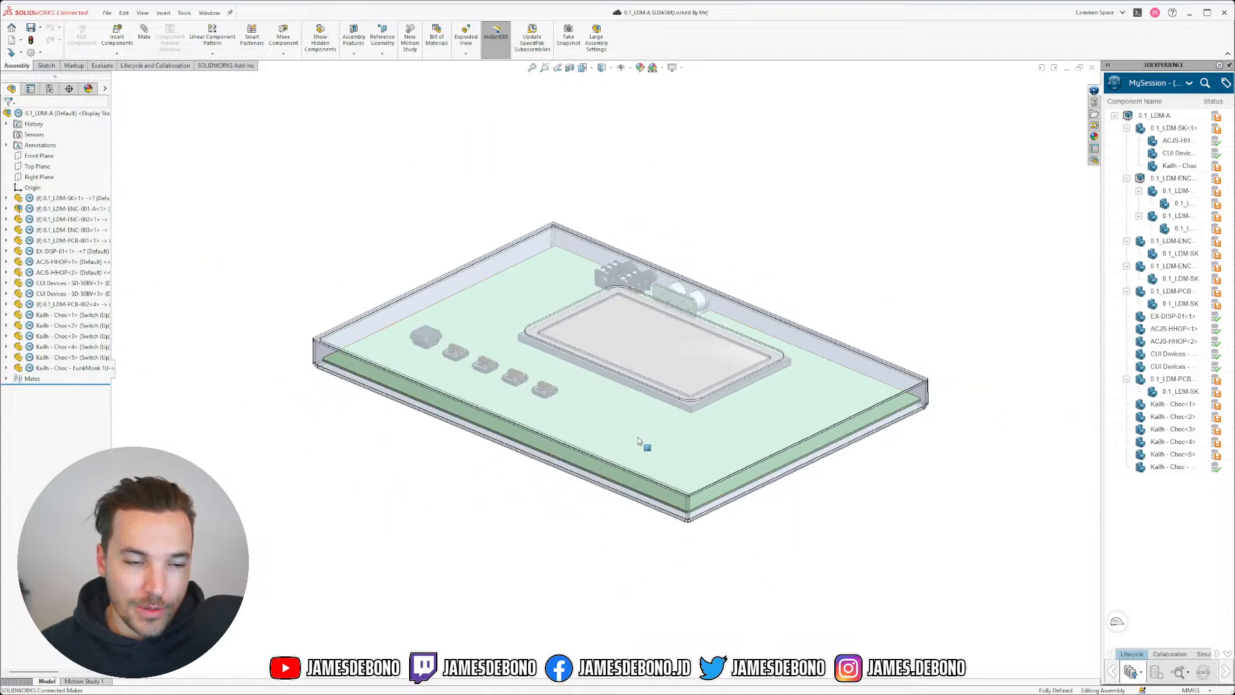
- Examine the enclosure assembly with its circuit board, display, connectors and row of switches
scroll(665, 408, "down", 2)
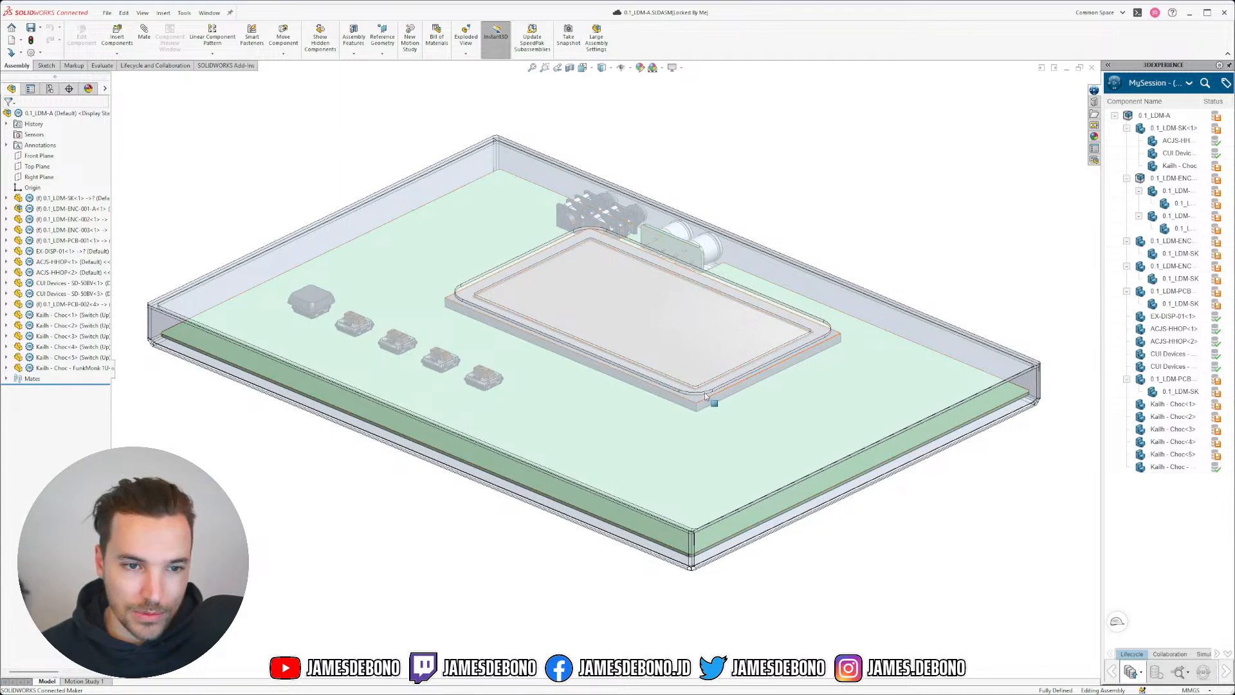
mouse_move(704, 392)
middle_mouse_down()
mouse_move(706, 328)
mouse_move(692, 314)
mouse_move(692, 381)
middle_mouse_up()
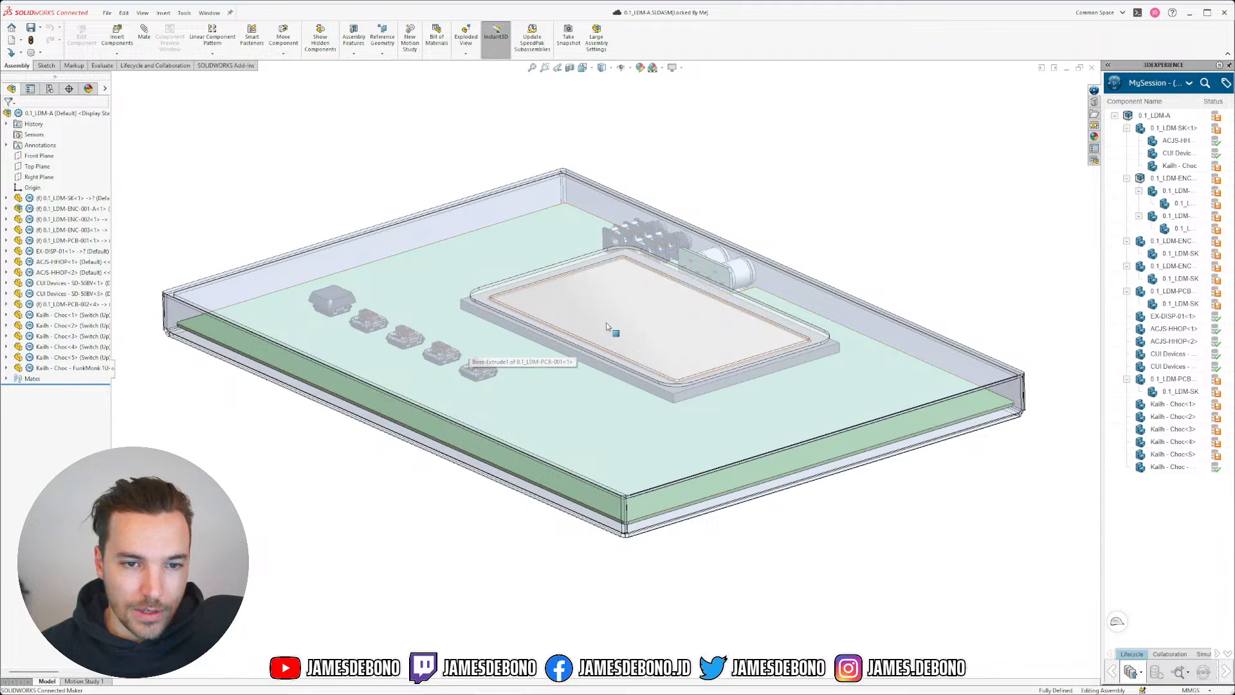
middle_click_drag(605, 322, 601, 359)
scroll(554, 371, "up", 3)
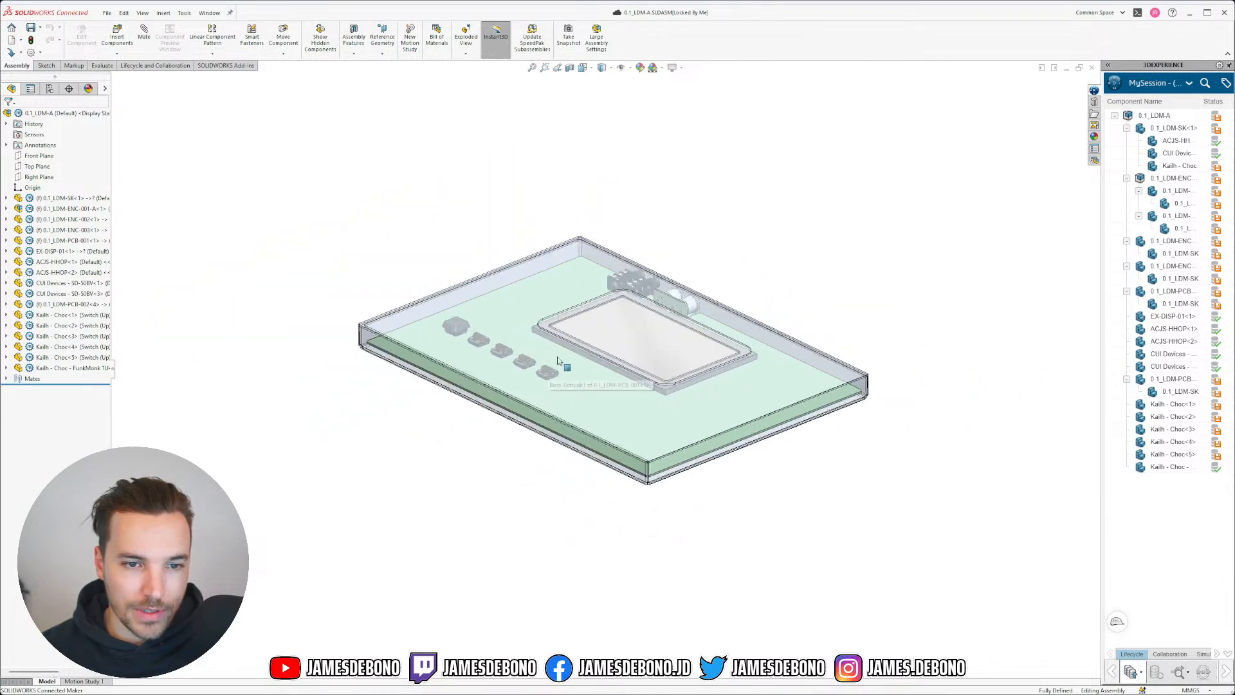
scroll(557, 360, "down", 2)
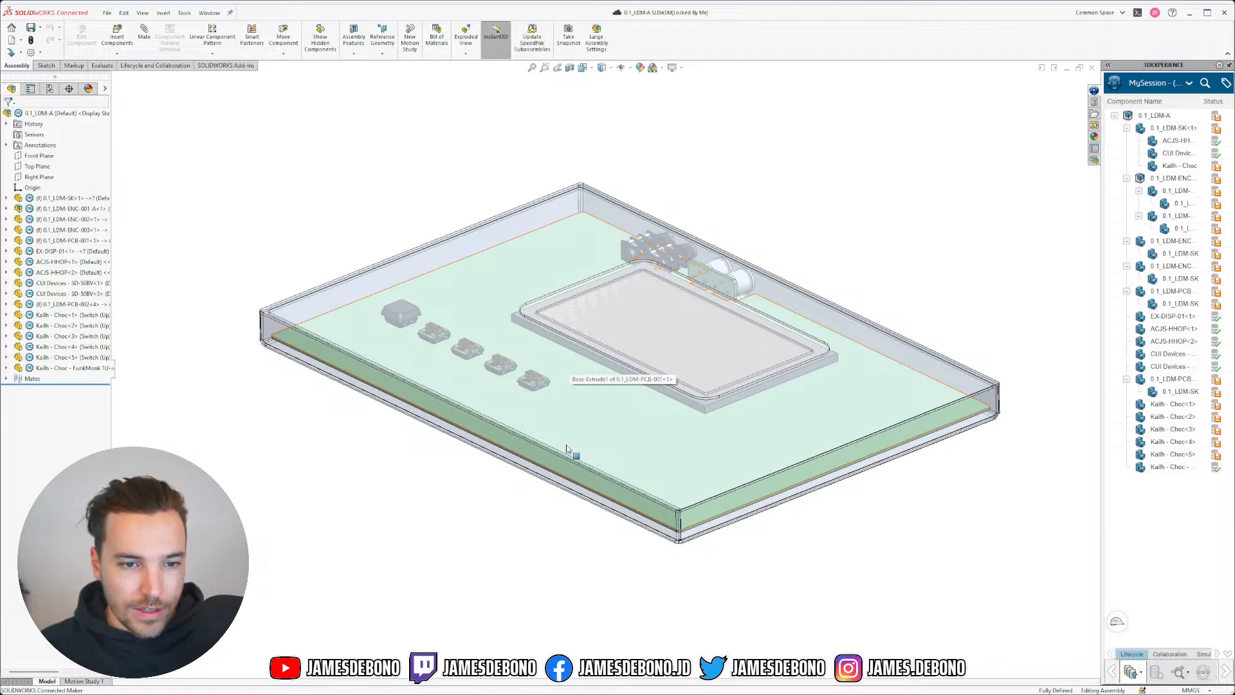
left_click(616, 423)
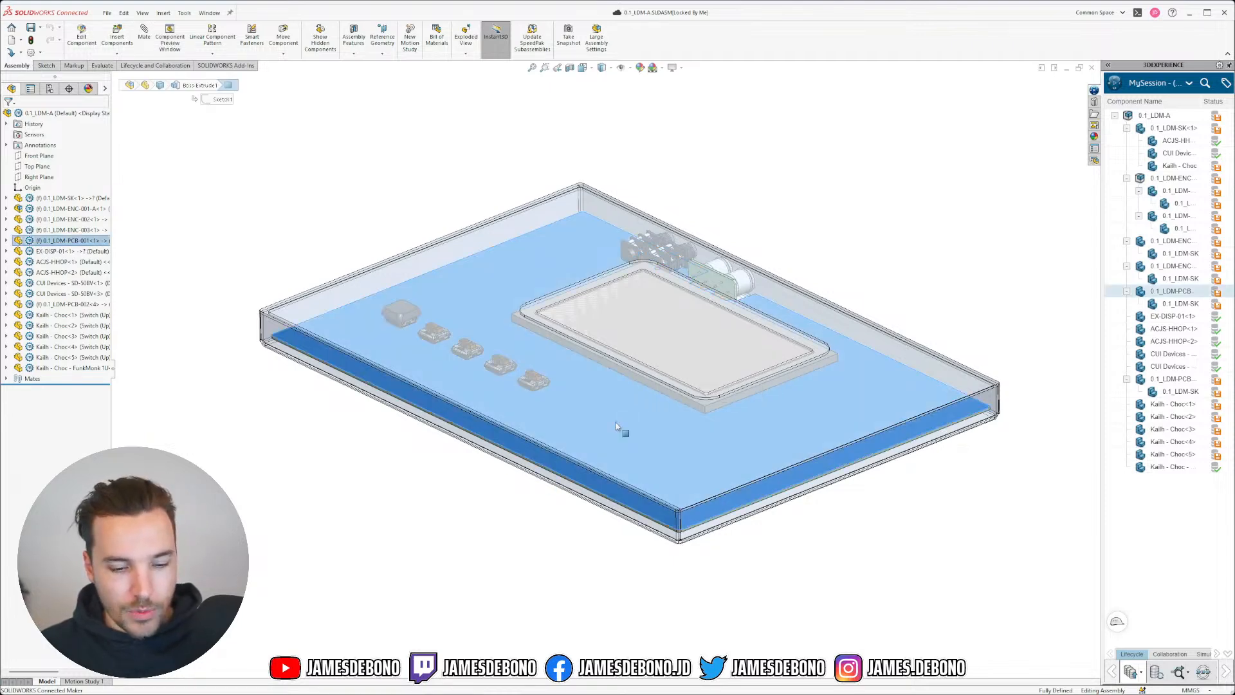
left_click(568, 522)
mouse_move(552, 549)
middle_mouse_down()
mouse_move(551, 422)
mouse_move(576, 552)
mouse_move(607, 441)
mouse_move(639, 456)
mouse_move(569, 564)
middle_mouse_up()
- Edit the Top Reference sketch of the 0.1_LDM-SK part within the assembly, setting the enclosure's long side to 450 mm, and close the sketch
left_click(7, 198)
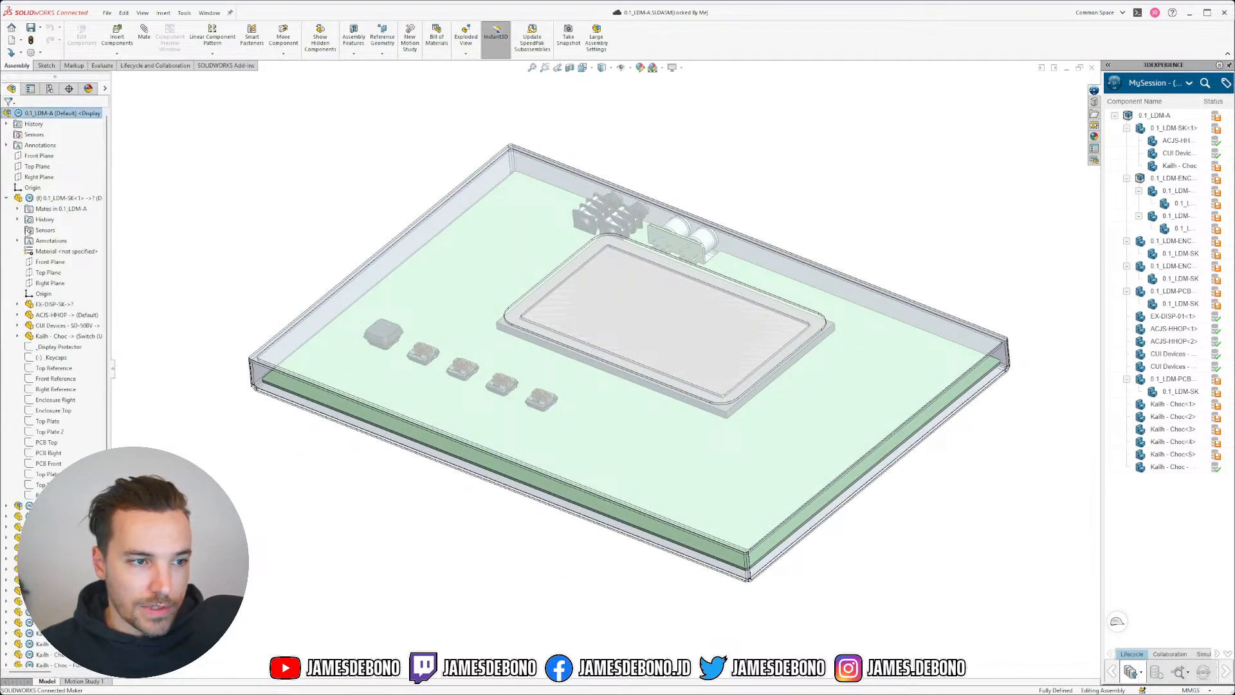
left_click(64, 370)
left_click(72, 341)
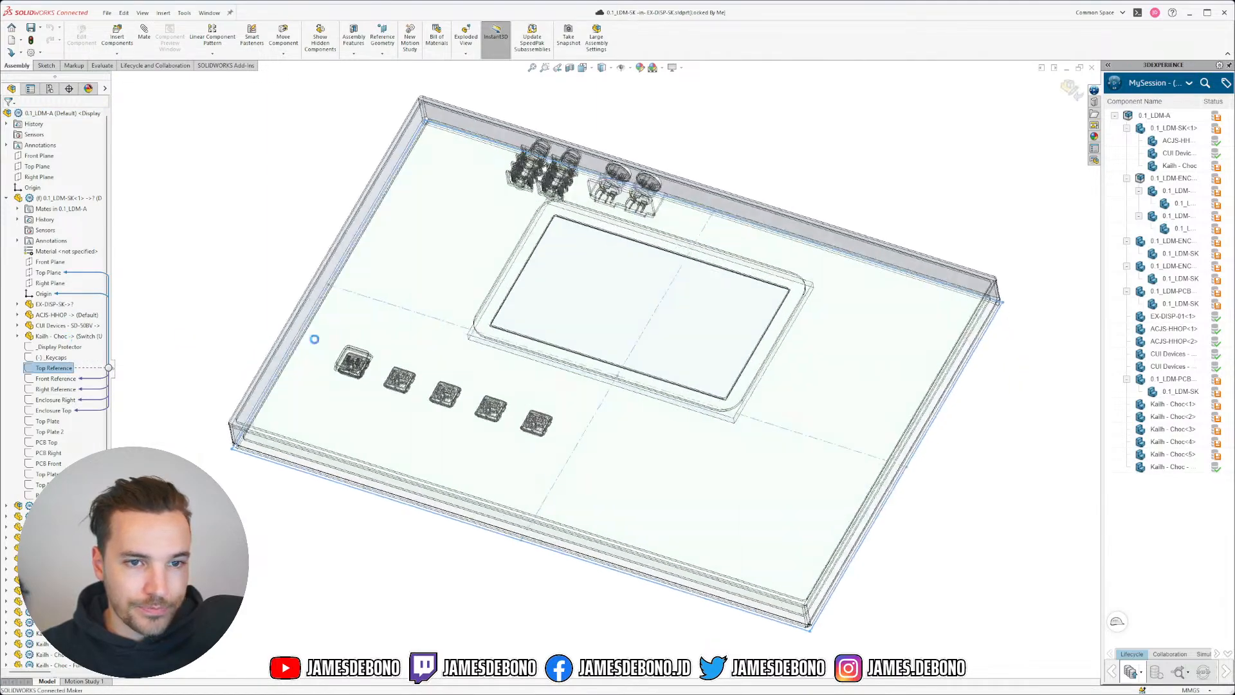
scroll(672, 376, "up", 3)
scroll(643, 406, "down", 2)
mouse_move(629, 407)
middle_mouse_down()
mouse_move(637, 356)
mouse_move(594, 225)
mouse_move(585, 276)
mouse_move(592, 251)
mouse_move(596, 291)
middle_mouse_up()
left_click(773, 229)
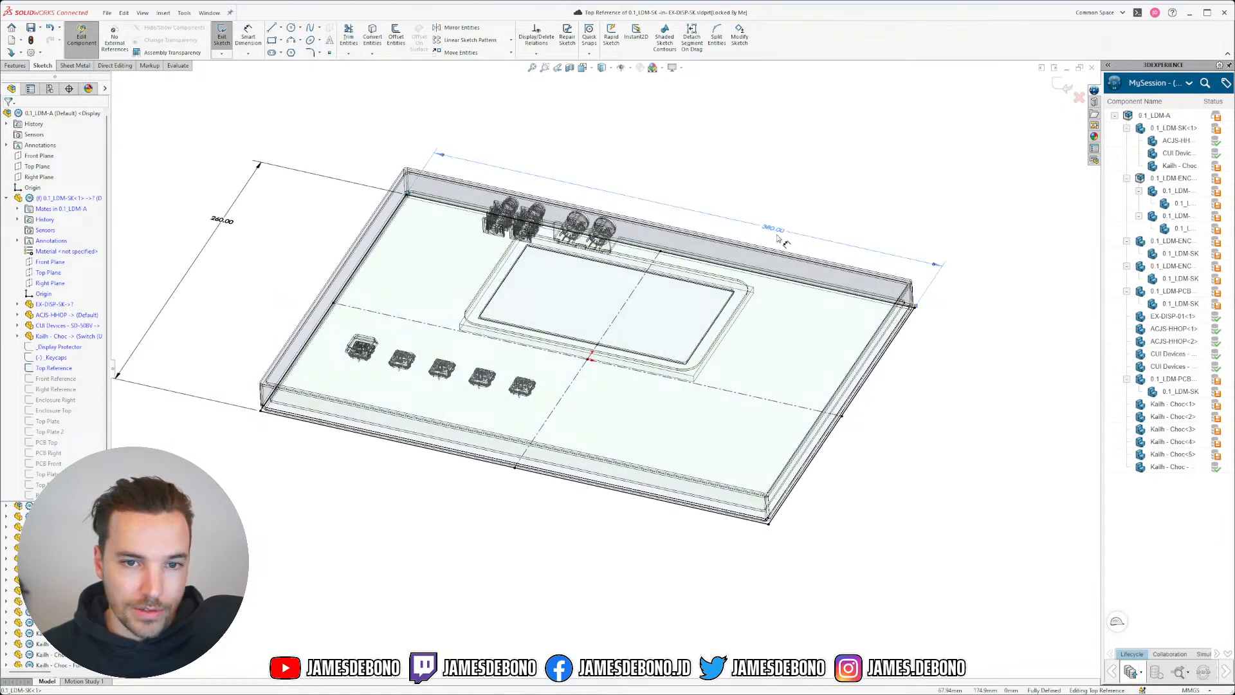
double_click(48, 266)
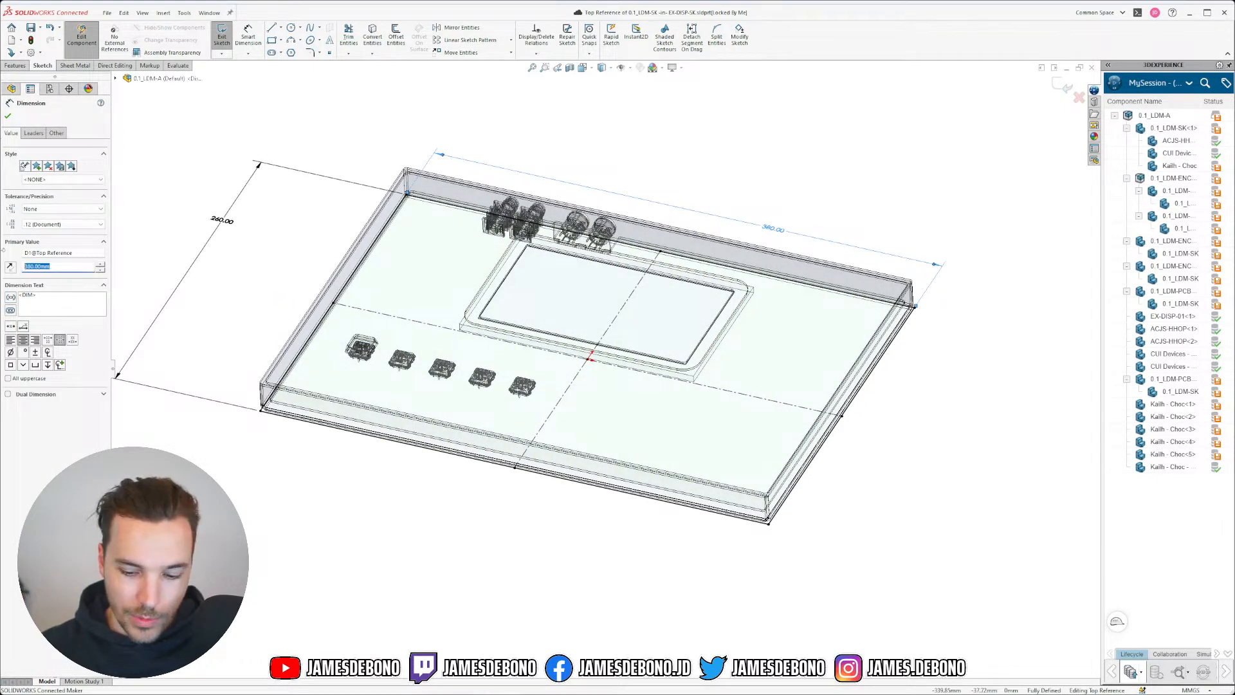
type("450")
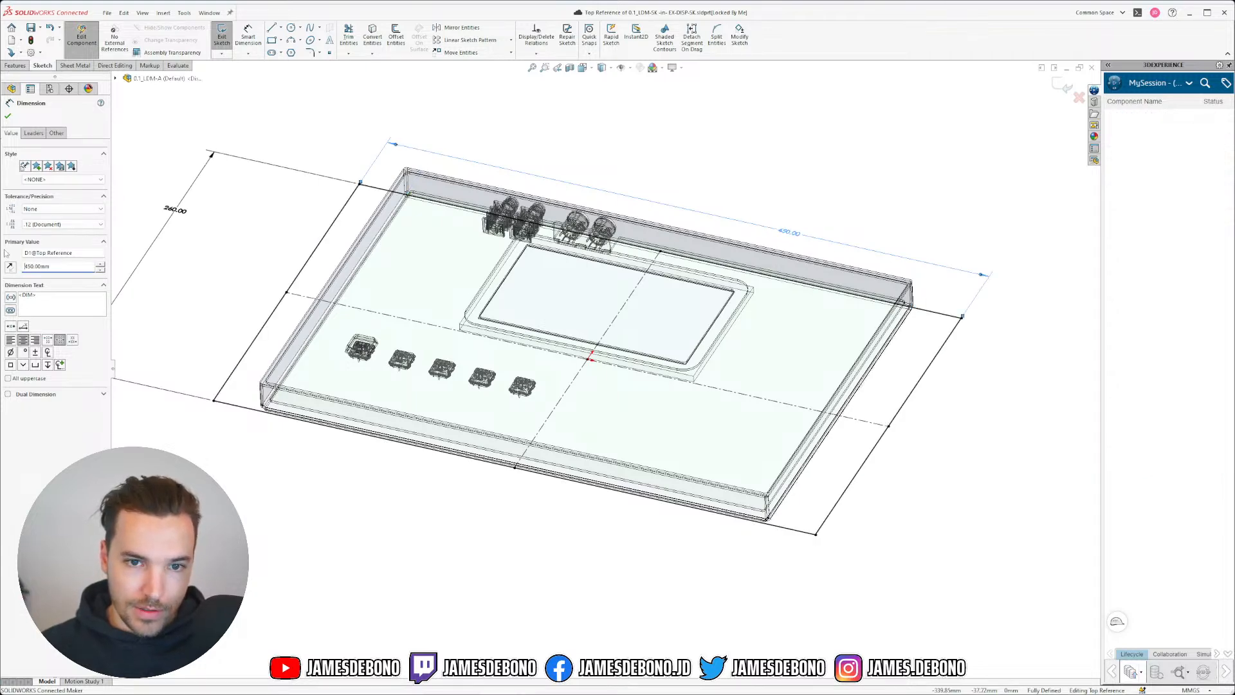
key("Return")
left_click(1062, 85)
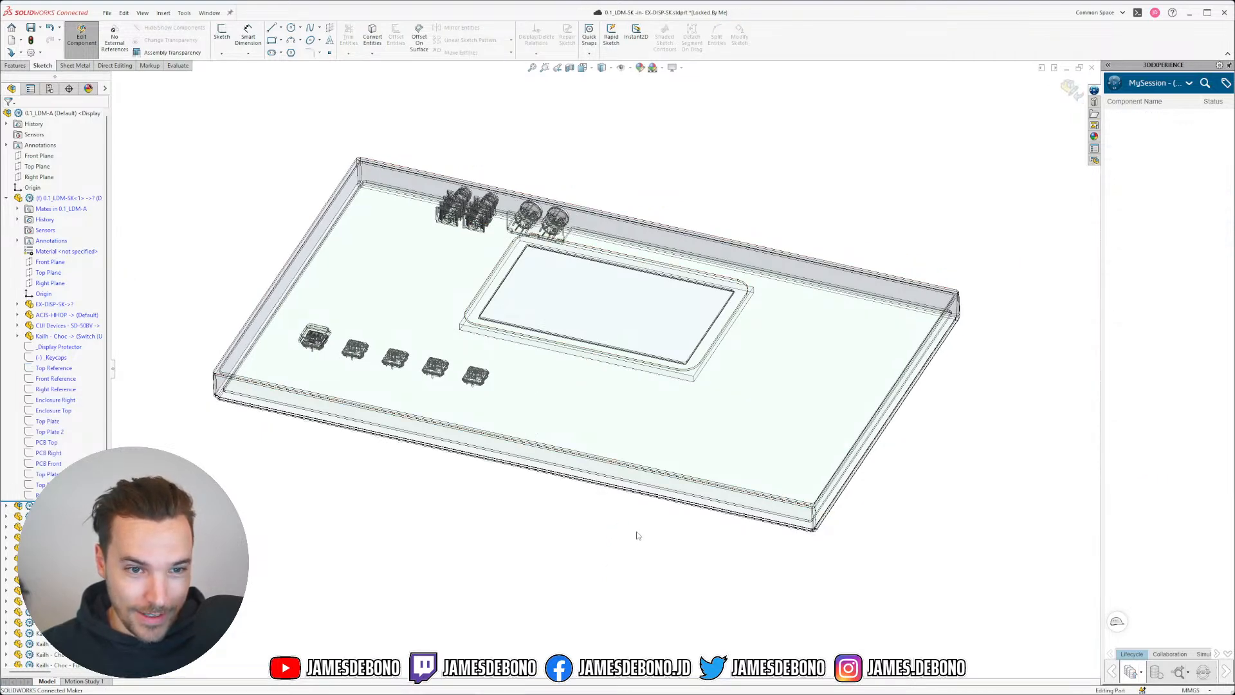
middle_click_drag(641, 504, 622, 524)
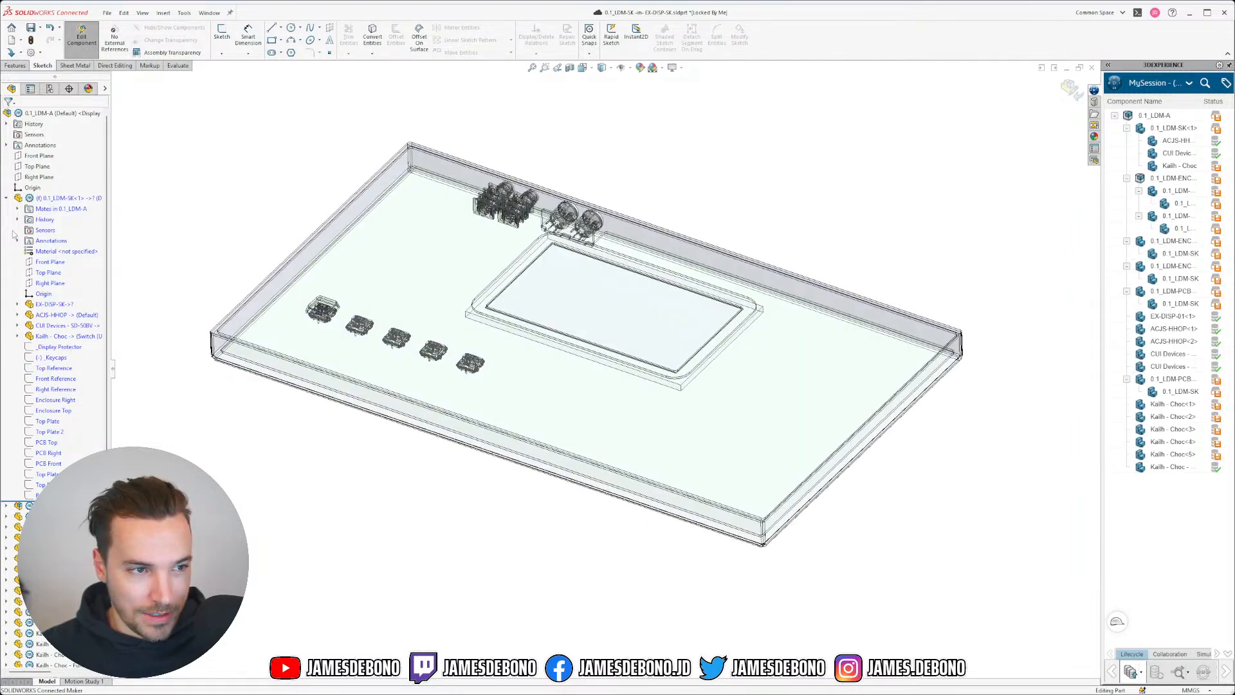
- Set the enclosure's long side in the Top Reference sketch to 380 mm, and return to editing the assembly with 0.1_LDM-SK collapsed
right_click(58, 369)
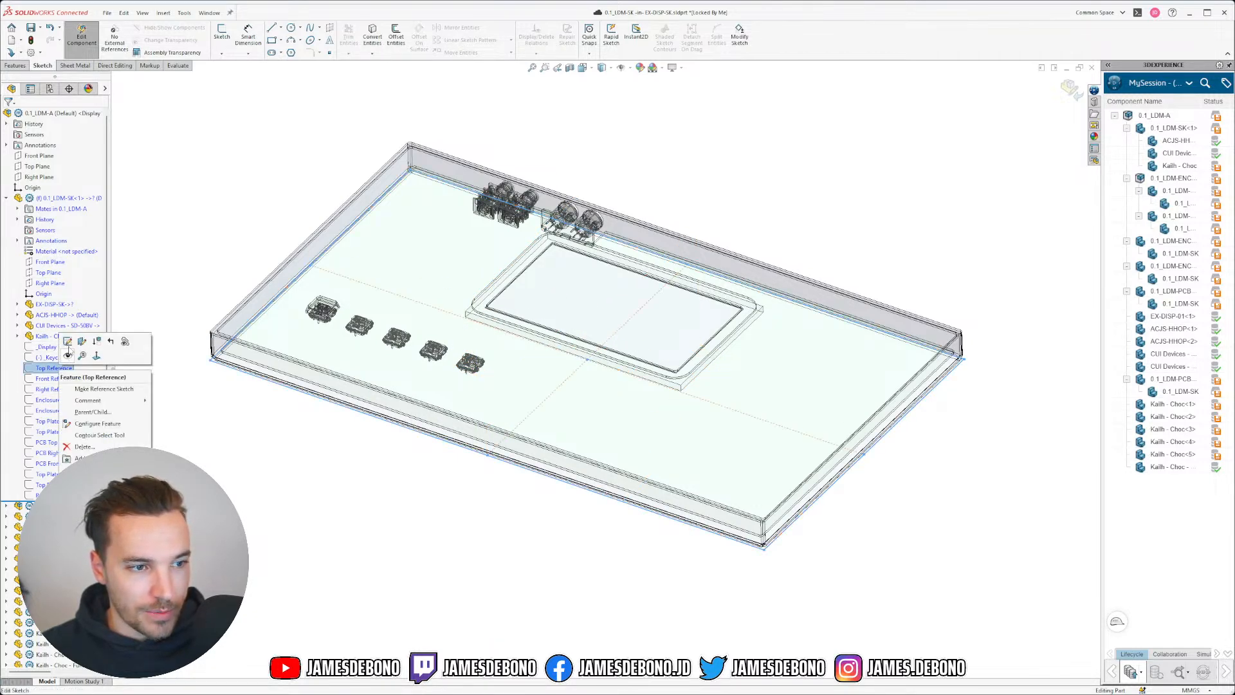
left_click(68, 341)
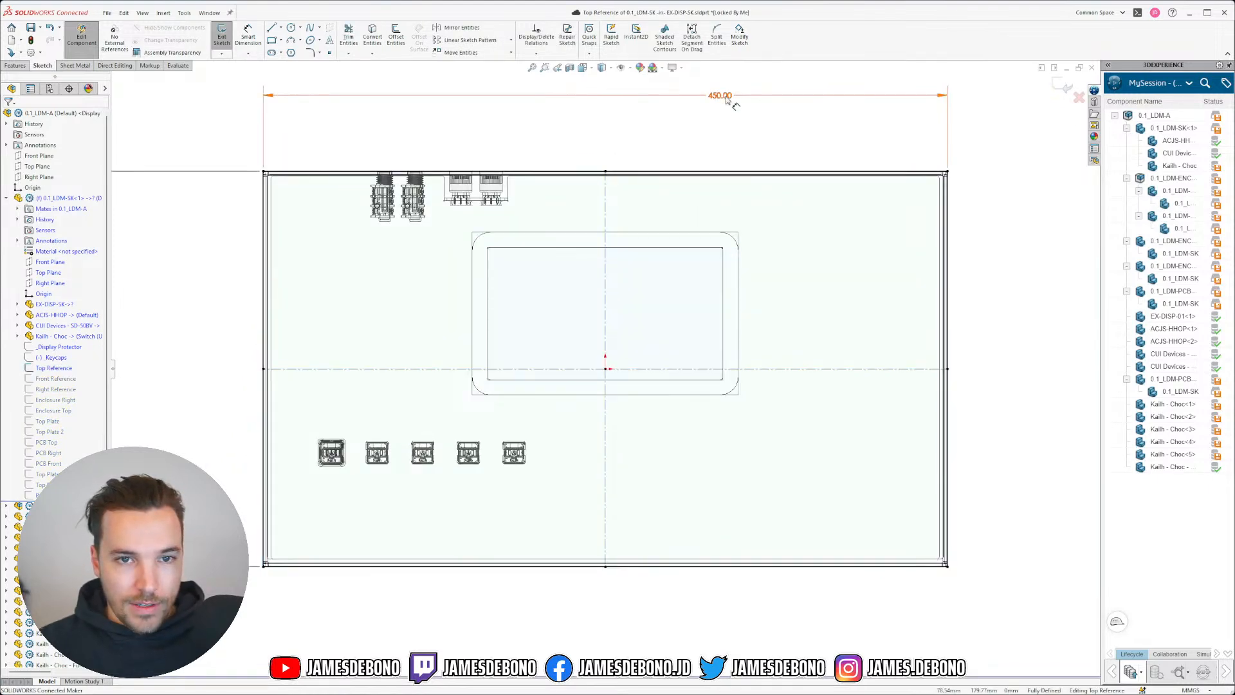
left_click(722, 96)
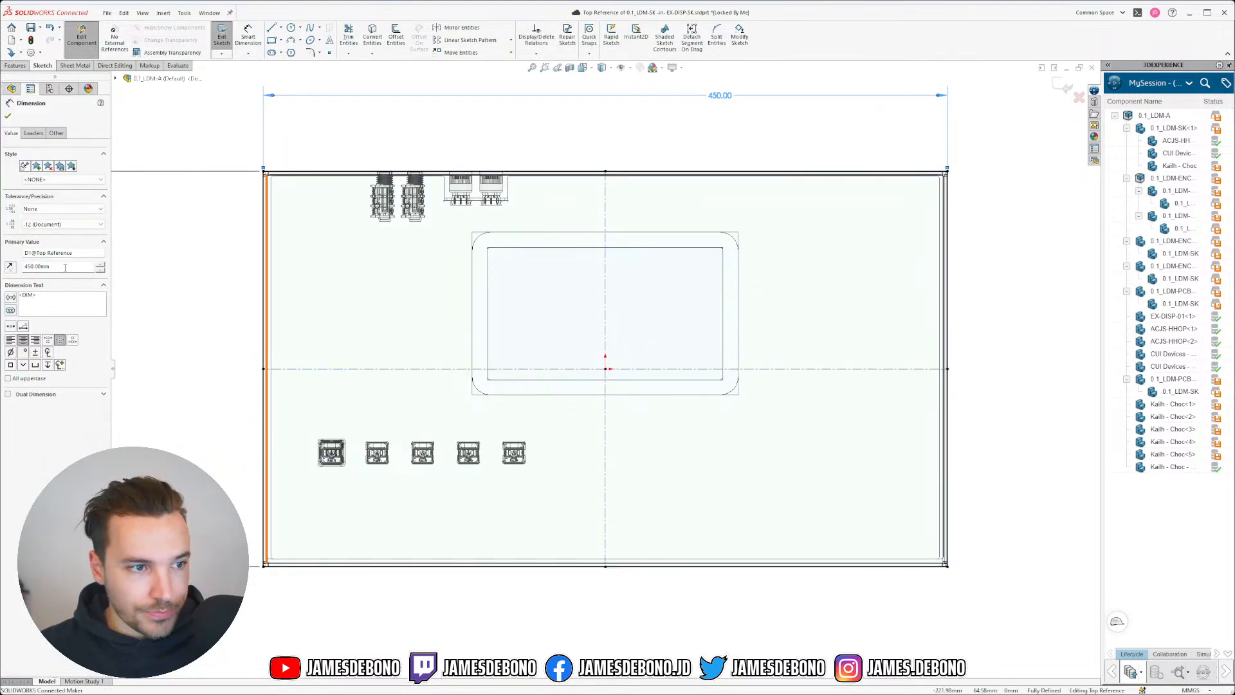
double_click(65, 268)
type("380")
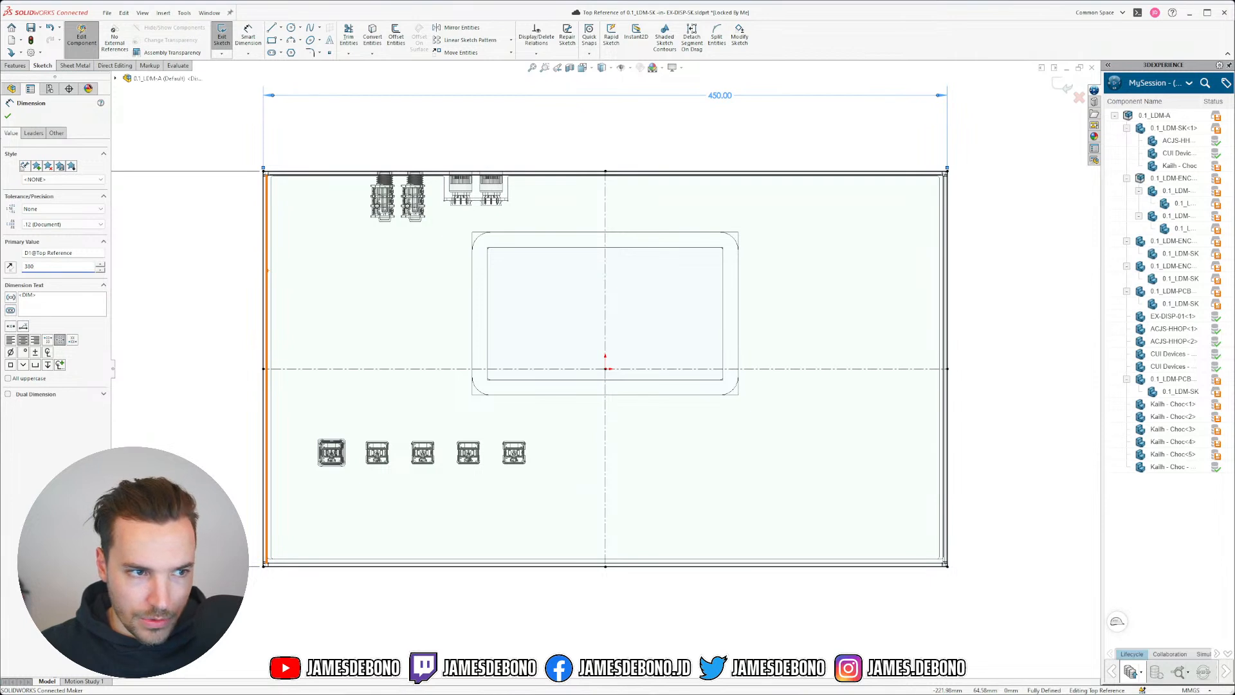
key("Return")
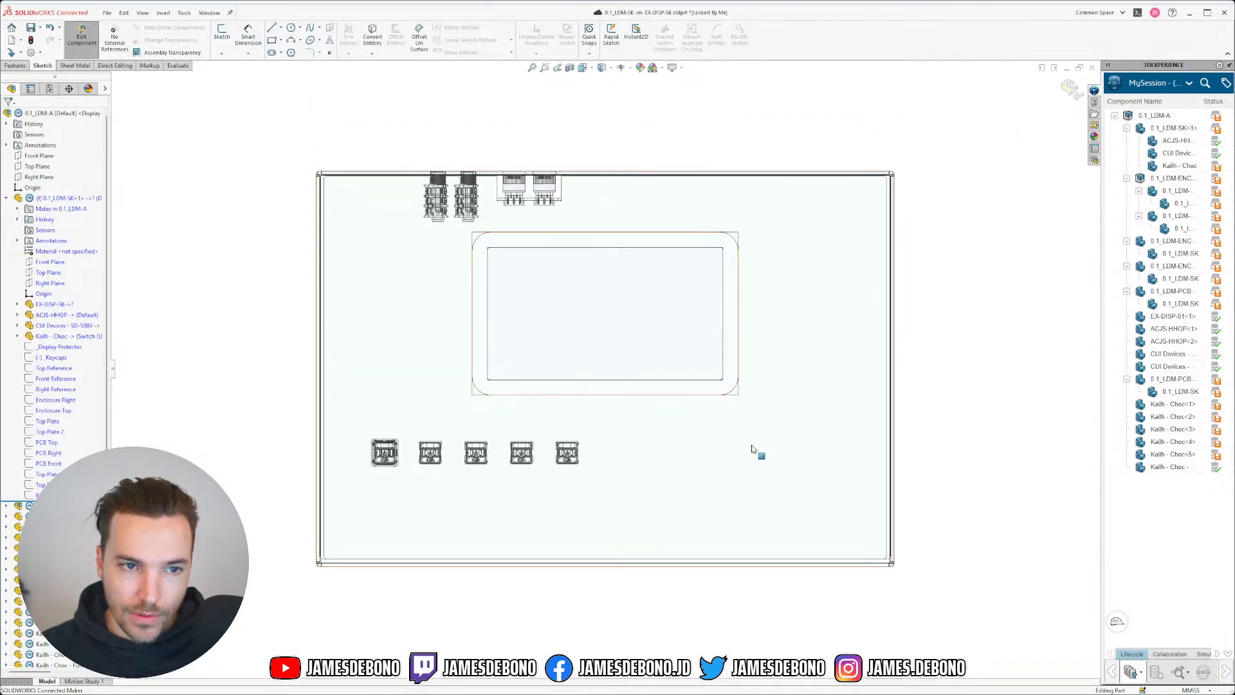
mouse_move(752, 448)
middle_mouse_down()
mouse_move(788, 242)
mouse_move(708, 213)
middle_mouse_up()
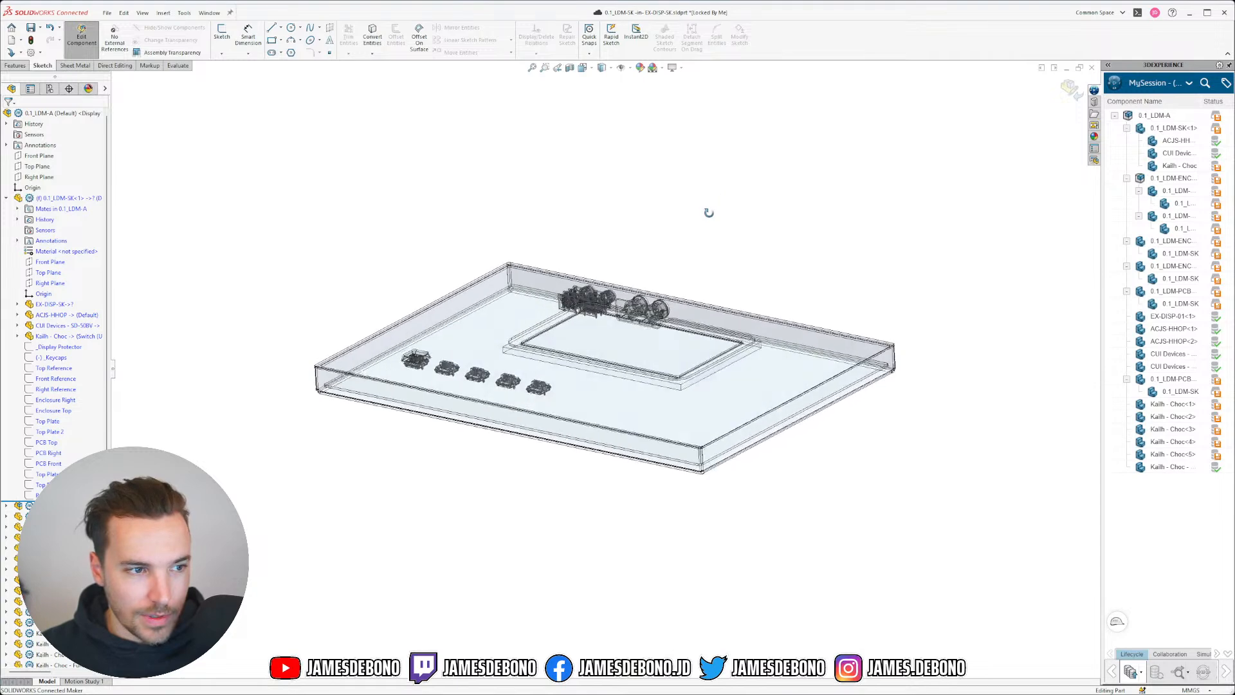
left_click(1070, 90)
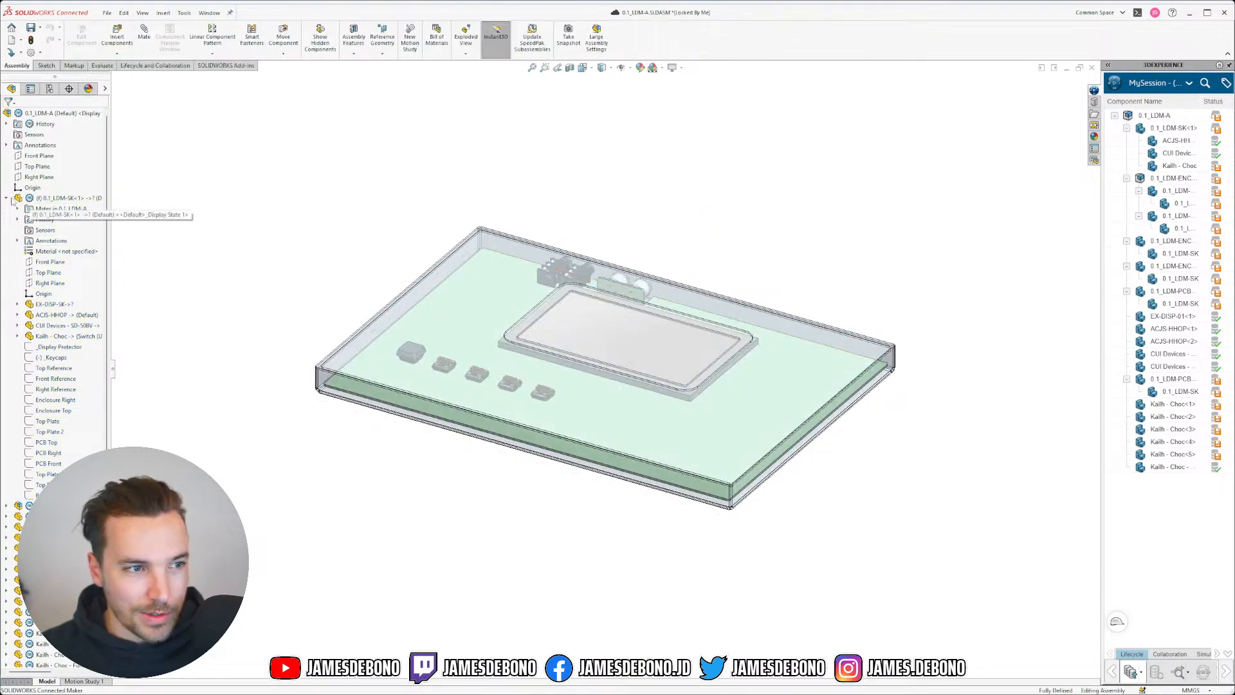
left_click(7, 198)
- Examine the row of Kailh Choc switches on the board and the keycap fitted to the end one
scroll(553, 368, "down", 3)
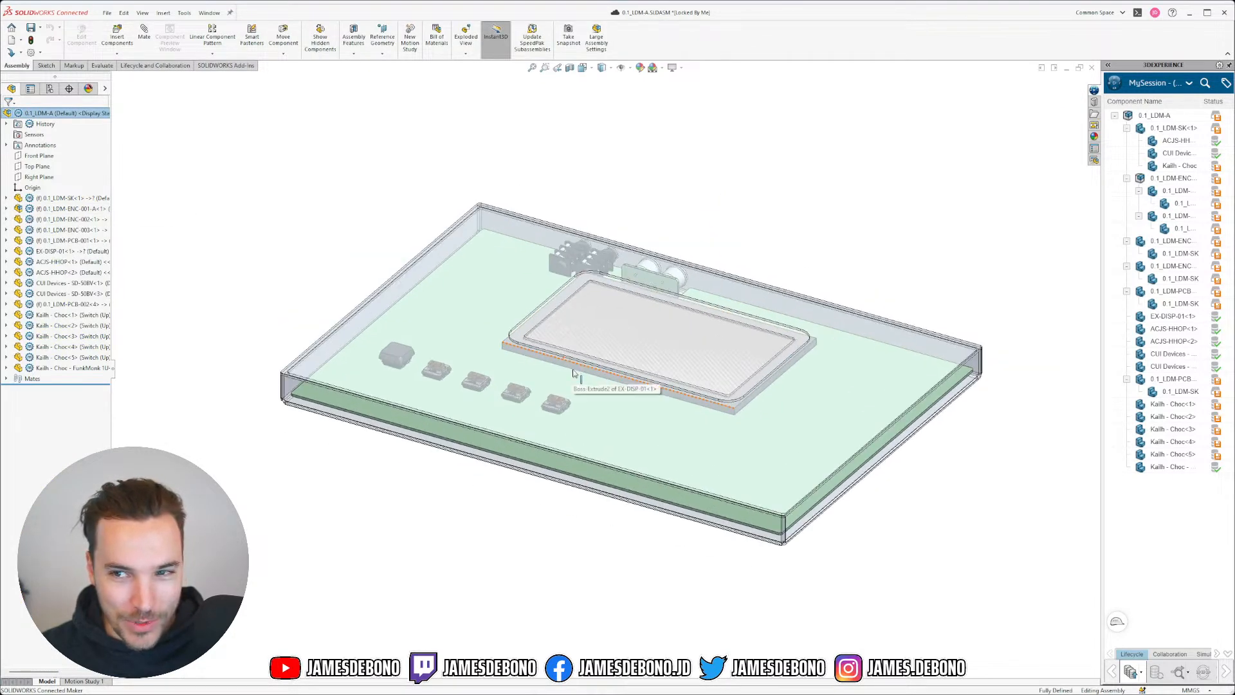
scroll(422, 390, "down", 3)
scroll(426, 372, "up", 2)
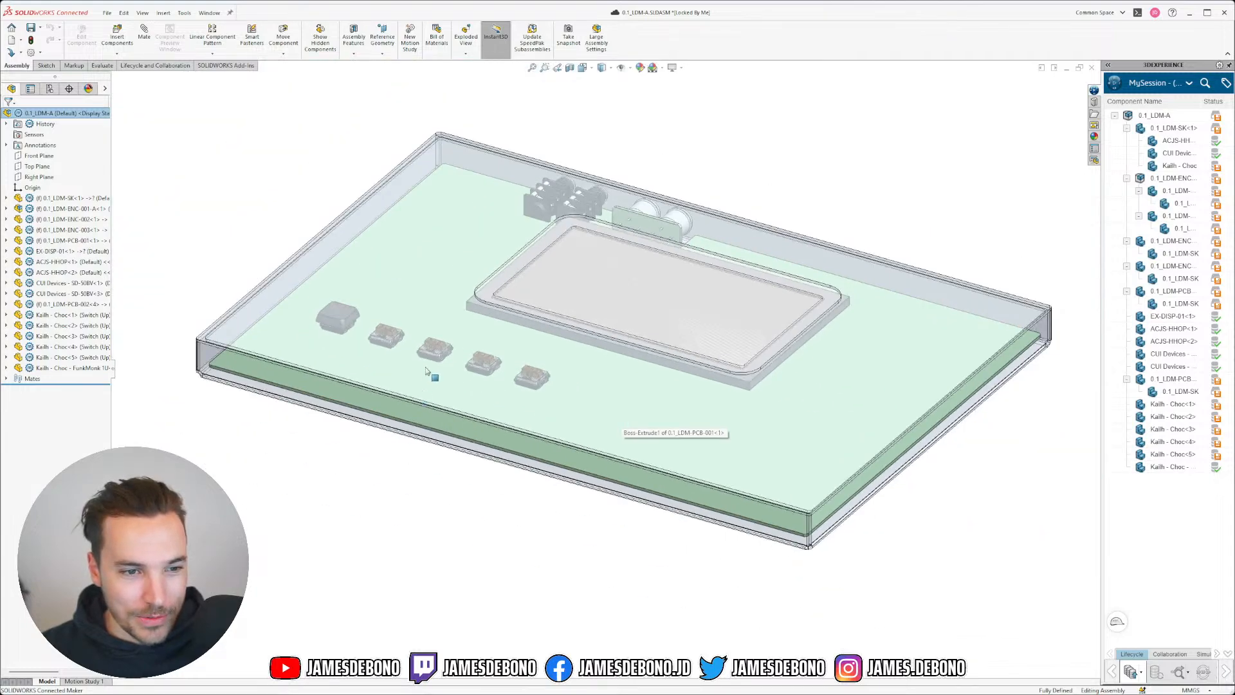
scroll(426, 371, "down", 5)
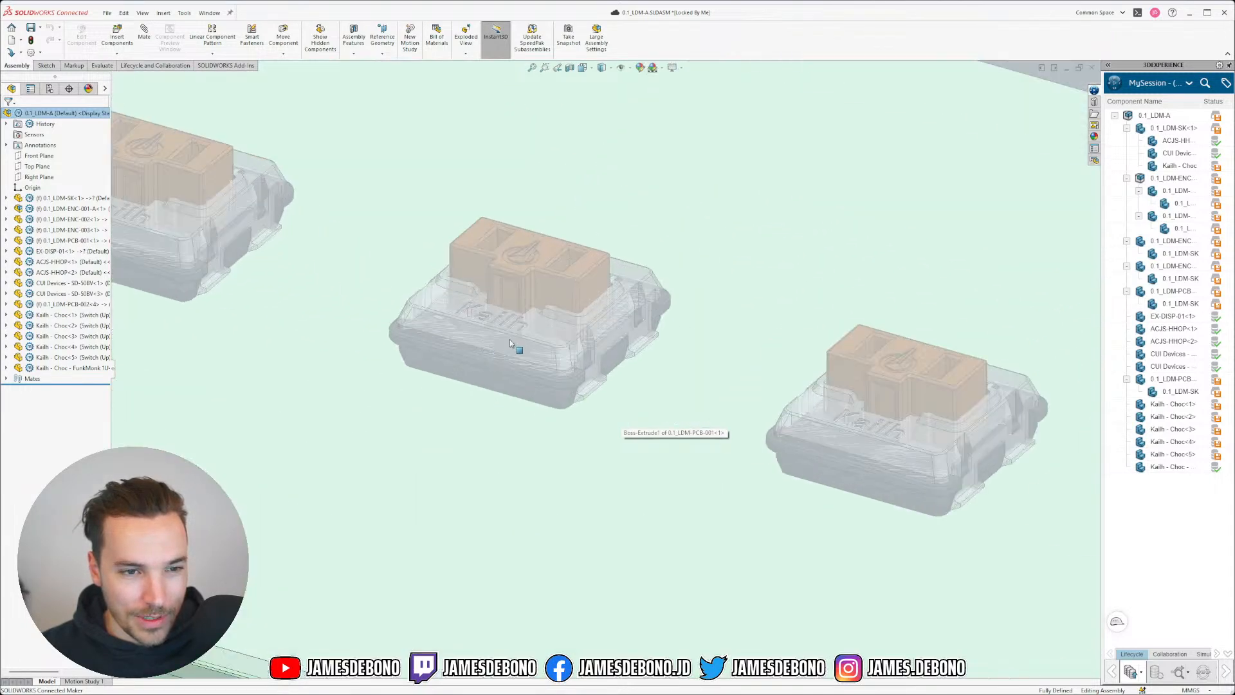
mouse_move(509, 342)
middle_mouse_down()
mouse_move(476, 293)
mouse_move(492, 347)
middle_mouse_up()
scroll(490, 347, "down", 2)
scroll(480, 344, "up", 6)
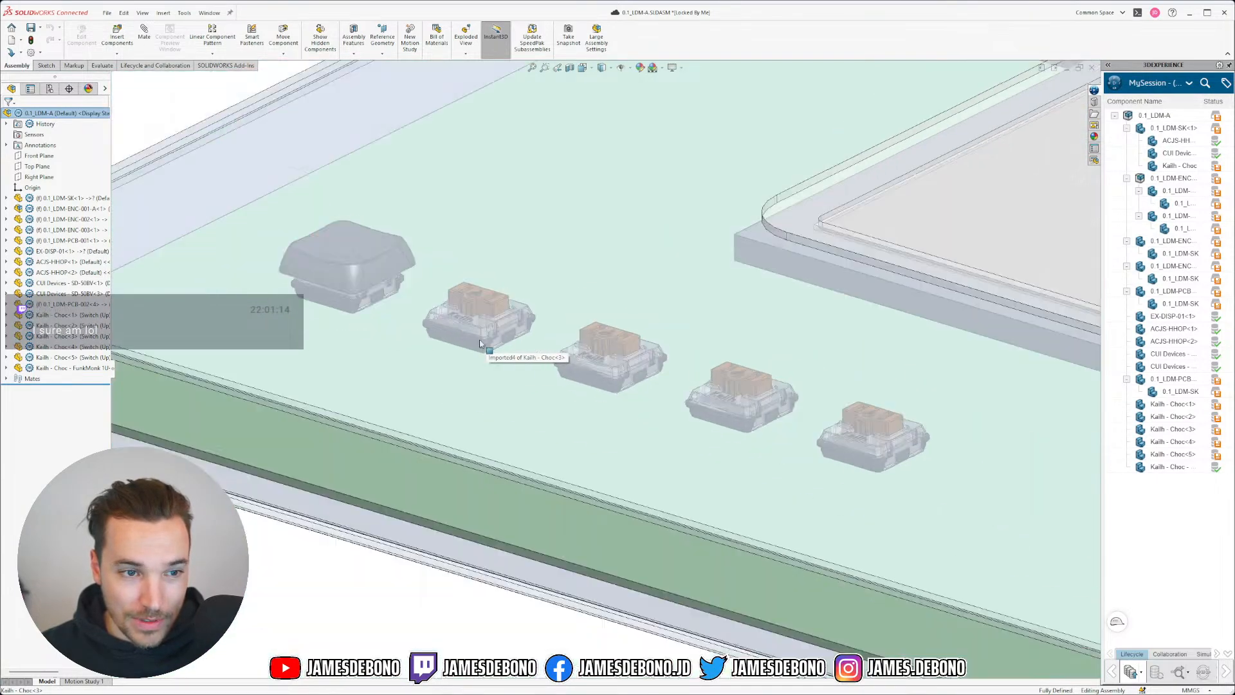
scroll(480, 343, "up", 1)
scroll(482, 319, "down", 4)
middle_click_drag(564, 381, 559, 340)
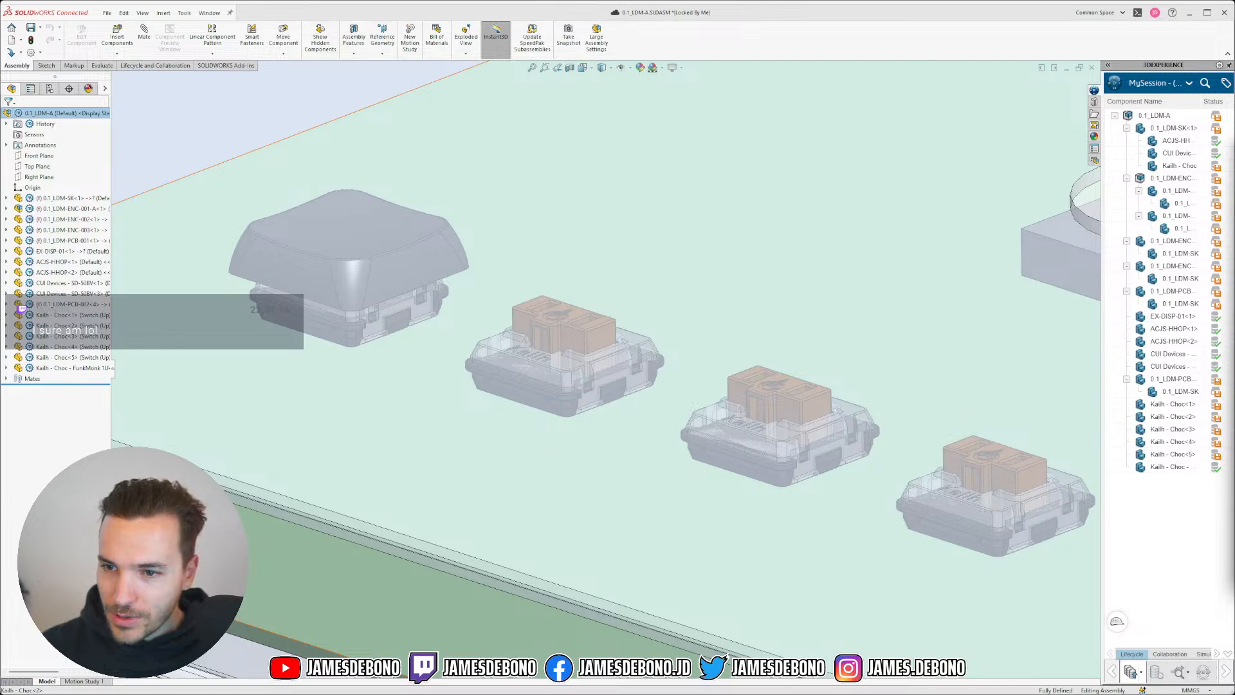
- Switch to the photo viewer to look at the keypad prototype in 20230504_174537.jpg, and return to SOLIDWORKS
key("alt+Tab")
key("alt+Tab")
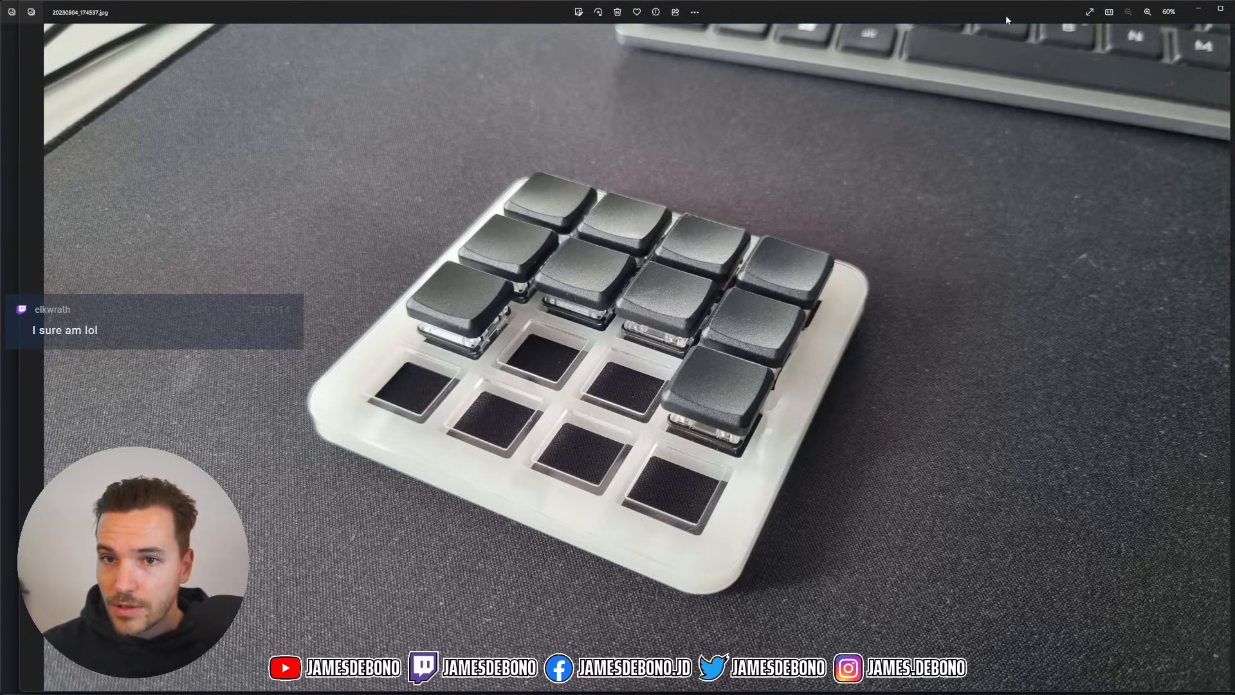
left_click_drag(1005, 15, 964, 20)
double_click(963, 20)
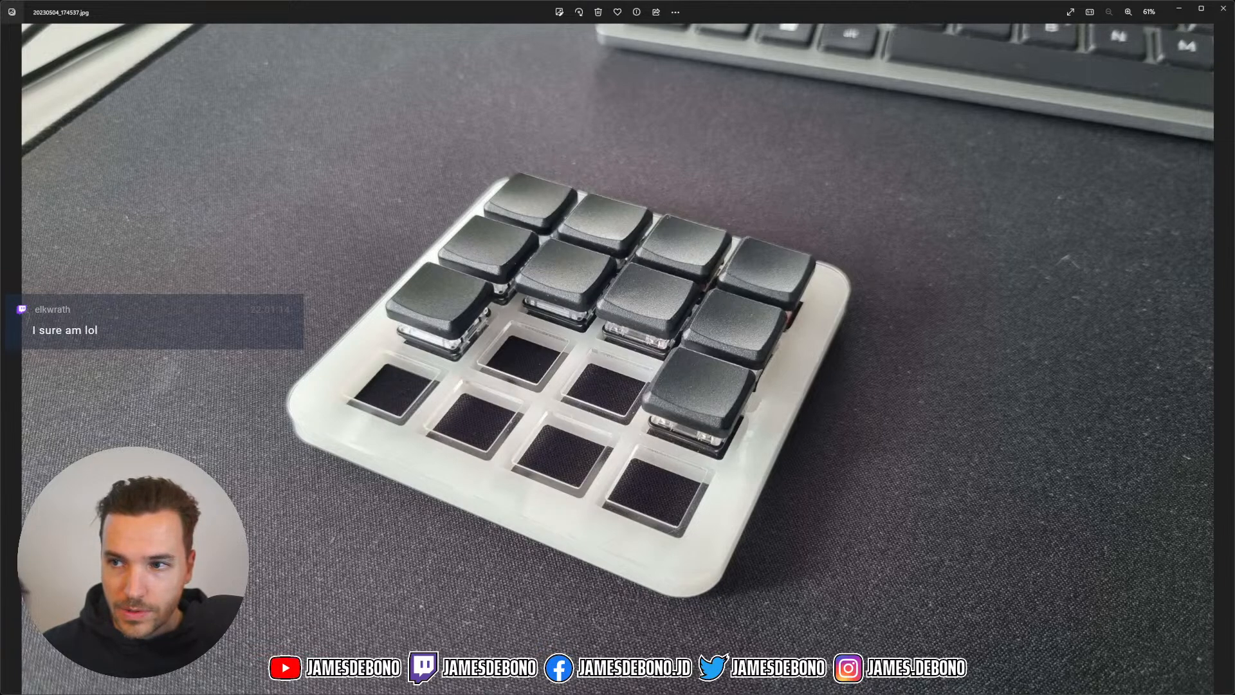
key("alt+Tab")
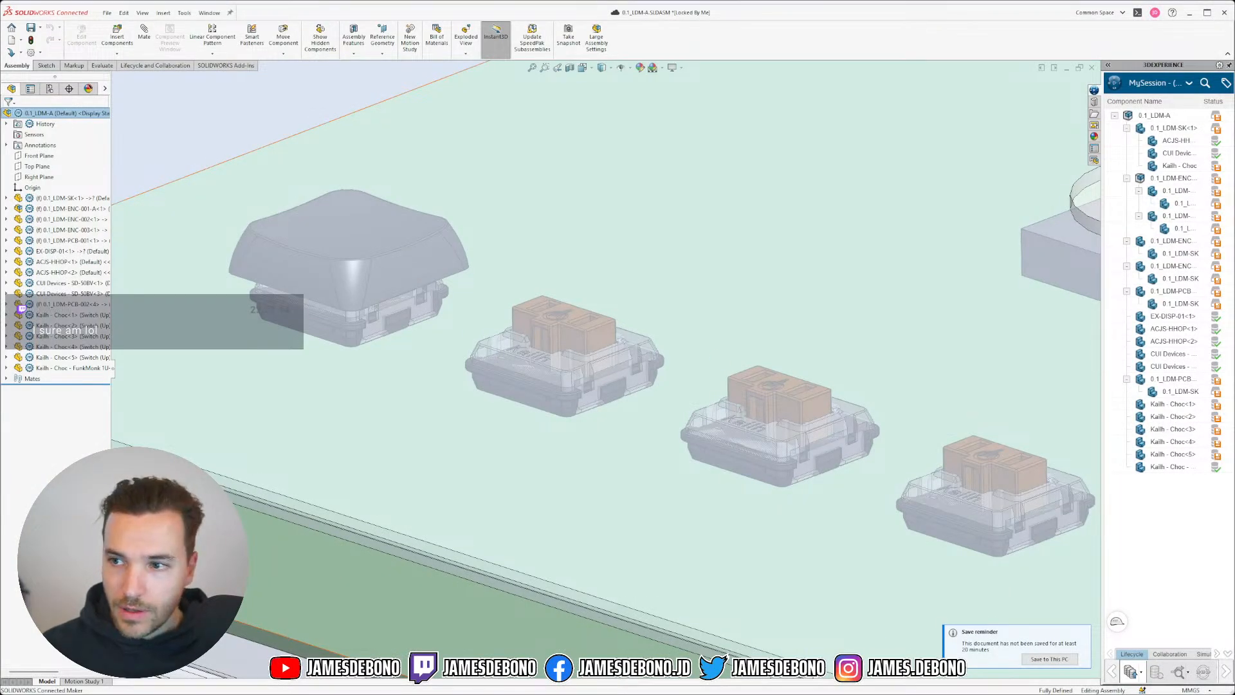
key("alt+Tab")
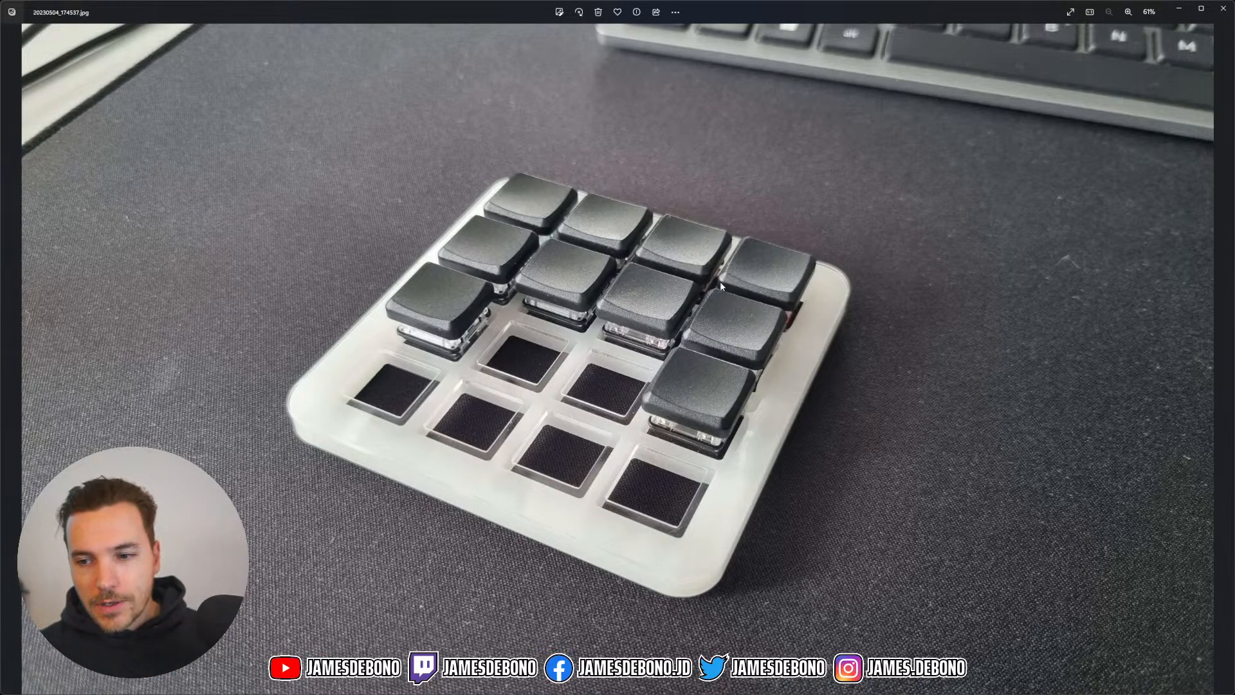
left_click(1177, 9)
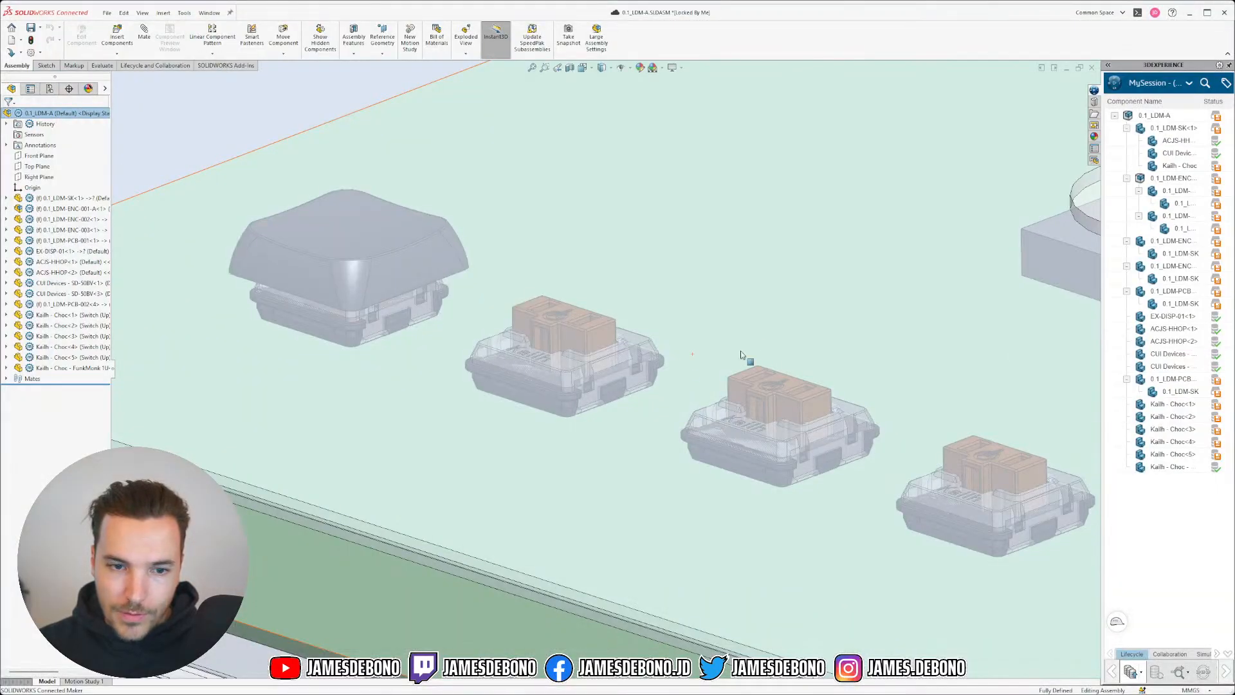
- Examine one of the bare Kailh Choc switches up close and look through its available configurations, keeping Switch (Up)
scroll(630, 338, "down", 3)
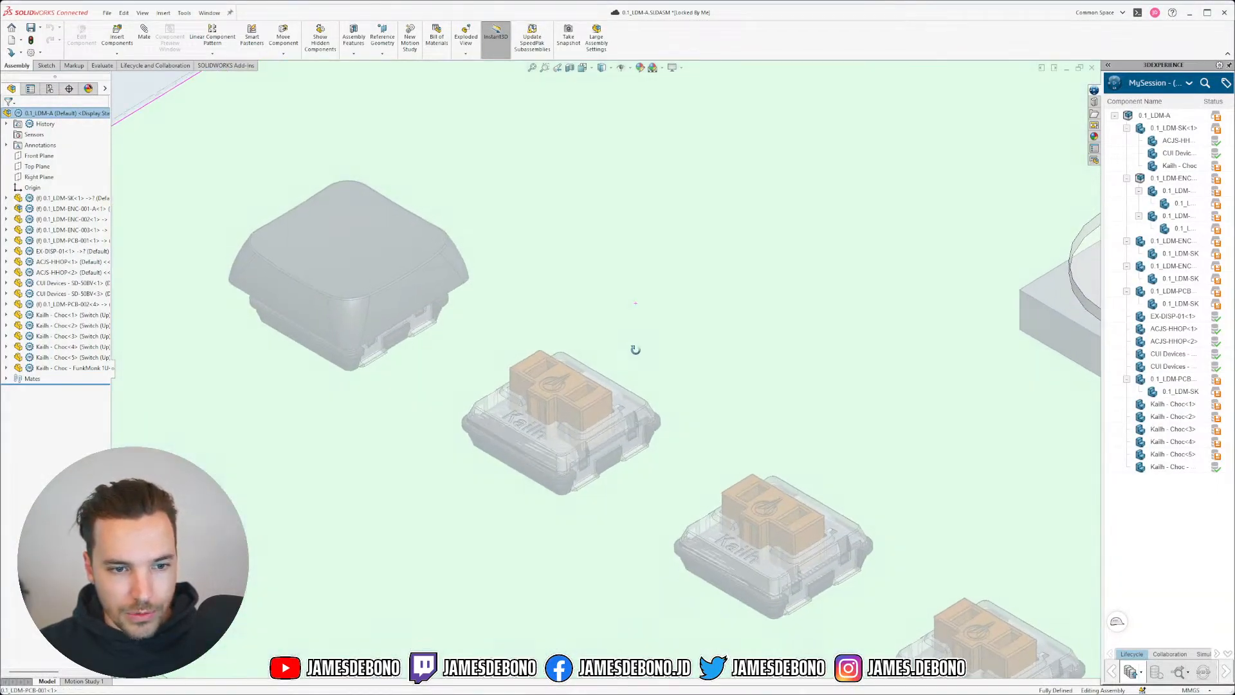
scroll(584, 413, "up", 3)
scroll(586, 424, "down", 8)
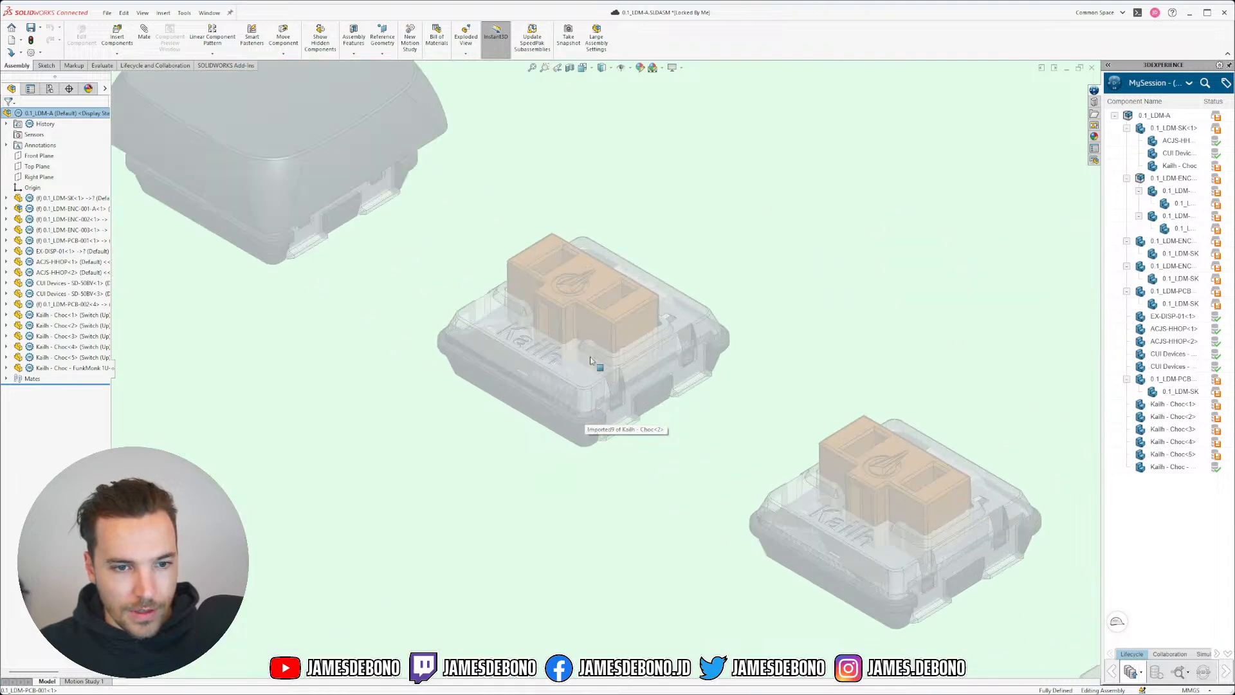
scroll(592, 332, "up", 2)
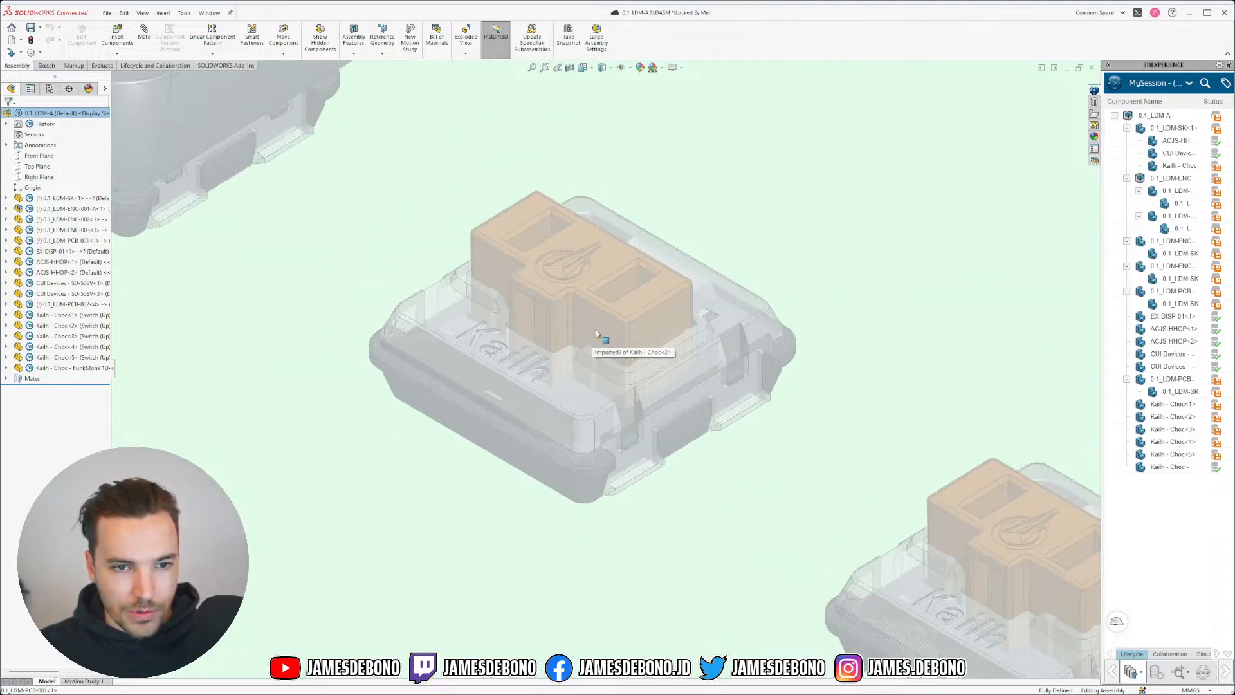
mouse_move(604, 323)
middle_mouse_down()
mouse_move(590, 385)
mouse_move(608, 329)
middle_mouse_up()
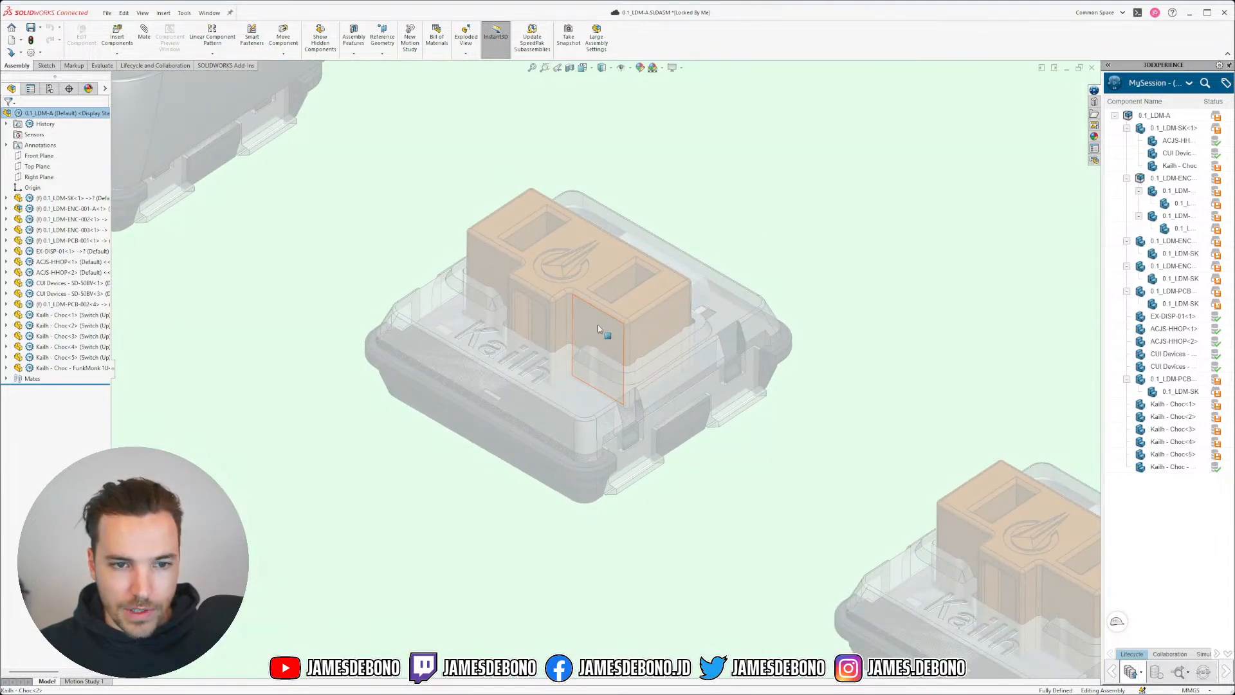
left_click(601, 318)
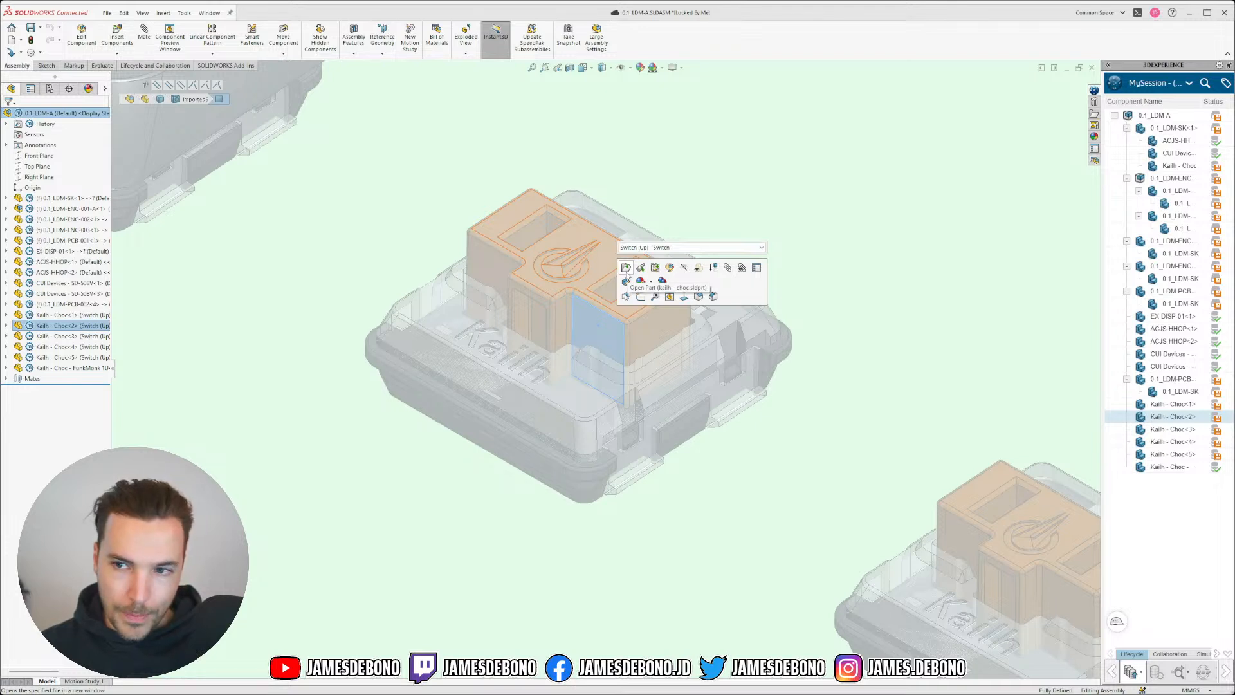
left_click(654, 248)
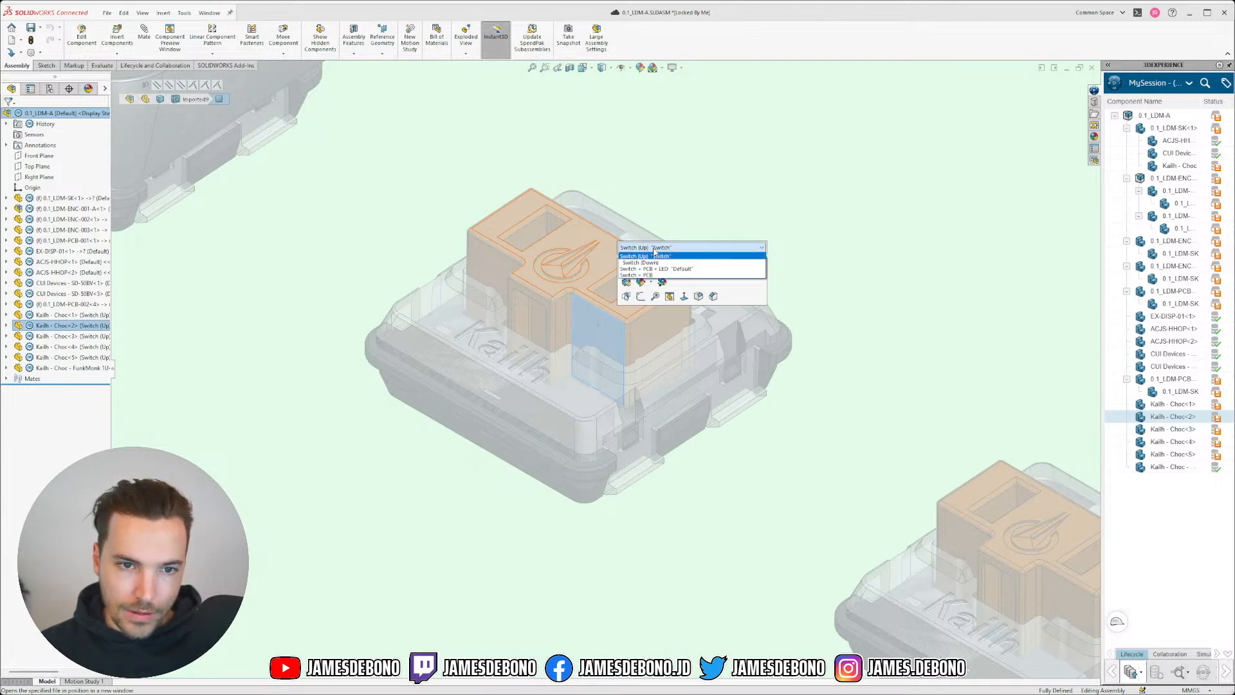
left_click(654, 248)
left_click(653, 248)
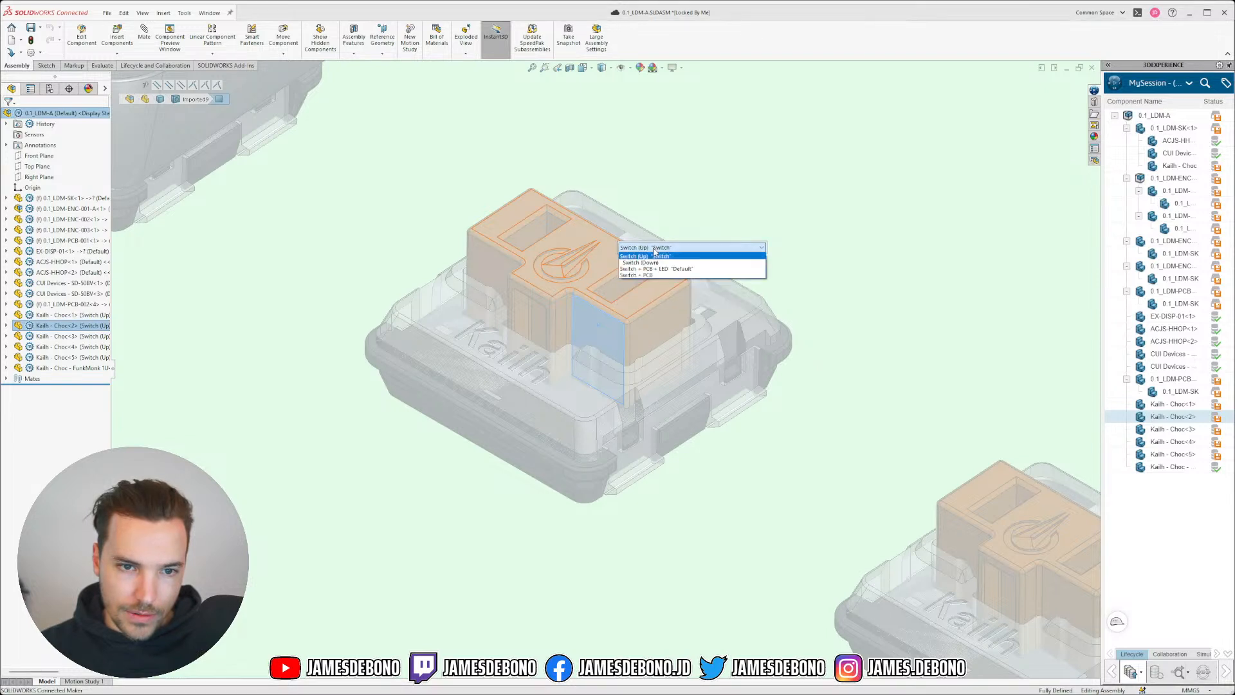
left_click(653, 248)
- Open the Kailh - Choc part without feature recognition and list its configurations, with Switch (Up) expanded
left_click(604, 312)
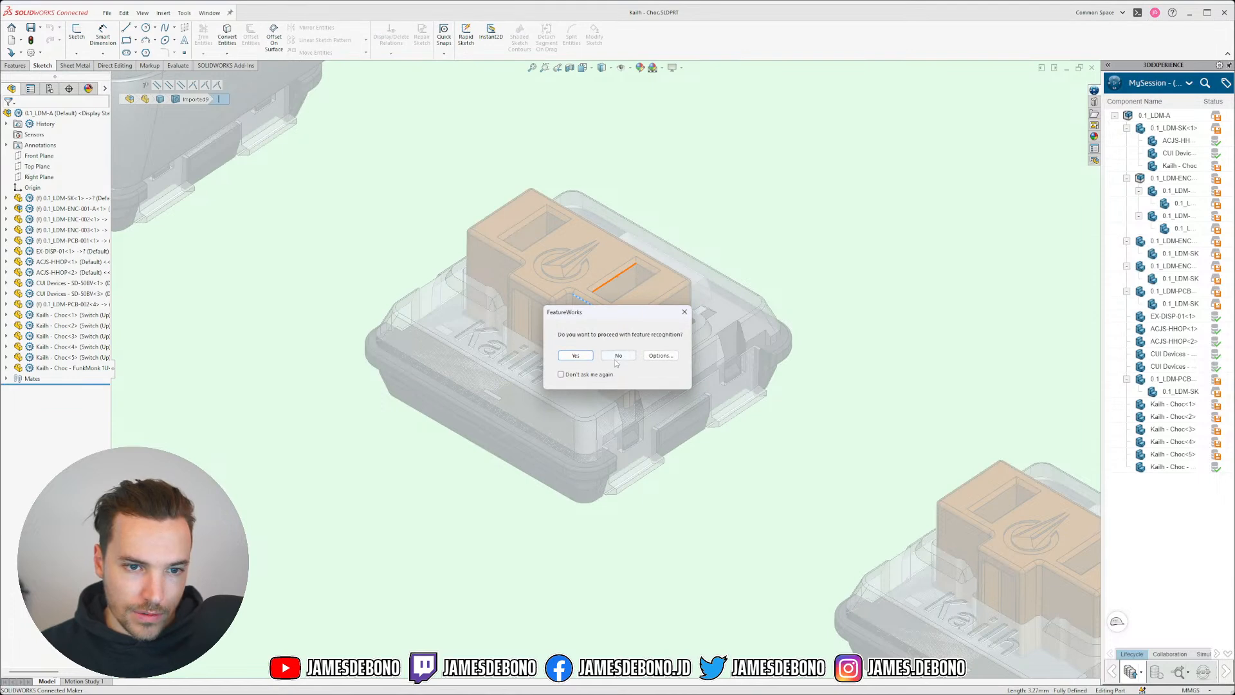
left_click(618, 355)
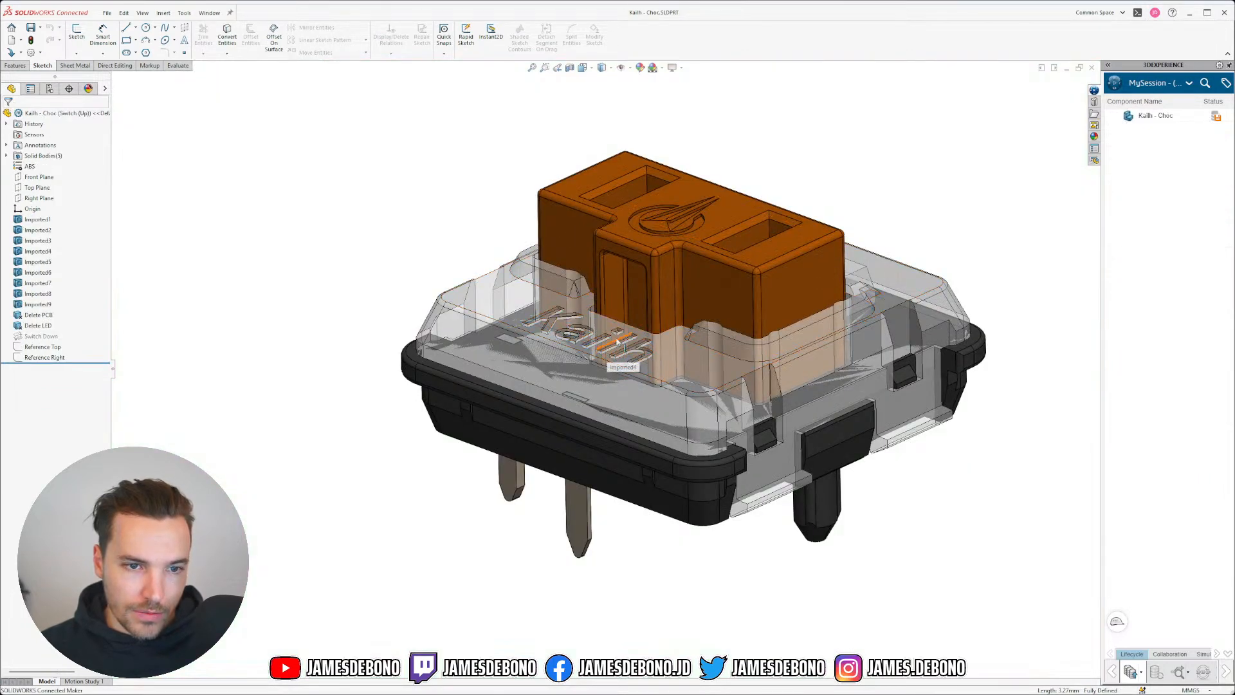
left_click(50, 88)
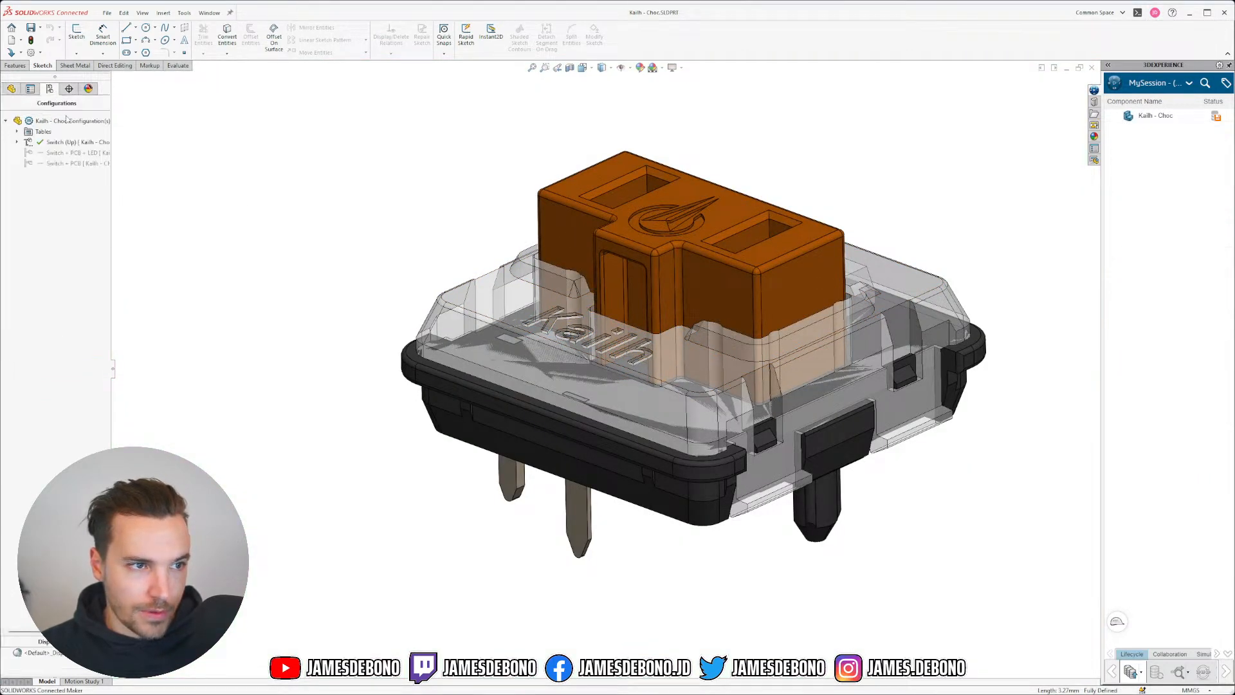
left_click(16, 142)
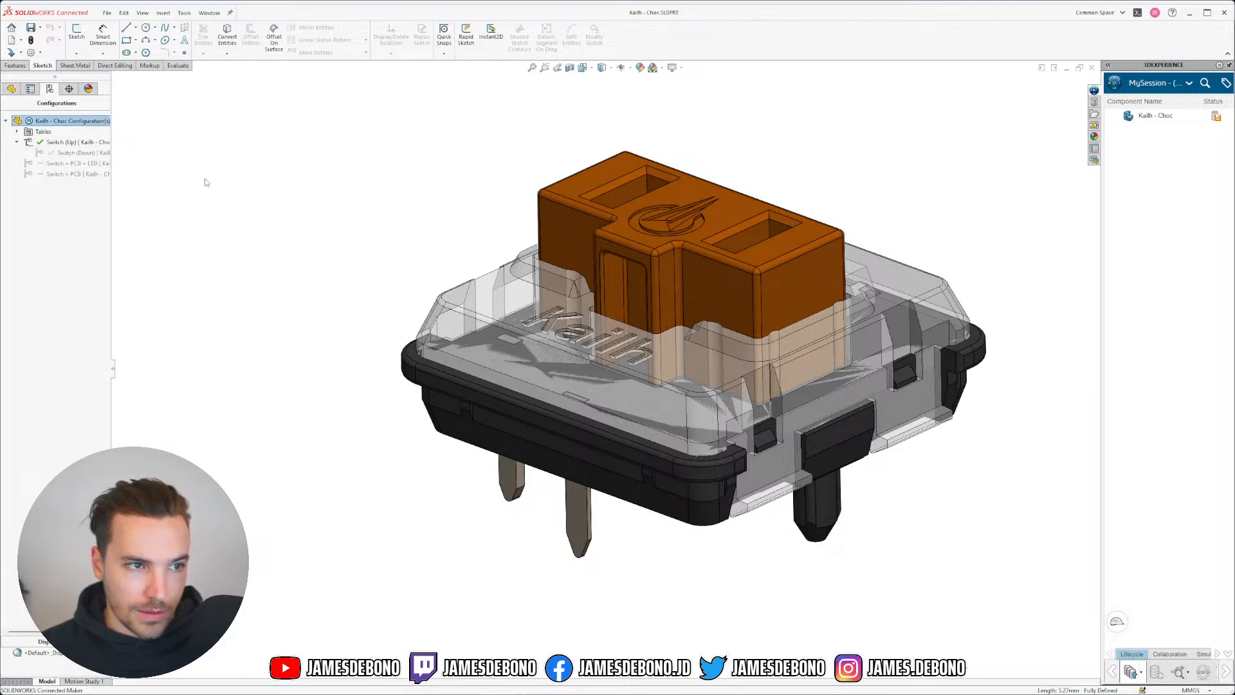
right_click(67, 145)
left_click(147, 177)
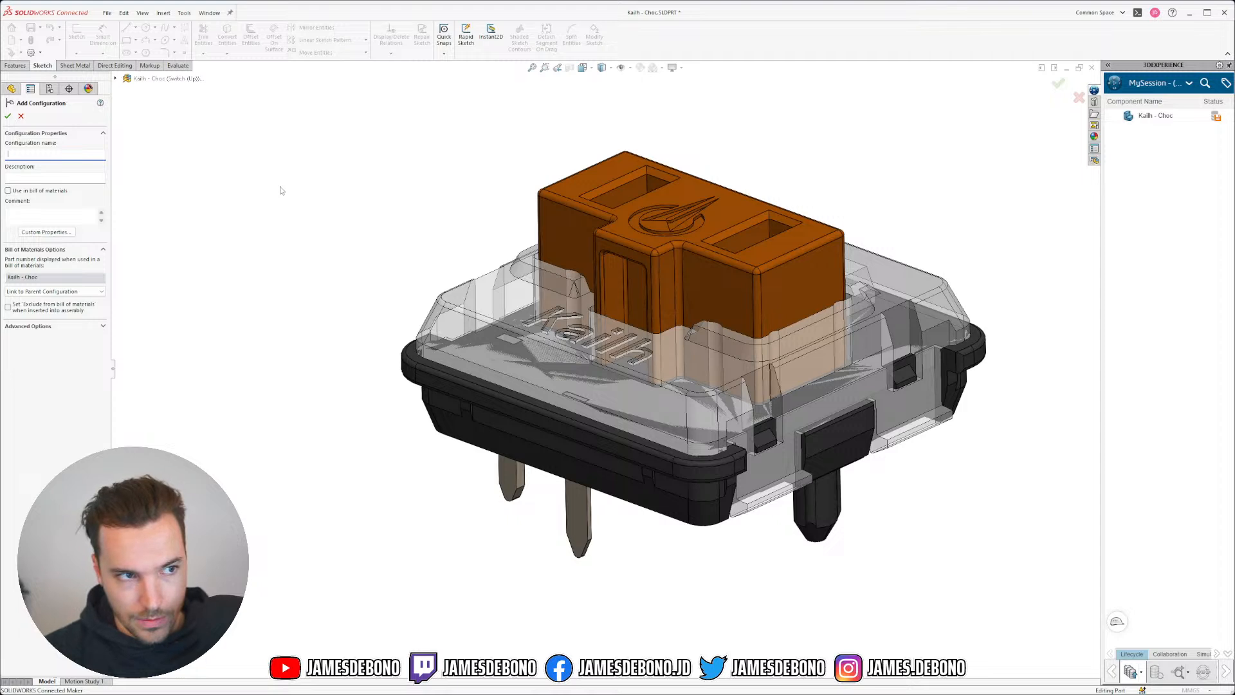
left_click(21, 115)
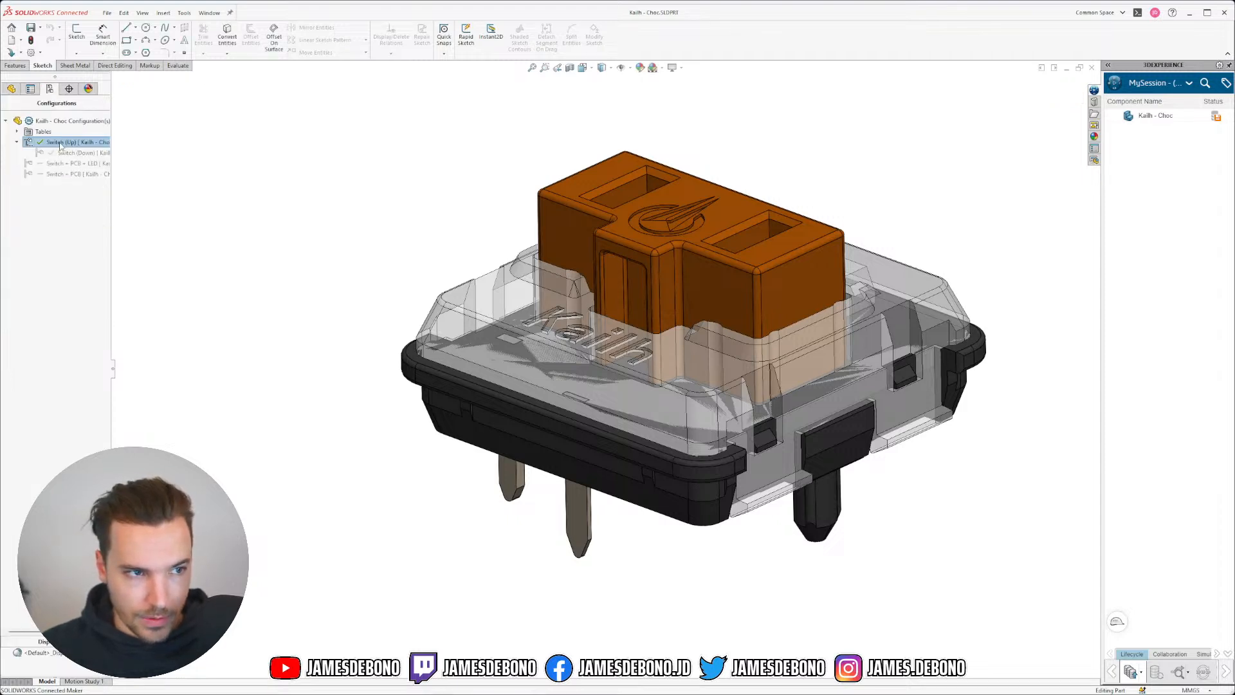
right_click(60, 144)
left_click(101, 174)
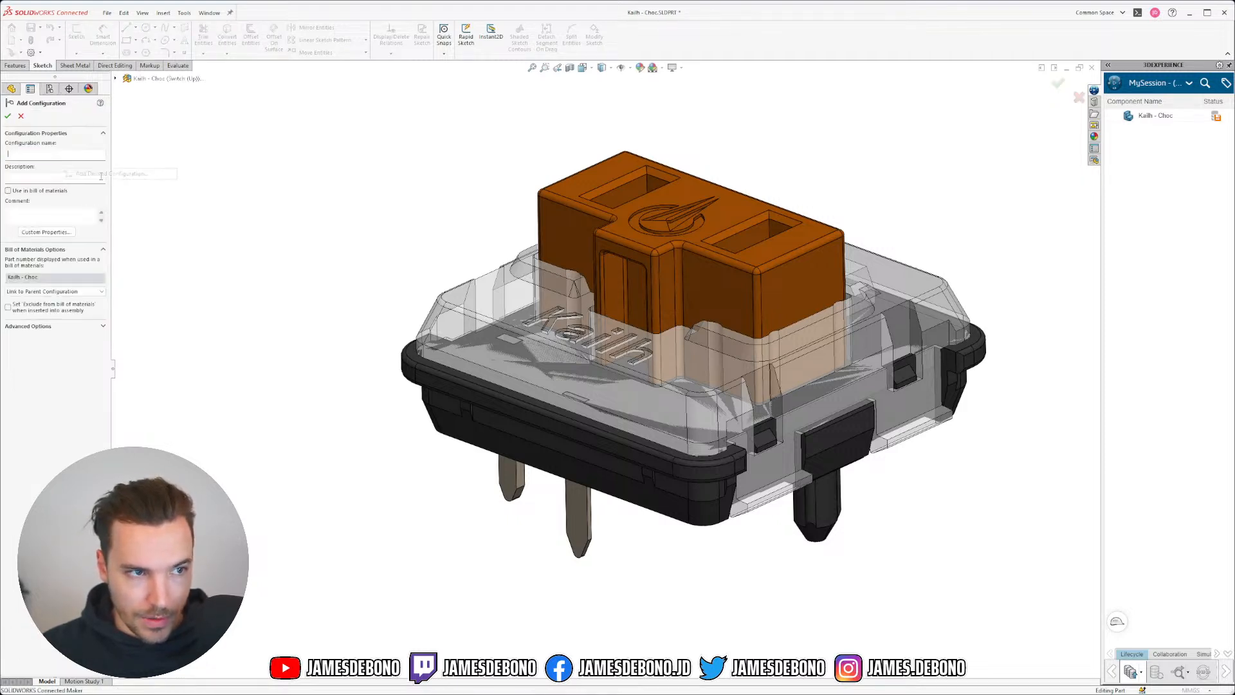
type("Switch (Up")
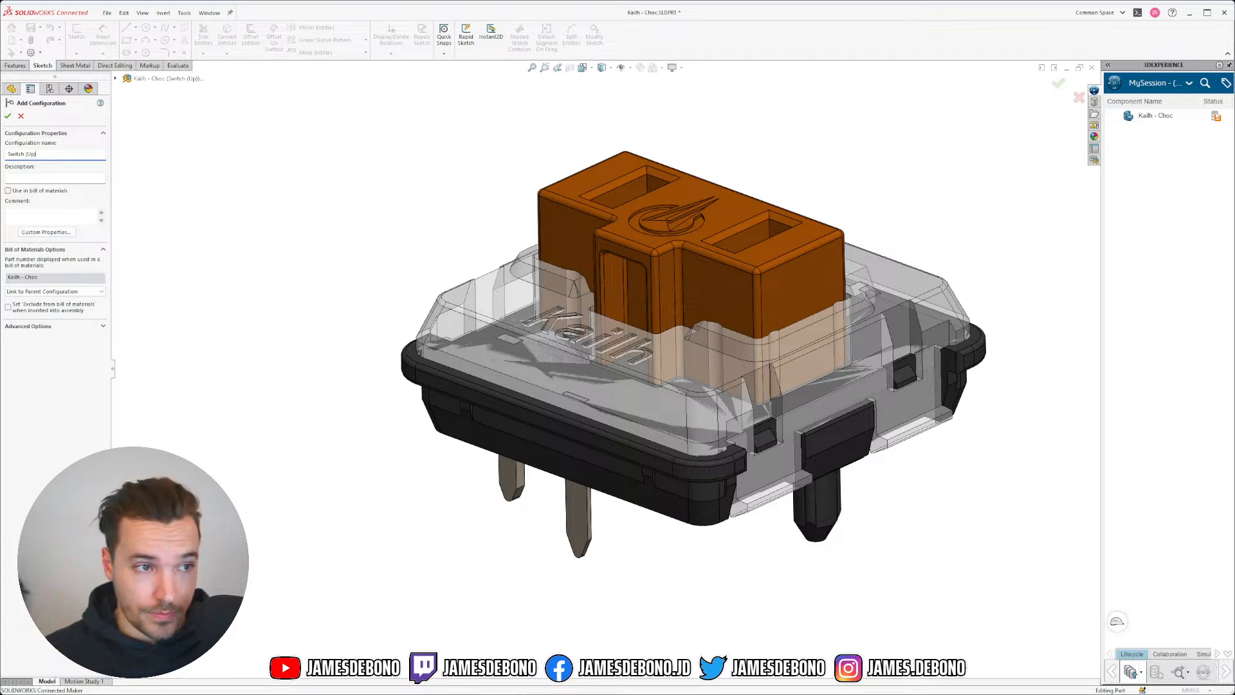
left_click(21, 114)
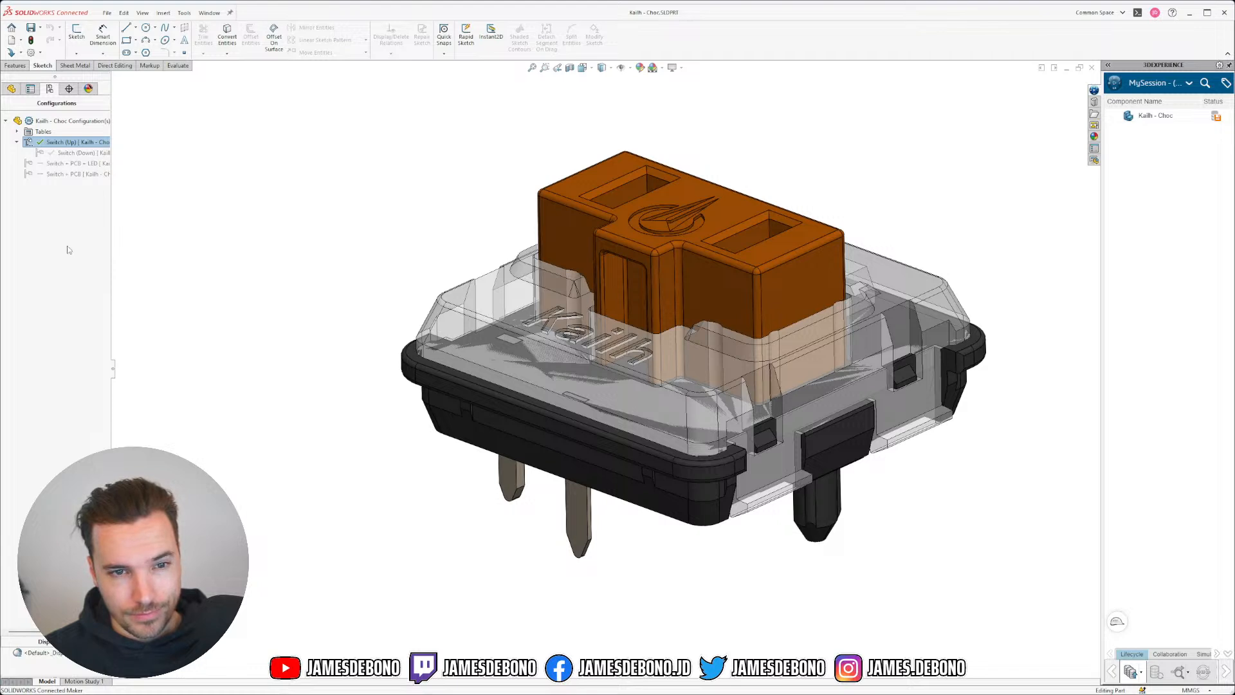
right_click(71, 143)
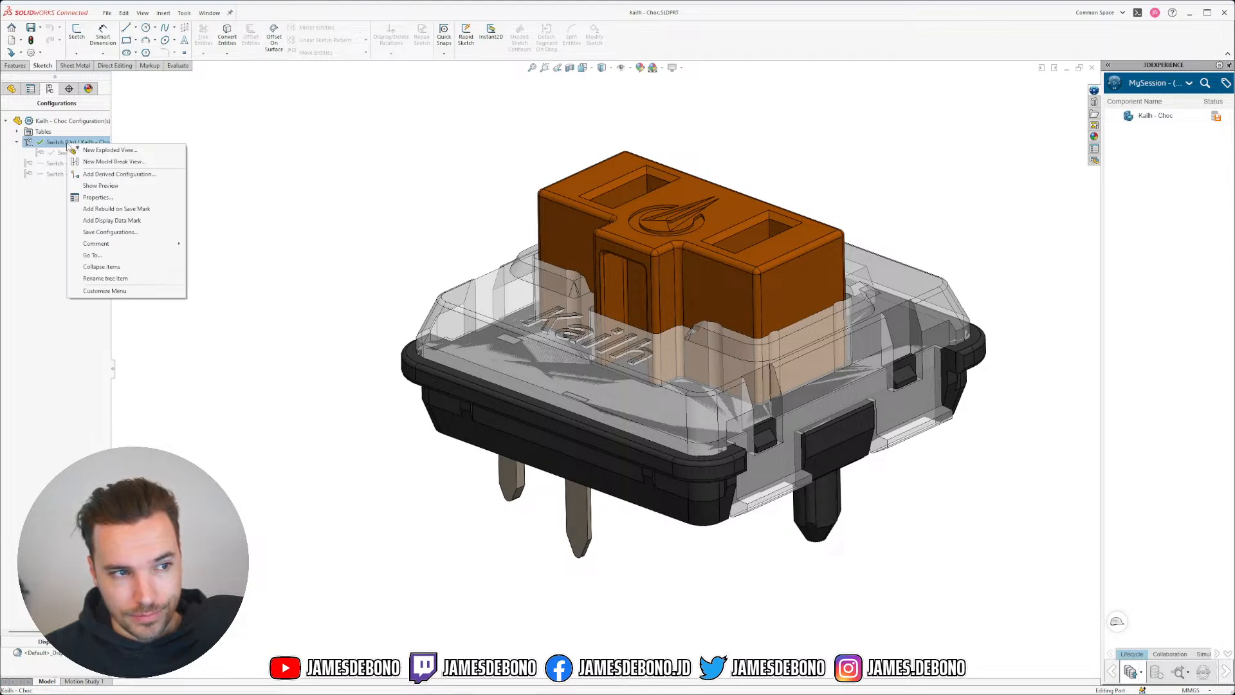
- Add a new display state to the Kailh - Choc part and make it the active one
left_click(45, 653)
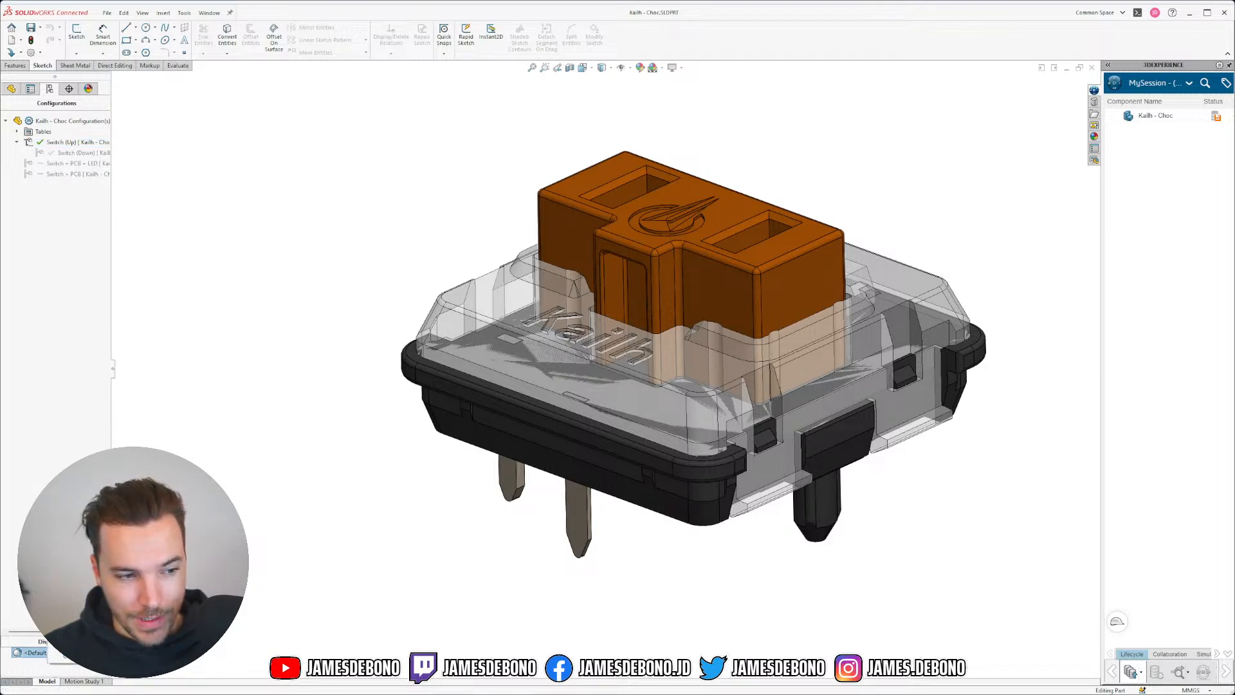
right_click(68, 669)
left_click(97, 624)
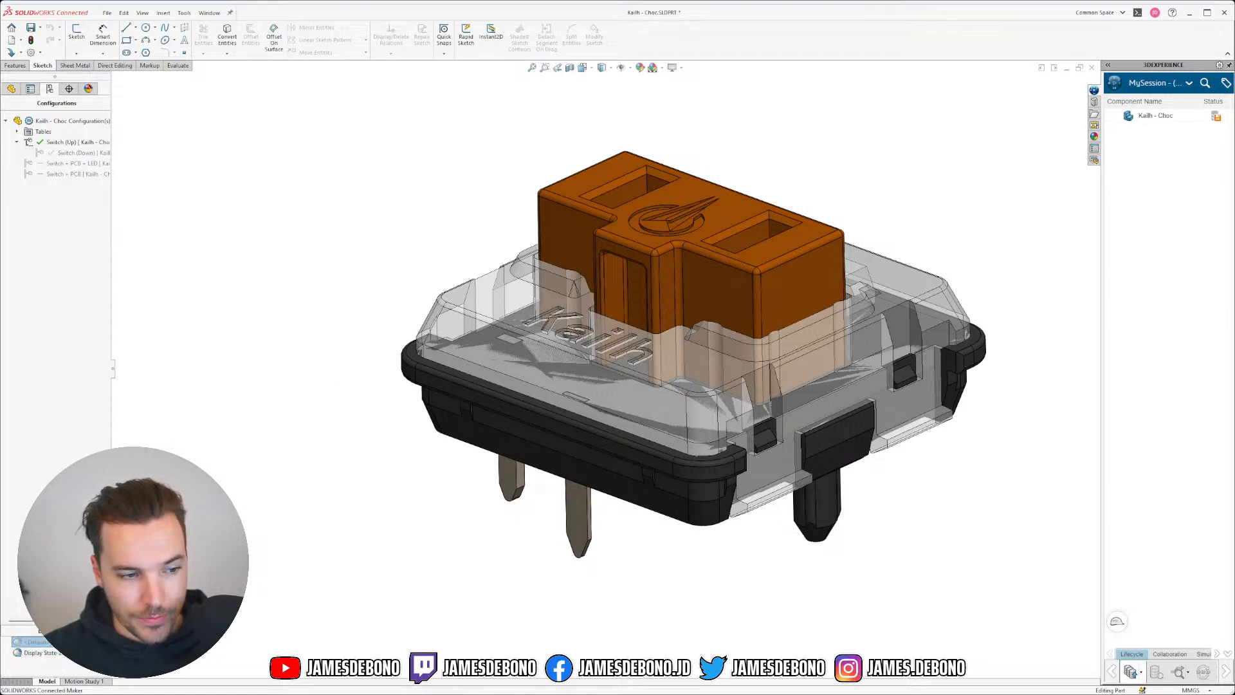
double_click(39, 641)
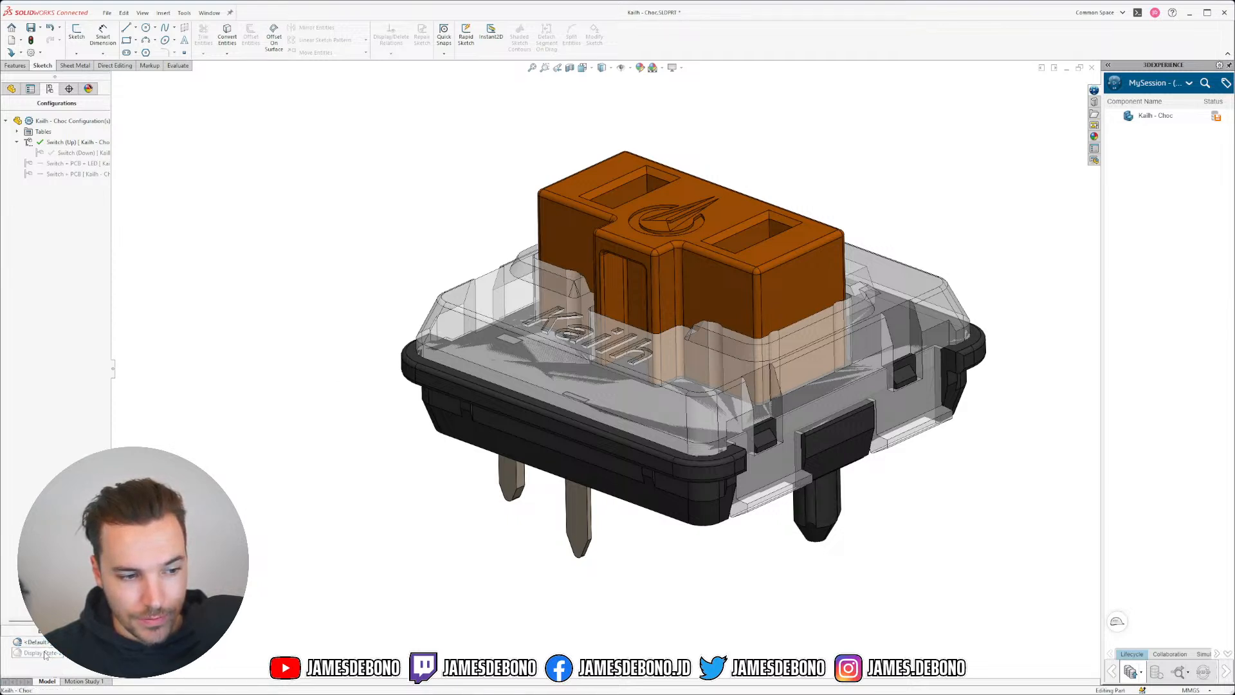
double_click(42, 653)
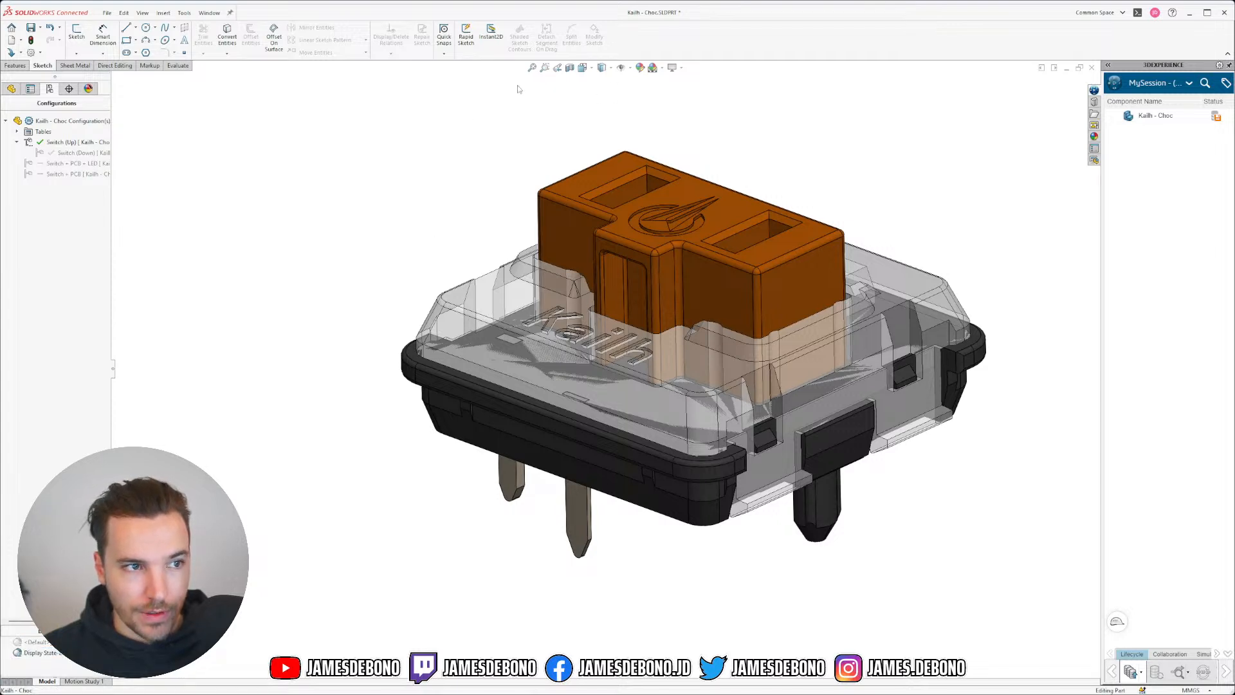
- Apply the red low gloss plastic appearance to the switch's orange stem body only
left_click(642, 72)
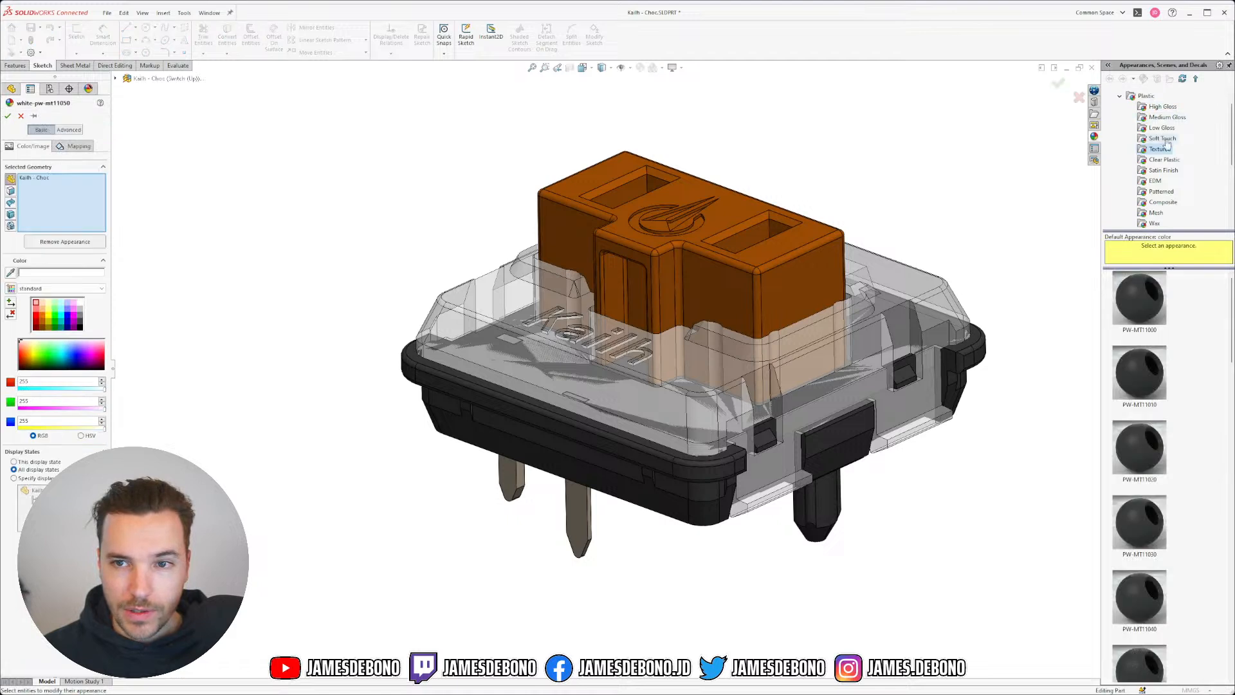
left_click(1161, 127)
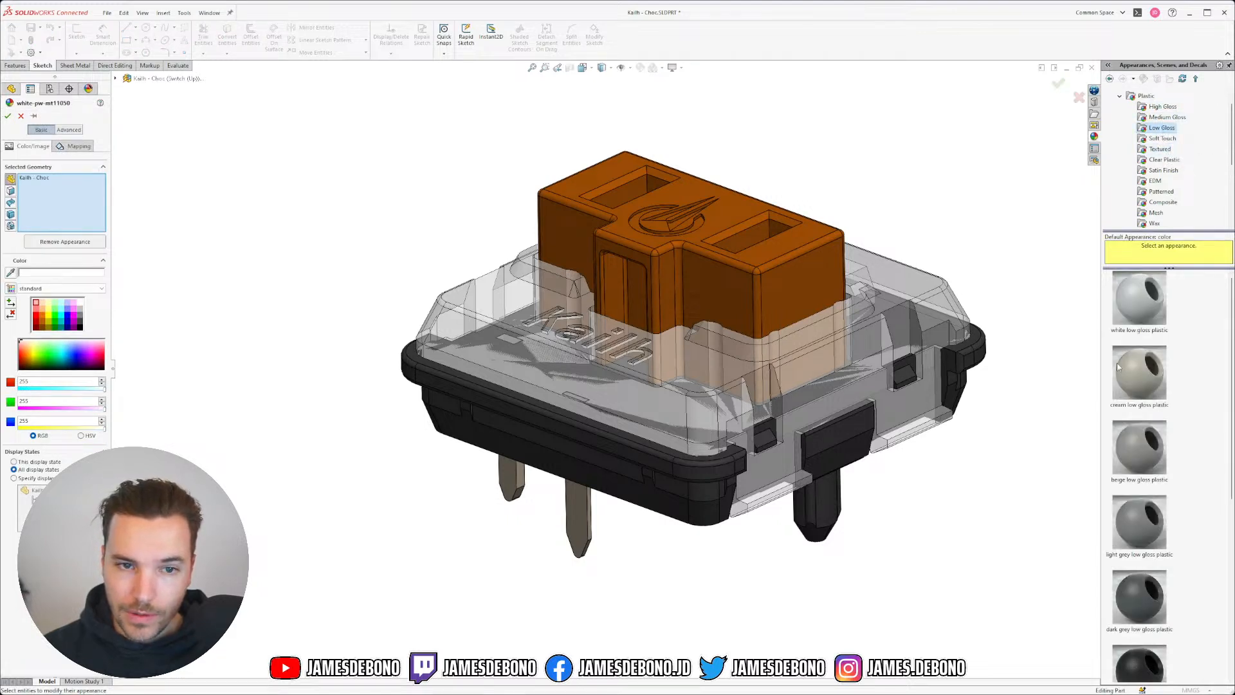
scroll(1117, 360, "down", 3)
left_click(1137, 427)
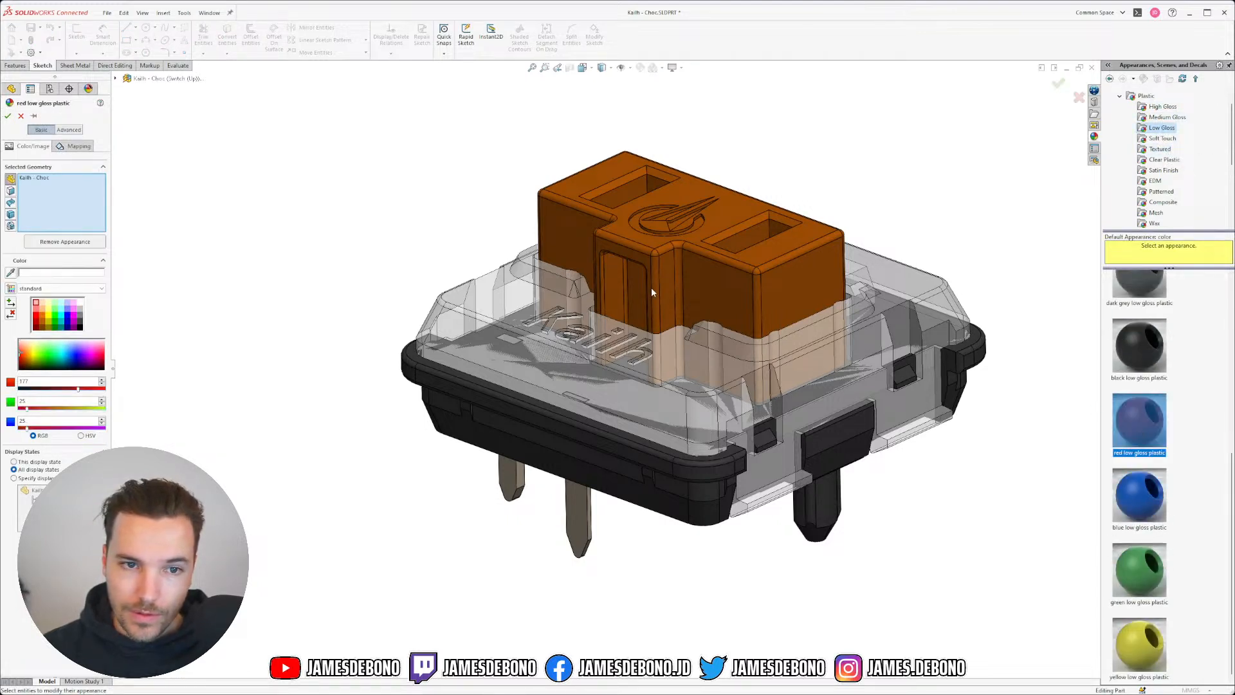
right_click(78, 205)
left_click(96, 210)
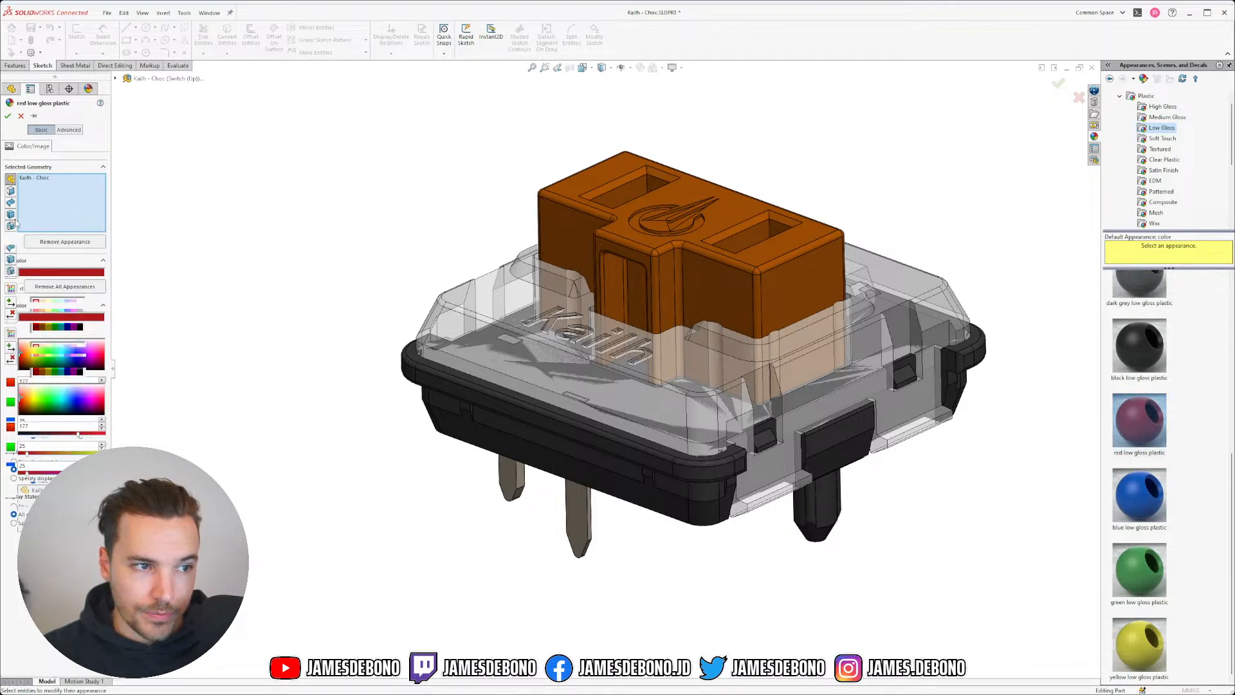
left_click(11, 259)
left_click(706, 303)
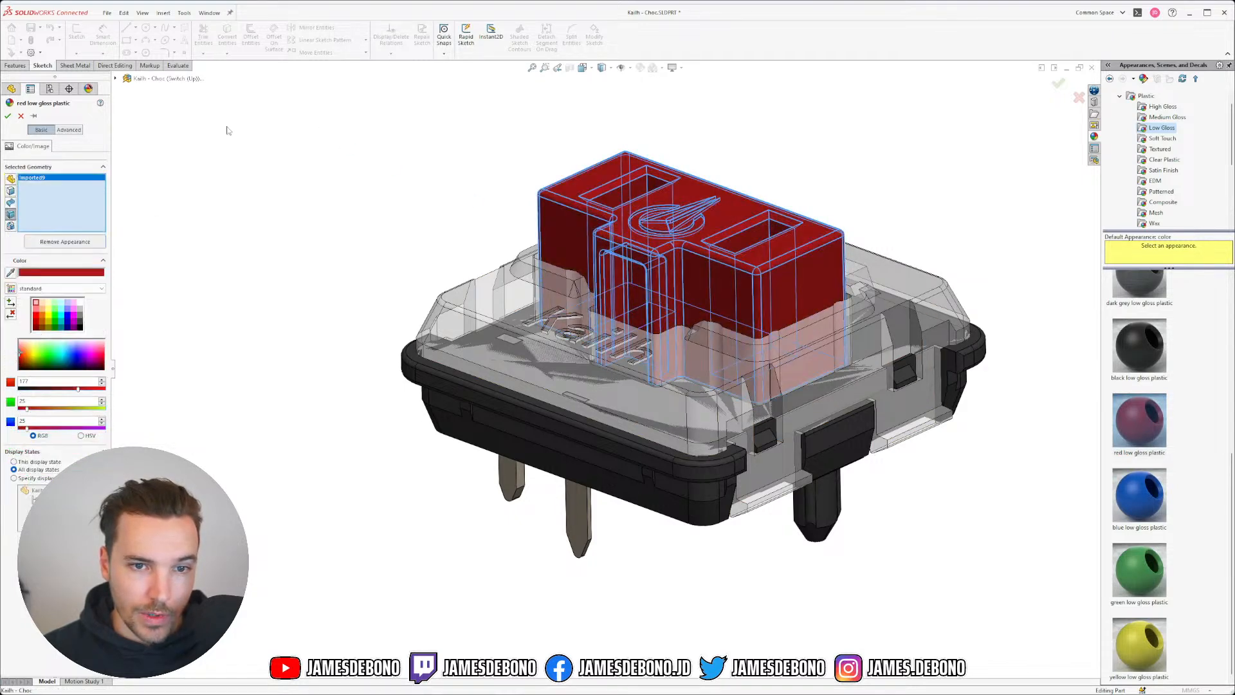
left_click(8, 117)
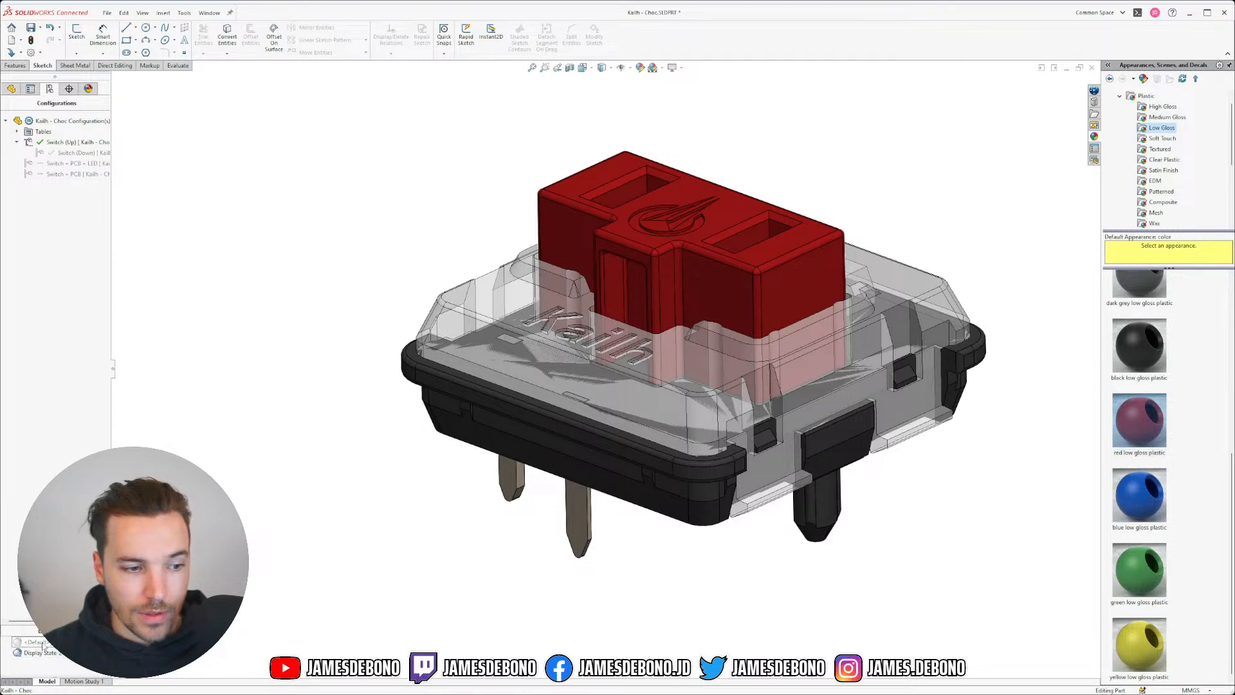
- Remove the red low gloss plastic appearance from the part, and undo the appearance changes back to the orange stem
left_click(88, 88)
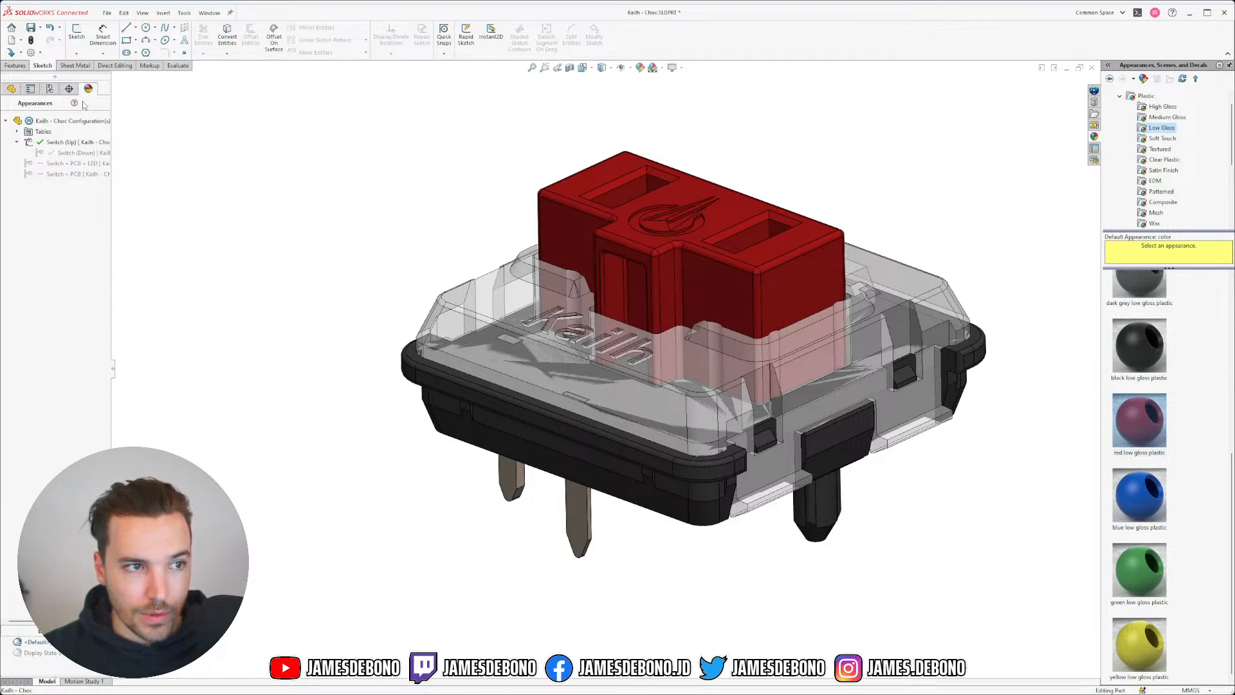
right_click(40, 188)
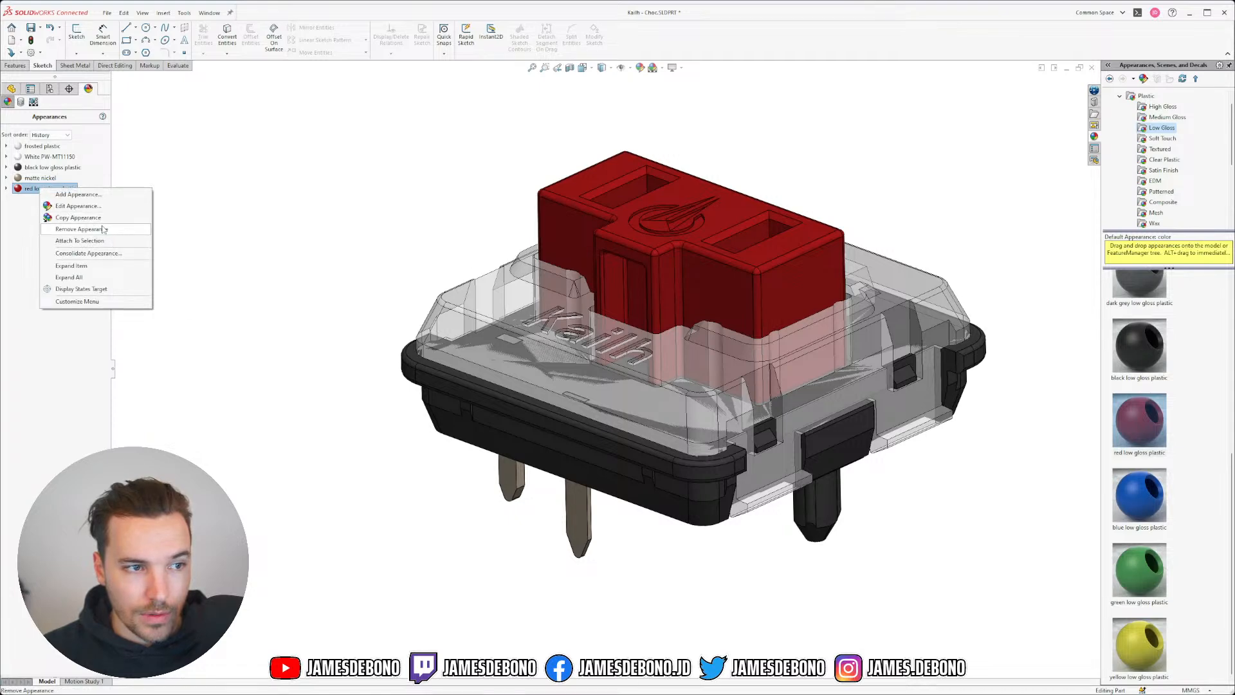
left_click(98, 231)
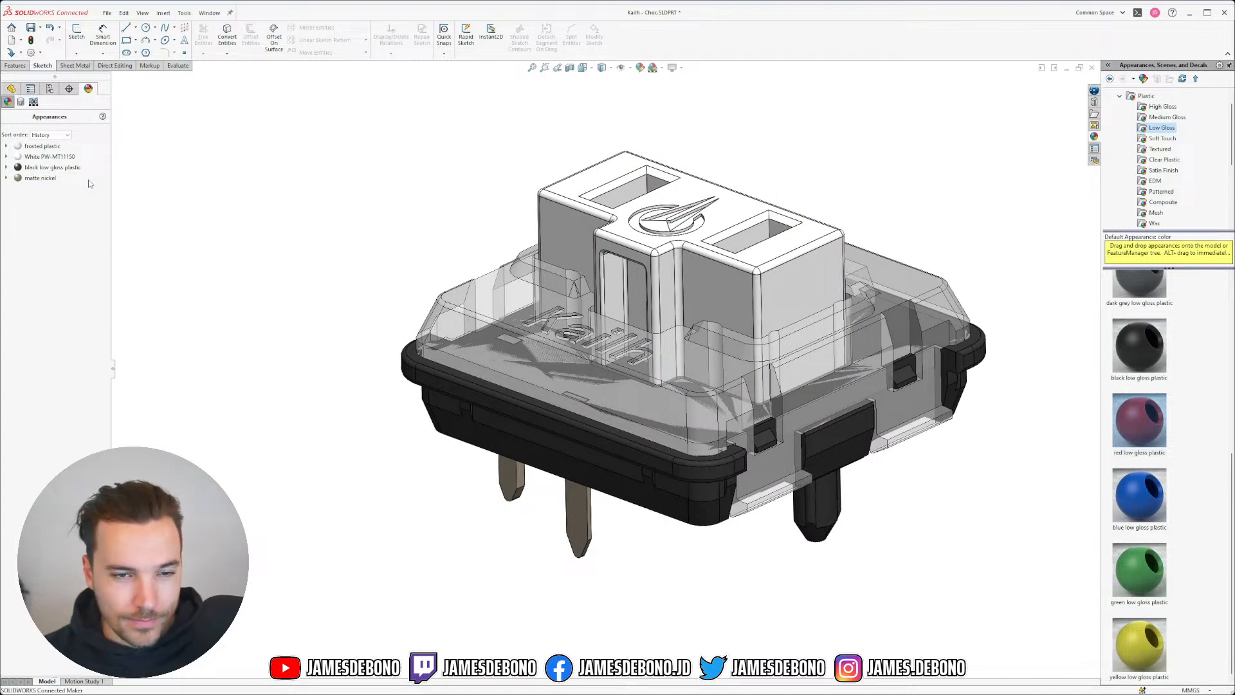
key("ctrl+z")
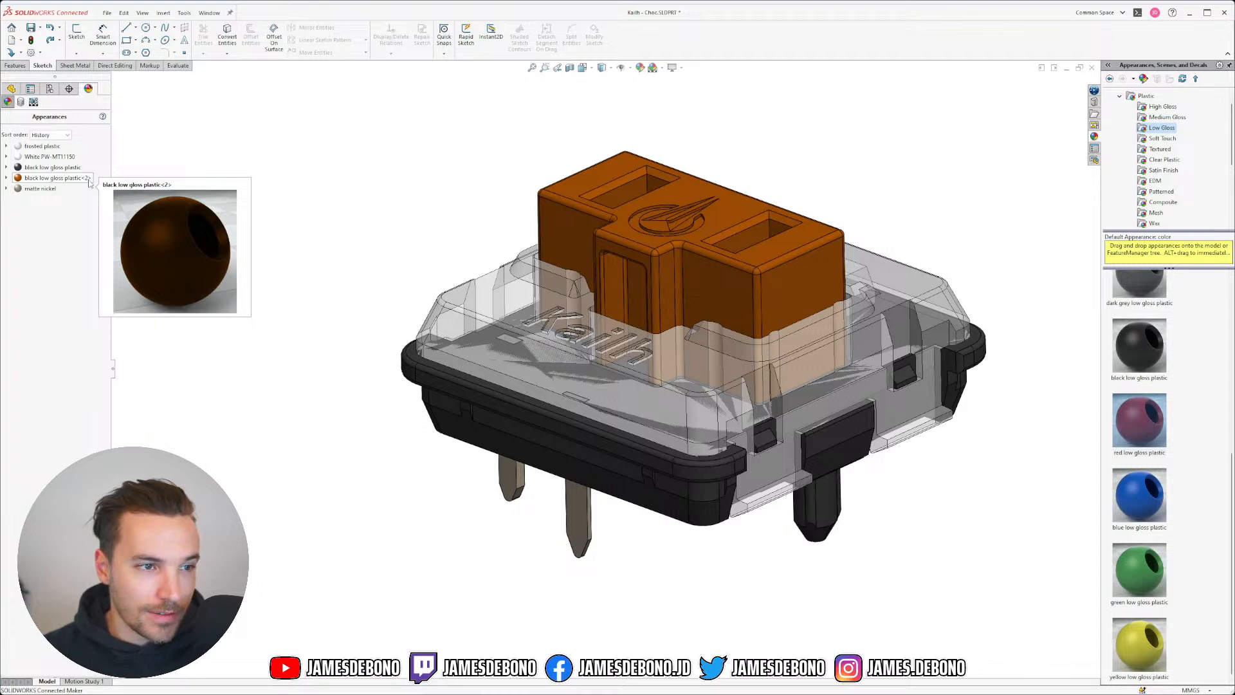
left_click(79, 180)
left_click(257, 200)
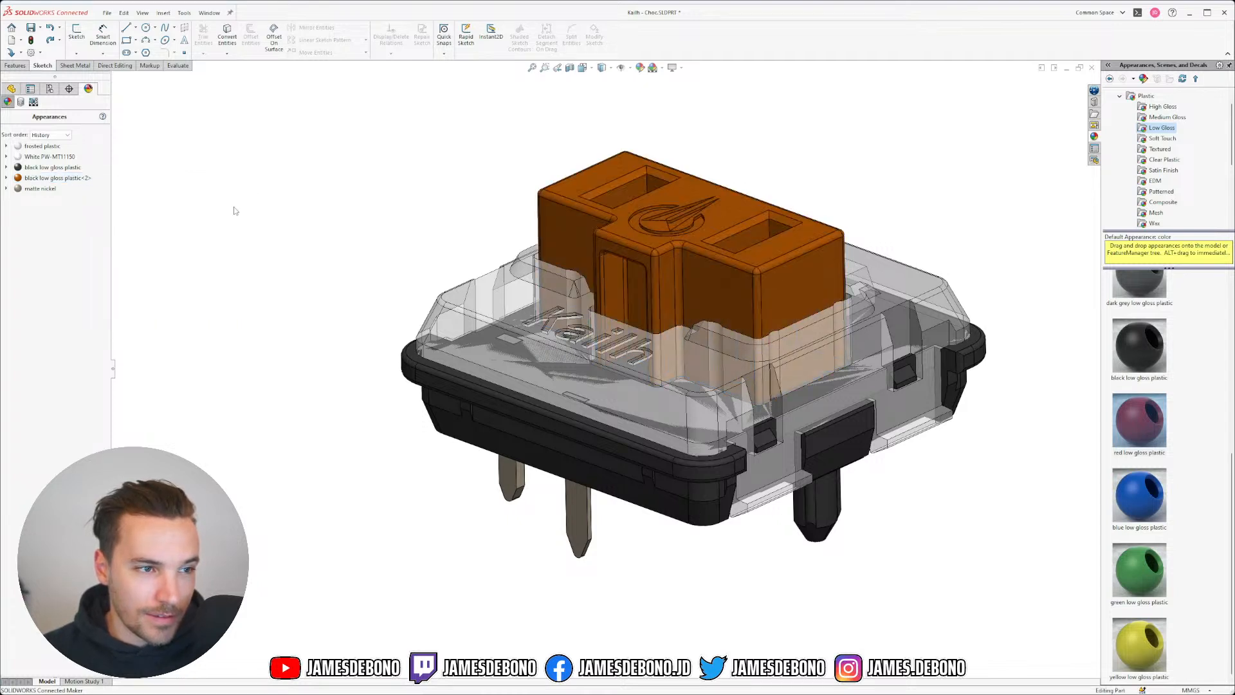
- Return to the configurations of the Kailh - Choc part and try to delete the added display state
left_click(49, 89)
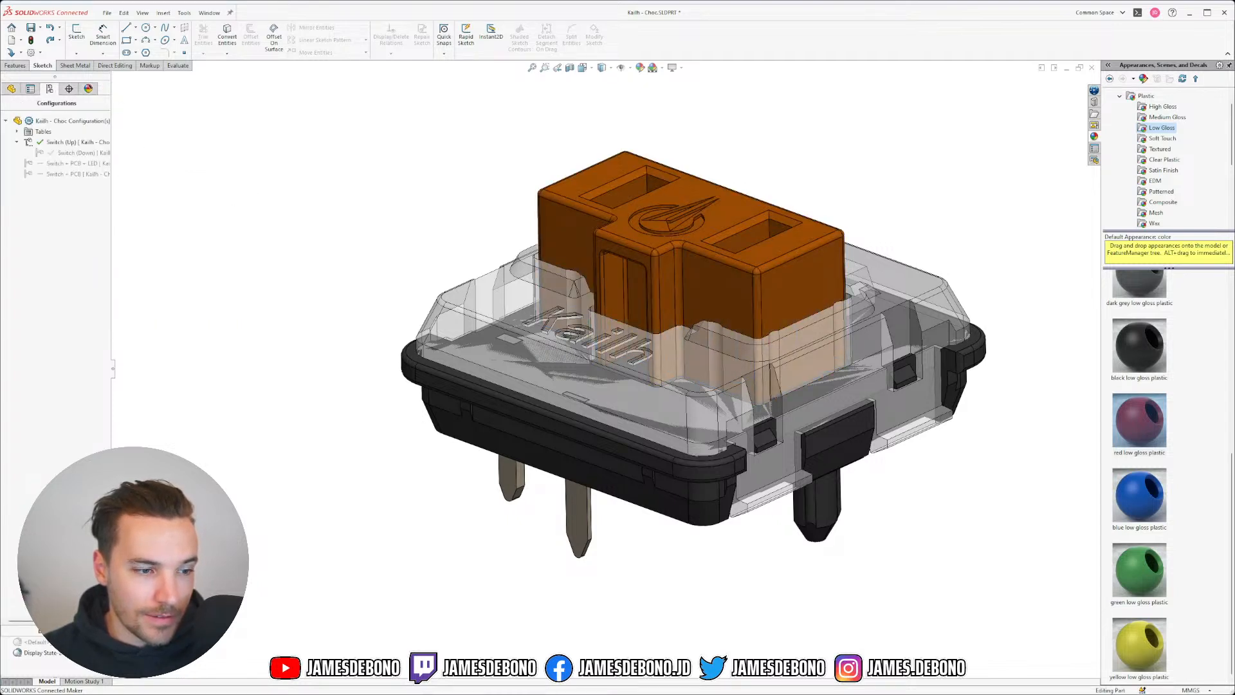
left_click(54, 653)
right_click(54, 655)
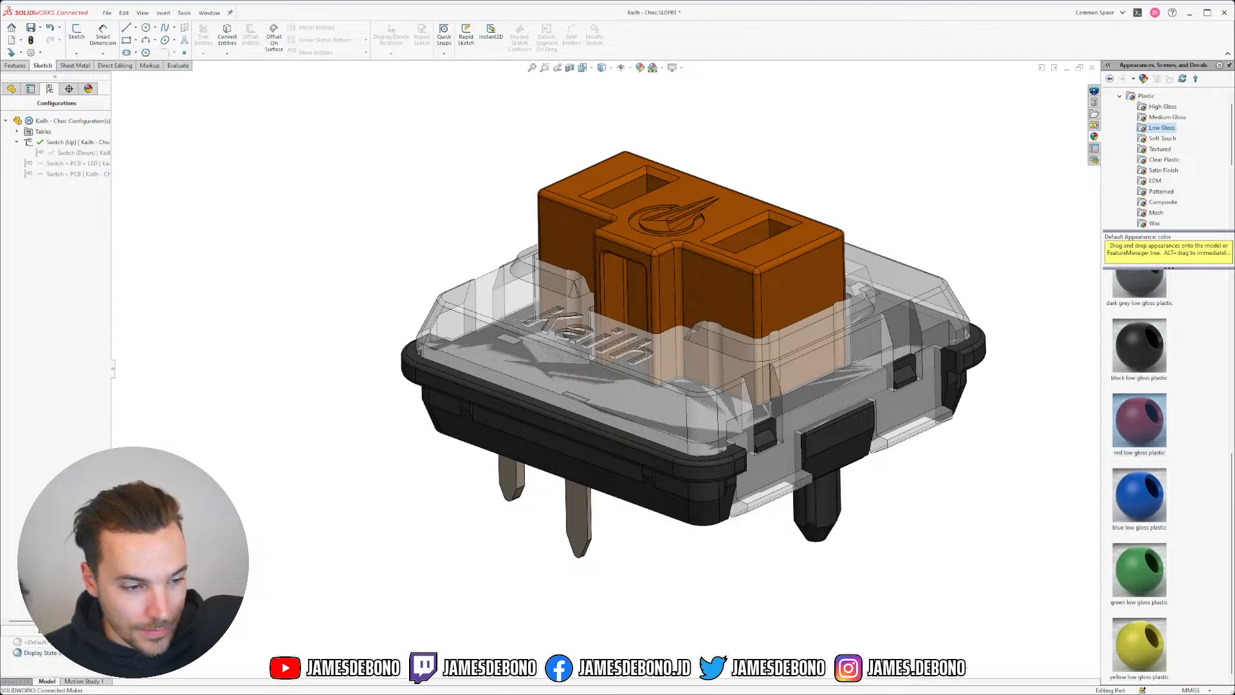
left_click(58, 654)
key("Delete")
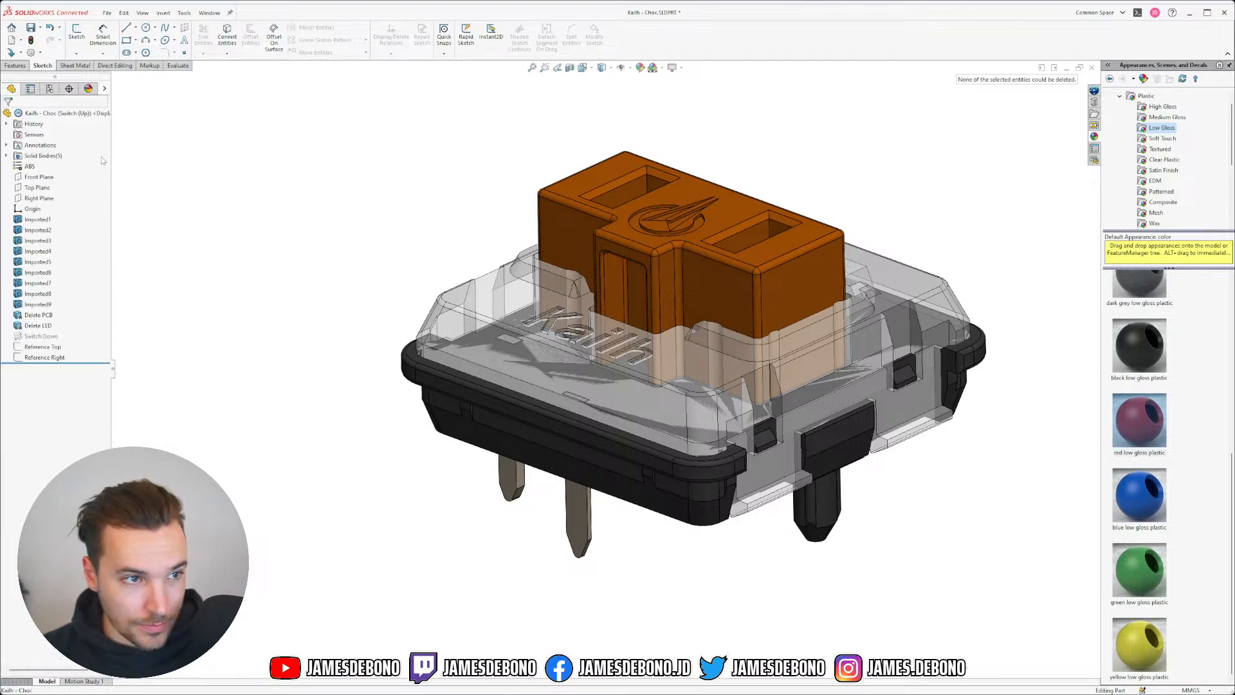
- Delete the added display state from the Kailh - Choc part's configurations
left_click(88, 89)
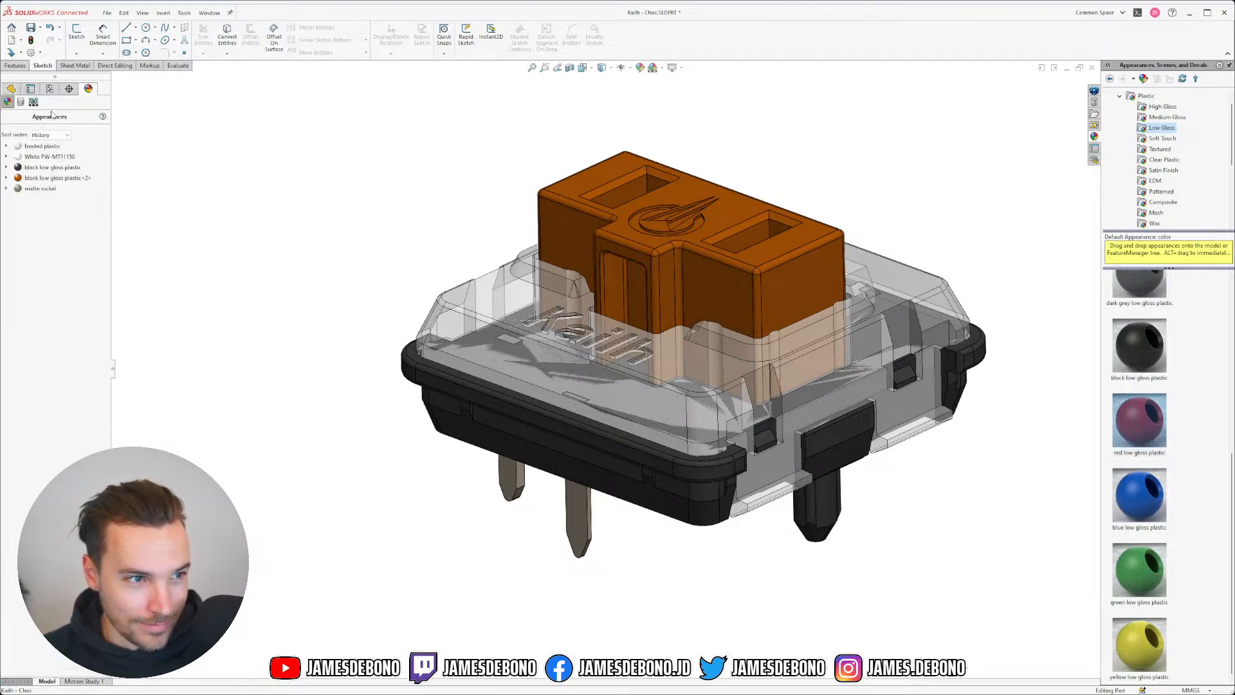
left_click(49, 89)
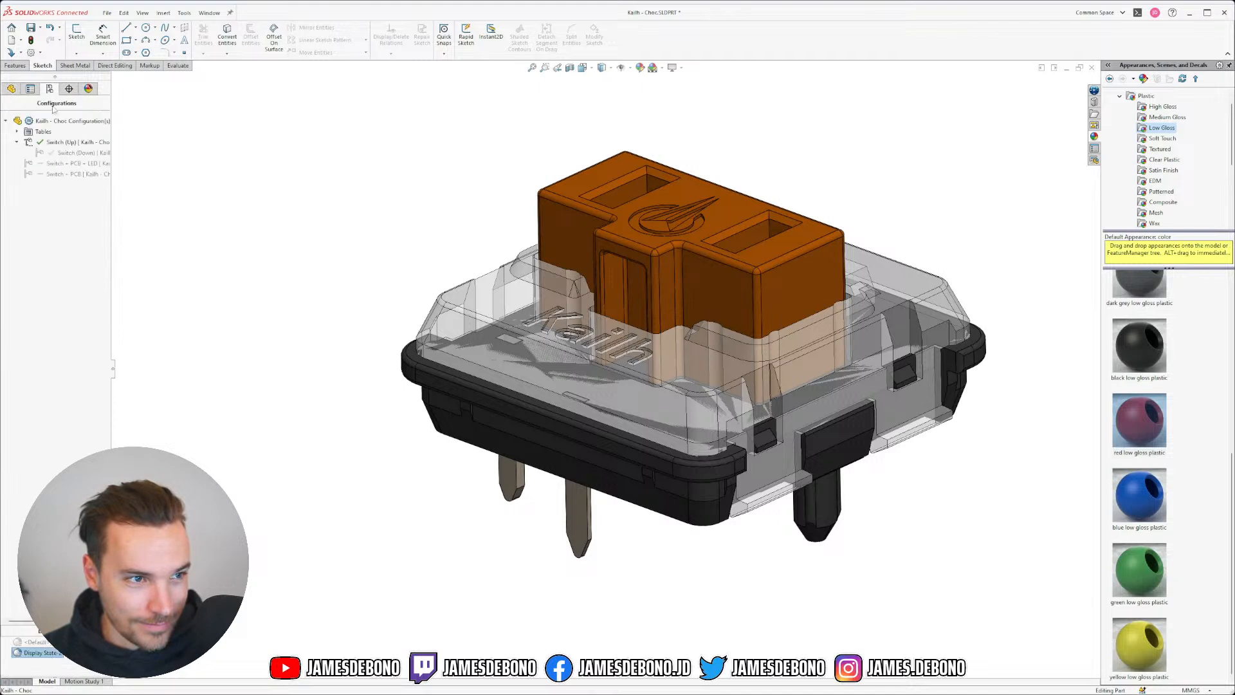
left_click(49, 654)
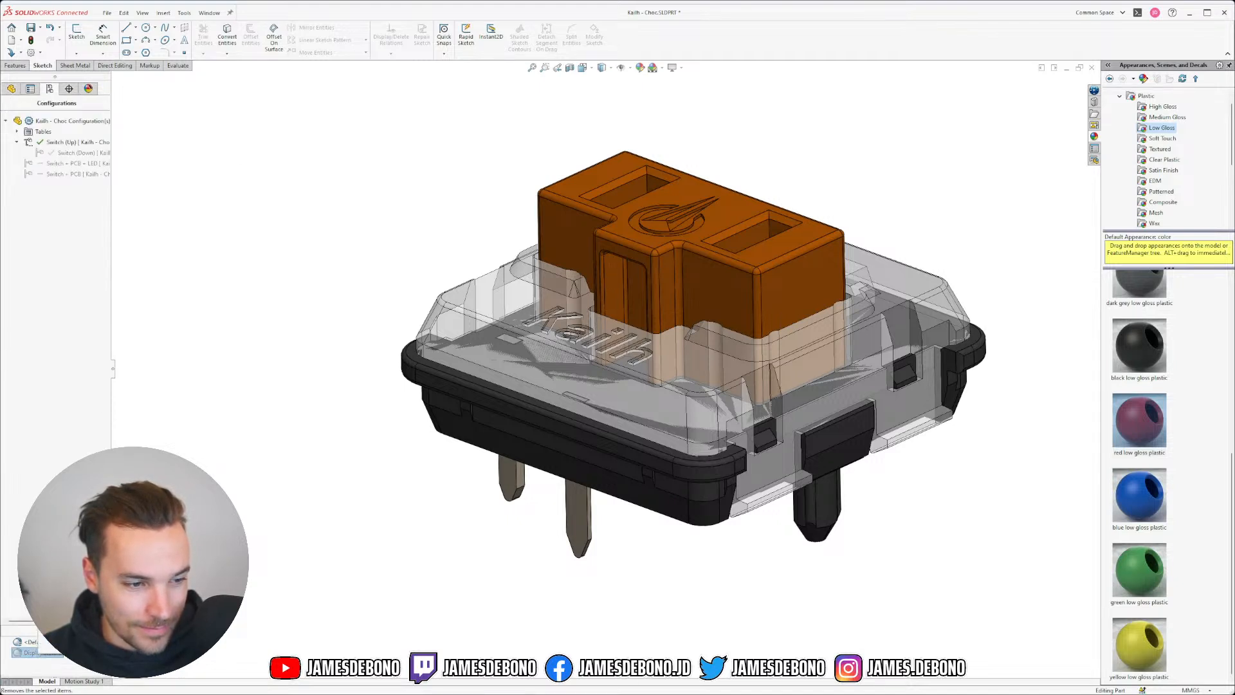
key("Delete")
left_click(688, 305)
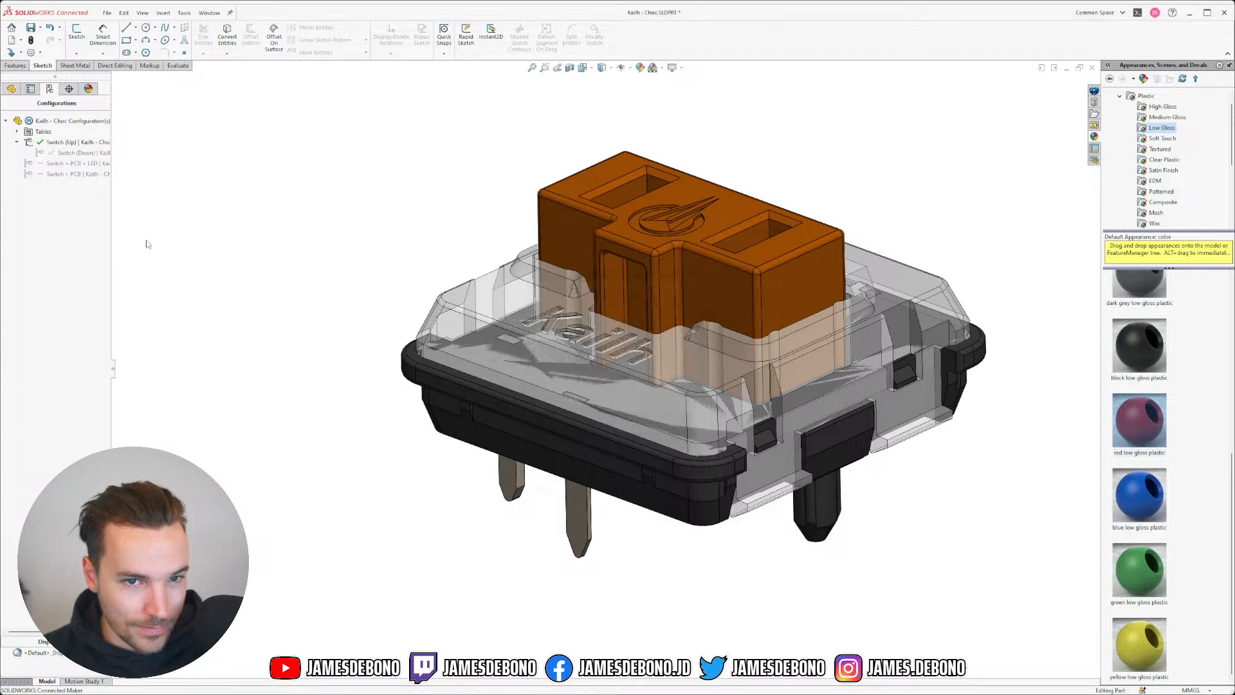
right_click(71, 141)
left_click(95, 158)
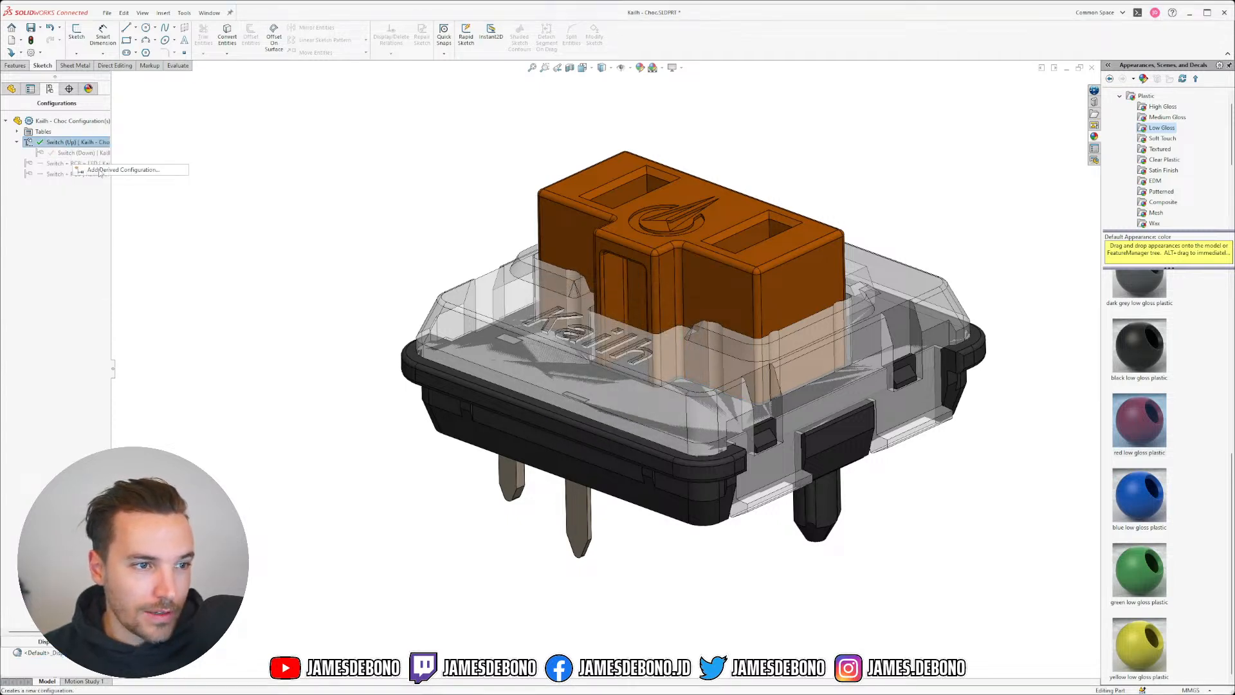
key("Escape")
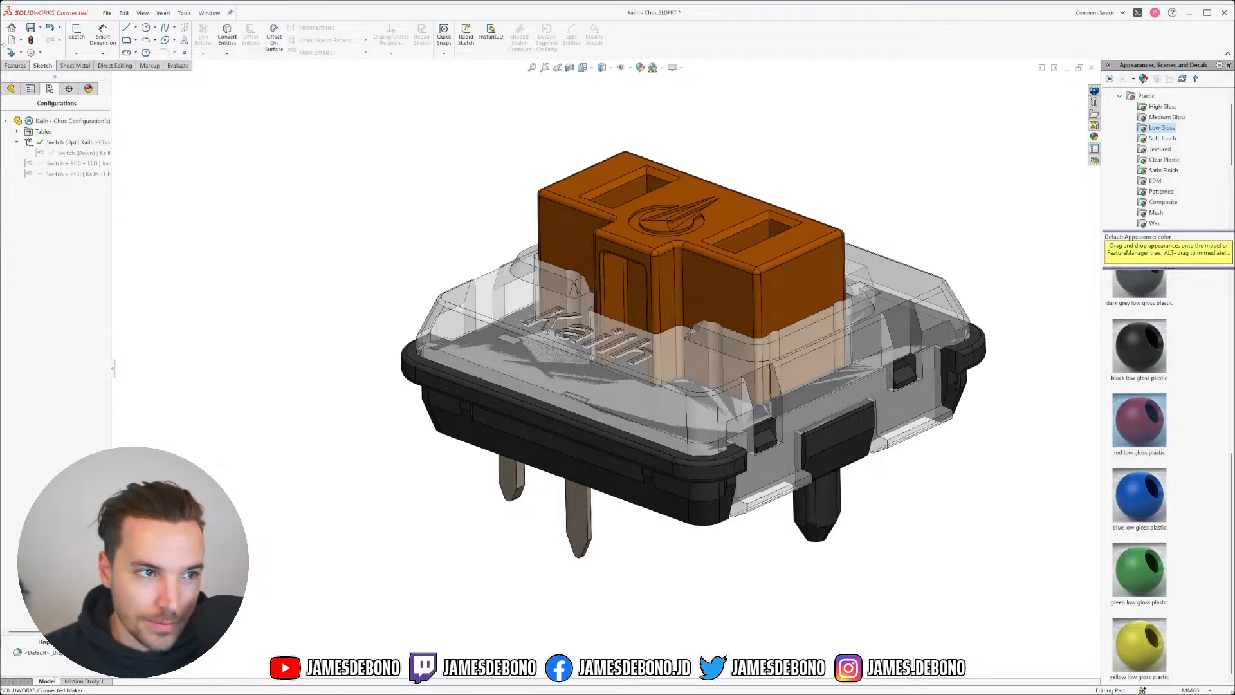
left_click(11, 89)
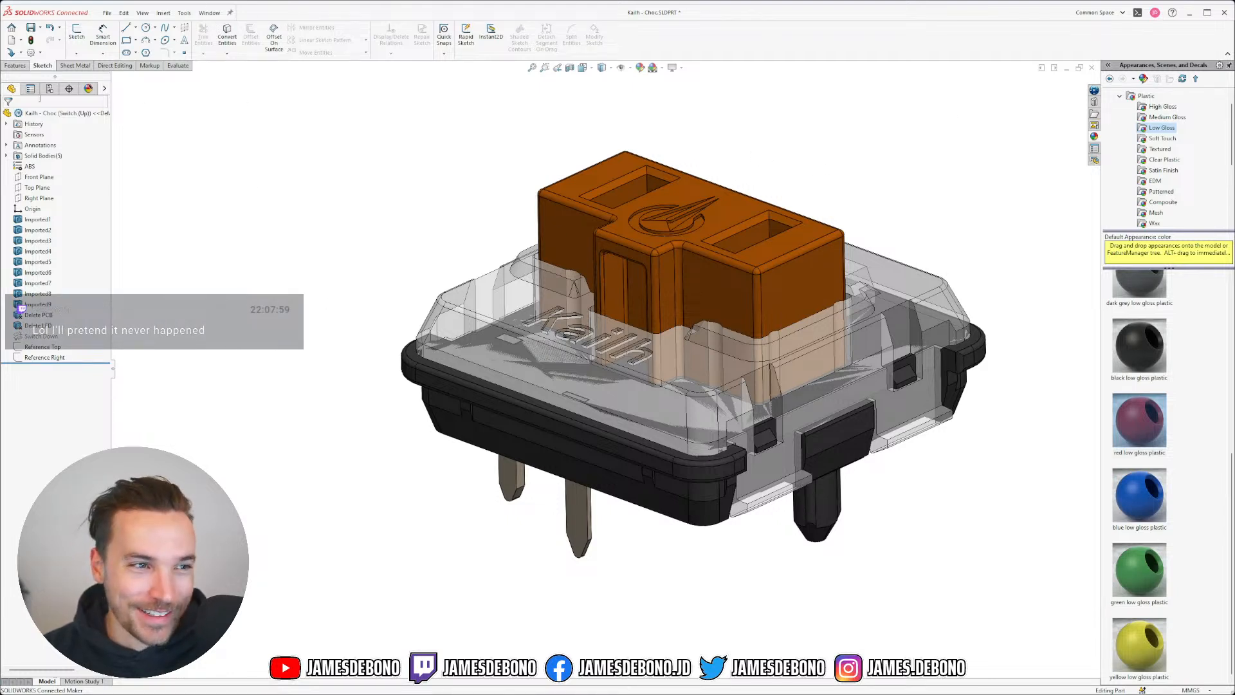
left_click(88, 88)
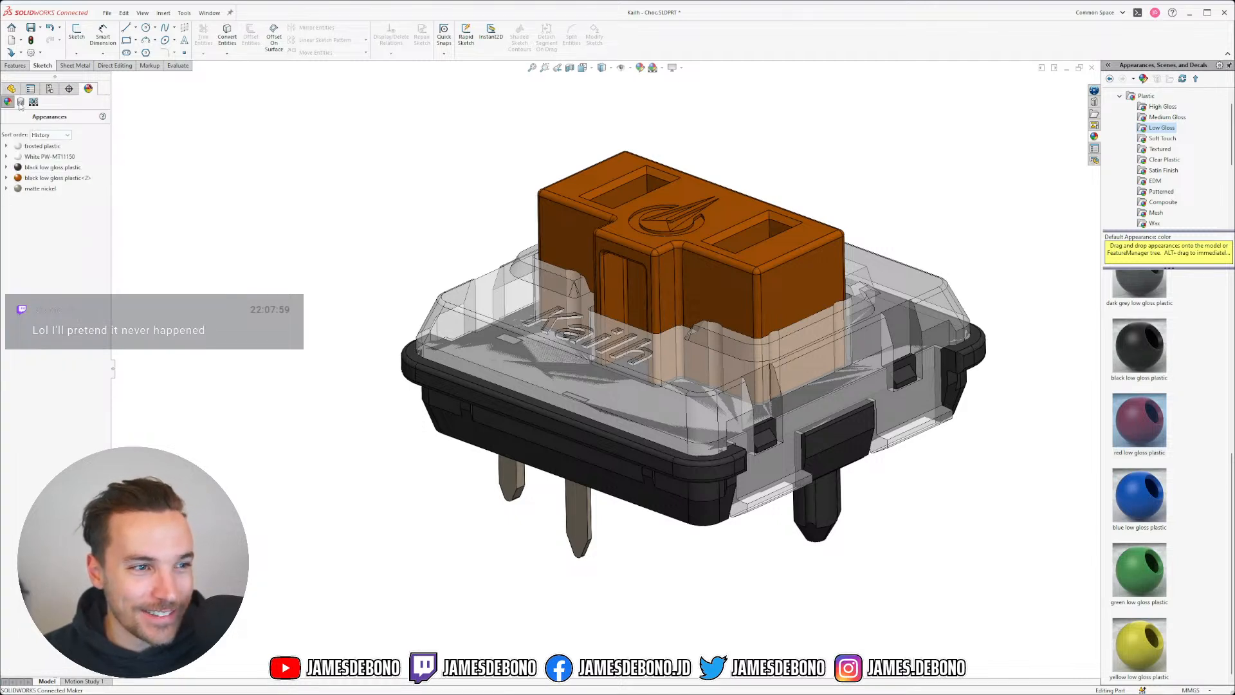
- Add a derived configuration named "Switch (Up) - Red" under the Switch (Up) configuration
left_click(50, 88)
right_click(57, 142)
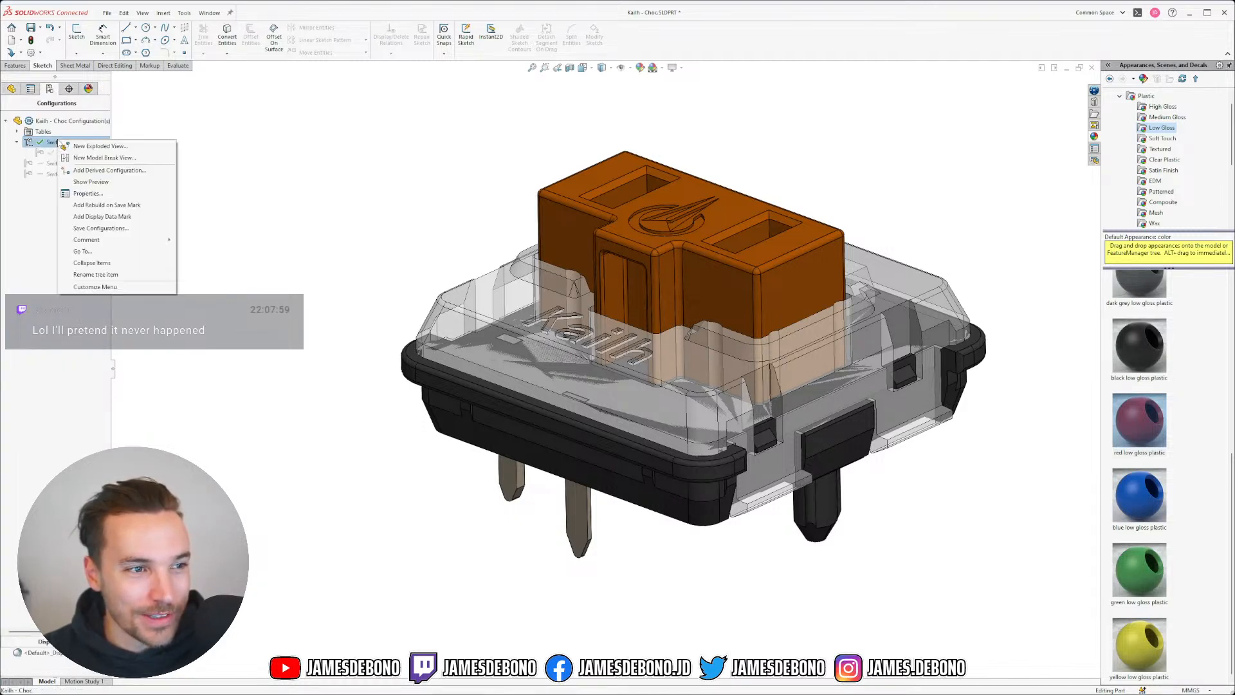
left_click(97, 170)
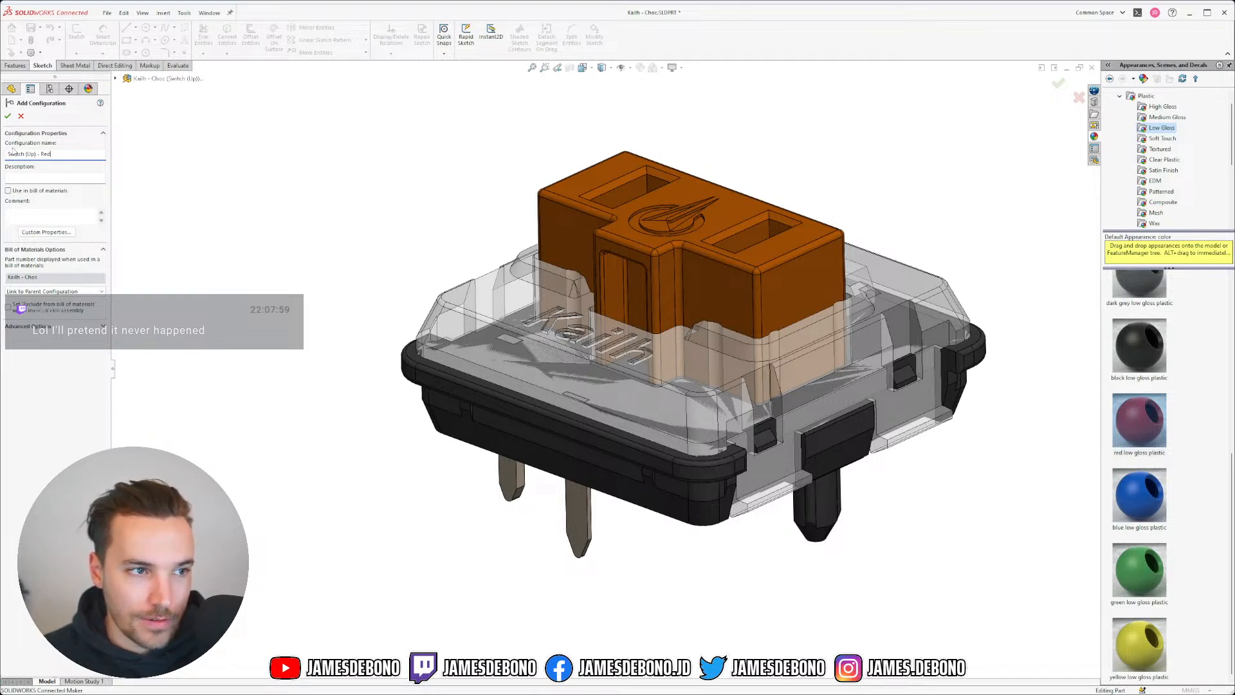
left_click(7, 116)
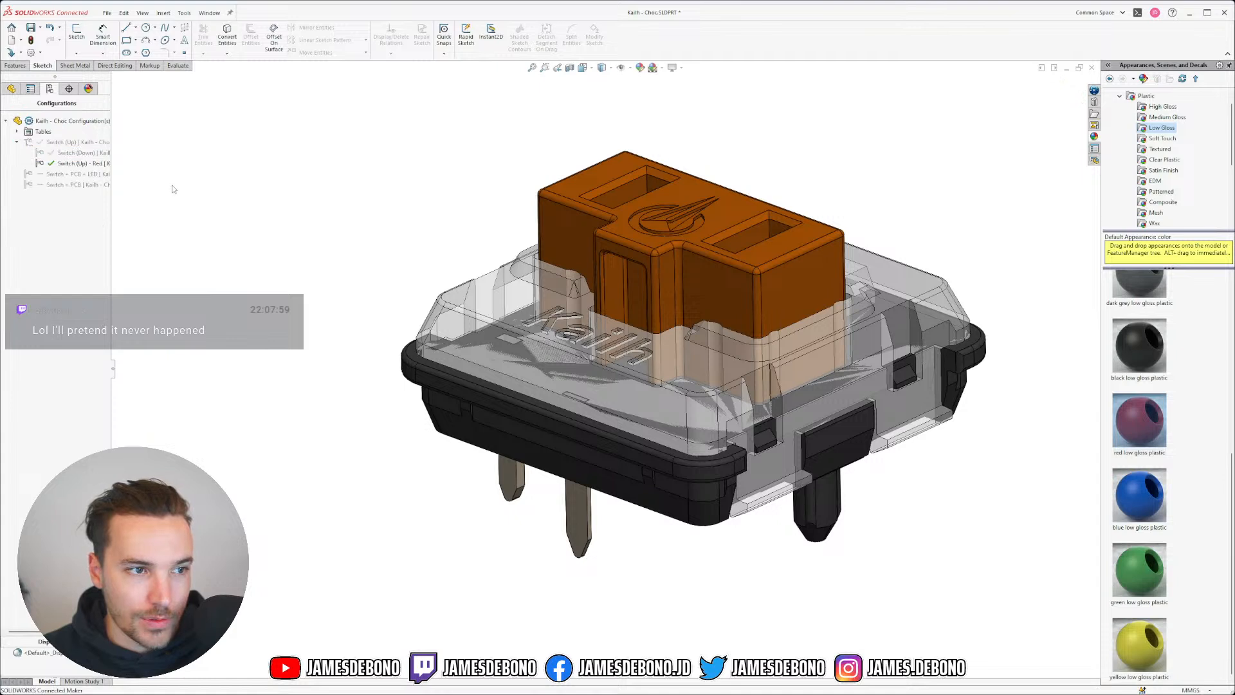
- Apply the red low gloss plastic appearance to the switch's stem body, using a brighter red from the standard colour palette
left_click(642, 70)
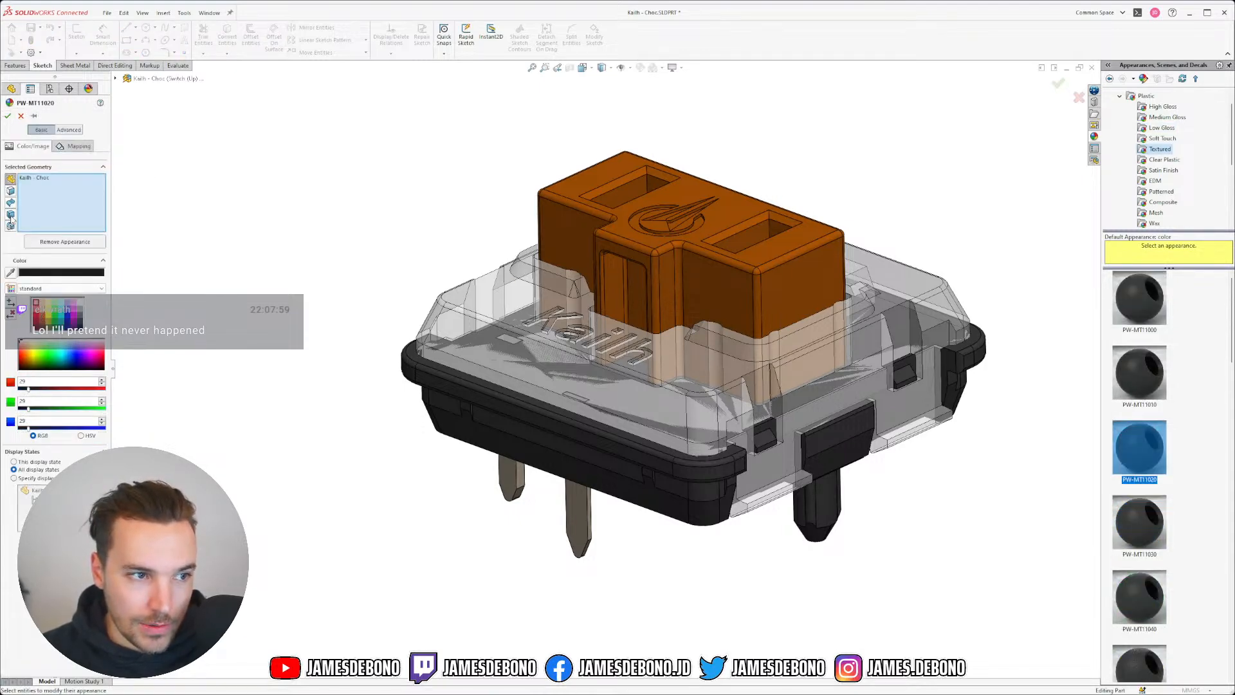
left_click(708, 273)
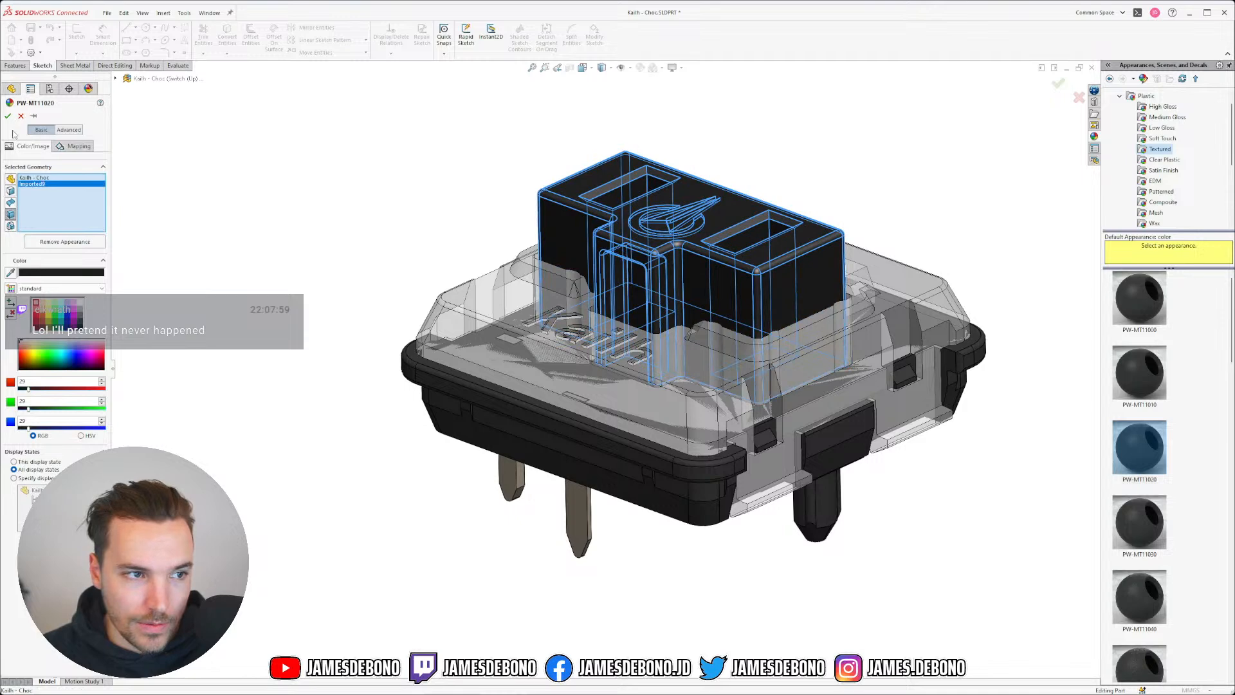
left_click(37, 320)
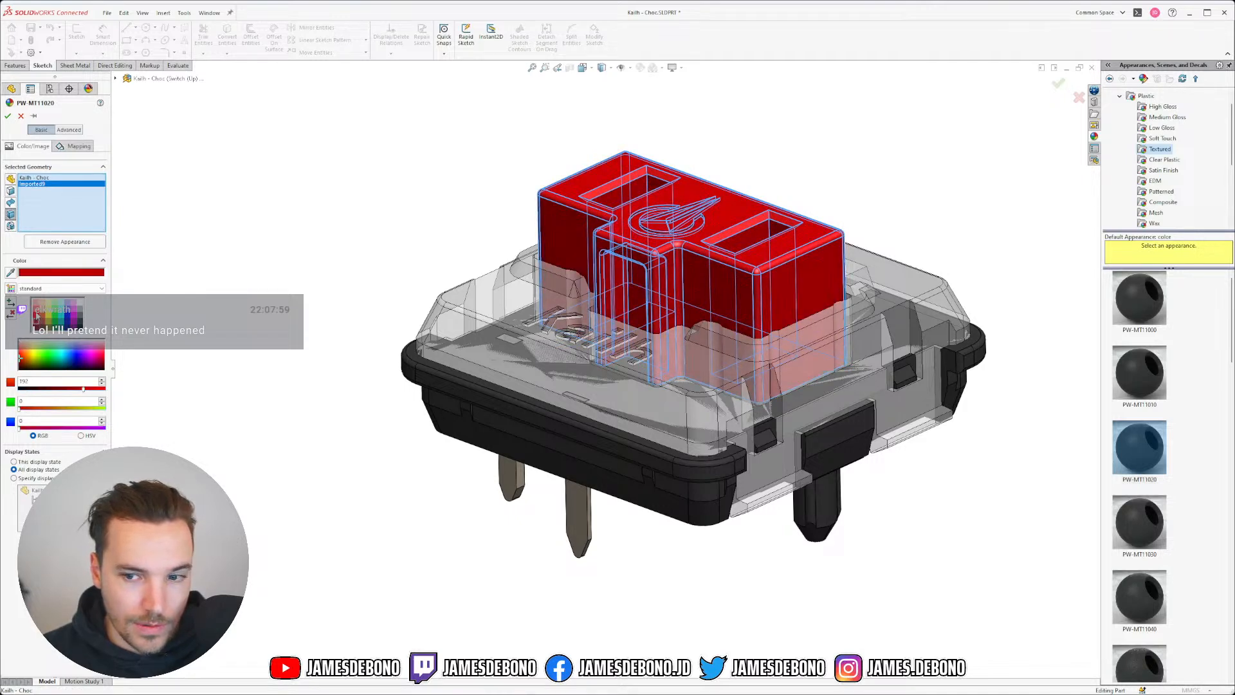
left_click(1161, 128)
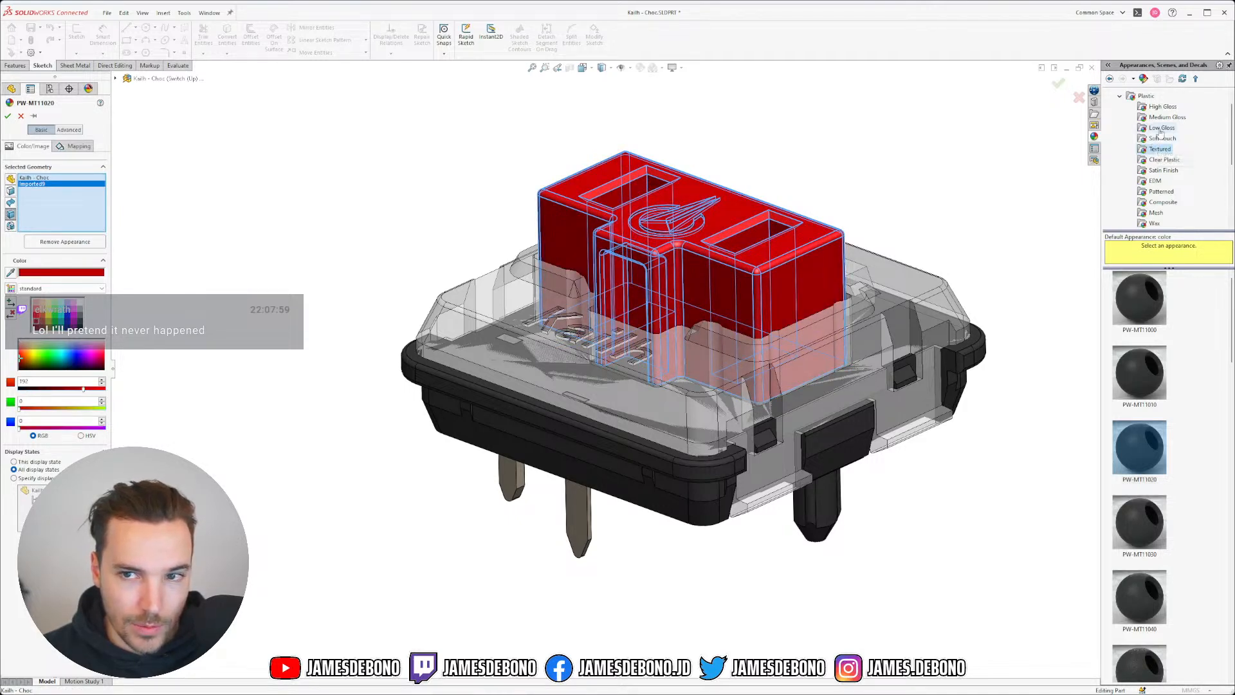
scroll(1142, 484, "down", 5)
left_click(1140, 434)
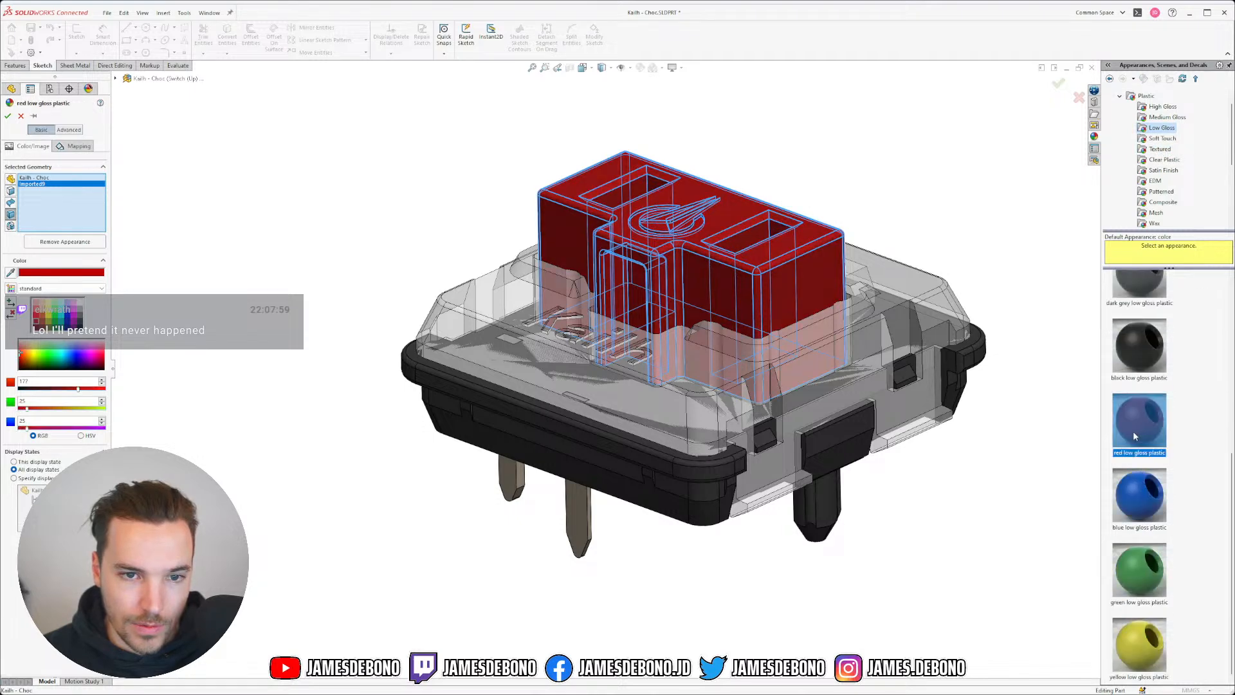
left_click(35, 318)
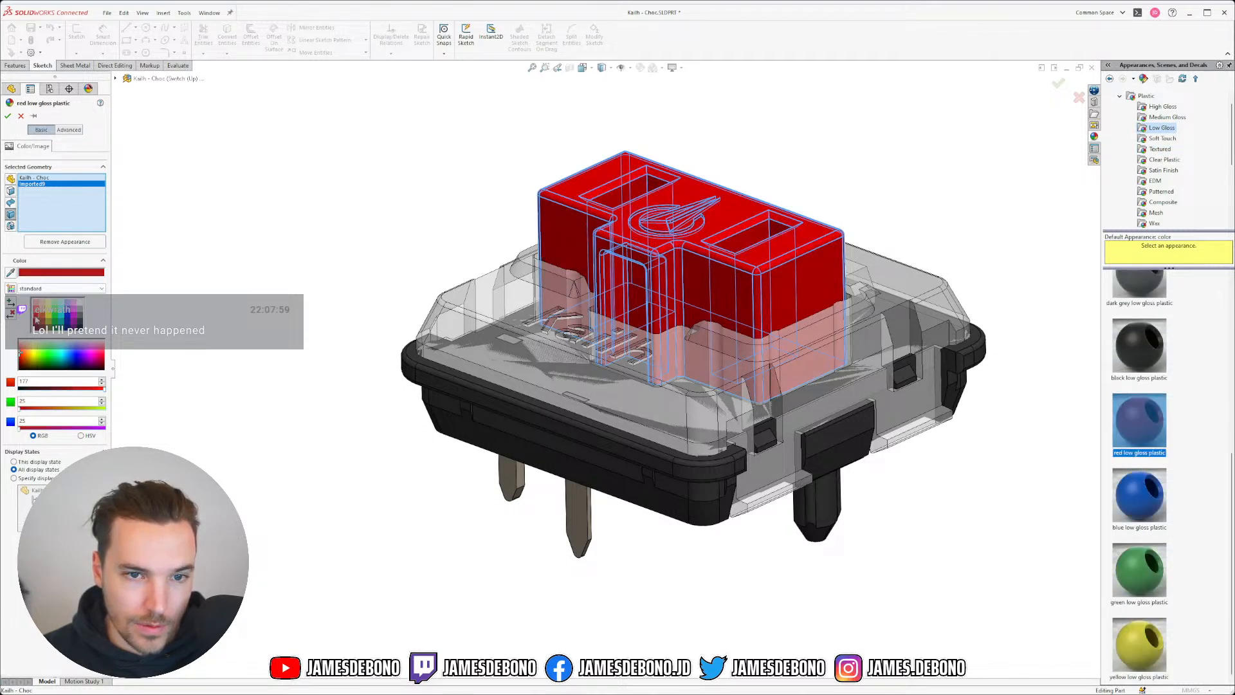
left_click(8, 116)
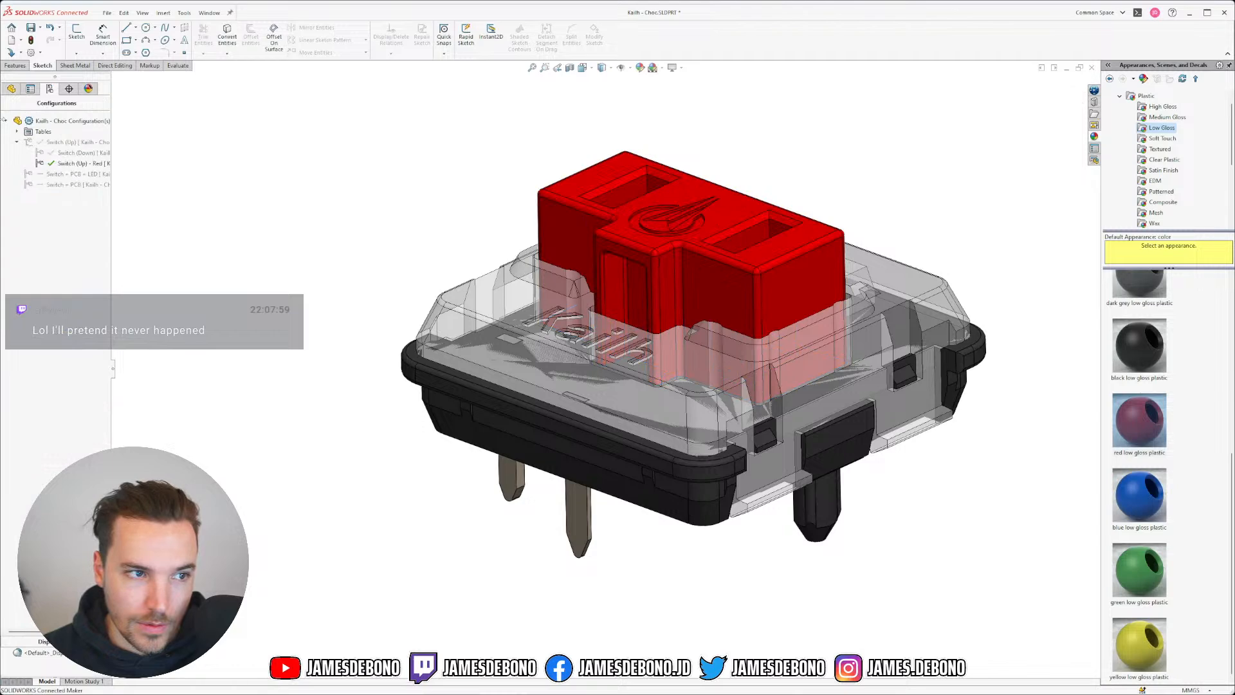
- Activate the Switch (Up) configuration and examine its appearances to compare the stem colour with the red derived configuration
double_click(67, 142)
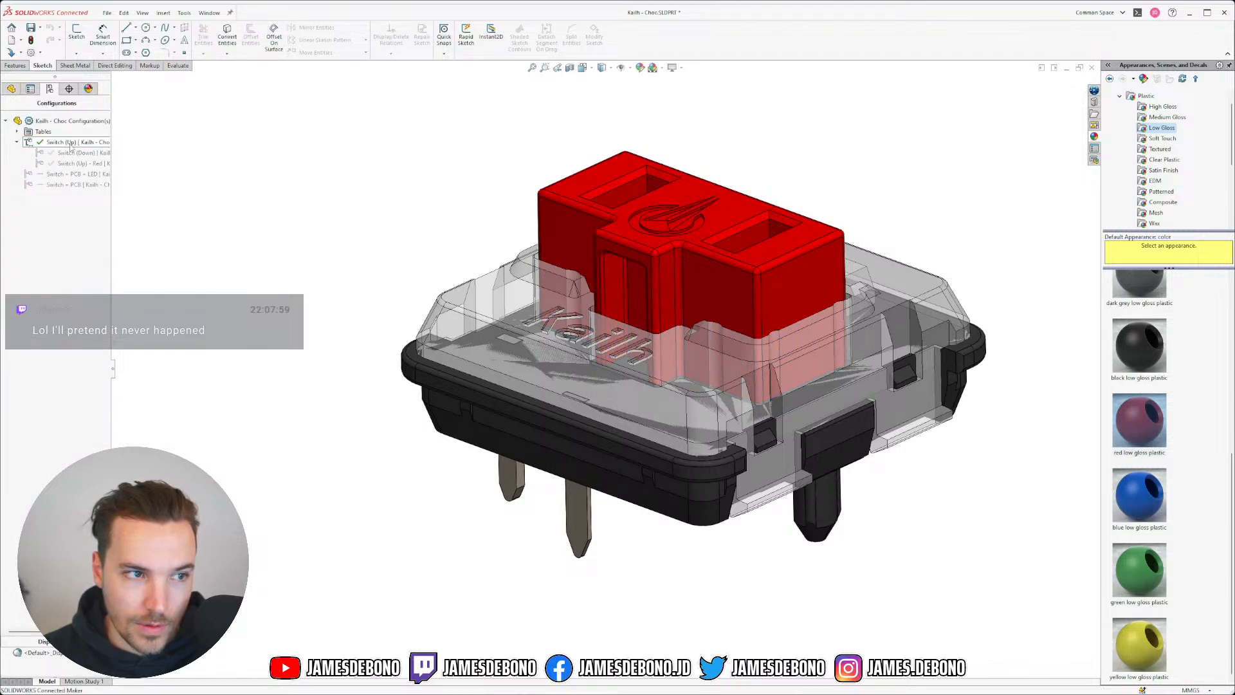
left_click(88, 89)
left_click(30, 88)
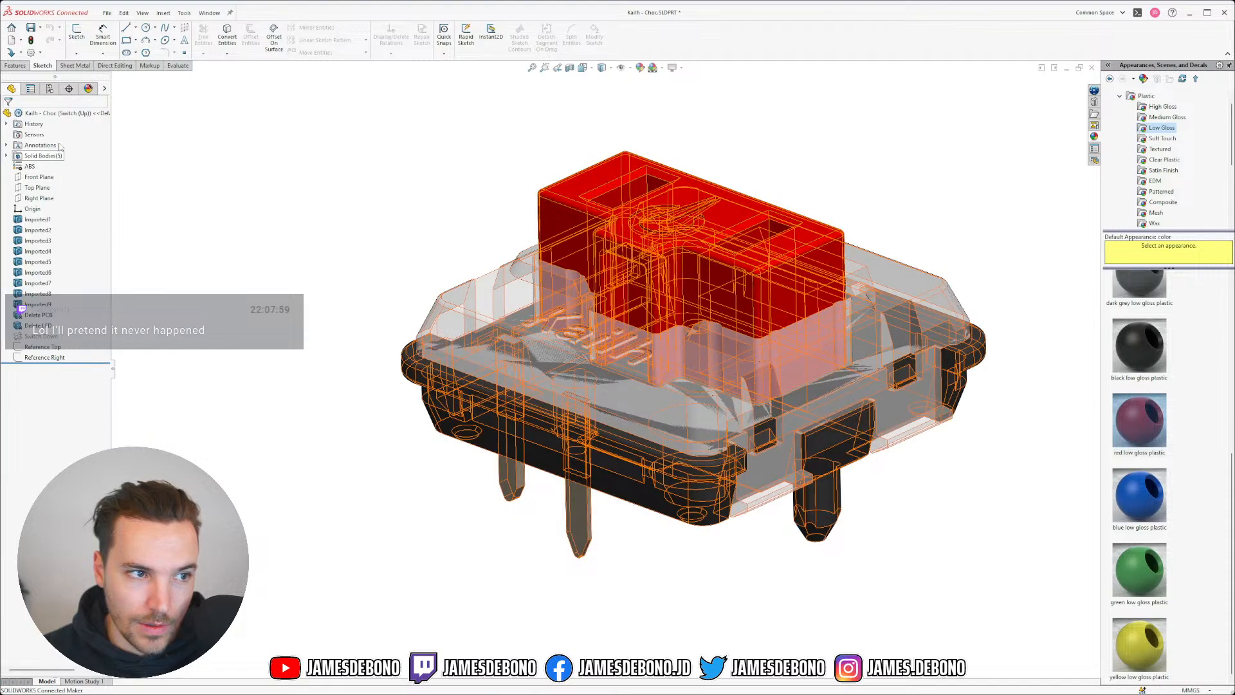
left_click(88, 88)
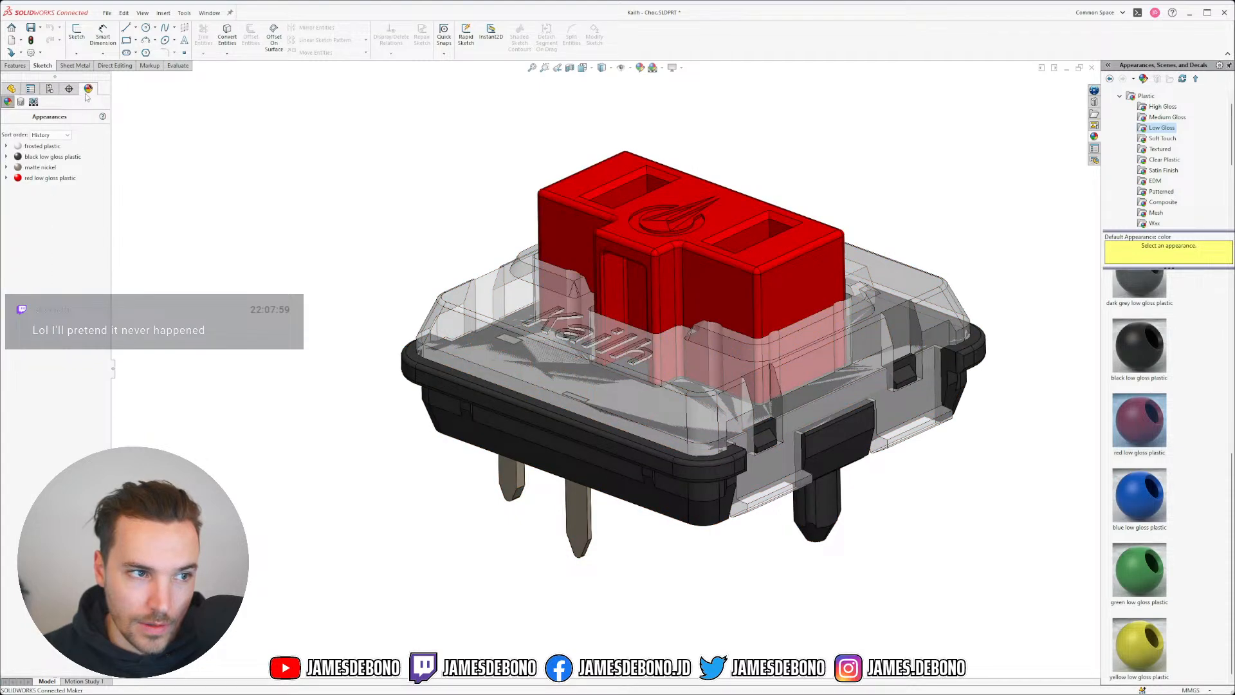
left_click(50, 89)
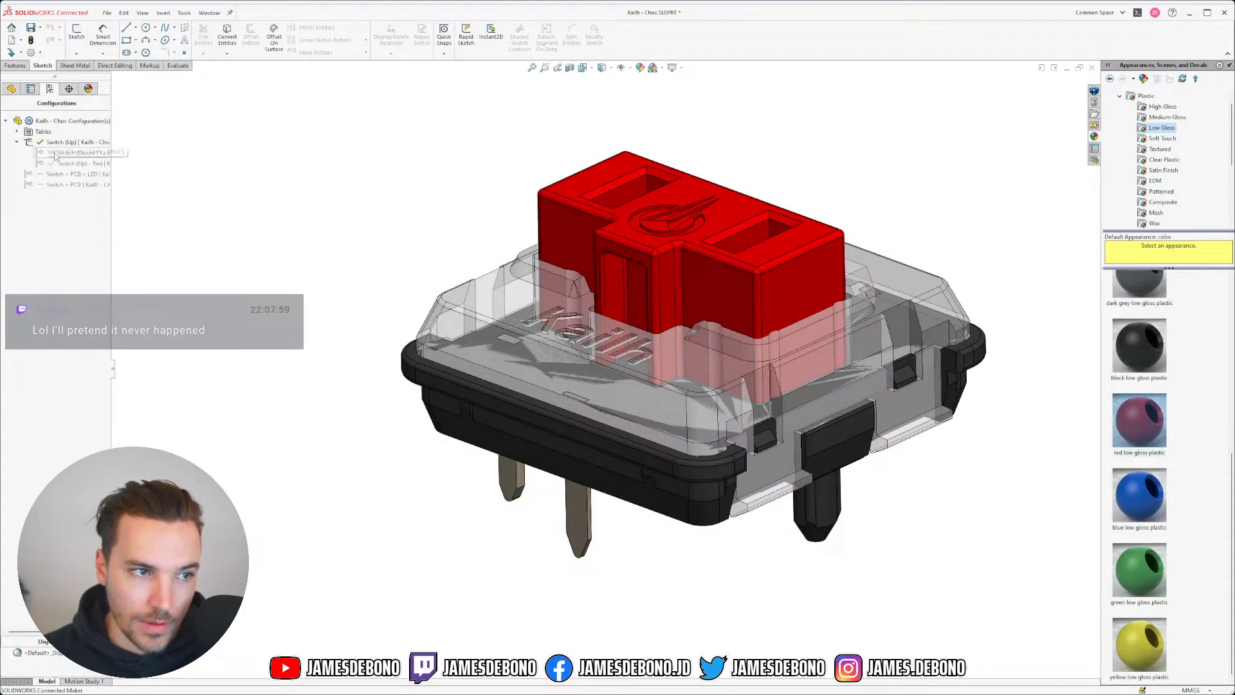
left_click(88, 89)
left_click(49, 90)
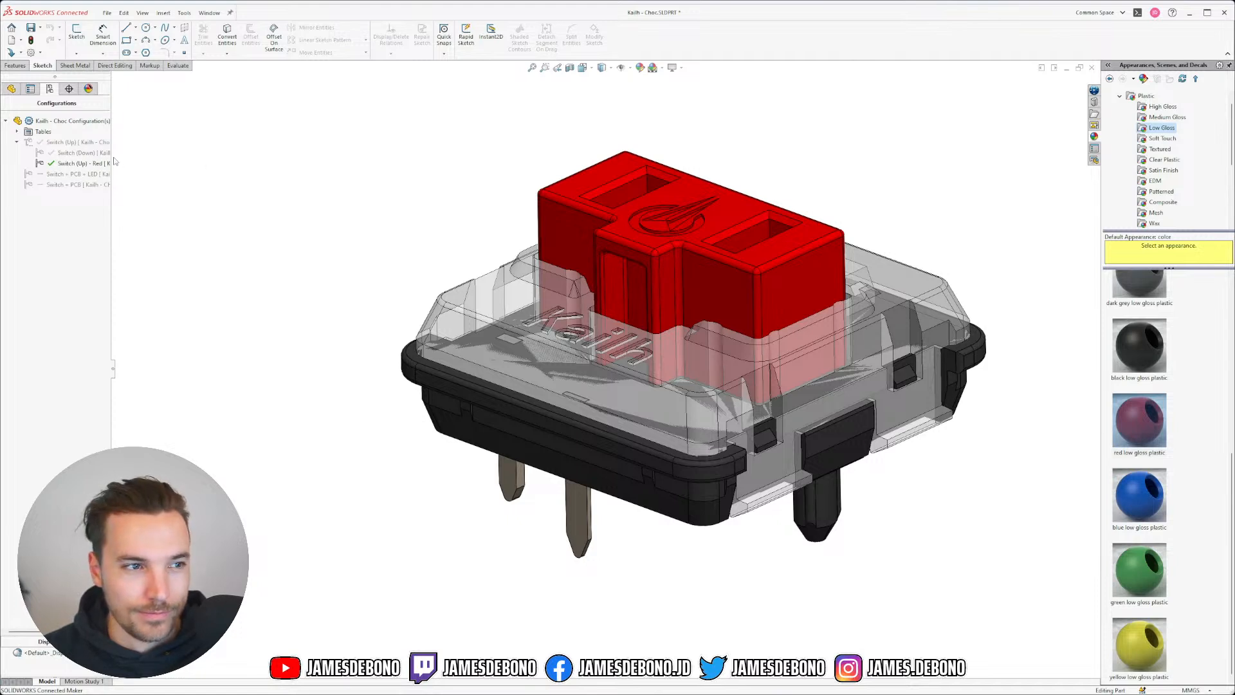
- Activate the Switch (Up) configuration and delete its derived configuration "Switch (Up) - Red"
double_click(71, 142)
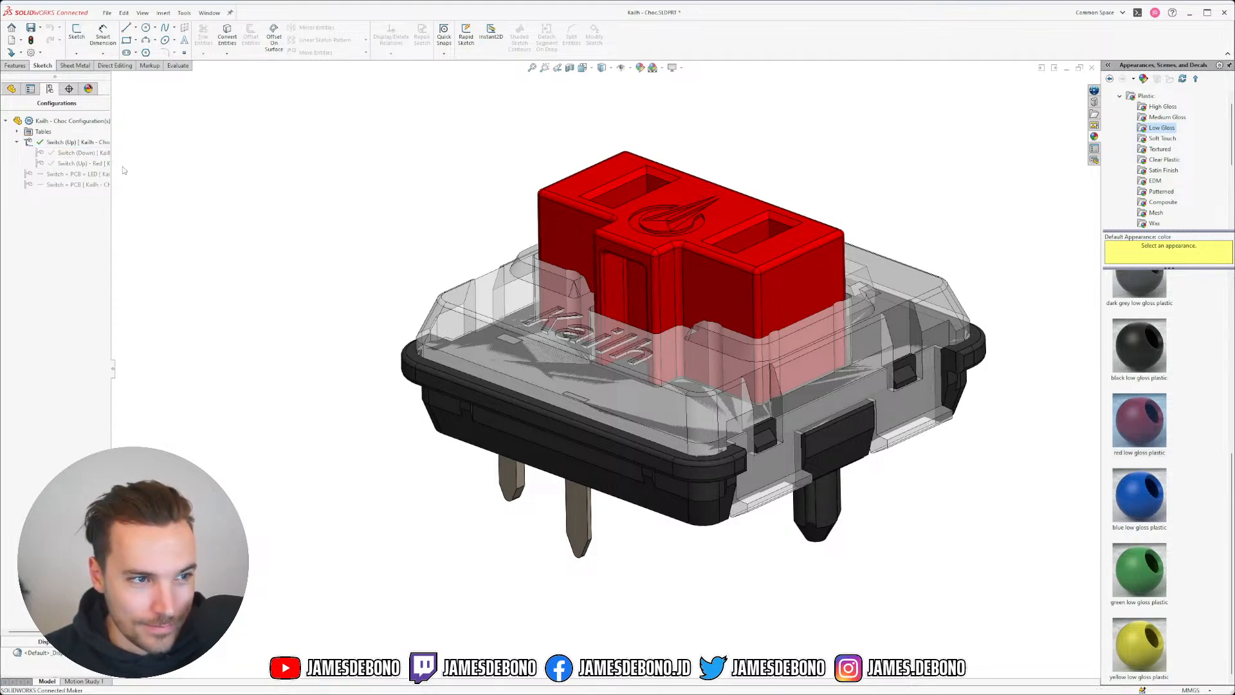
left_click(74, 164)
key("Delete")
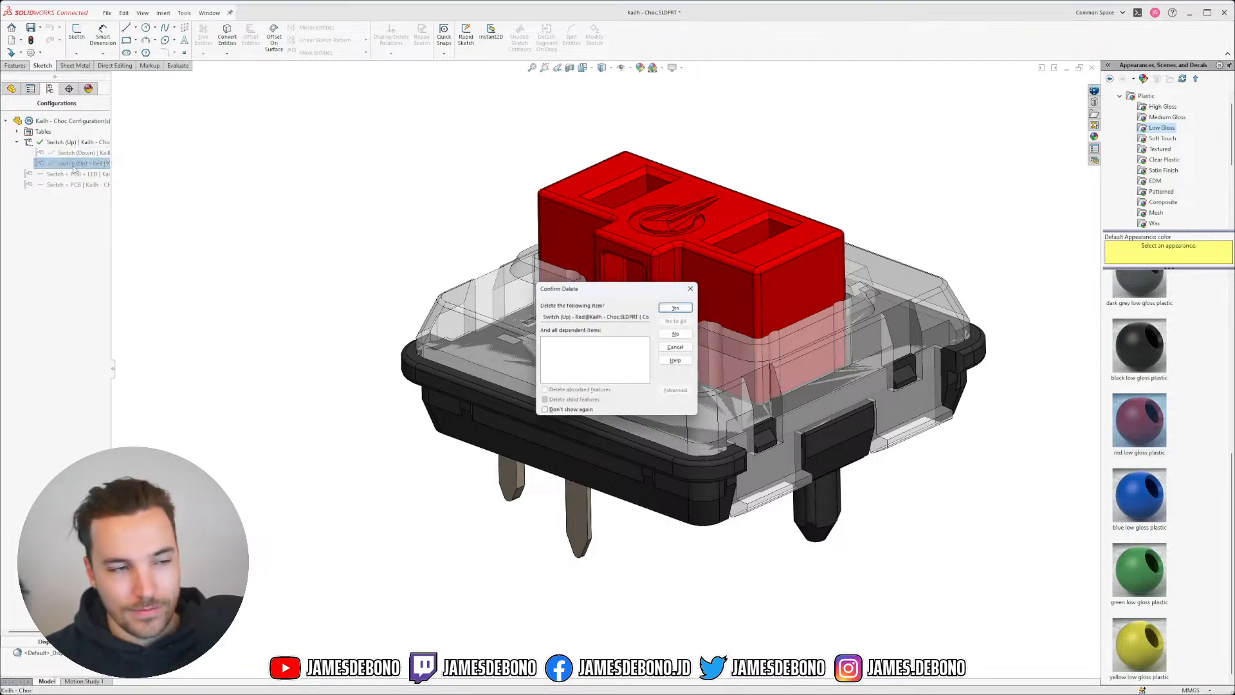
left_click(678, 306)
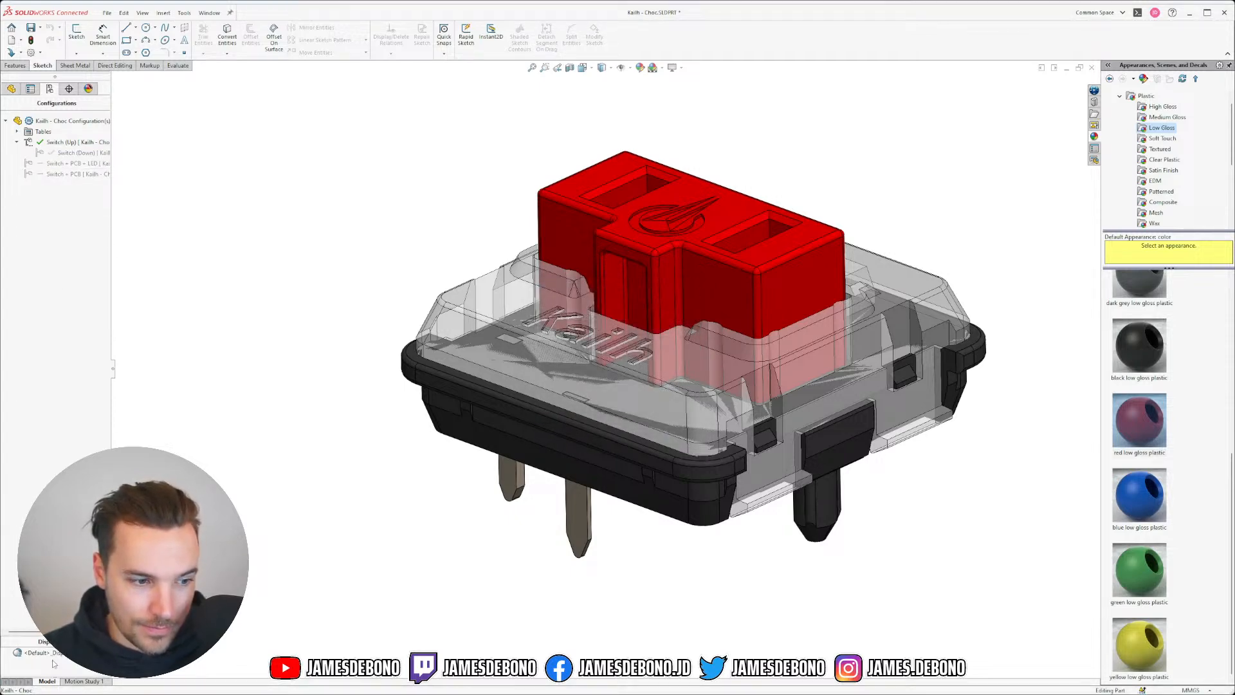
- Check the part's appearances and add a new top-level configuration named "Brown"
left_click(89, 89)
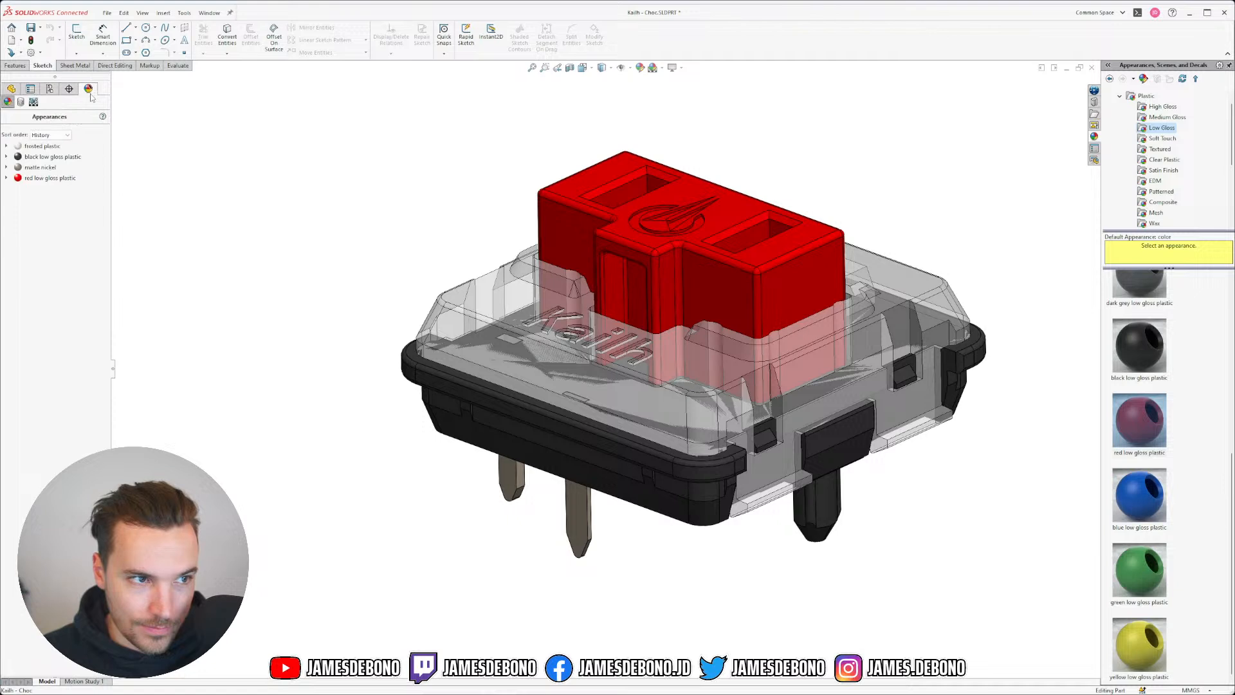
left_click(50, 90)
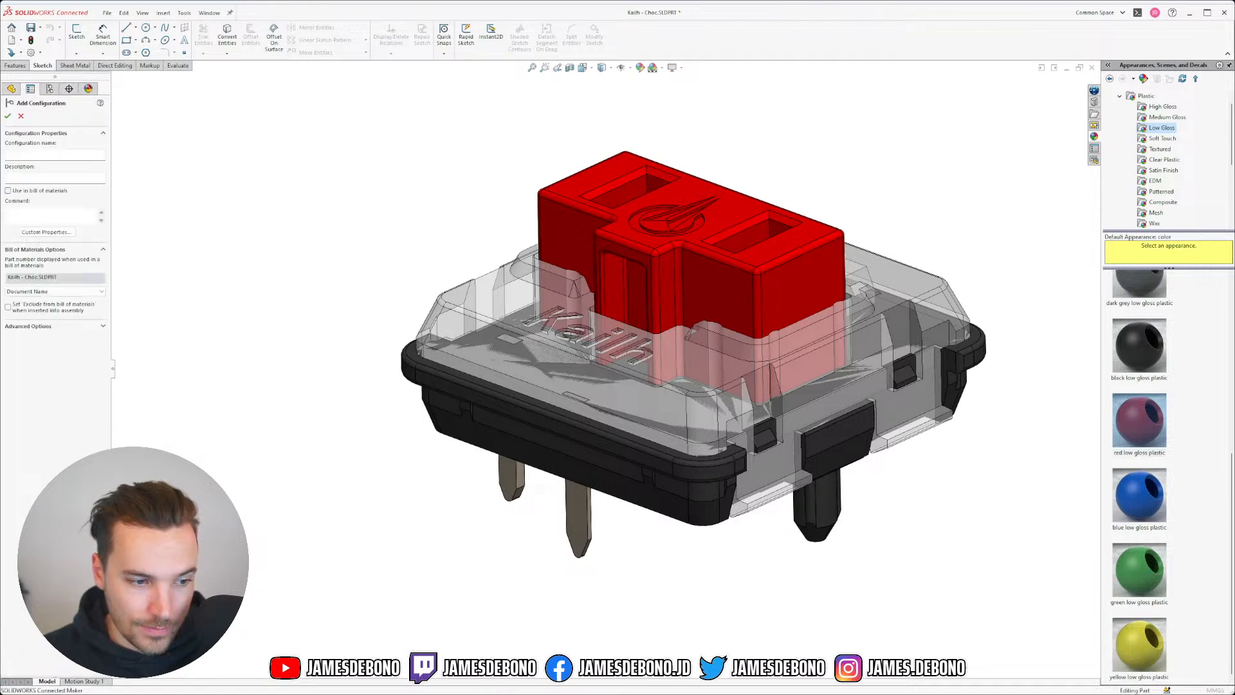
type("Brown")
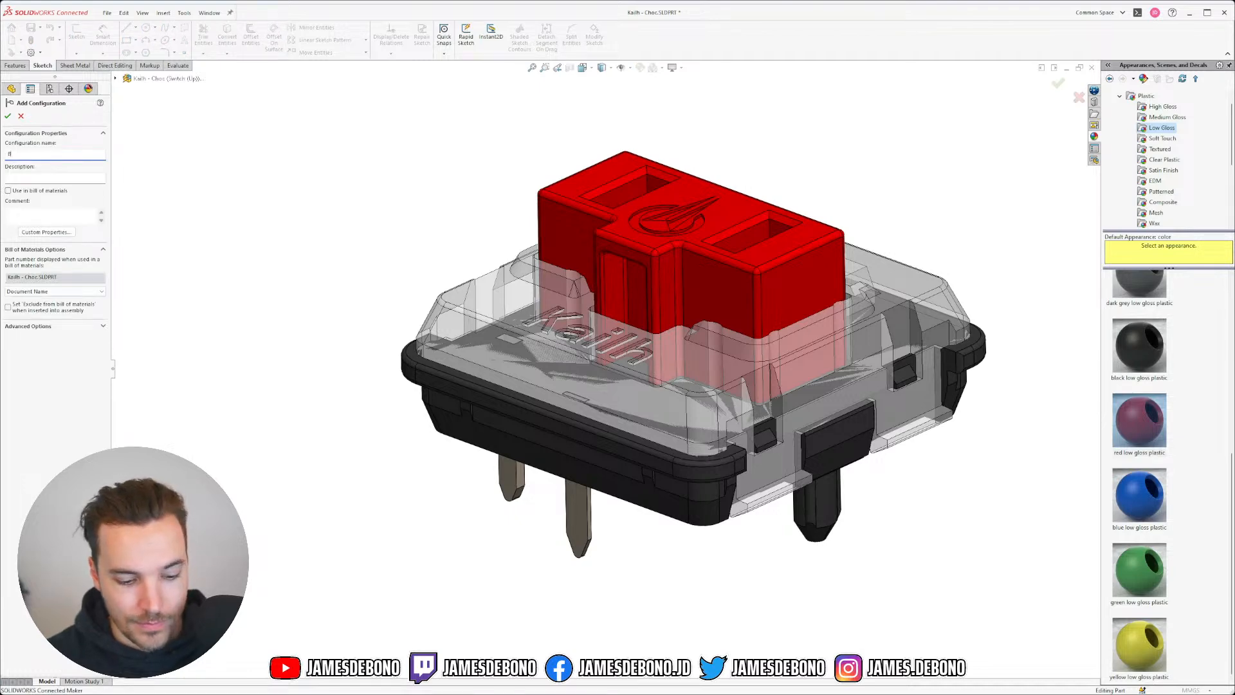
left_click(8, 116)
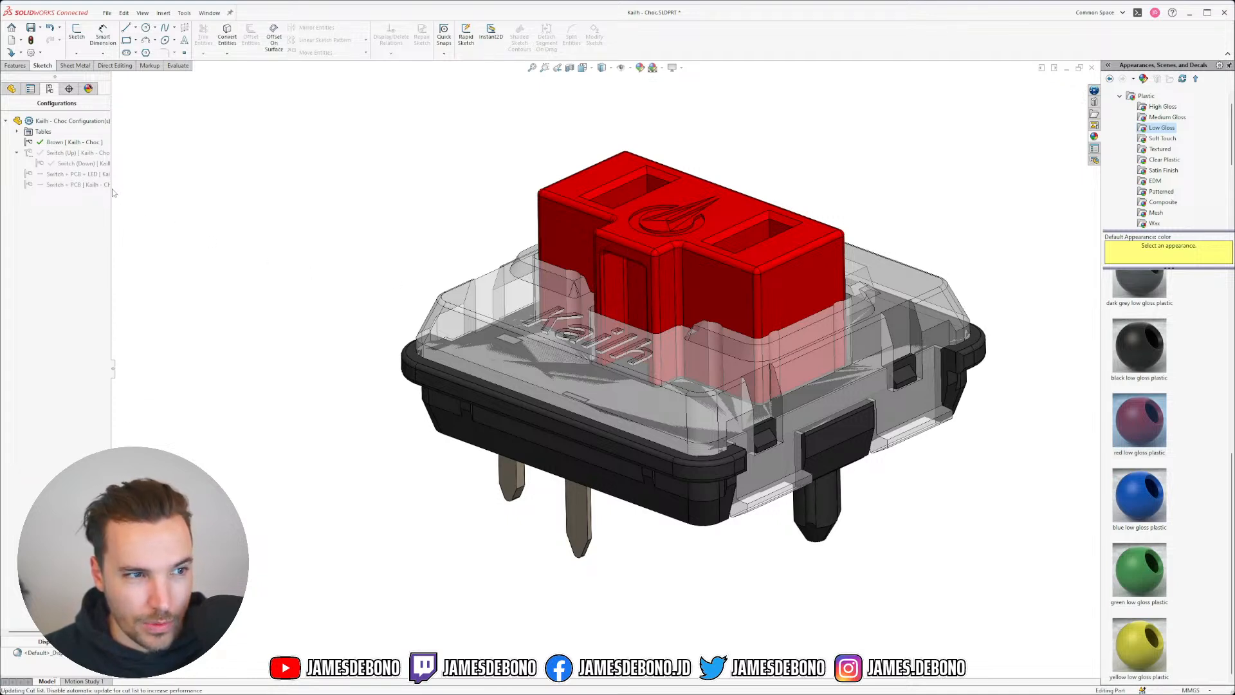
- Make Switch (Up) the active configuration again and delete the Brown configuration
left_click(69, 152)
double_click(69, 152)
right_click(63, 141)
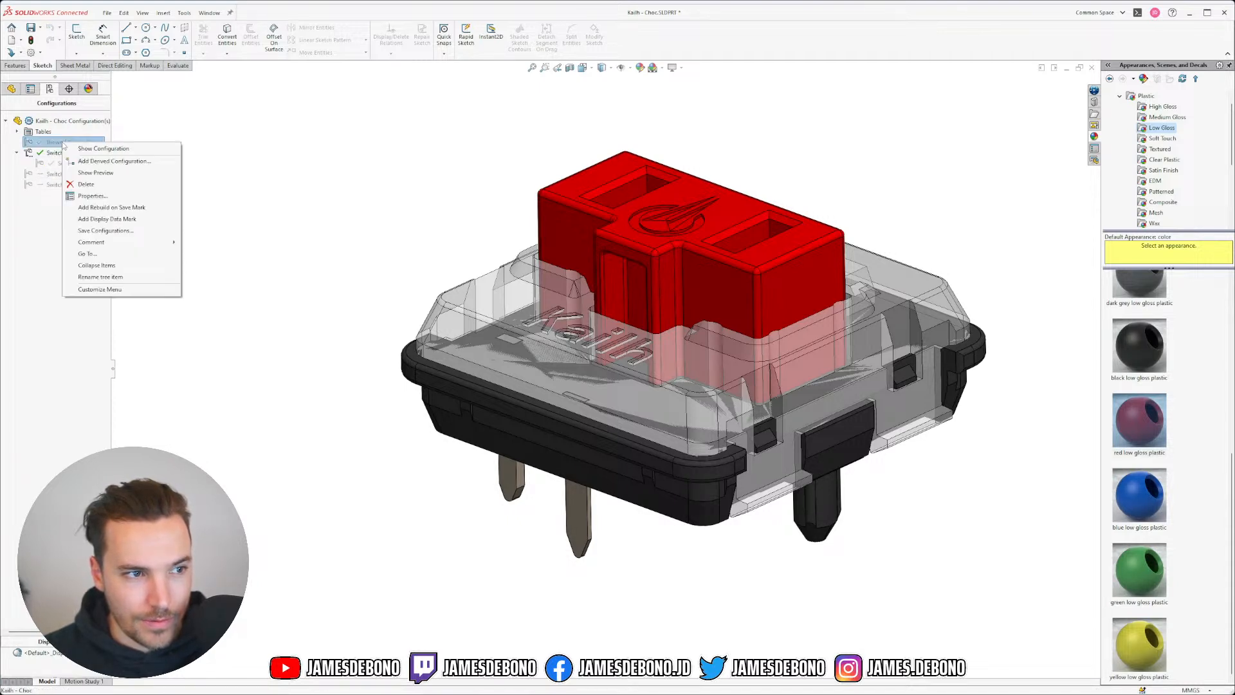
left_click(86, 183)
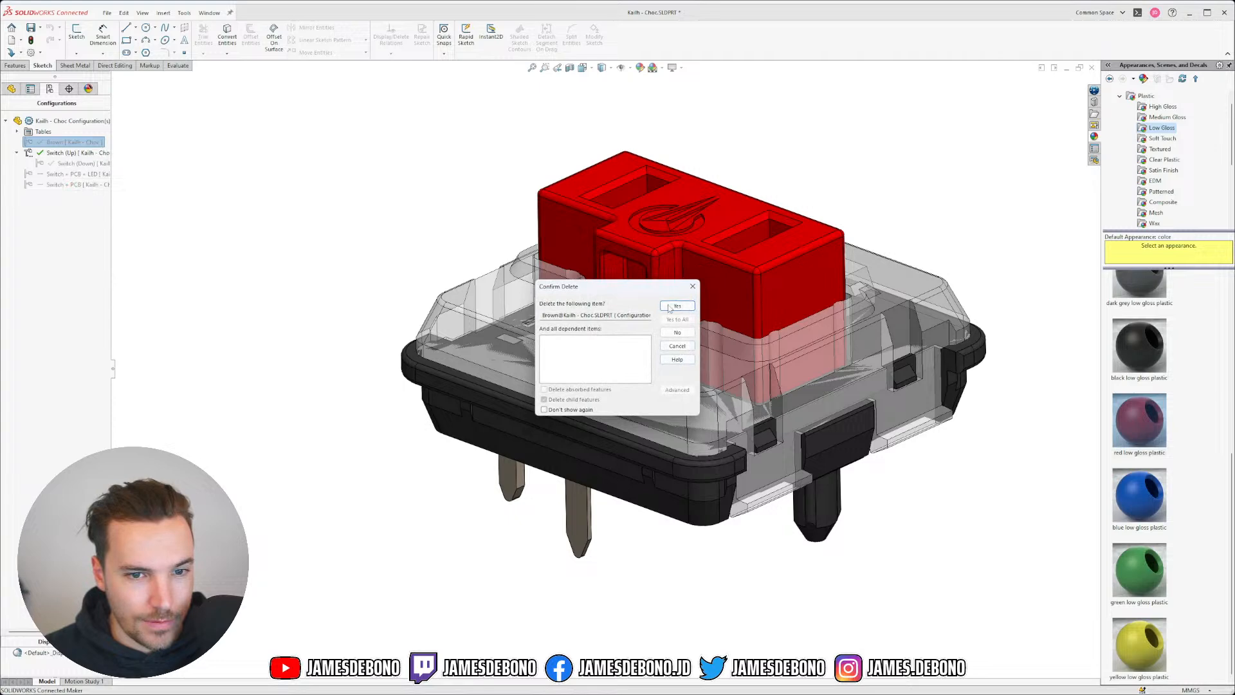
left_click(669, 309)
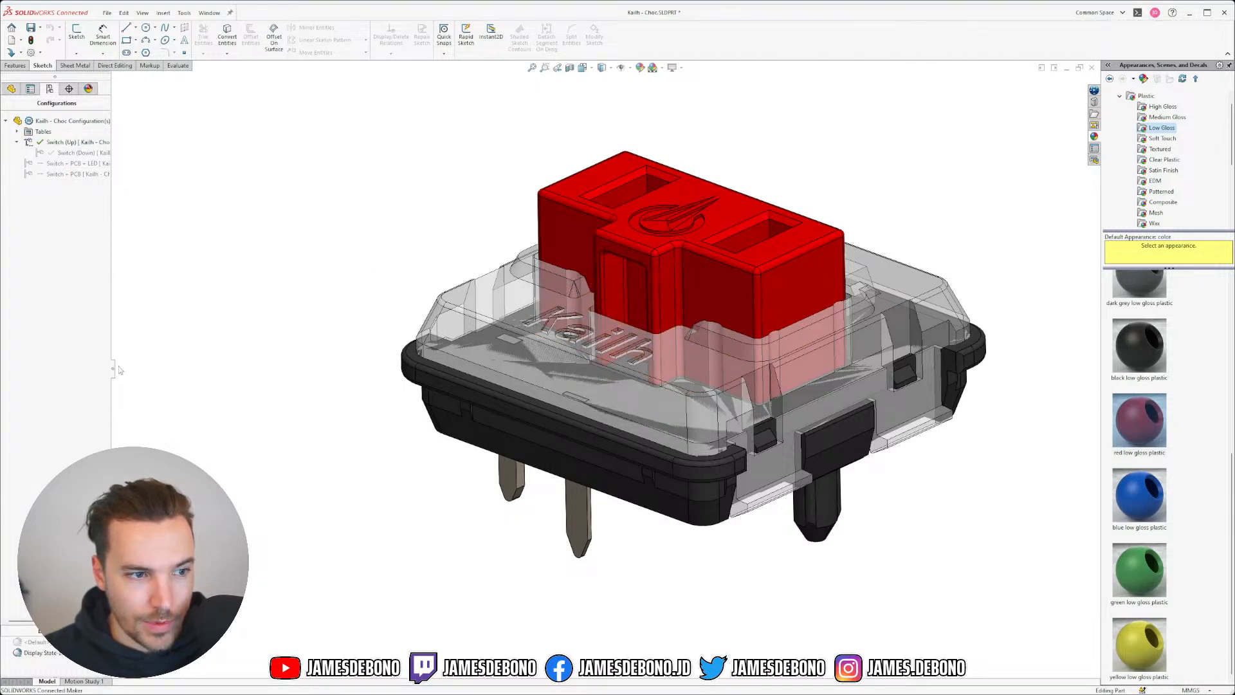
- Edit the red low gloss plastic appearance and change its colour to an orange-brown for all display states
left_click(48, 654)
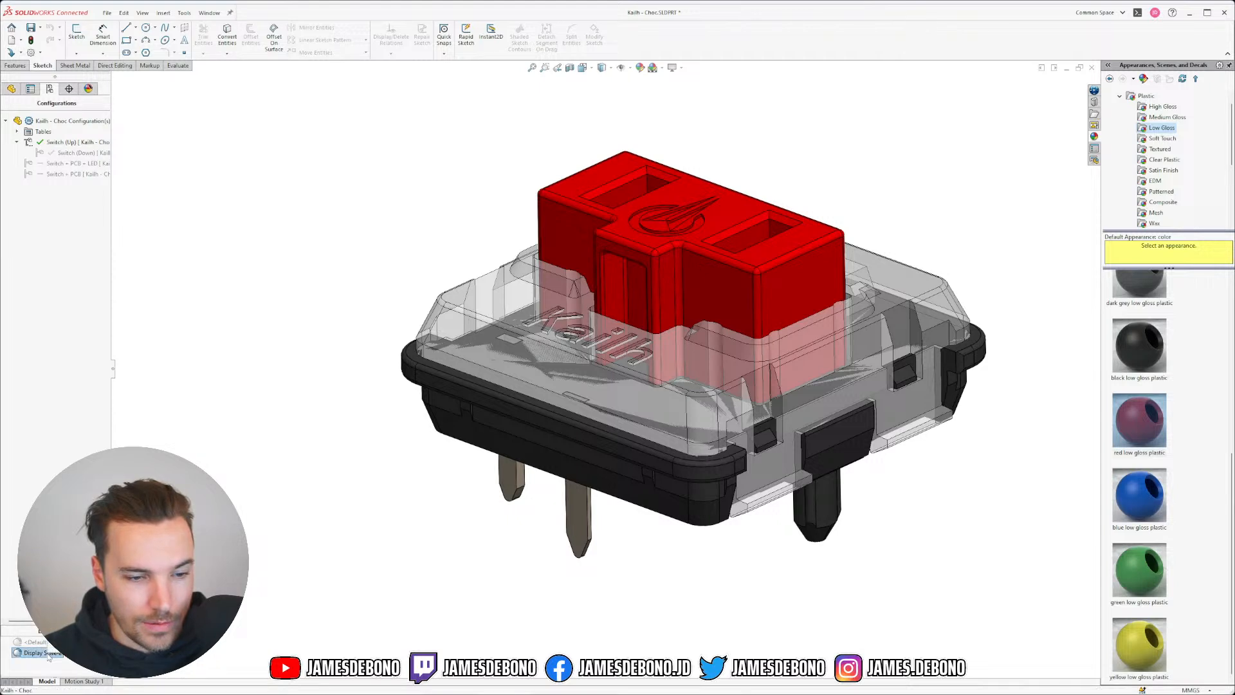
left_click(88, 89)
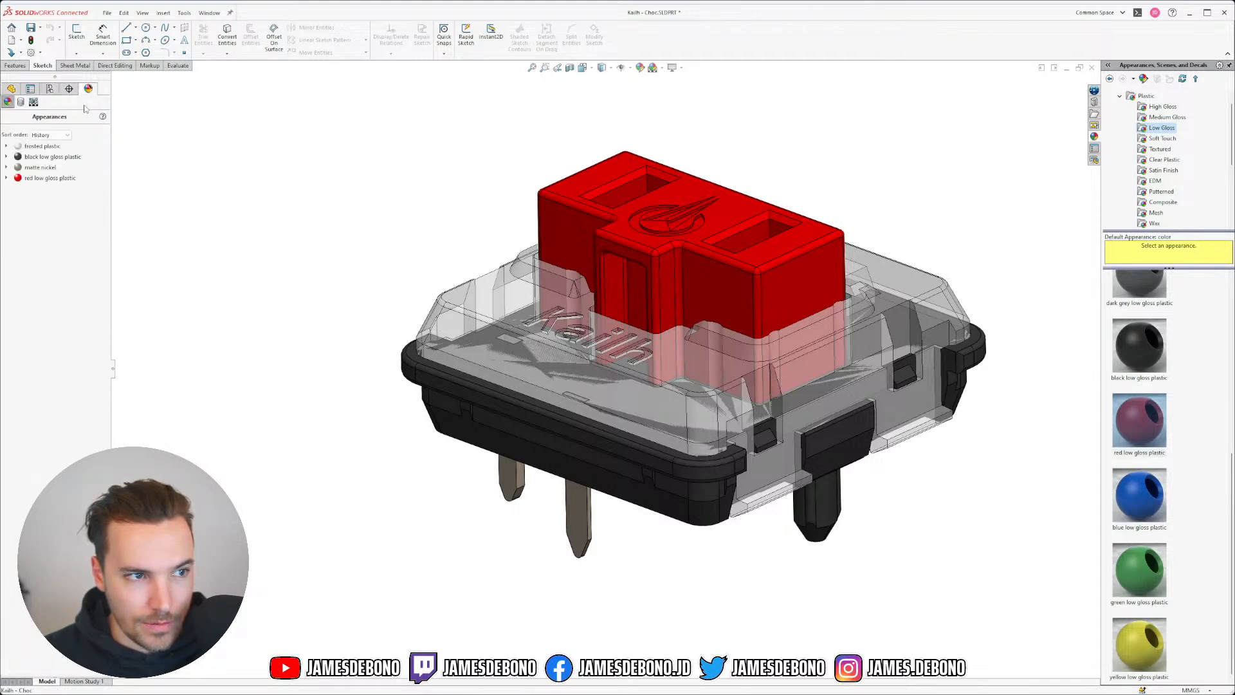
right_click(34, 178)
left_click(66, 195)
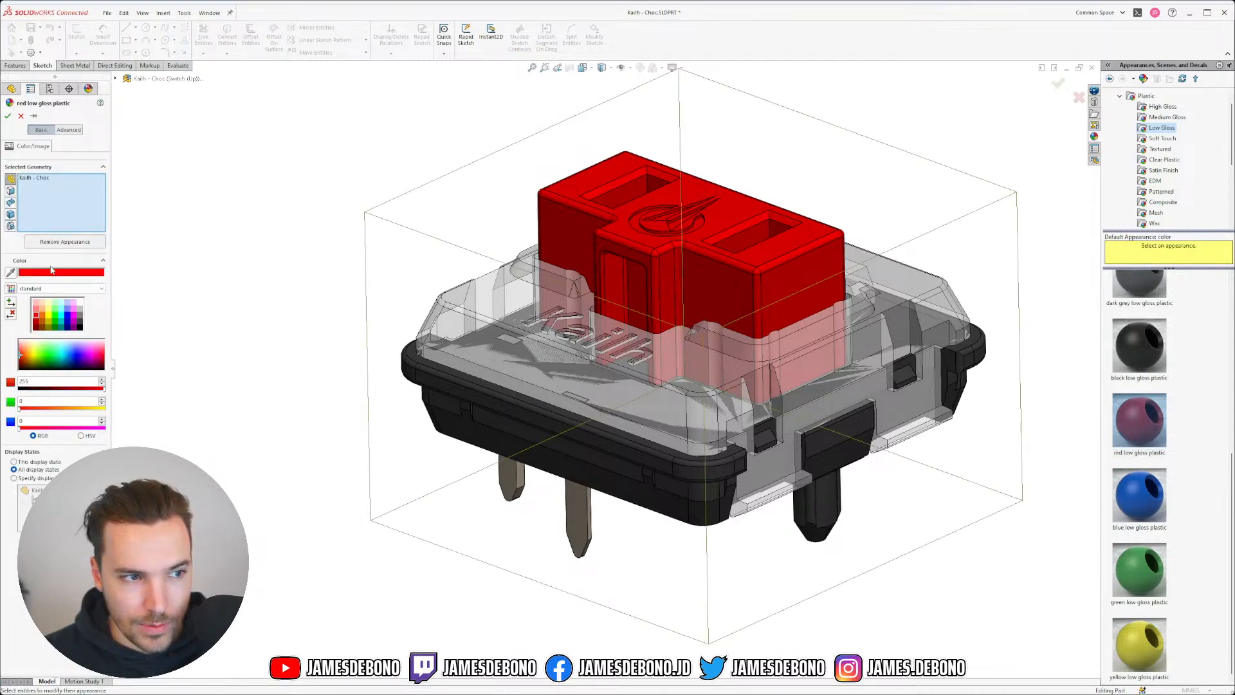
left_click(43, 325)
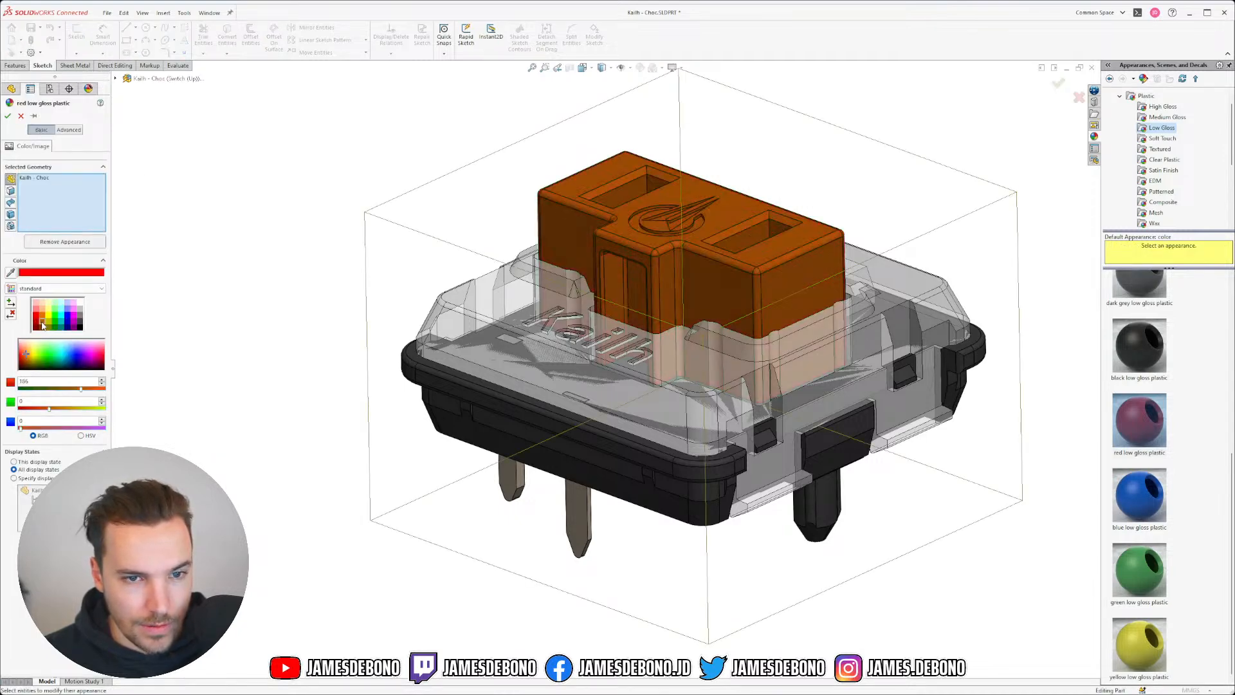
left_click(8, 116)
- Activate the <Default>_Display State 1 display state and check the appearances it uses
left_click(50, 89)
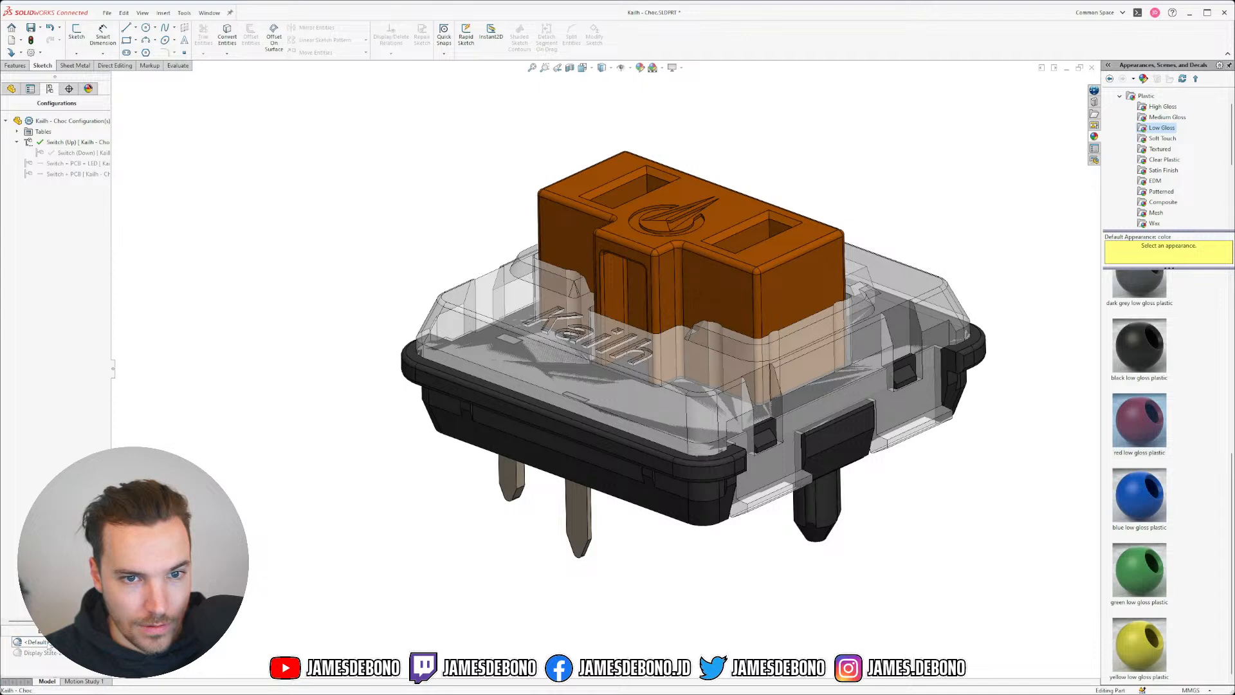
left_click(88, 88)
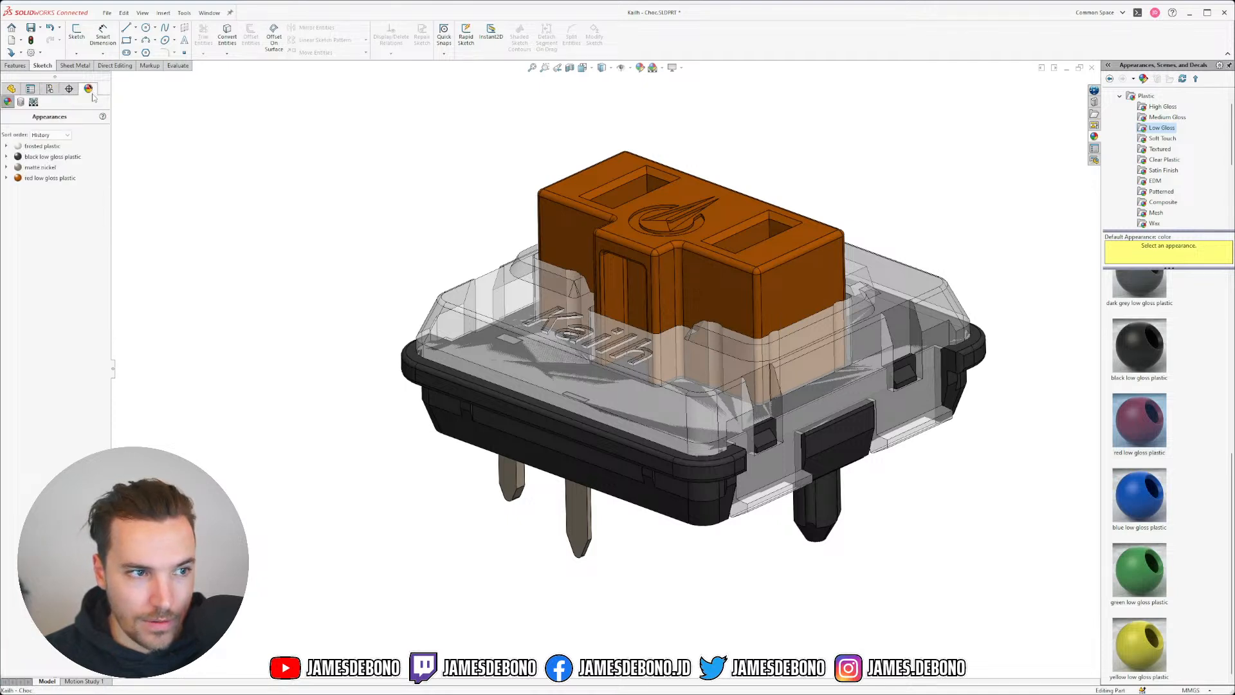
right_click(42, 186)
right_click(40, 180)
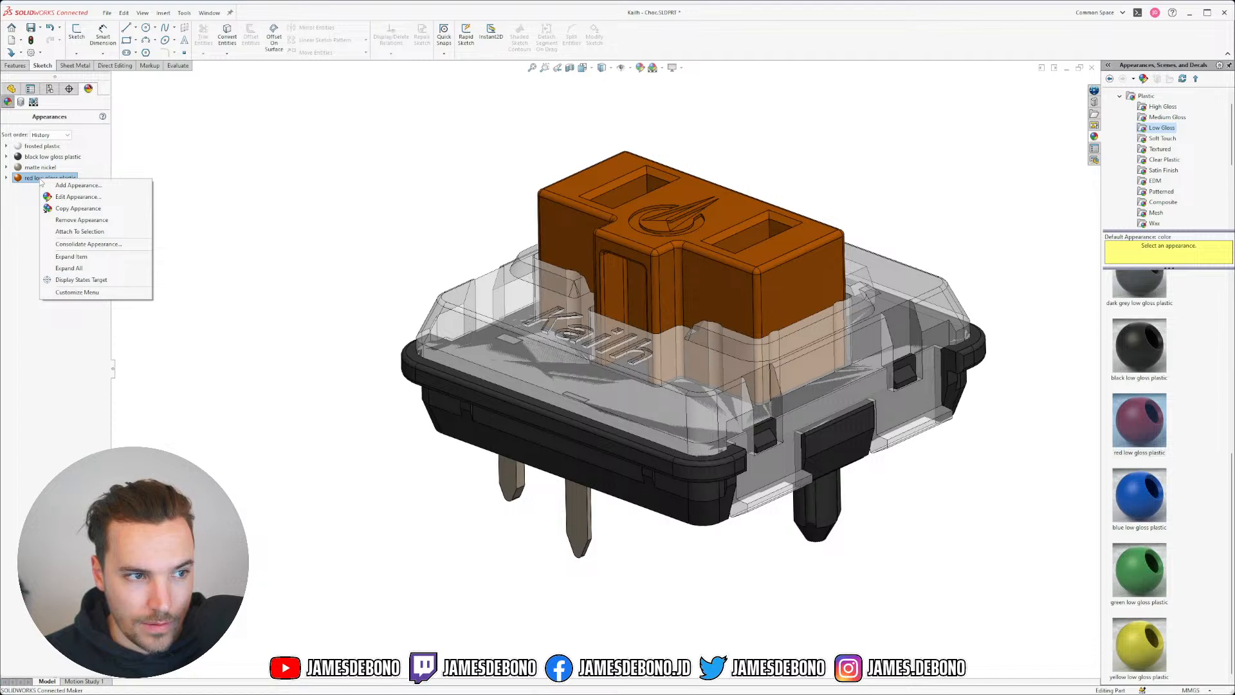
left_click(50, 90)
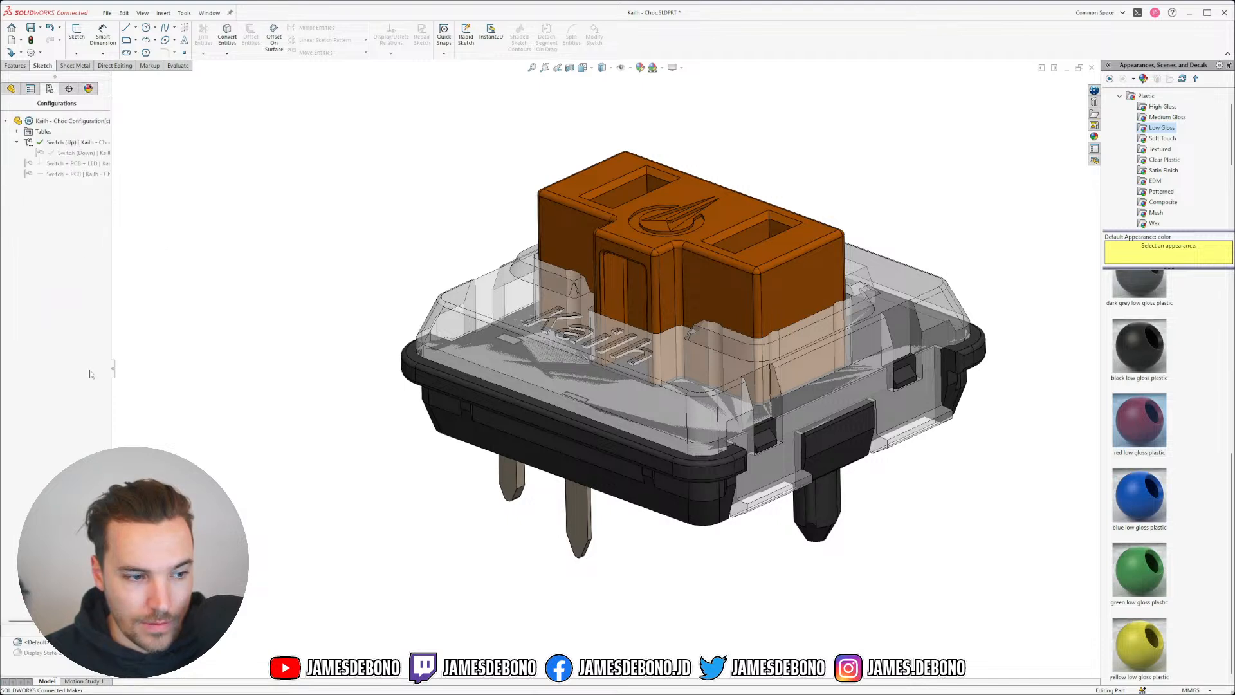
- Rename the <Default>_Display State 1 display state to "Brown"
left_click(29, 642)
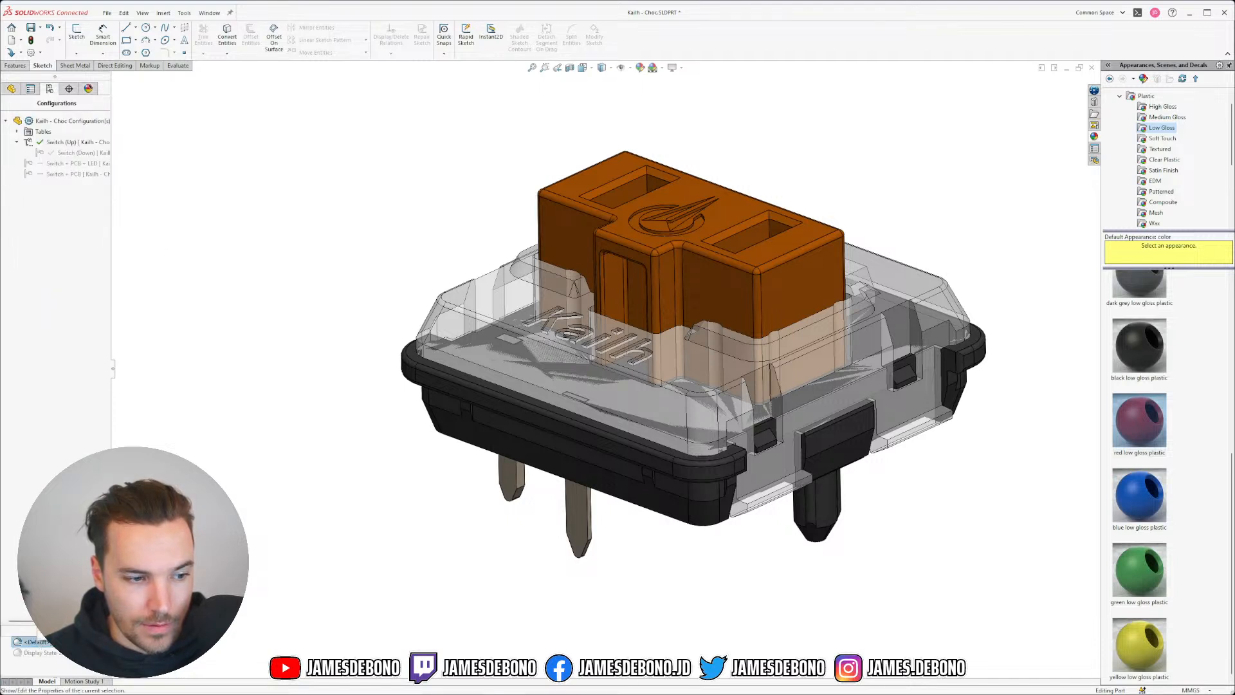
left_click(87, 614)
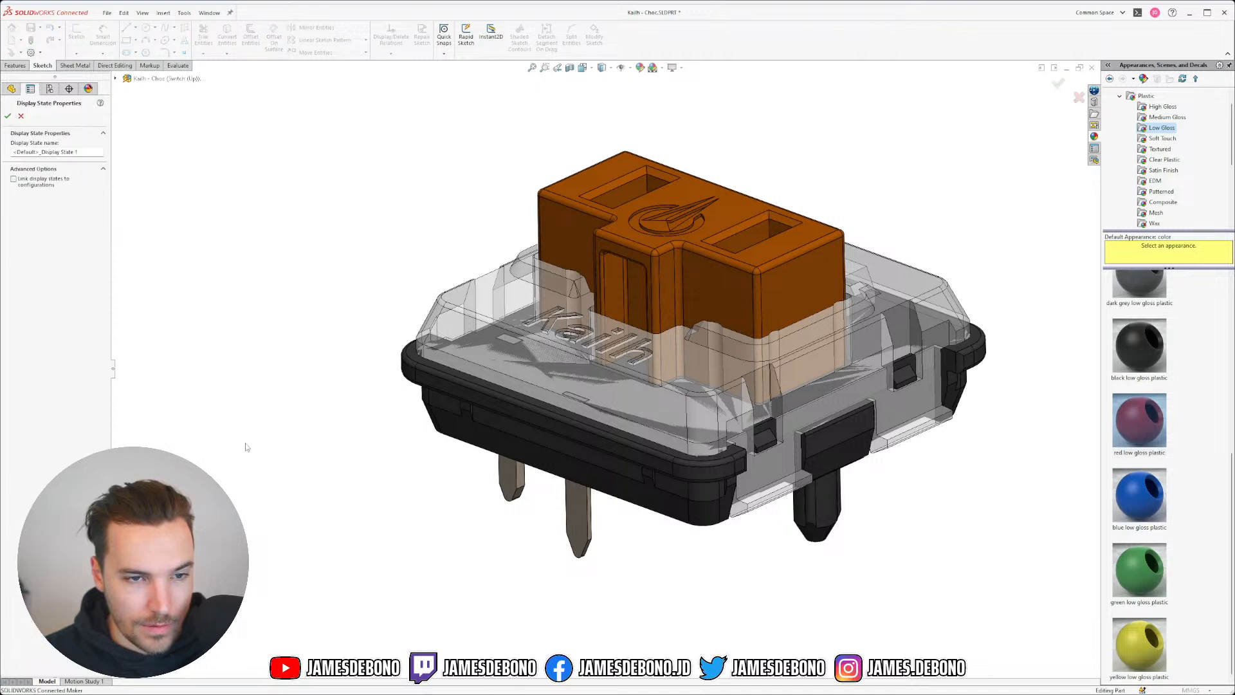
triple_click(76, 151)
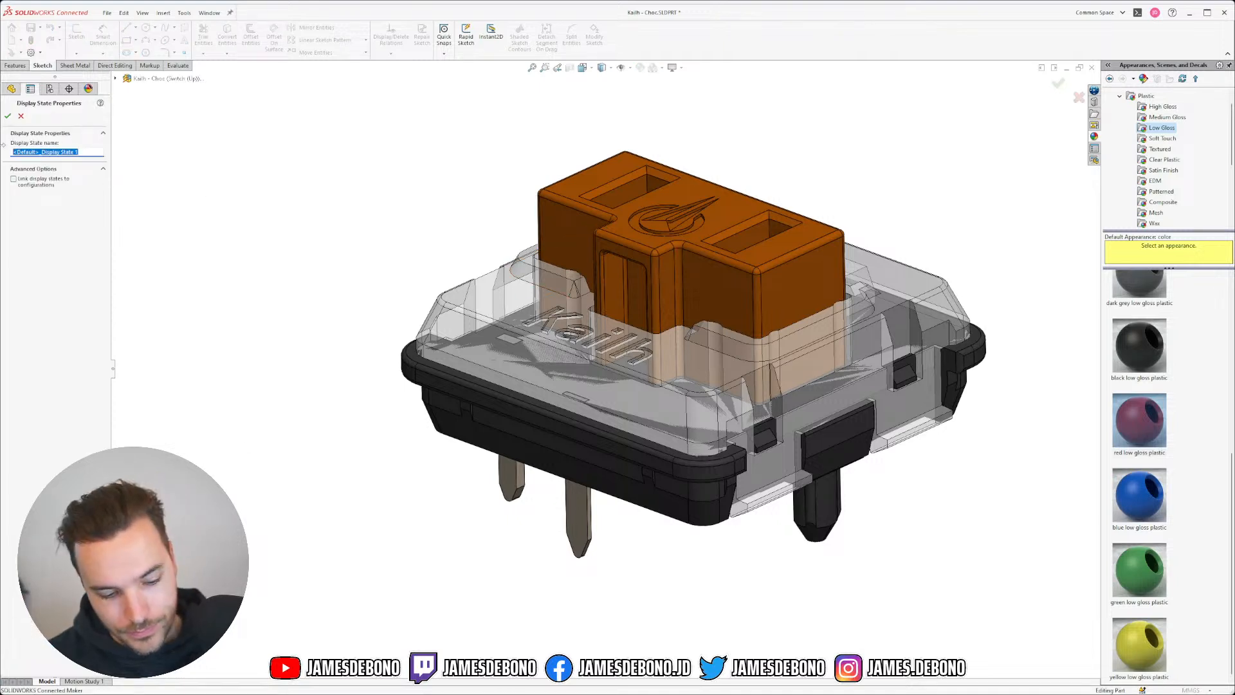
type("Brown")
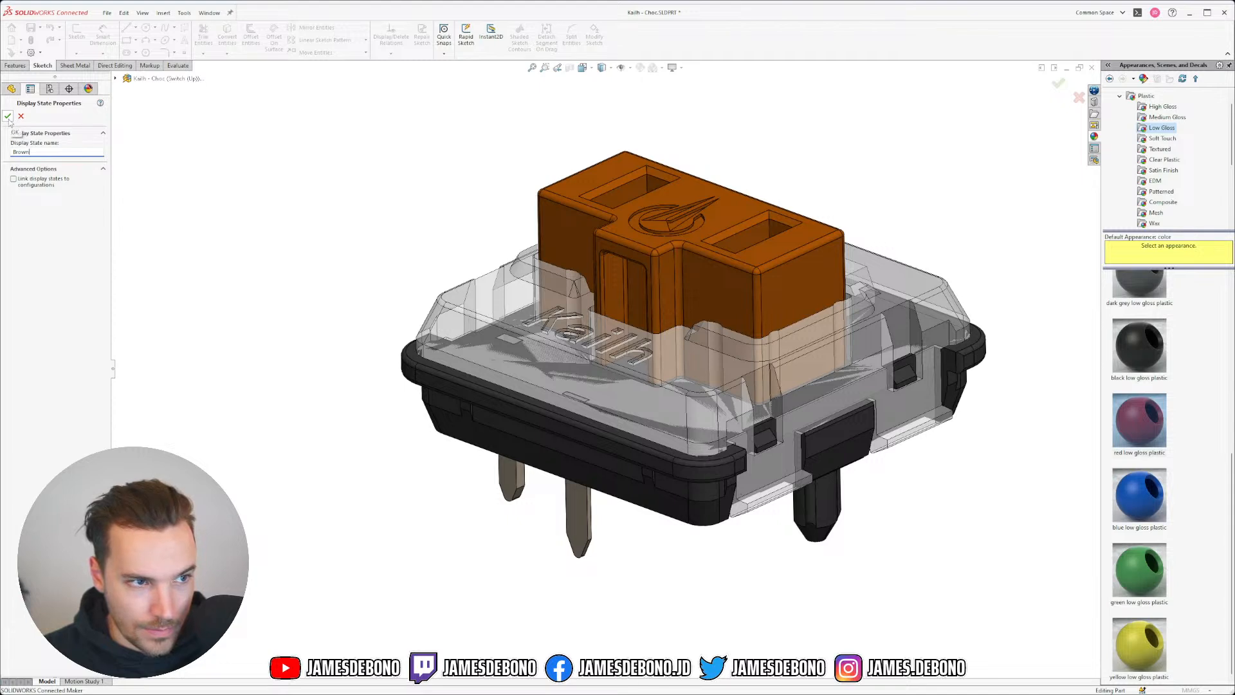
left_click(7, 117)
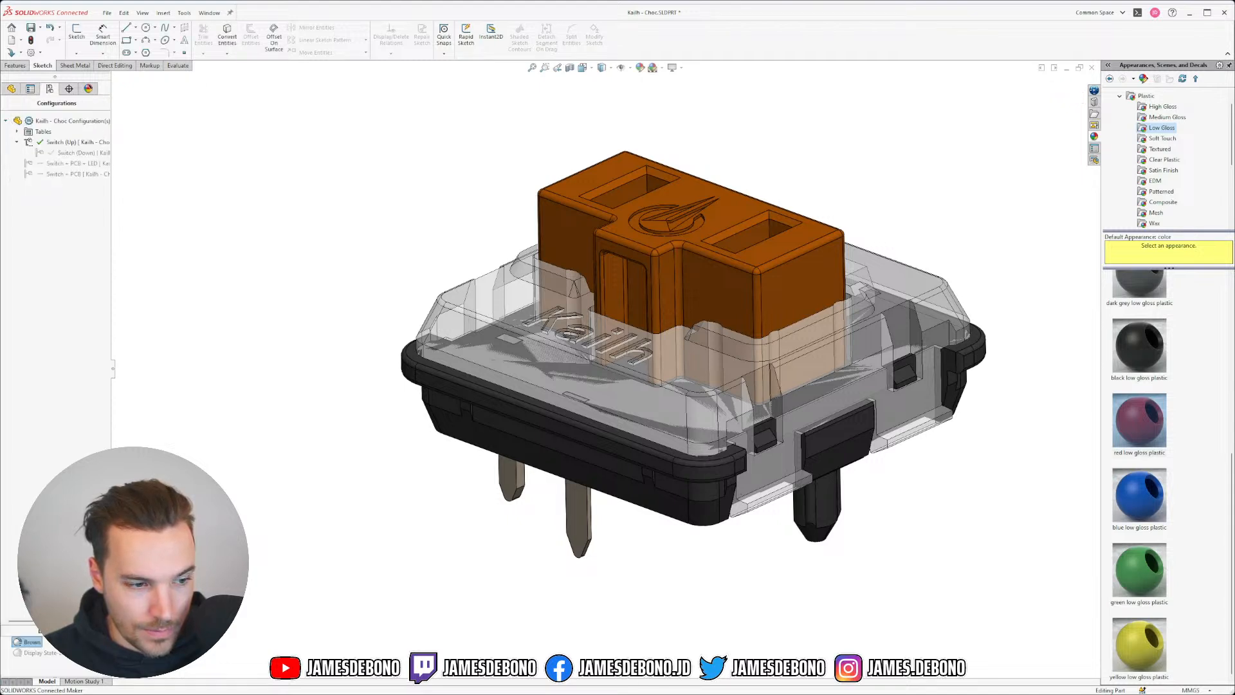
- Make the second display state active and rename it to "Red"
double_click(43, 653)
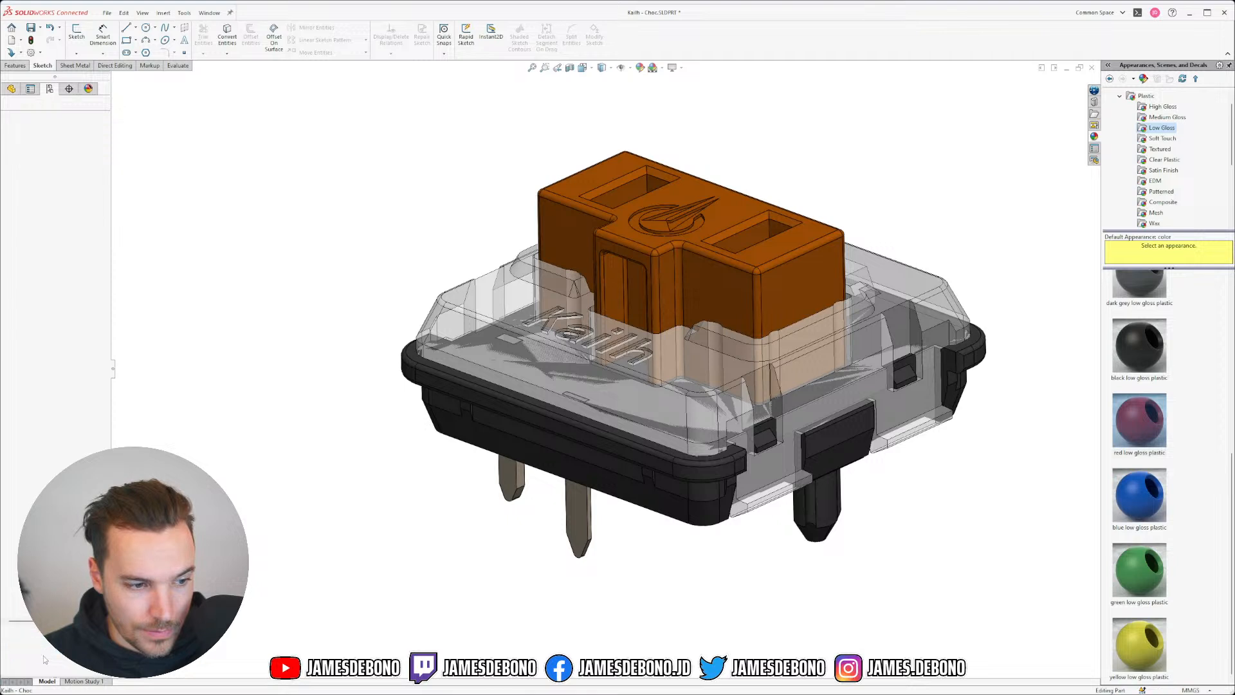
left_click(74, 608)
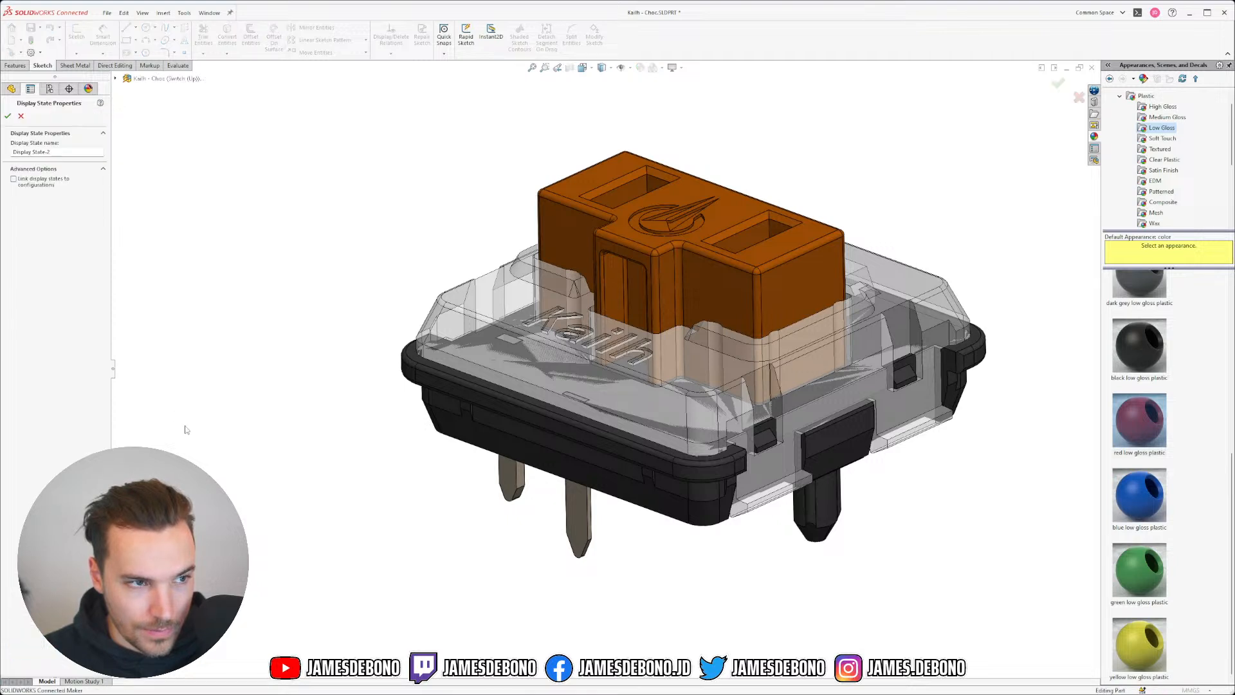
triple_click(69, 153)
type("Red")
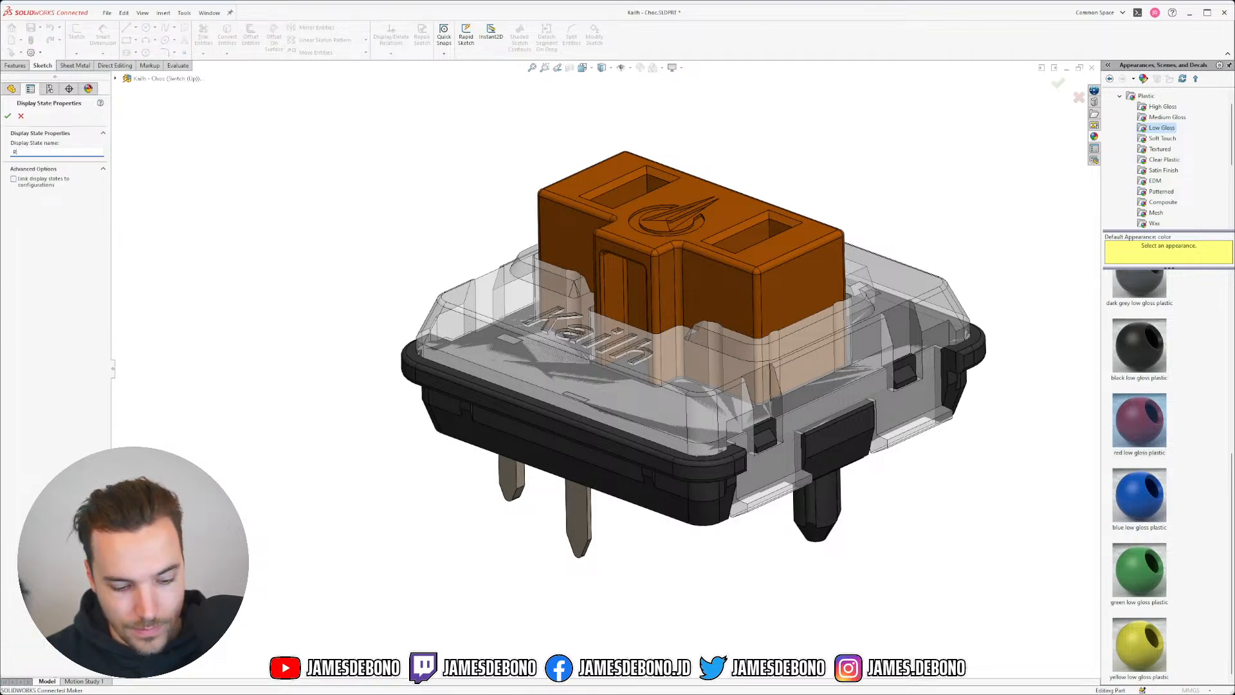
left_click(8, 116)
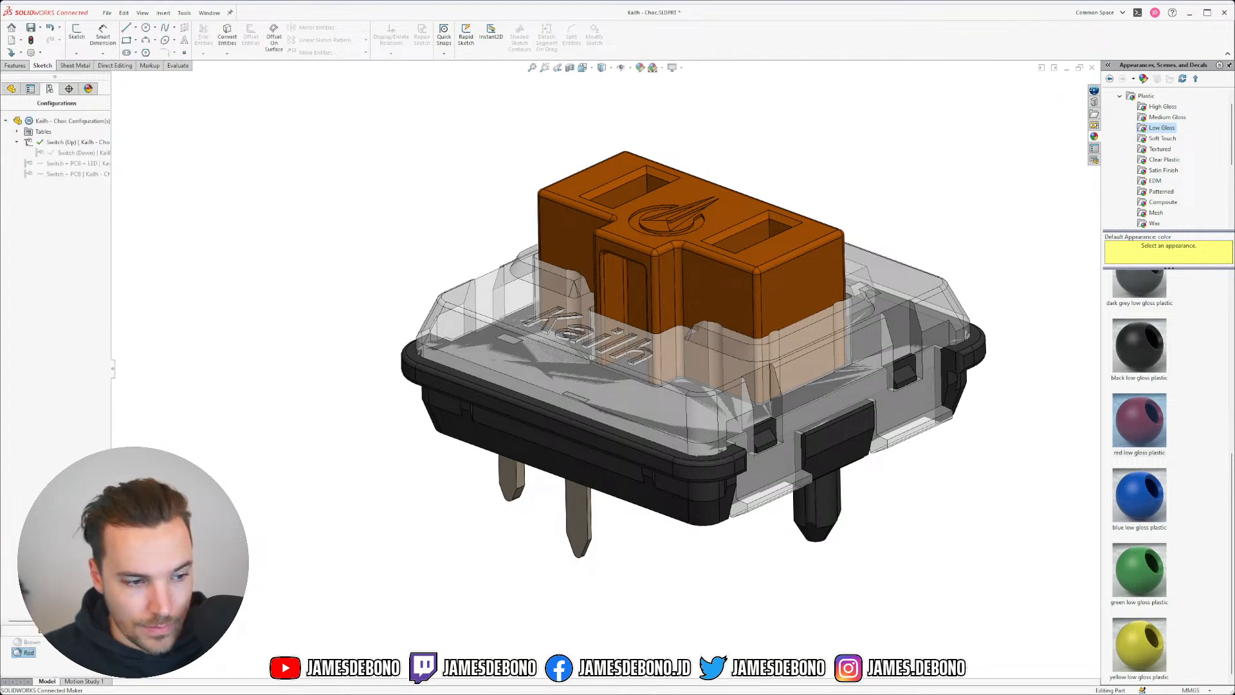
- Edit the part's appearance, choosing red low gloss plastic and setting its colour to pure red (255, 0, 0)
left_click(89, 89)
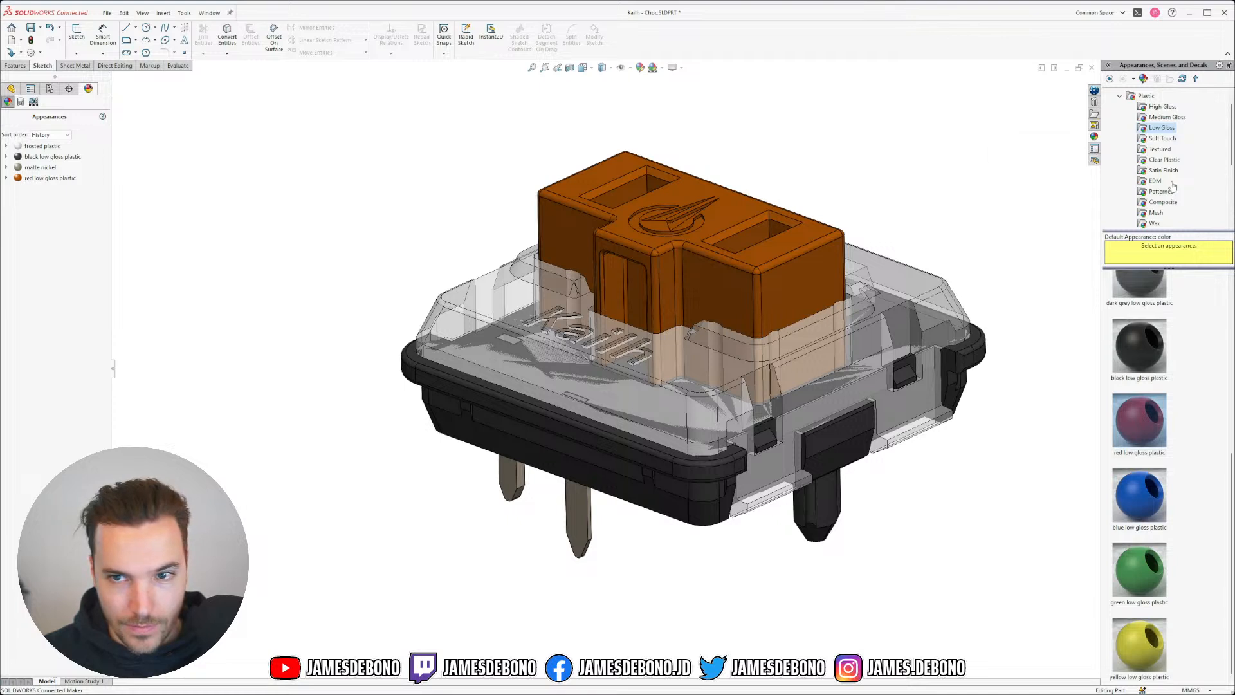
left_click(640, 67)
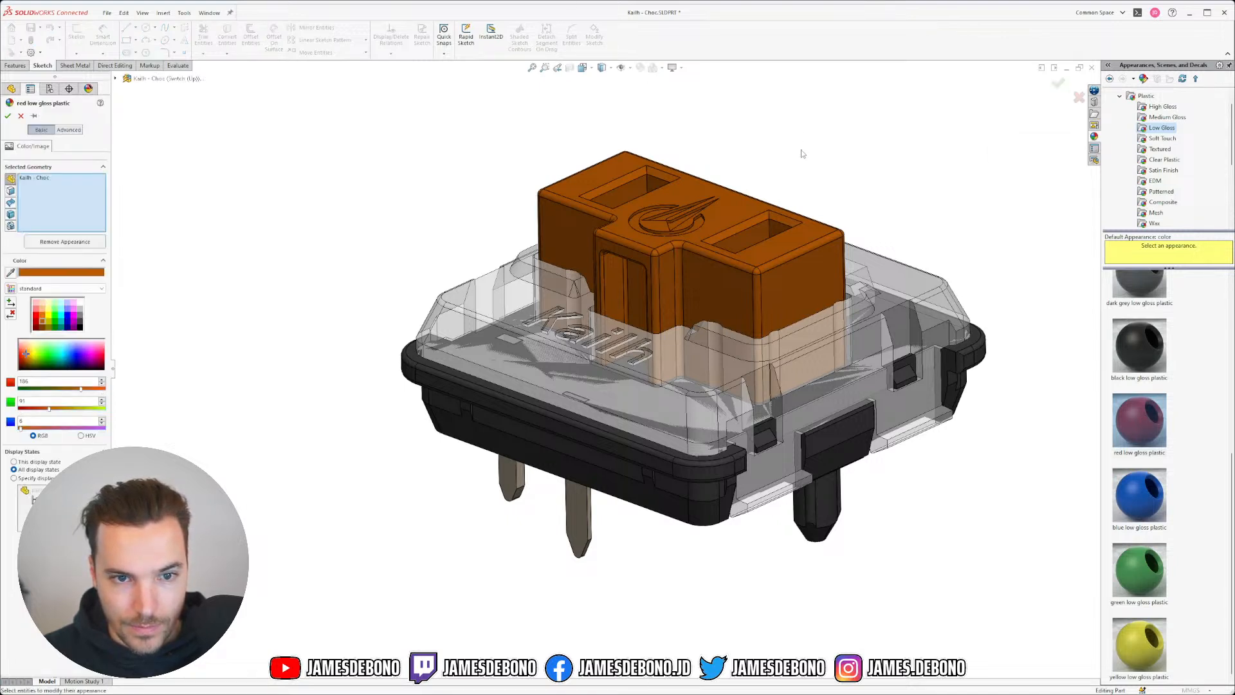
left_click(1157, 443)
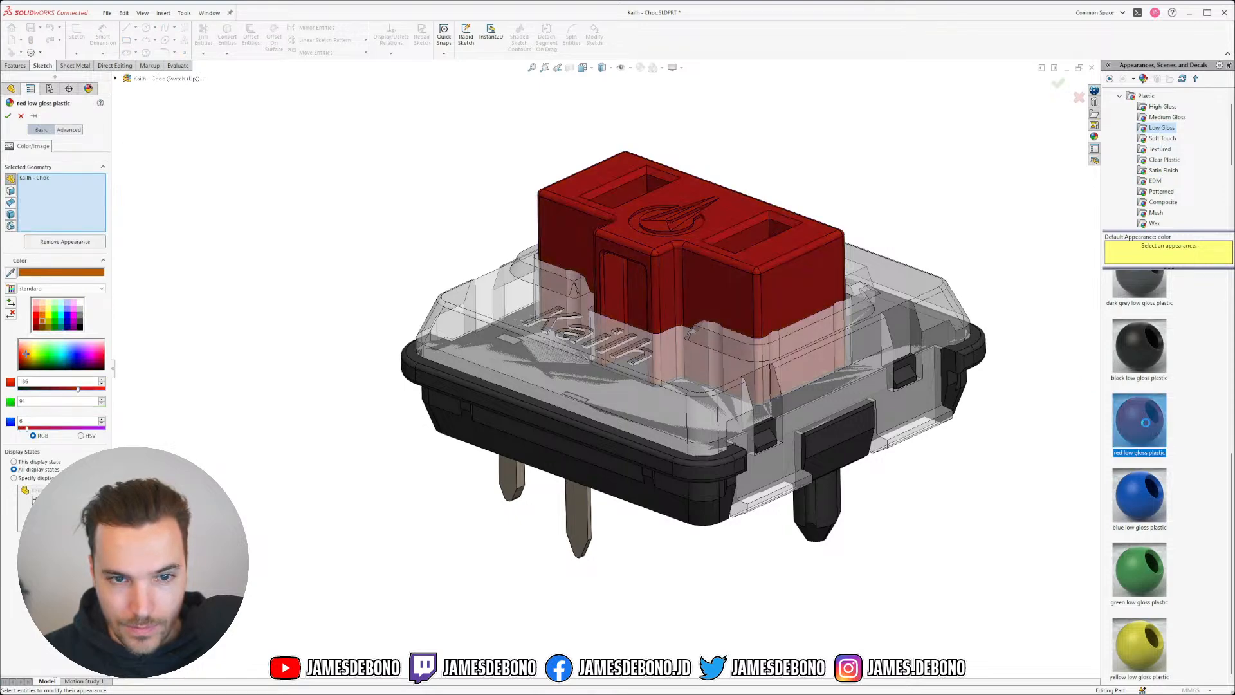
left_click(37, 319)
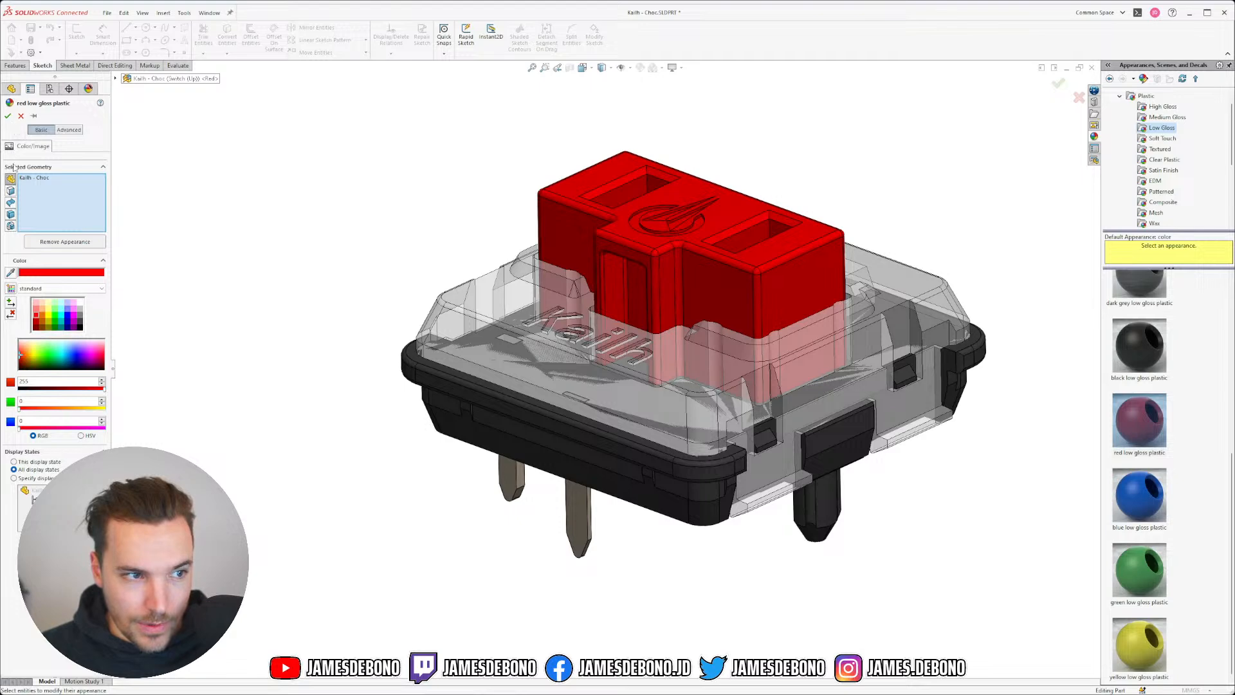
- Replace the whole-part selection with the stem body so that the red appearance applies only to the stem
left_click(10, 215)
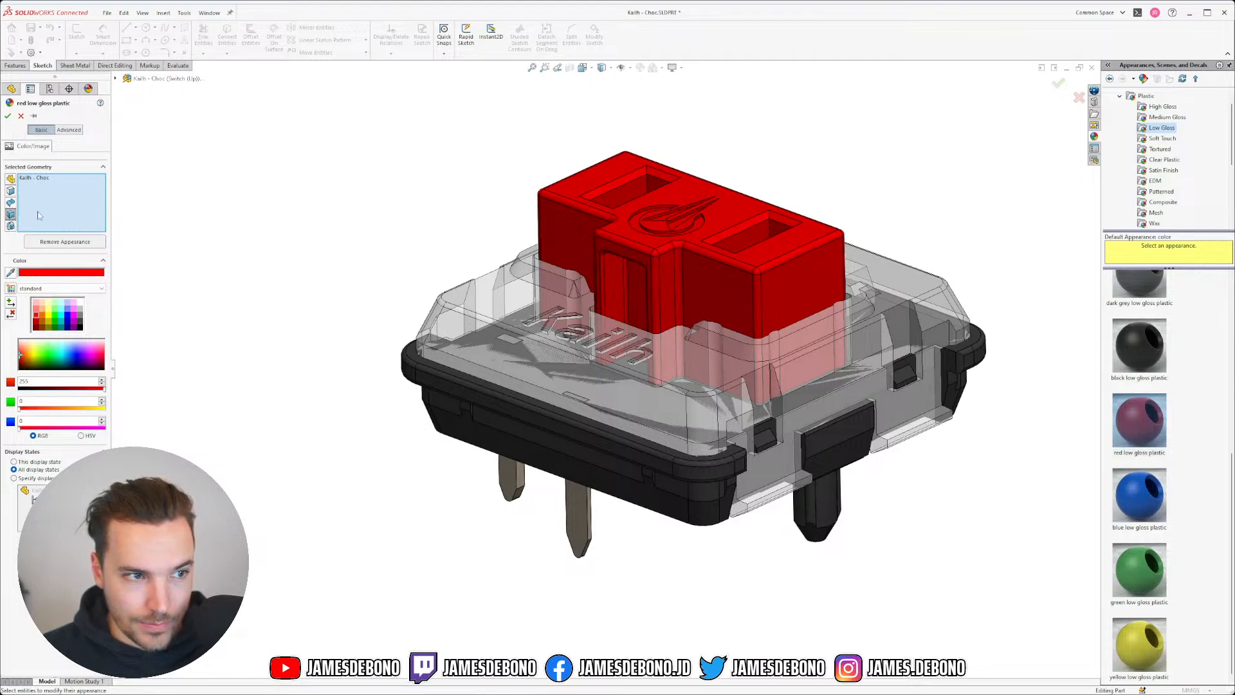
right_click(38, 212)
left_click(52, 218)
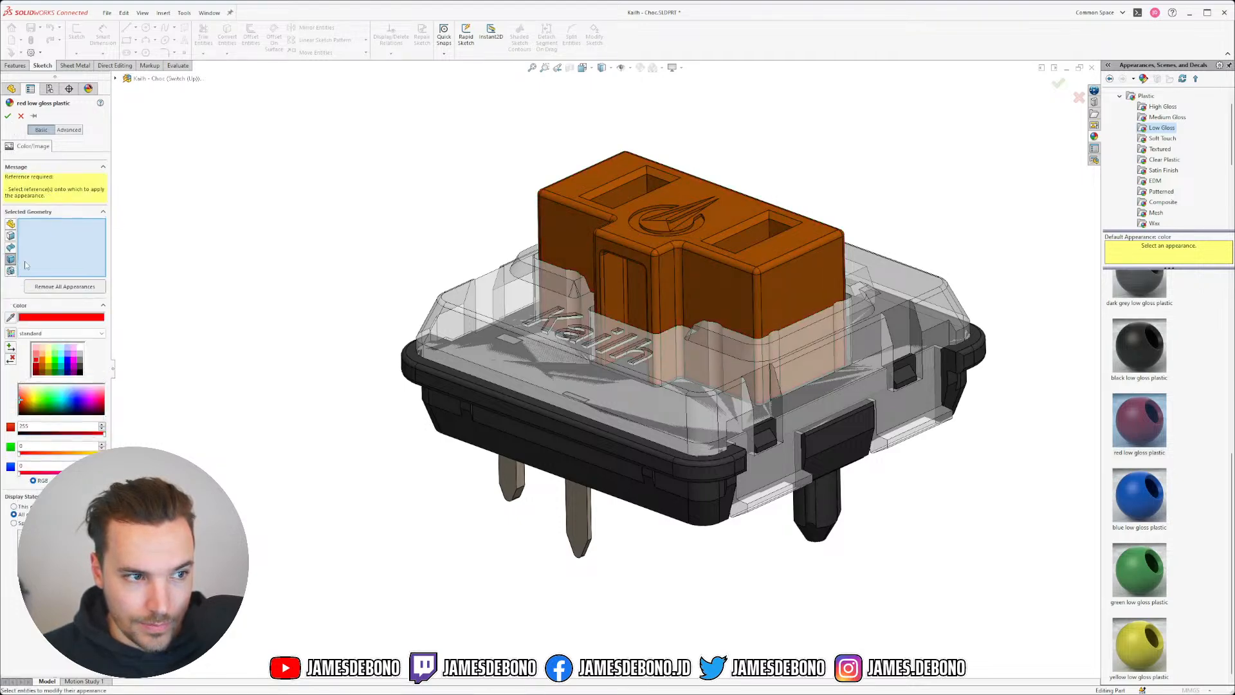
left_click(694, 286)
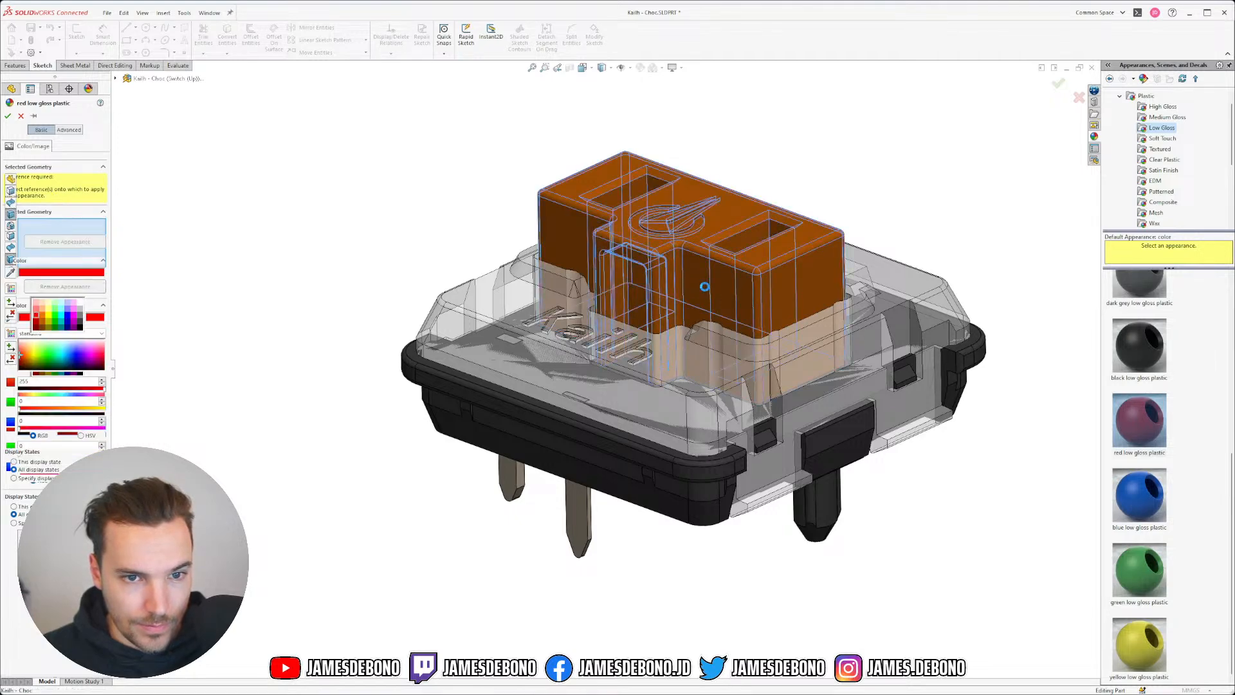
left_click(7, 116)
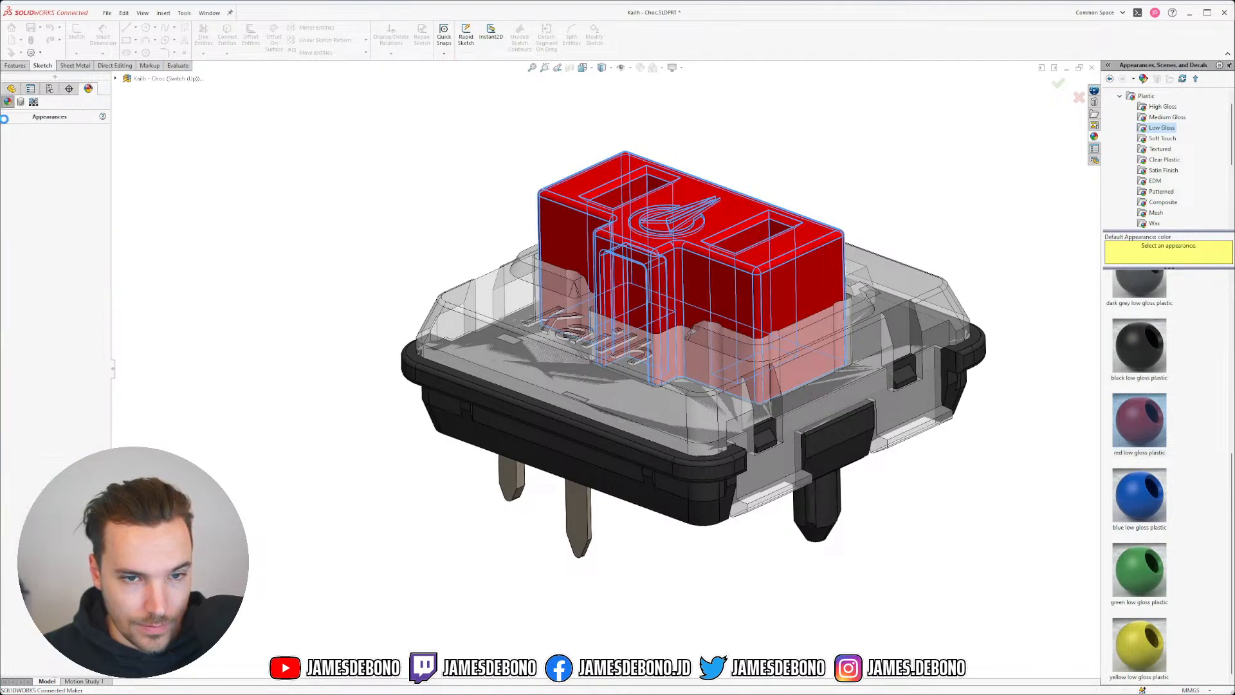
- Activate the Brown display state and remove the red low gloss plastic<2> appearance from the stem
left_click(49, 89)
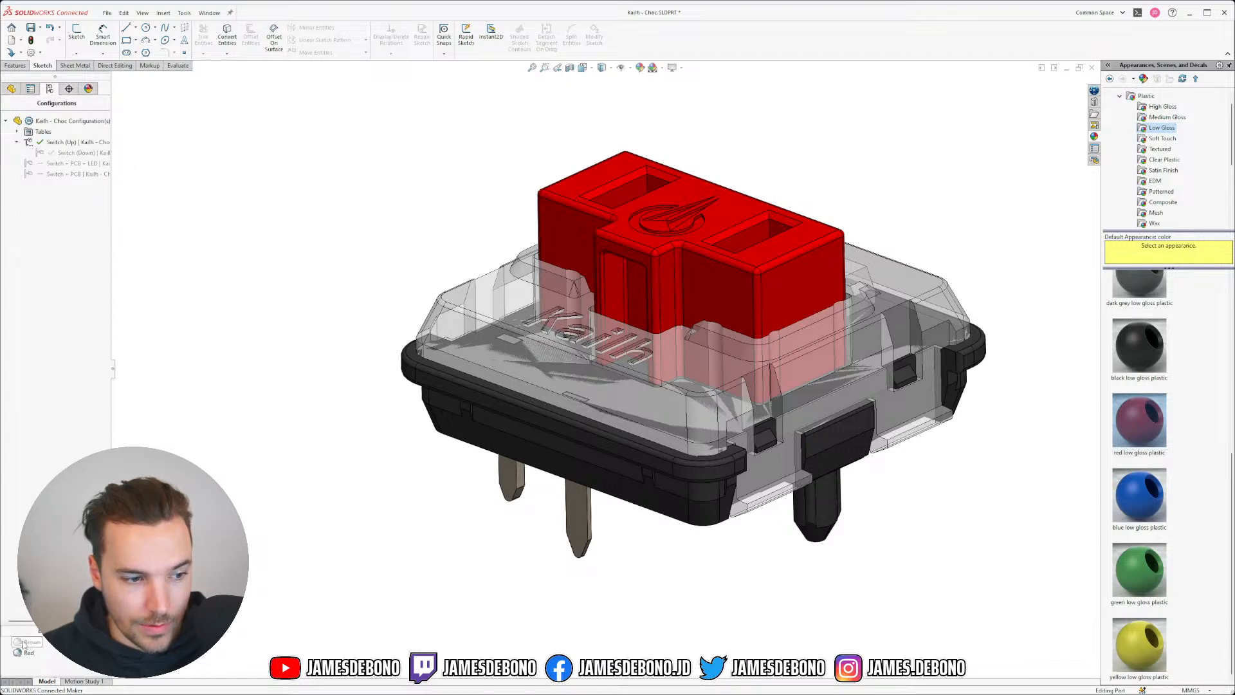
left_click(88, 88)
left_click(51, 189)
right_click(51, 192)
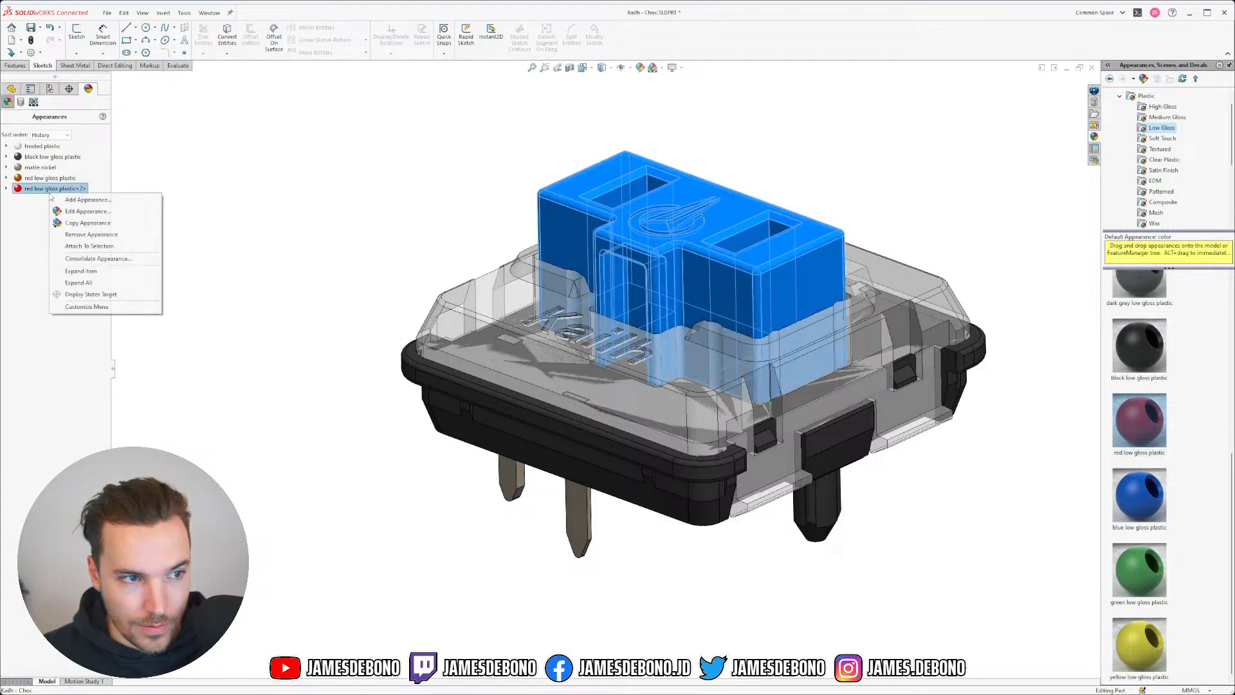
left_click(92, 235)
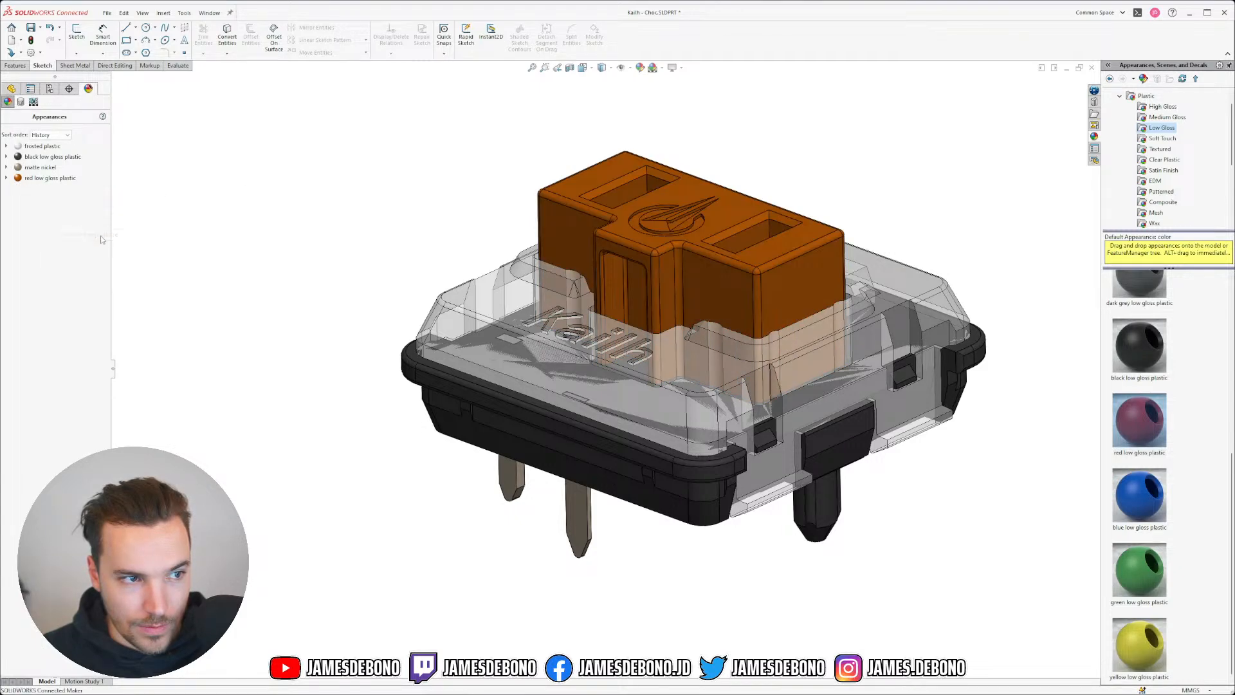
- Alternate between the Red and Brown display states to compare the stem colours, ending on Brown
left_click(49, 89)
double_click(28, 652)
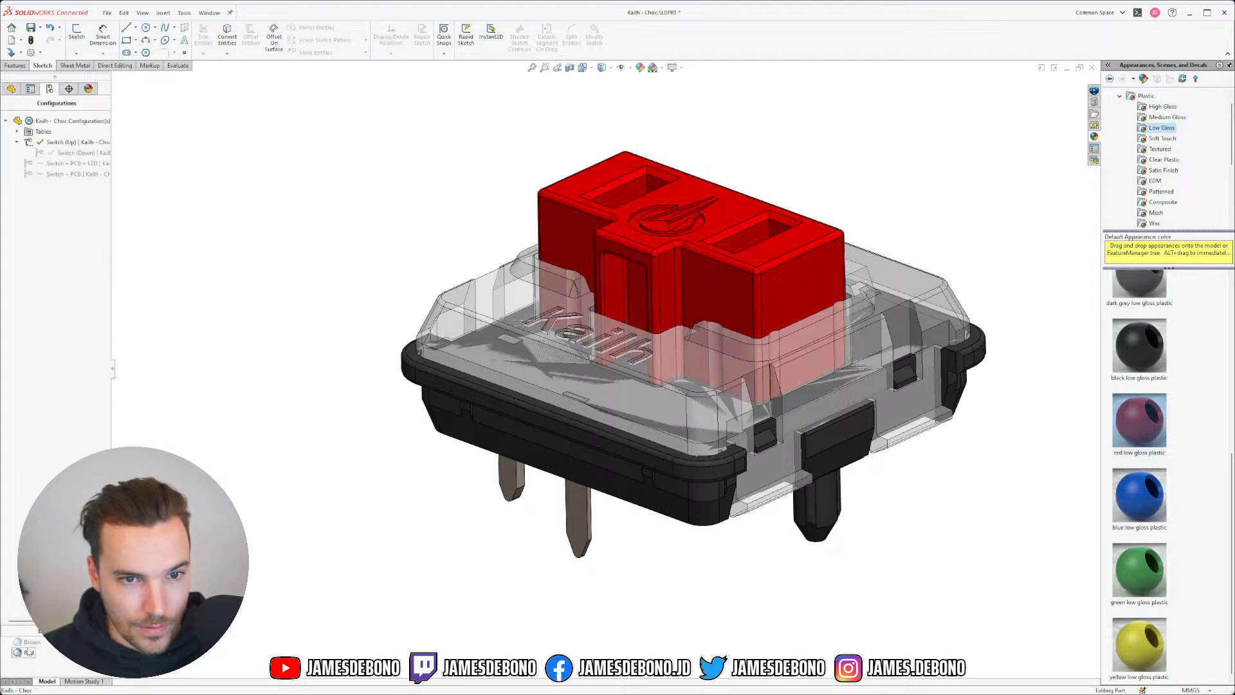
double_click(31, 642)
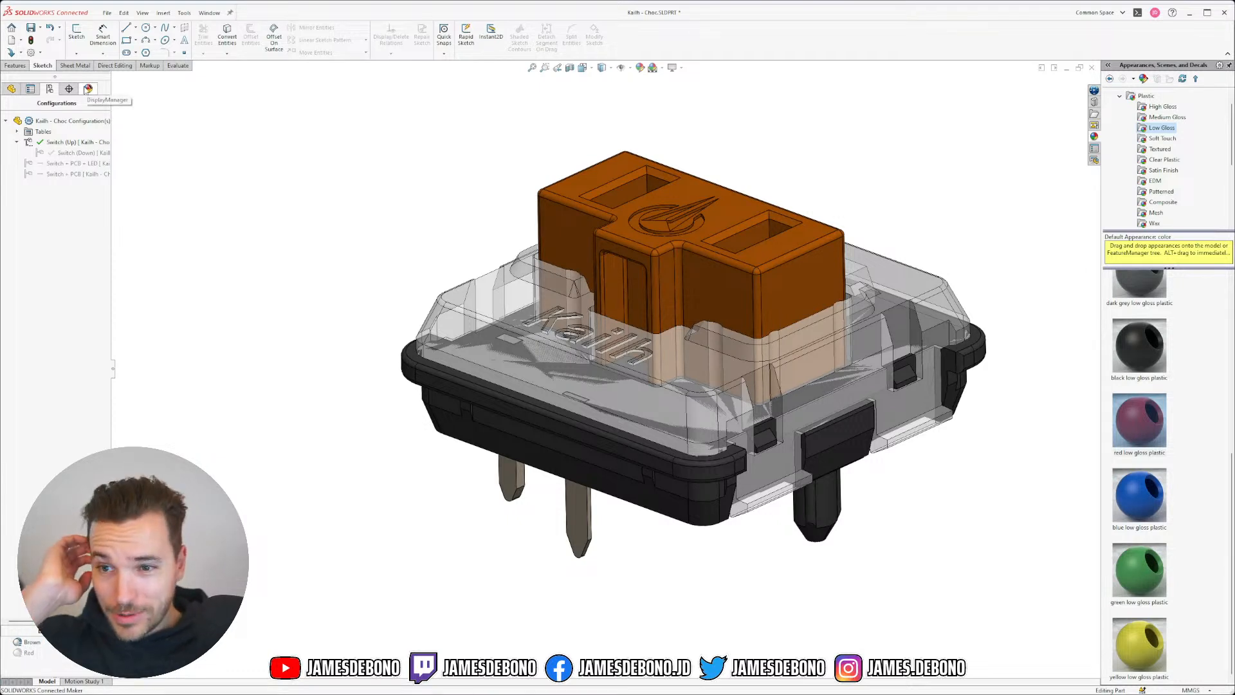
double_click(29, 653)
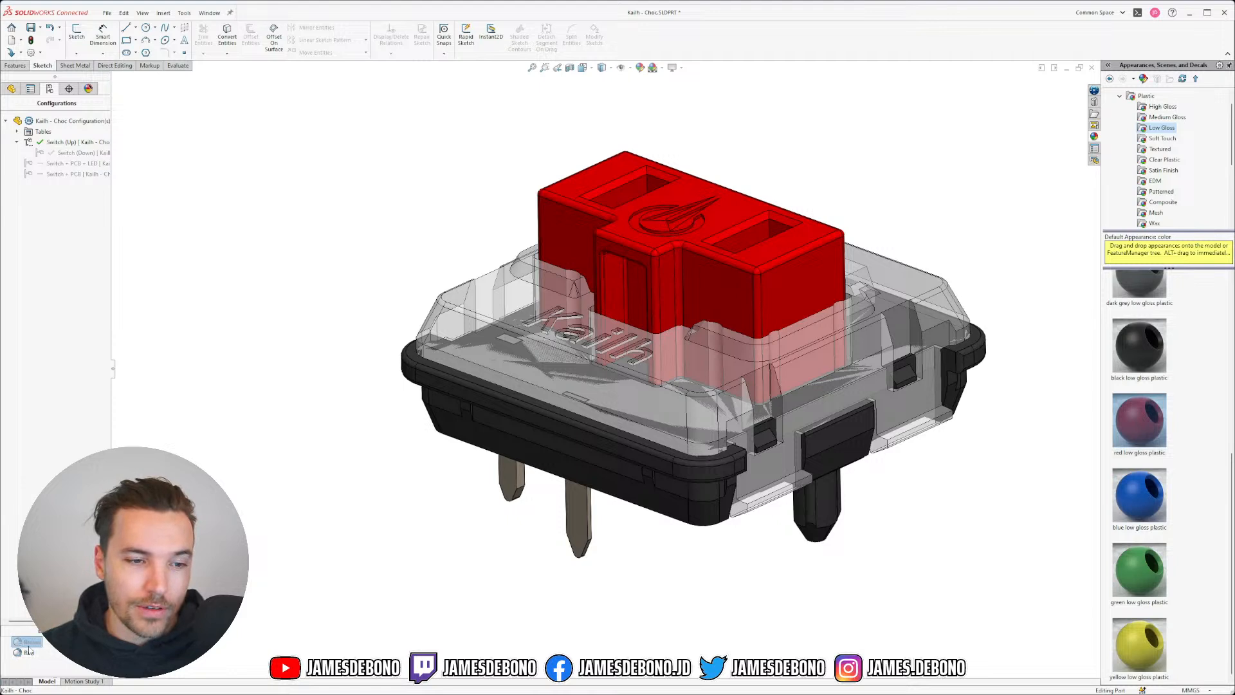
double_click(29, 643)
double_click(28, 653)
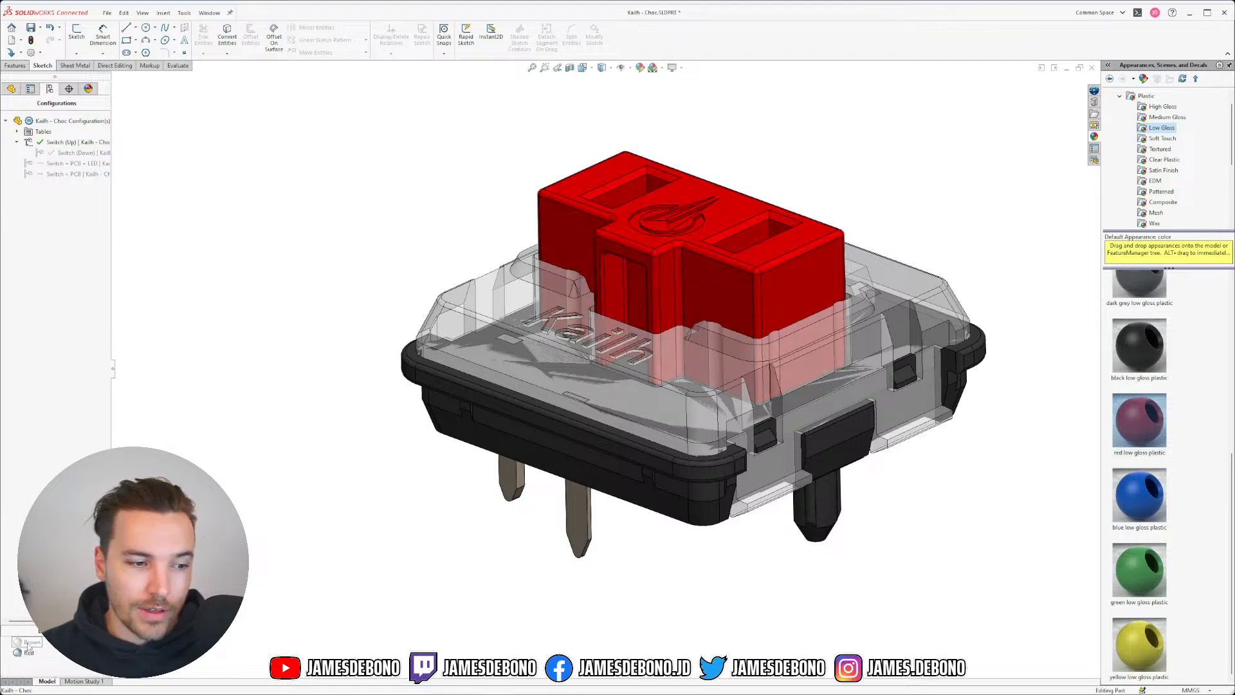
double_click(30, 642)
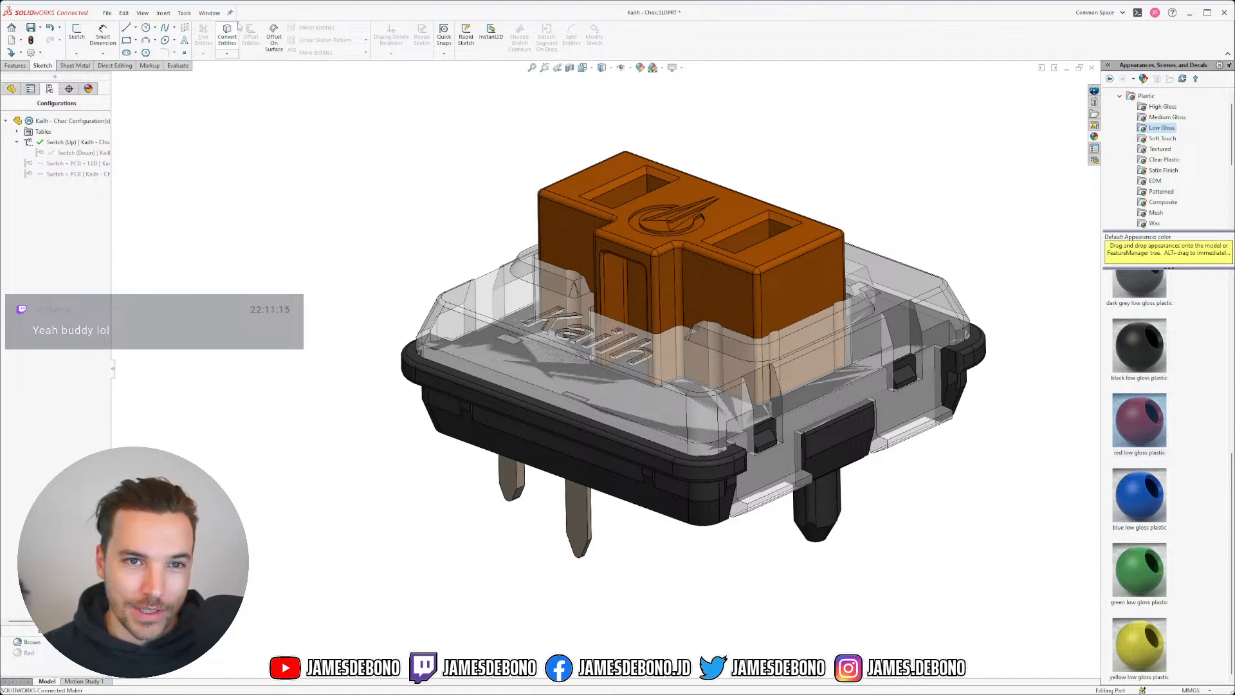
- Switch to the open assembly 0.1_LDM-A.SLDASM
left_click(209, 13)
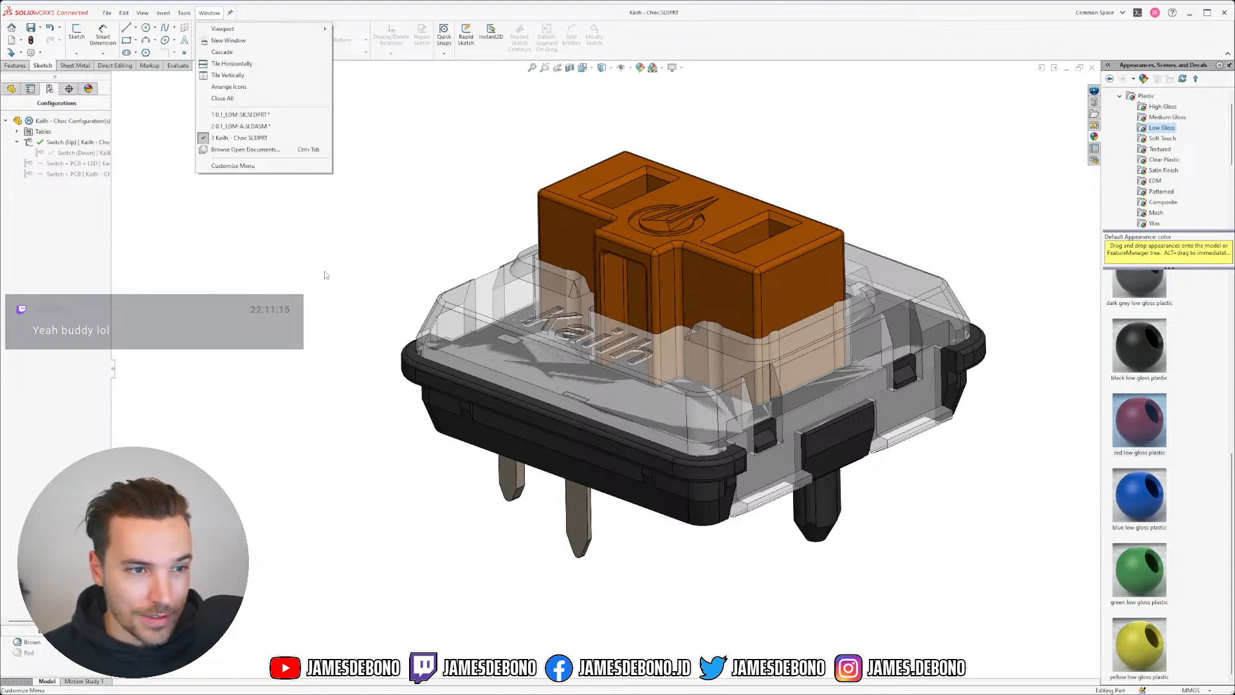
left_click(258, 132)
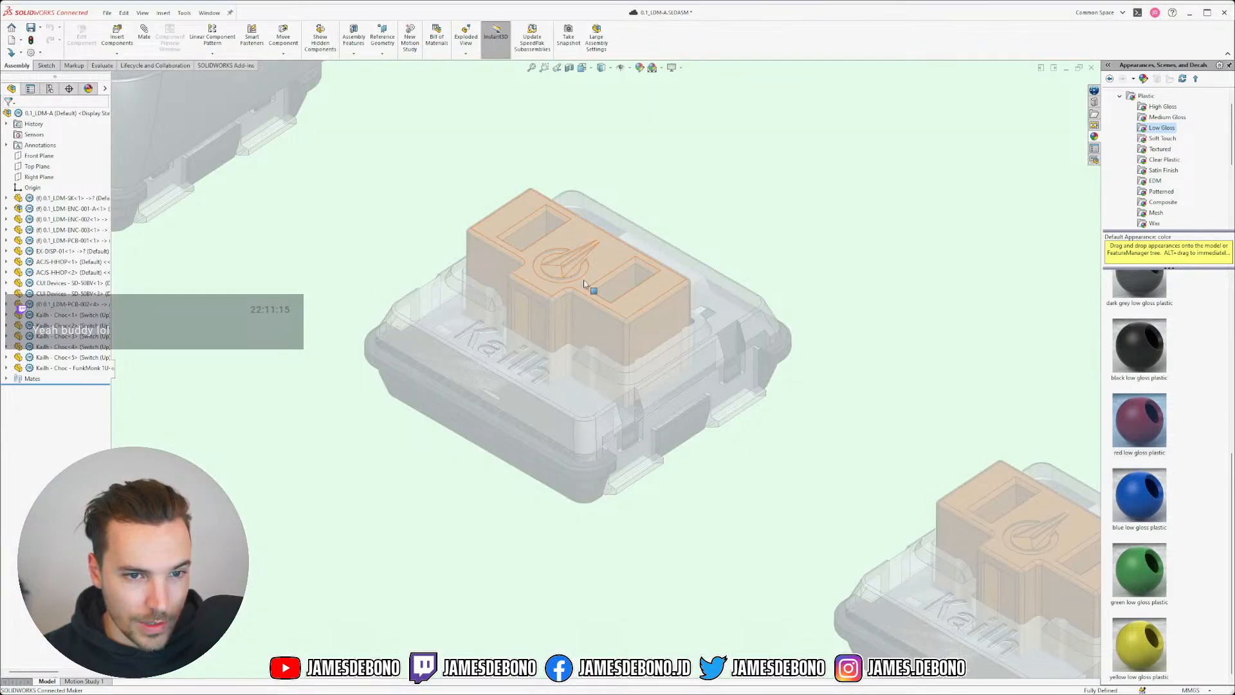
- View the configurations available for the second Kailh Choc switch
left_click(584, 283)
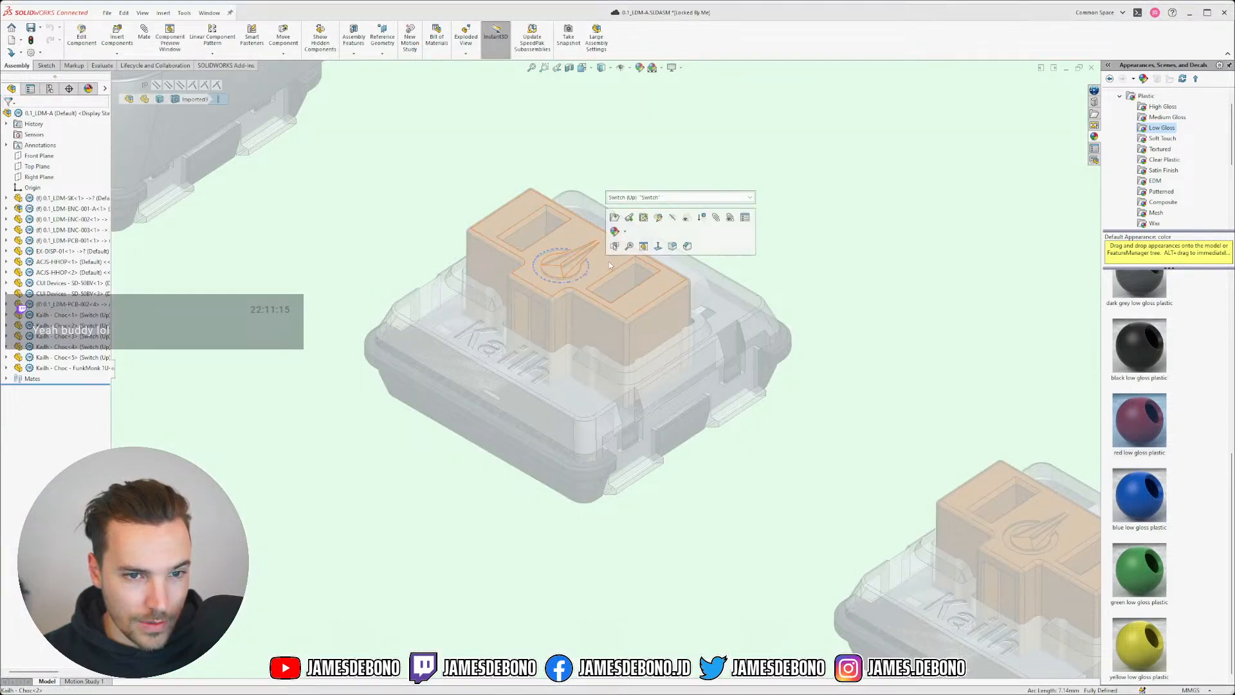
left_click(713, 190)
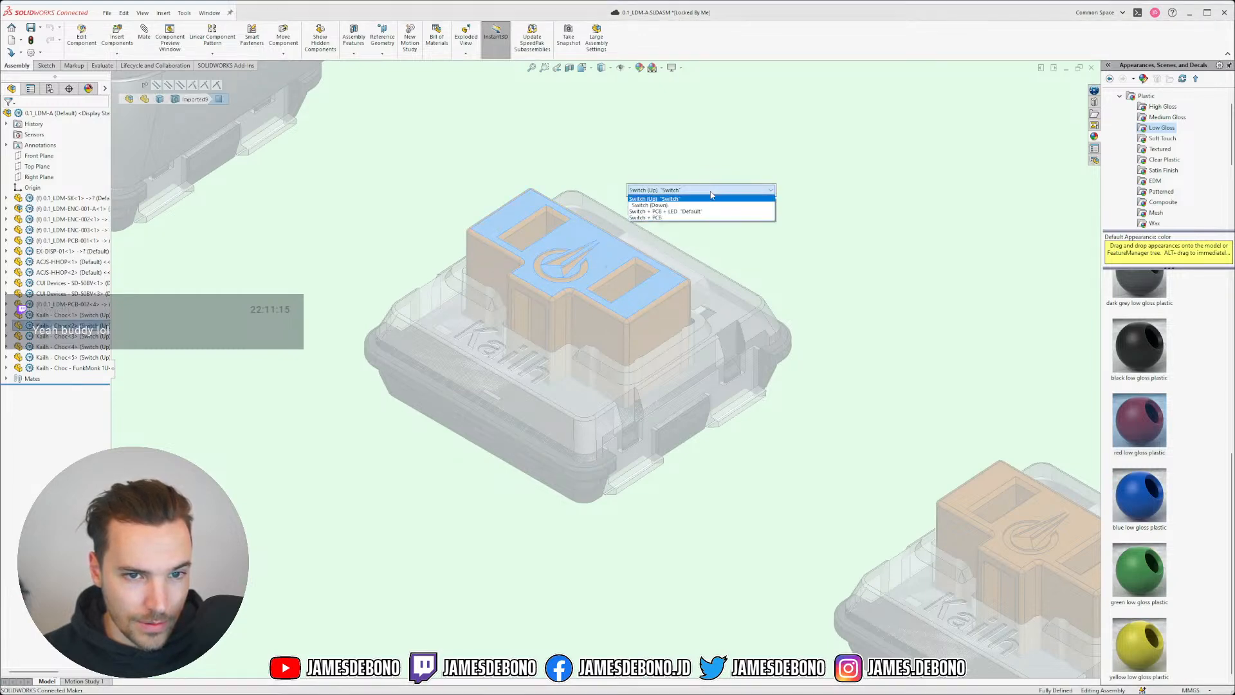
left_click(711, 192)
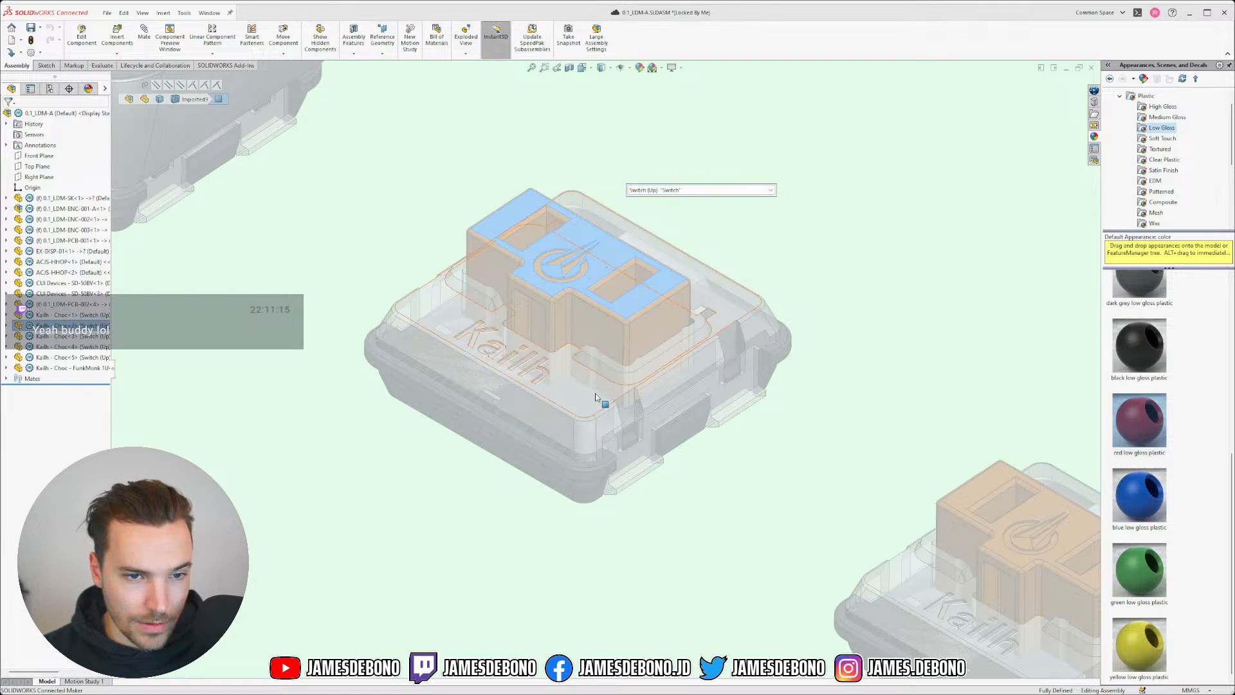
- Set the referenced display state of the second Kailh Choc switch to Red in its component properties
left_click(608, 342)
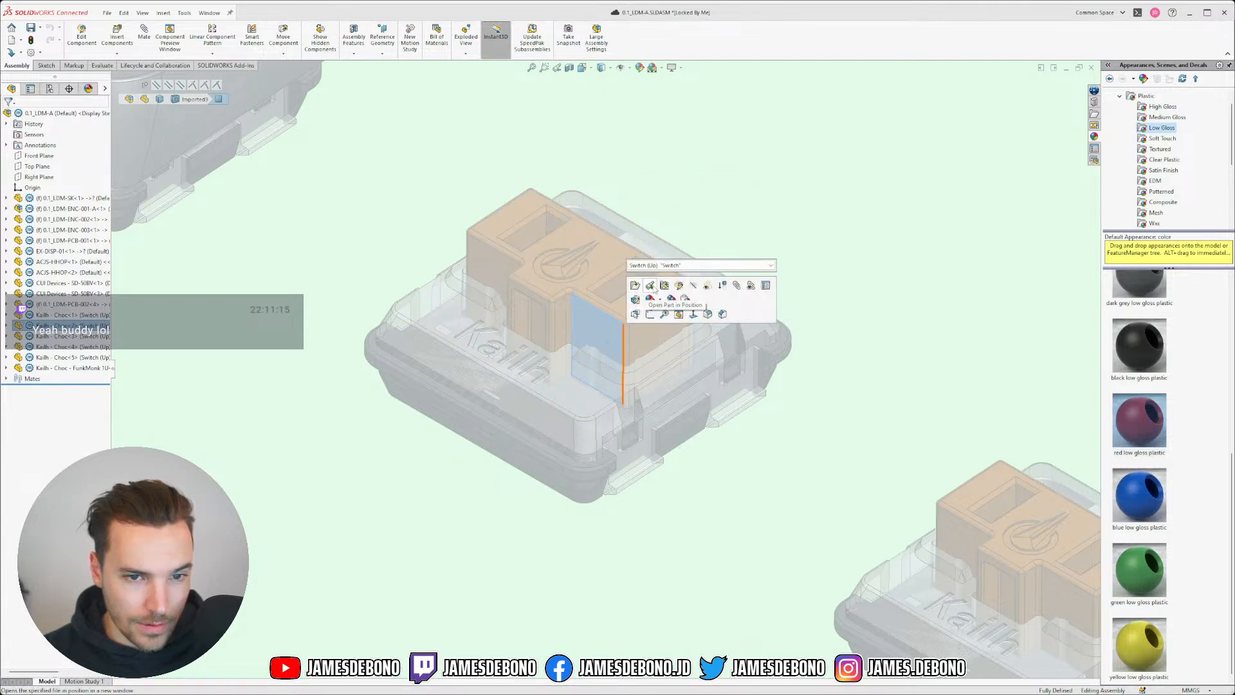
left_click(766, 285)
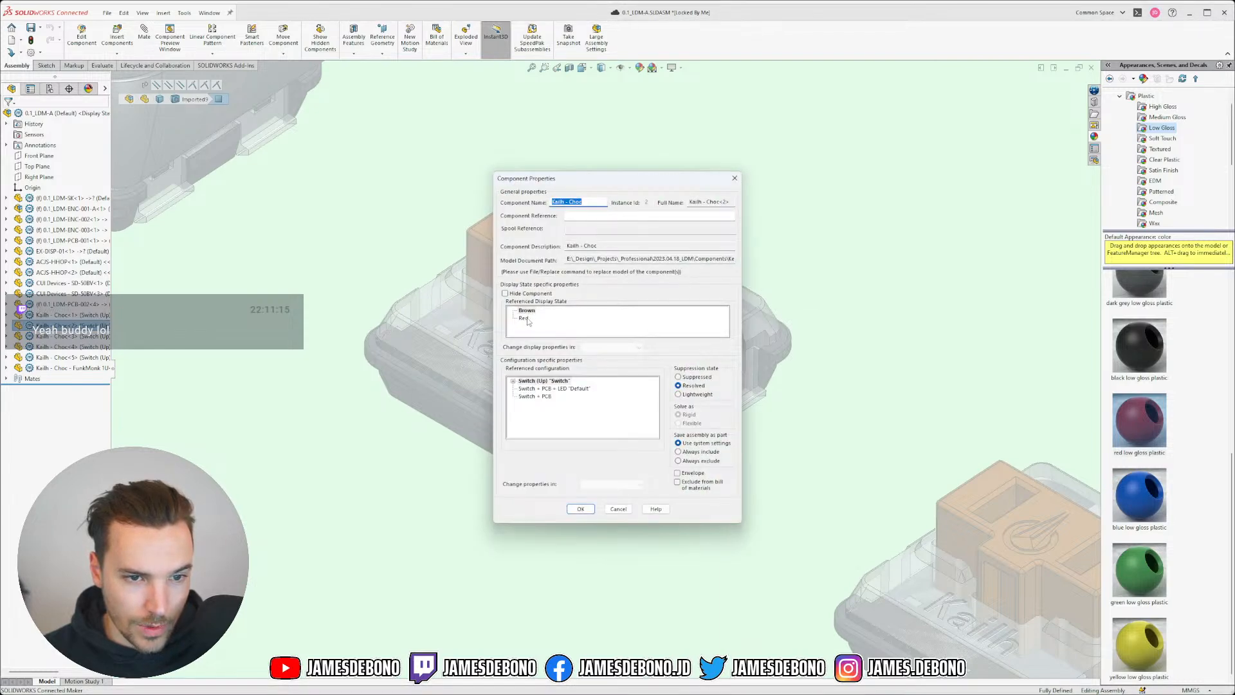
left_click(524, 318)
left_click(587, 512)
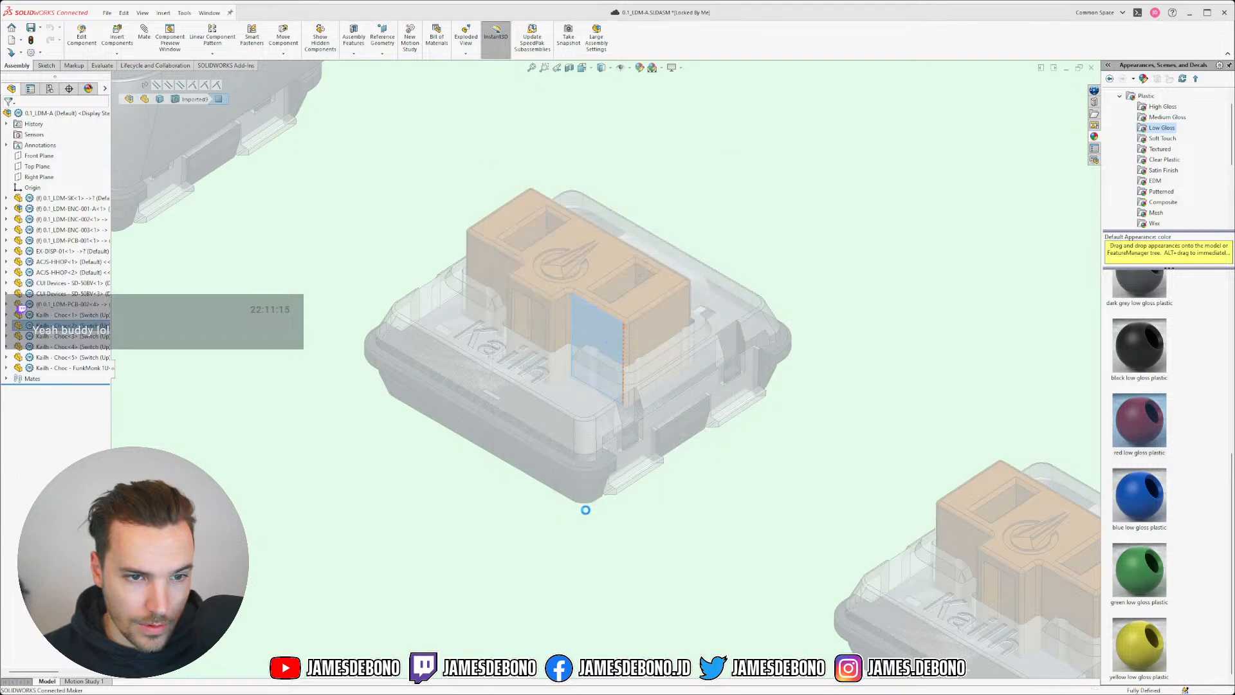
scroll(629, 364, "down", 3)
scroll(627, 380, "up", 6)
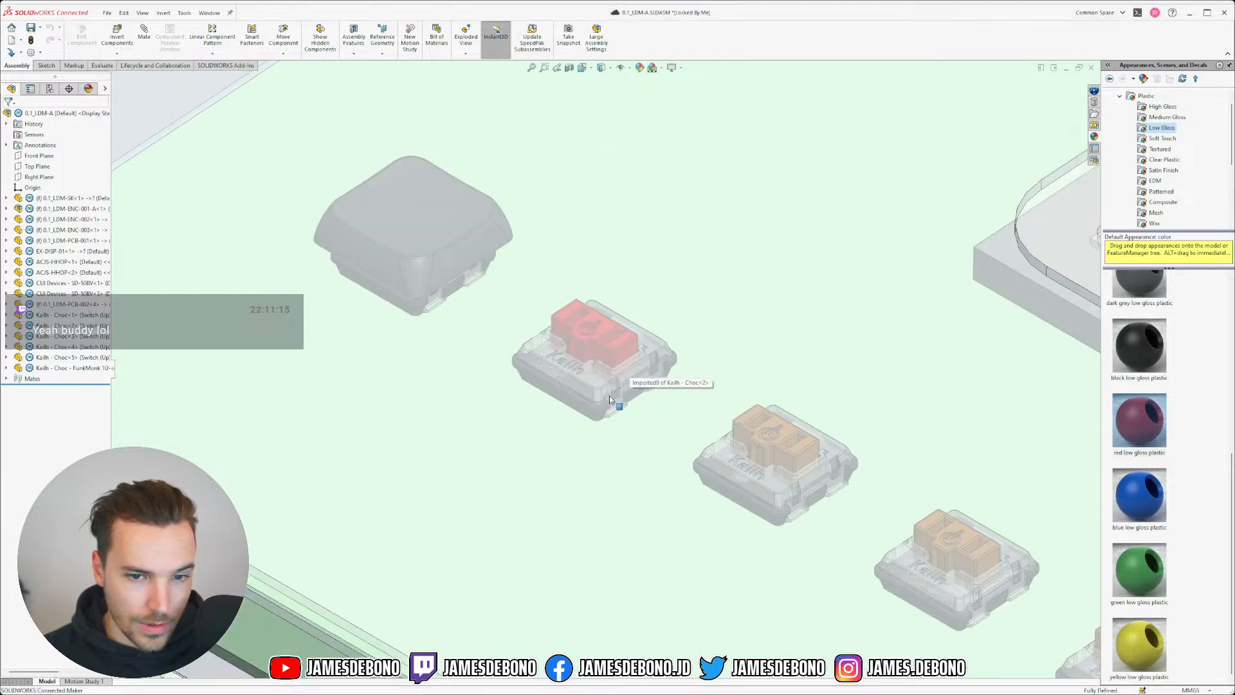
- Return the second Kailh Choc switch to the Brown referenced display state in its component properties
scroll(547, 321, "down", 7)
right_click(539, 301)
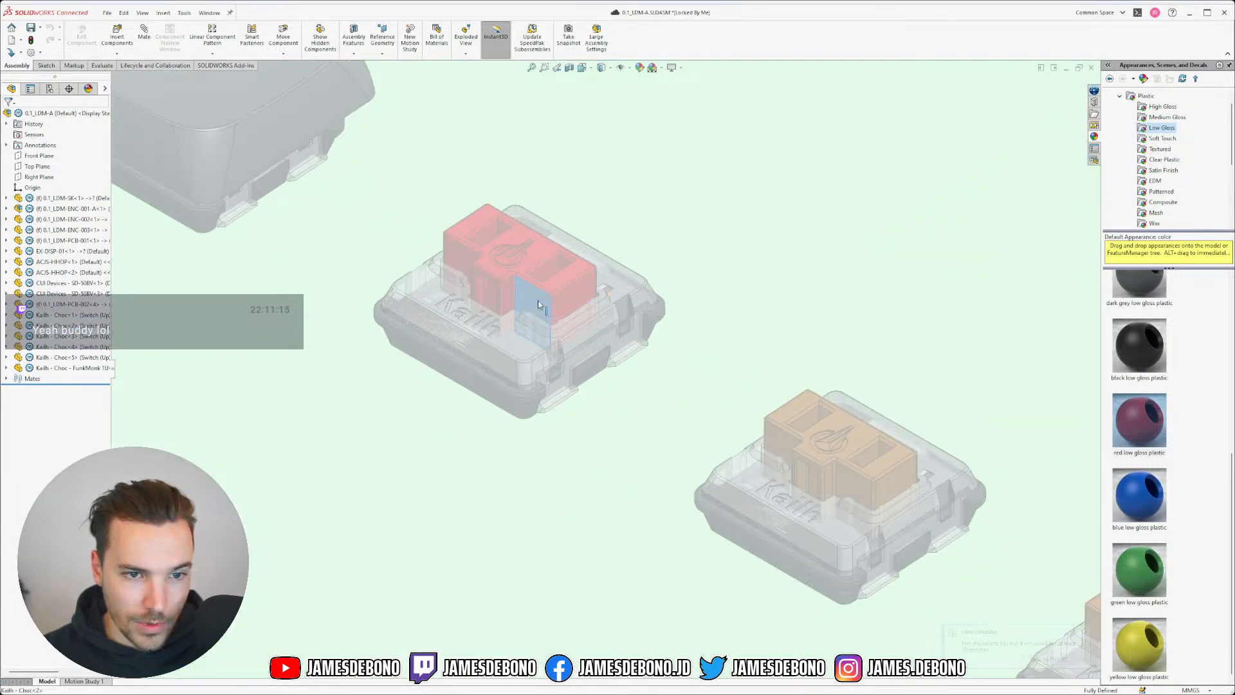
left_click(679, 261)
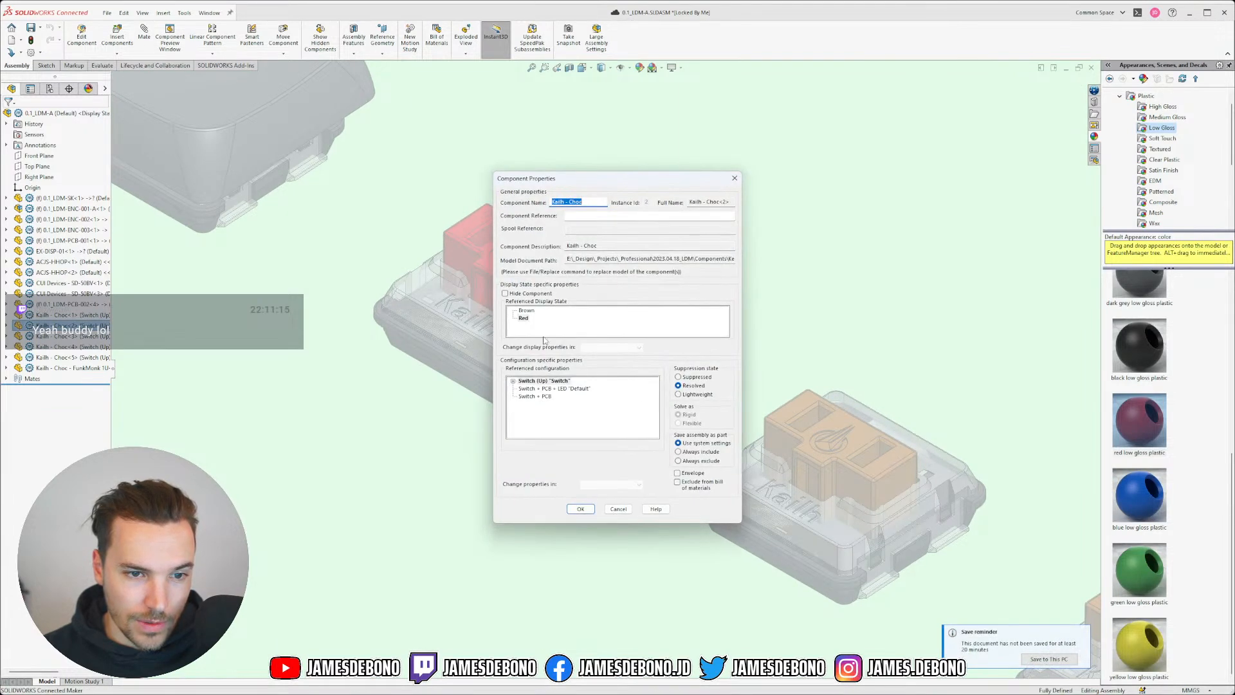
left_click(527, 312)
left_click(581, 509)
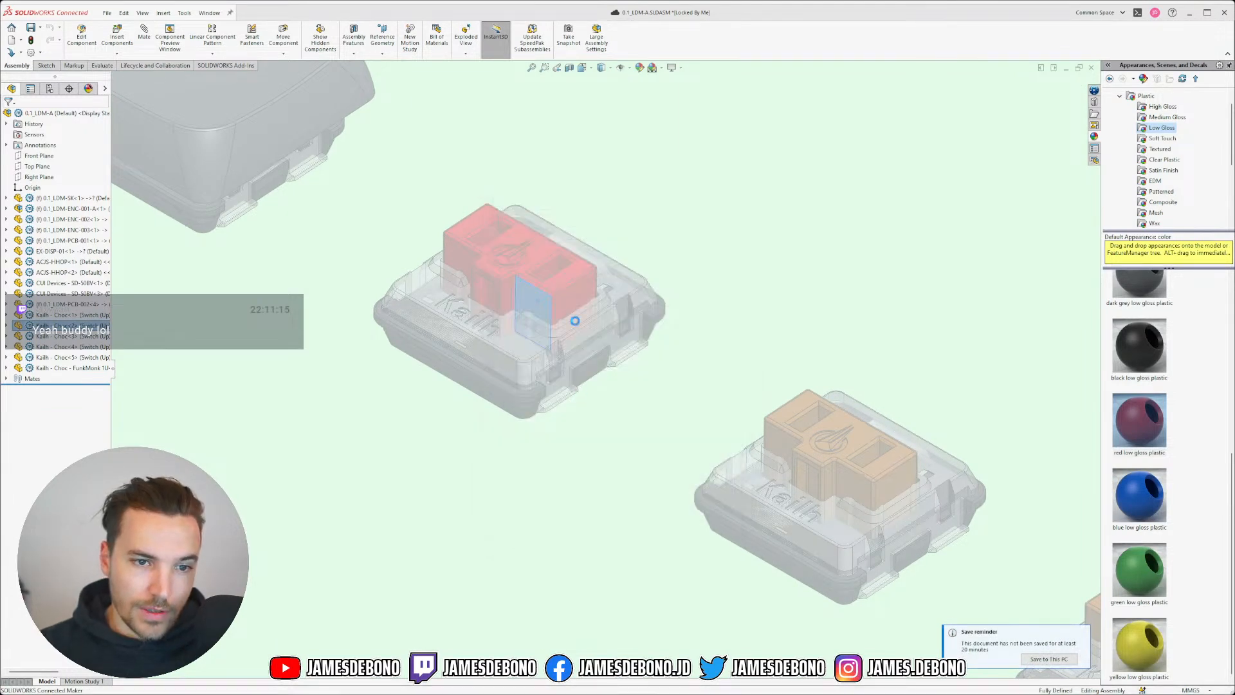
scroll(590, 393, "up", 5)
scroll(587, 398, "up", 3)
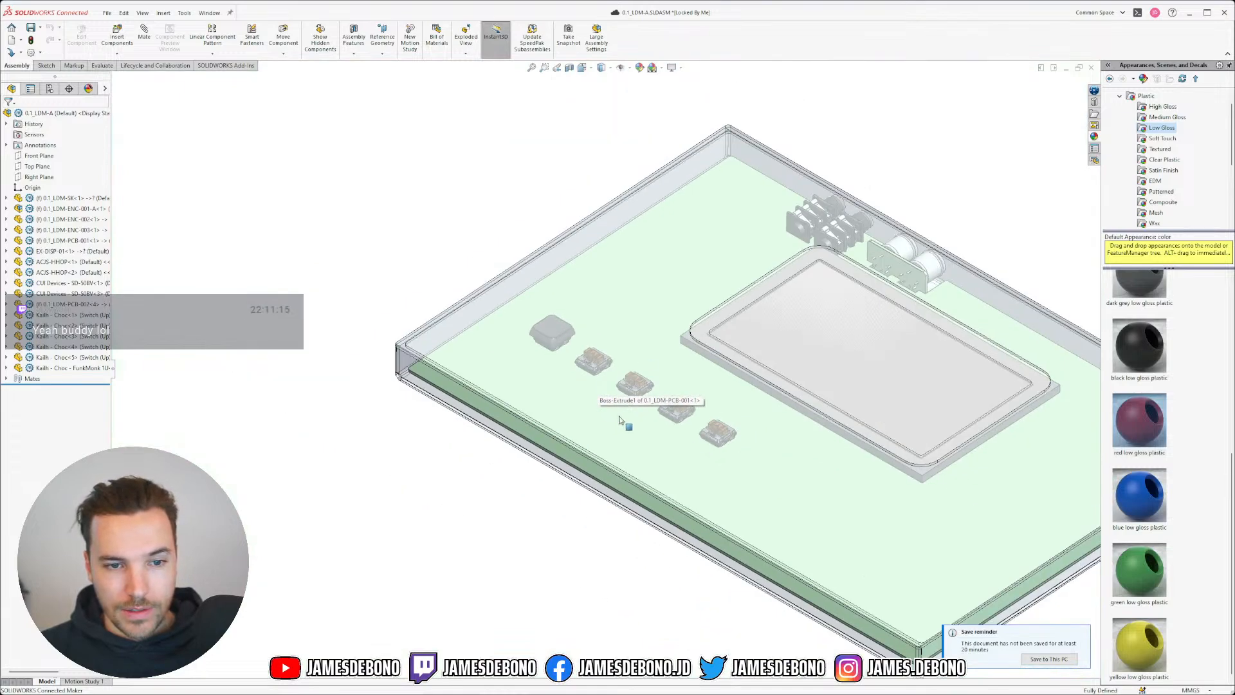
- Set the referenced display state of the first Kailh Choc switch, under the keycap, to Red
scroll(586, 383, "down", 6)
middle_click_drag(598, 412, 628, 298)
scroll(481, 430, "down", 4)
scroll(446, 411, "down", 8)
left_click(464, 351)
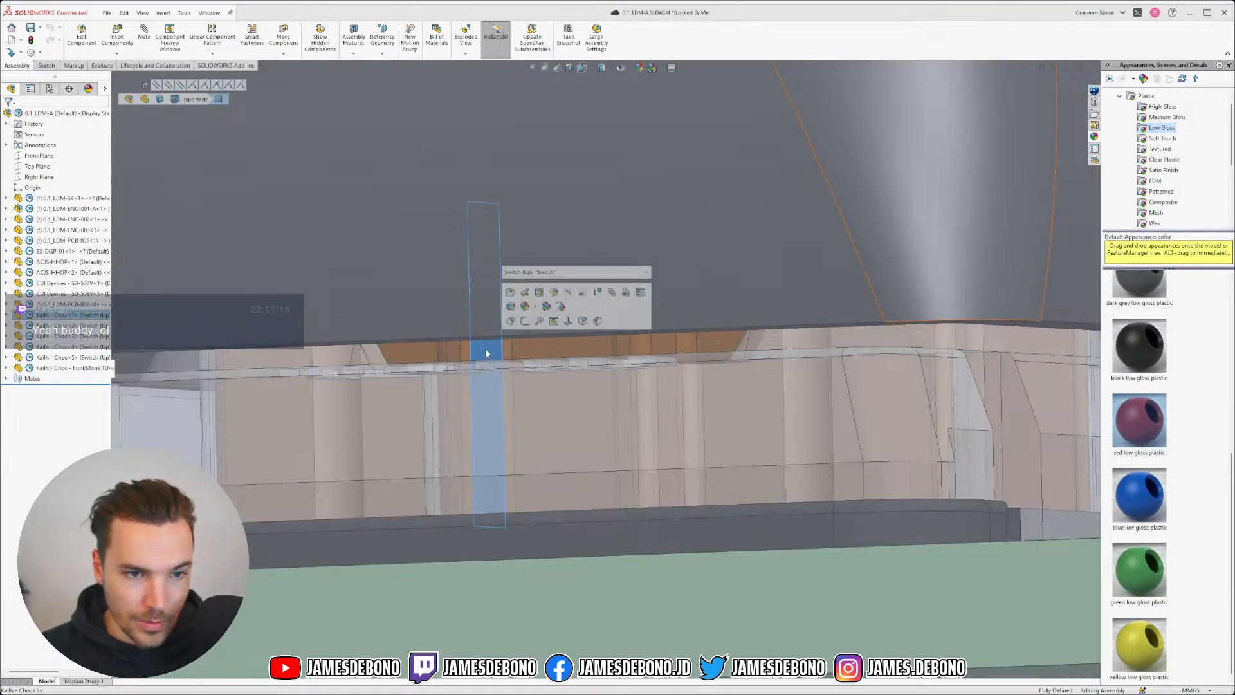
left_click(640, 292)
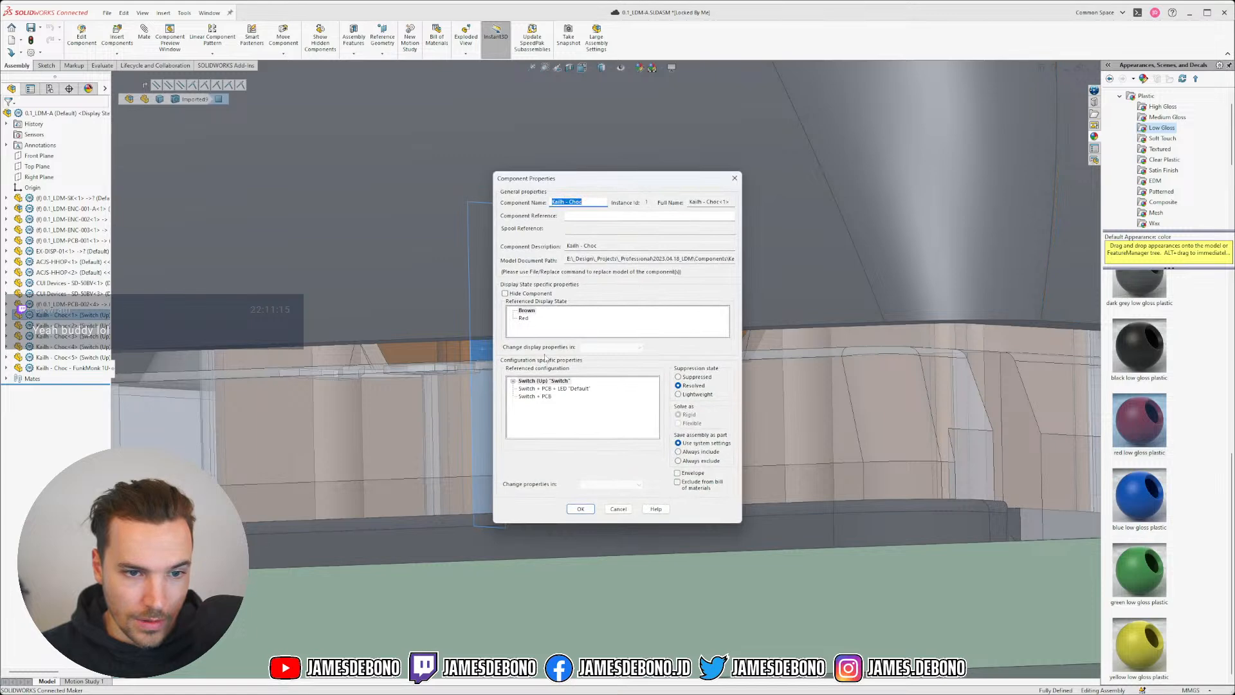
left_click(523, 318)
left_click(580, 509)
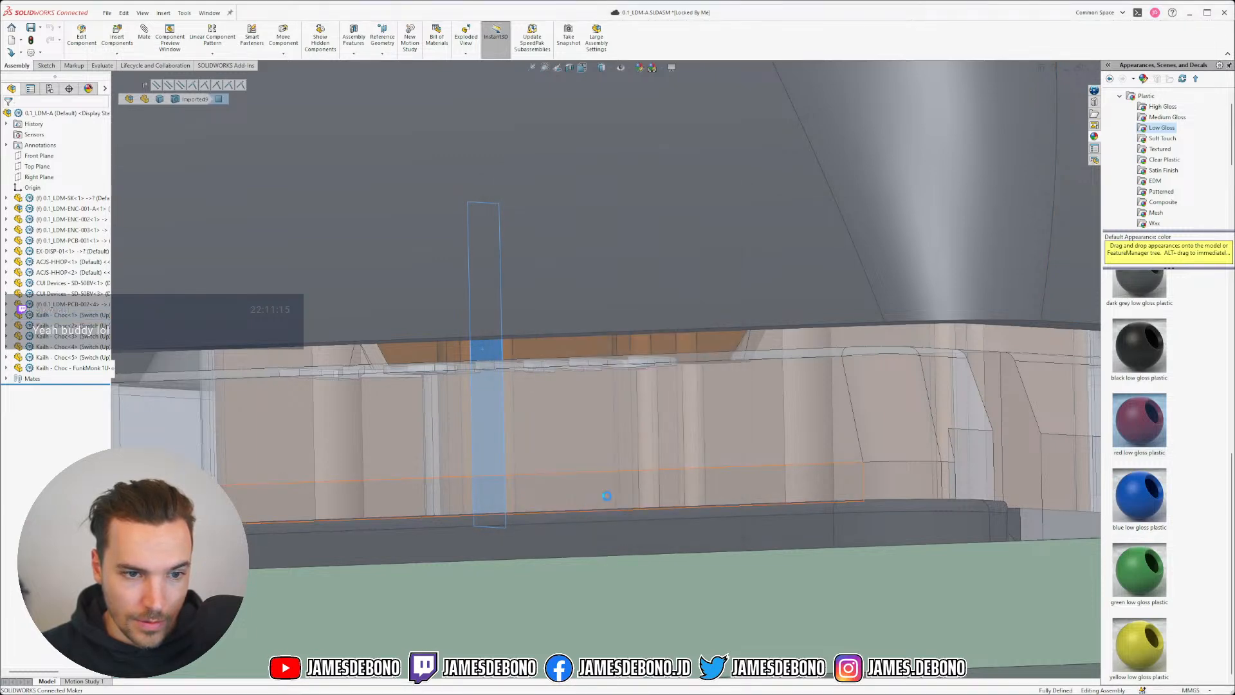
scroll(674, 481, "up", 3)
scroll(674, 480, "up", 12)
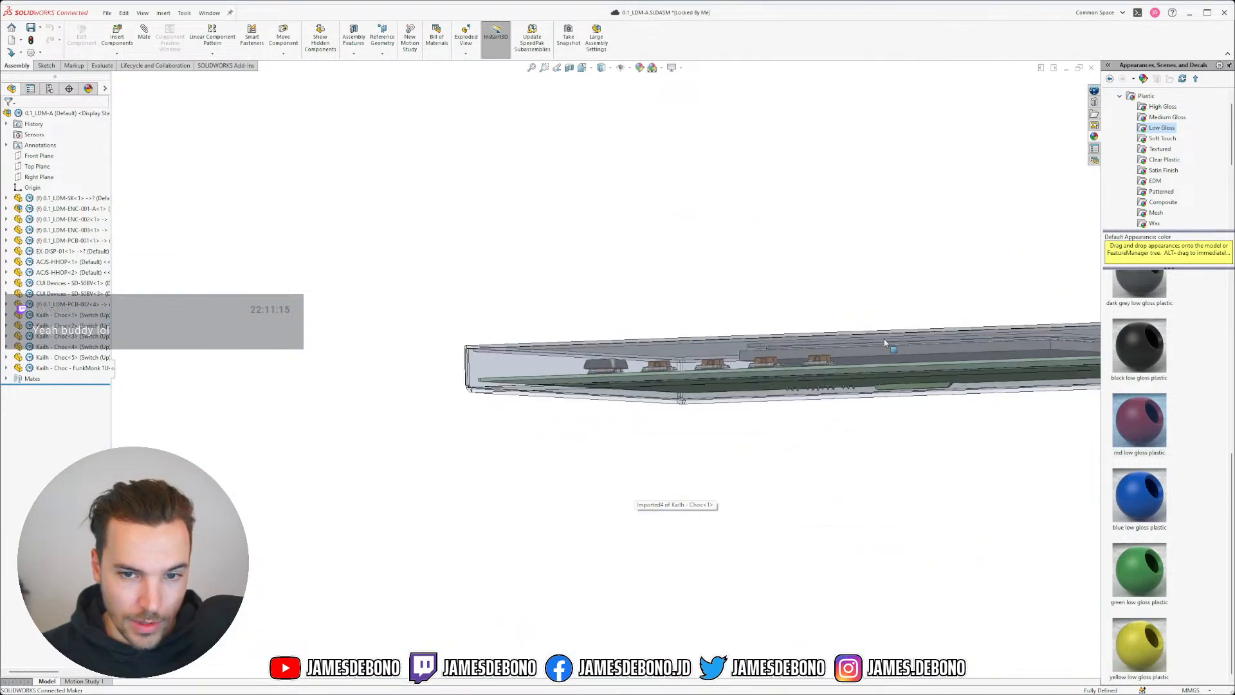
- Set the referenced display state of the four uncapped Kailh Choc switches, instances 2 to 5, to Red together
scroll(885, 342, "down", 4)
middle_click_drag(566, 348, 539, 233)
left_click(539, 232)
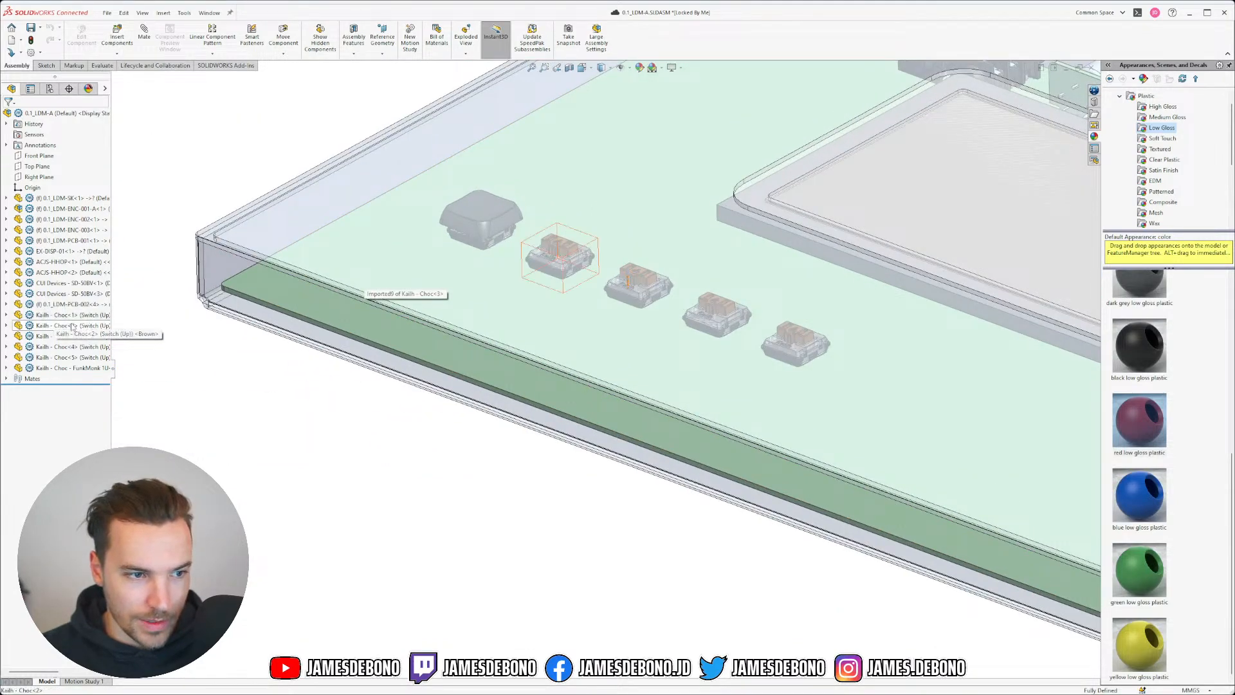
left_click(81, 358, "shift")
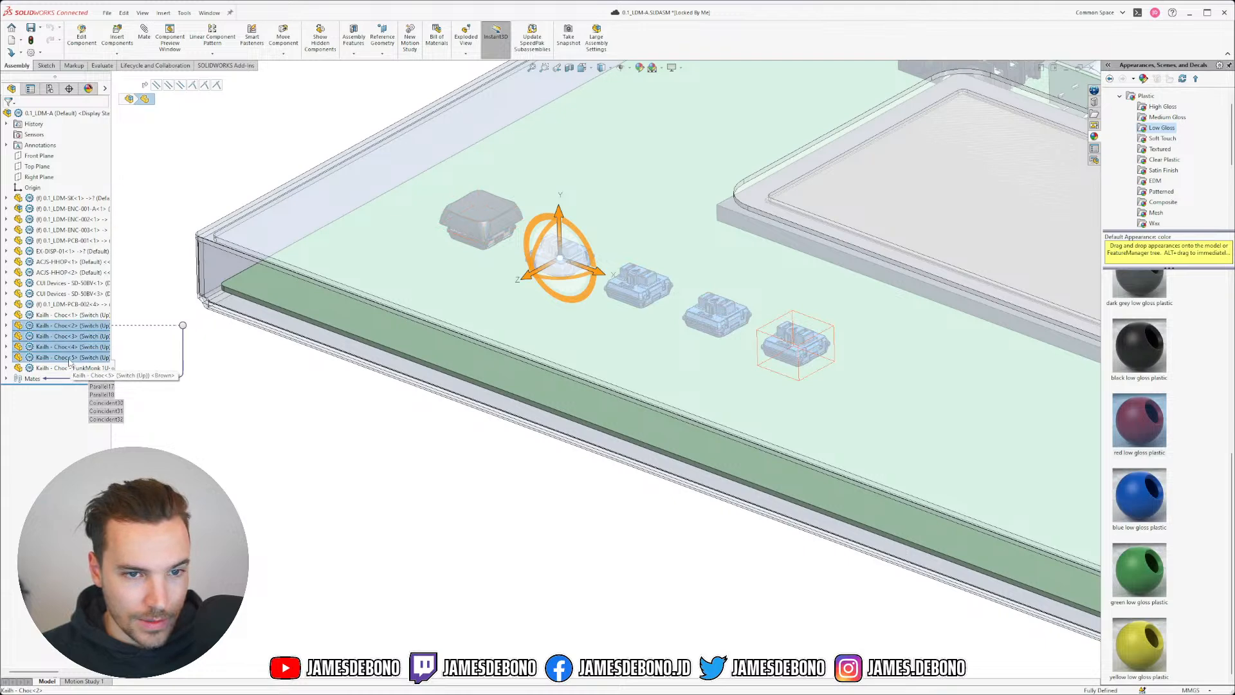
right_click(70, 325)
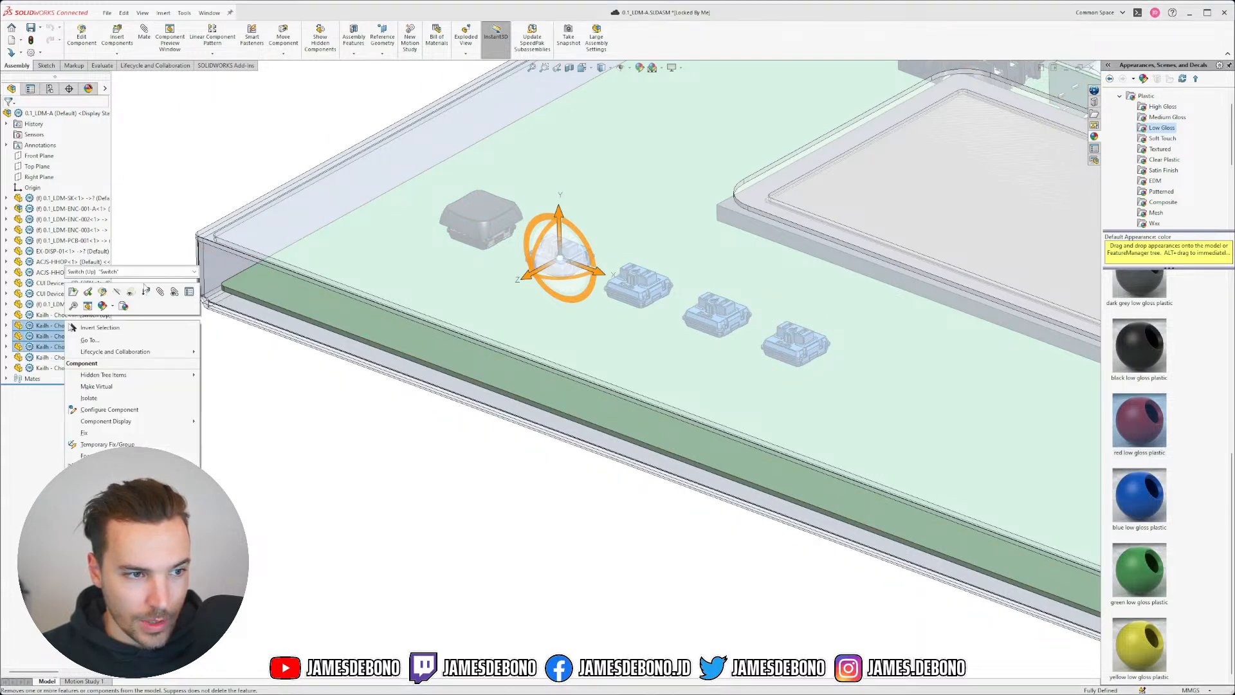
left_click(189, 292)
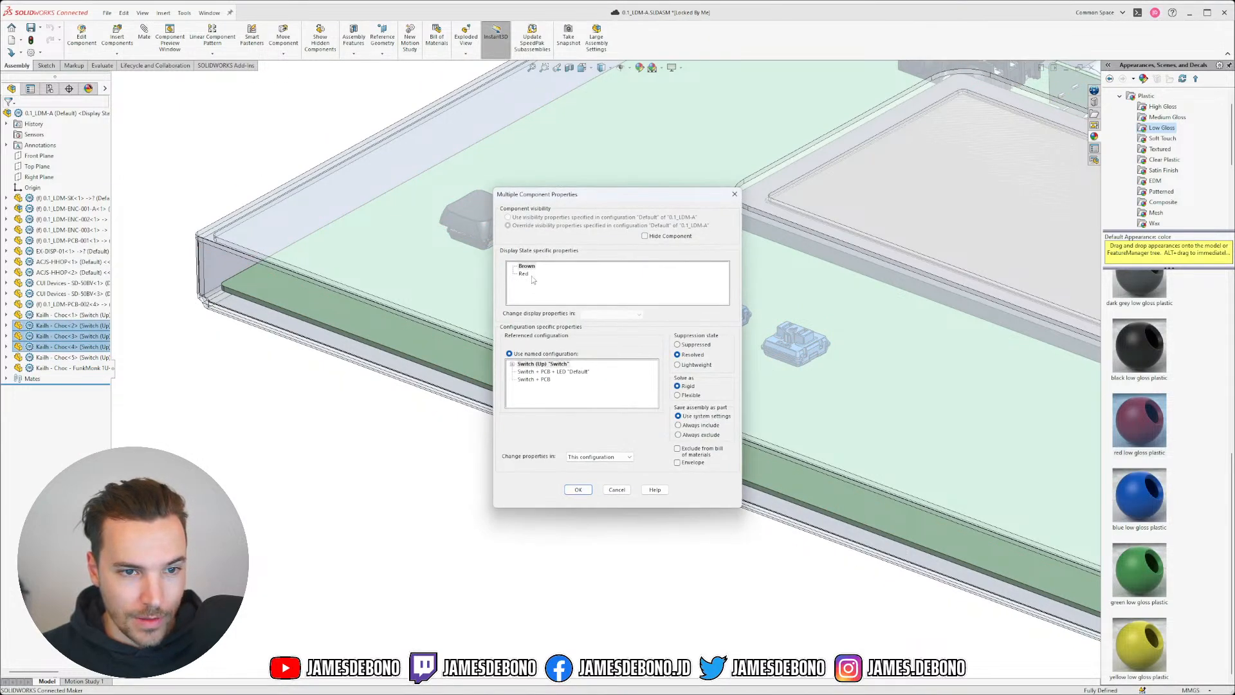
left_click(577, 489)
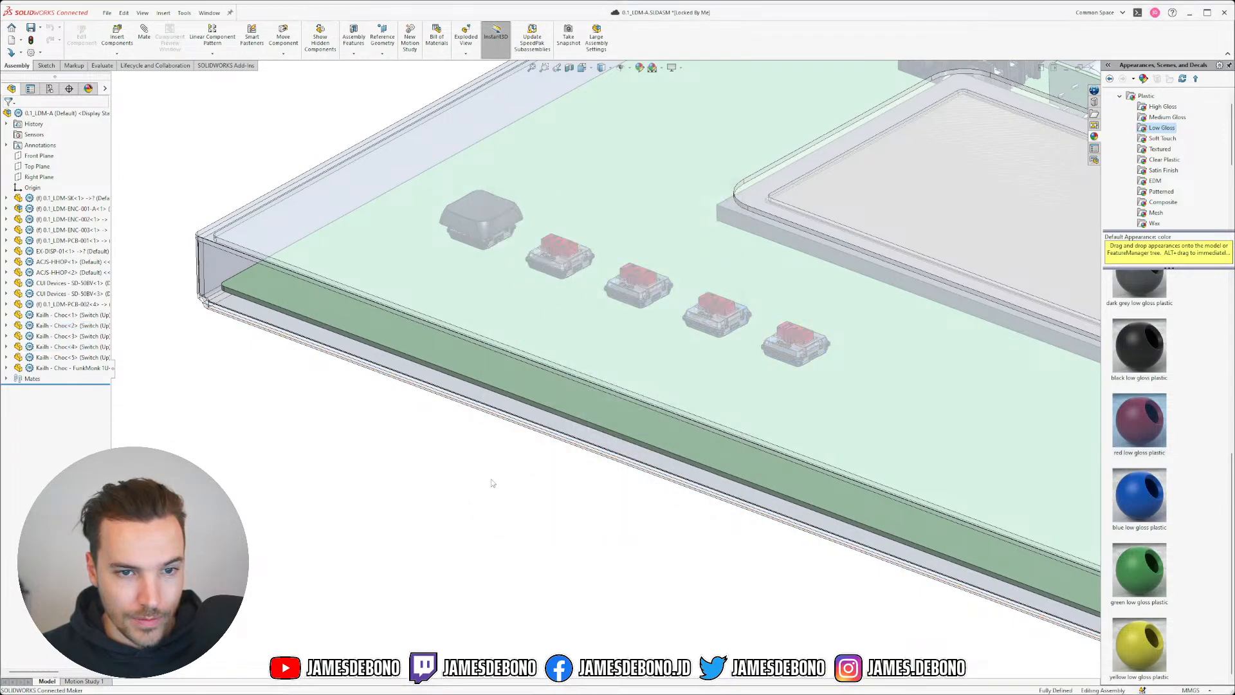
- Examine the row of red-stemmed switches inside the enclosure from several angles
scroll(655, 302, "up", 3)
scroll(652, 318, "down", 3)
mouse_move(623, 380)
middle_mouse_down()
mouse_move(640, 310)
mouse_move(605, 389)
middle_mouse_up()
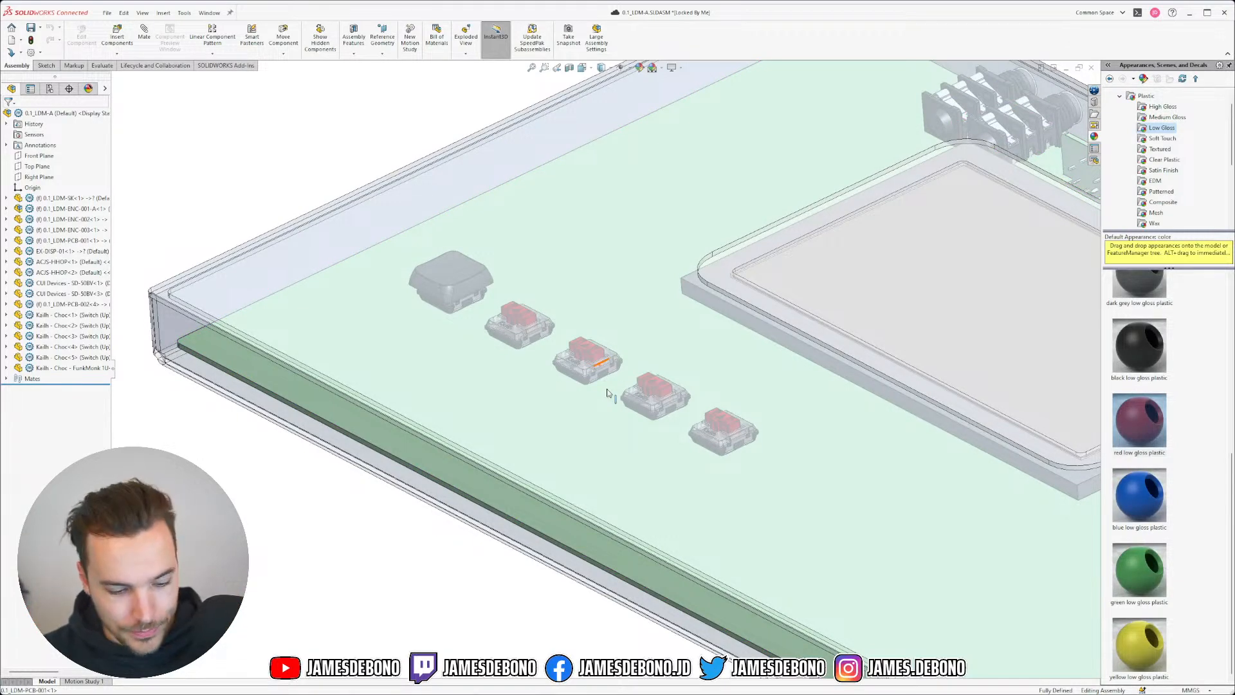
mouse_move(436, 441)
middle_mouse_down()
mouse_move(427, 405)
mouse_move(435, 425)
middle_mouse_up()
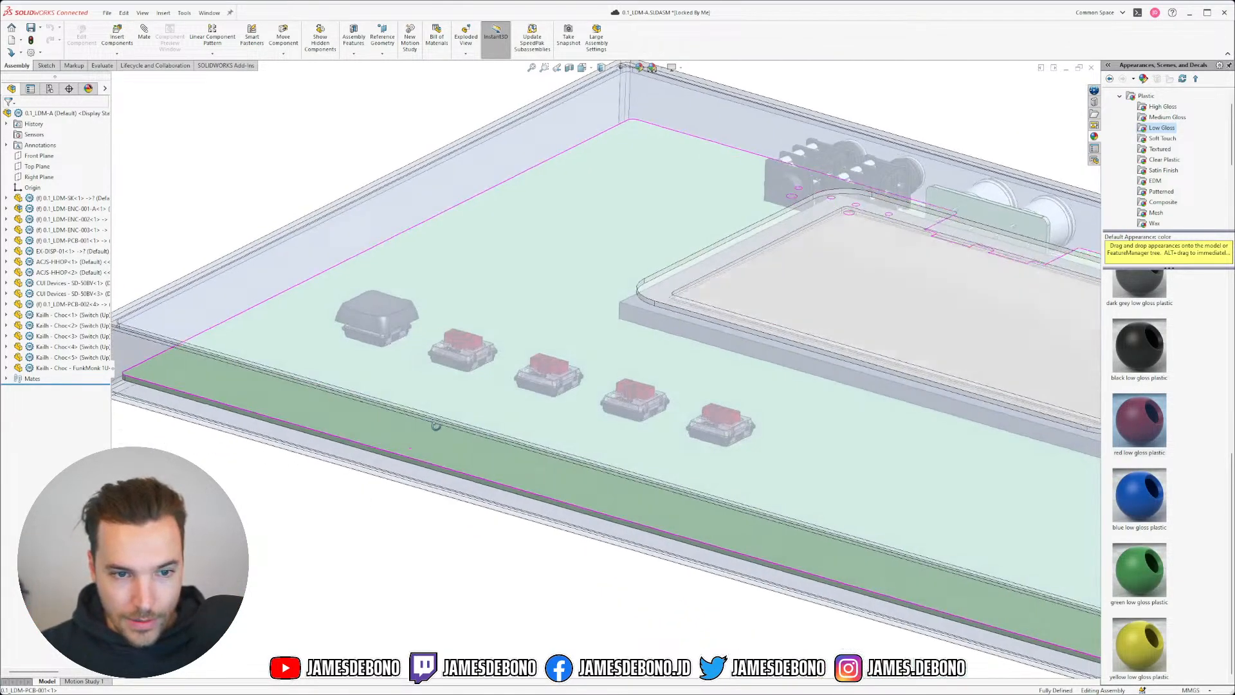
scroll(435, 426, "up", 2)
scroll(384, 328, "up", 3)
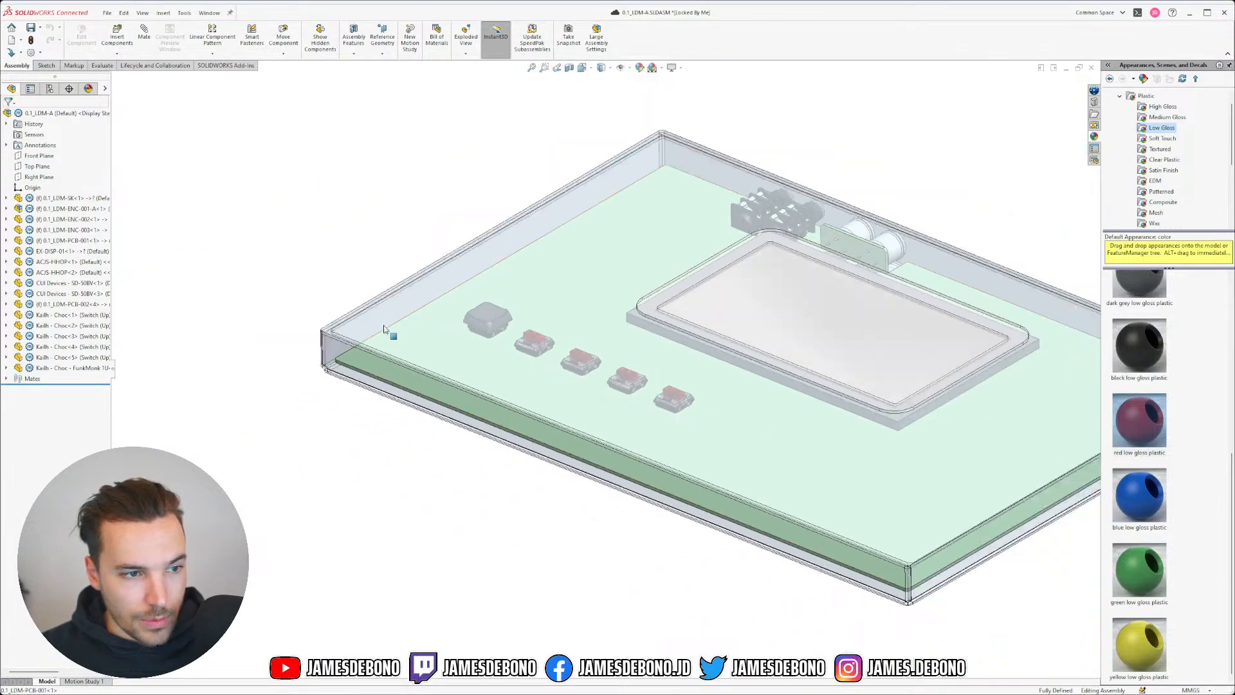
scroll(384, 329, "down", 2)
scroll(523, 336, "down", 3)
middle_click_drag(524, 337, 717, 306)
middle_click_drag(716, 325, 723, 278)
- Inspect the keycapped switch from the front and in angled views to check how the keycap sits on it
key("ctrl+1")
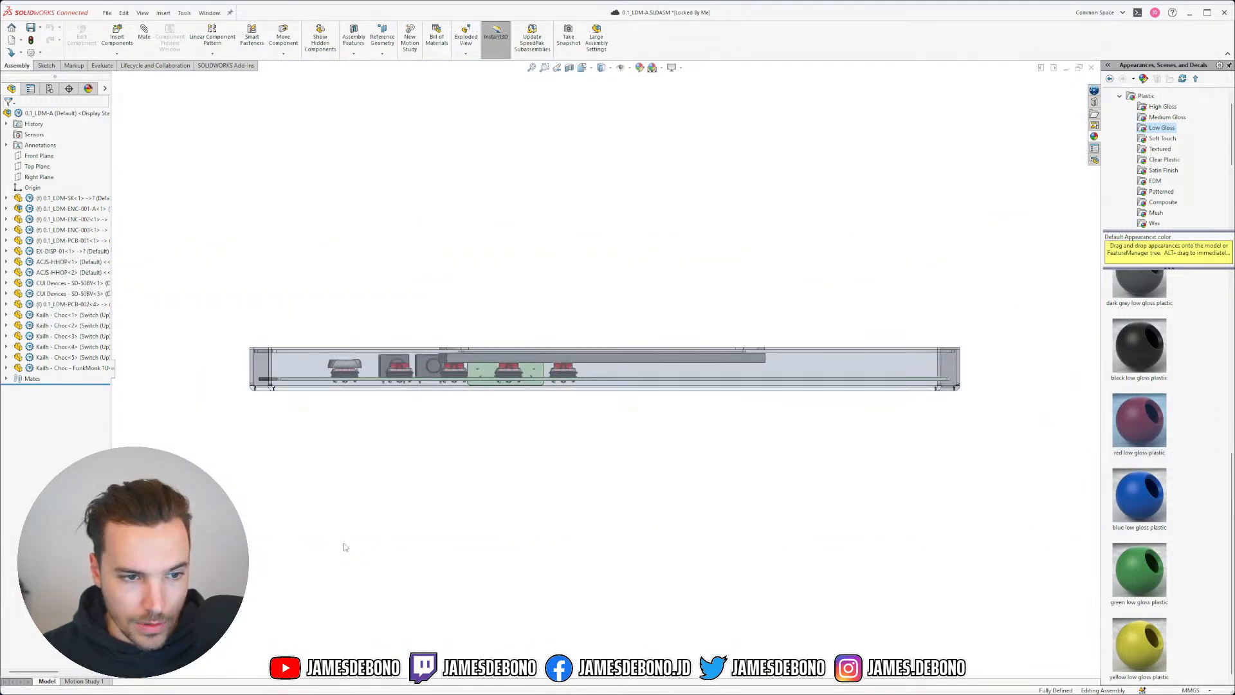
scroll(739, 380, "down", 8)
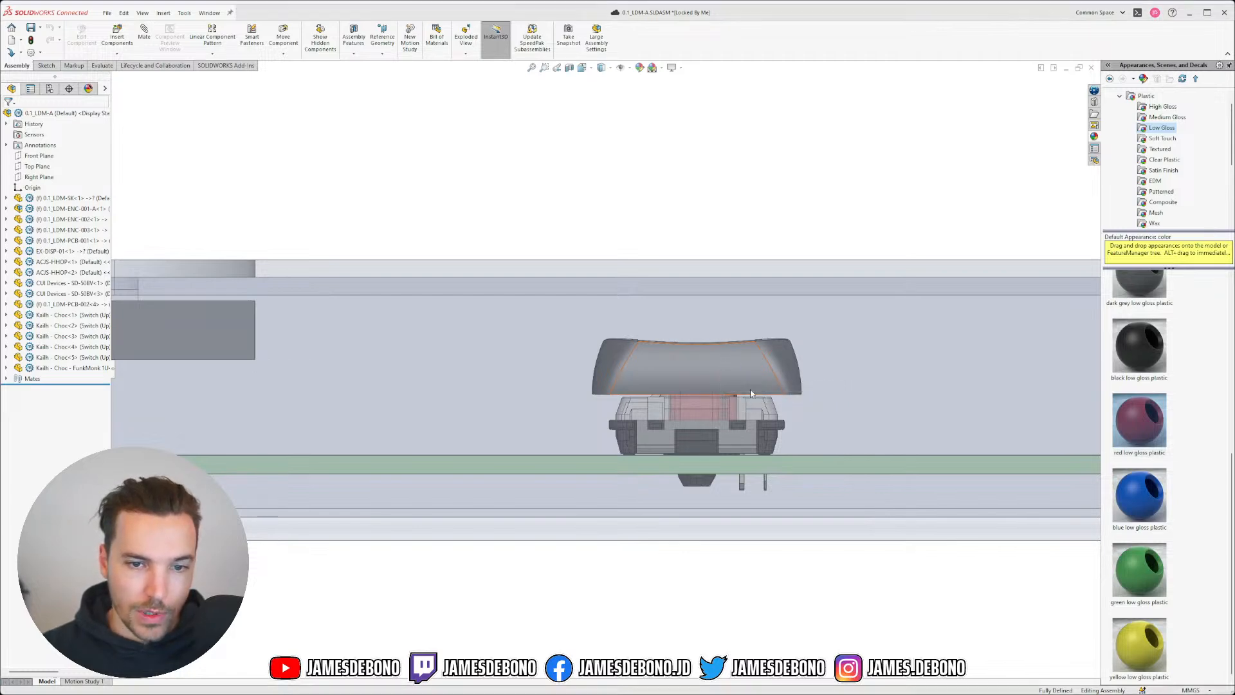
middle_click_drag(810, 436, 782, 486)
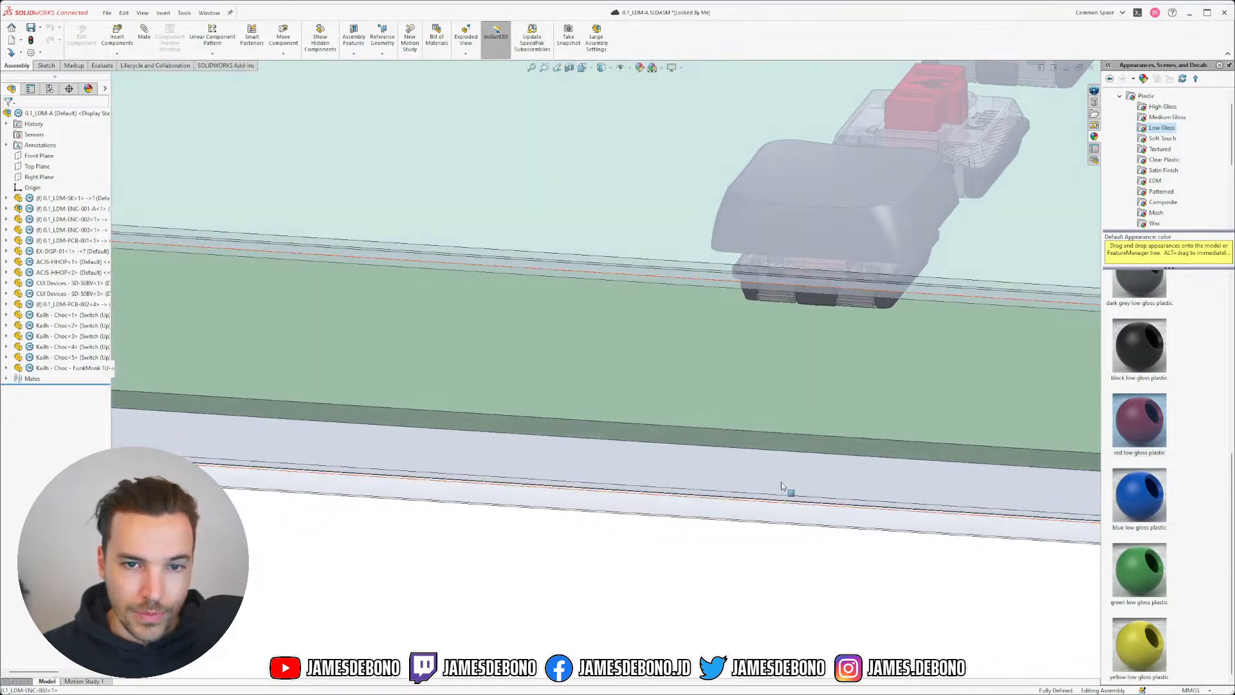
scroll(813, 369, "down", 2)
scroll(808, 364, "up", 5)
scroll(692, 304, "down", 4)
middle_click_drag(690, 304, 659, 343)
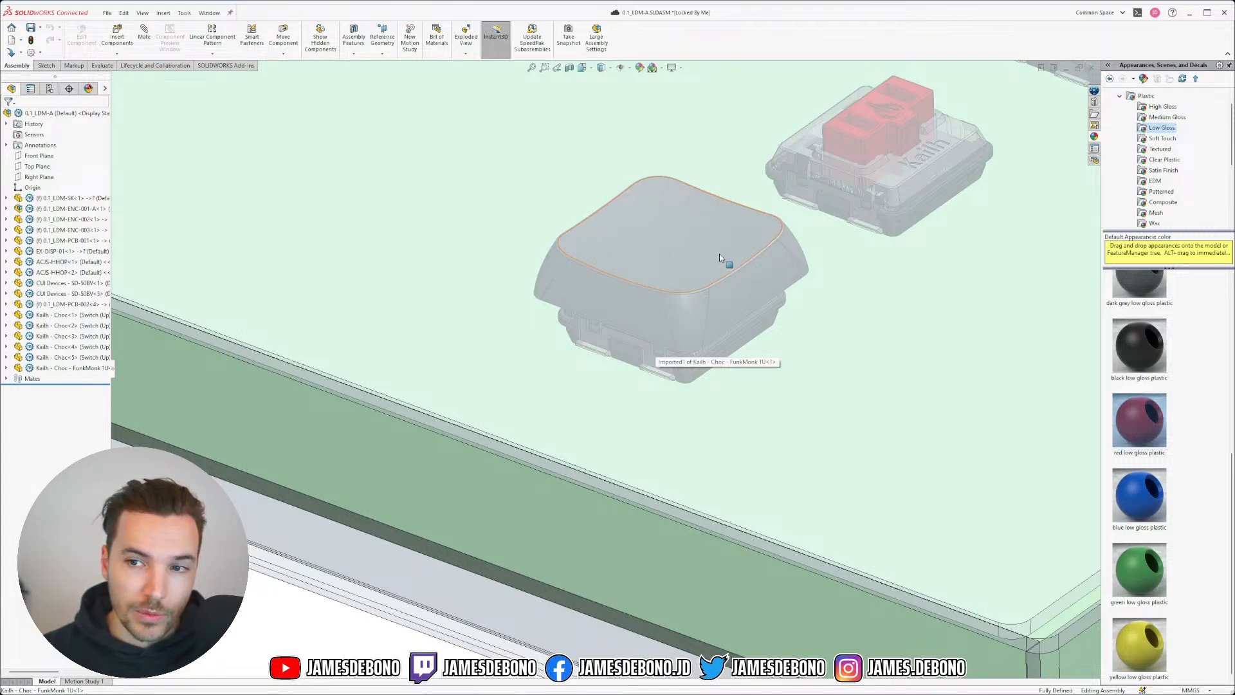
scroll(758, 251, "up", 4)
middle_click_drag(720, 239, 720, 435)
- Inspect the second Kailh Choc switch up close, including its red stem and the opening in its housing
scroll(686, 252, "down", 6)
scroll(720, 436, "down", 5)
scroll(722, 437, "up", 4)
scroll(612, 385, "down", 3)
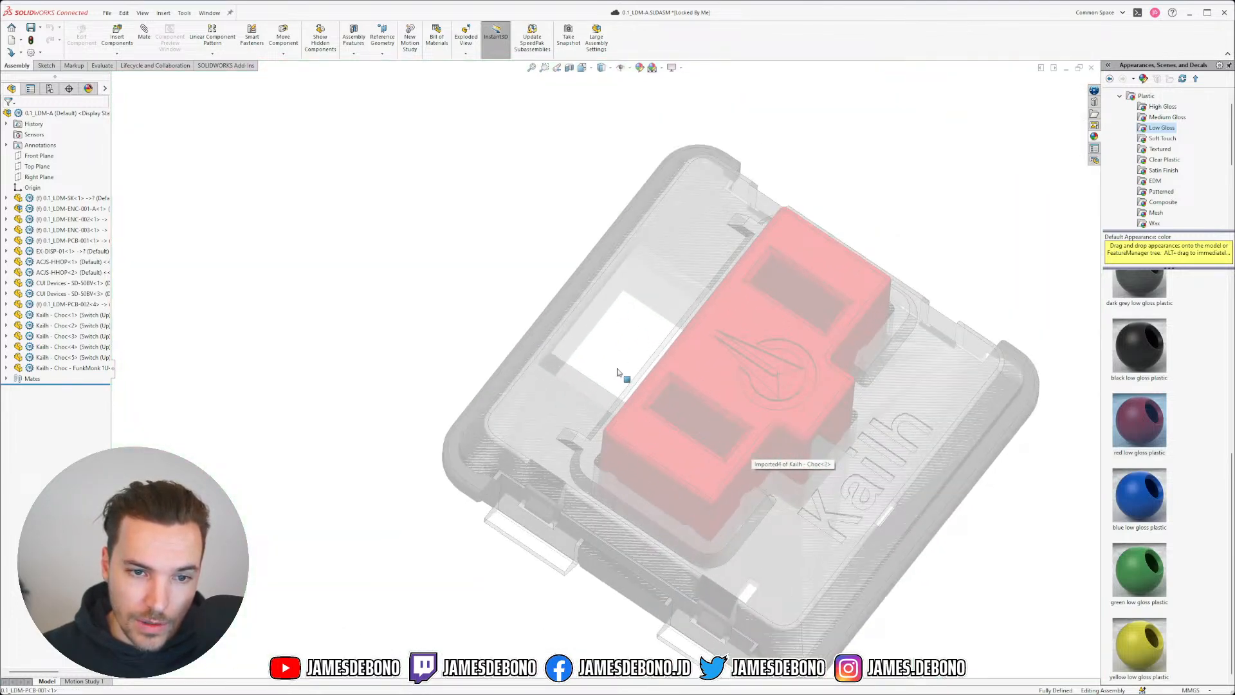
middle_click_drag(615, 380, 609, 408)
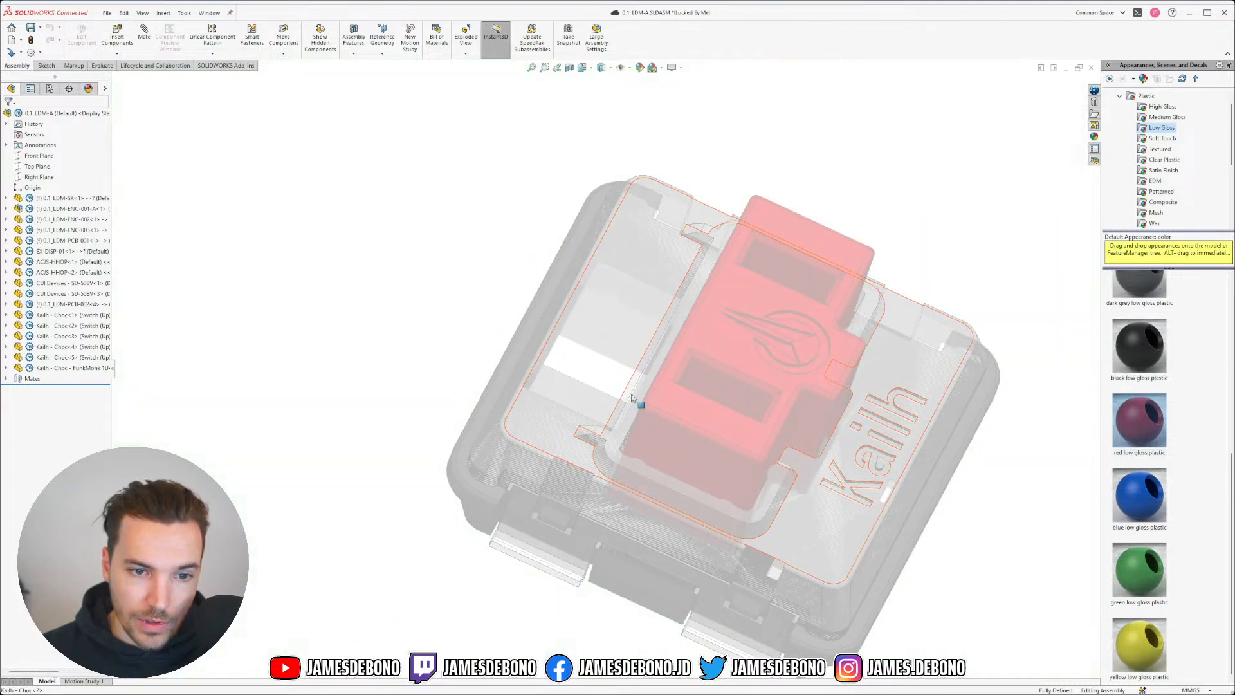
scroll(631, 398, "up", 5)
scroll(550, 472, "down", 4)
middle_click_drag(551, 472, 534, 418)
- Make the FunkMonk 1U keycap on the first switch transparent to expose the stem beneath it
scroll(669, 464, "up", 2)
mouse_move(623, 511)
middle_mouse_down()
mouse_move(662, 447)
mouse_move(626, 502)
middle_mouse_up()
left_click(577, 528)
scroll(578, 528, "up", 2)
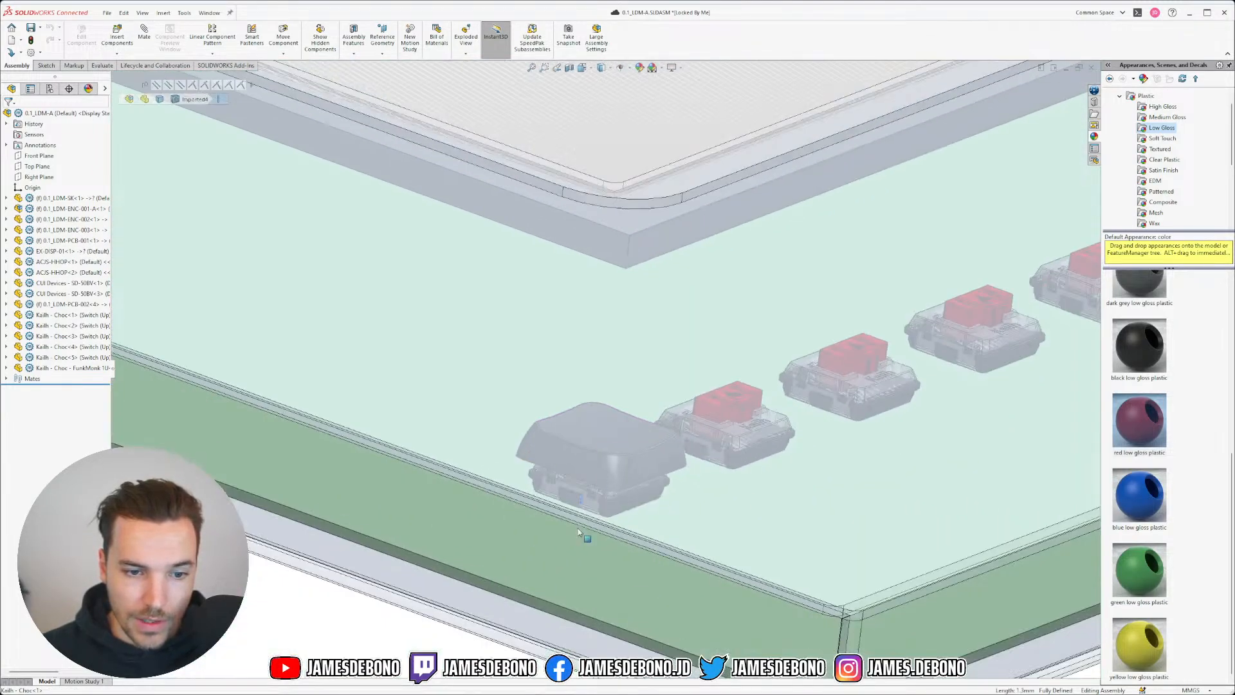
left_click(566, 462)
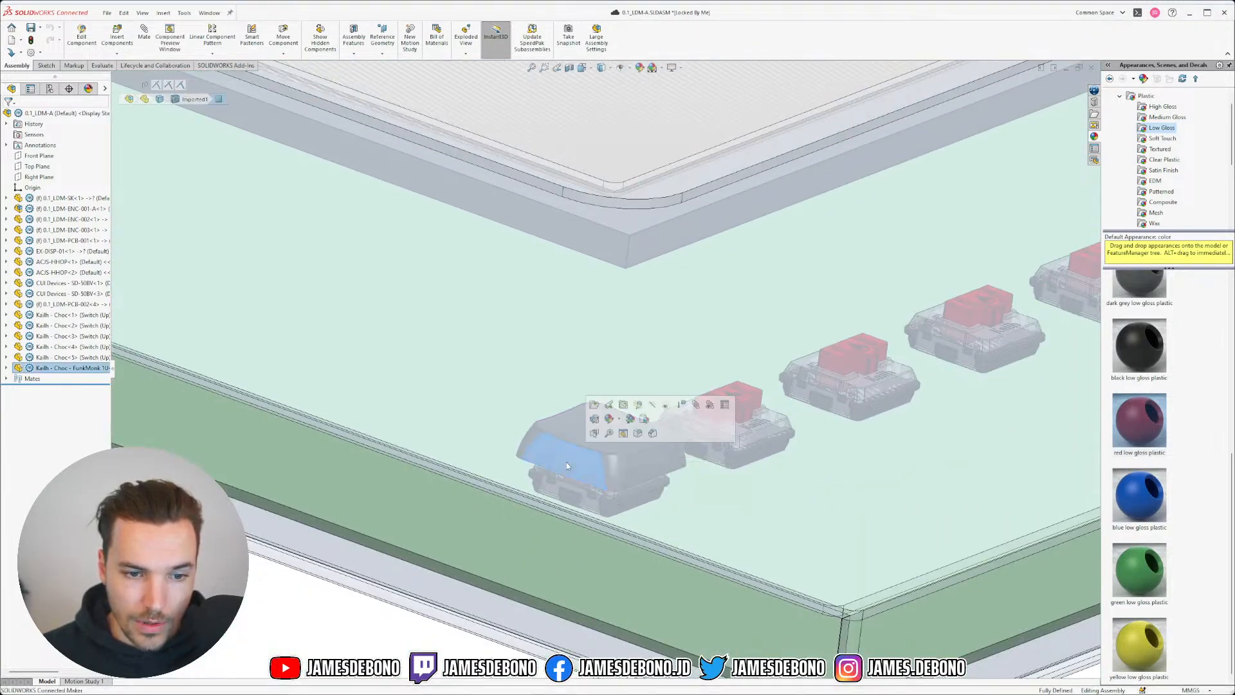
left_click(666, 404)
scroll(573, 496, "down", 5)
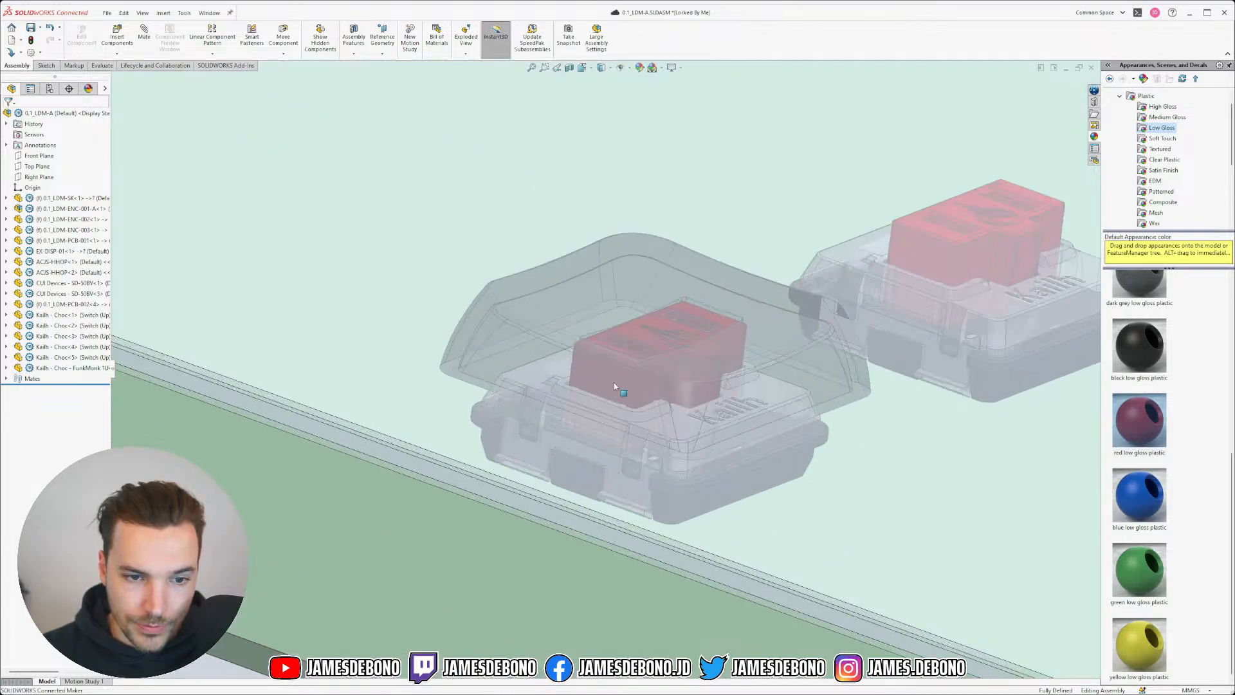
middle_click_drag(616, 370, 569, 373)
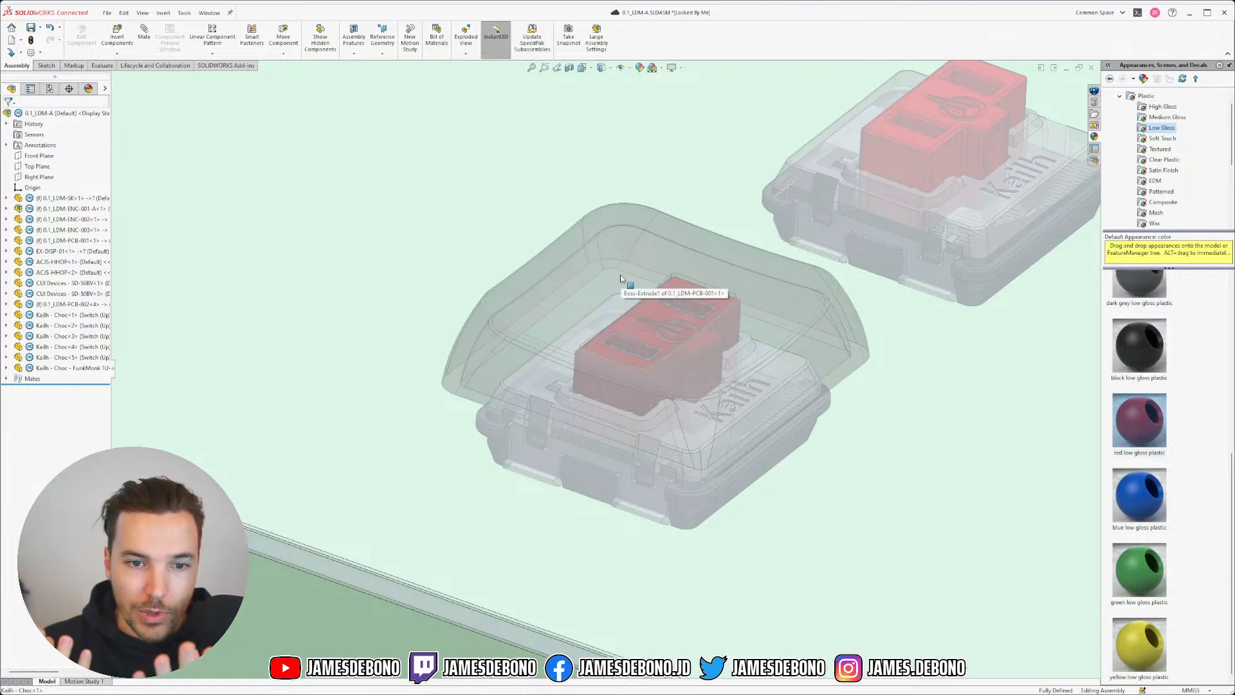
scroll(622, 278, "up", 3)
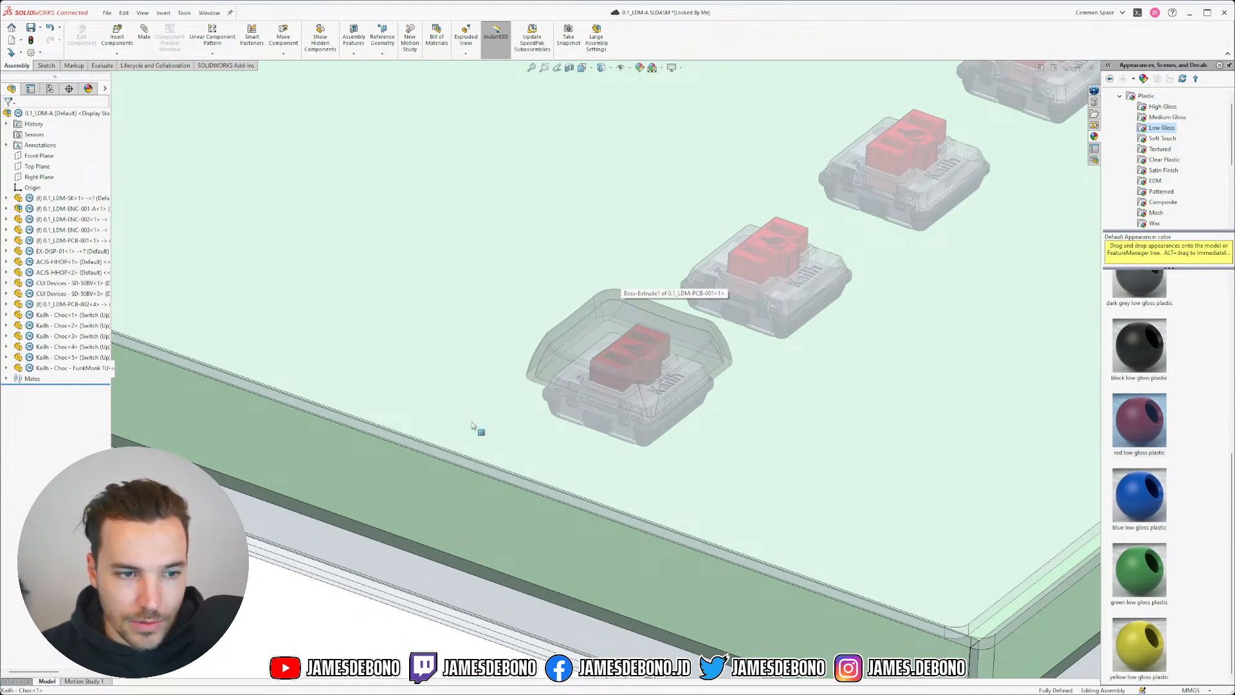
scroll(482, 463, "up", 2)
scroll(461, 557, "down", 5)
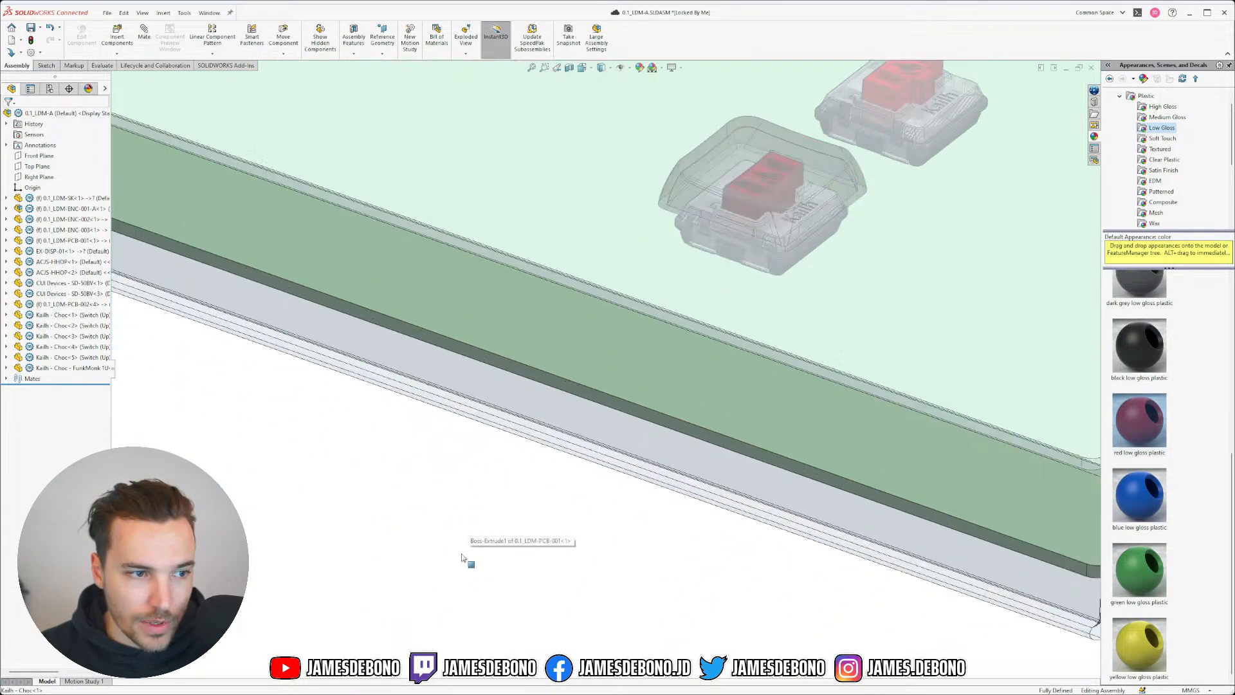
- Delete the FunkMonk 1U keycap from the assembly together with its dependent mates
left_click(80, 368)
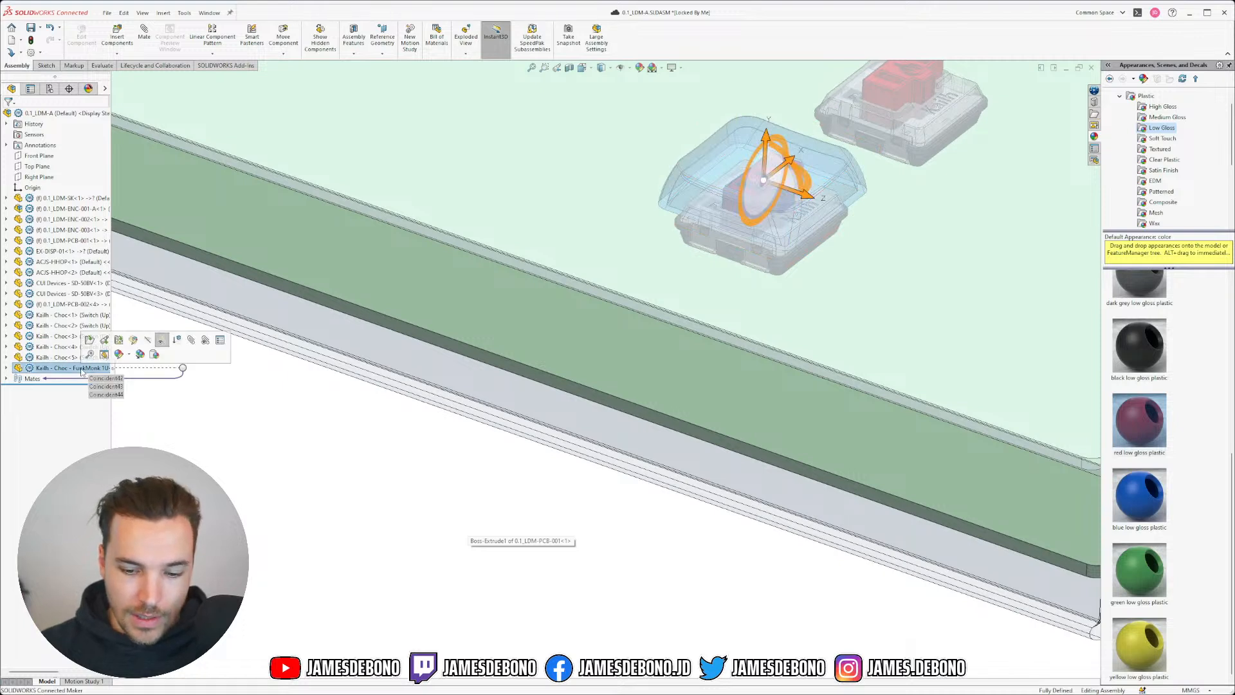
key("Delete")
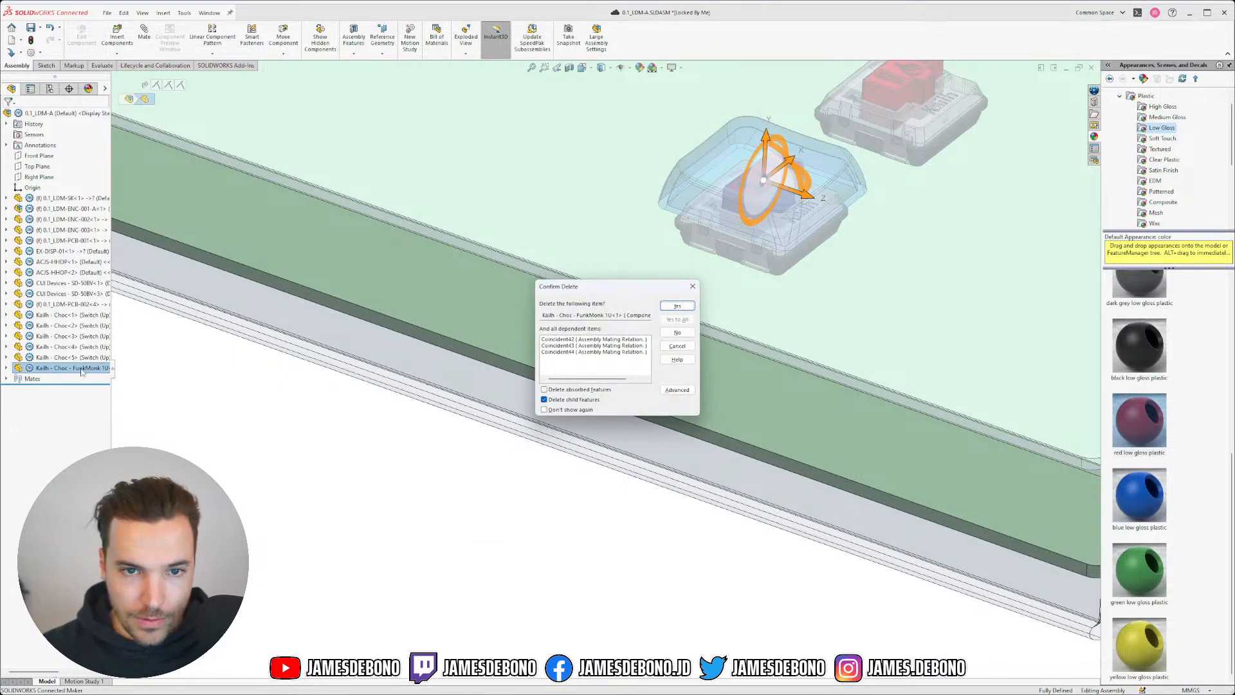
left_click(675, 307)
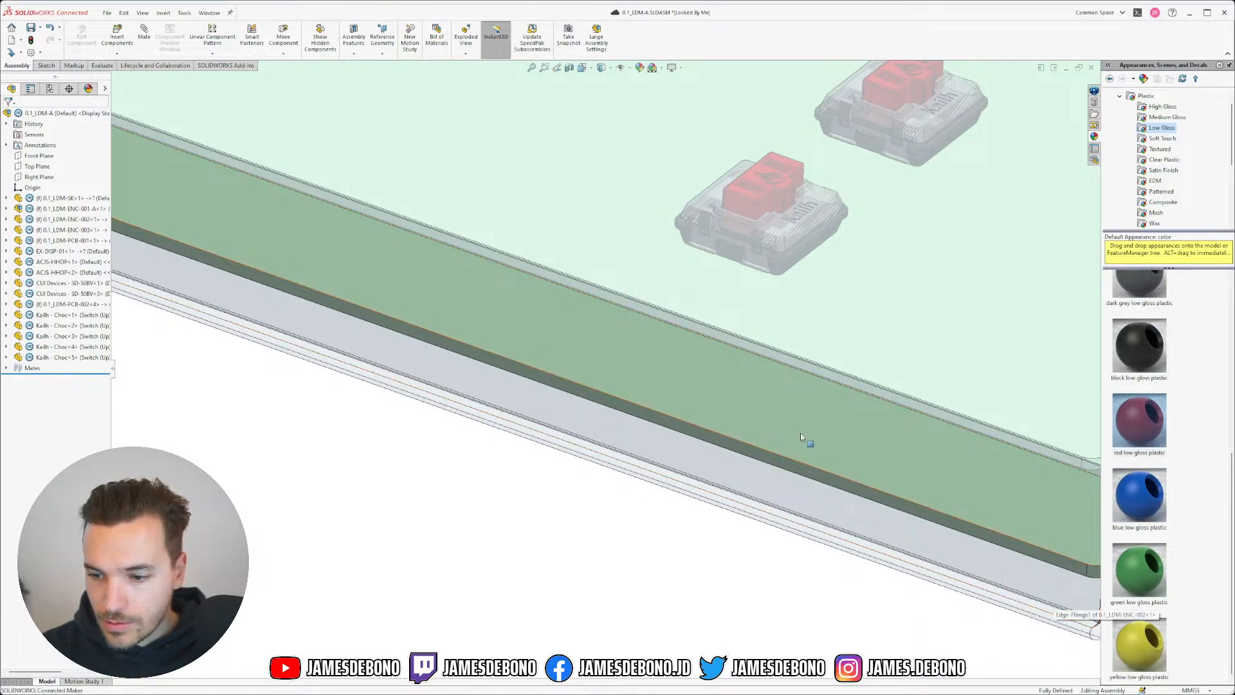
- Save the 0.1_LDM-A assembly and all of its modified referenced documents
scroll(741, 158, "up", 5)
scroll(651, 199, "up", 5)
middle_click_drag(551, 317, 629, 404)
key("ctrl+s")
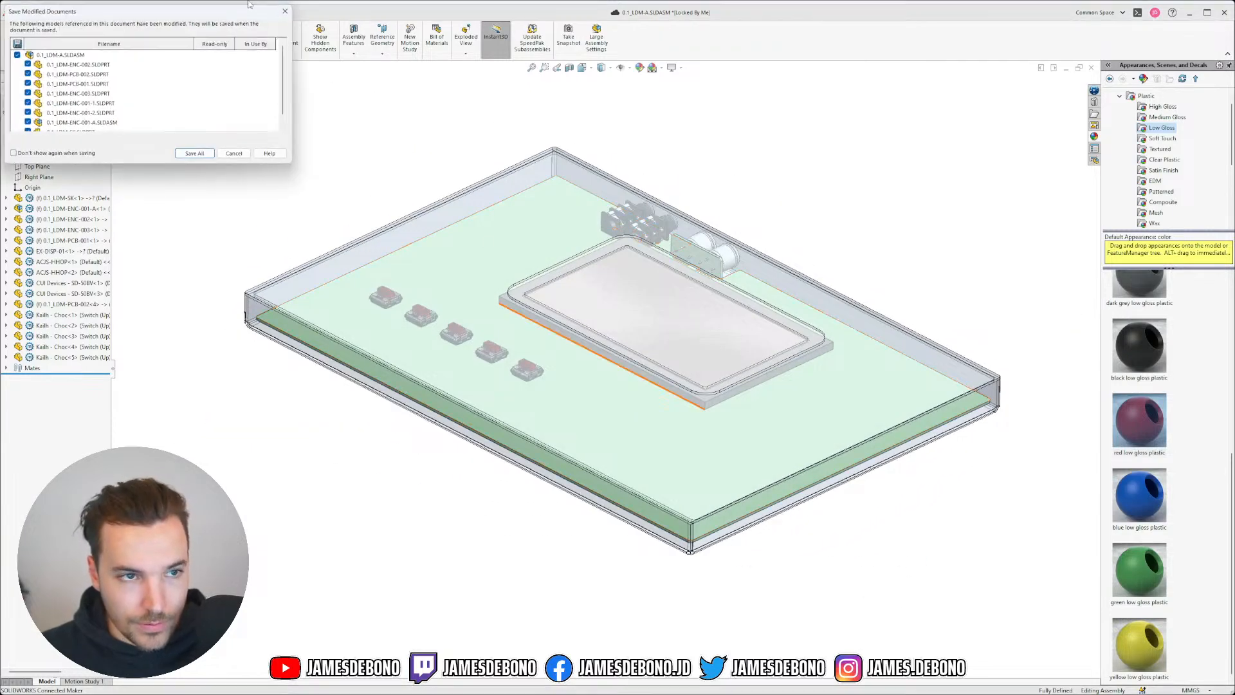
left_click(199, 154)
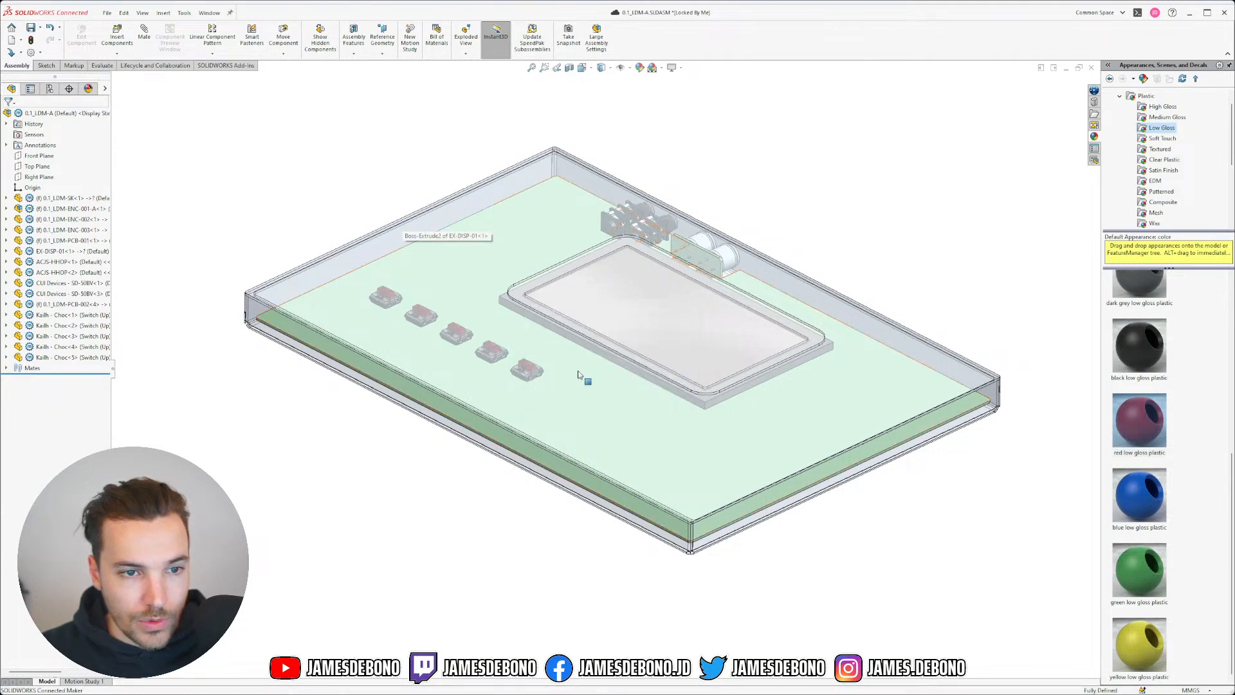
- Switch to the 0.1_LDM-SK skeleton part and open its _Keycaps sketch for editing
mouse_move(579, 387)
middle_mouse_down()
mouse_move(580, 360)
mouse_move(596, 383)
middle_mouse_up()
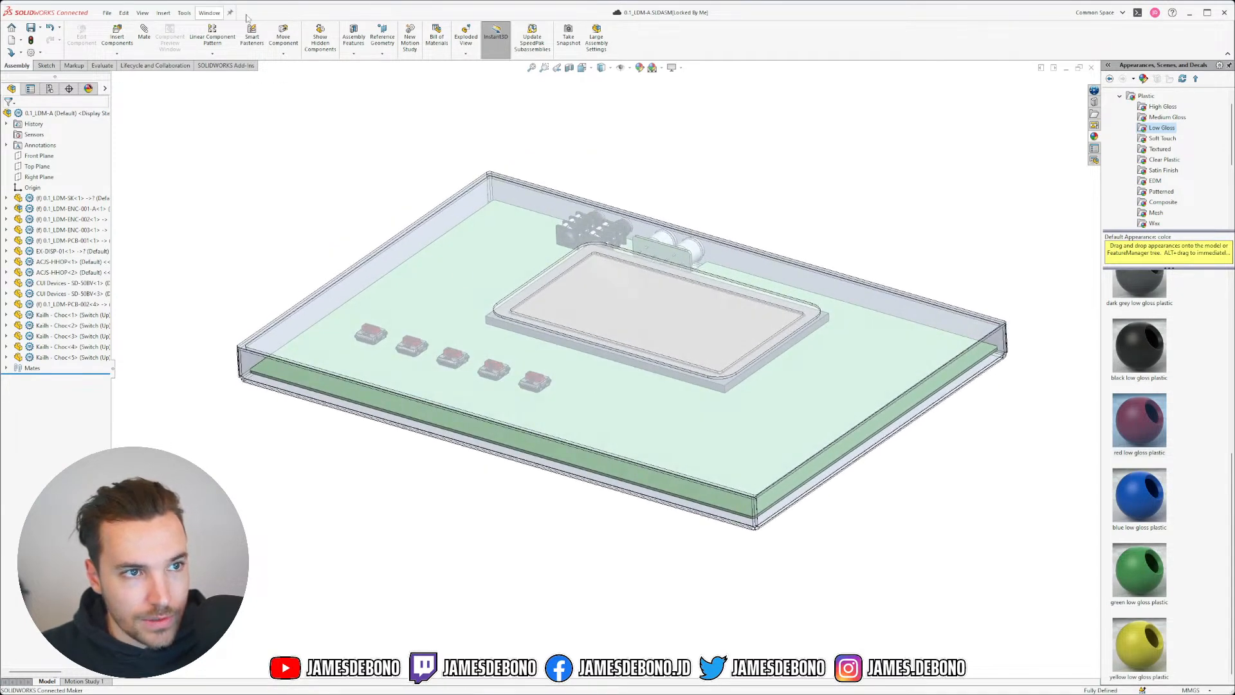
left_click(221, 14)
left_click(260, 115)
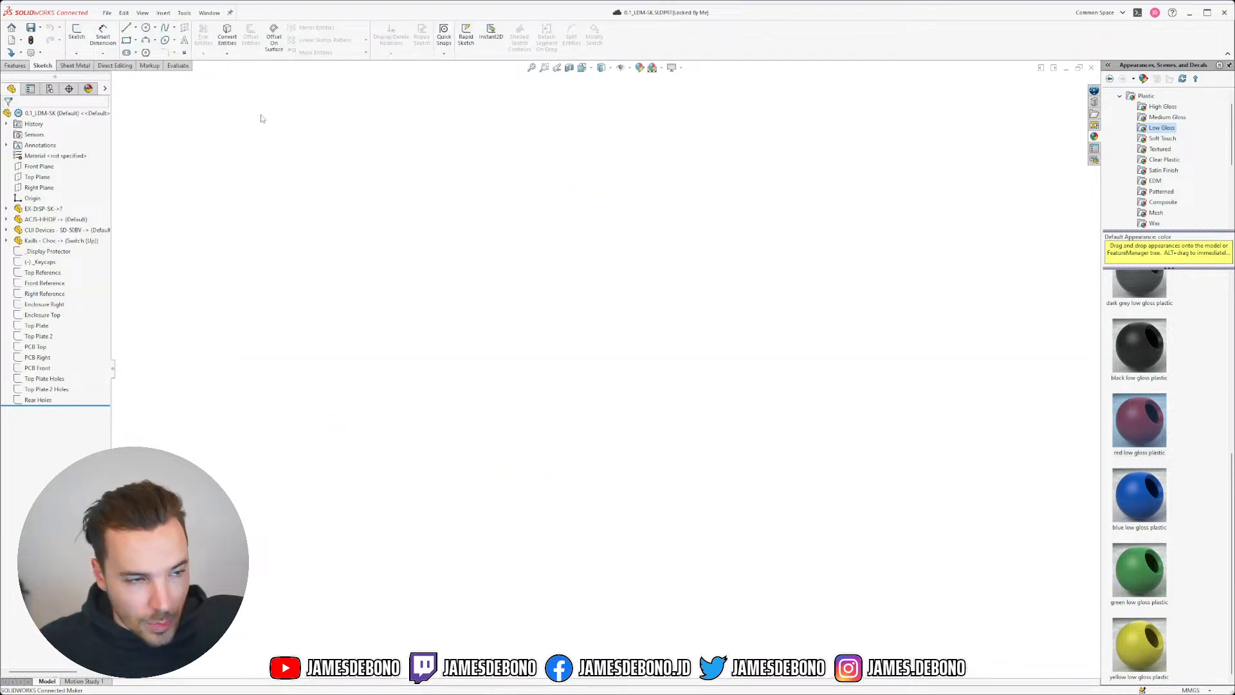
left_click(43, 263)
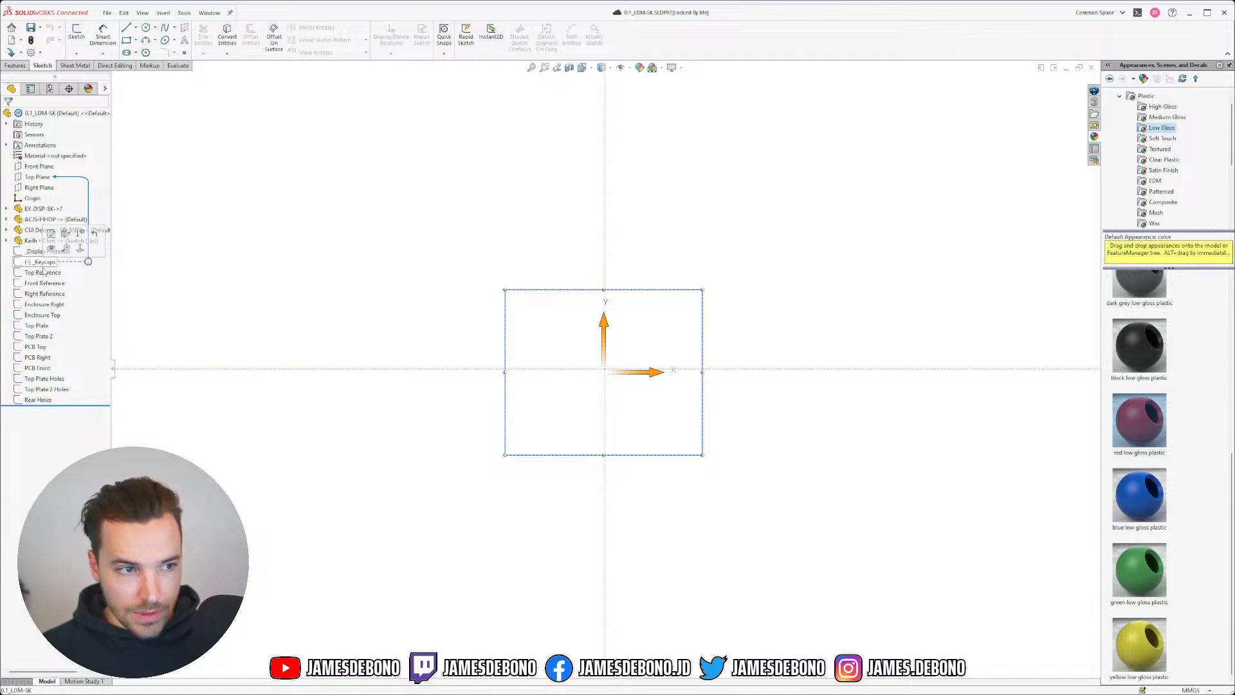
left_click(53, 235)
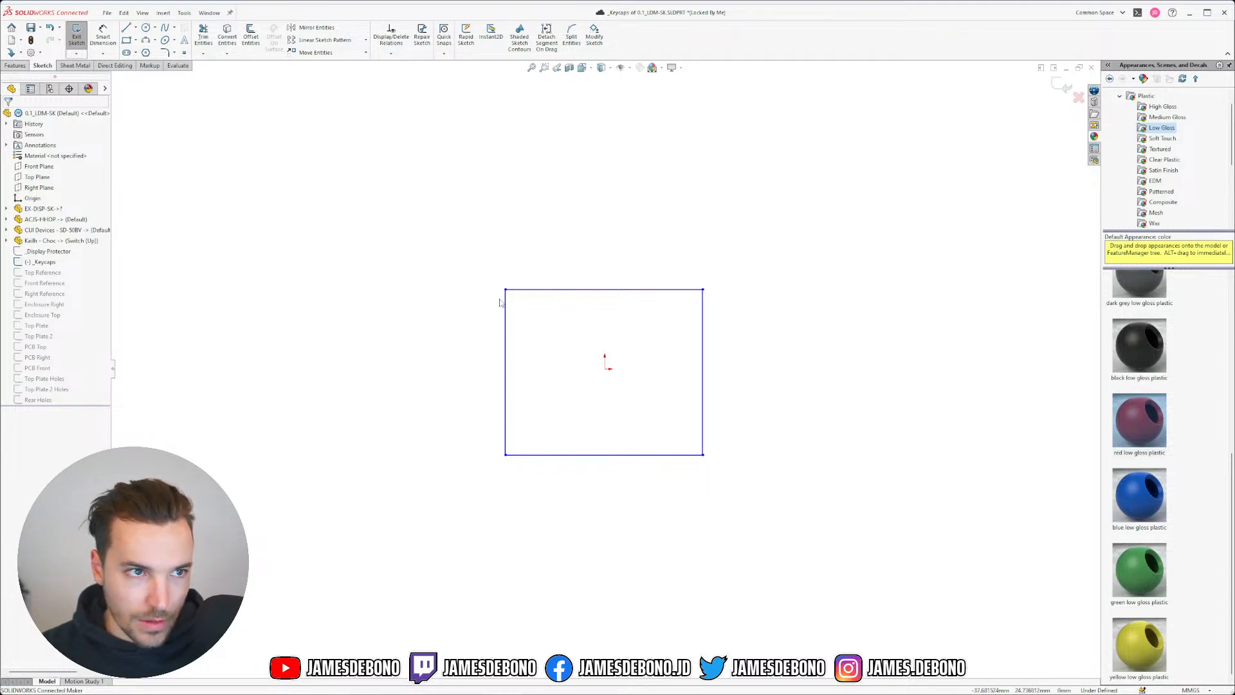
- Sketch a three-point arc across the rectangle's upper-left corner and attach its loose endpoint to the top edge
left_click(146, 40)
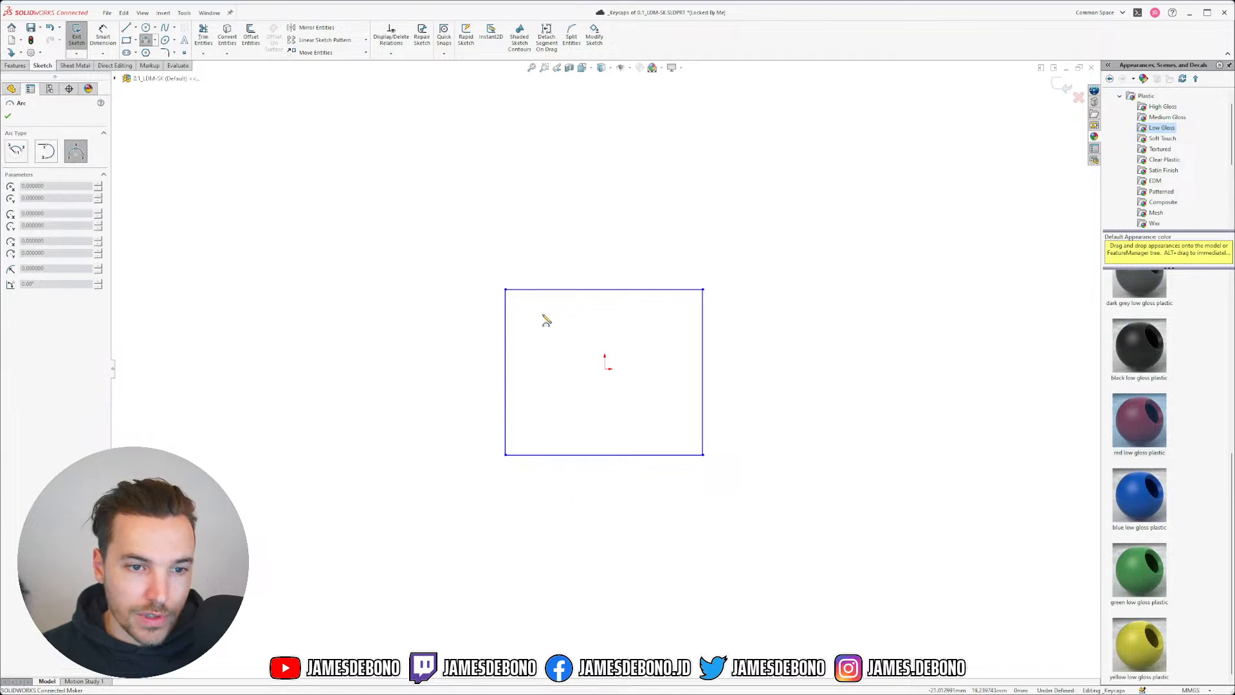
left_click(506, 311)
left_click(526, 287)
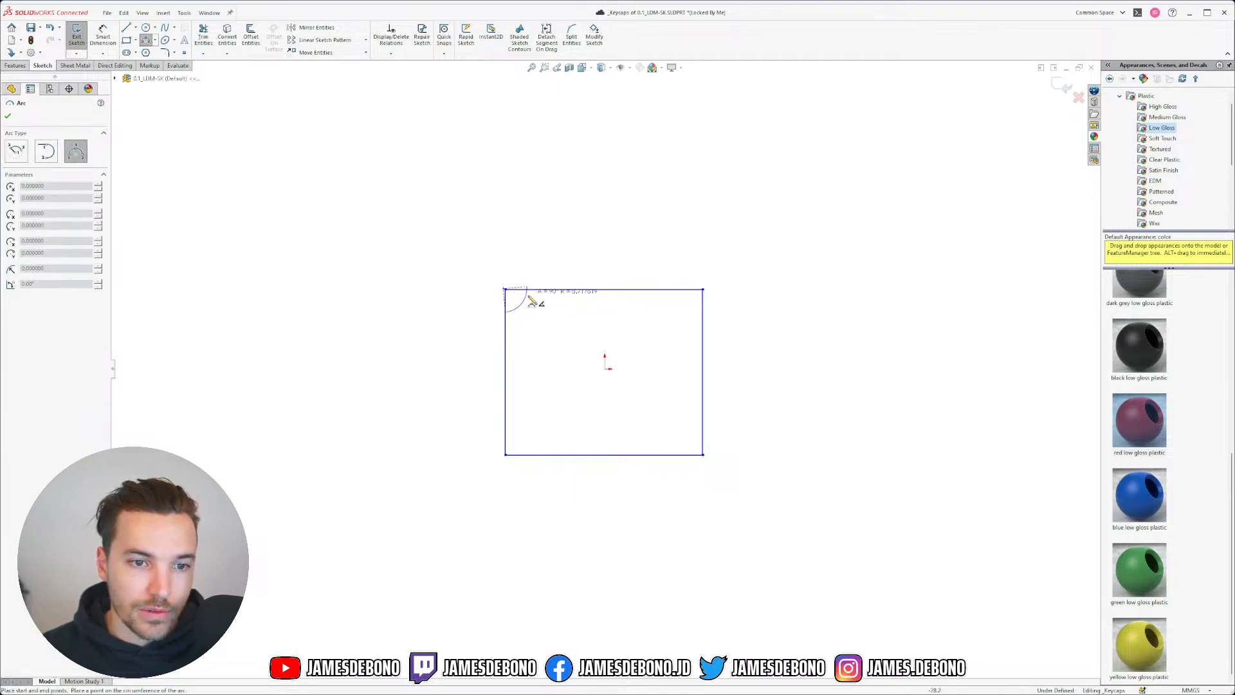
left_click(514, 296)
key("Escape")
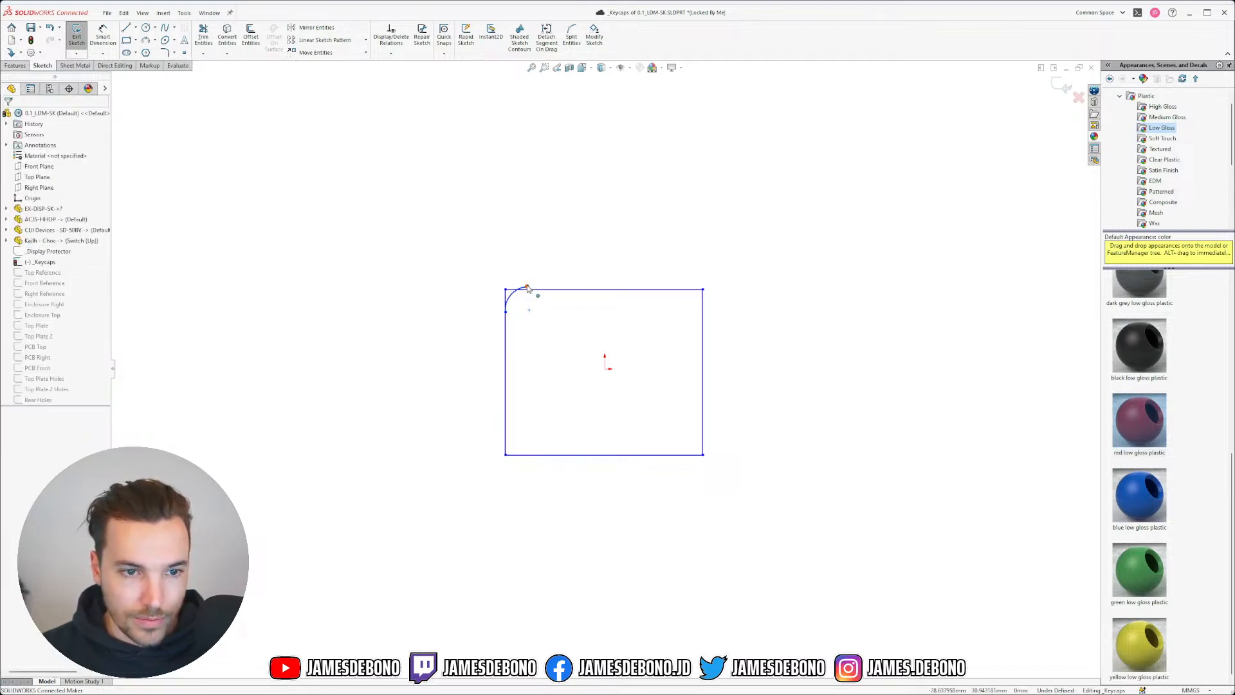
left_click_drag(527, 287, 527, 290)
left_click(553, 315)
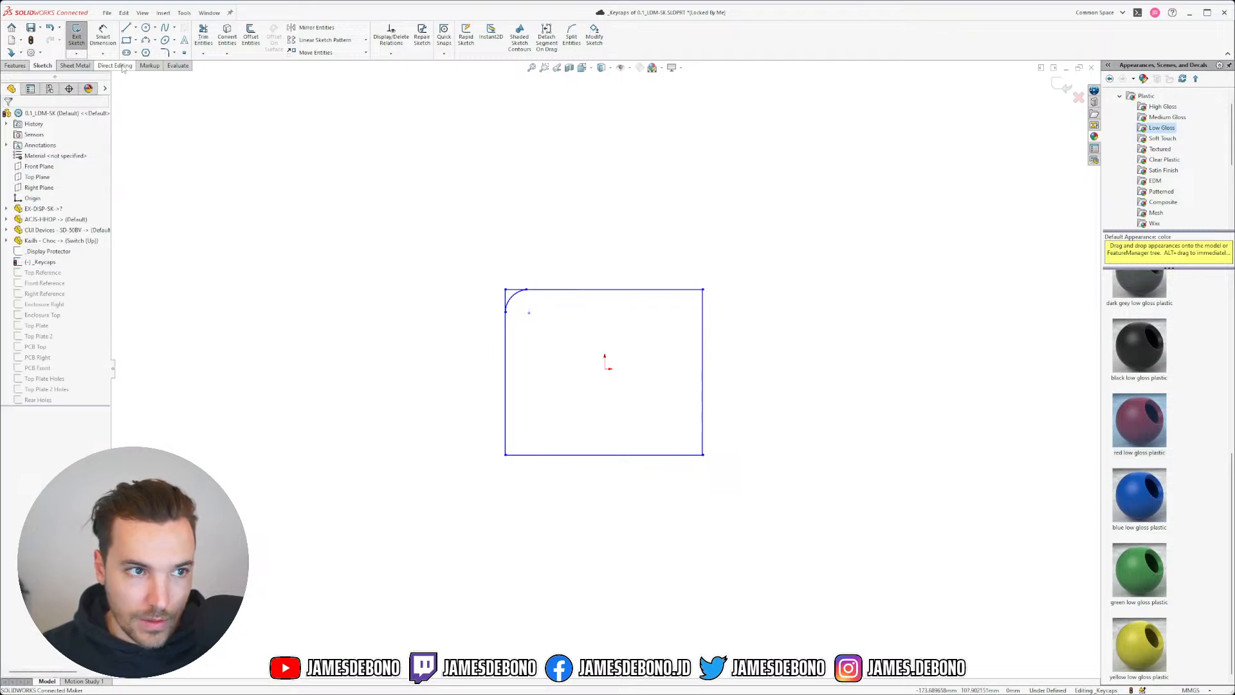
- Sketch three-point arcs across the rectangle's upper-right and lower-right corners, attaching the lower arc's loose endpoint to the bottom edge
left_click(146, 40)
left_click(676, 290)
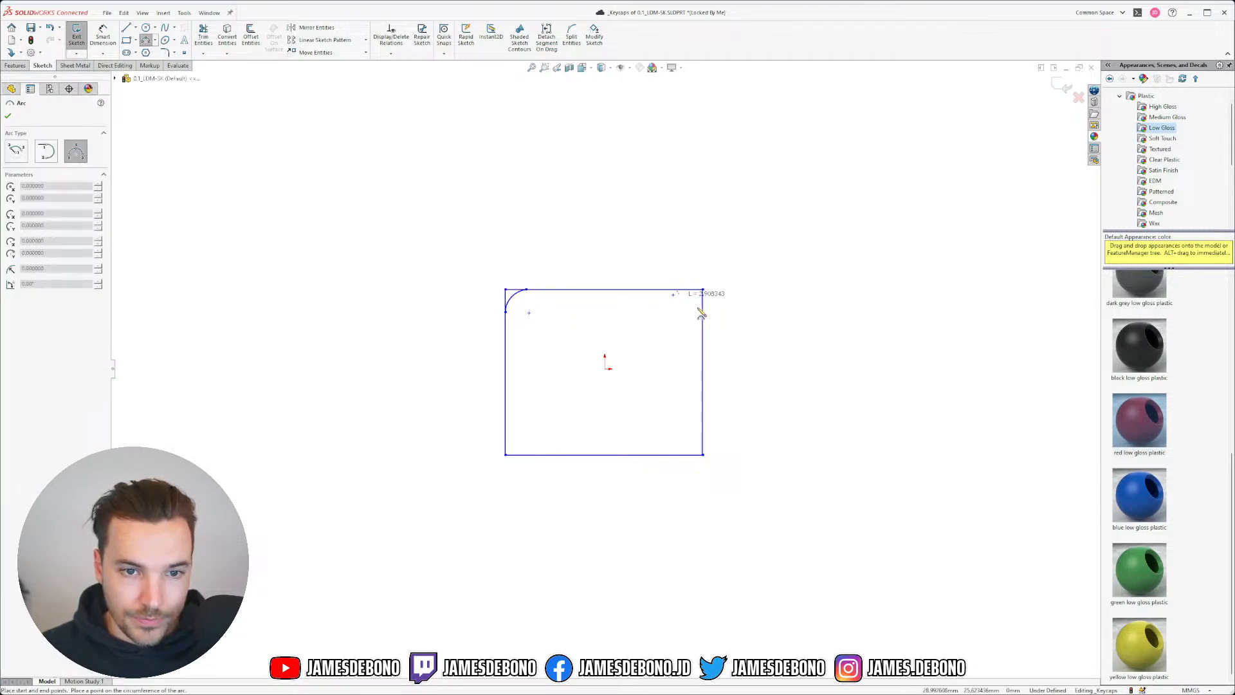
left_click(702, 320)
left_click(701, 308)
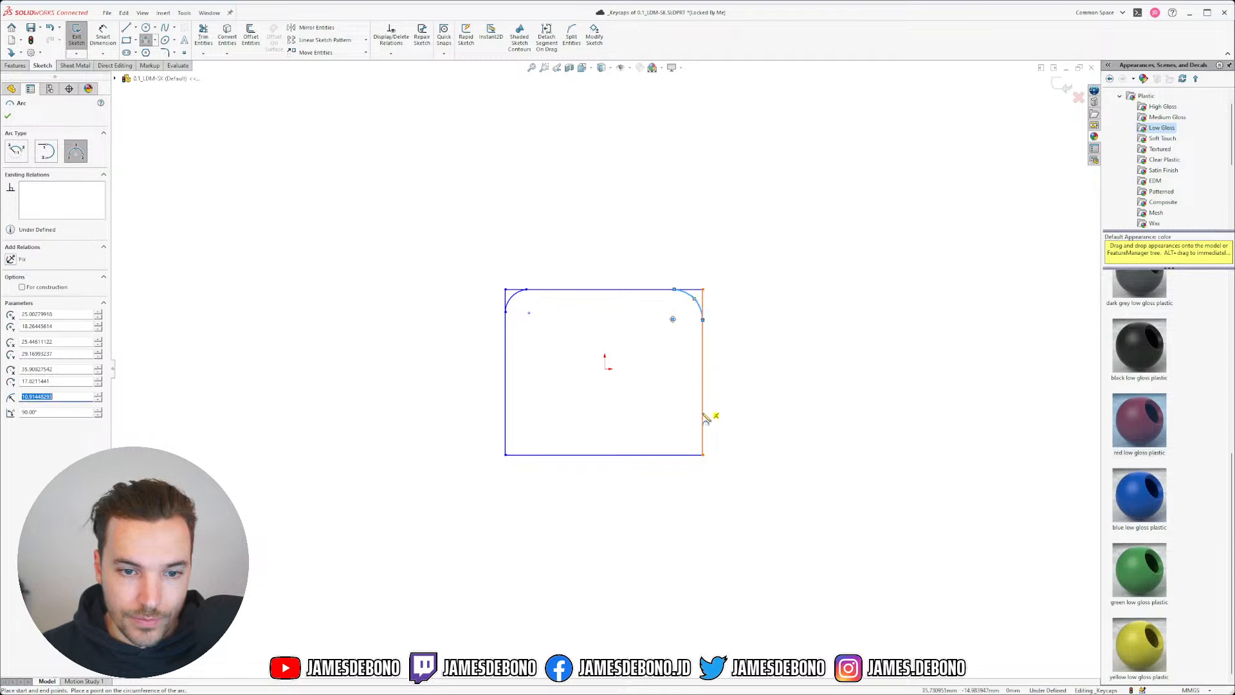
left_click(702, 425)
left_click(674, 454)
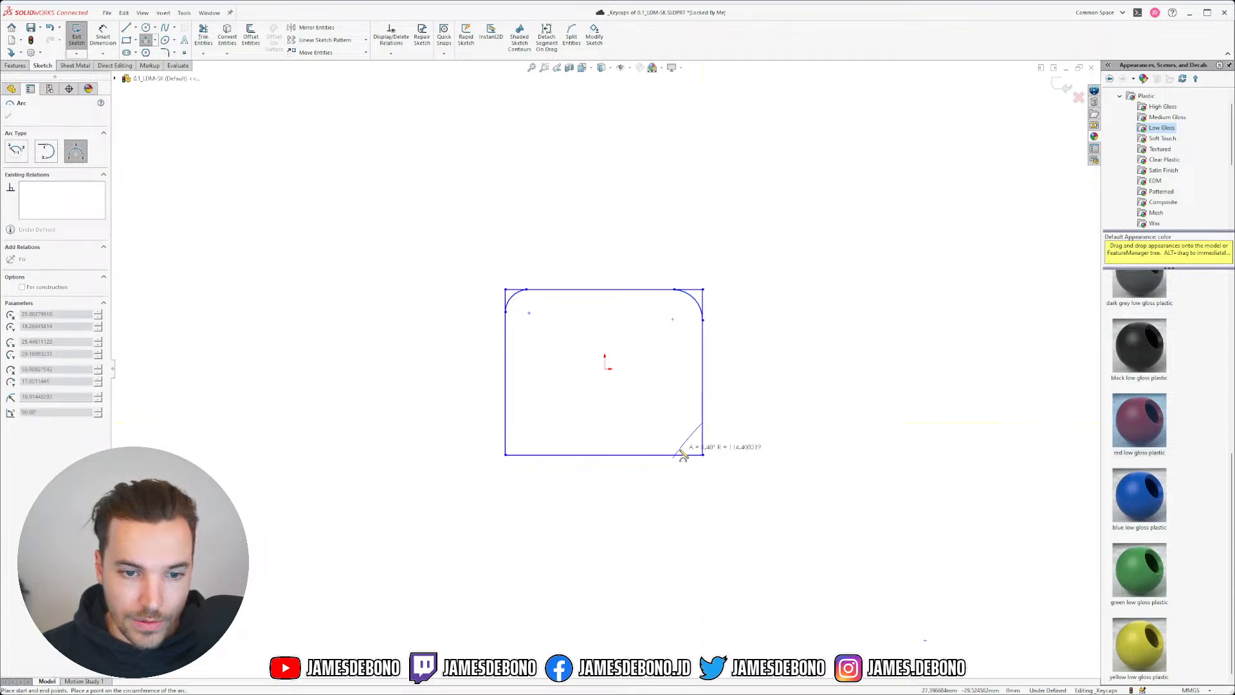
left_click(692, 448)
key("Escape")
left_click(668, 455)
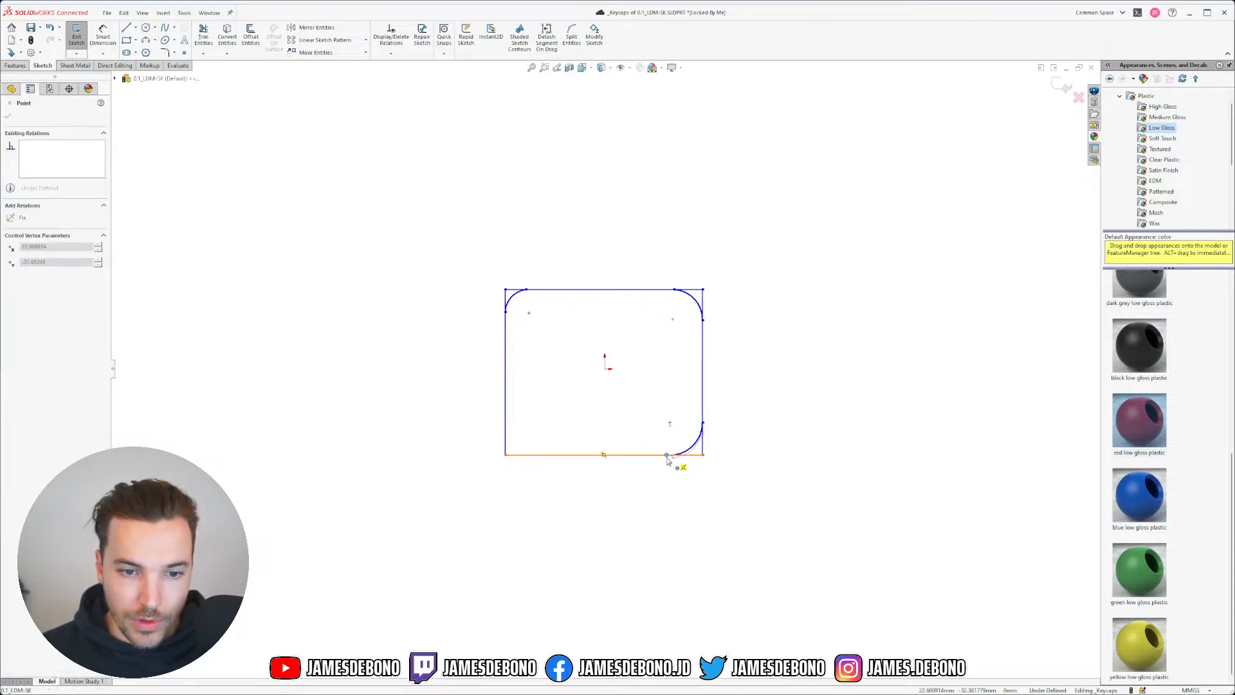
left_click_drag(663, 456, 664, 455)
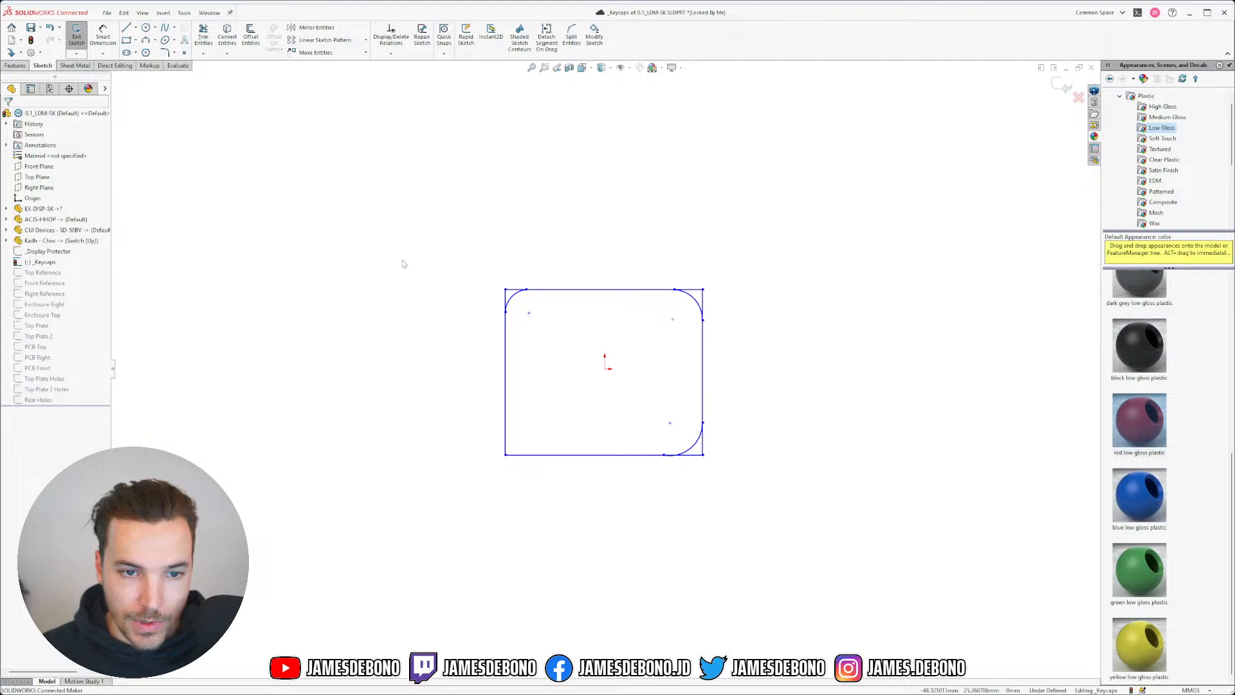
- Sketch a three-point arc across the rectangle's lower-left corner, joining the left and bottom edges
left_click(147, 40)
left_click(505, 422)
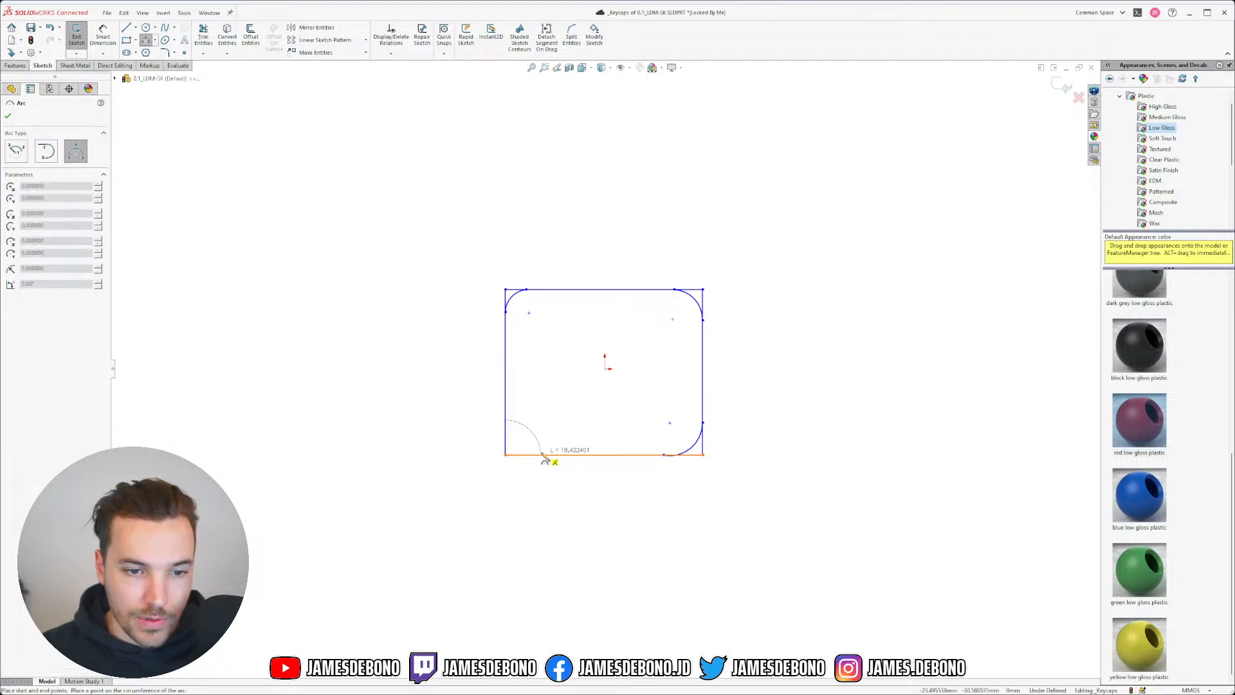
left_click(541, 455)
left_click(516, 444)
key("Escape")
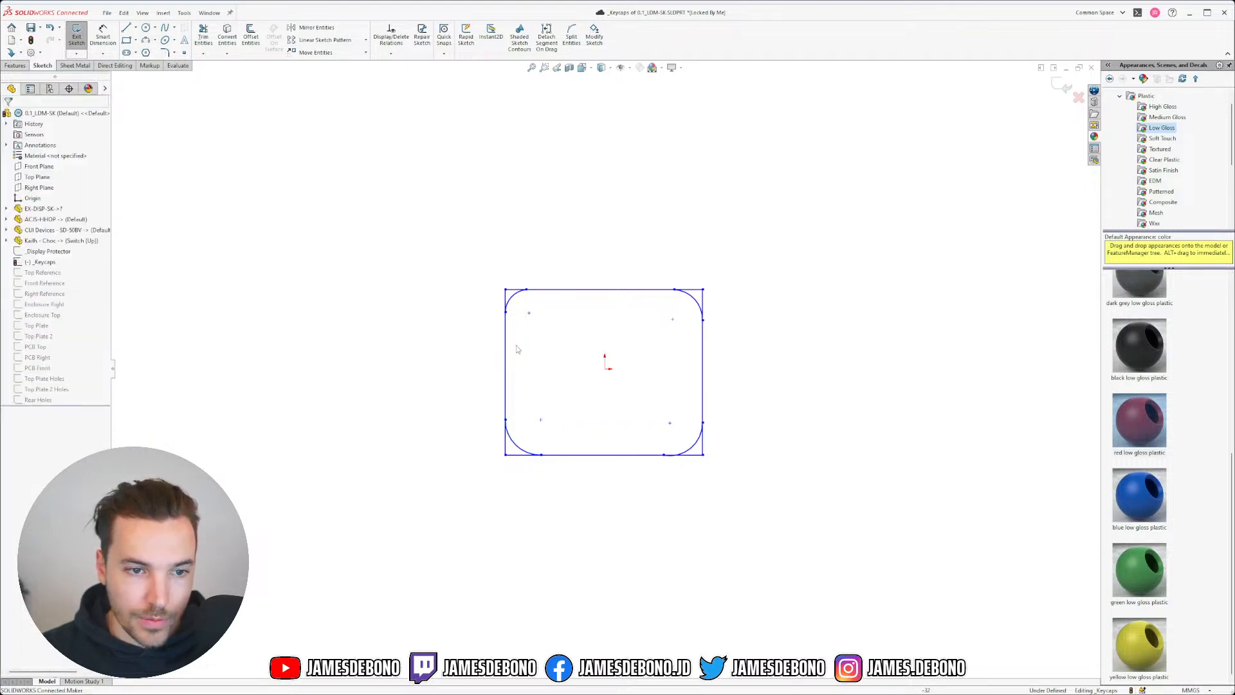
- Make the two upper corner arcs tangent to their adjoining rectangle edges
left_click_drag(515, 339, 518, 281)
left_click(514, 263)
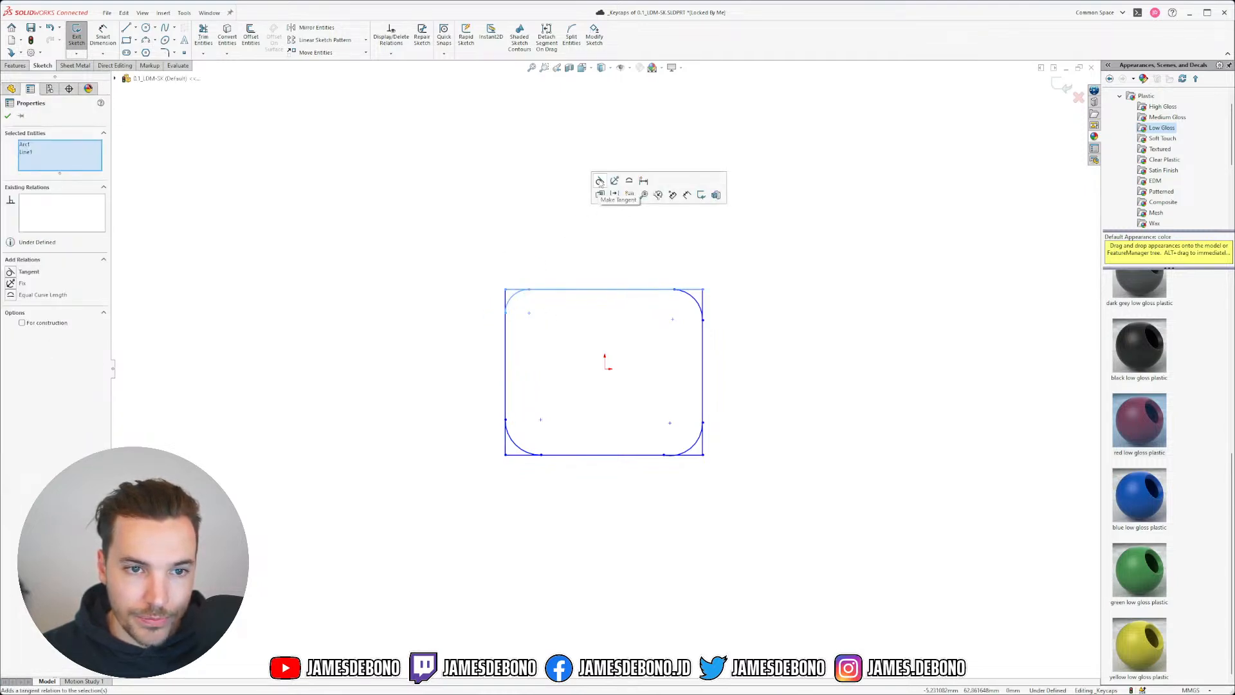
left_click(600, 182)
left_click_drag(681, 264, 660, 302)
left_click(717, 212)
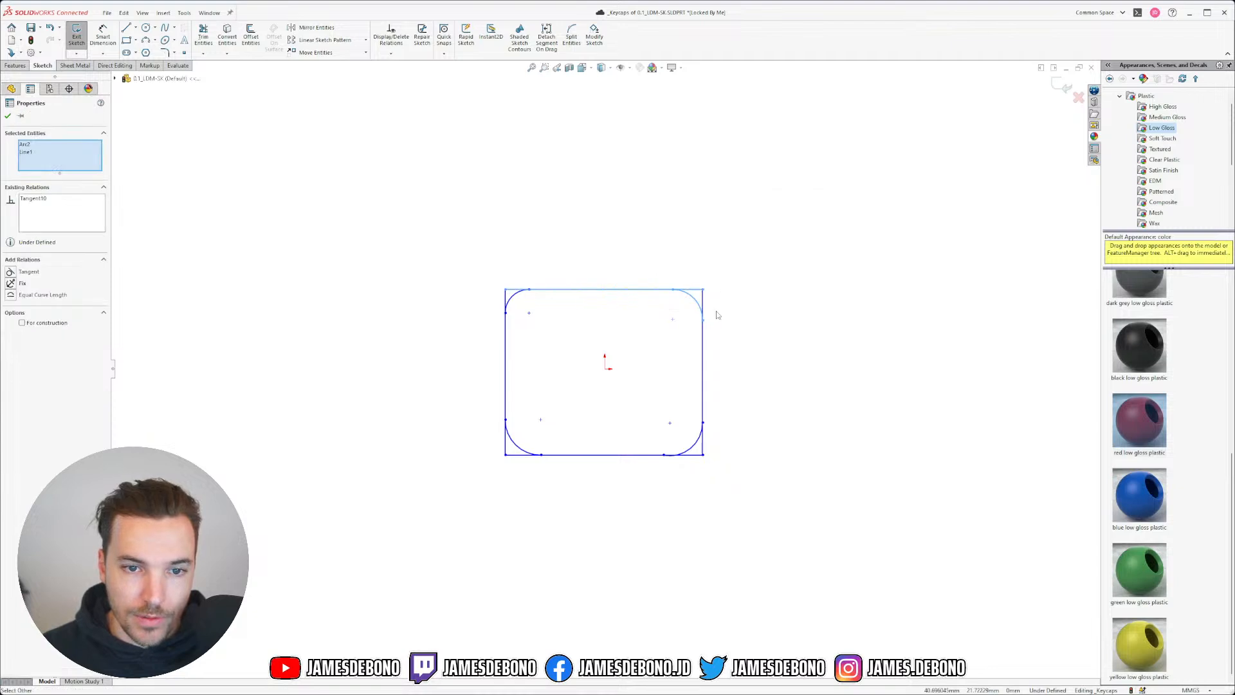
left_click_drag(709, 335, 683, 308)
left_click(730, 236)
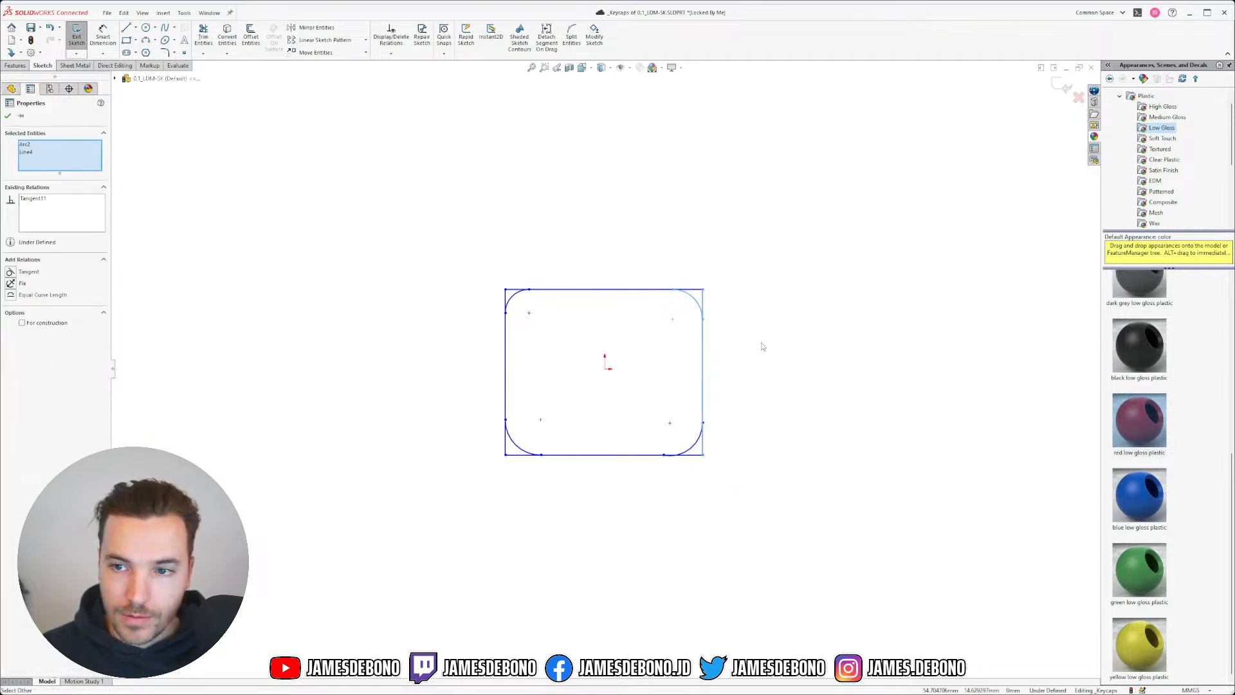
- Make the two lower corner arcs tangent to the side and bottom edges they join
left_click_drag(733, 407, 689, 437)
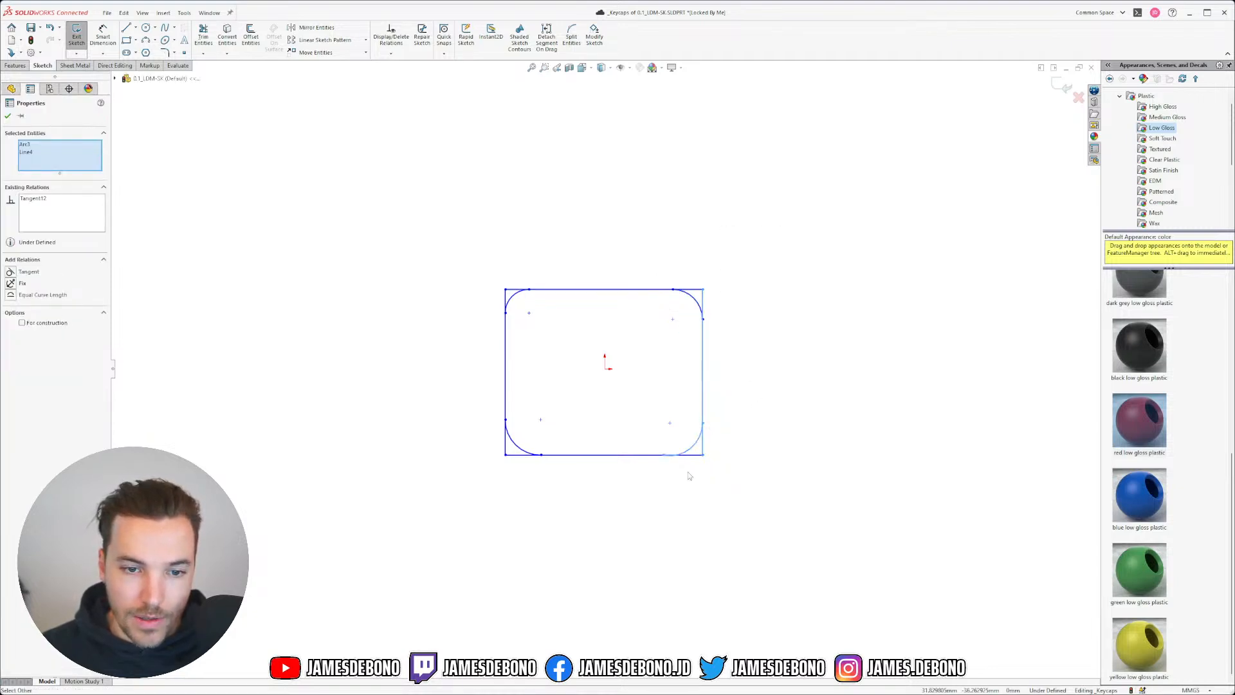
left_click_drag(680, 479, 659, 441)
left_click(723, 367)
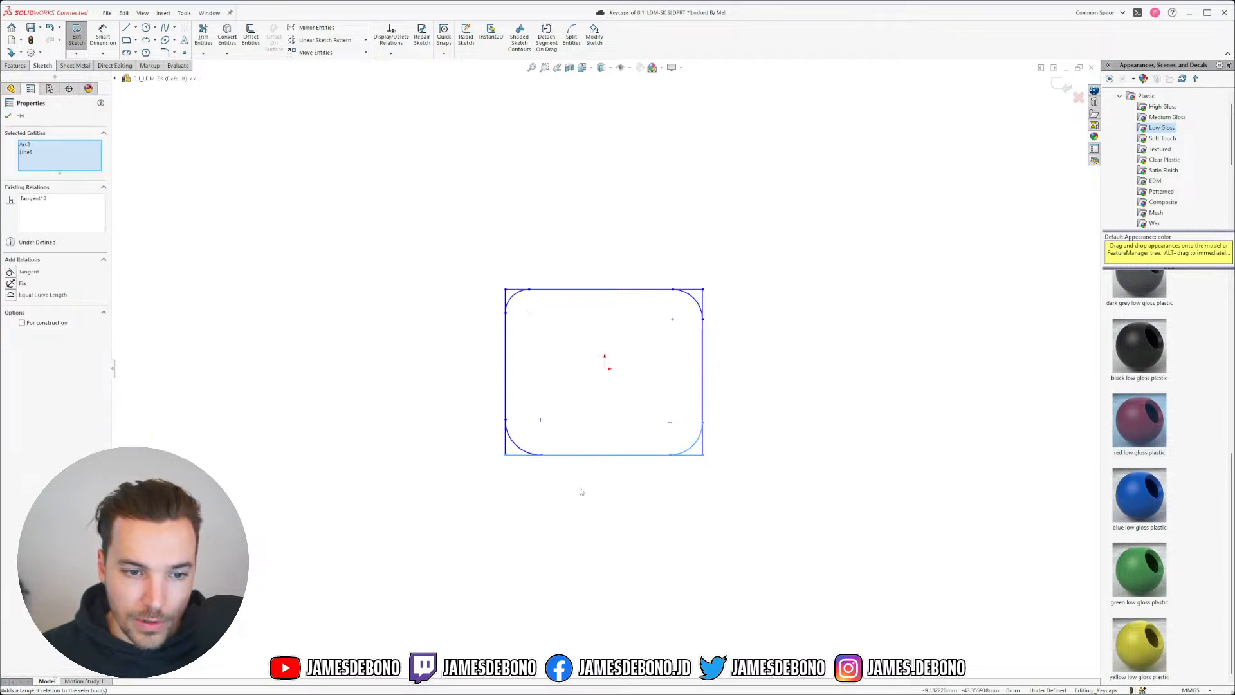
left_click_drag(580, 488, 492, 409)
left_click(575, 367)
left_click(555, 357)
left_click(545, 541)
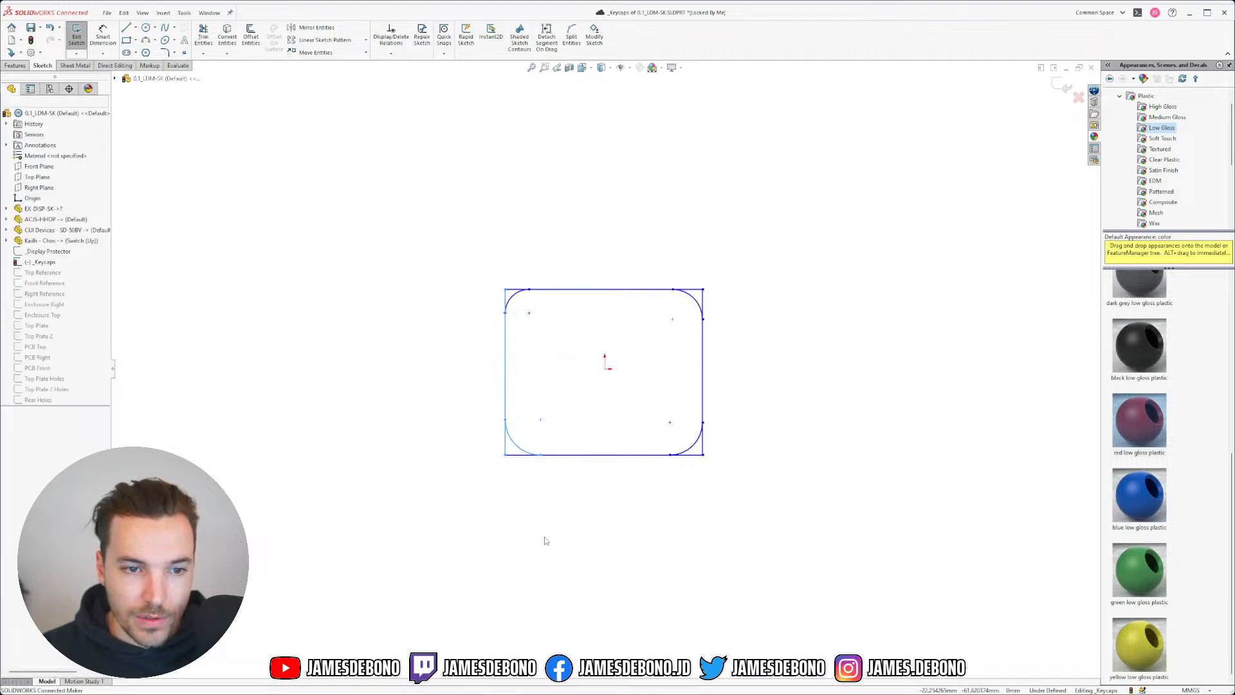
- Apply an Equal relation to all four corner arcs
left_click(691, 296)
left_click(520, 299)
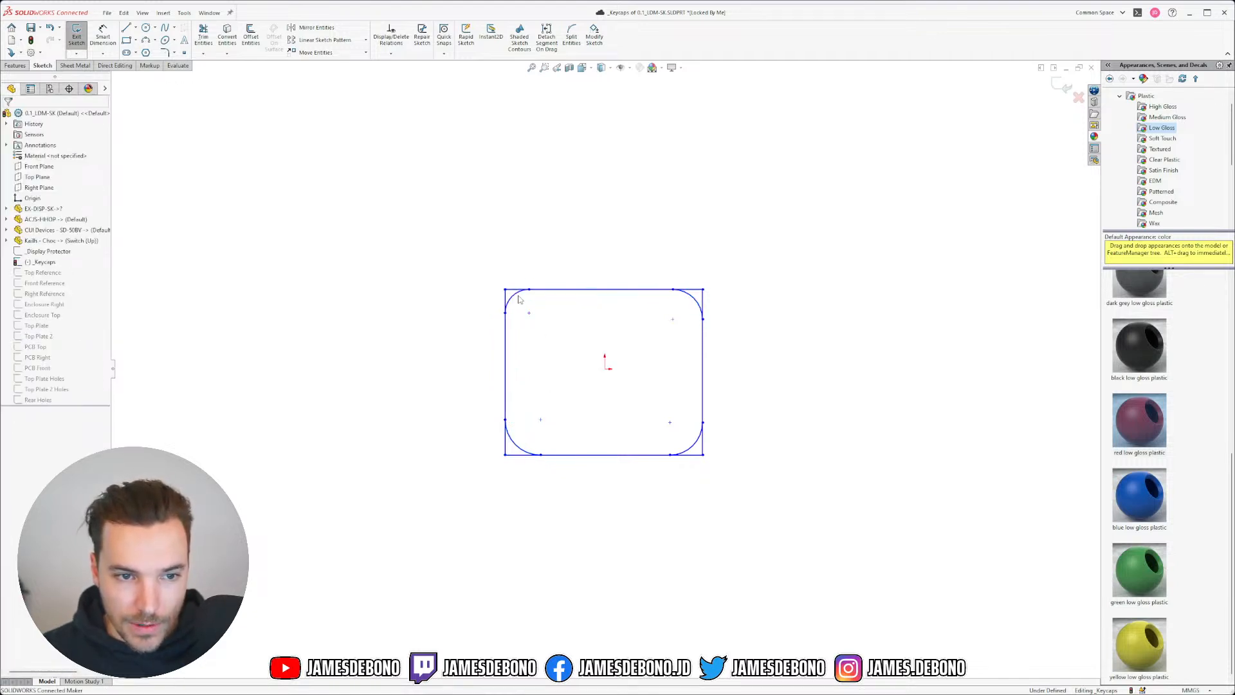
left_click(520, 297)
left_click(691, 297, "ctrl")
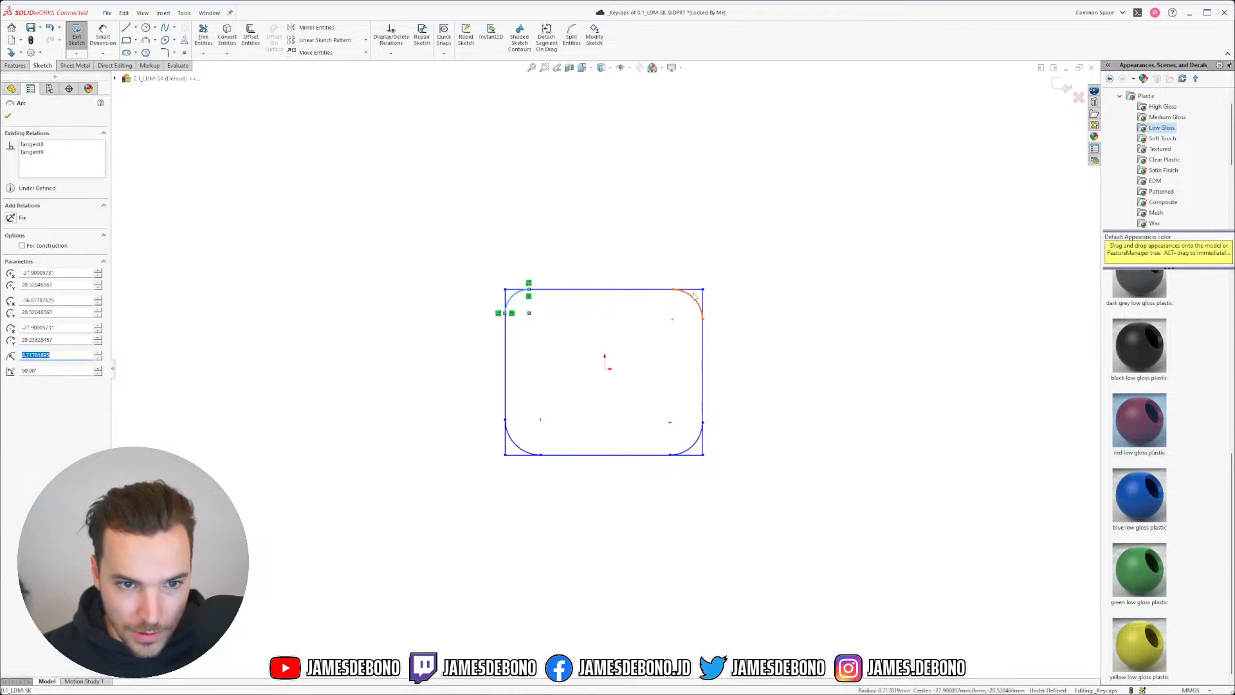
left_click(697, 439, "ctrl")
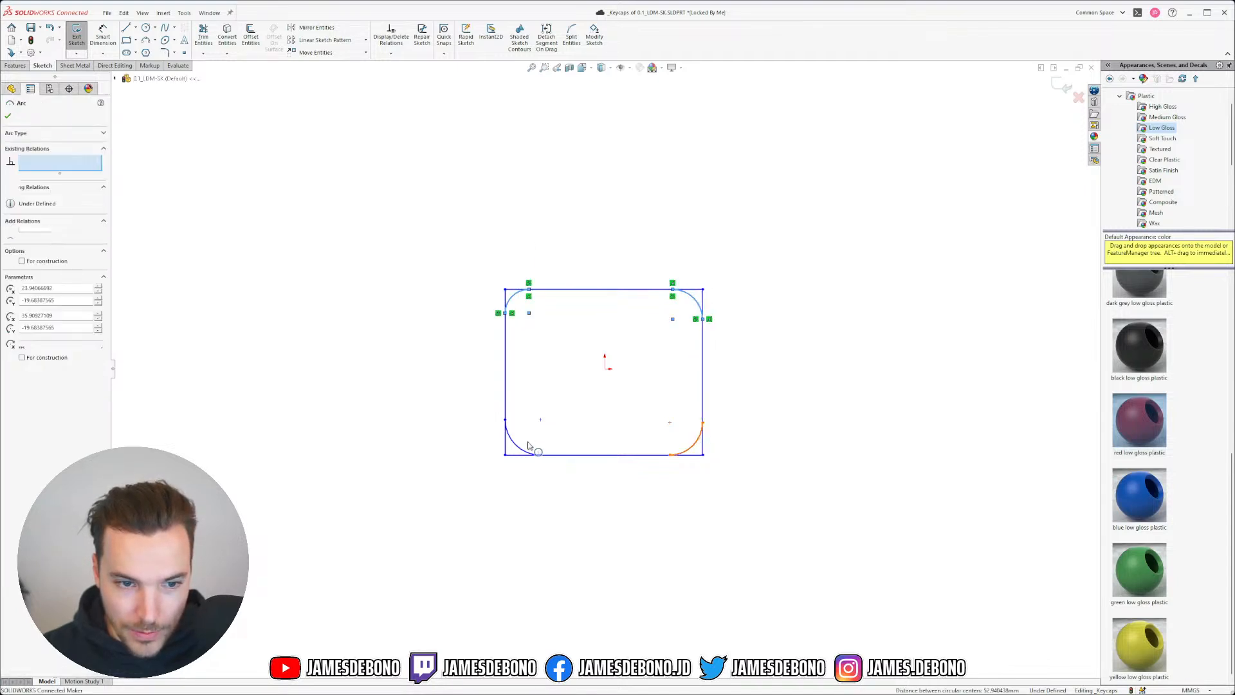
left_click(519, 451, "ctrl")
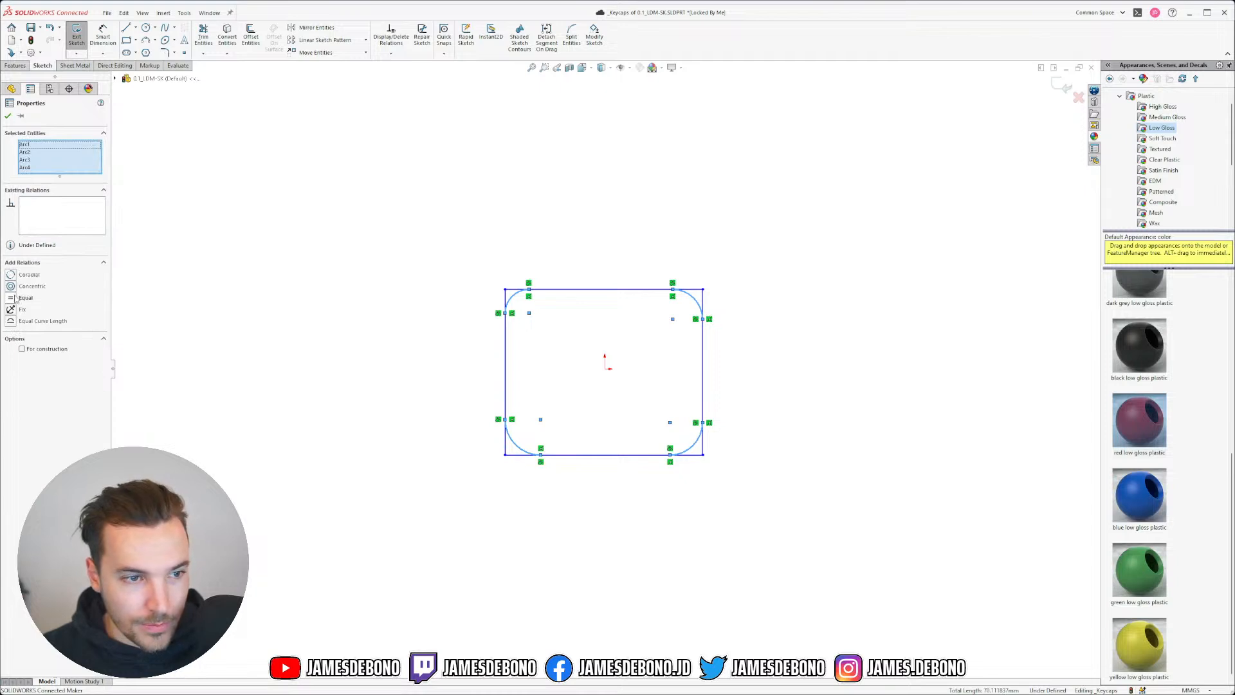
left_click(15, 299)
left_click(349, 377)
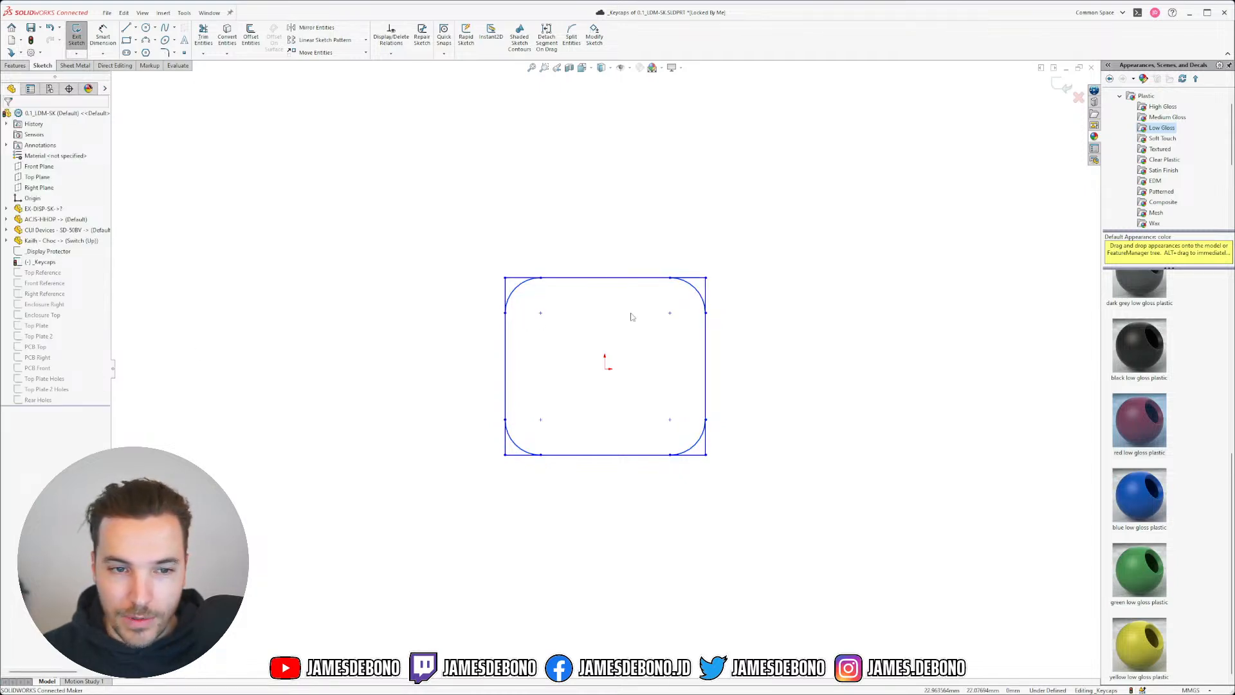
- Trim away the rectangle's leftover sharp corner segments outside all four corner arcs
left_click(204, 36)
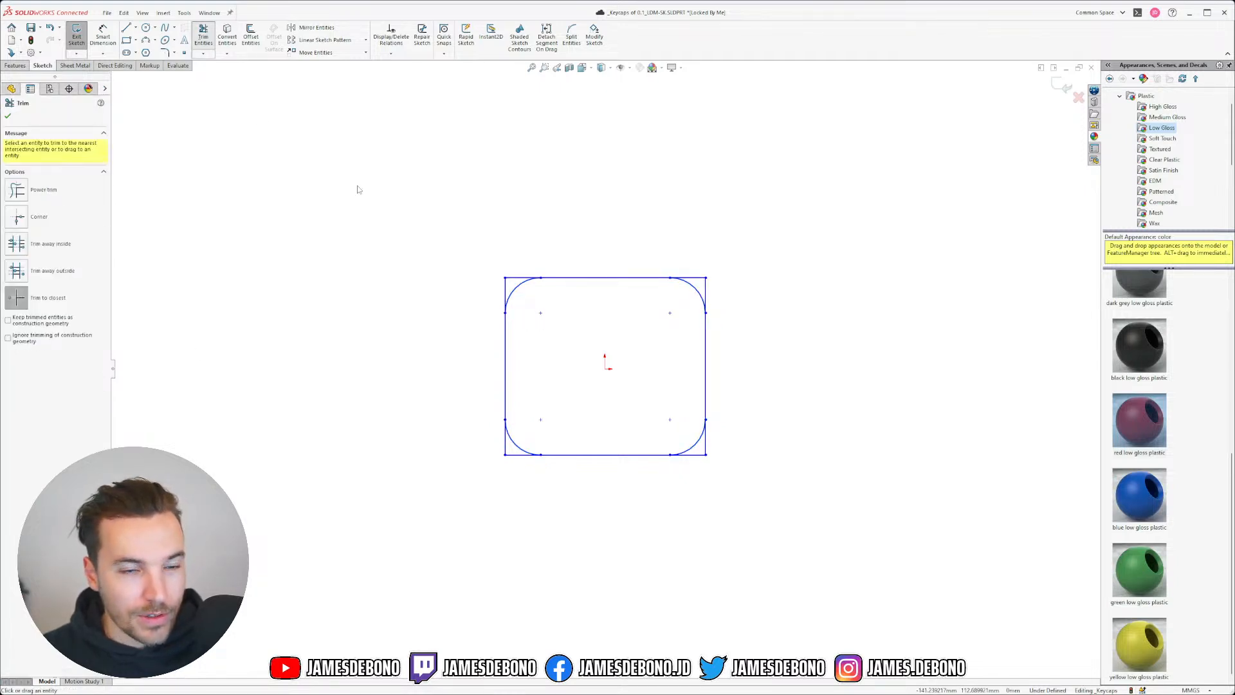
left_click(506, 285)
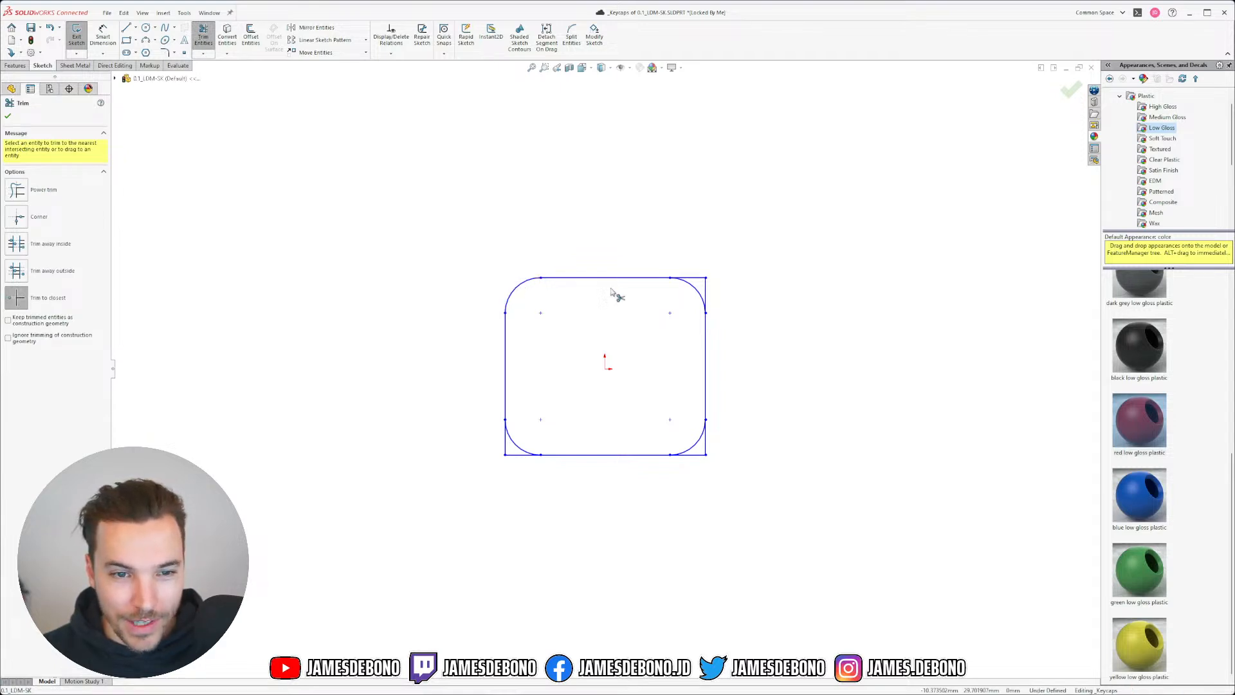
left_click(697, 278)
left_click(706, 284)
left_click(706, 438)
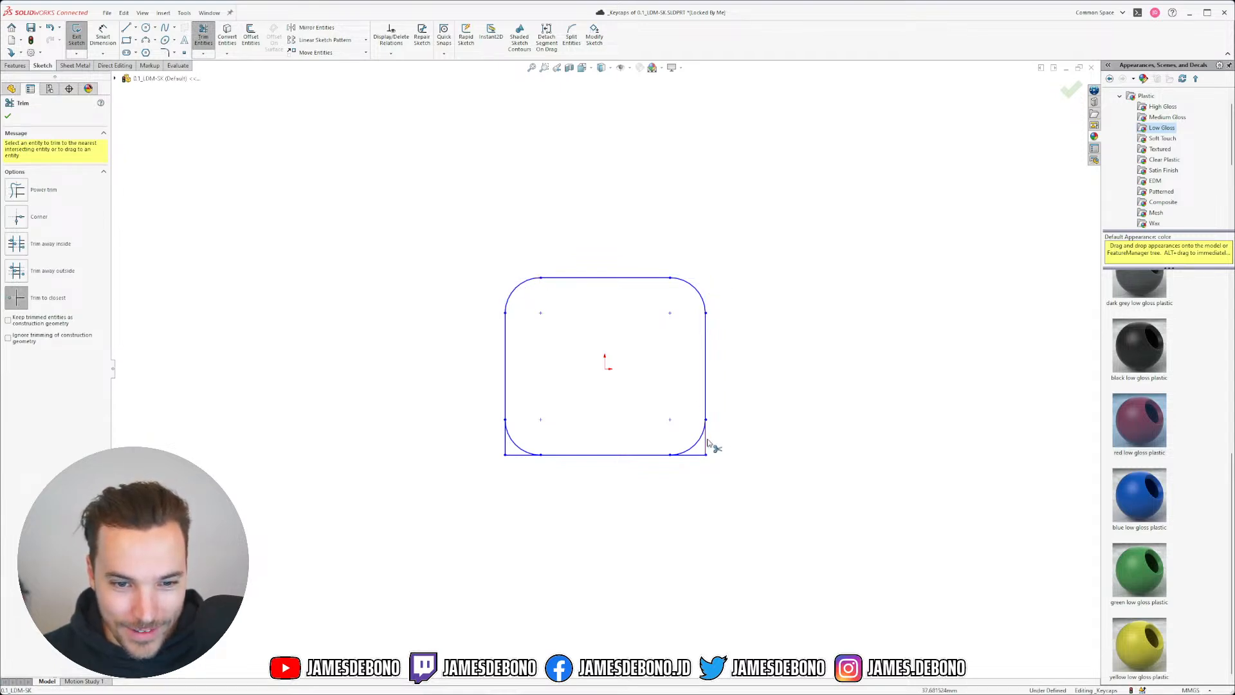
left_click(692, 455)
left_click(519, 456)
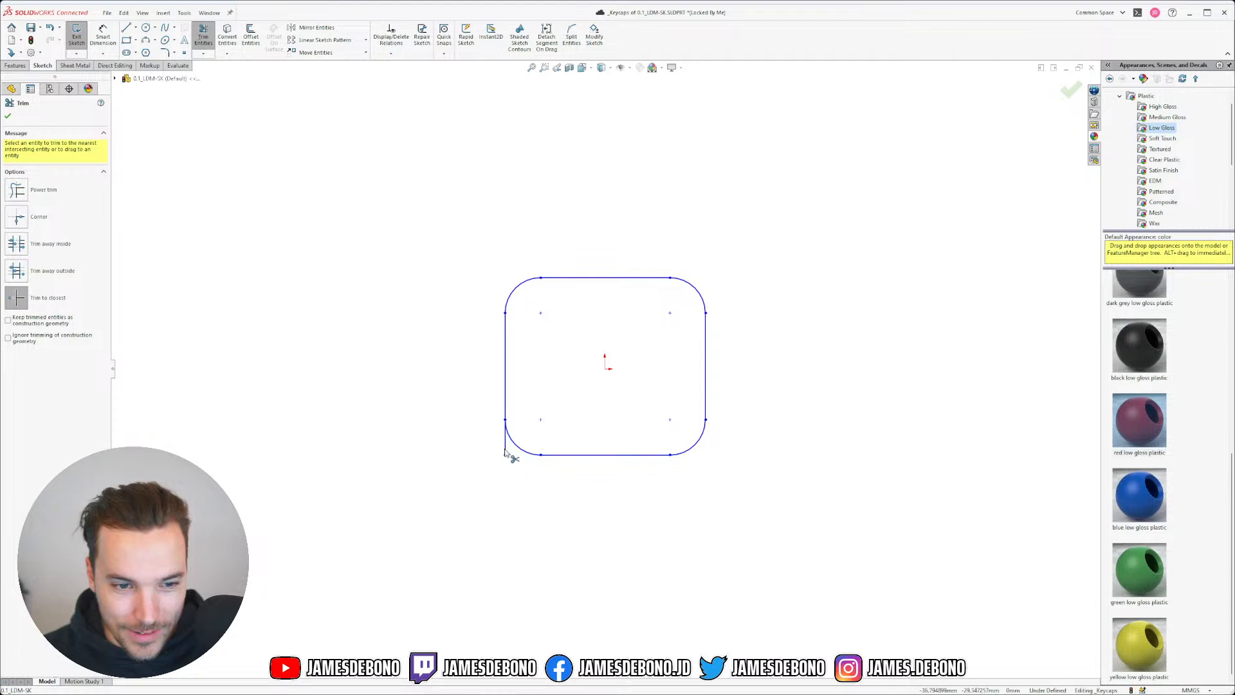
key("Escape")
left_click(513, 288)
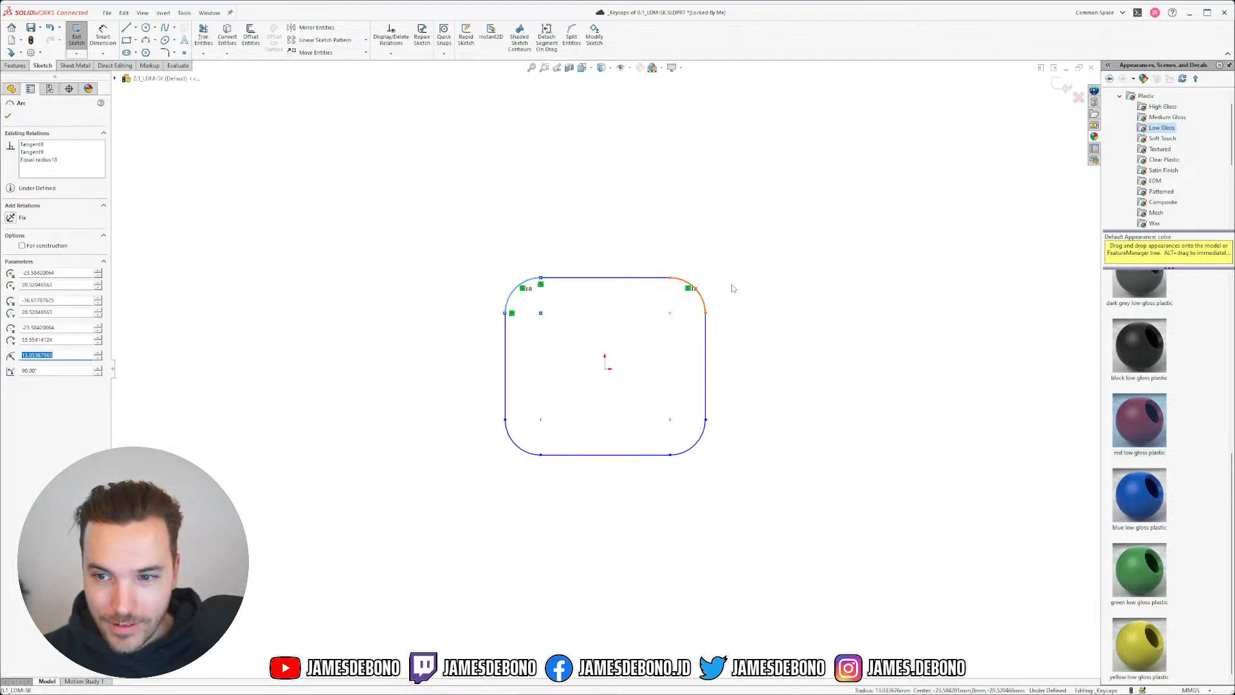
left_click(804, 348)
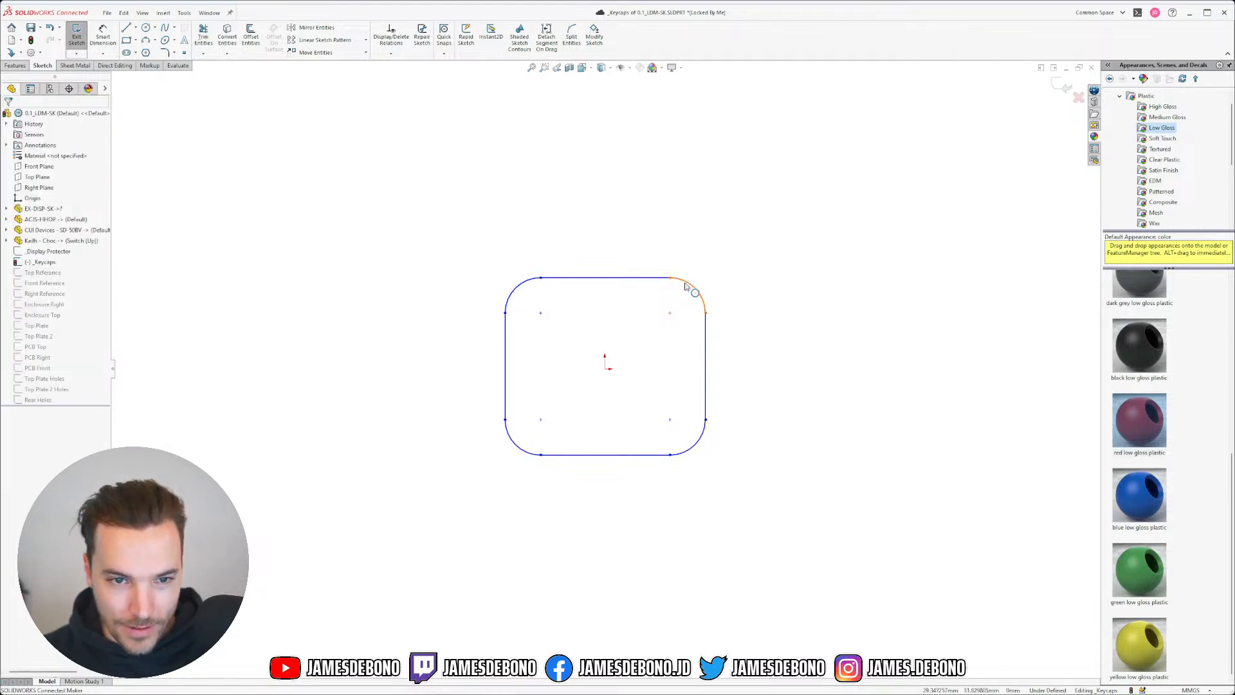
left_click(695, 287)
left_click(770, 365)
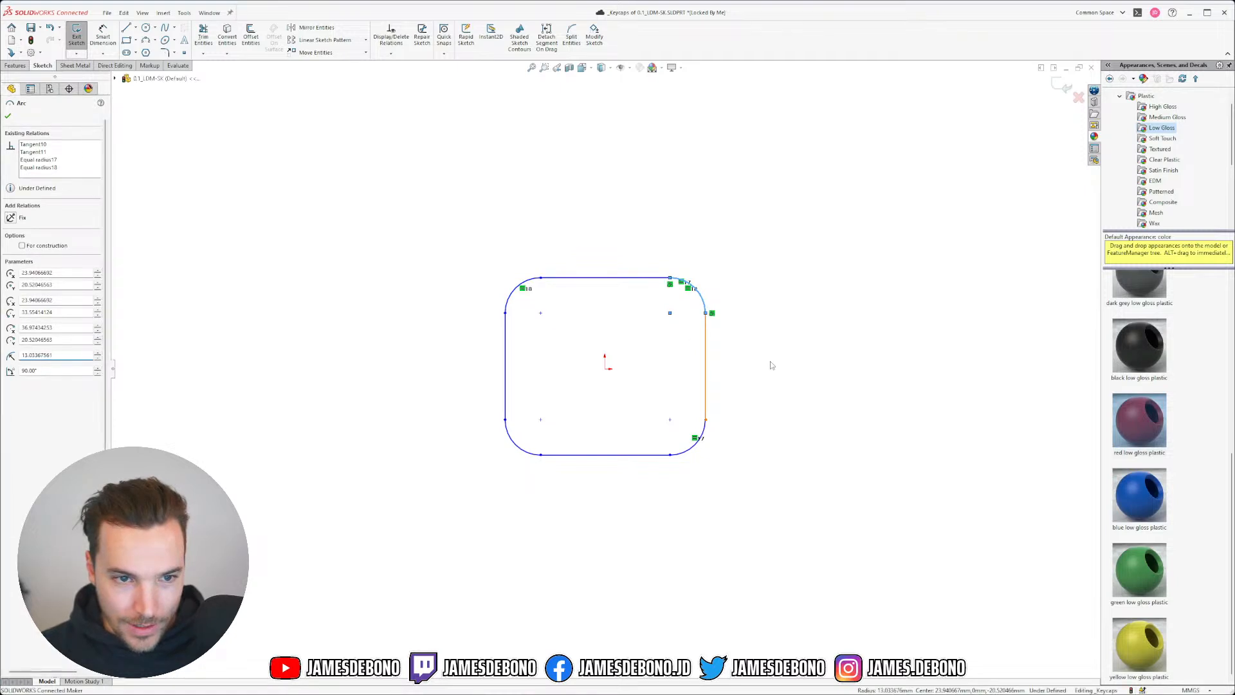
- Draw two centerlines from the origin, one to the top edge's midpoint and one to the left edge's midpoint
left_click(136, 29)
left_click(143, 53)
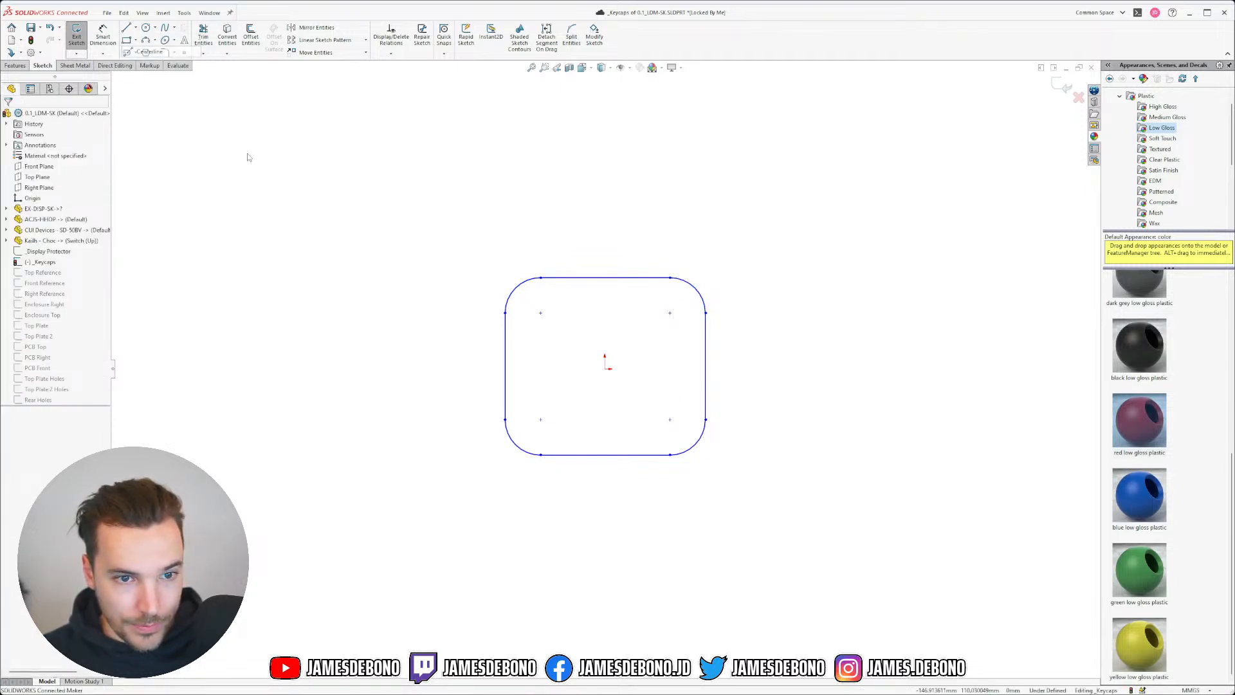
left_click(604, 367)
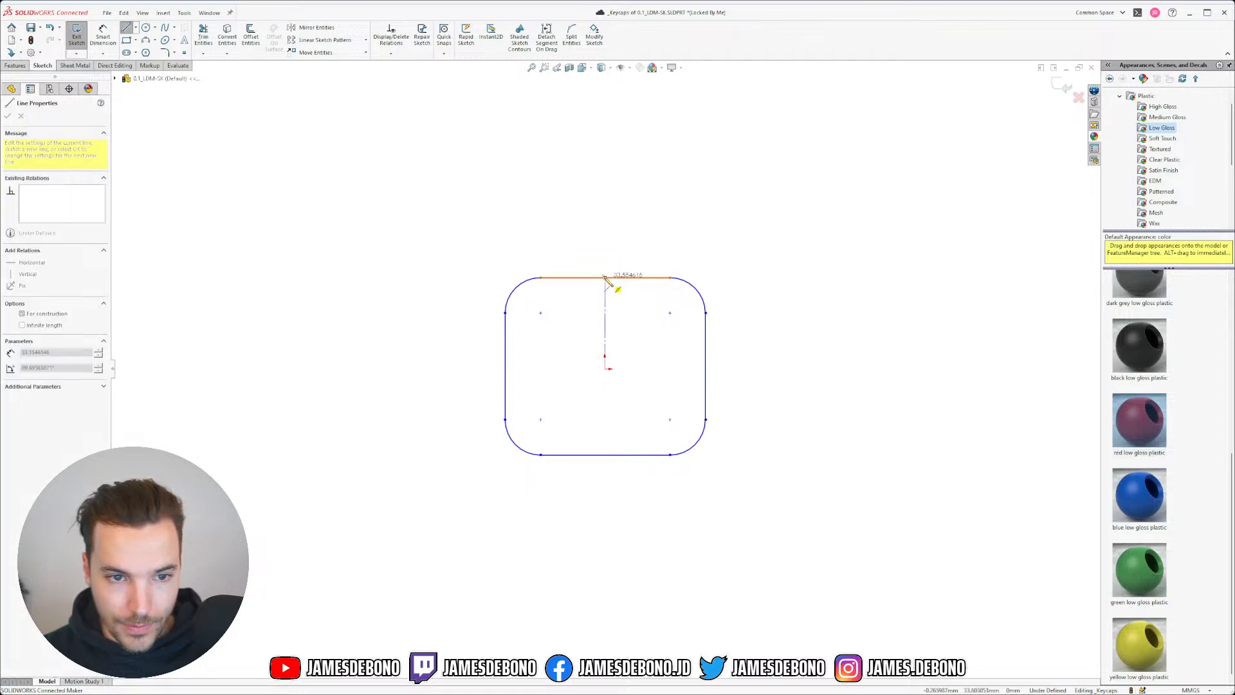
left_click(605, 277)
key("Escape")
left_click(604, 369)
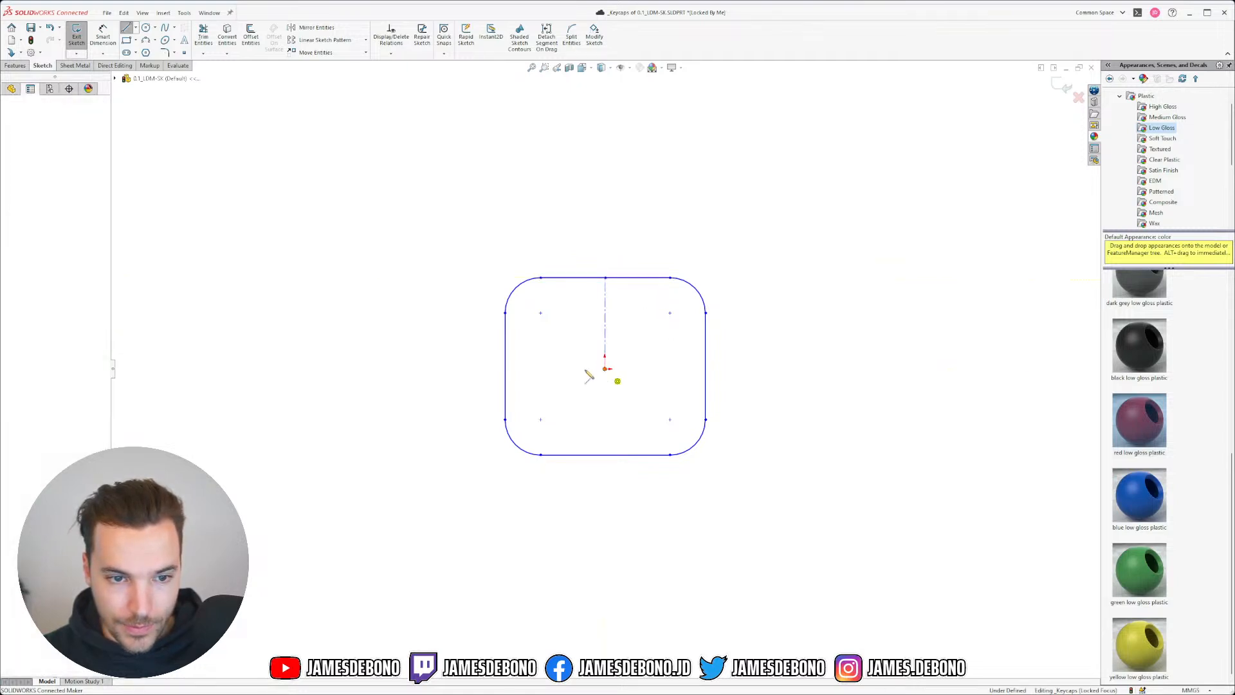
left_click(505, 367)
key("Escape")
- Add a Horizontal relation to the centerline toward the left edge and a Vertical relation to the one toward the top edge
left_click_drag(571, 342, 546, 373)
left_click(617, 295)
left_click(622, 335)
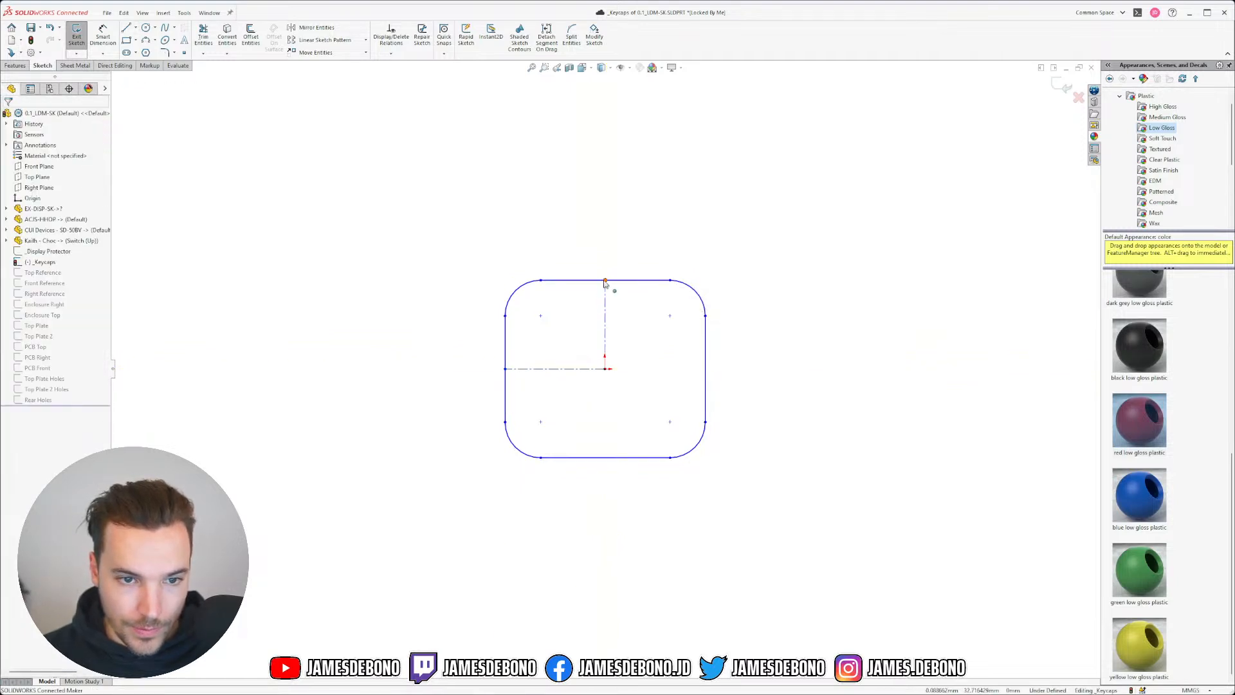
left_click_drag(605, 281, 581, 284)
left_click(583, 315)
left_click(587, 317)
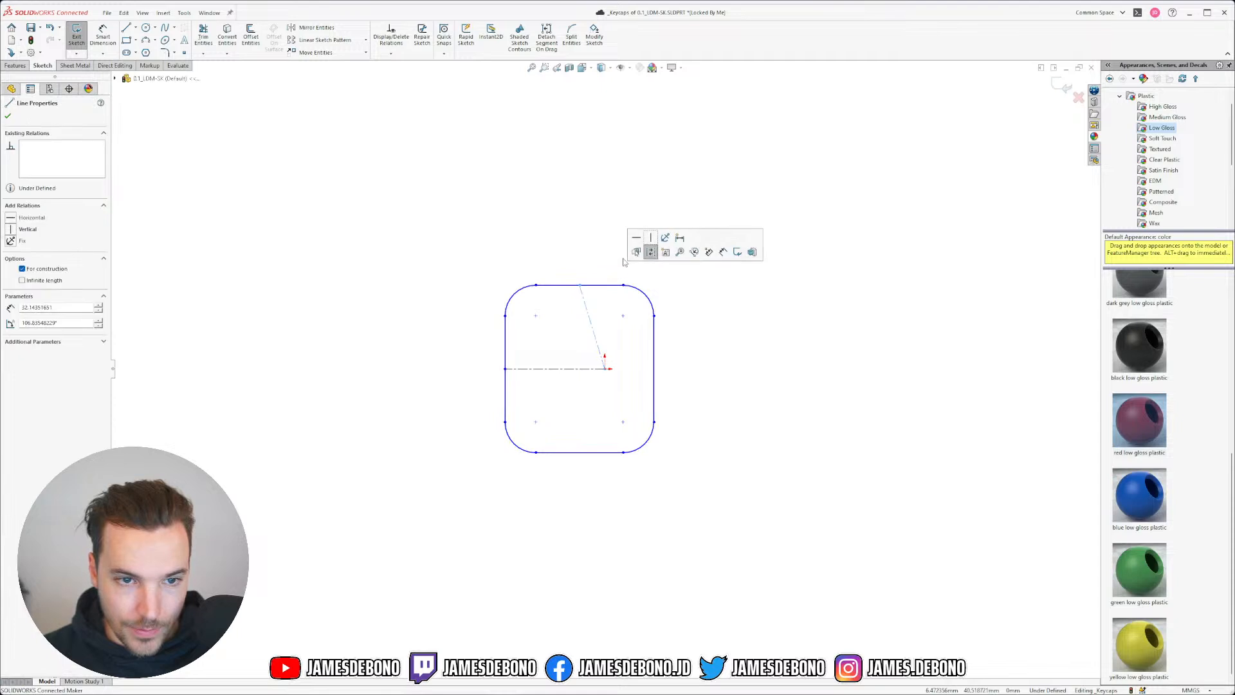
left_click(645, 247)
left_click(727, 350)
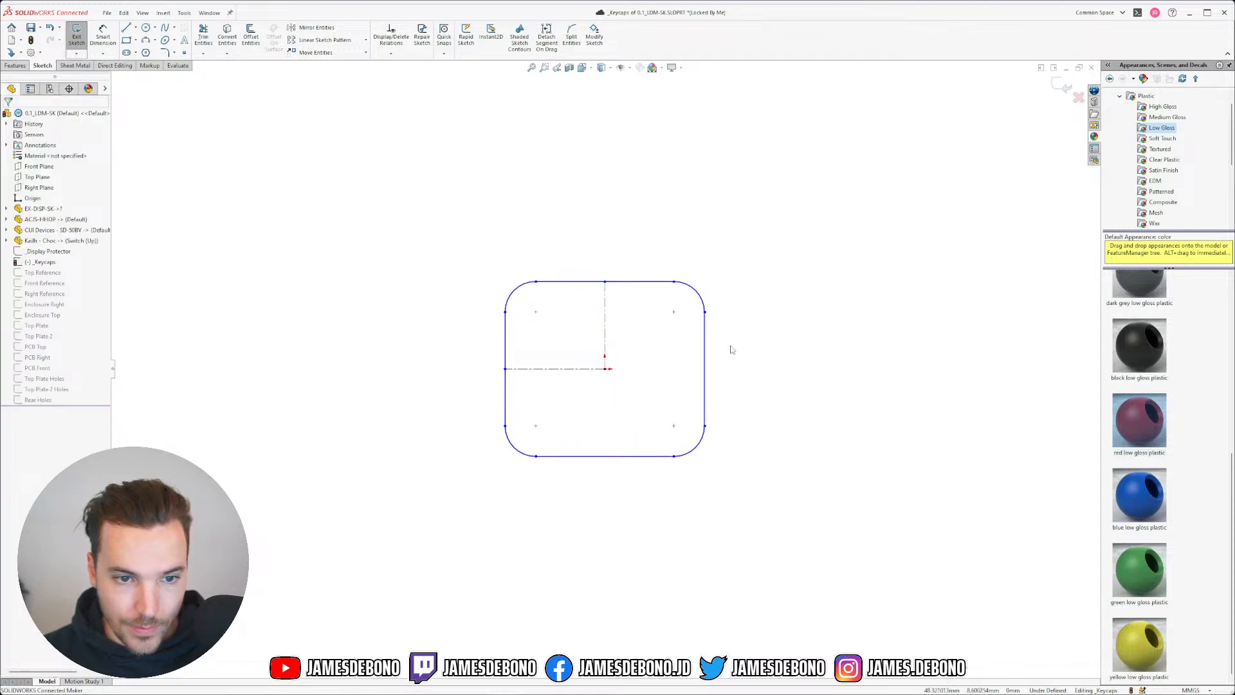
- Dimension the distance between the profile's top and bottom edges as 20 mm
left_click(103, 36)
left_click(583, 282)
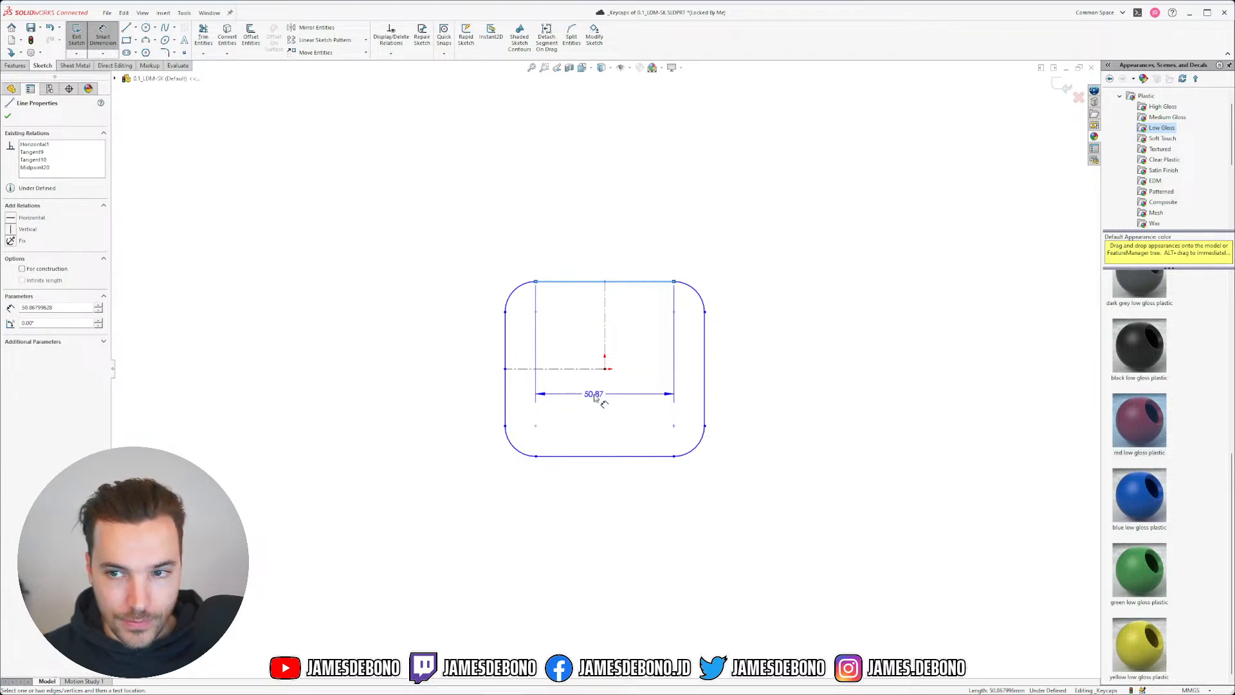
left_click(582, 456)
left_click(427, 368)
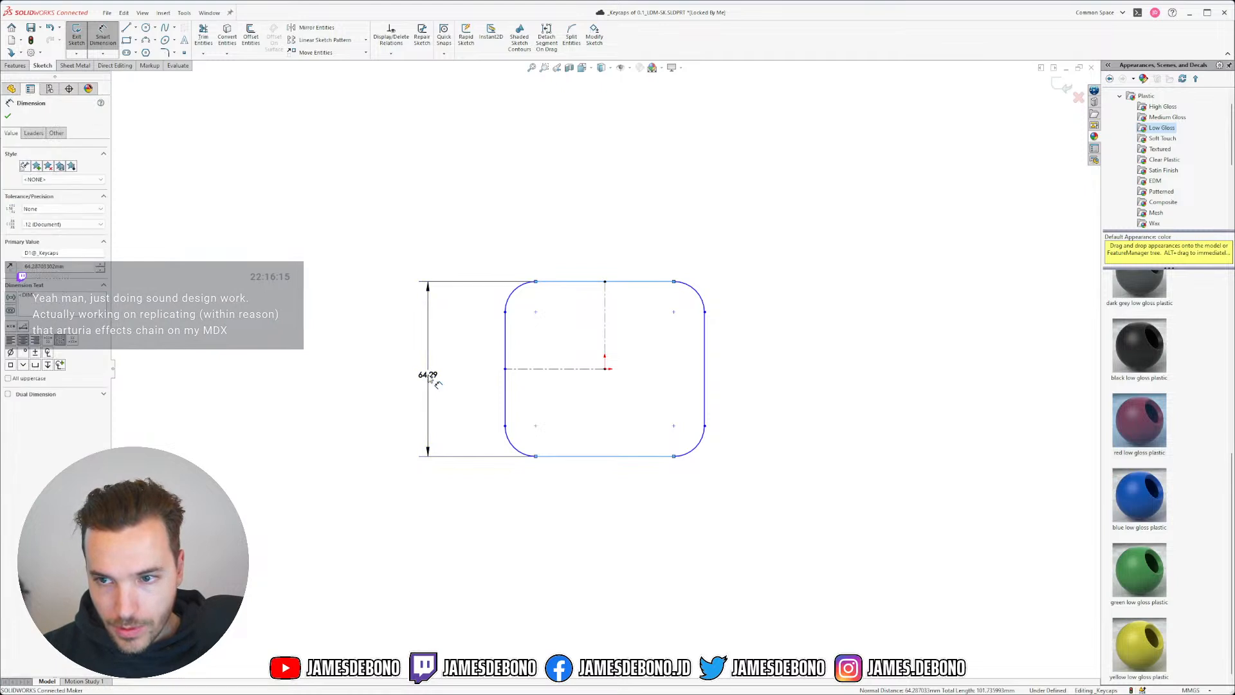
type("20")
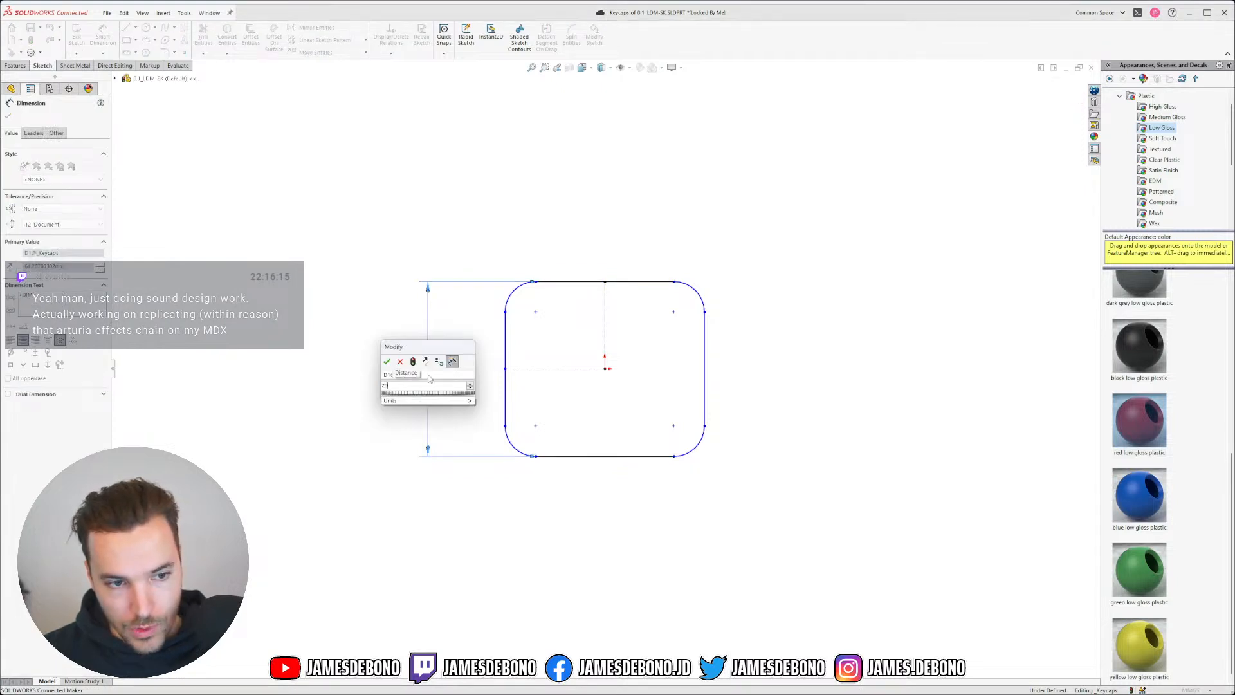
key("Return")
key("Escape")
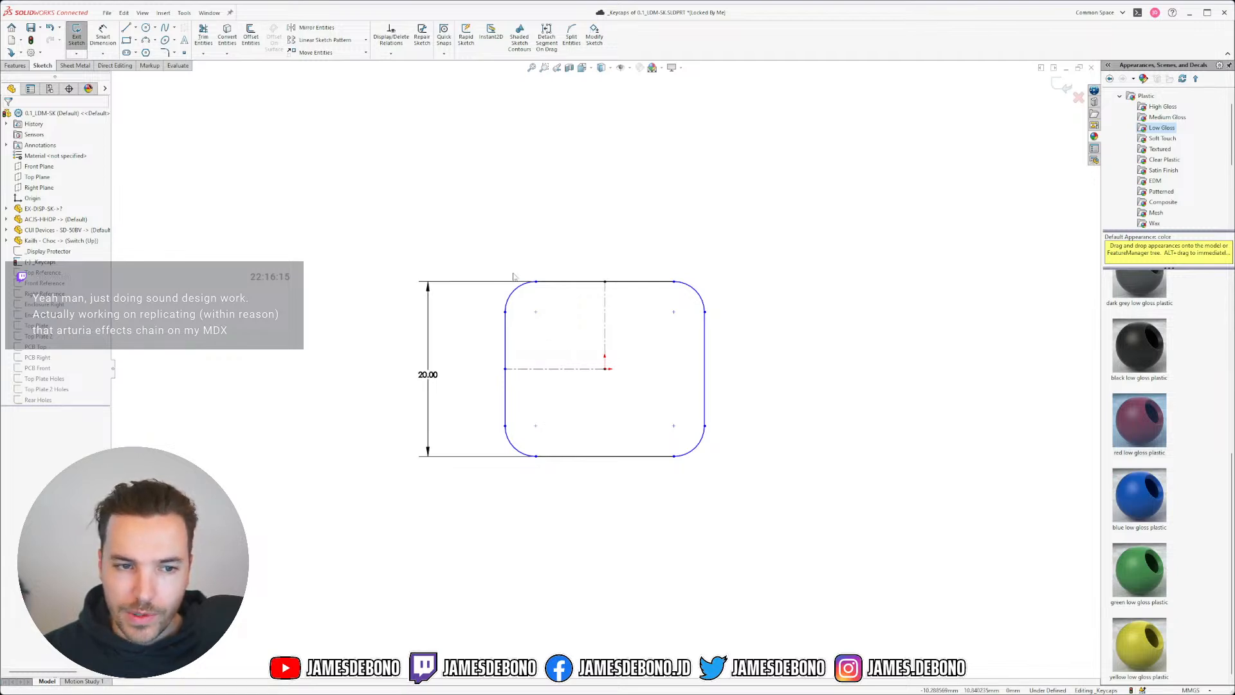
- Dimension the upper-left corner arc with a 2 mm radius
left_click(102, 36)
left_click(516, 288)
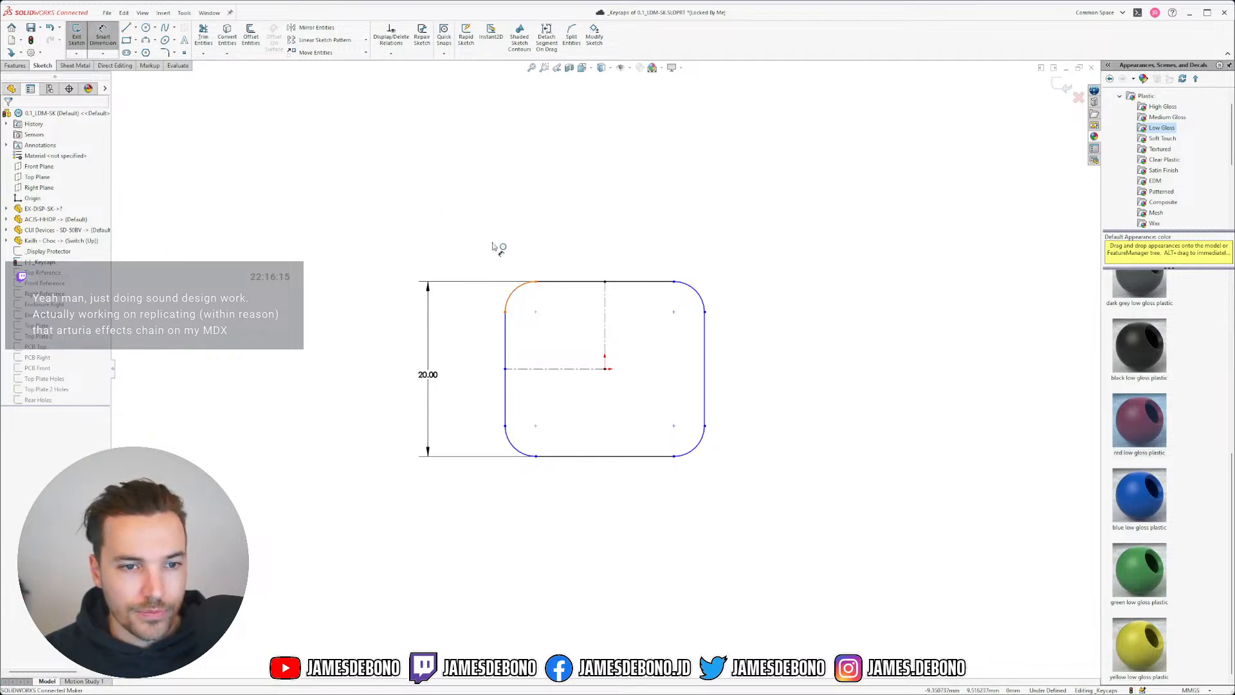
left_click(435, 246)
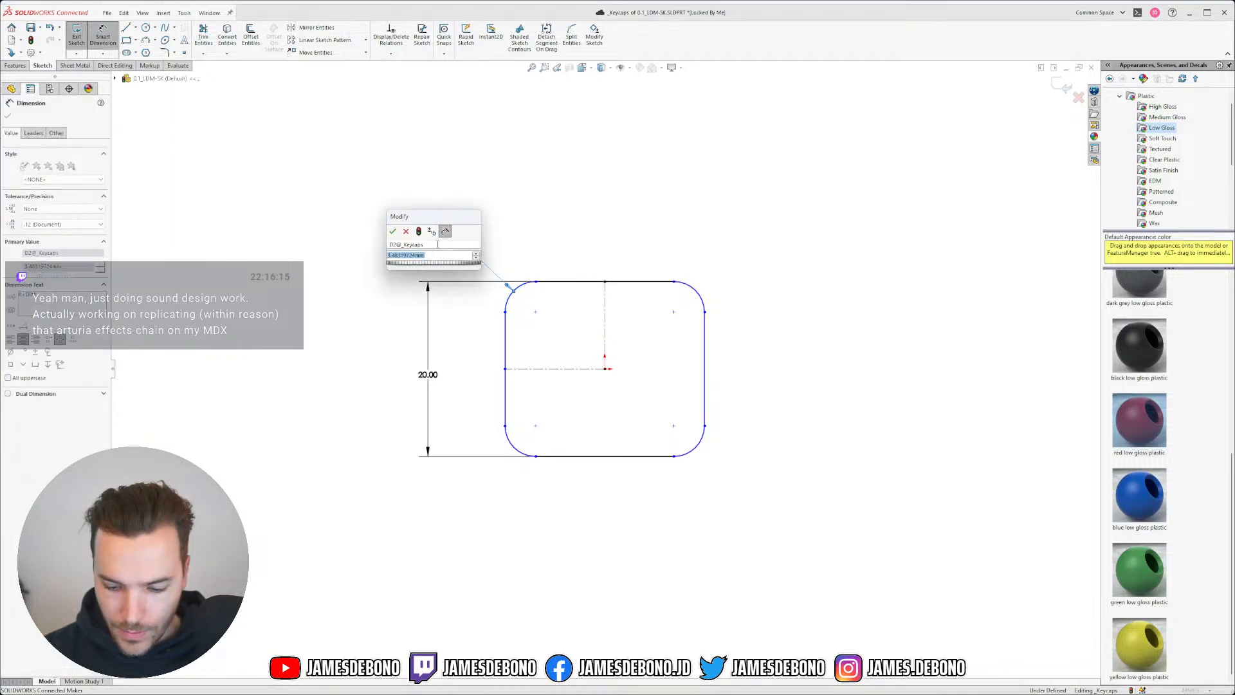
type("2")
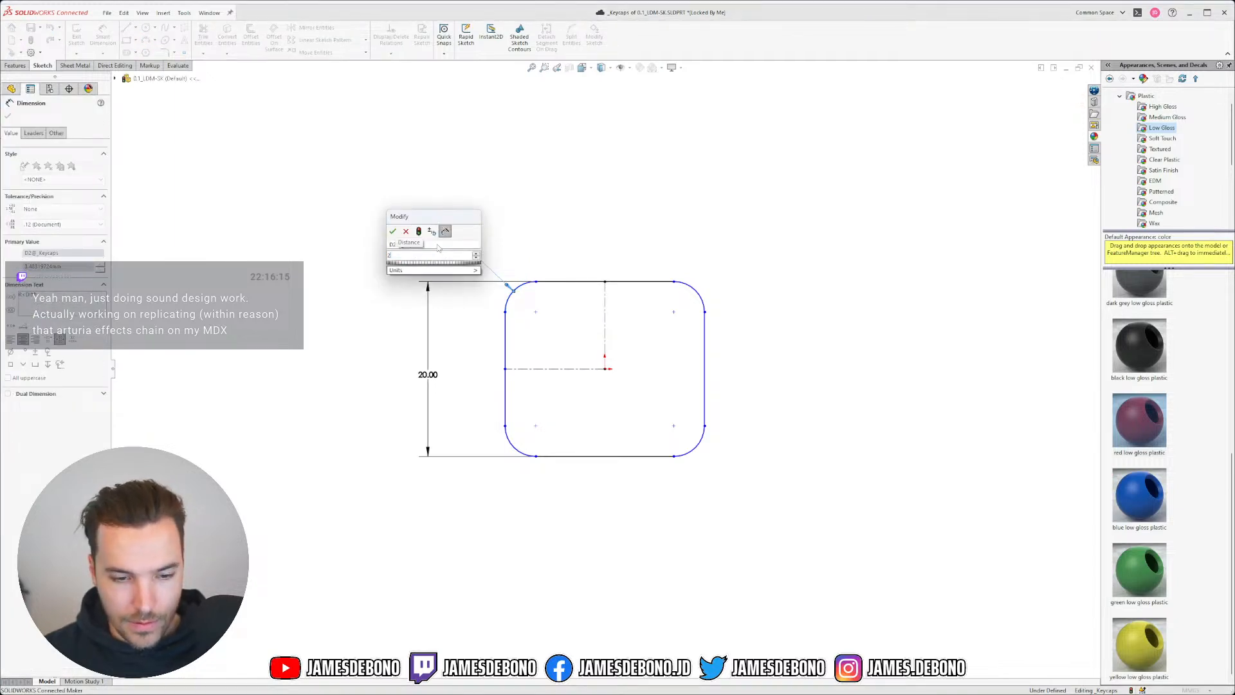
key("Return")
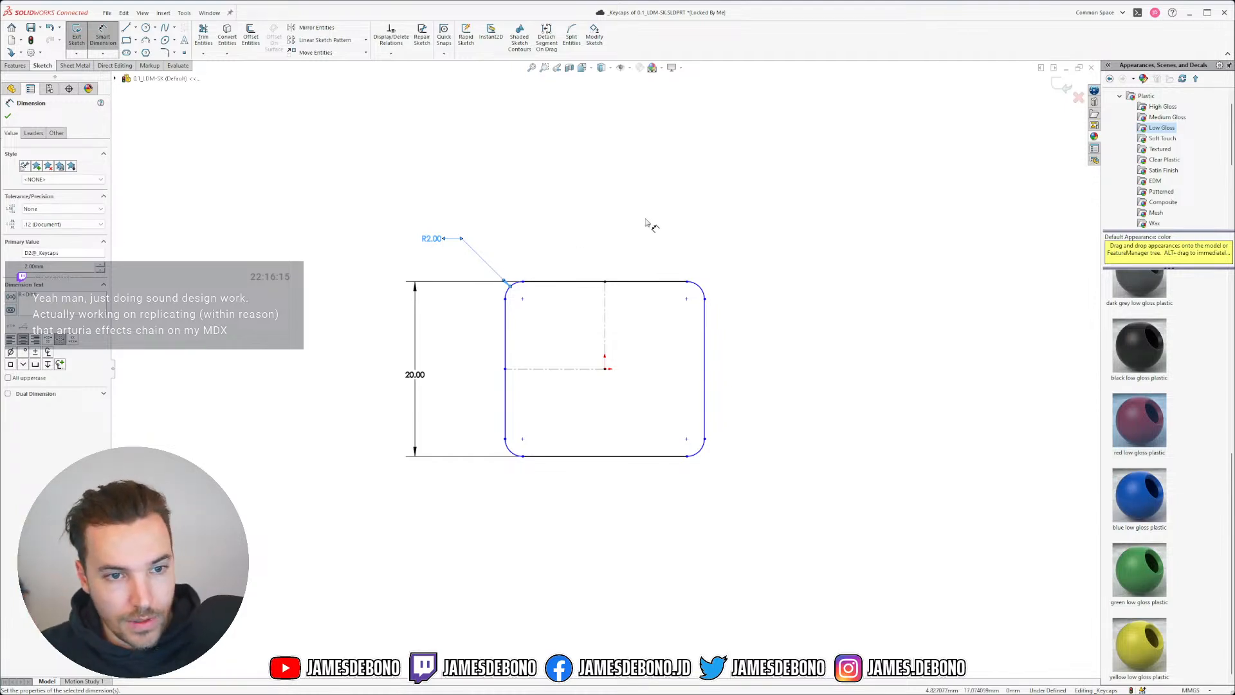
key("Escape")
key("Escape")
- Make the two centerlines equal in length and move the corner radius dimension closer to the profile
left_click_drag(632, 326, 564, 396)
left_click(685, 349)
left_click(763, 378)
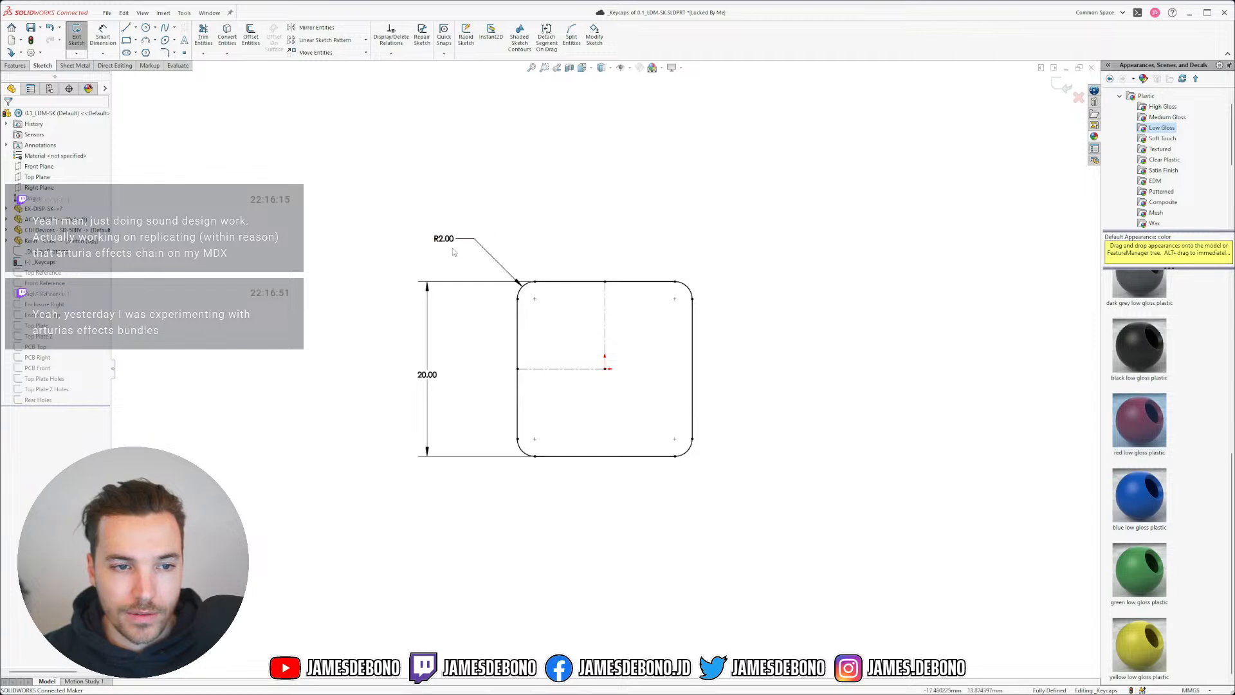
left_click_drag(449, 239, 459, 267)
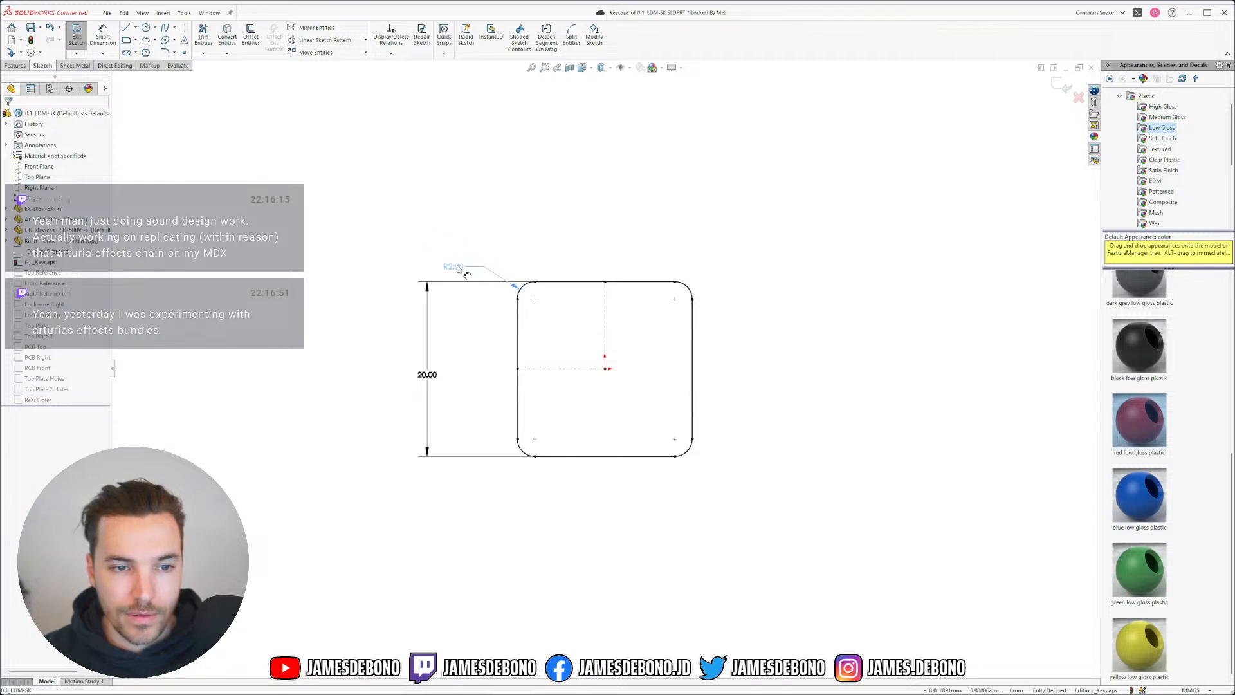
left_click(844, 244)
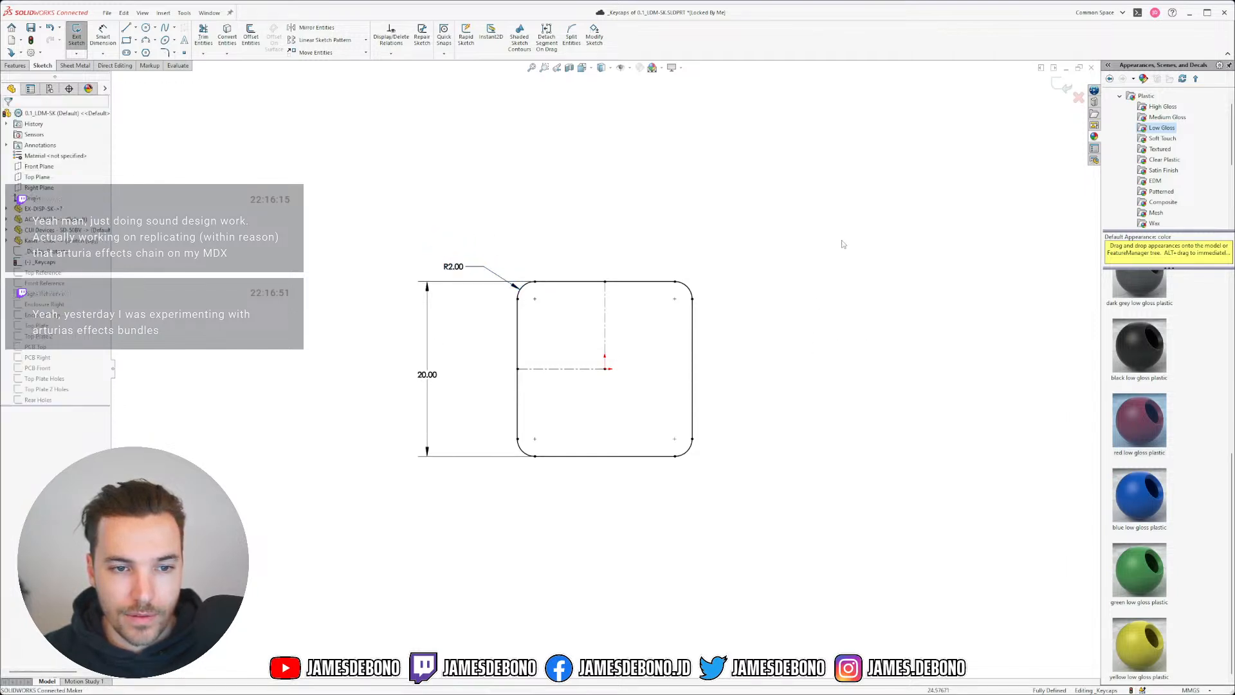
- Exit the _Keycaps sketch and save the skeleton part
left_click(1058, 88)
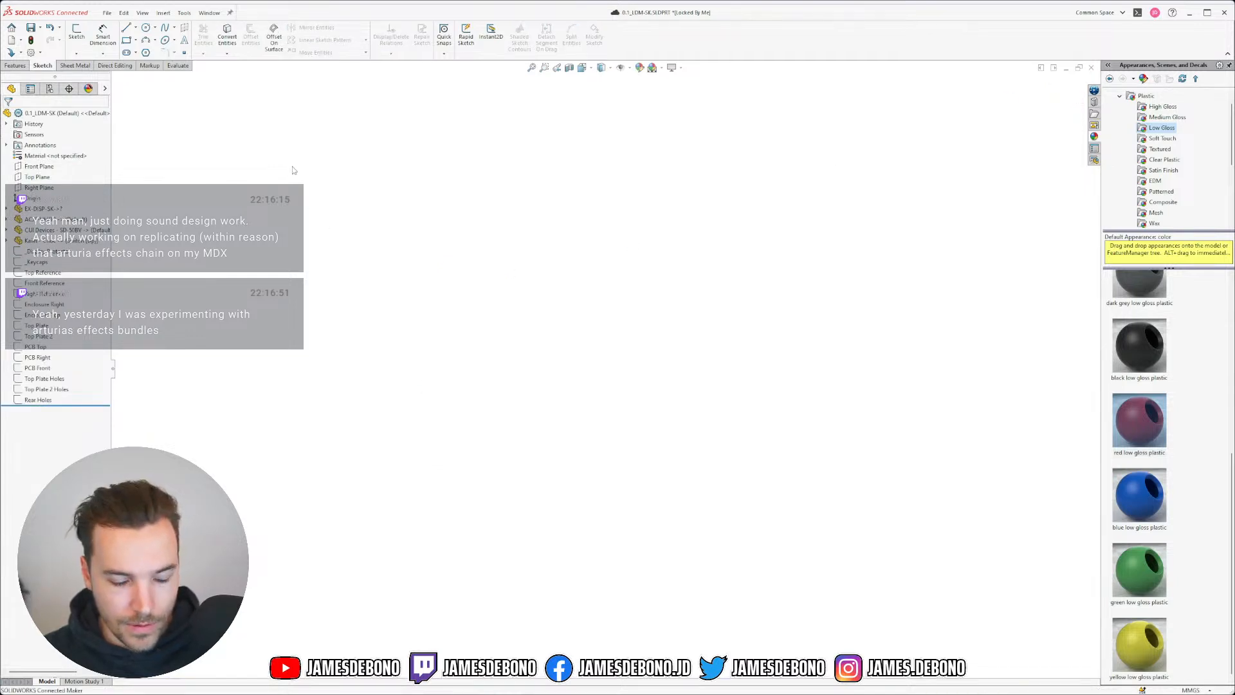
key("ctrl+s")
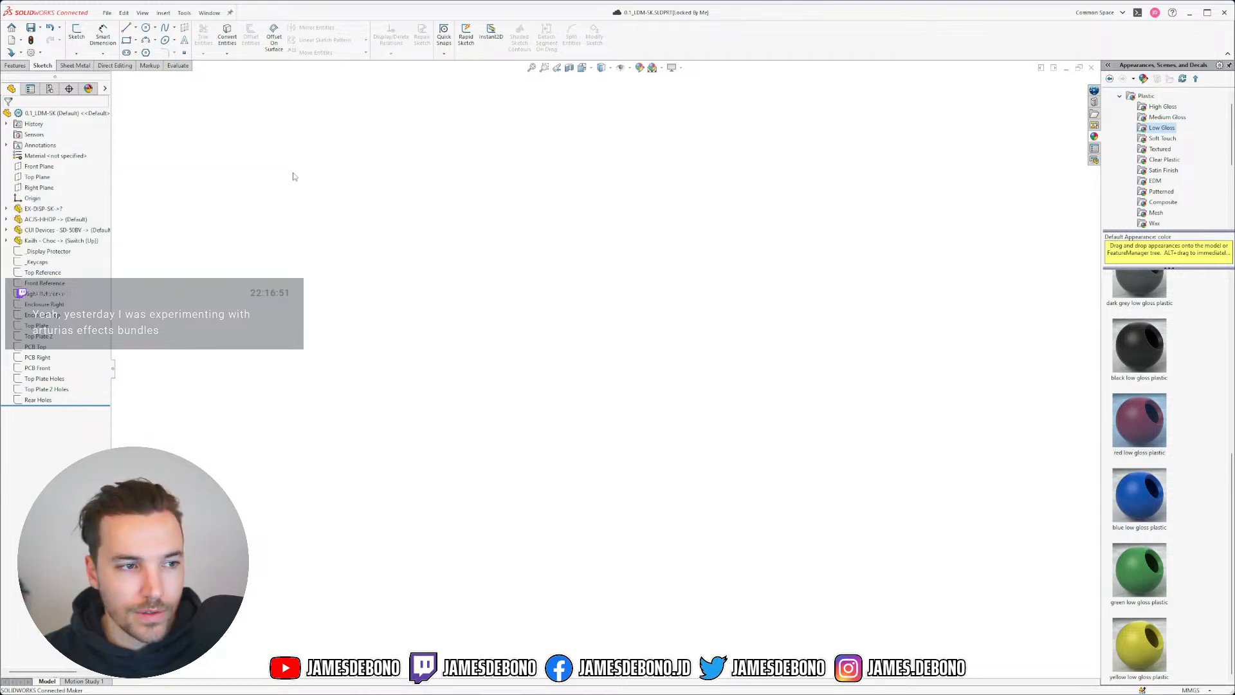
left_click(209, 13)
left_click(403, 229)
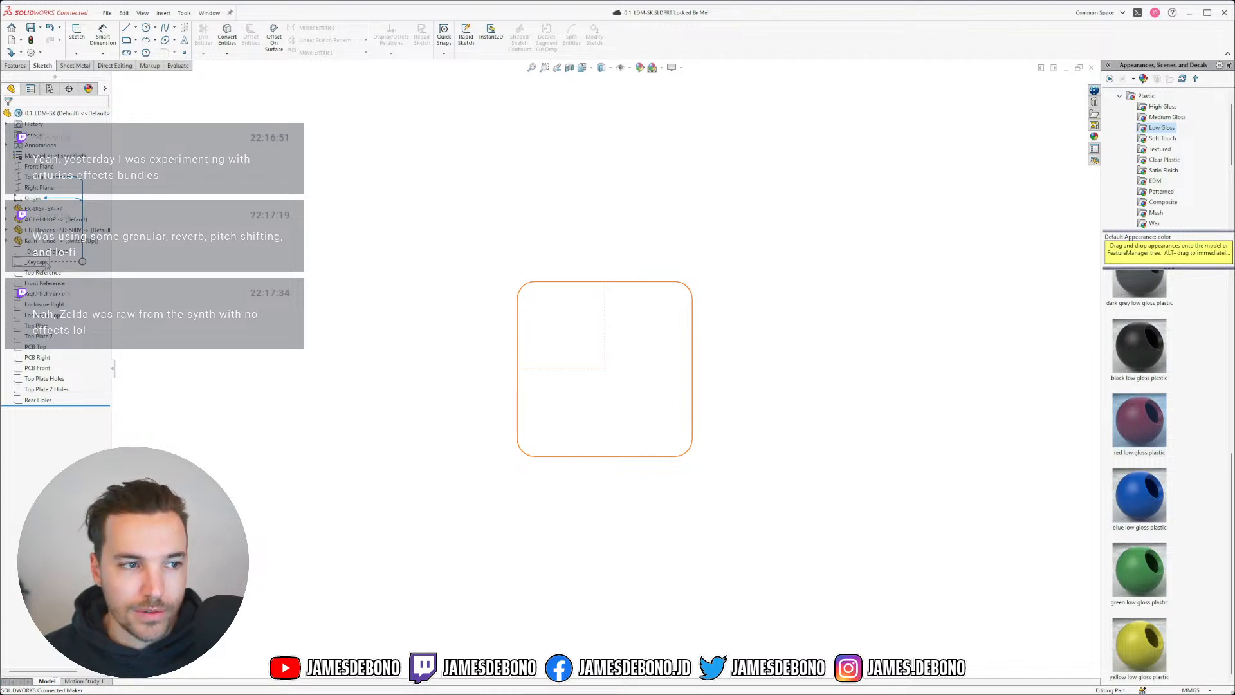
- Show the _Keycaps sketch in the graphics area
left_click(37, 262)
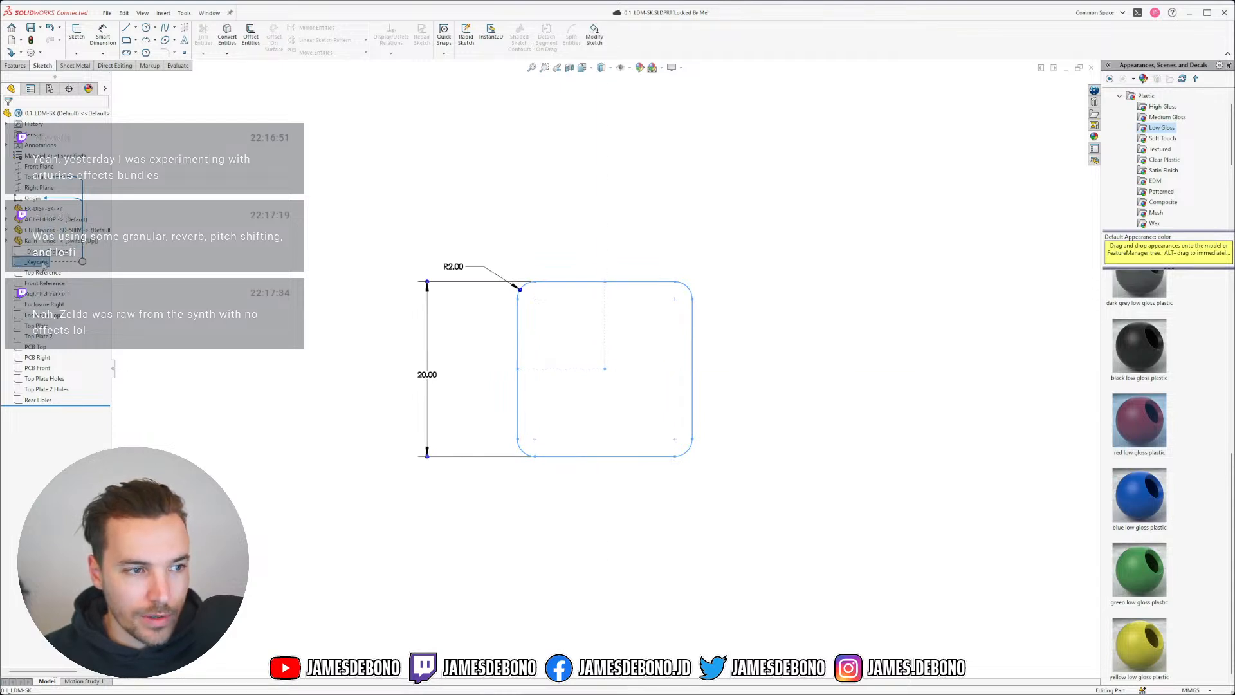
right_click(41, 263)
left_click(67, 250)
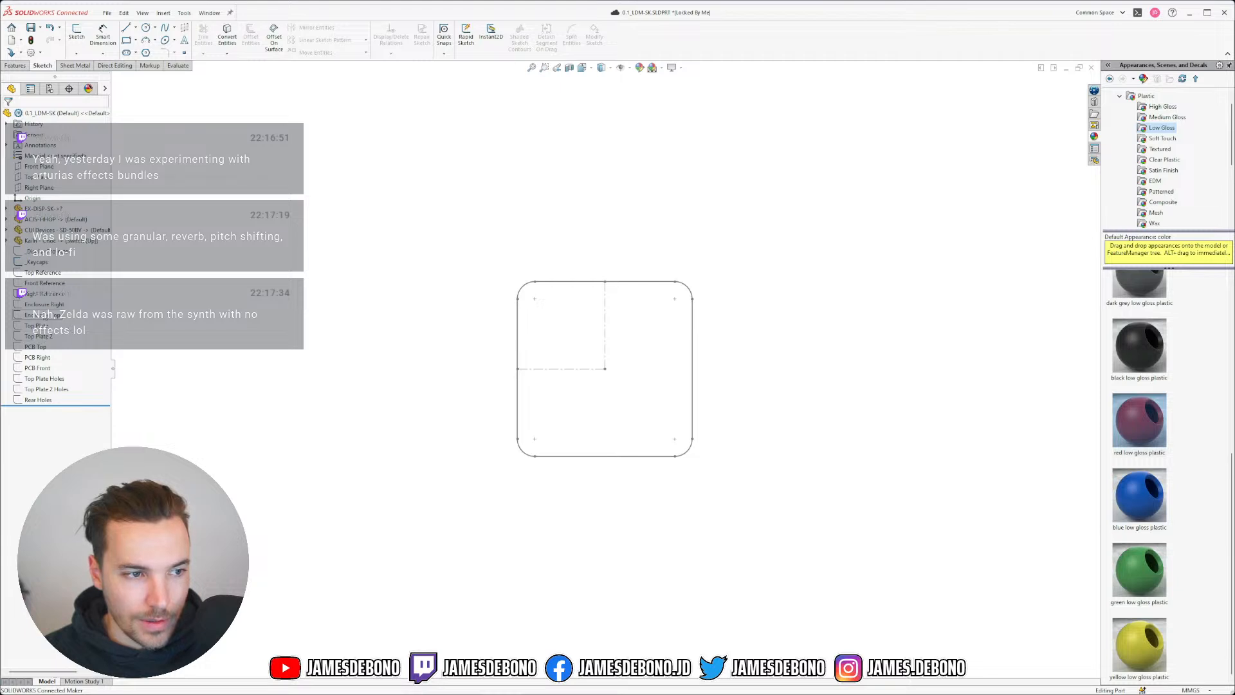
- Edit the PCB Top sketch and delete the construction lines linking the centers of the five squares in the row
left_click(35, 347)
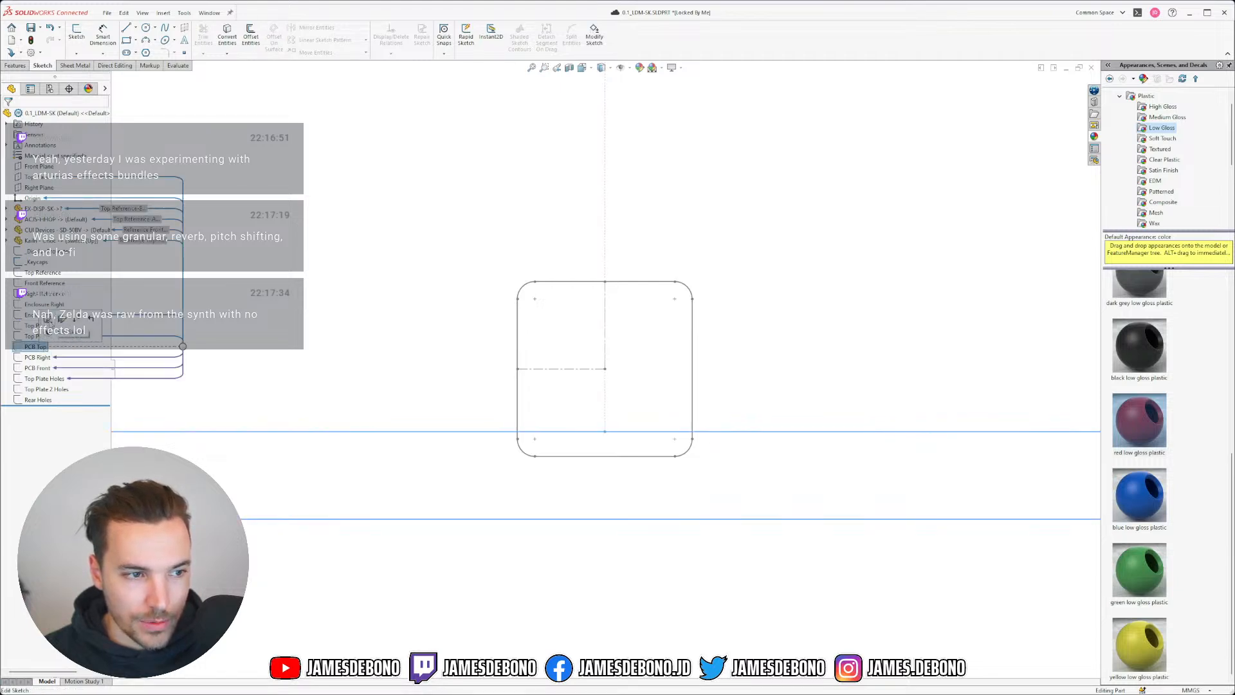
left_click(49, 319)
scroll(561, 445, "up", 9)
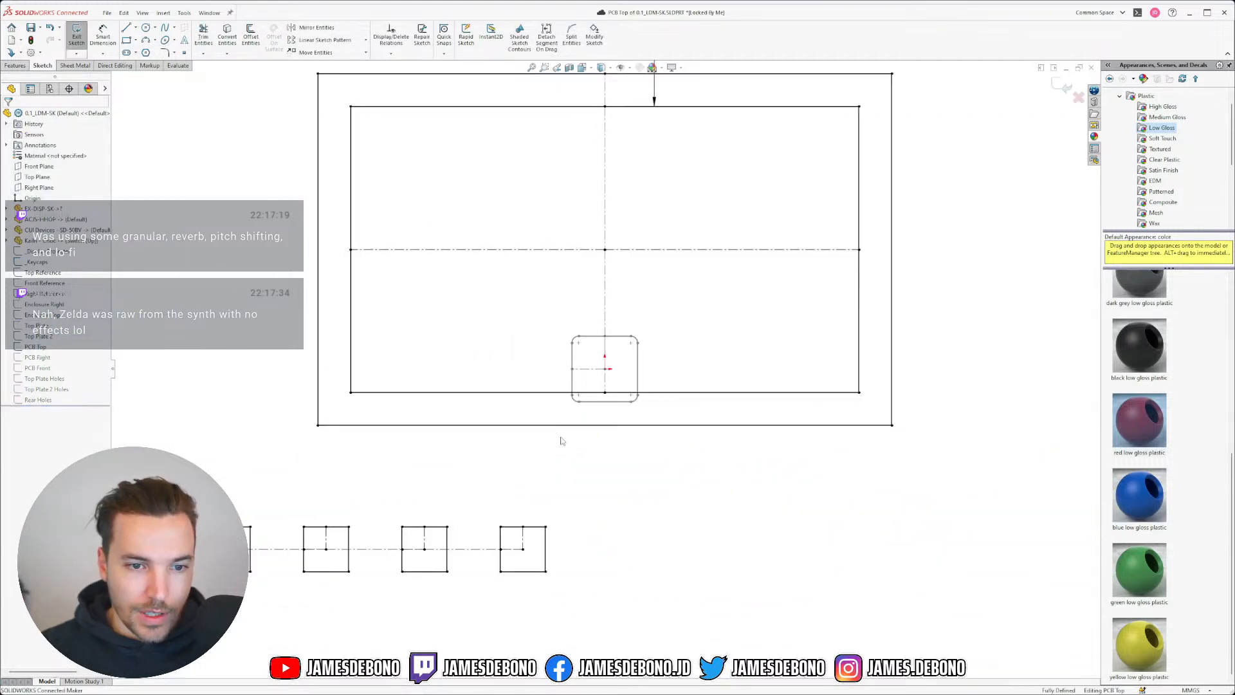
scroll(488, 497, "down", 5)
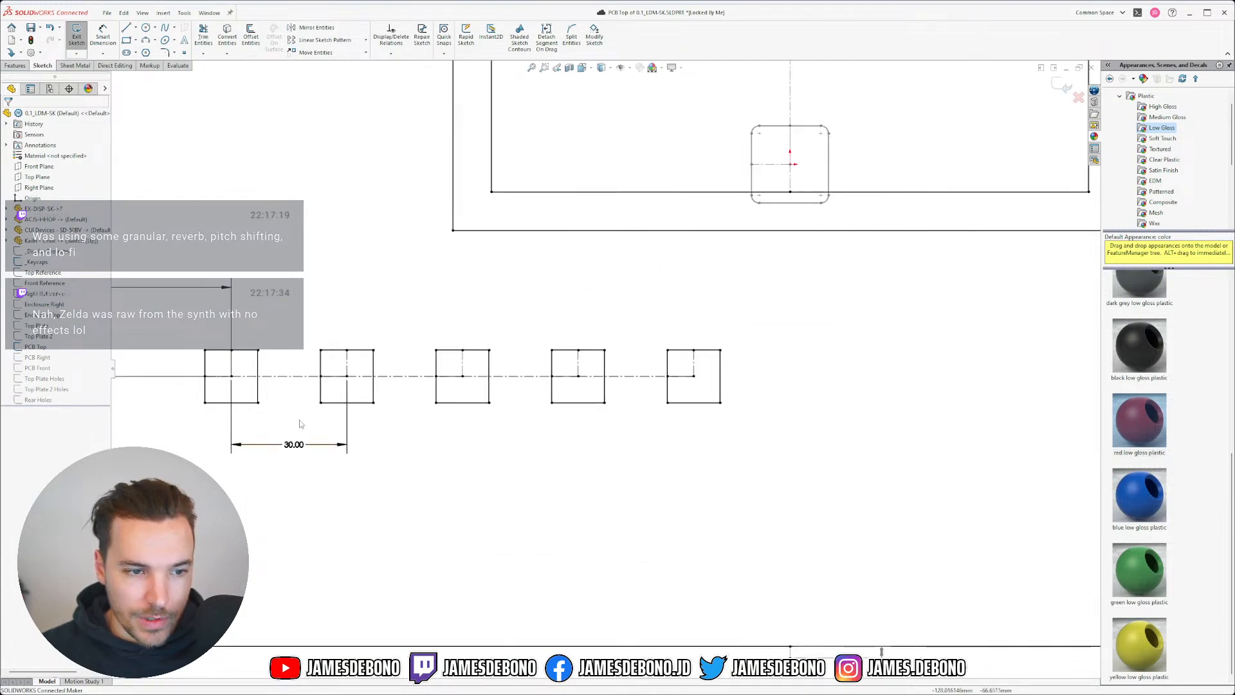
left_click(301, 380)
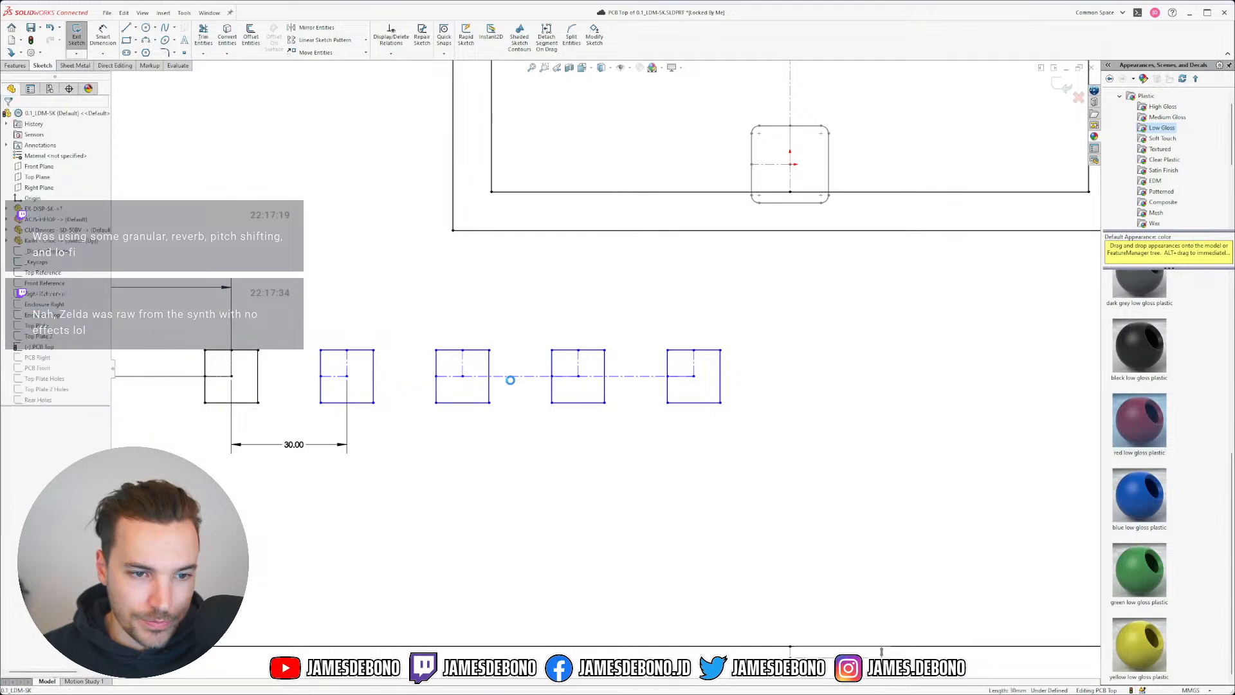
left_click(507, 377)
key("Delete")
left_click(618, 377)
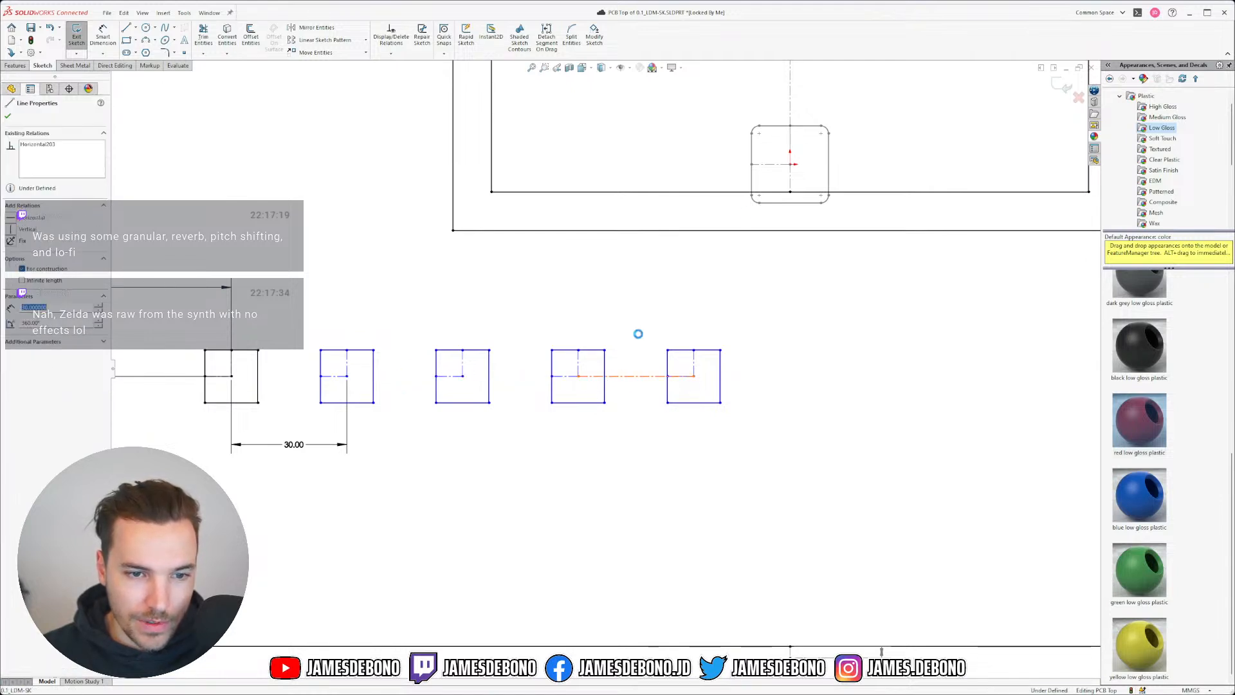
key("Delete")
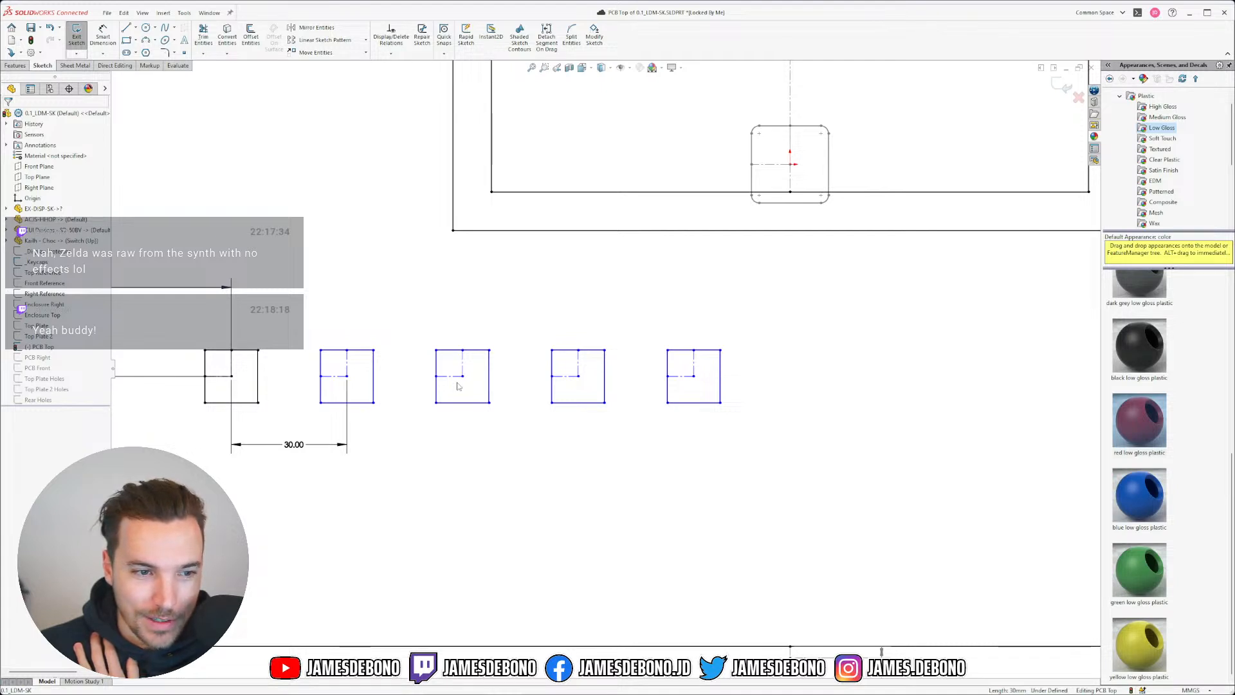
- Delete the 40 mm and 70 mm locating dimensions of the first square and the 30 mm spacing dimension between the first two squares
left_click(436, 386)
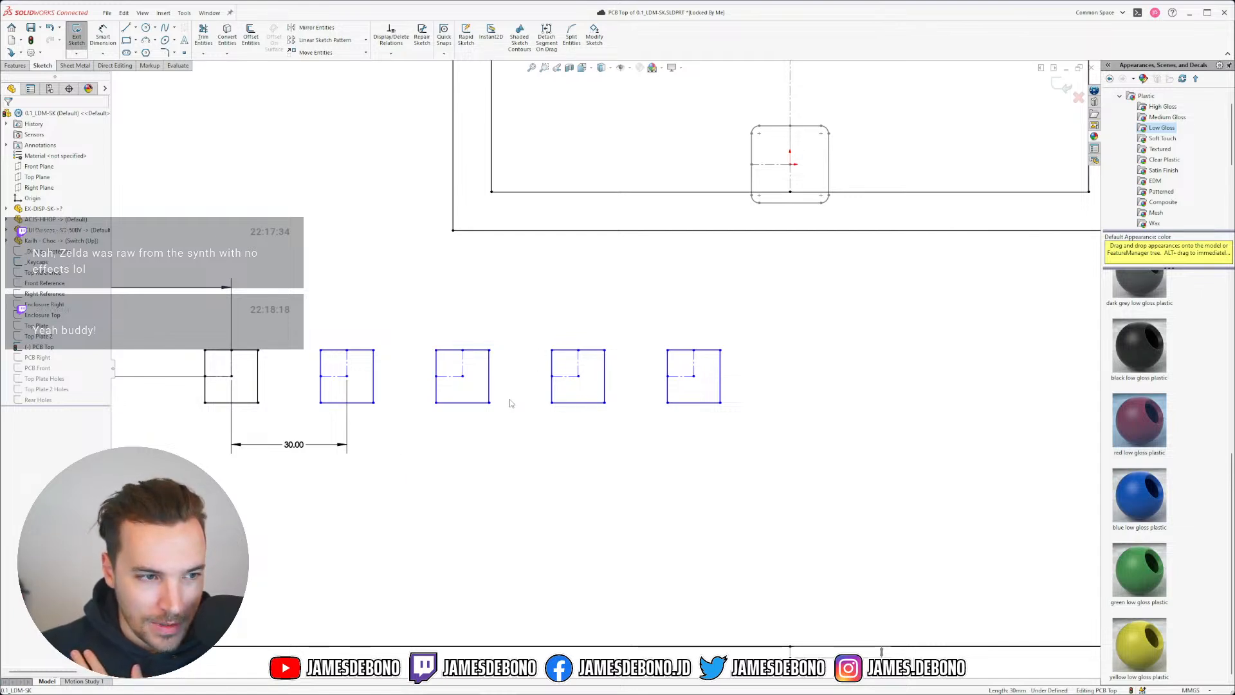
scroll(412, 405, "up", 3)
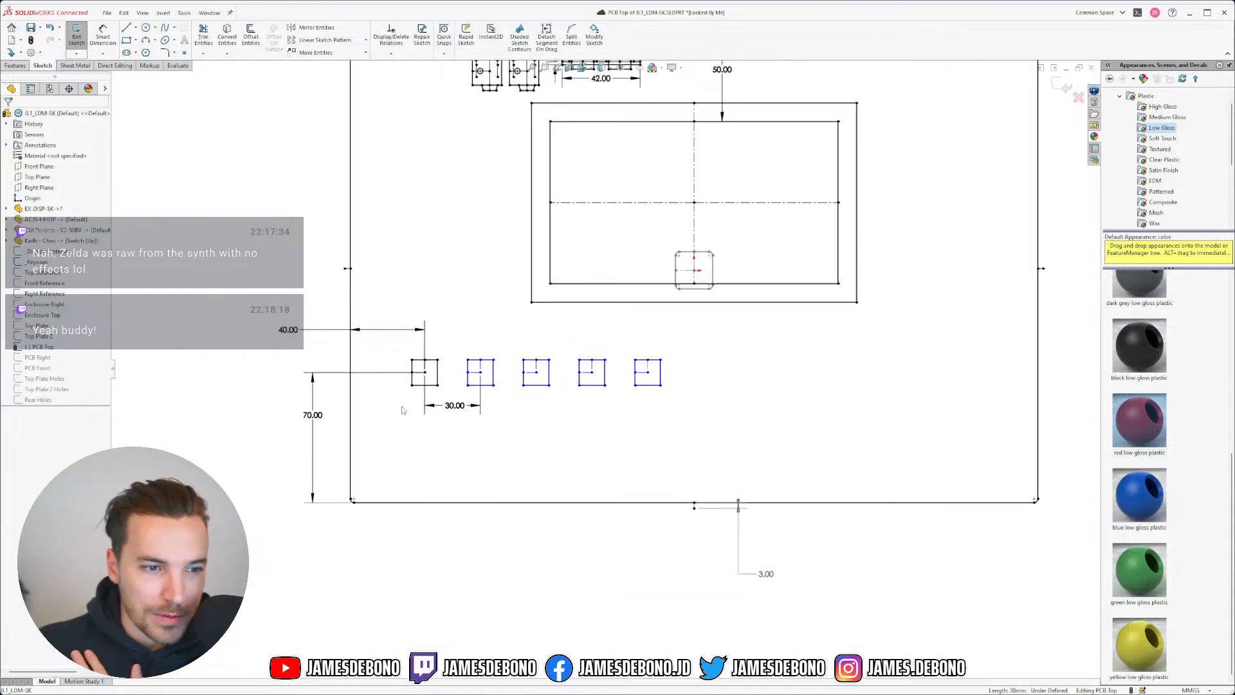
scroll(451, 382, "down", 4)
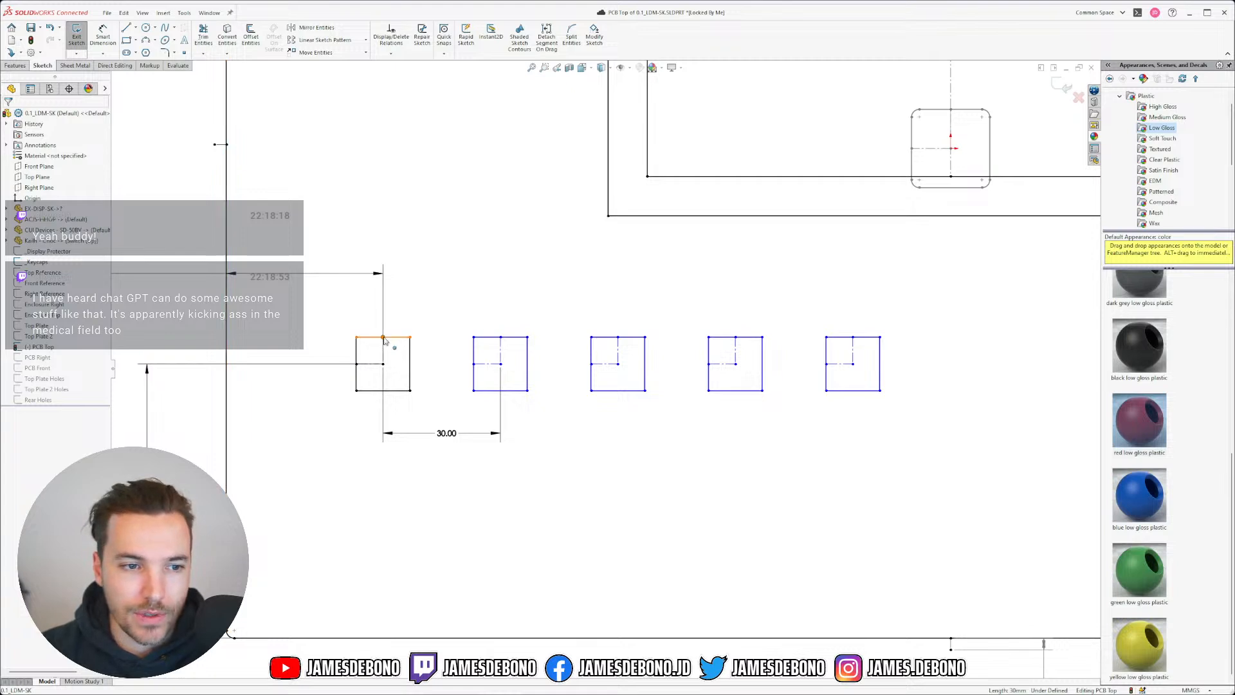
scroll(370, 351, "up", 2)
scroll(407, 341, "down", 5)
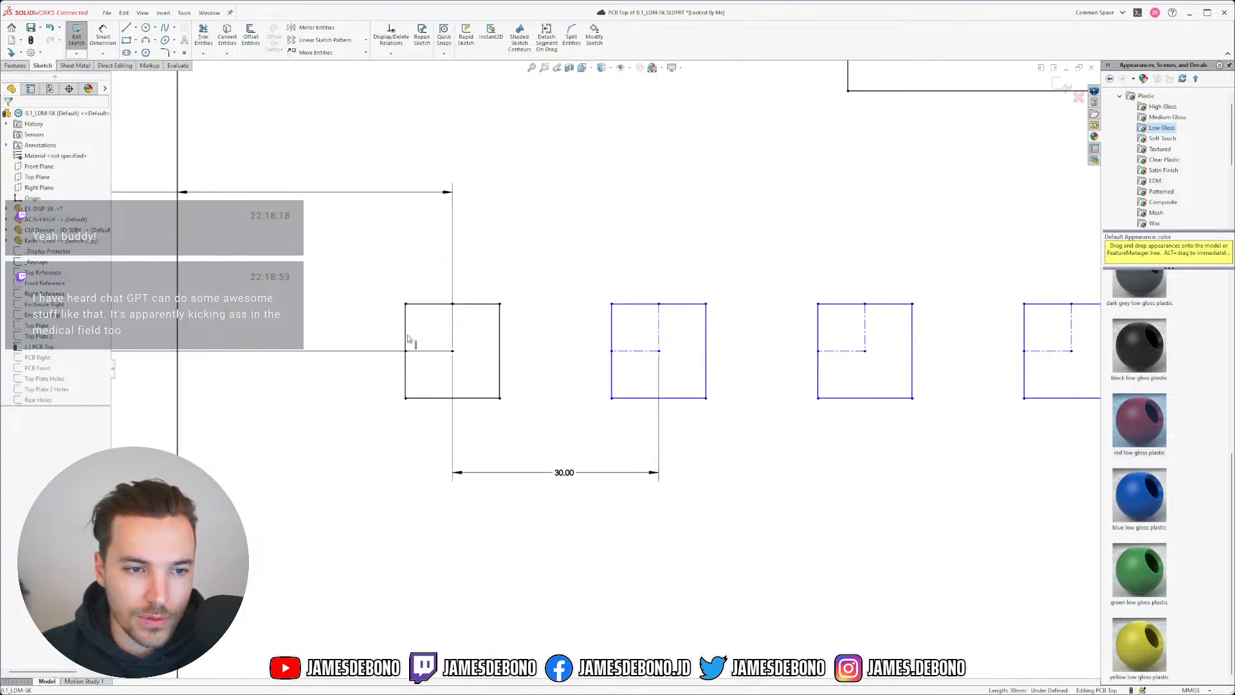
left_click(249, 193)
key("Delete")
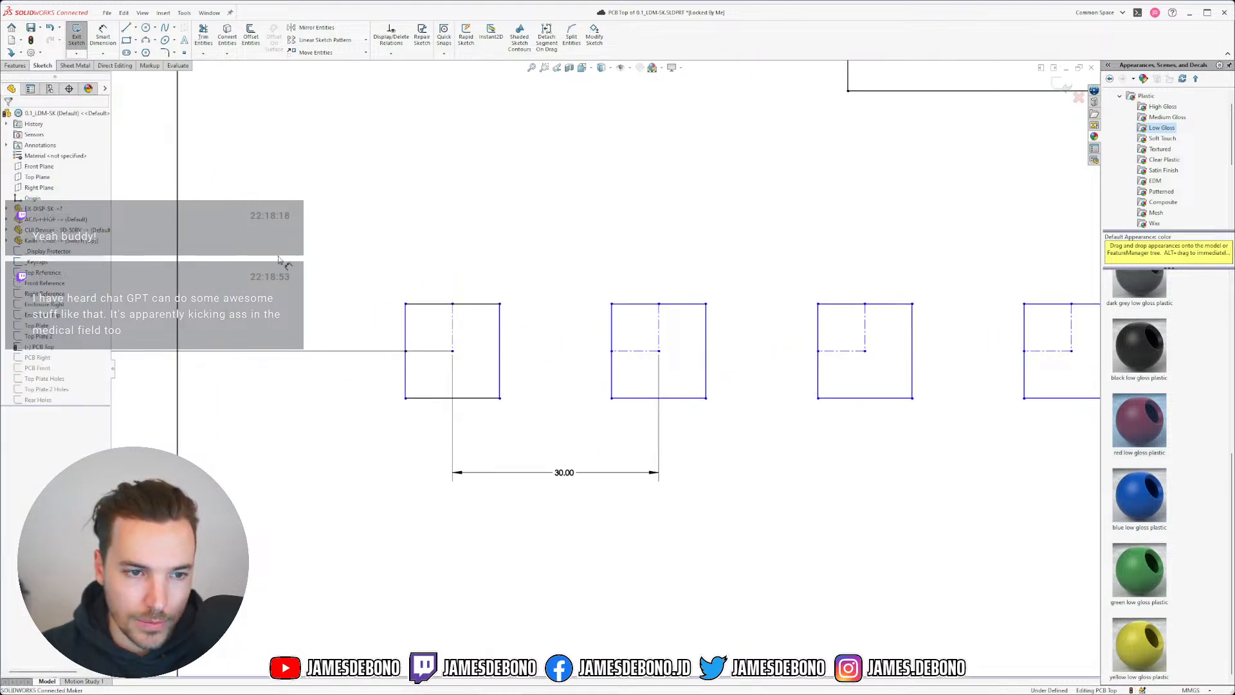
scroll(450, 332, "up", 4)
scroll(401, 359, "down", 1)
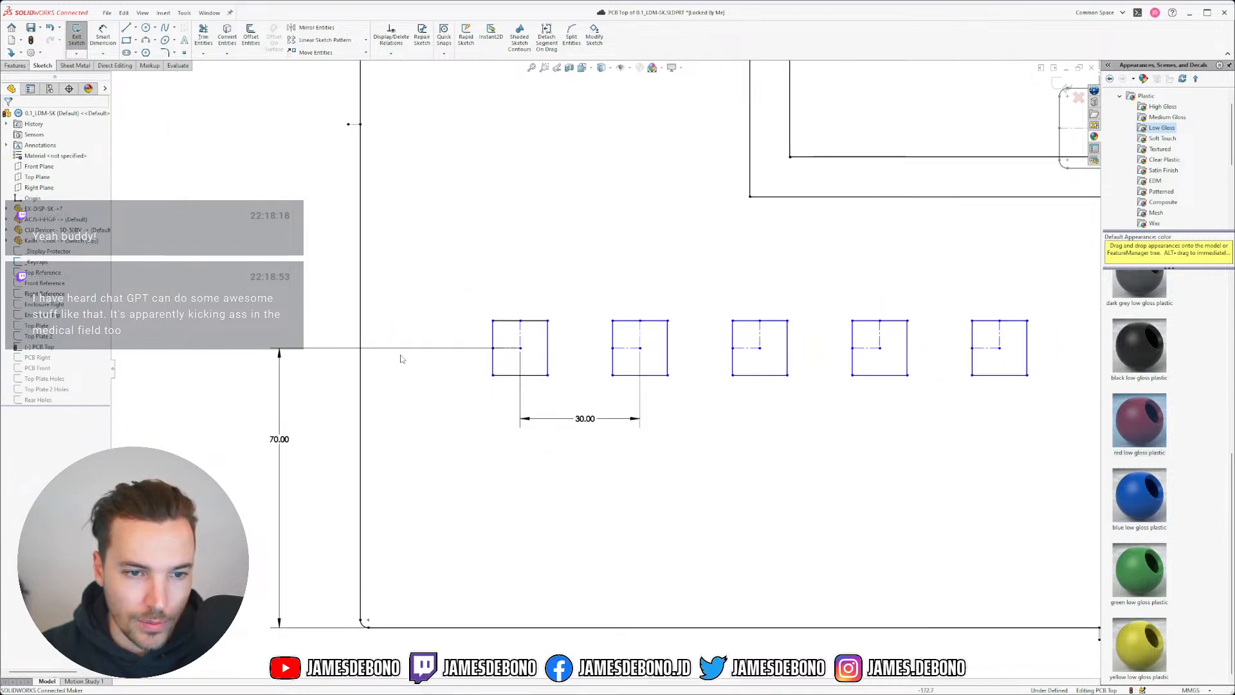
left_click(279, 442)
key("Delete")
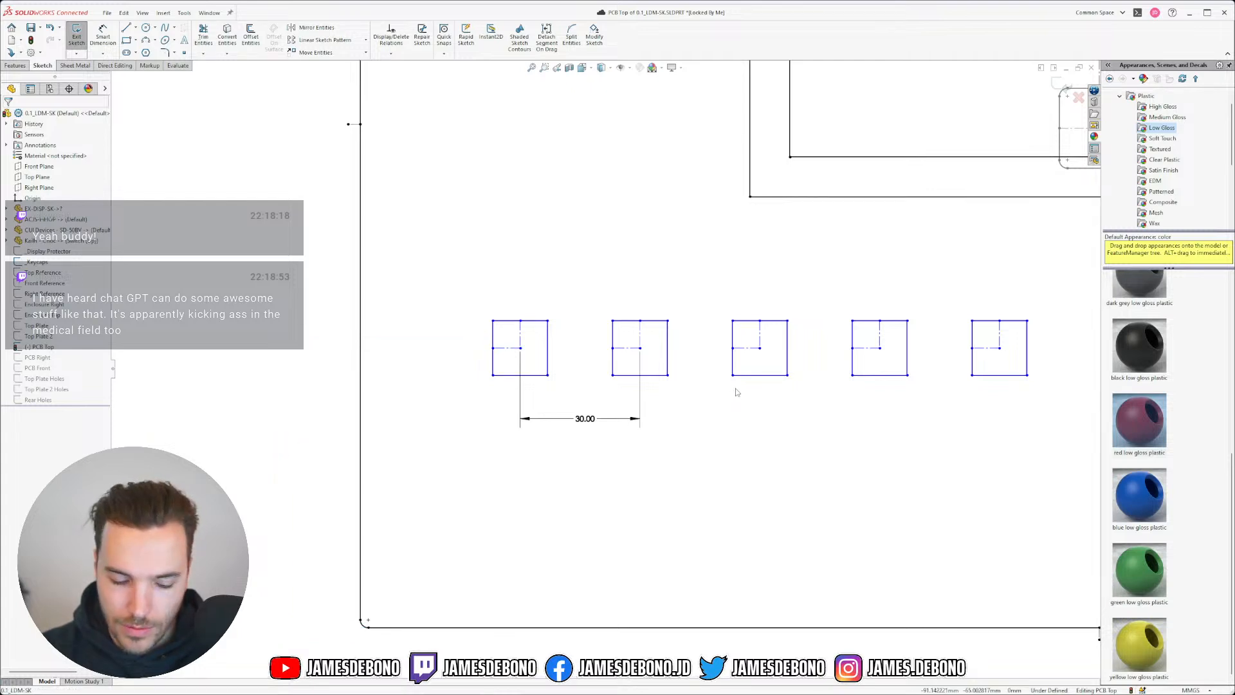
key("Escape")
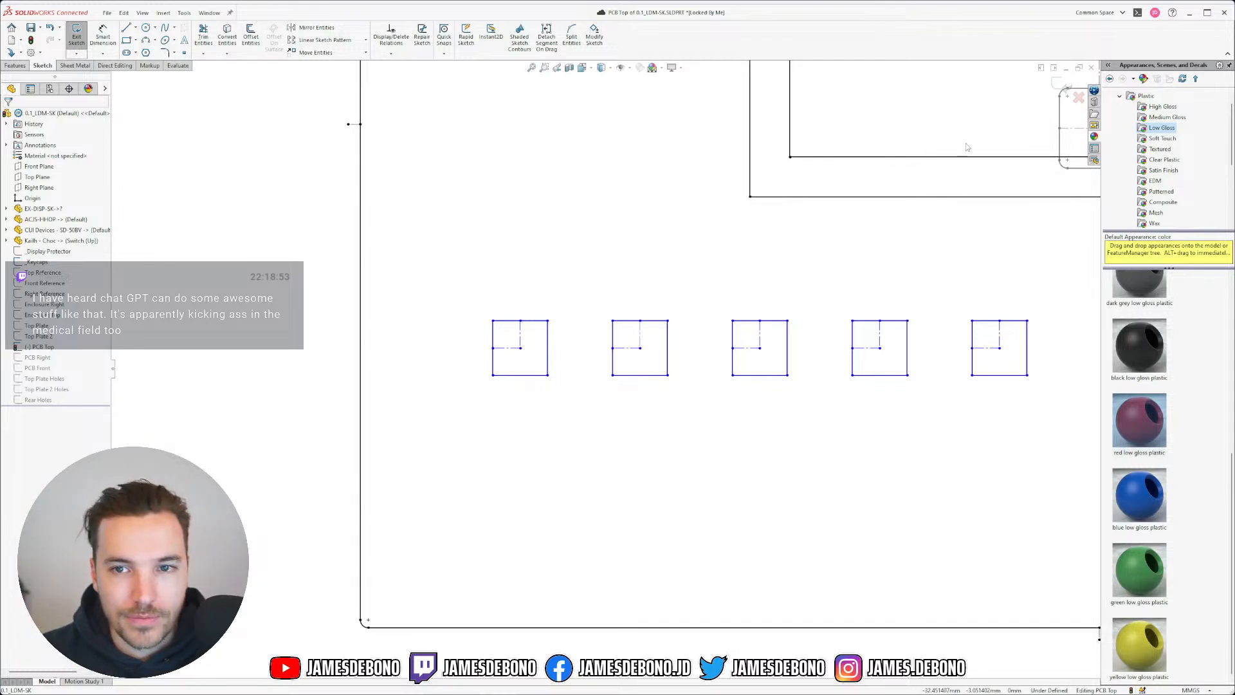
- Leave the PCB Top sketch and copy the complete rounded keycap profile with its dimensions from the _Keycaps sketch
scroll(933, 214, "up", 3)
scroll(913, 216, "down", 3)
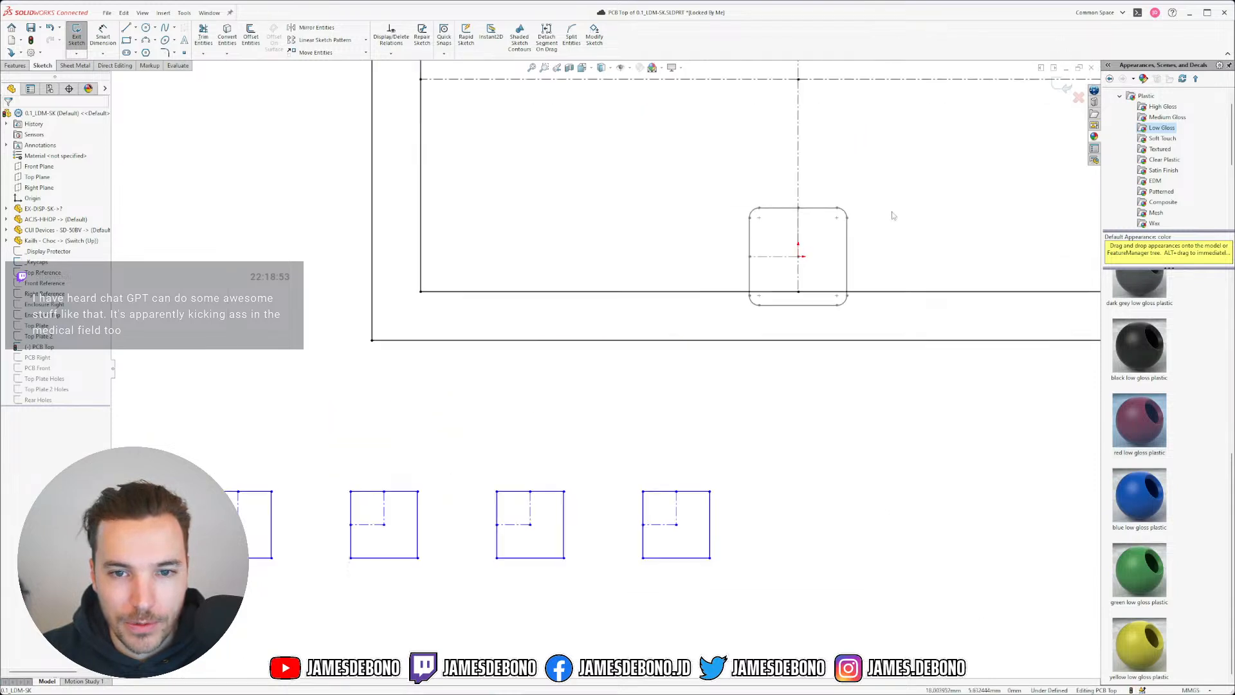
left_click(1060, 82)
left_click(37, 262)
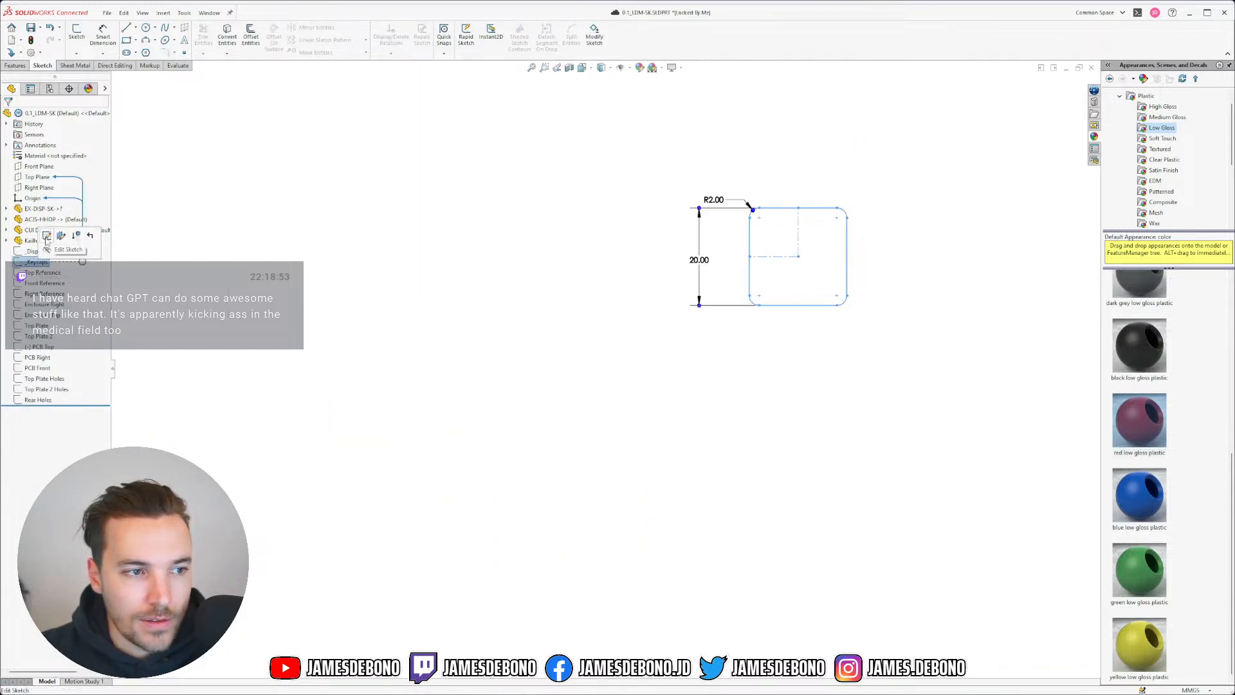
key("f")
scroll(474, 272, "up", 5)
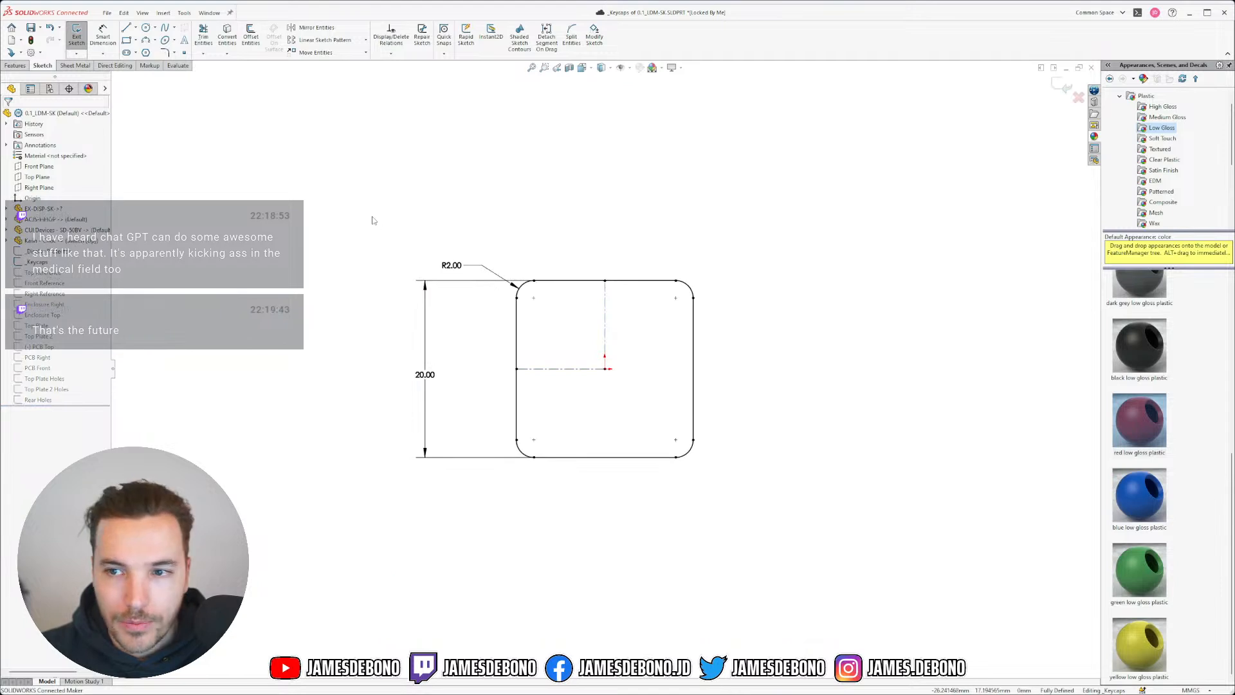
left_click_drag(371, 217, 777, 524)
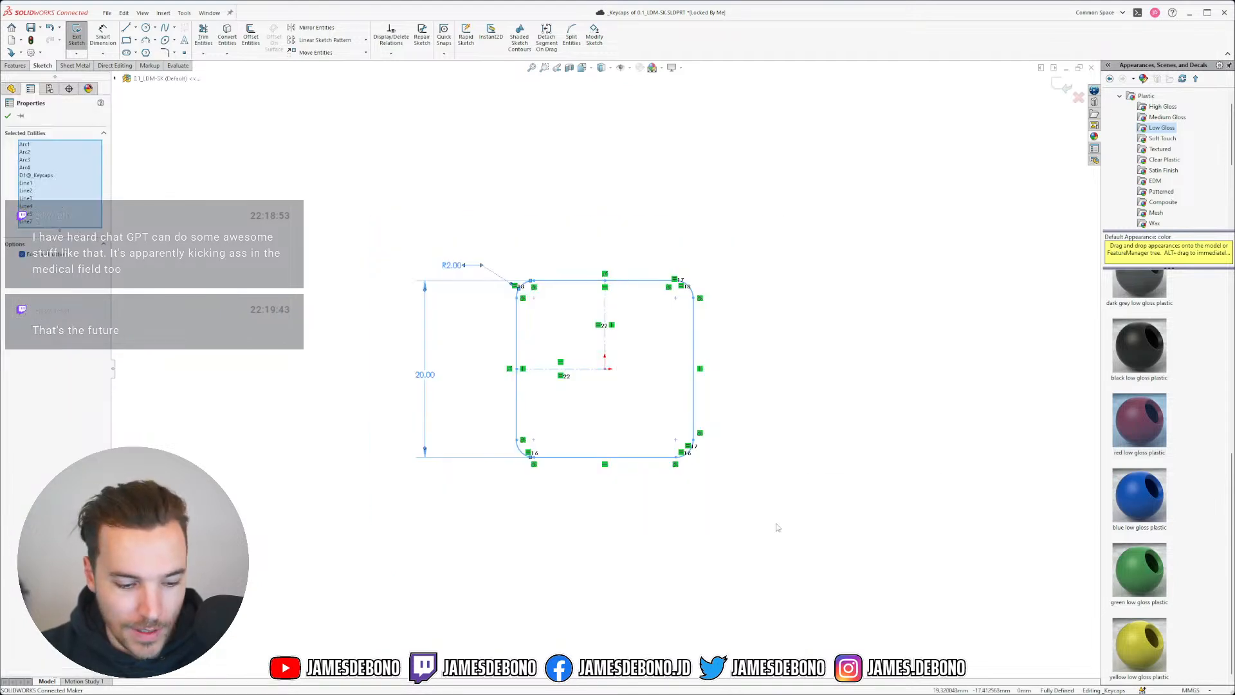
key("Escape")
left_click(1065, 87)
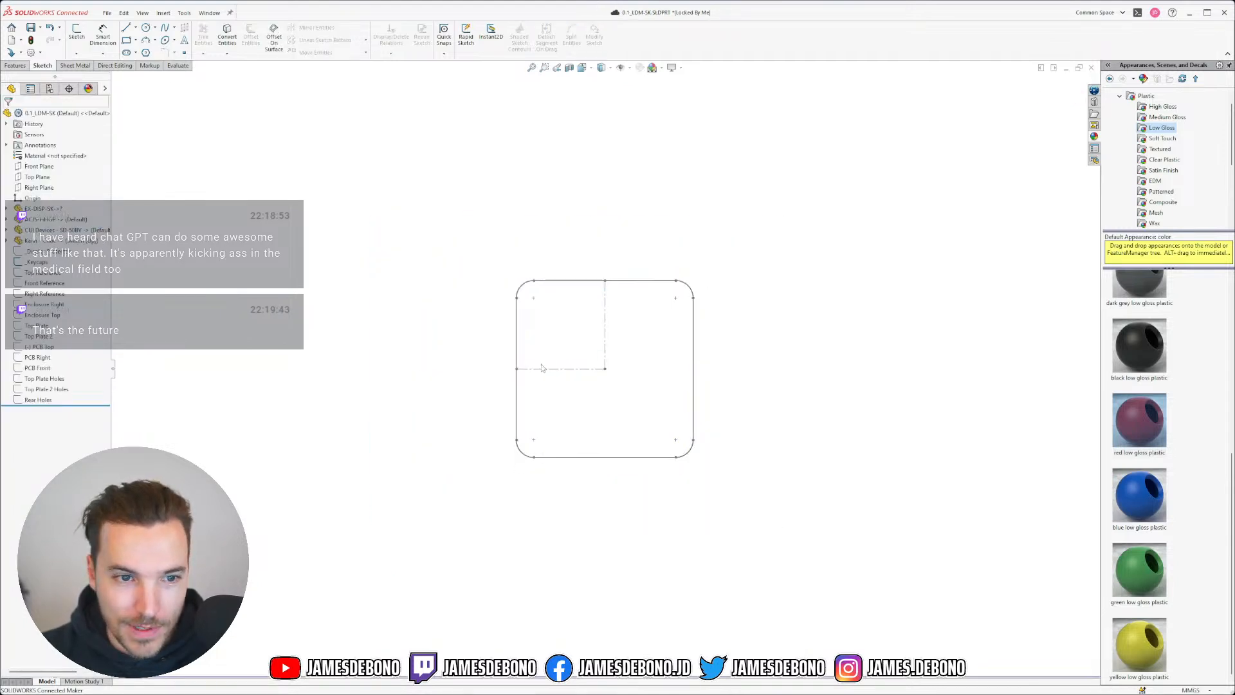
- Paste the keycap profile into the PCB Top sketch and place its center on the center of the row's first square
scroll(541, 368, "up", 4)
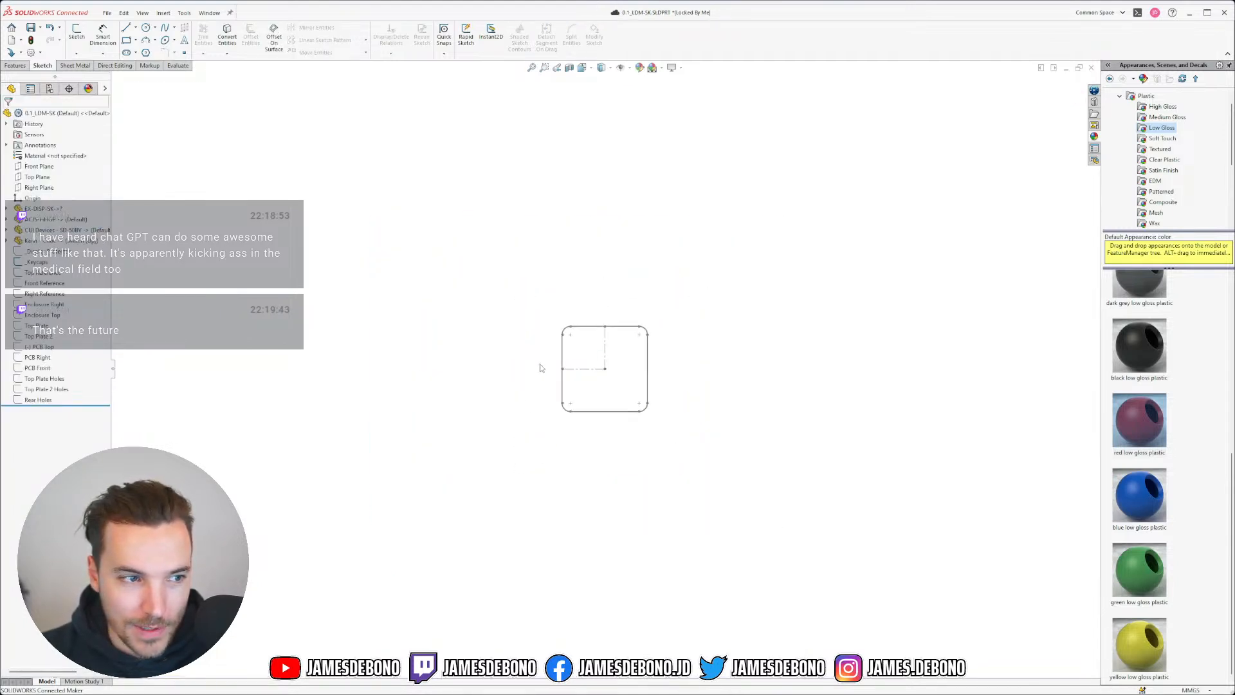
left_click(39, 347)
left_click(50, 321)
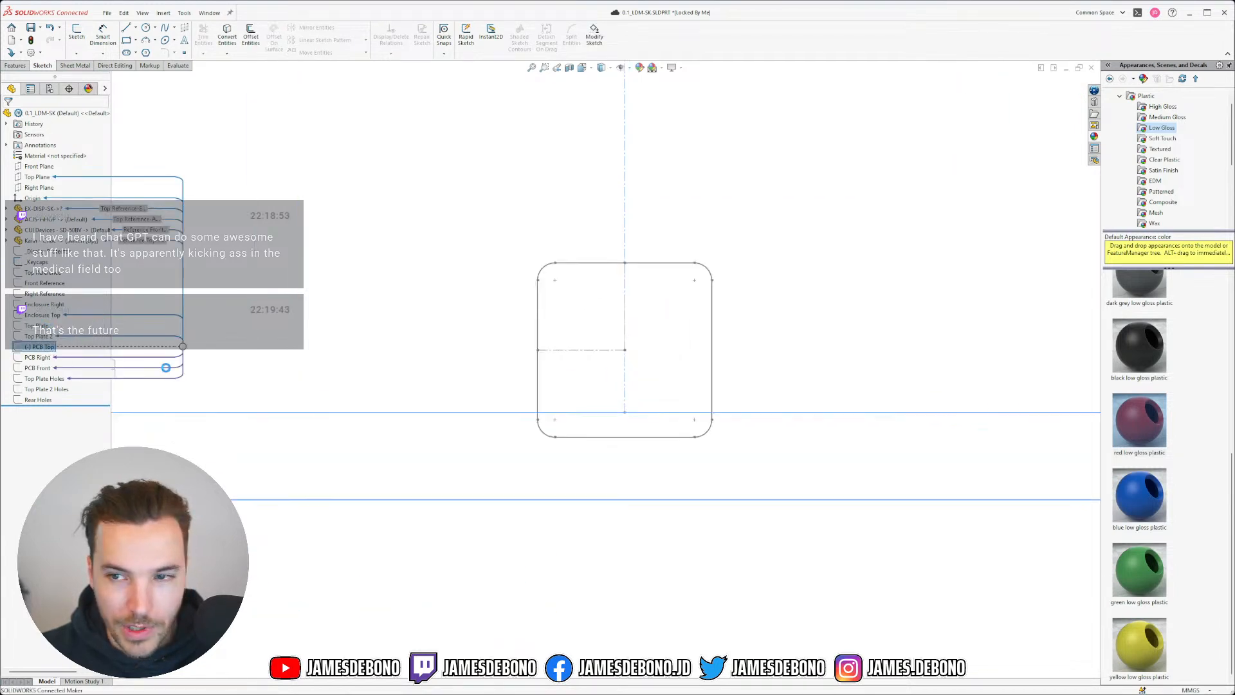
scroll(519, 535, "up", 16)
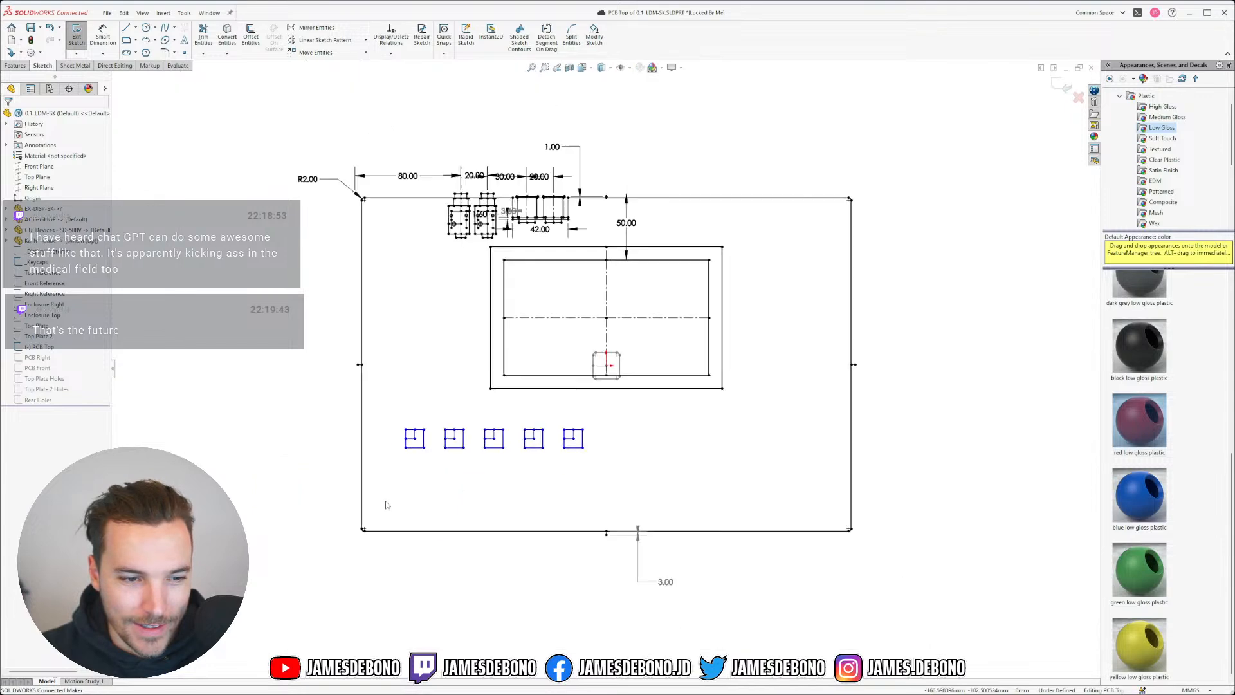
scroll(383, 506, "down", 3)
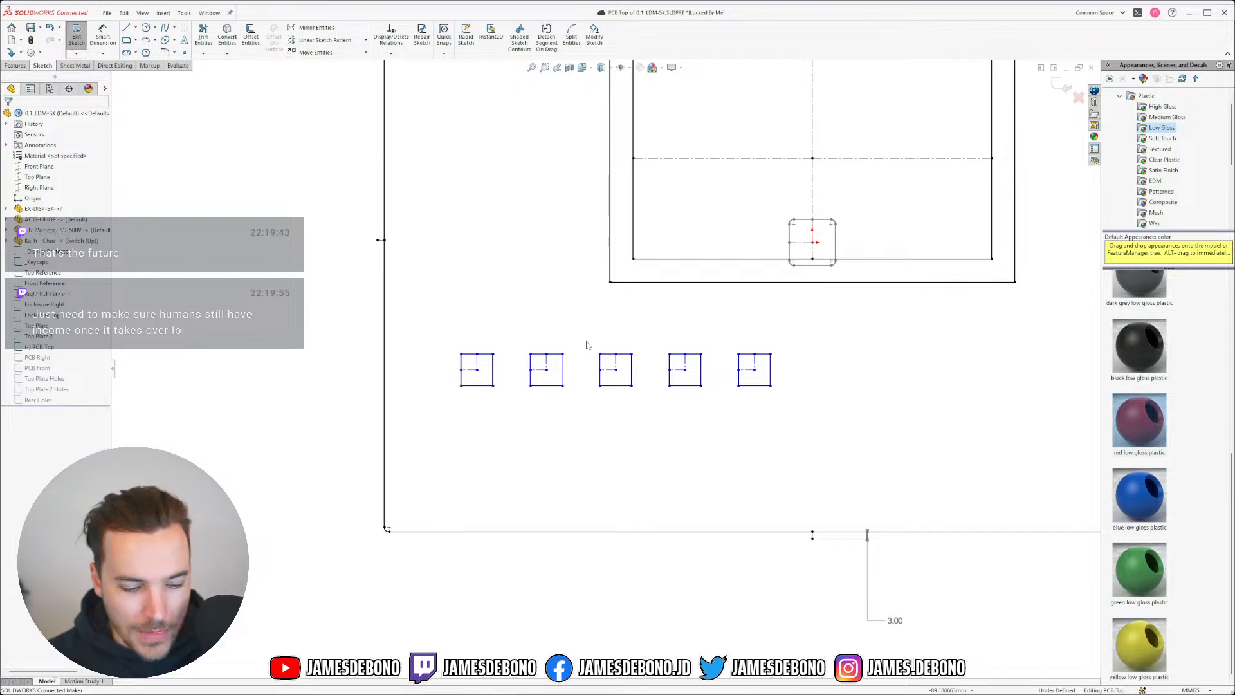
scroll(483, 337, "down", 2)
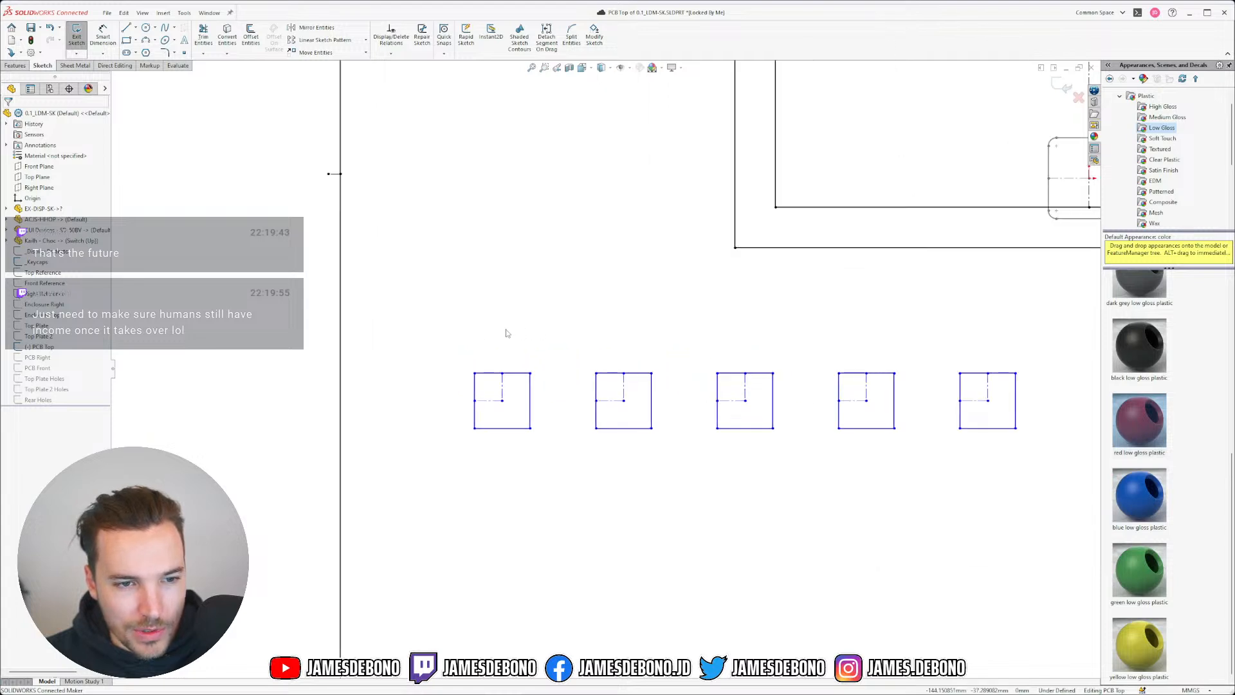
key("ctrl+v")
scroll(503, 361, "down", 2)
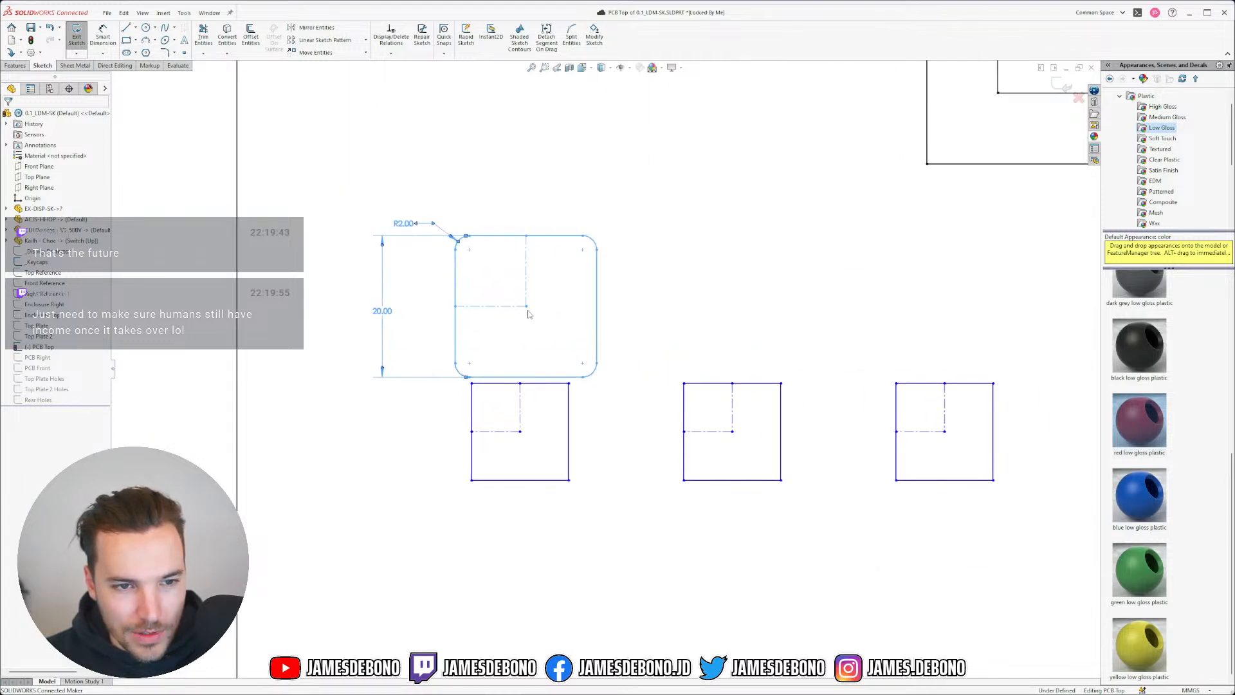
left_click_drag(527, 309, 521, 432)
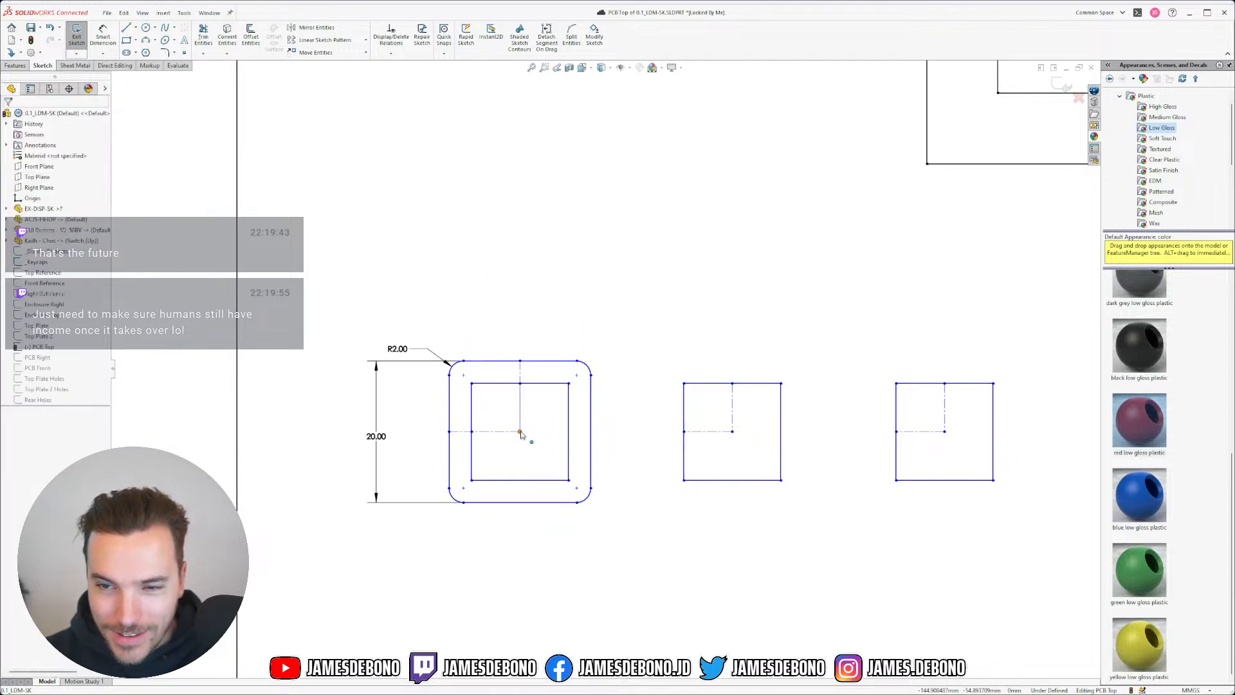
- Move the corner radius dimension farther from the pasted keycap and shift the keycap and its square together by their shared center point
left_click_drag(412, 354, 400, 345)
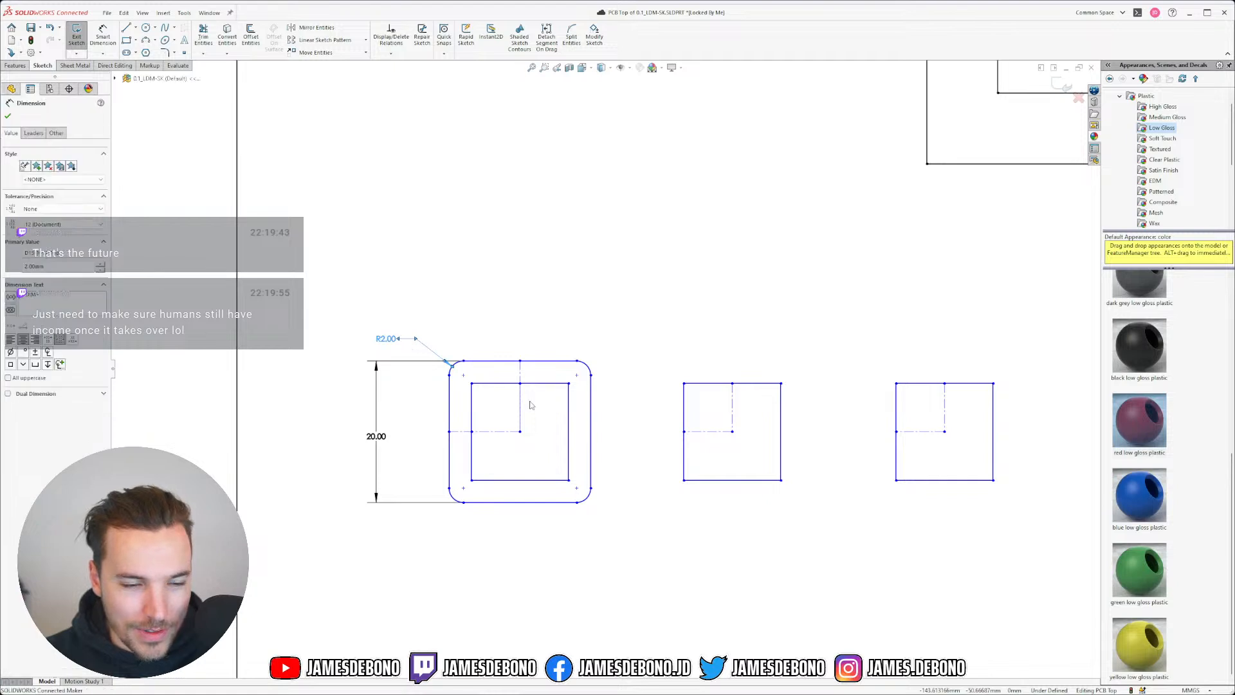
mouse_move(522, 433)
left_mouse_down()
mouse_move(524, 419)
mouse_move(529, 429)
left_mouse_up()
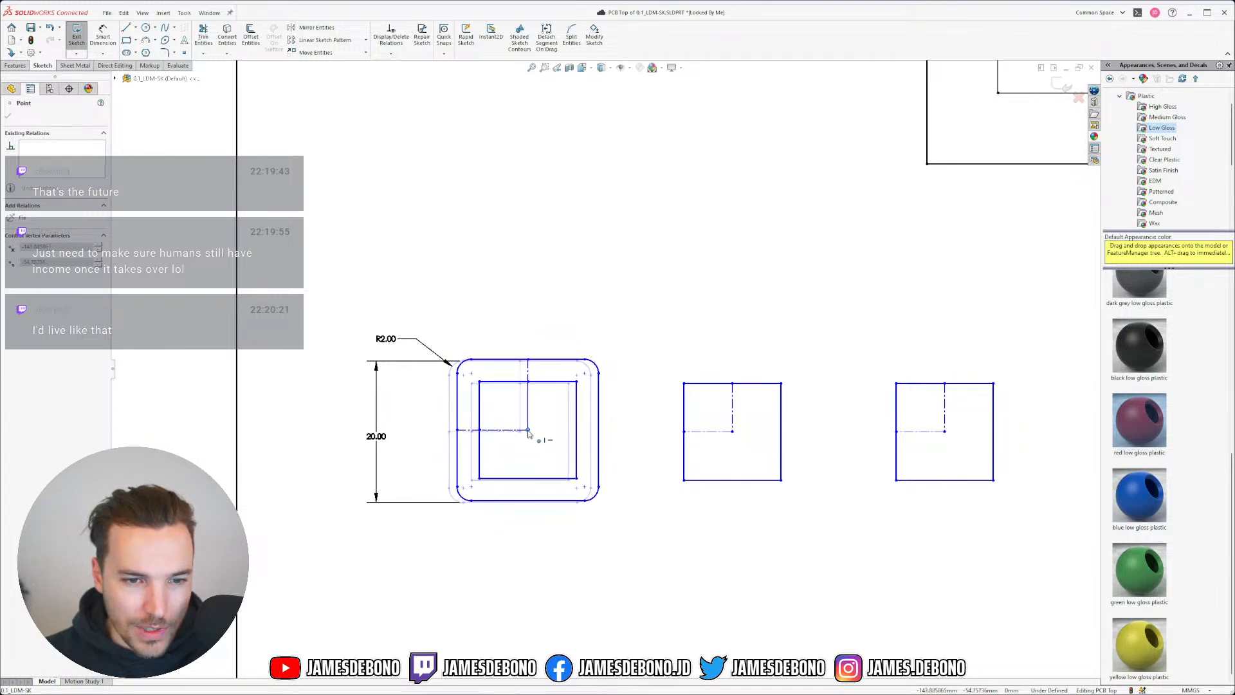
left_click(669, 522)
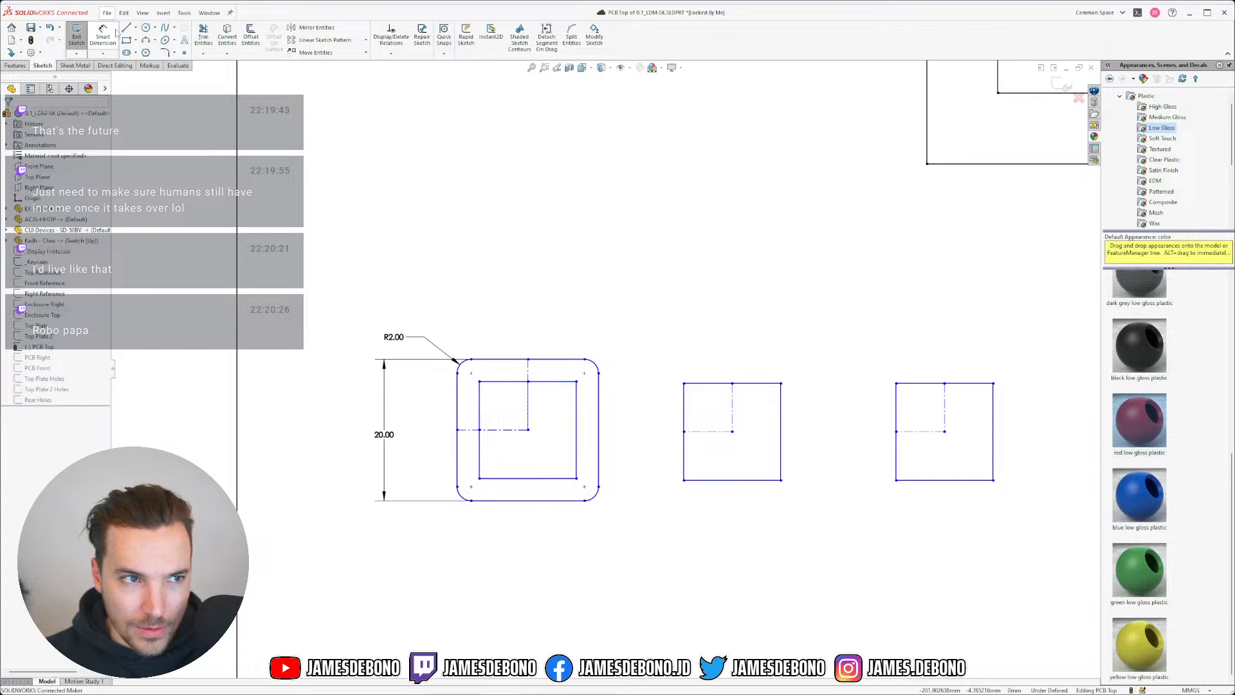
left_click(136, 28)
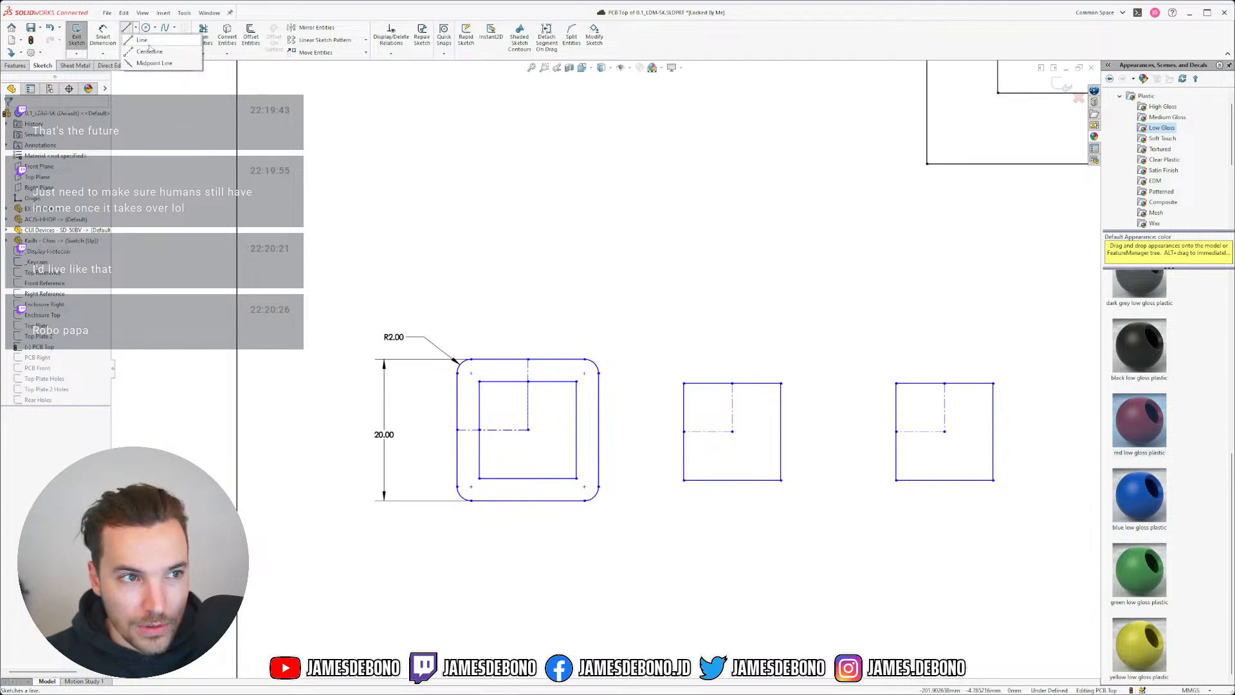
left_click(150, 51)
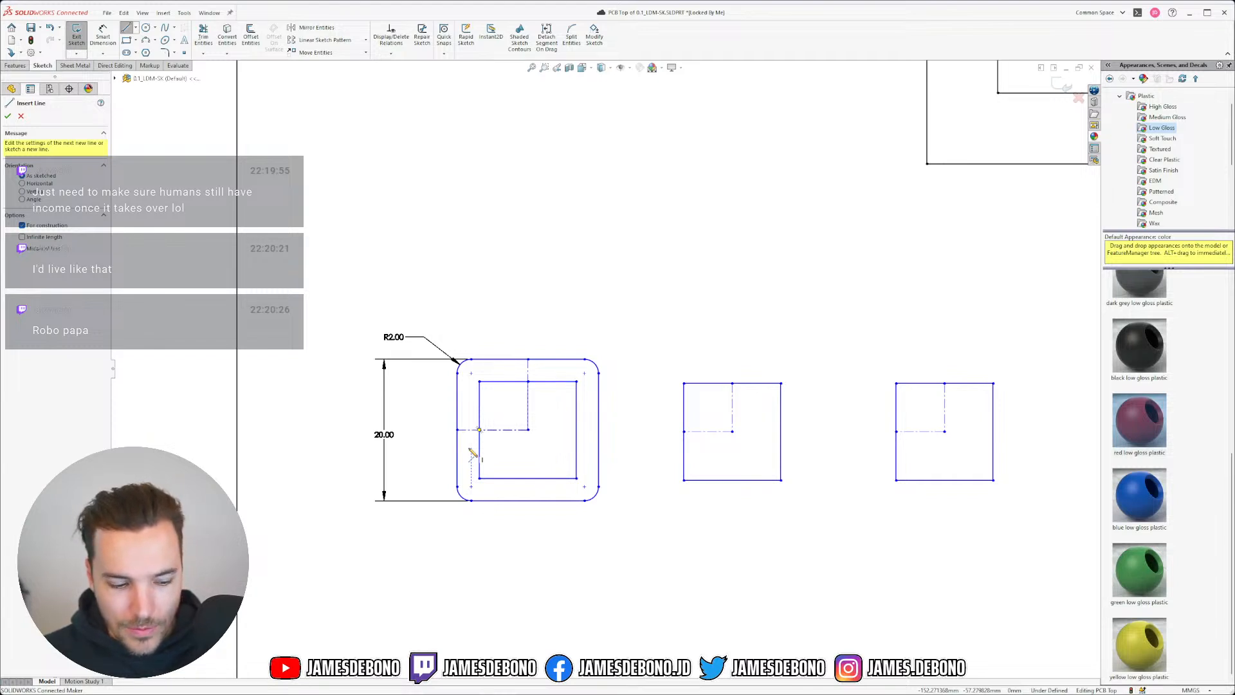
key("Escape")
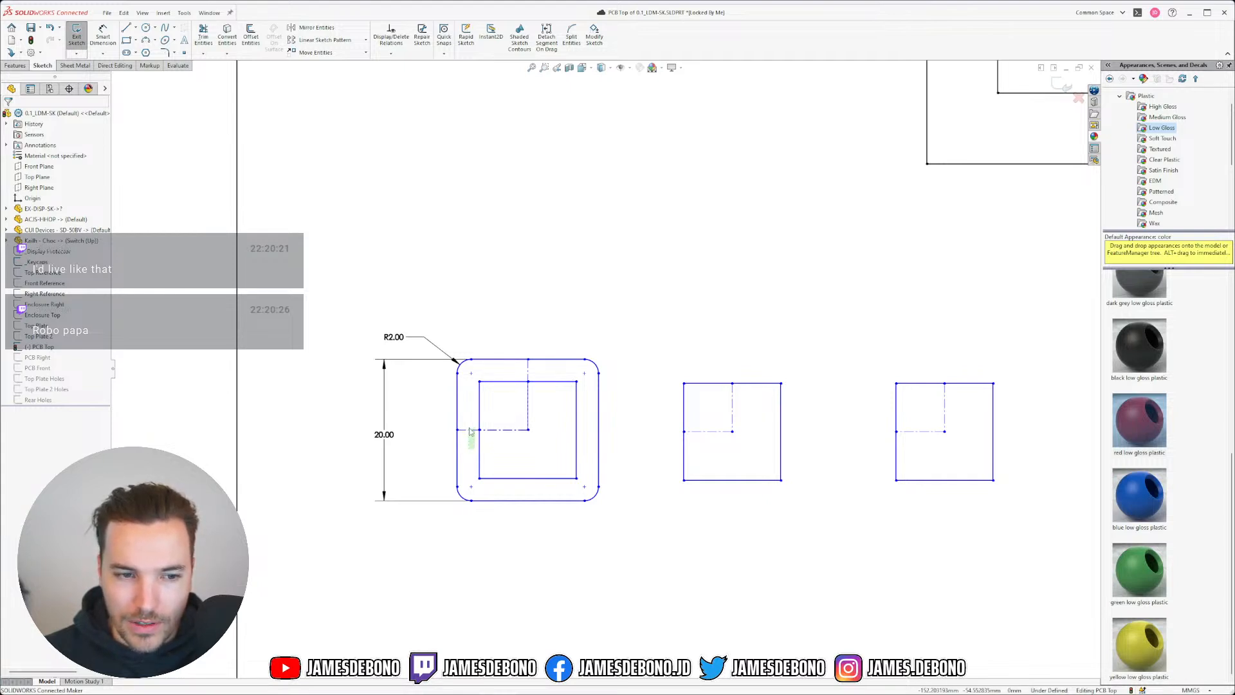
- Check the relations of the horizontal centerline inside the pasted keycap profile
left_click(470, 428)
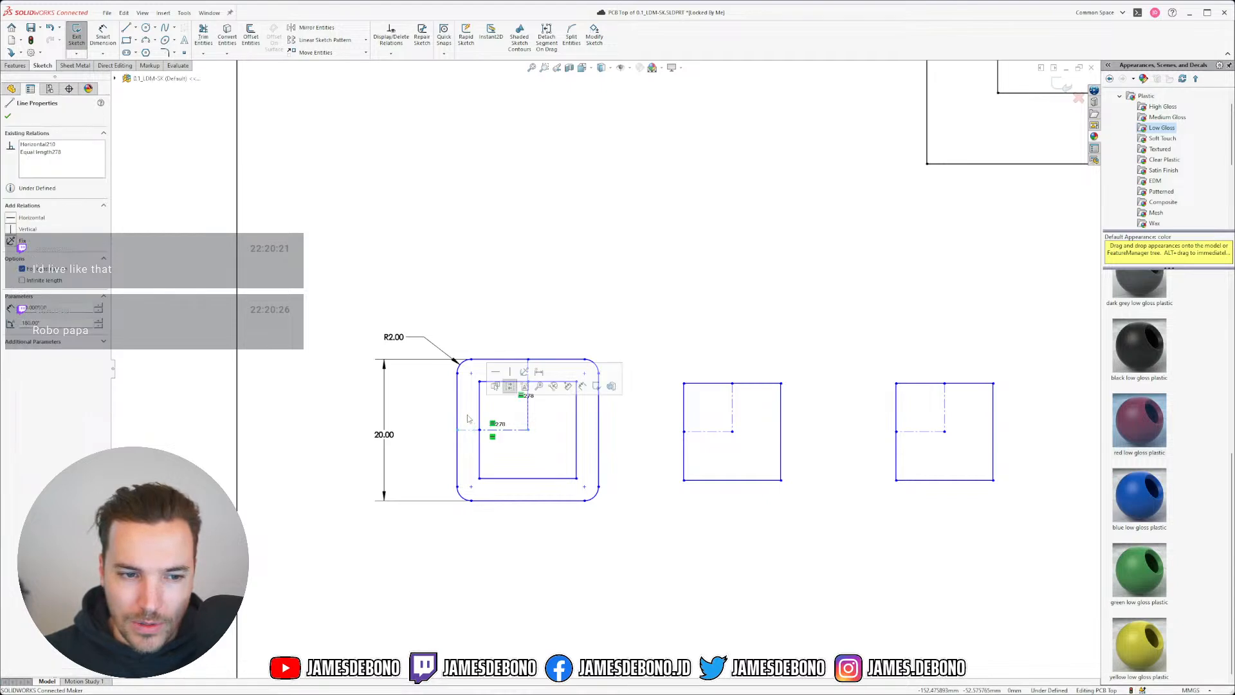
left_click(496, 542)
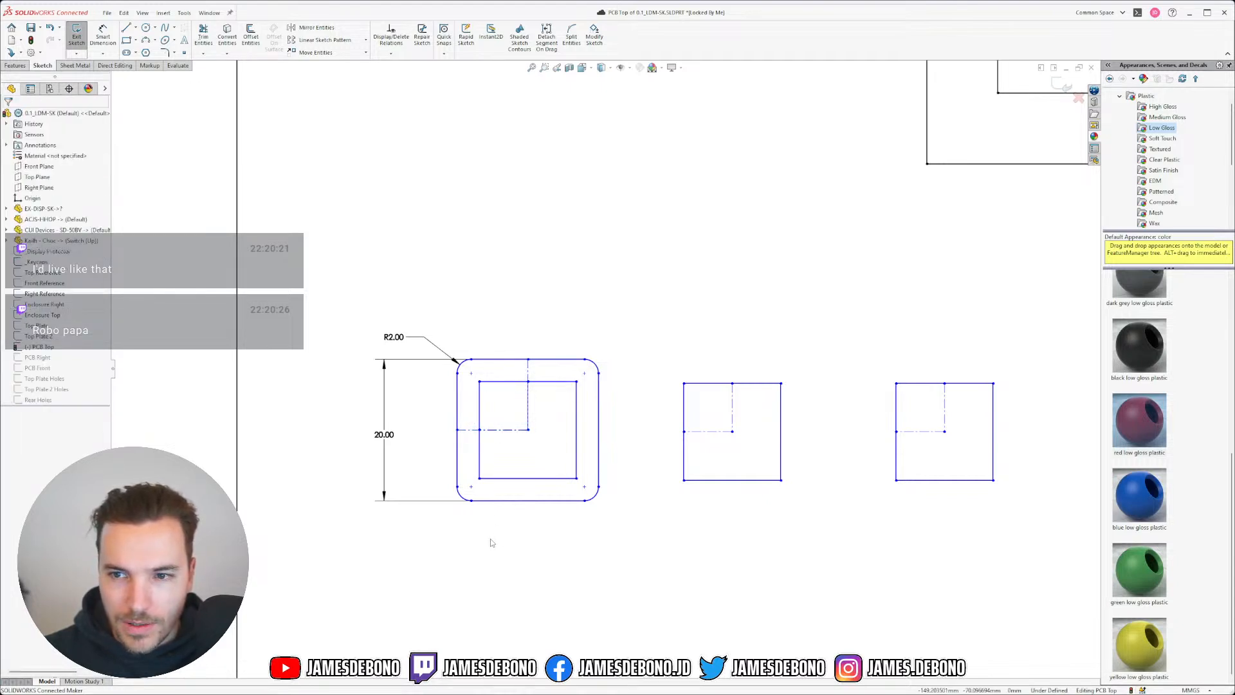
left_click(466, 452)
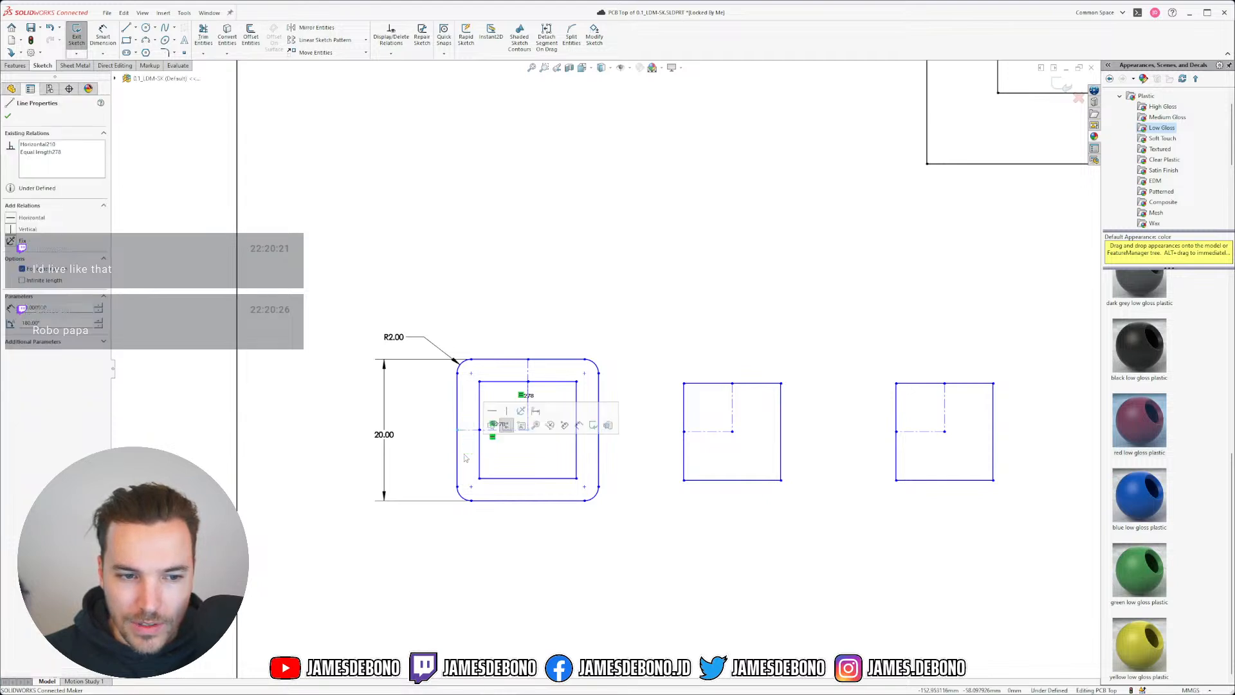
left_click(420, 451)
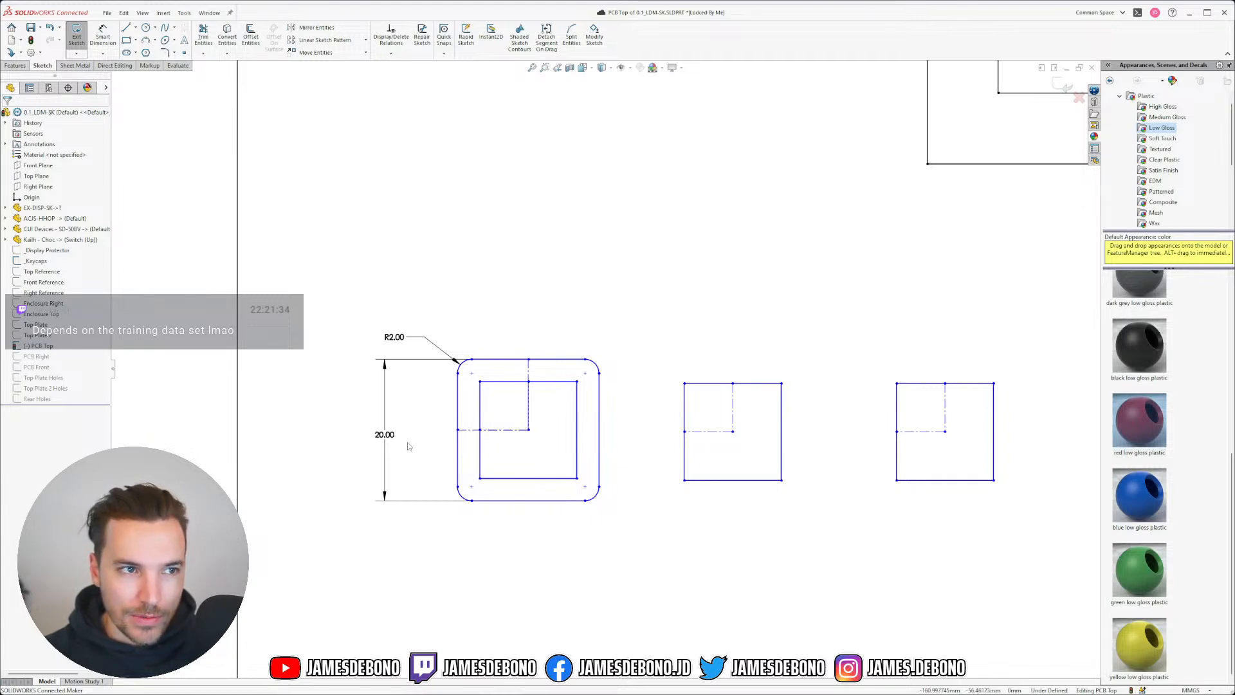
scroll(451, 451, "down", 2)
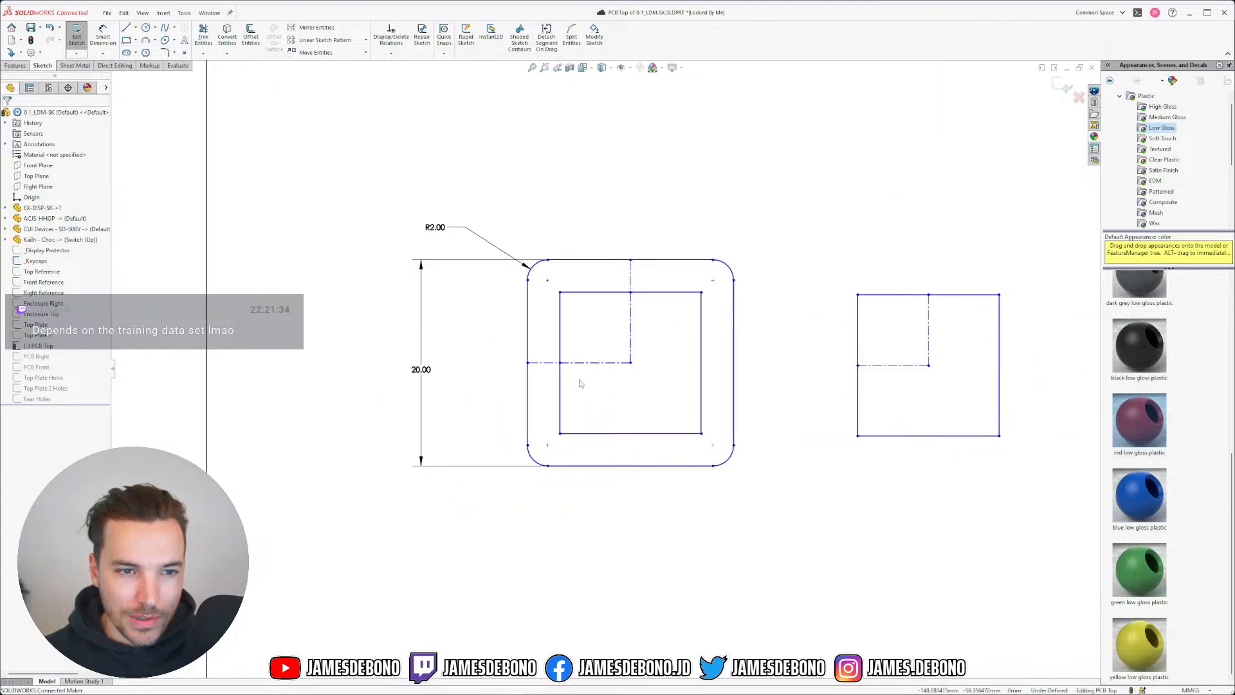
scroll(583, 383, "down", 1)
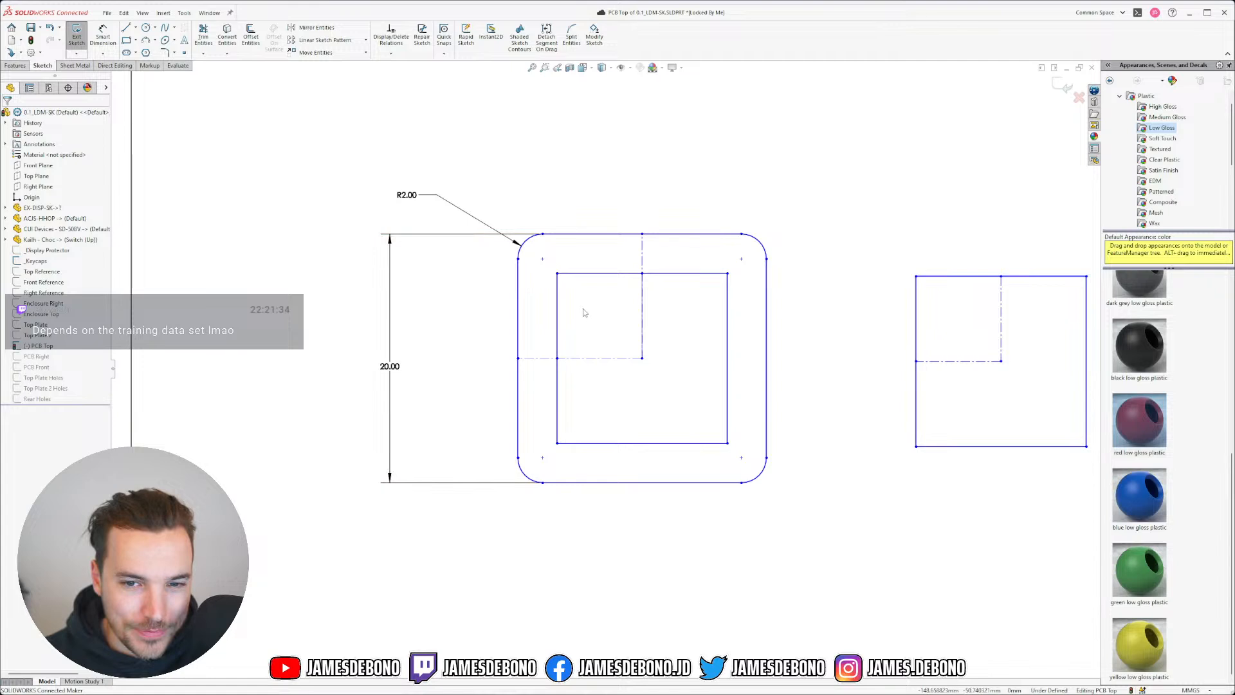
left_click(136, 28)
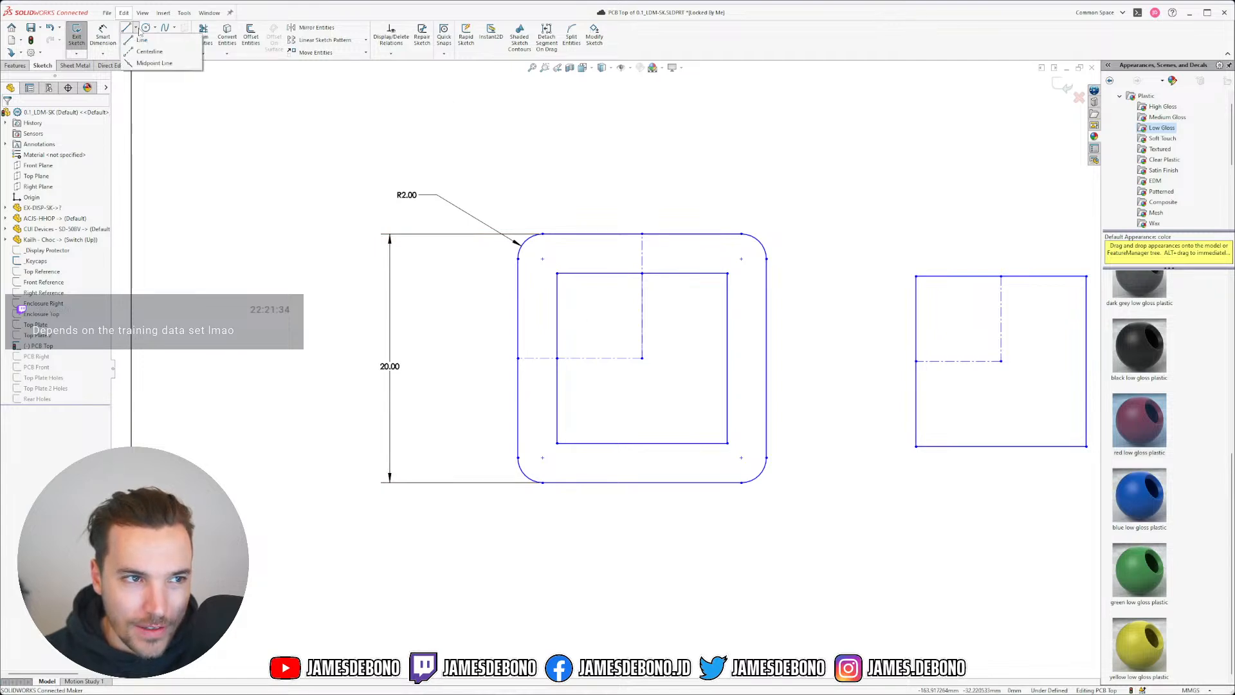
left_click(867, 409)
- Delete the corner radius dimension from the pasted keycap profile
scroll(830, 512, "up", 2)
scroll(830, 515, "up", 2)
scroll(546, 303, "down", 4)
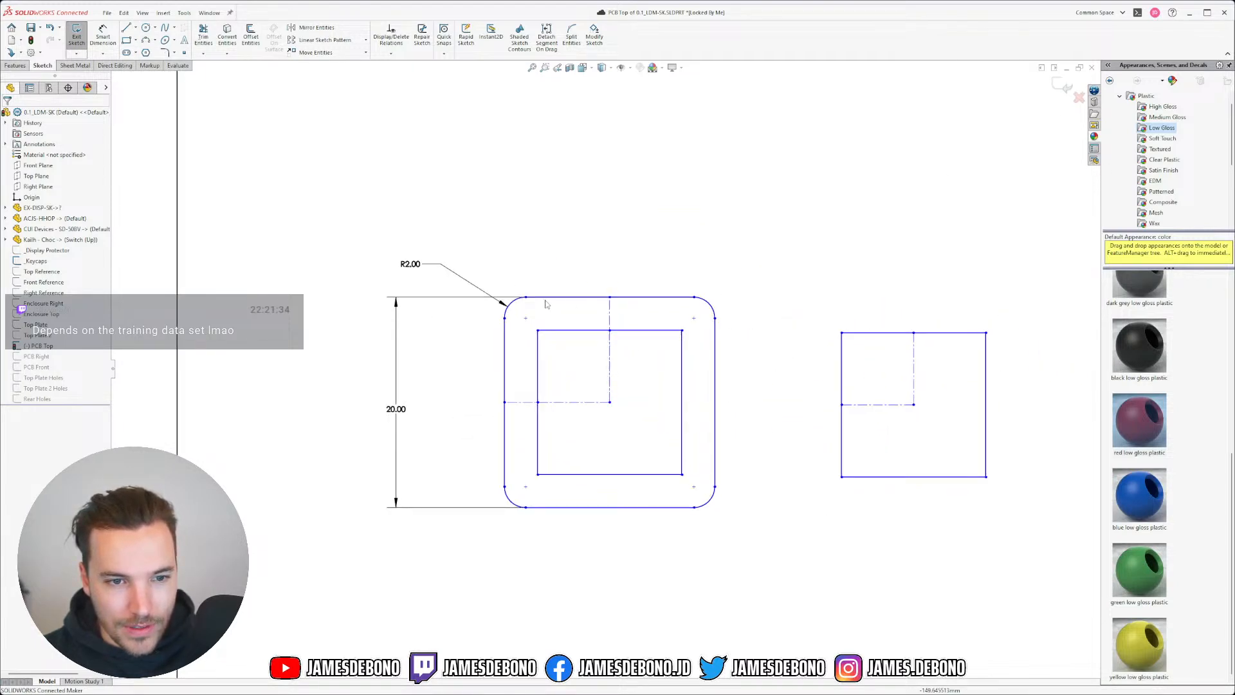
left_click(443, 270)
key("Delete")
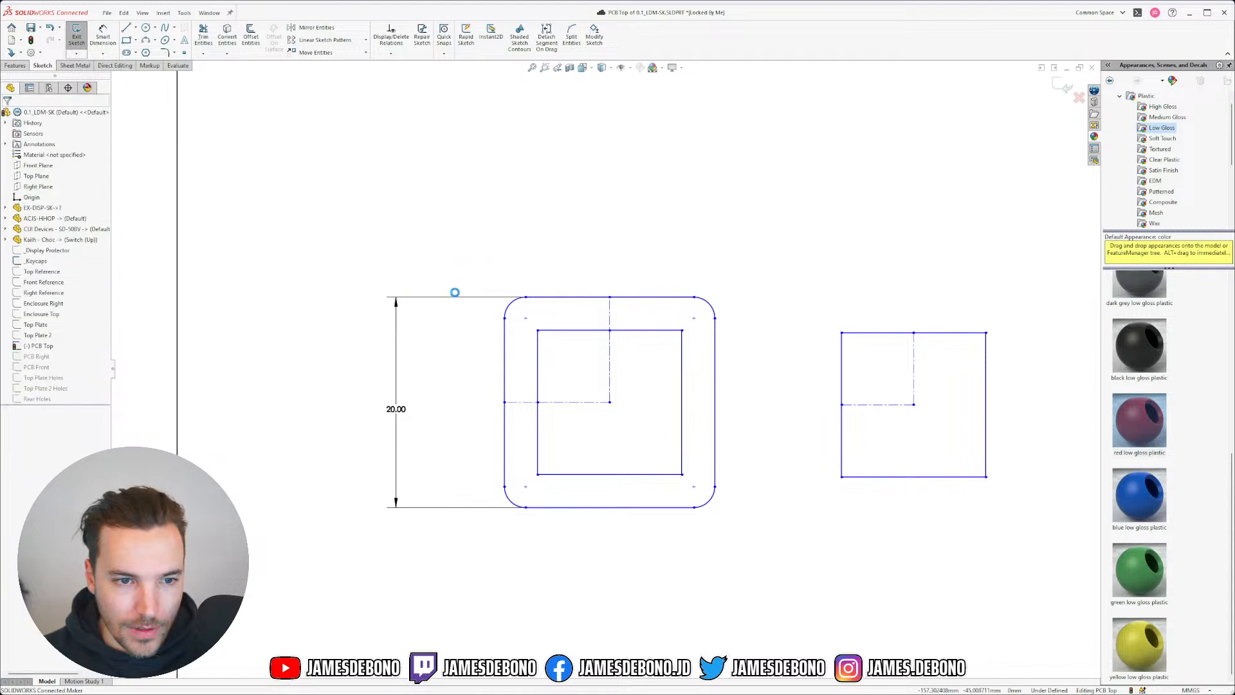
- Make the pasted keycap's vertical centerline equal in length to the vertical centerline of the original keycap profile in the _Keycaps sketch
left_click(610, 313)
scroll(635, 311, "up", 5)
scroll(804, 225, "up", 3)
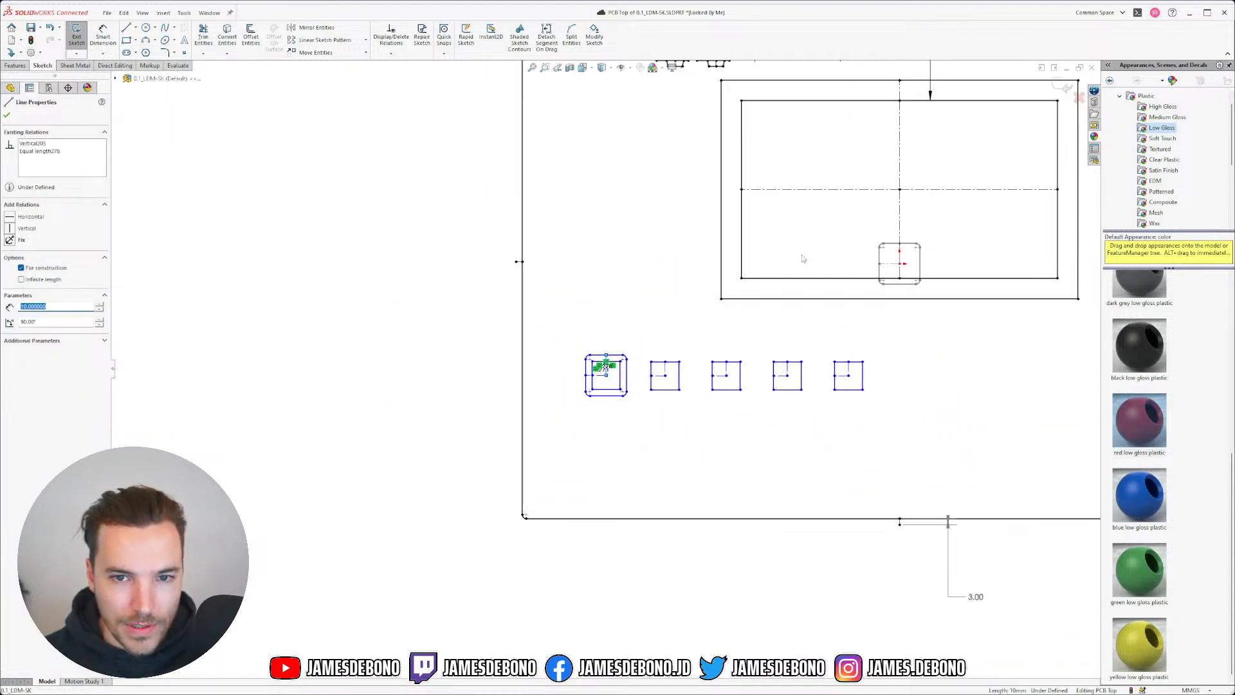
scroll(798, 270, "down", 3)
right_click(943, 252)
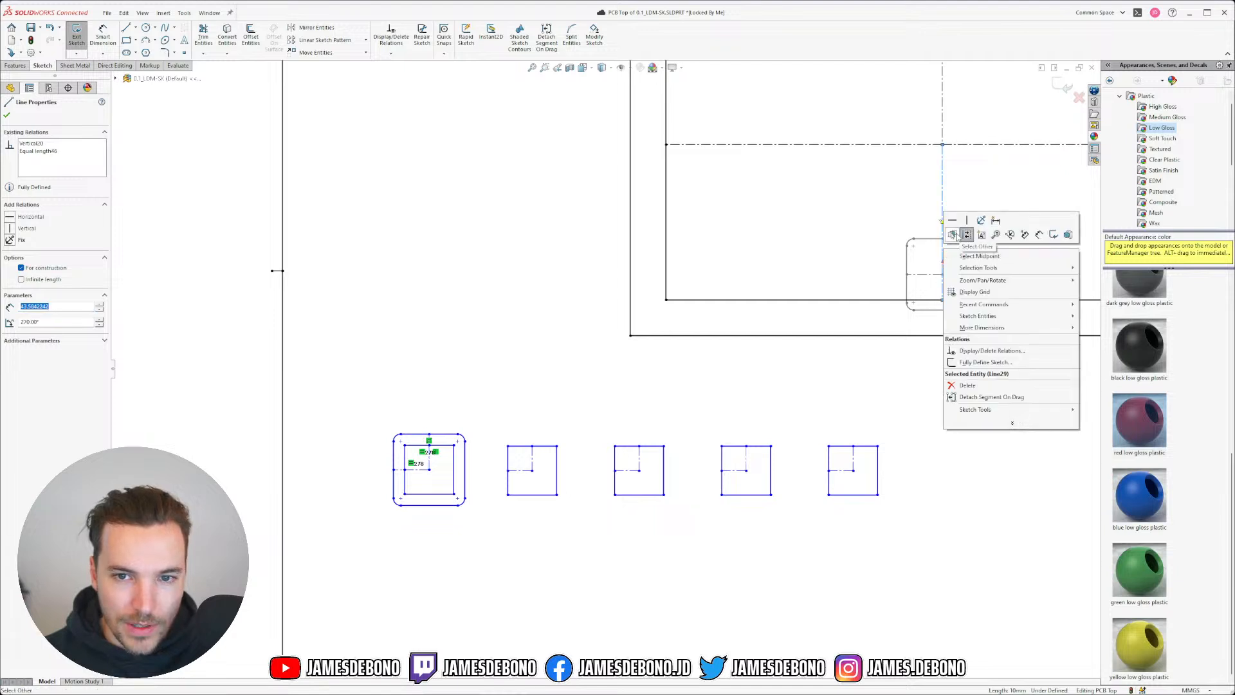
left_click(952, 234)
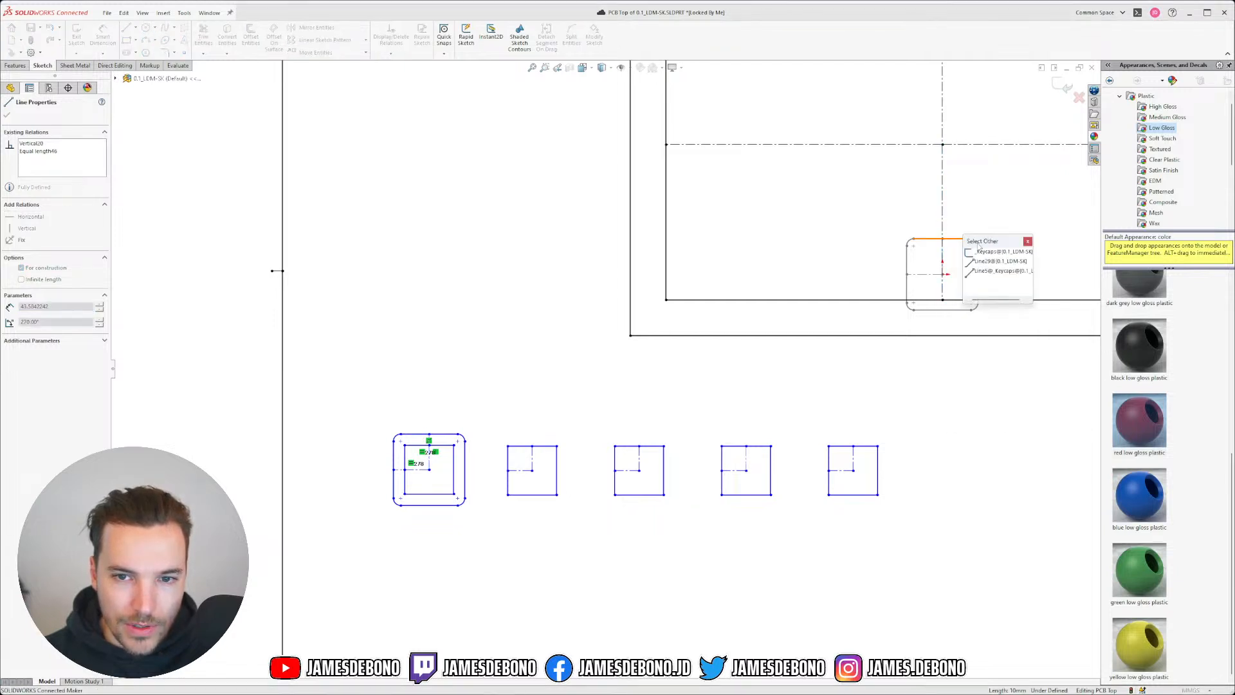
left_click(997, 273)
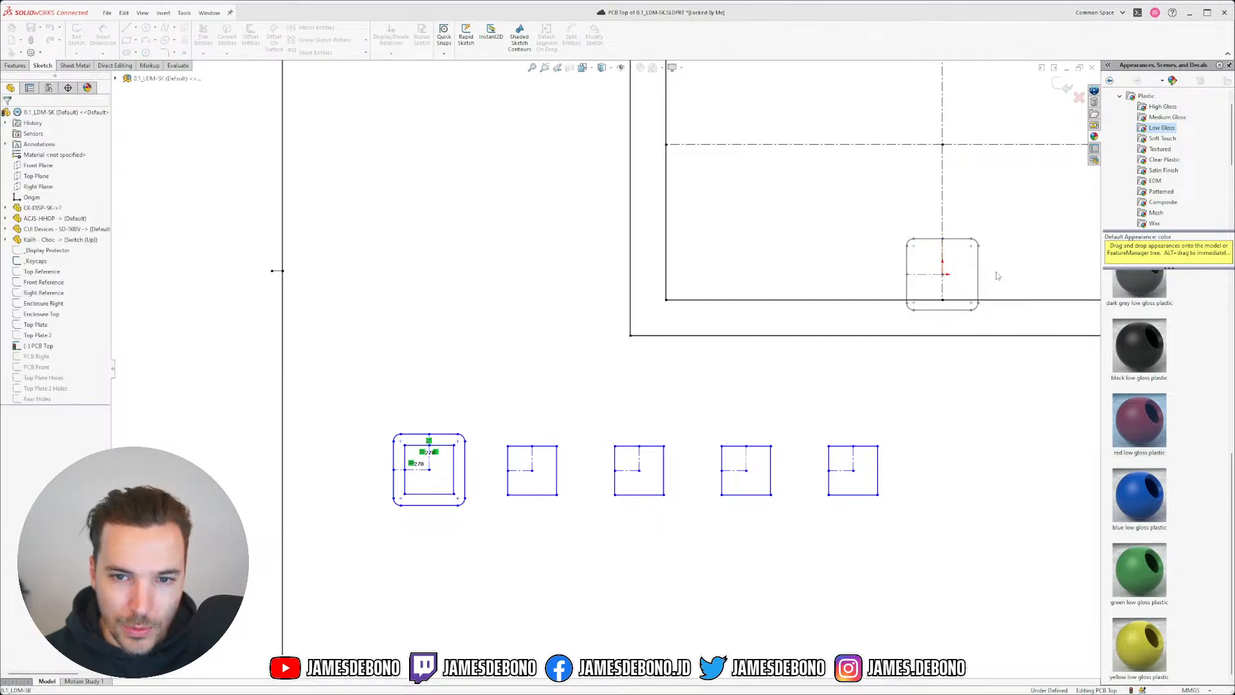
scroll(427, 480, "down", 4)
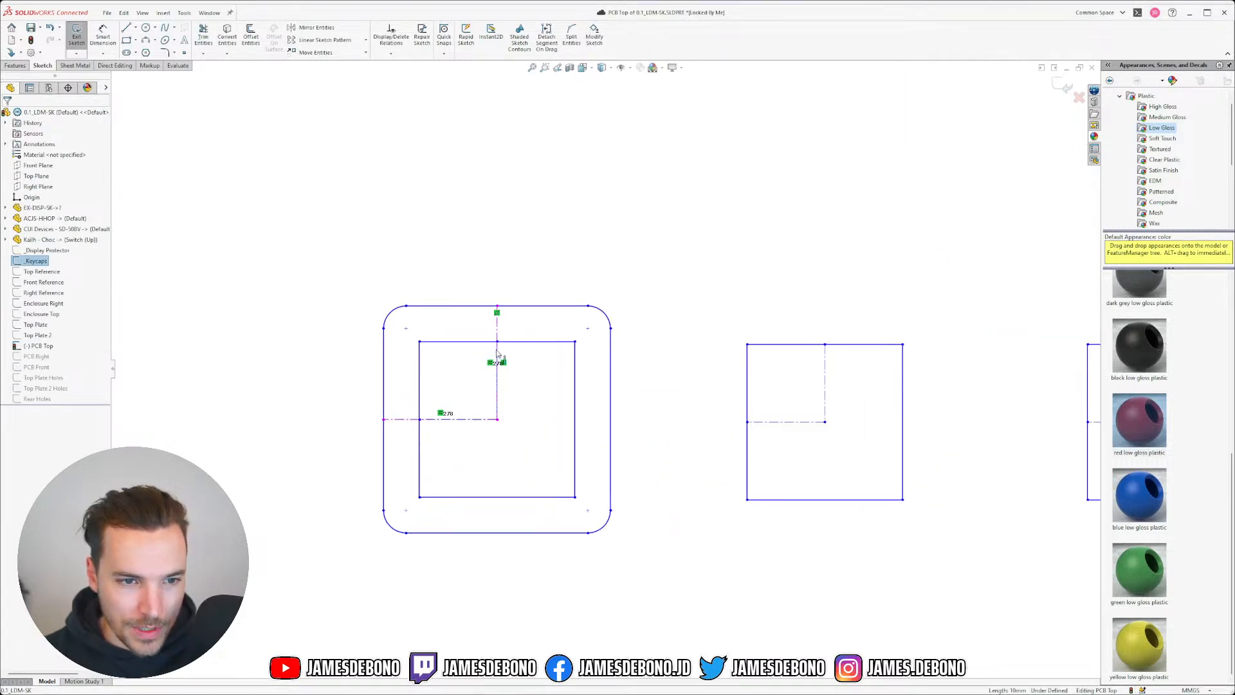
left_click(610, 347, "ctrl")
scroll(712, 345, "up", 6)
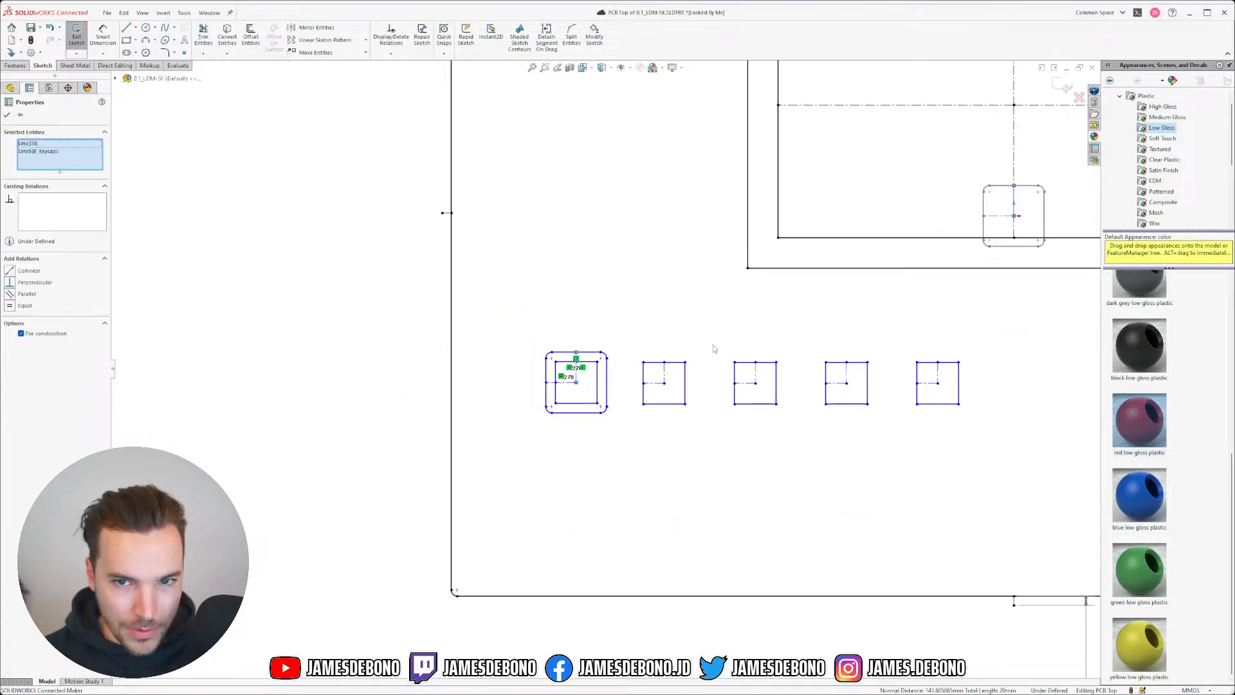
scroll(707, 343, "down", 3)
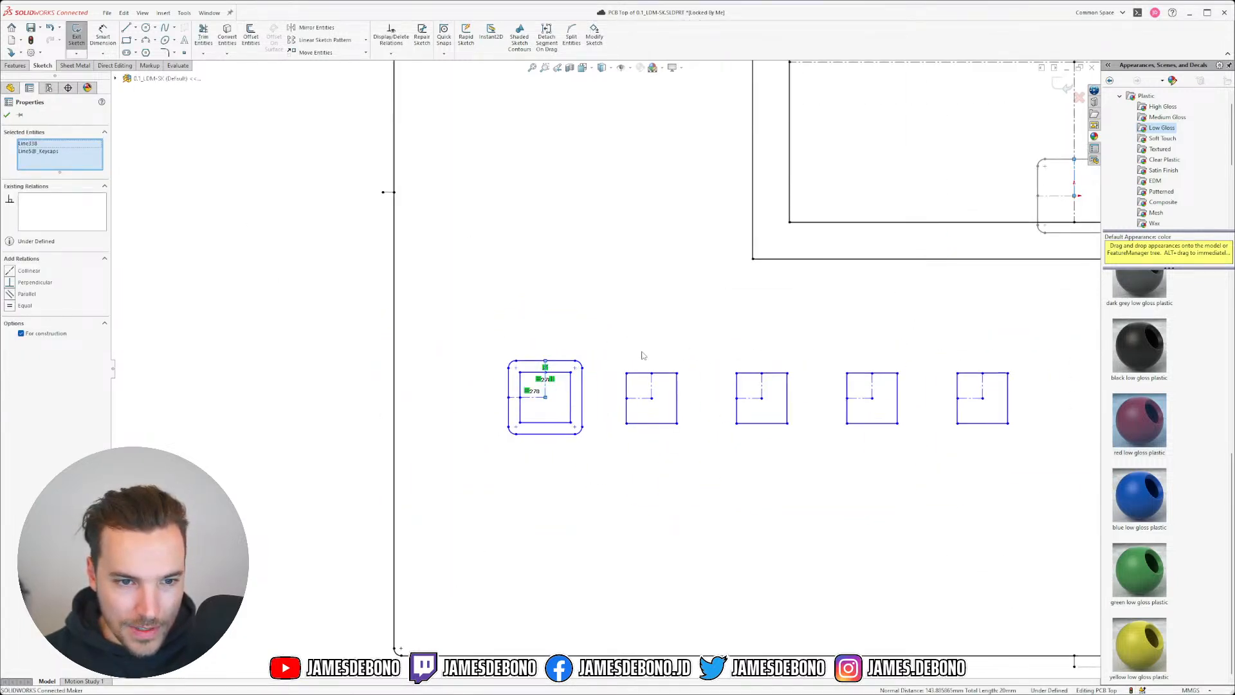
left_click(9, 306)
left_click(529, 328)
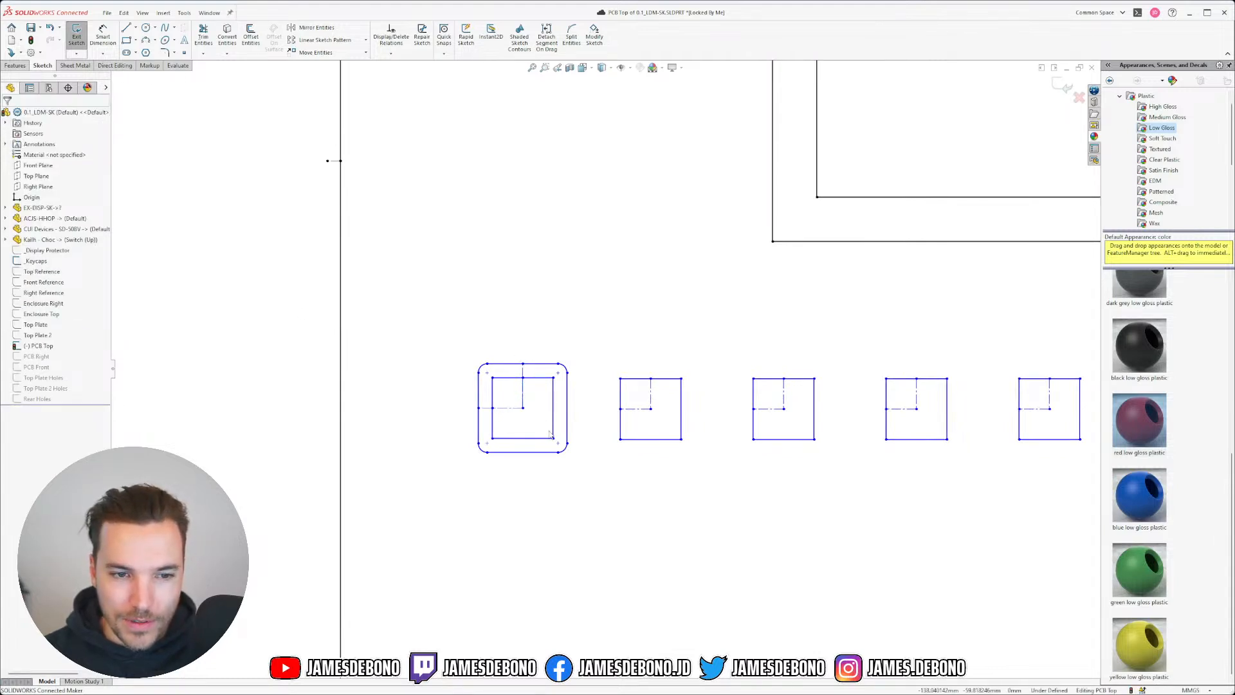
- Make the horizontal construction line of the first key's outer outline equal to the matching line in the _Keycaps sketch
scroll(550, 434, "down", 1)
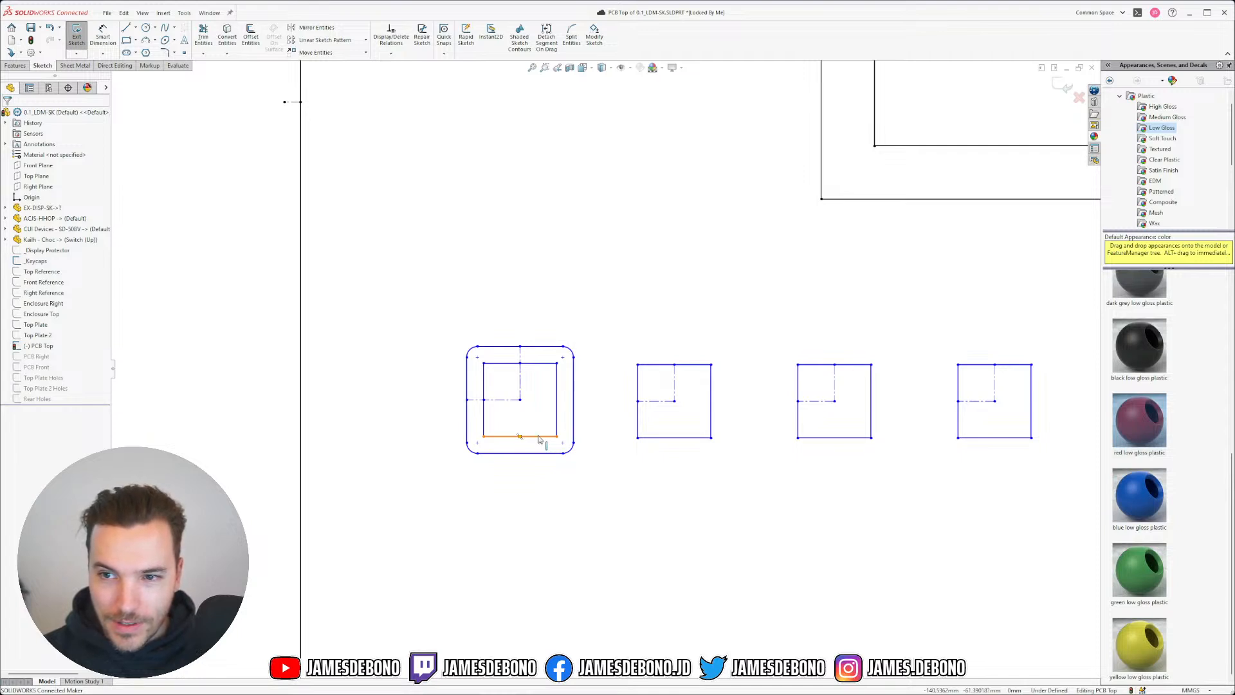
left_click(480, 400)
scroll(799, 294, "up", 5)
scroll(830, 269, "down", 4)
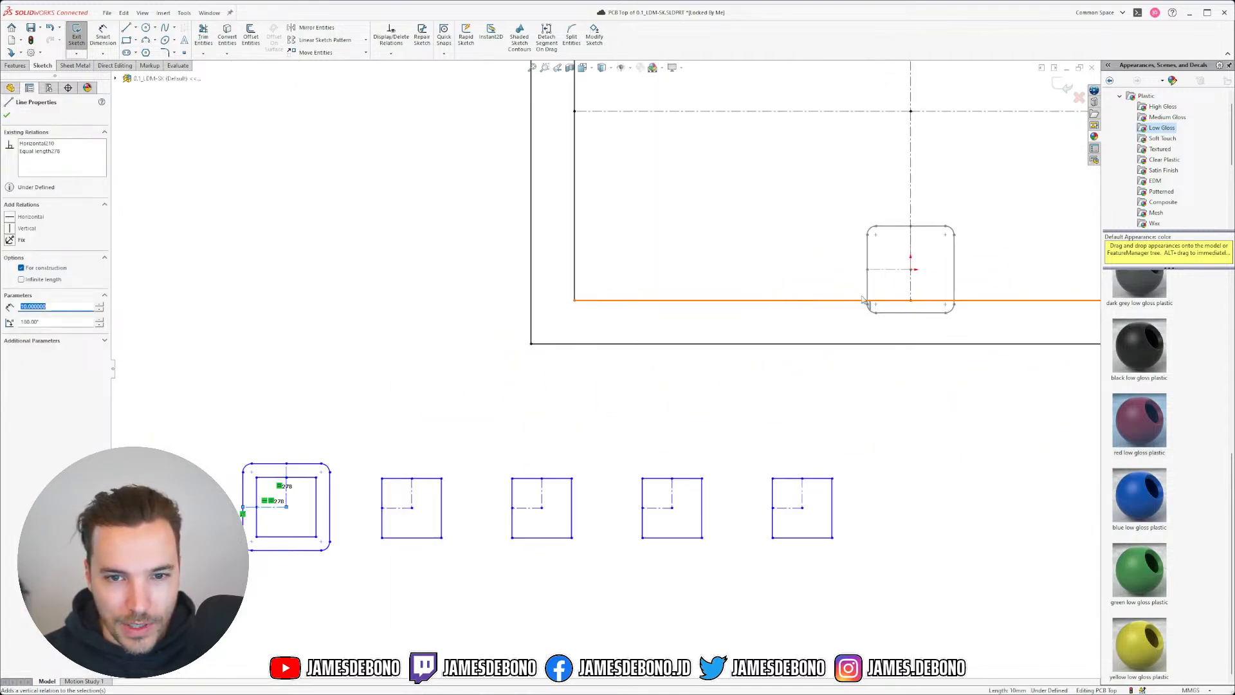
left_click(878, 269, "ctrl")
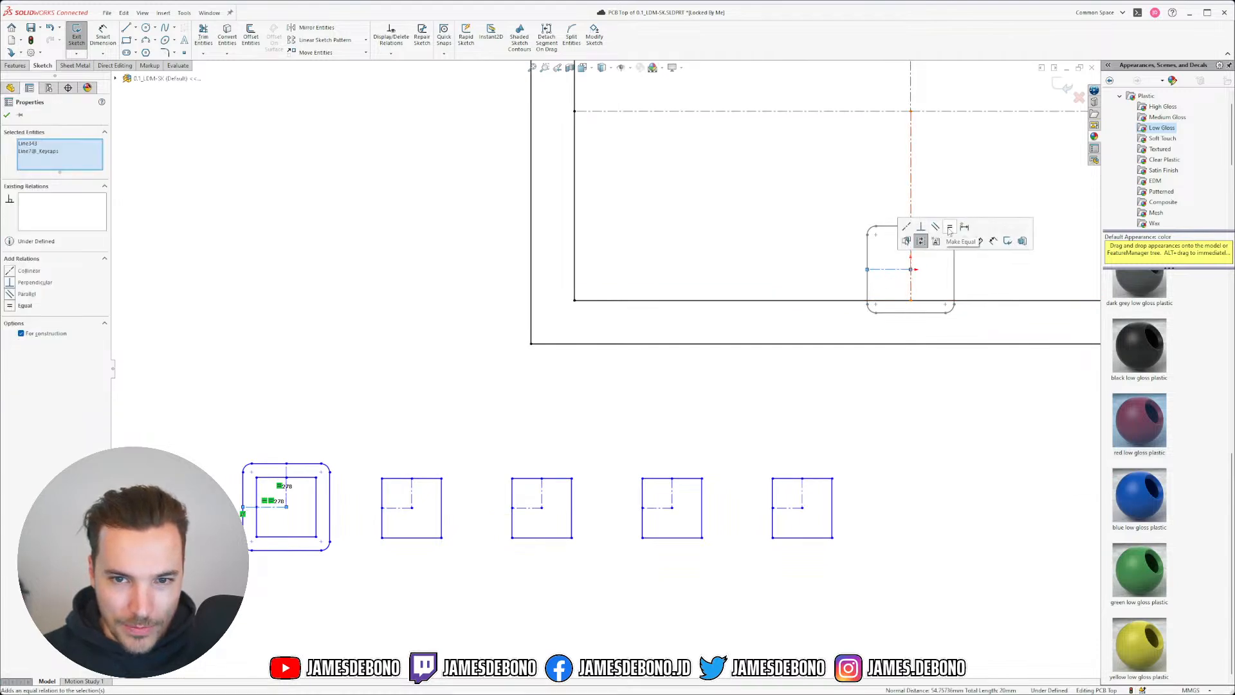
left_click(949, 228)
left_click(354, 428)
scroll(347, 476, "up", 3)
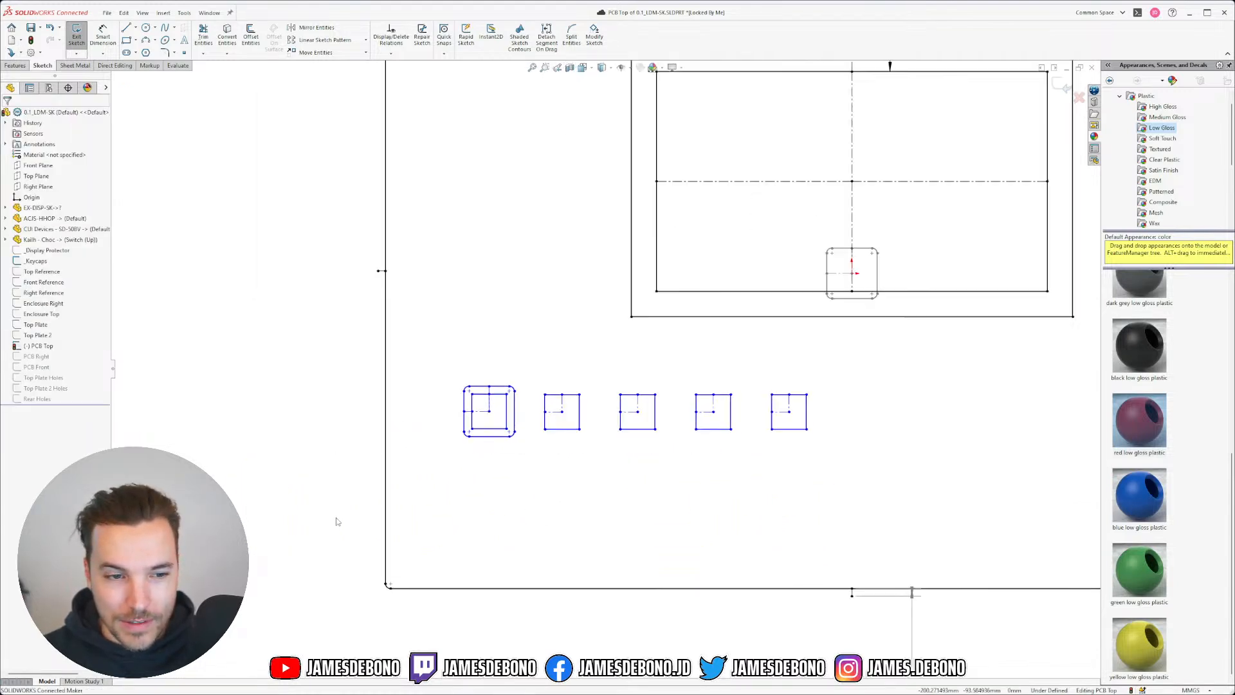
- Drag the first key's outline around to test its constraints, including onto the display frame's corner, and undo the last moves
scroll(727, 352, "down", 4)
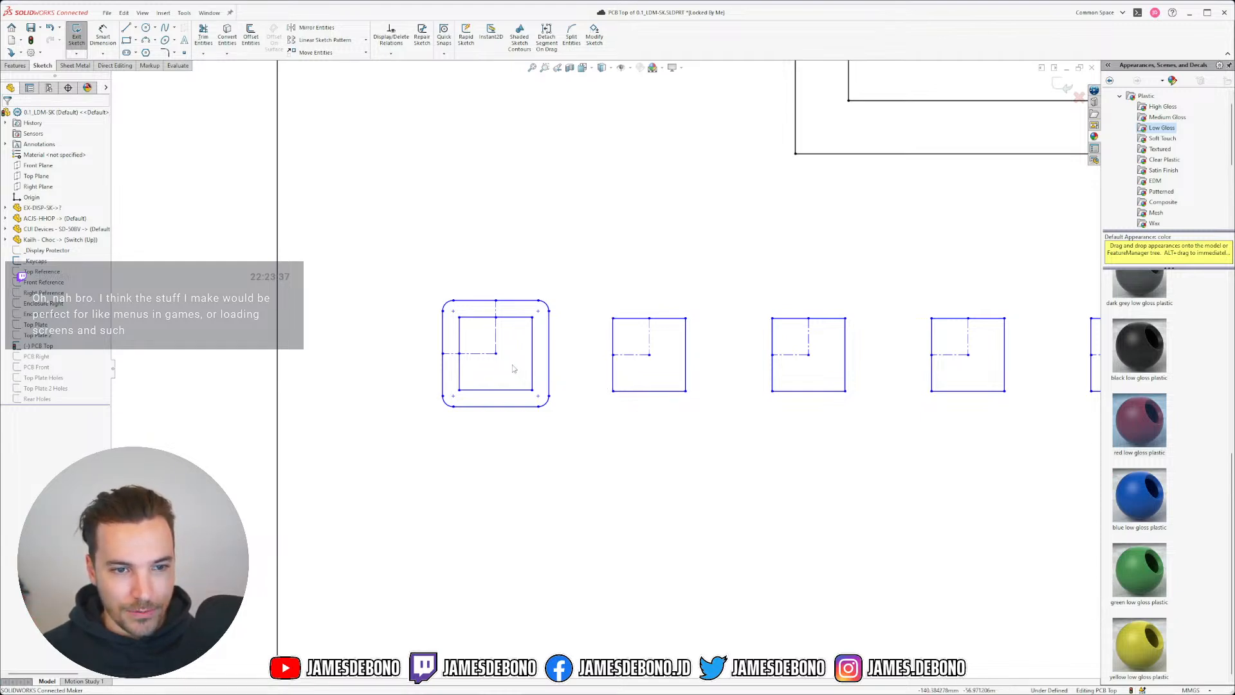
mouse_move(495, 353)
left_mouse_down()
mouse_move(483, 361)
mouse_move(491, 353)
left_mouse_up()
left_click(594, 457)
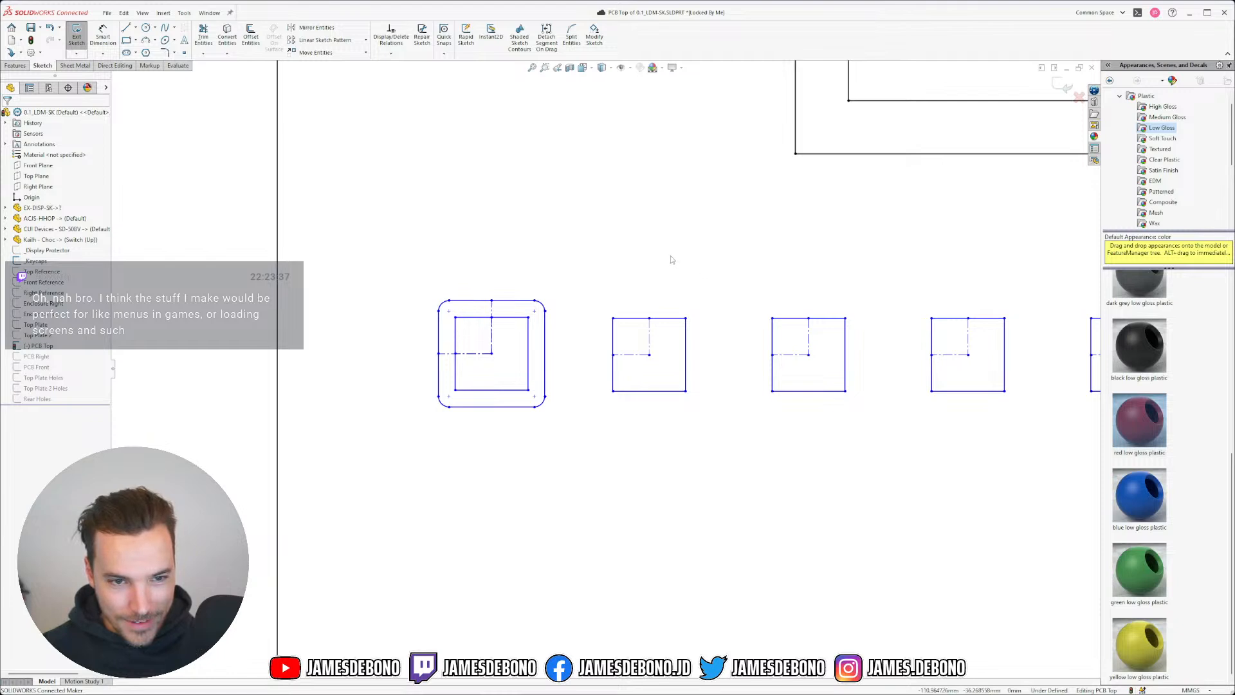
left_click_drag(493, 302, 492, 293)
mouse_move(608, 315)
left_mouse_down()
mouse_move(629, 322)
mouse_move(734, 217)
mouse_move(812, 161)
left_mouse_up()
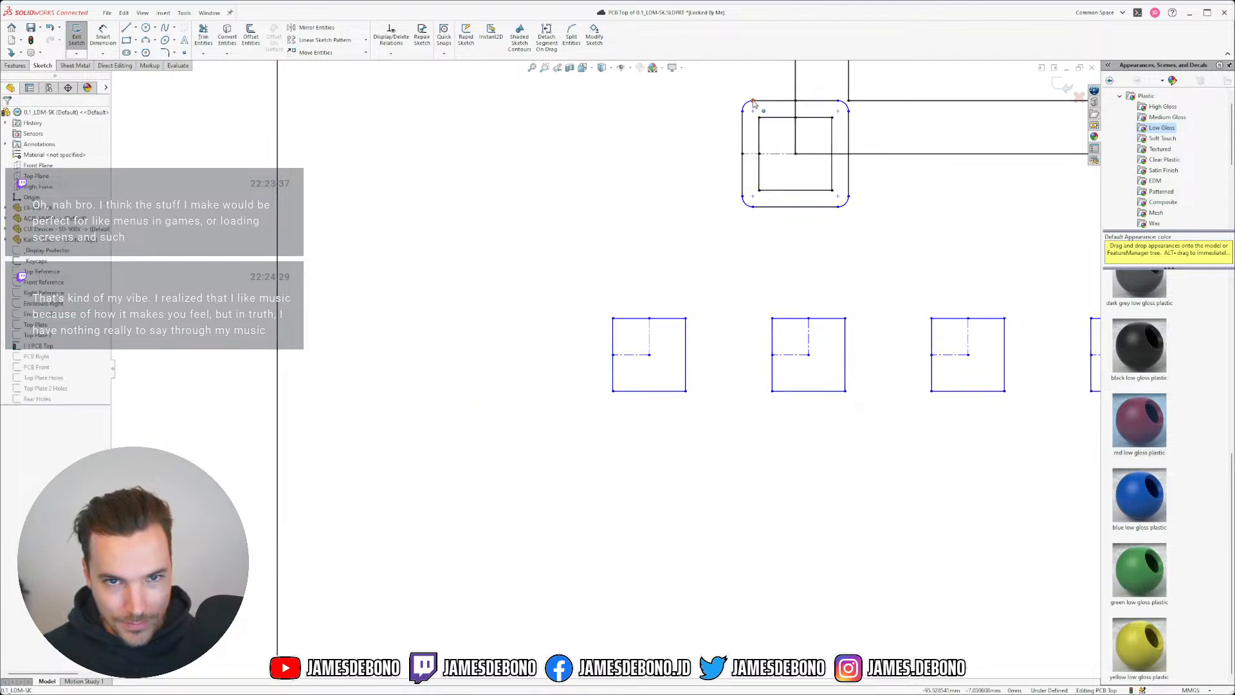
mouse_move(752, 100)
left_mouse_down()
mouse_move(745, 72)
mouse_move(757, 93)
left_mouse_up()
key("ctrl+z")
key("ctrl+z")
key("ctrl+z")
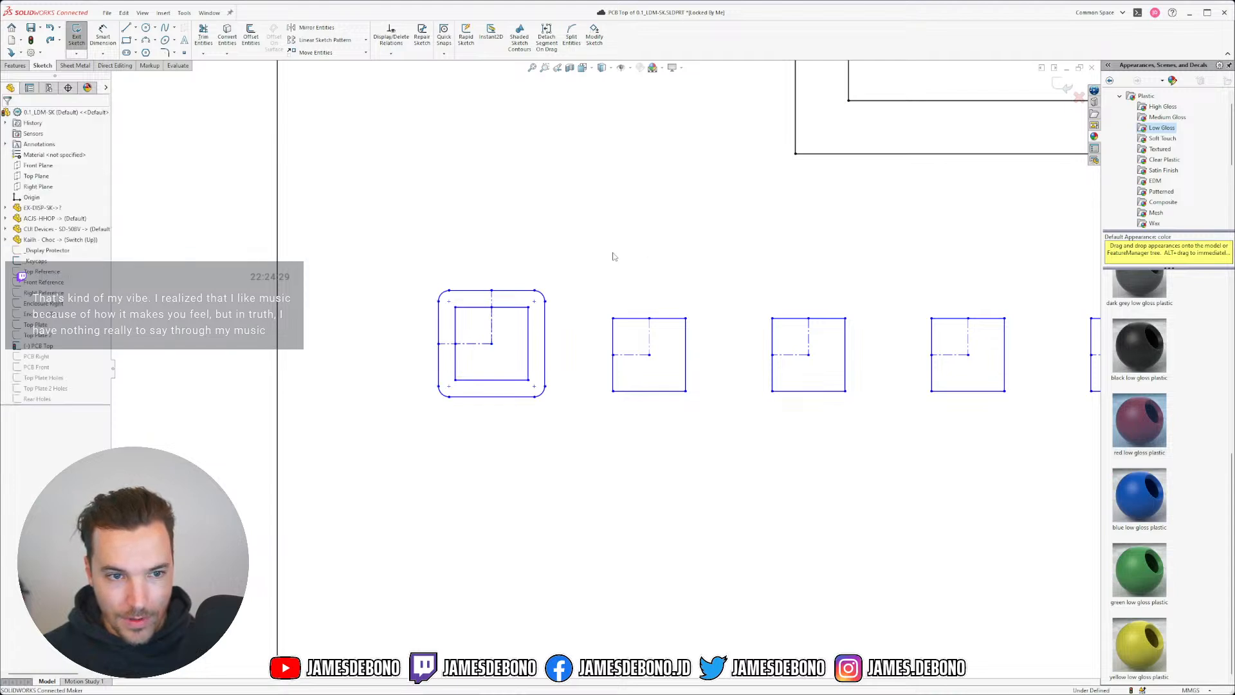
- Make the upper-left corner arc of the first key's outline equal in radius to the arc in the _Keycaps sketch
scroll(612, 256, "down", 3)
scroll(893, 220, "up", 3)
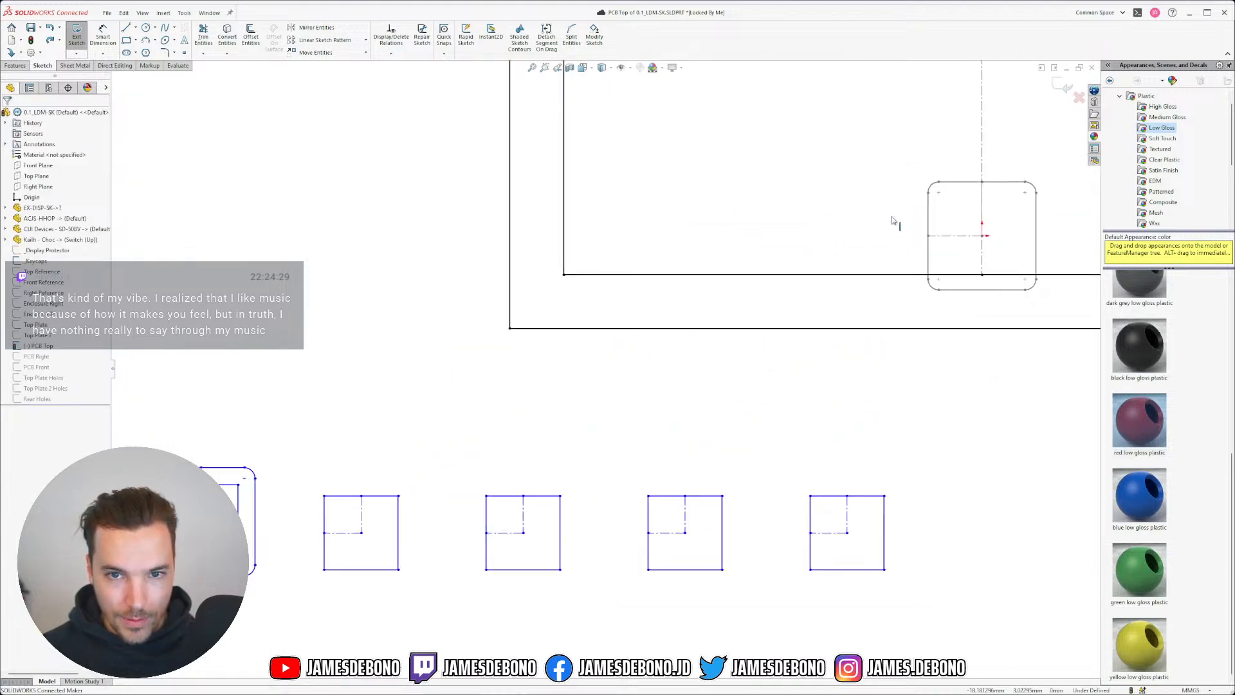
left_click(931, 186)
scroll(720, 325, "down", 2)
scroll(351, 432, "up", 3)
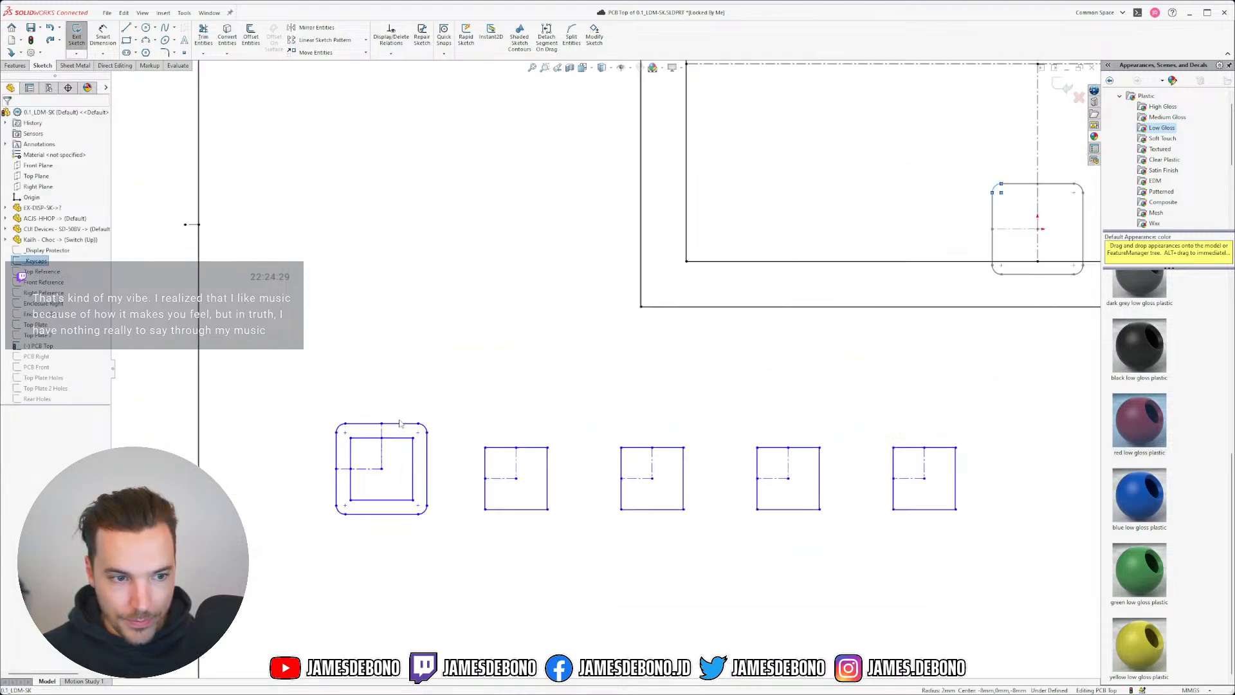
left_click(335, 427, "ctrl")
left_click(588, 311)
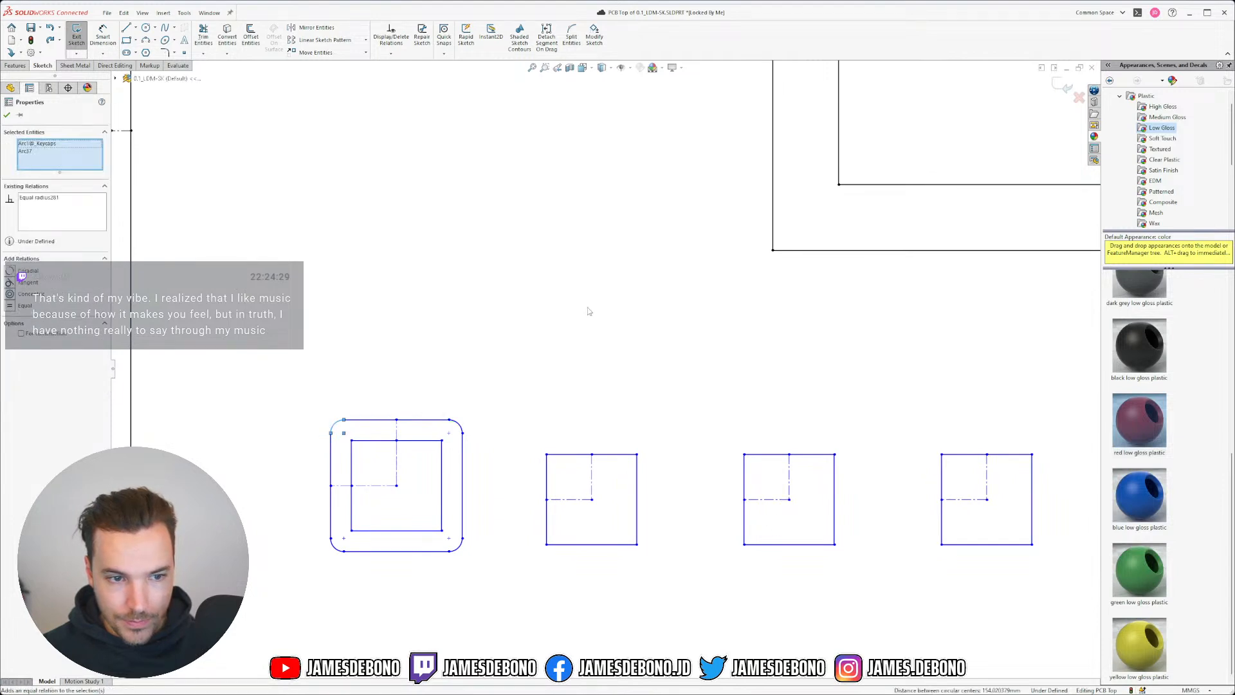
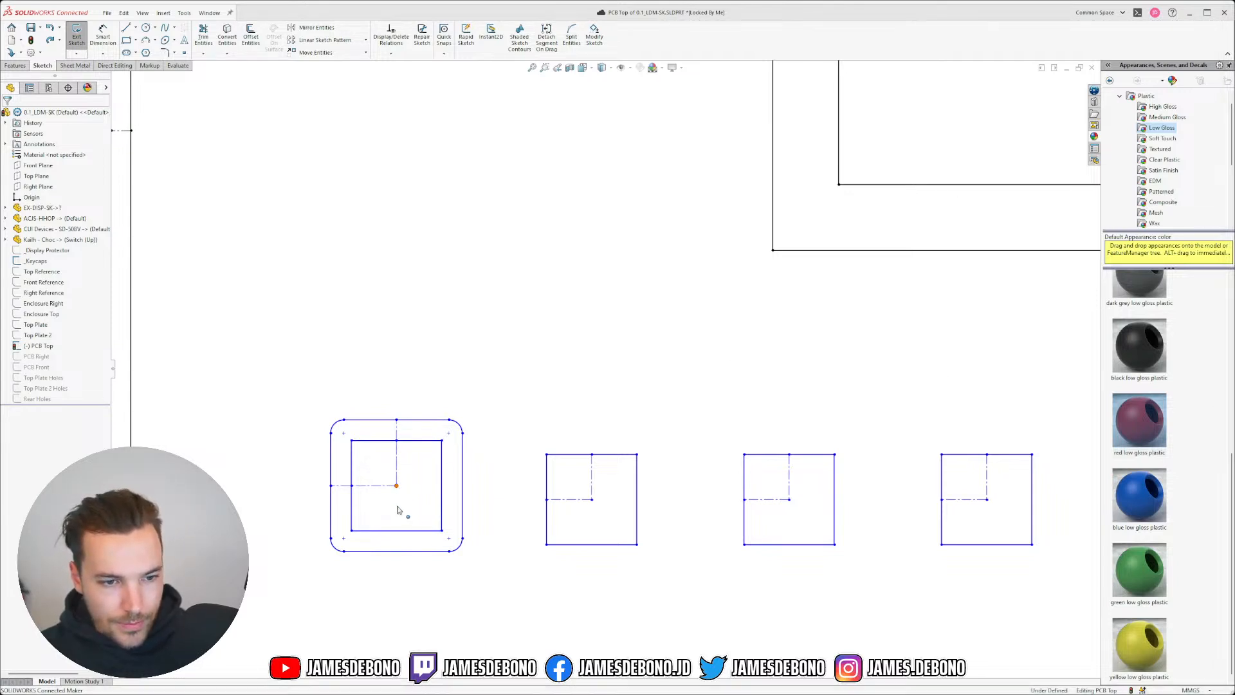
- Nudge the first key's outline slightly down and right by its centre point
left_click_drag(399, 490, 402, 496)
left_click(557, 613)
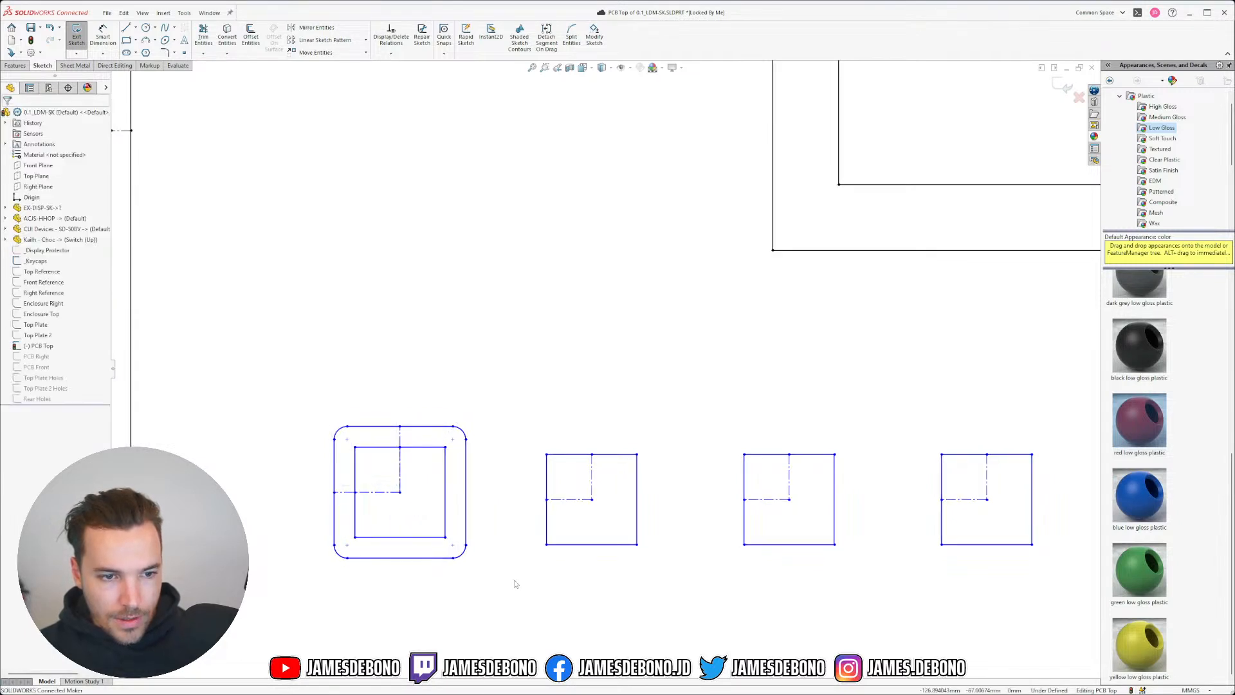
scroll(558, 612, "down", 2)
scroll(572, 599, "up", 4)
scroll(586, 564, "down", 1)
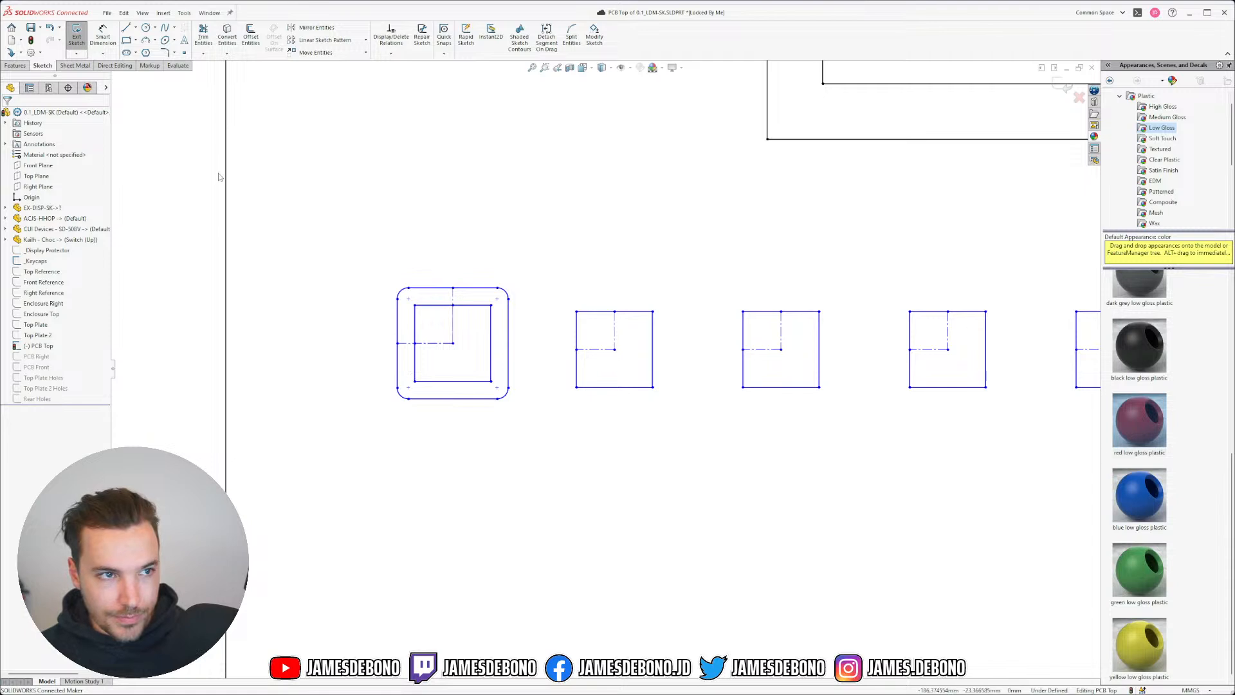
- Draw a horizontal centreline from the left midpoint of the first key's outer outline to the enclosure's left edge
left_click(136, 28)
left_click(149, 50)
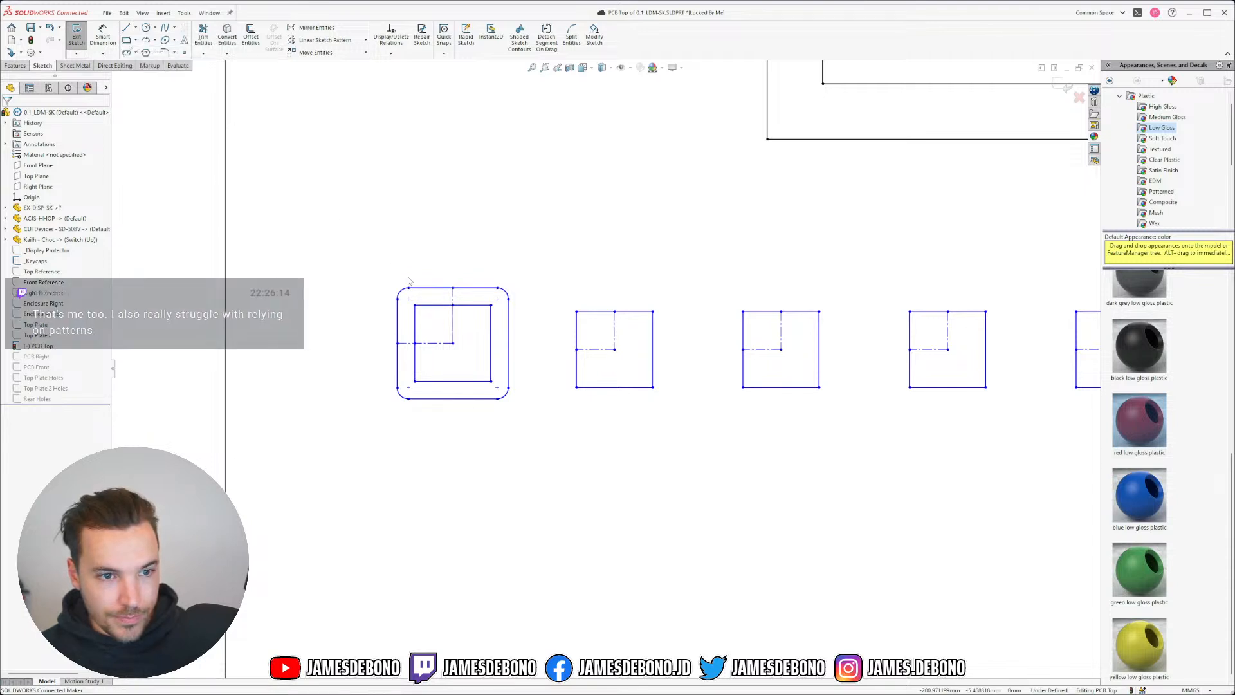
left_click(396, 342)
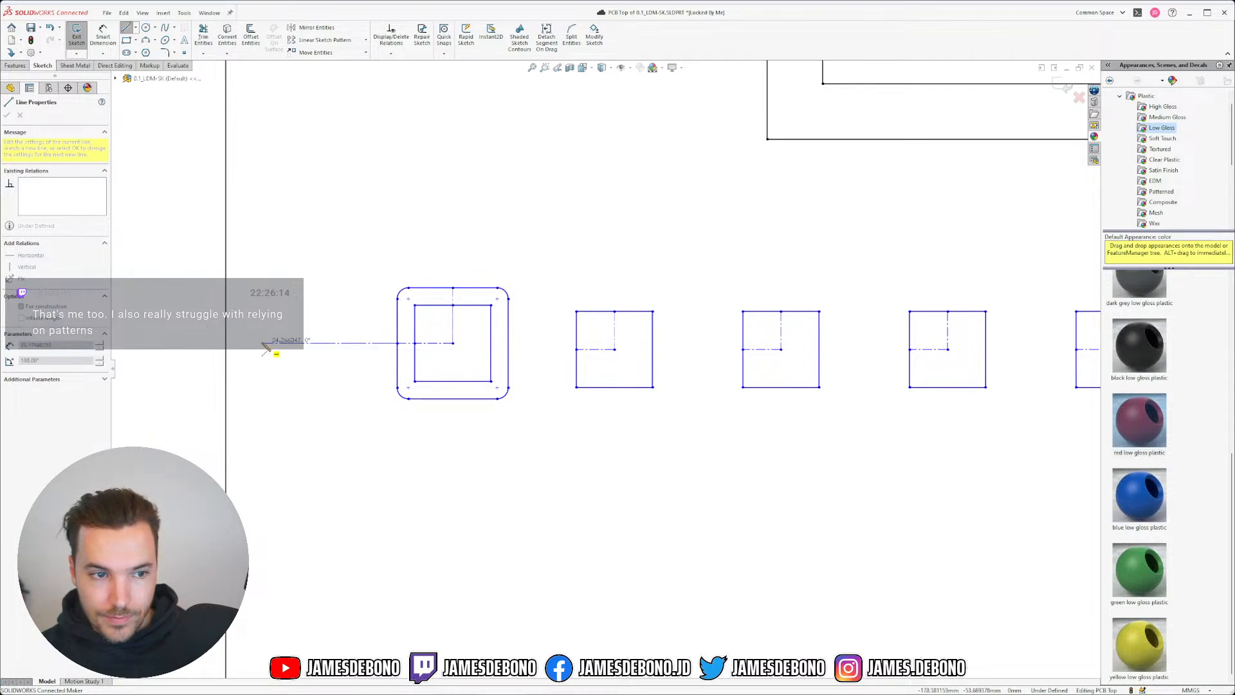
left_click(226, 342)
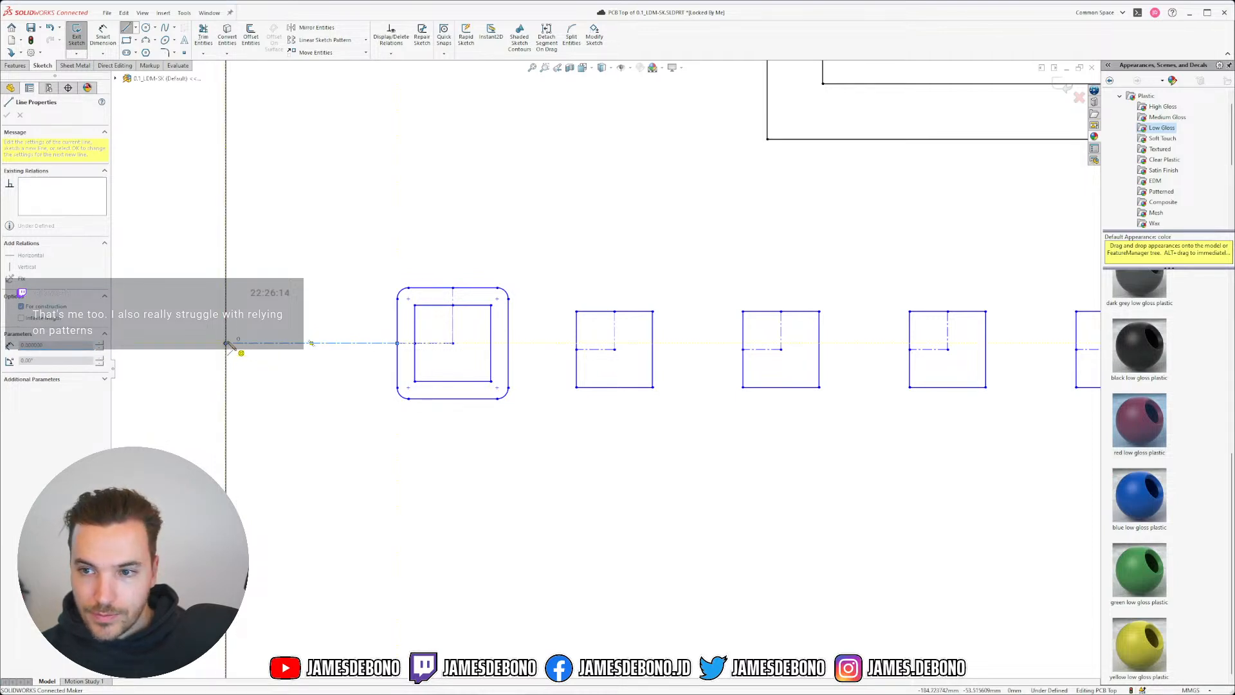
key("Escape")
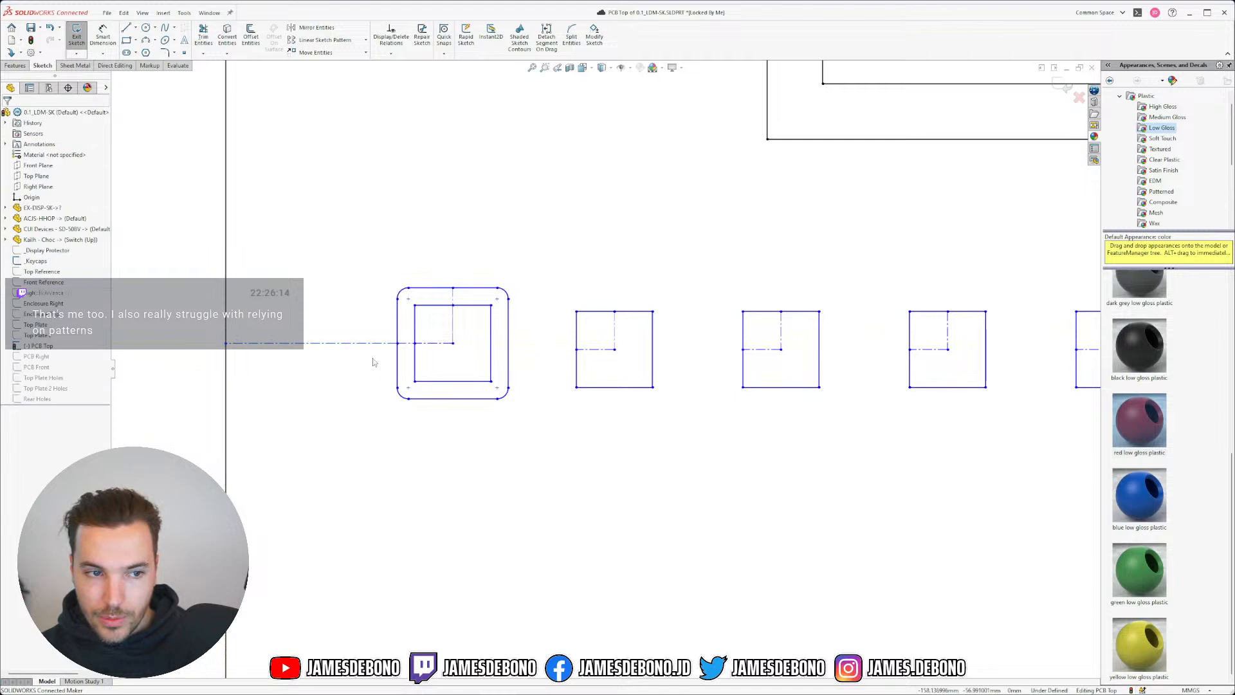
- Dimension the centreline between the enclosure's left edge and the first key's outline to 30 mm
left_click(103, 35)
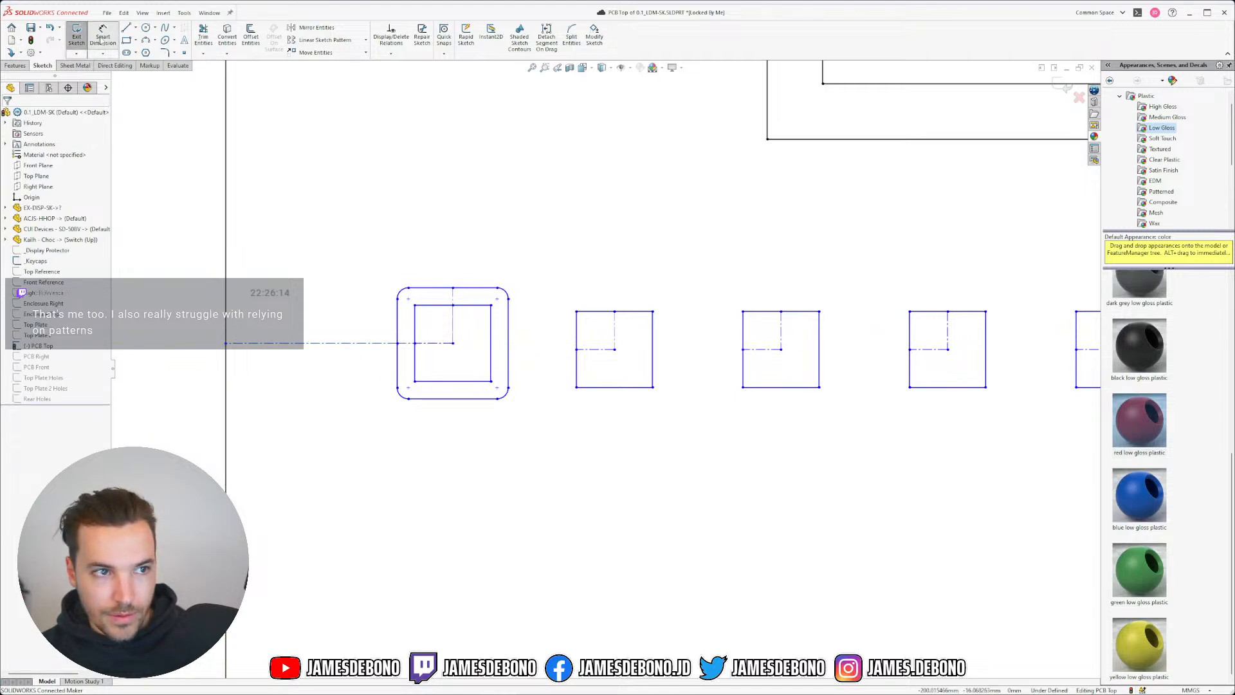
left_click(252, 344)
left_click(193, 322)
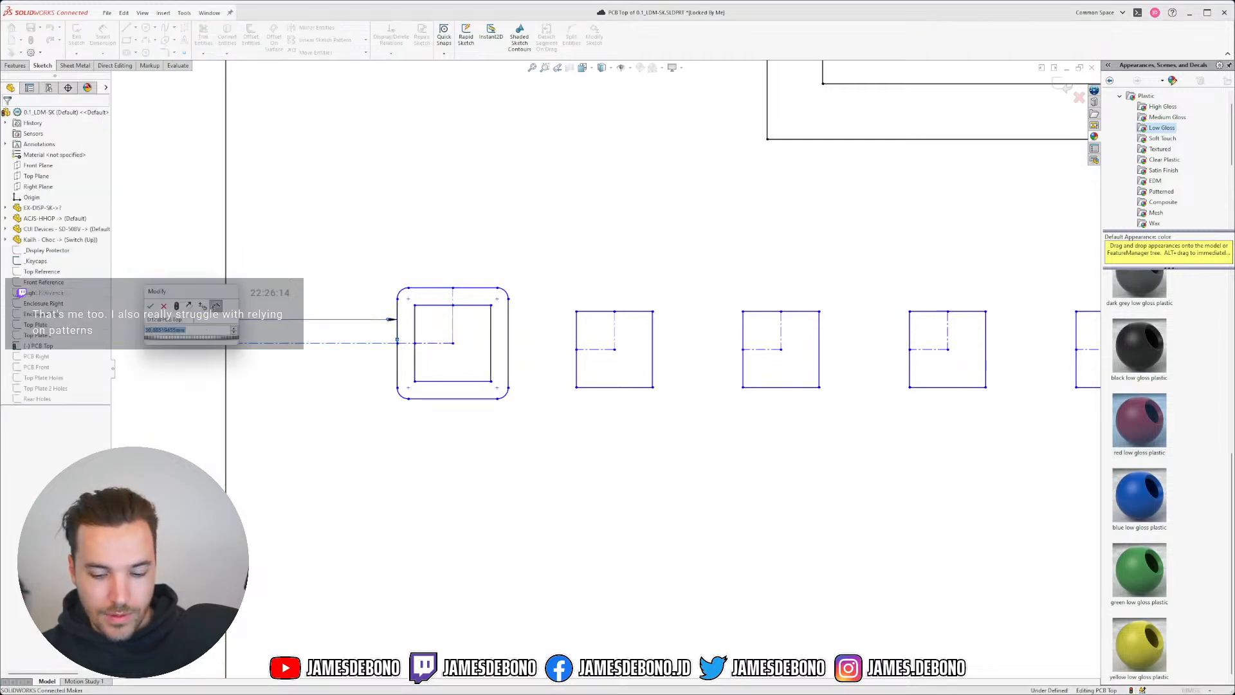
type("30")
key("Return")
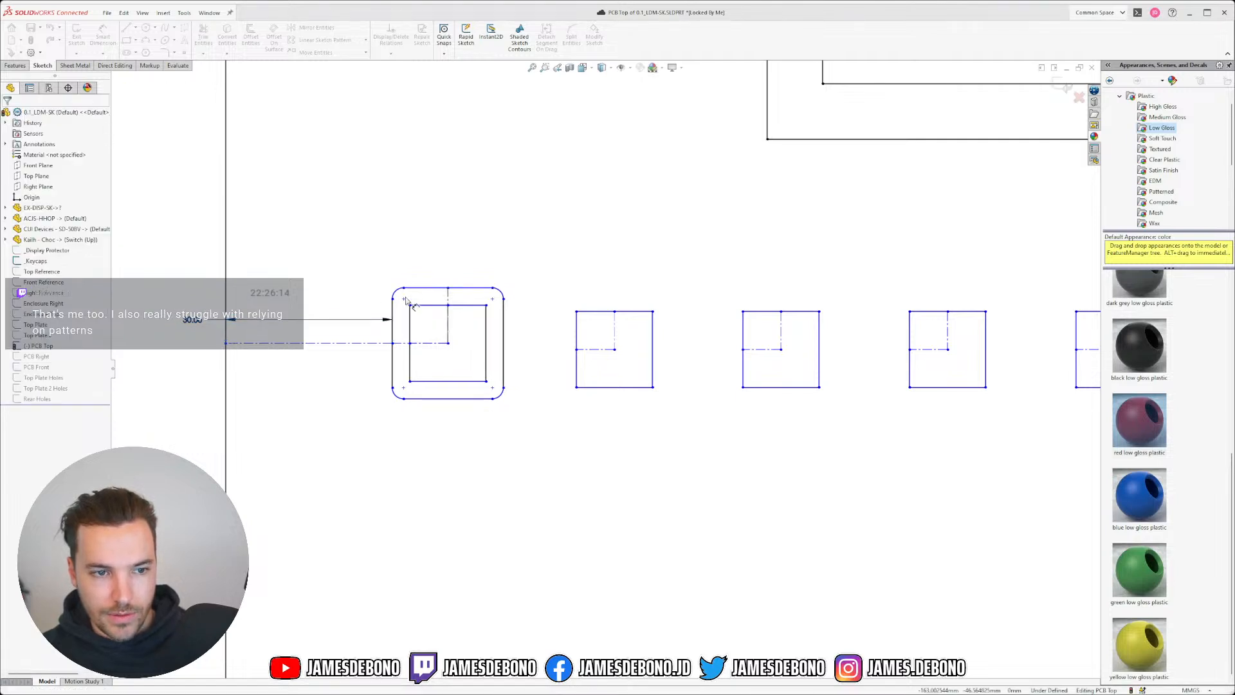
- Dimension the centreline 70 mm above the enclosure's bottom edge and move the 30 mm dimension closer to its line
left_click(115, 36)
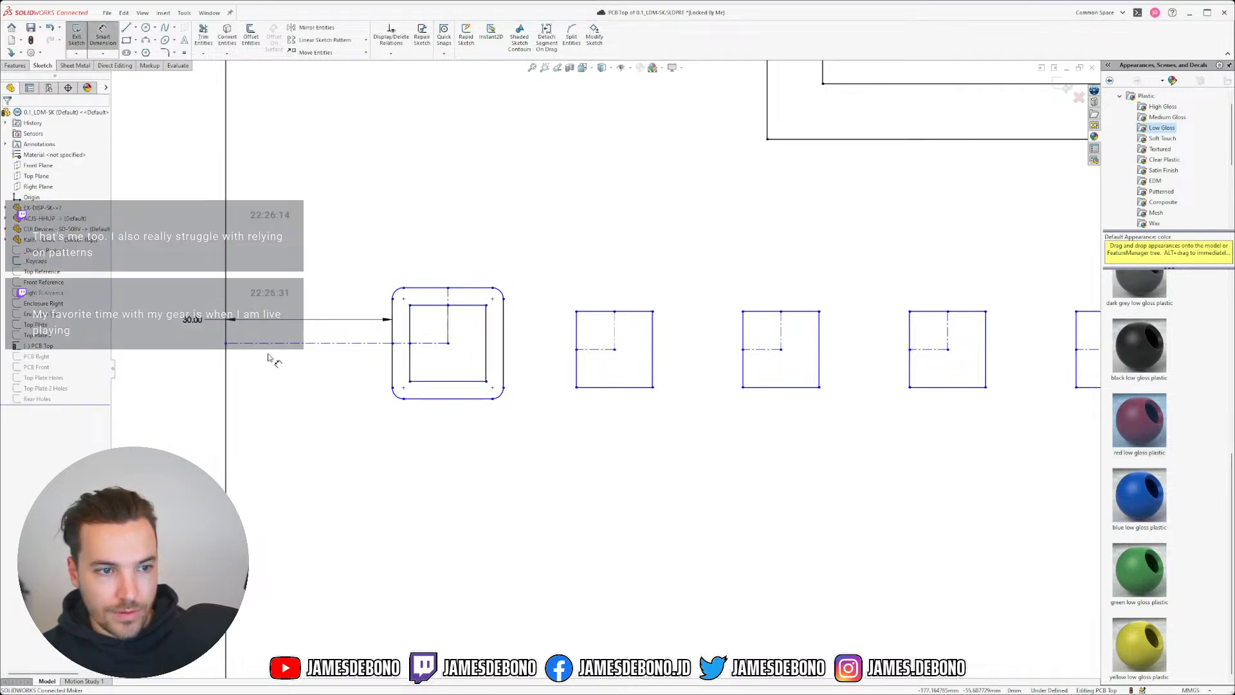
left_click(252, 345)
scroll(341, 463, "up", 3)
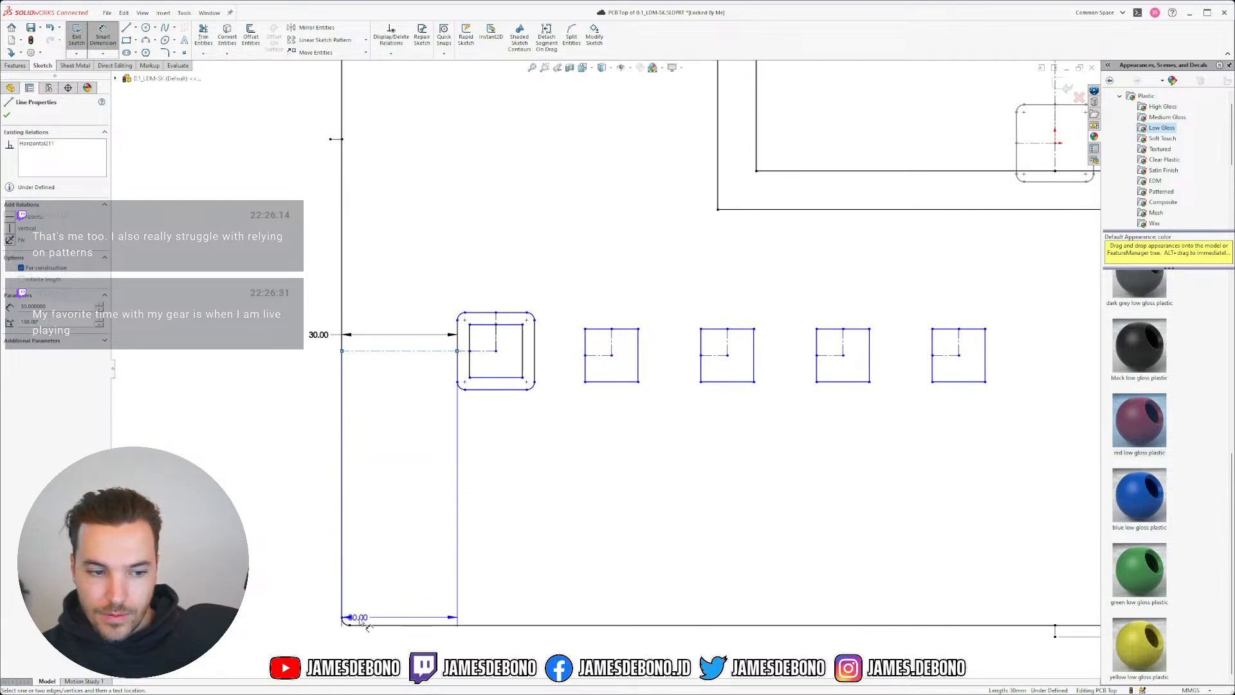
left_click(348, 623)
left_click(304, 487)
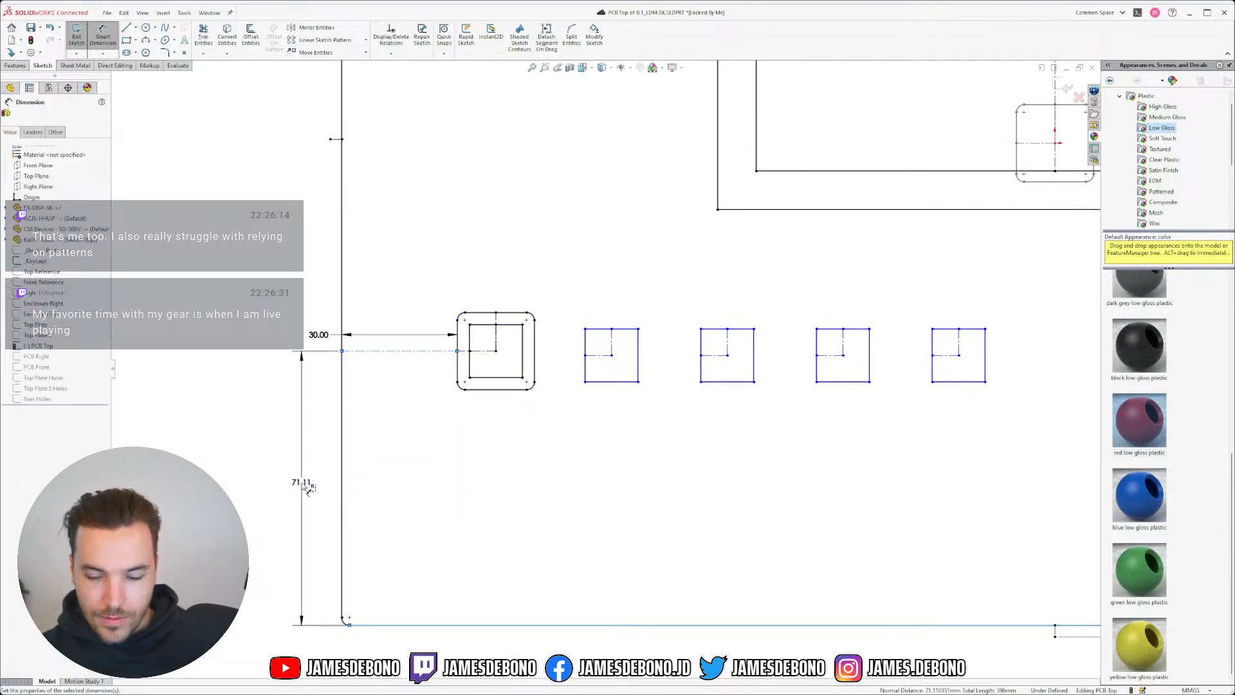
key("Return")
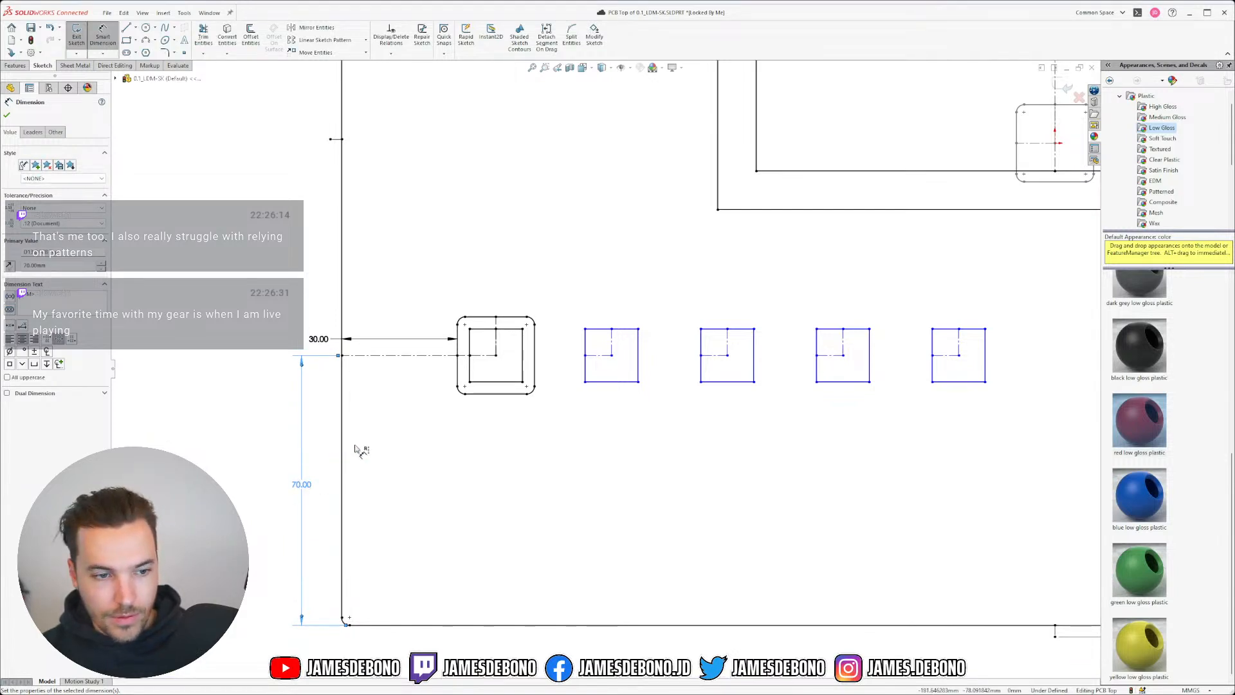
key("Escape")
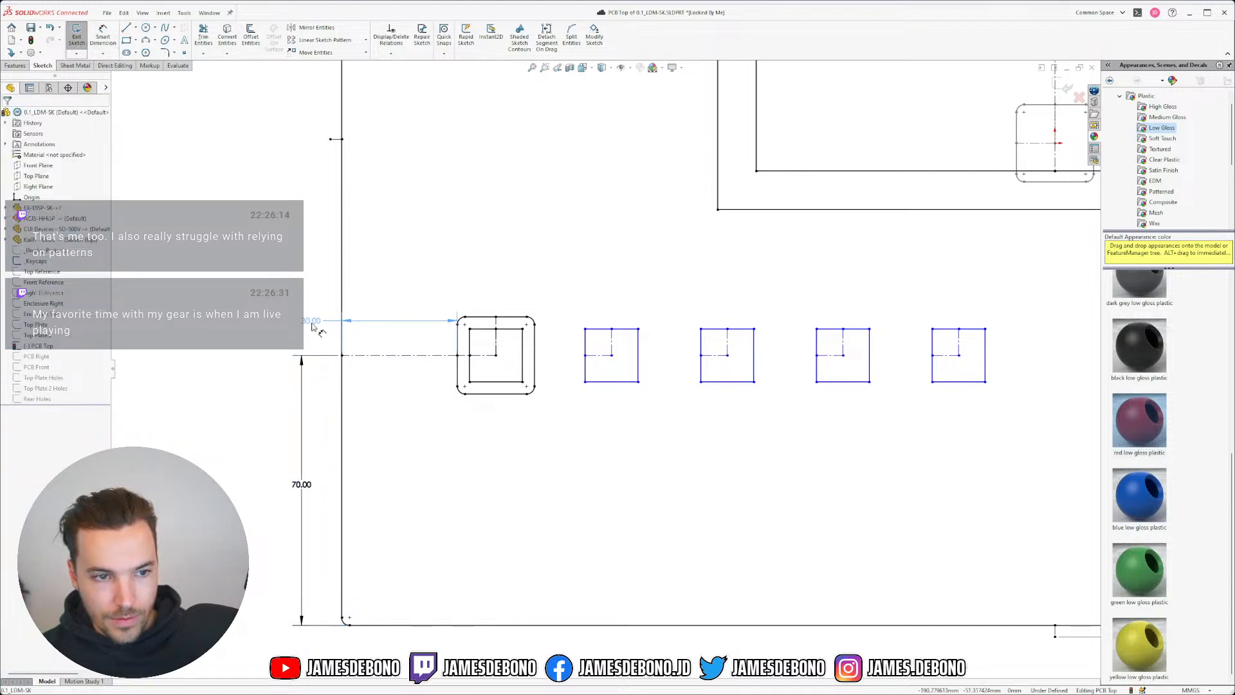
left_click_drag(312, 328, 314, 349)
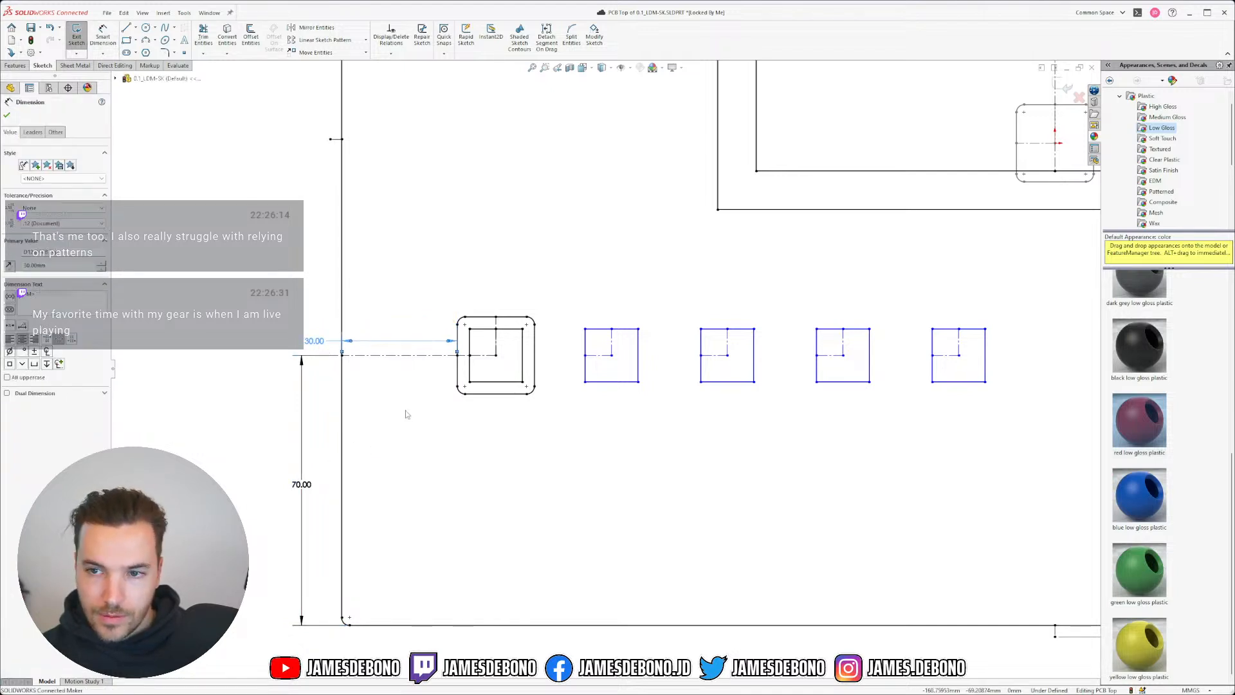
key("Escape")
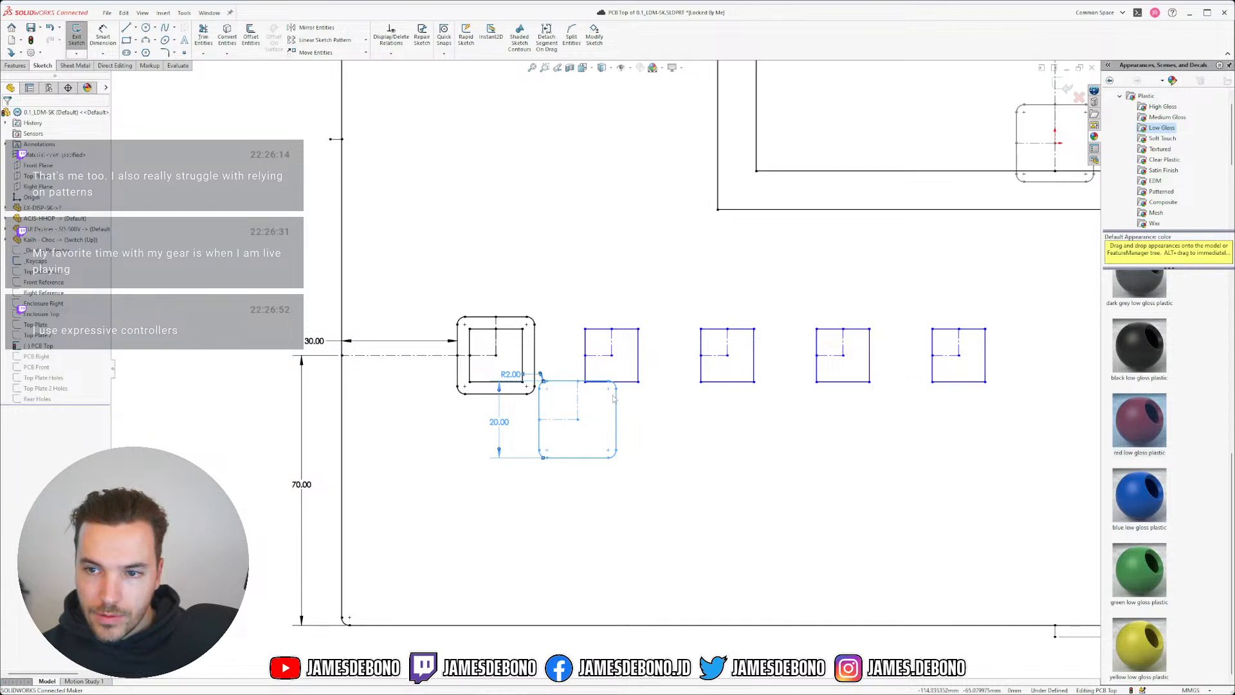
- Delete the 20 mm height and R2 corner dimensions of the pasted keycap outline and move its centre onto the second square's centre
scroll(613, 399, "up", 3)
left_click(695, 441)
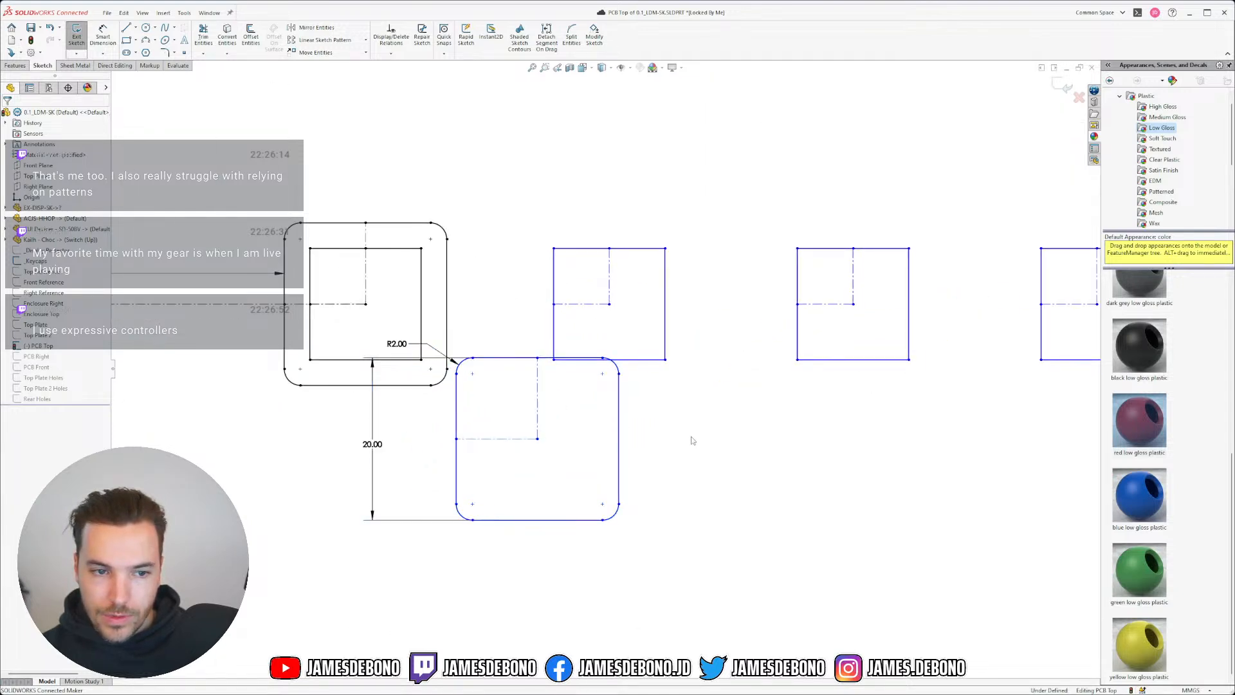
left_click(384, 441)
key("Delete")
left_click(397, 343)
key("Delete")
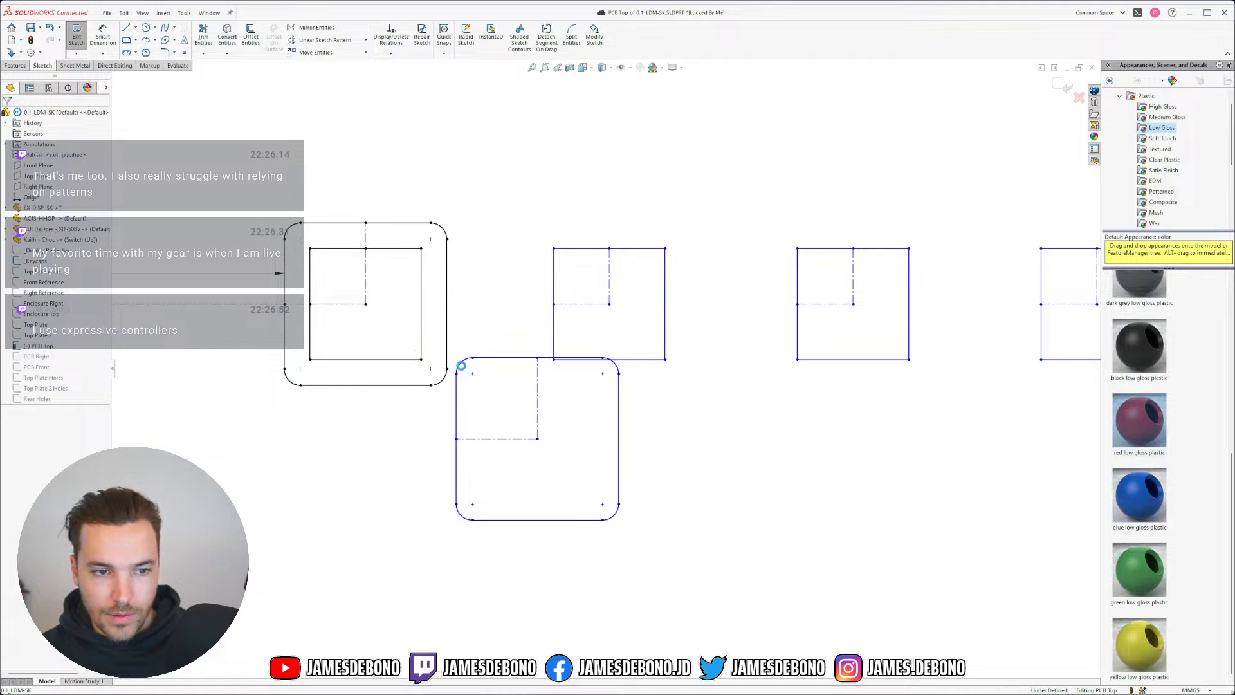
left_click_drag(537, 439, 611, 305)
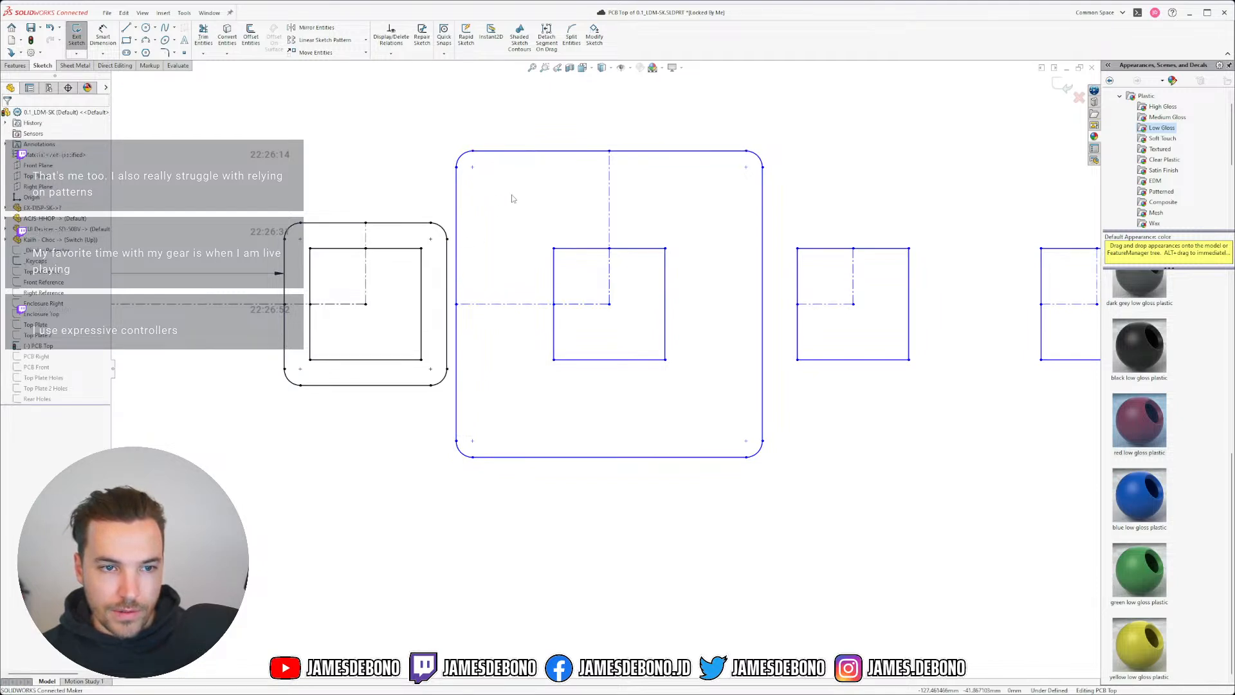
- Try making the second outline's vertical construction line and corner arc equal to the first key's, and undo these relations
left_click(610, 172)
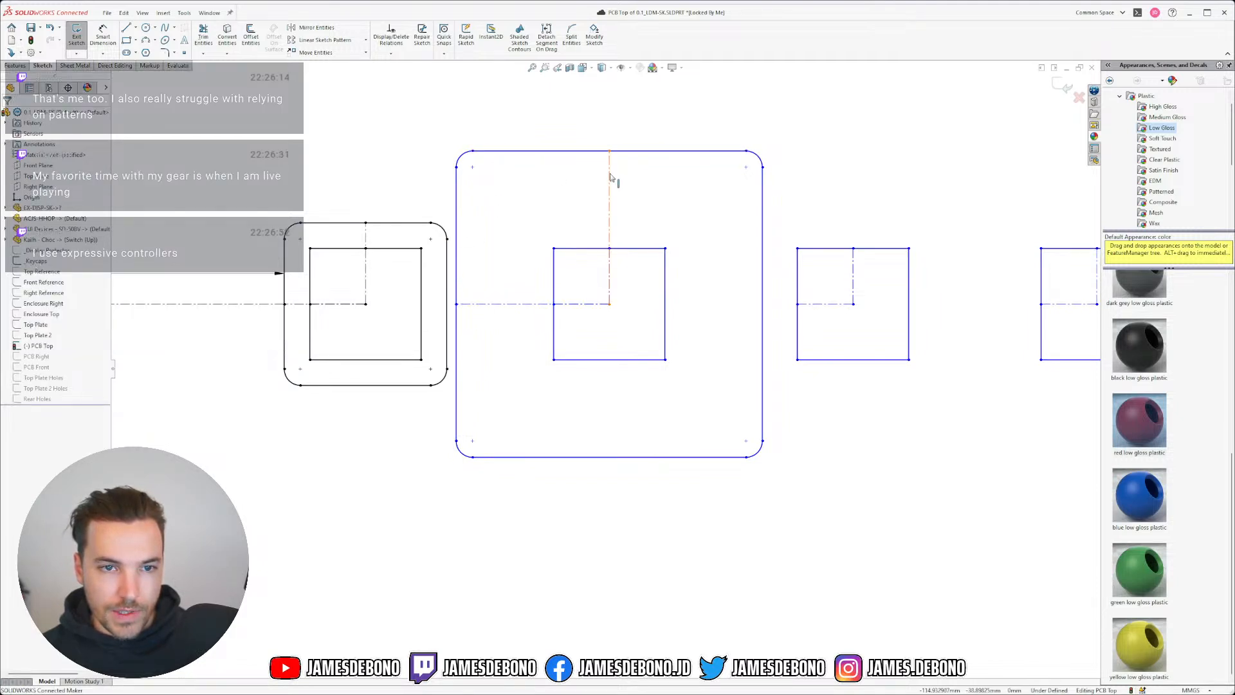
left_click(366, 238, "ctrl")
left_click(557, 420)
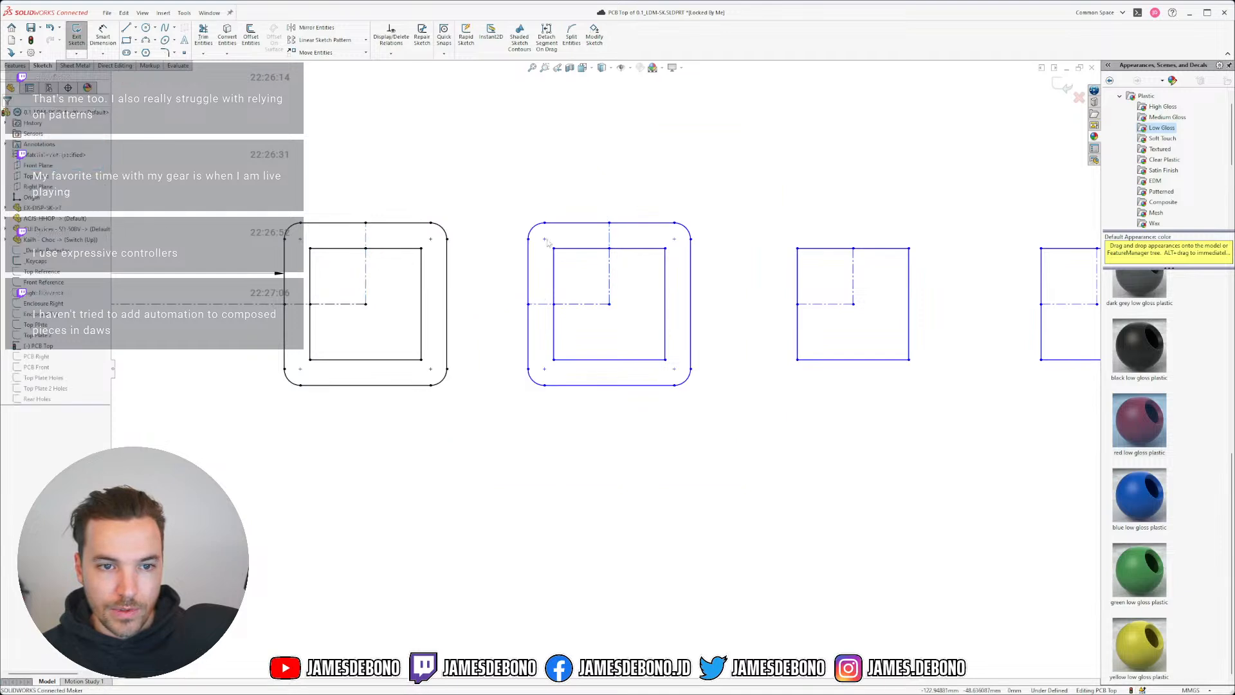
left_click(534, 228)
left_click(291, 228, "ctrl")
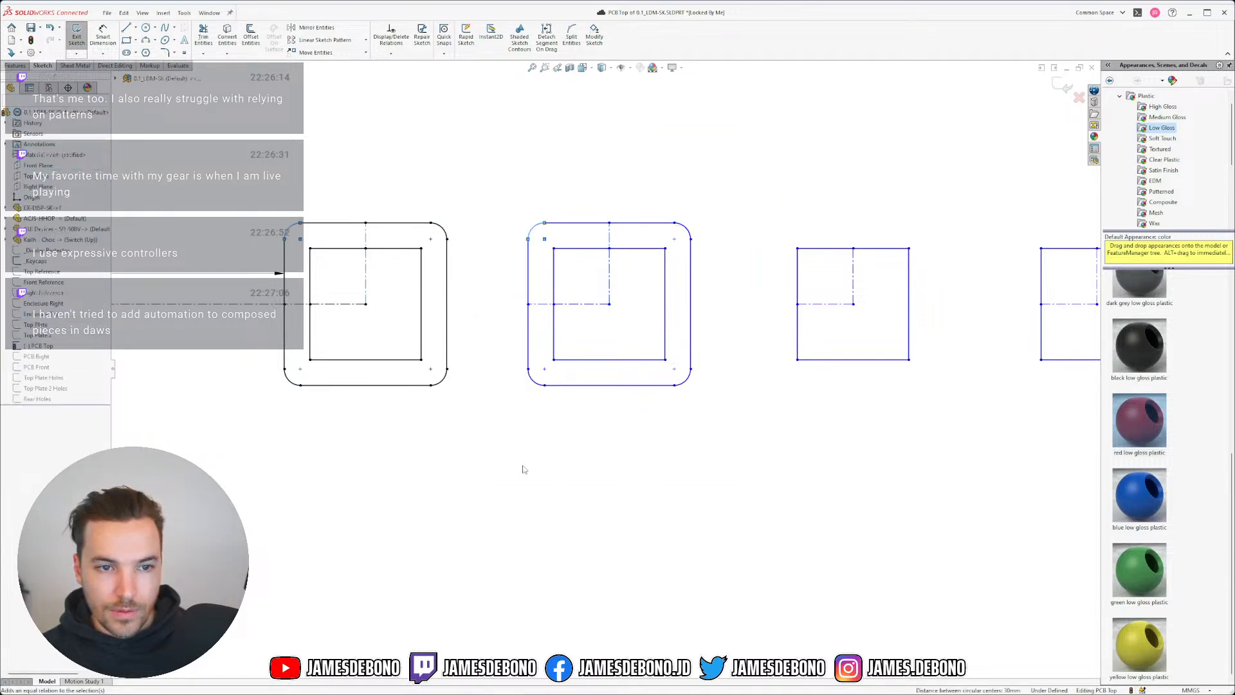
key("ctrl+z")
left_click(796, 164)
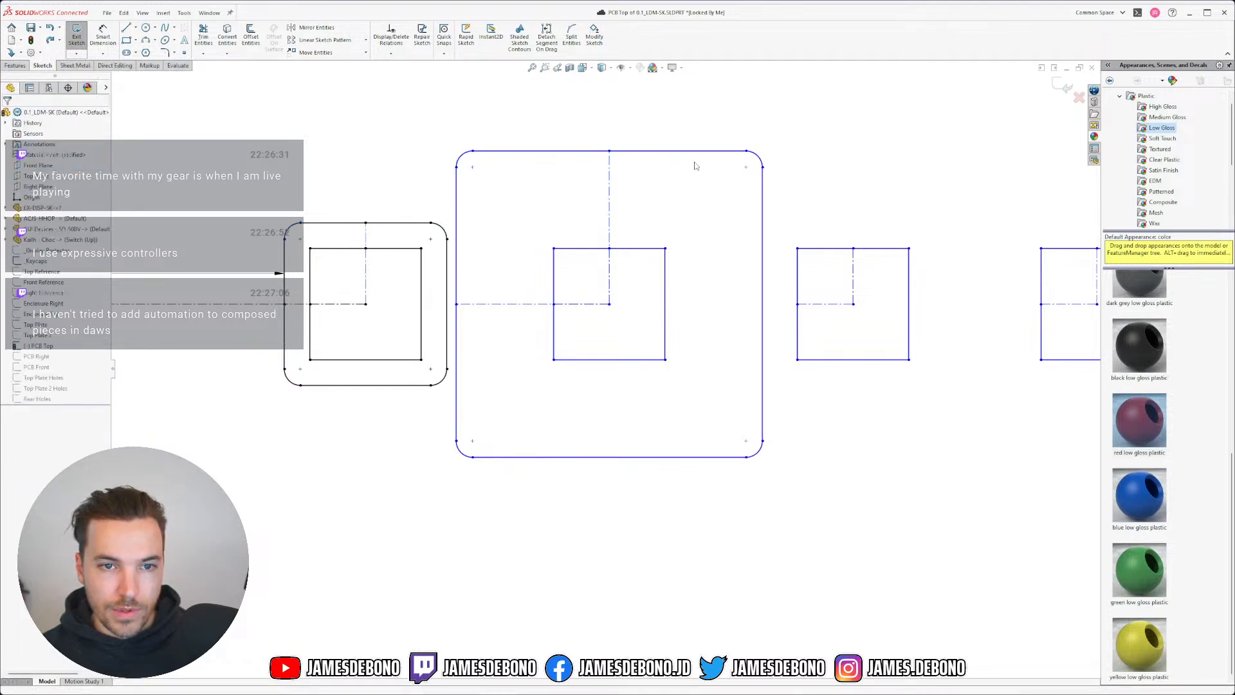
- Make the second outline's vertical construction line equal to the matching construction line of the reference keycap in the _Keycaps sketch
left_click(610, 175)
scroll(848, 110, "up", 7)
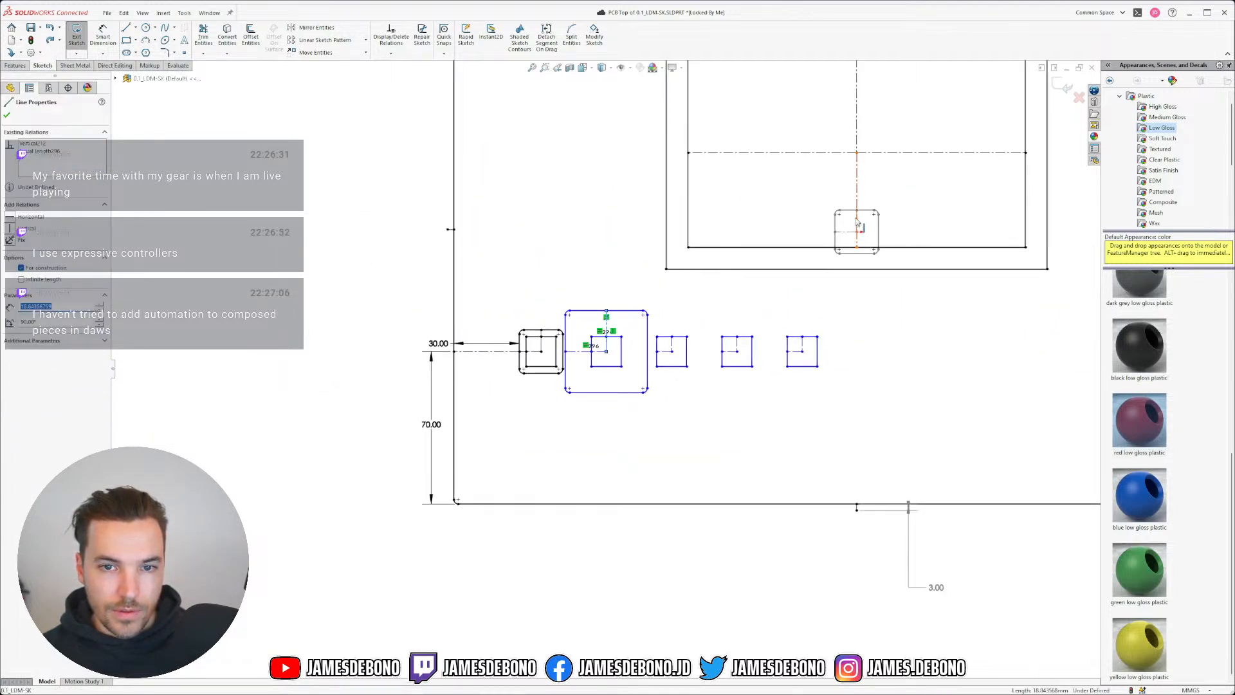
right_click(857, 220)
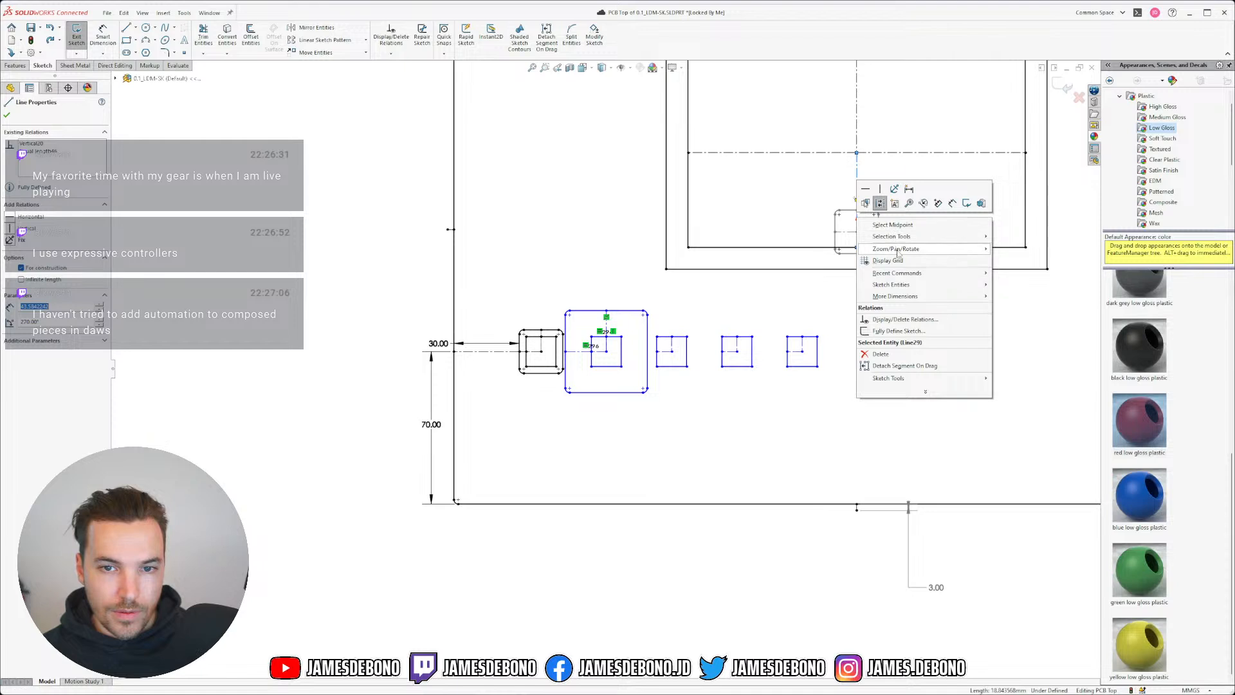
left_click(893, 224)
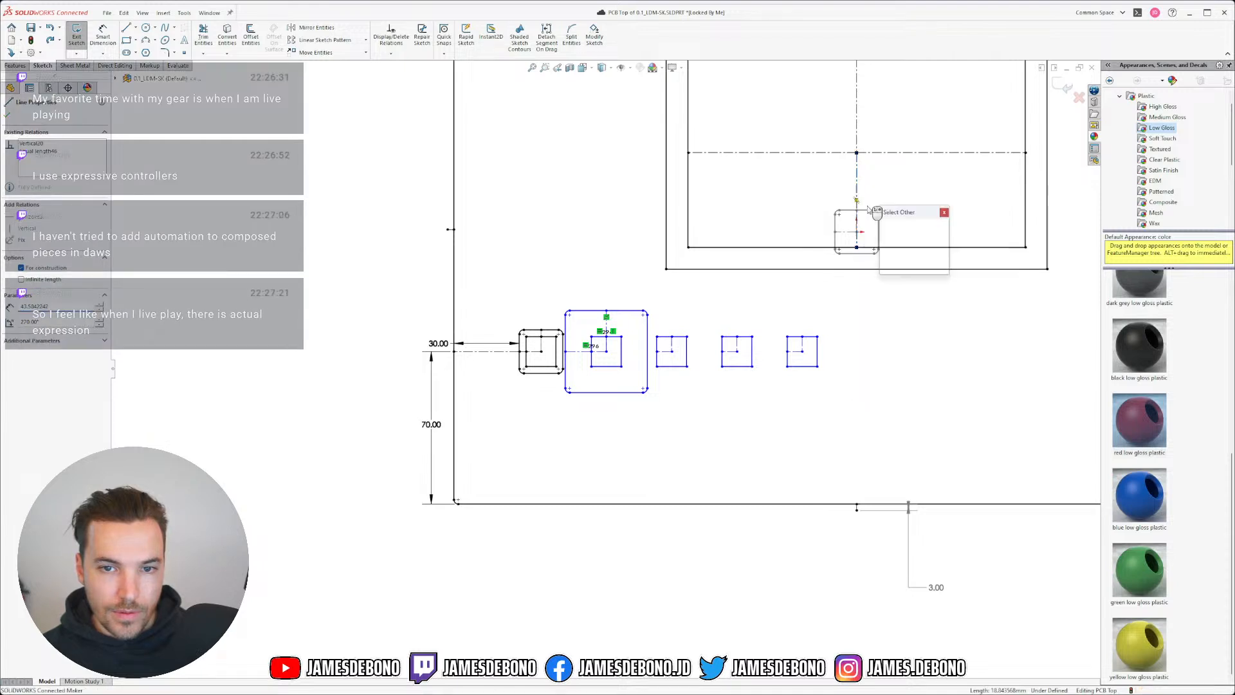
left_click(913, 242)
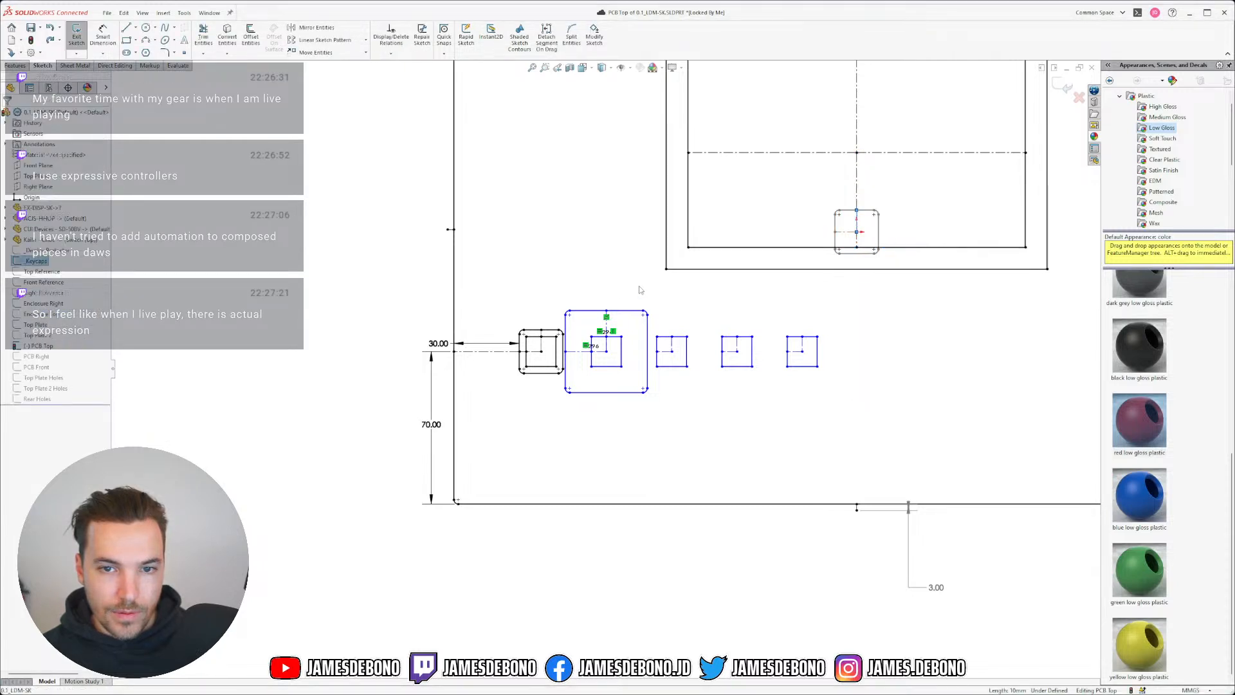
left_click(648, 314, "ctrl")
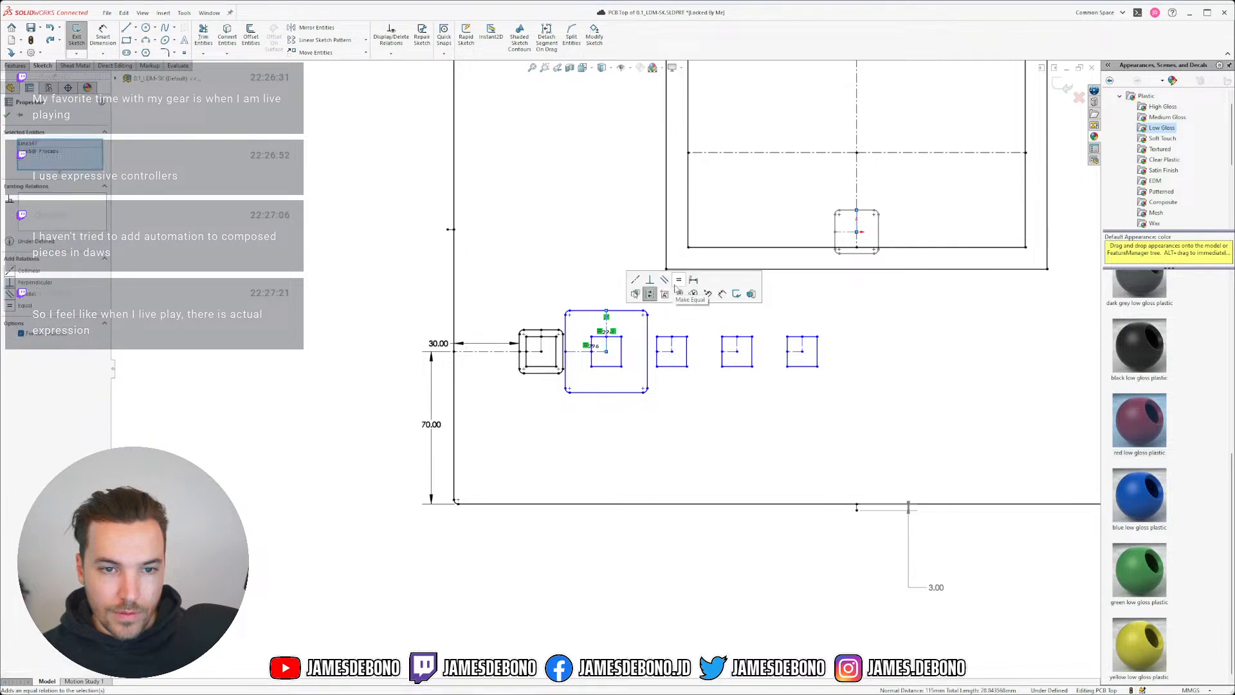
left_click(678, 279)
- Make the second outline's upper-left corner arc equal to the reference keycap's upper-left corner arc
scroll(656, 312, "down", 3)
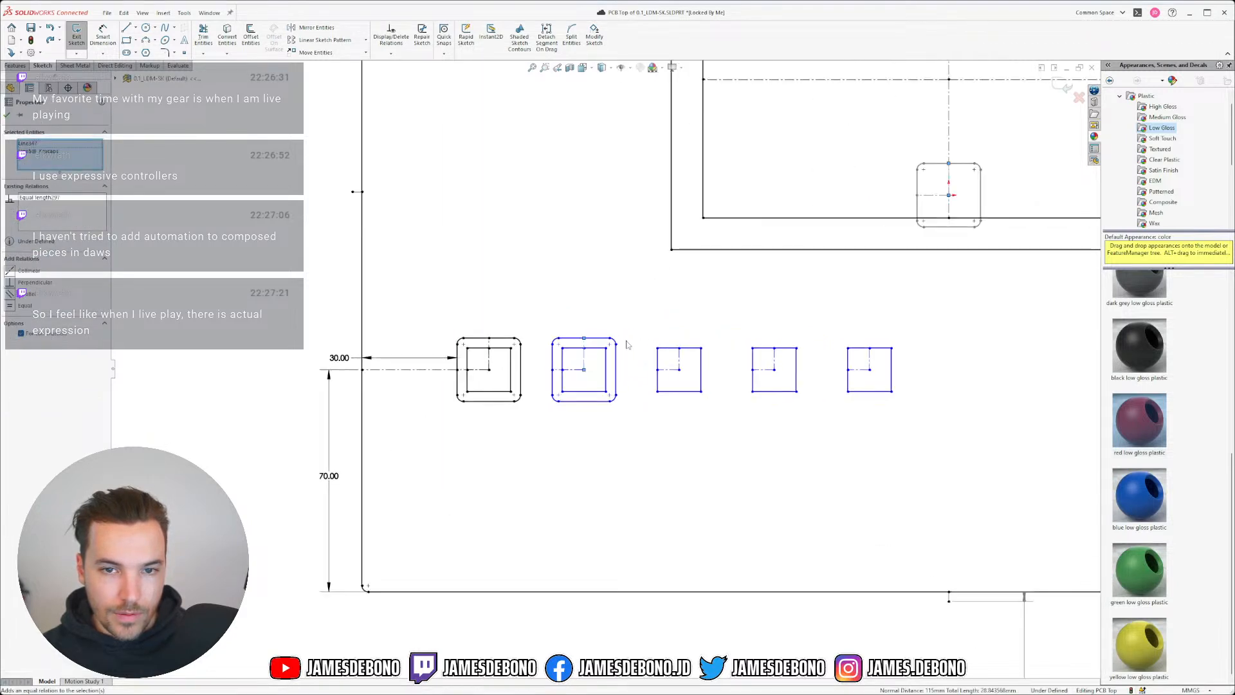
left_click(920, 166)
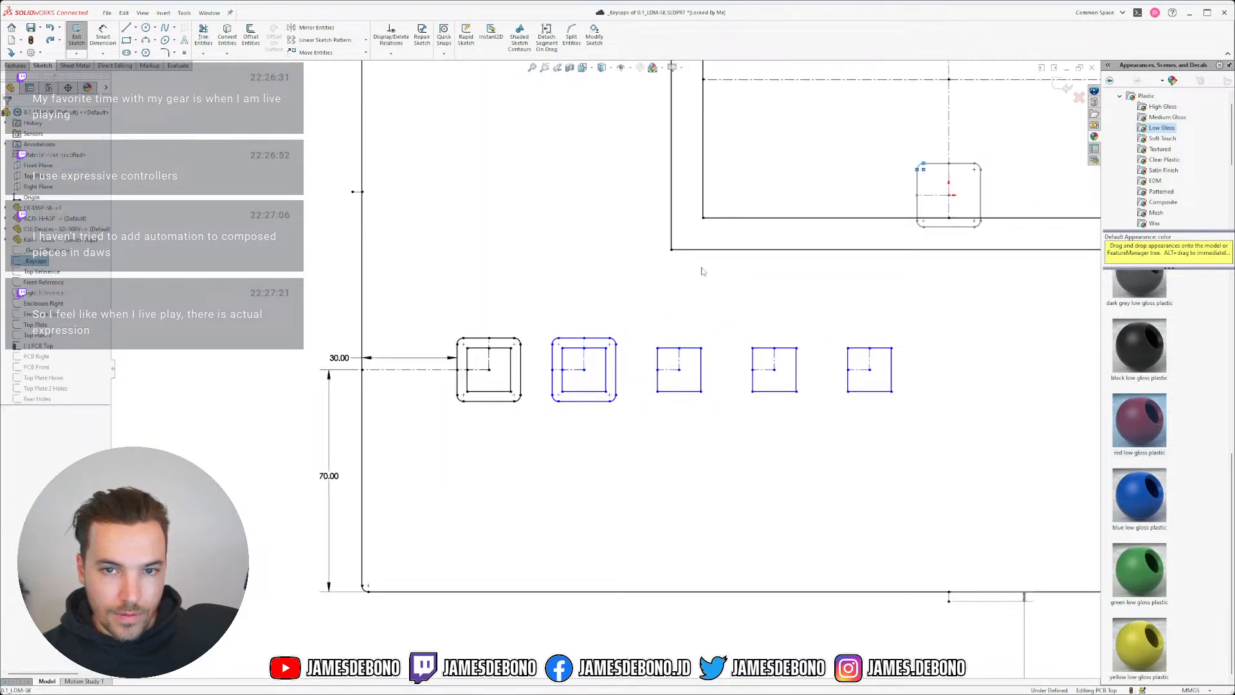
left_click(558, 342, "ctrl")
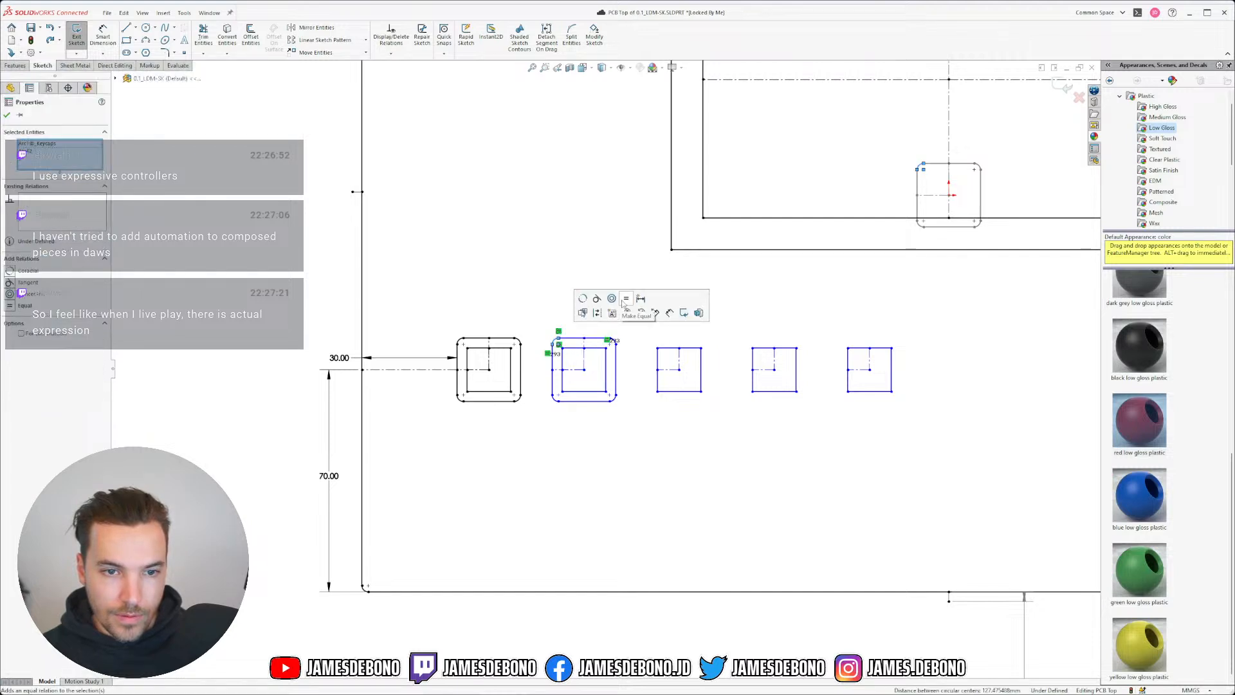
left_click(623, 315)
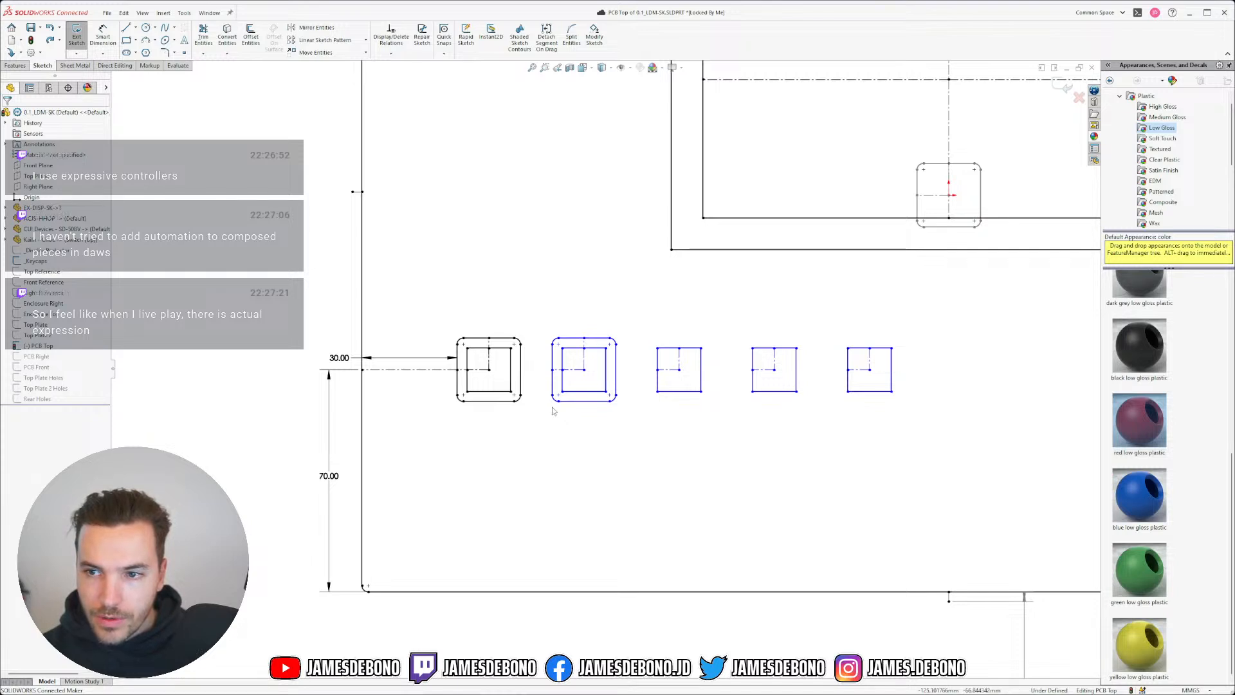
- Draw a horizontal centreline joining the midpoints of the facing sides of the first and second keycap outlines
scroll(545, 397, "down", 2)
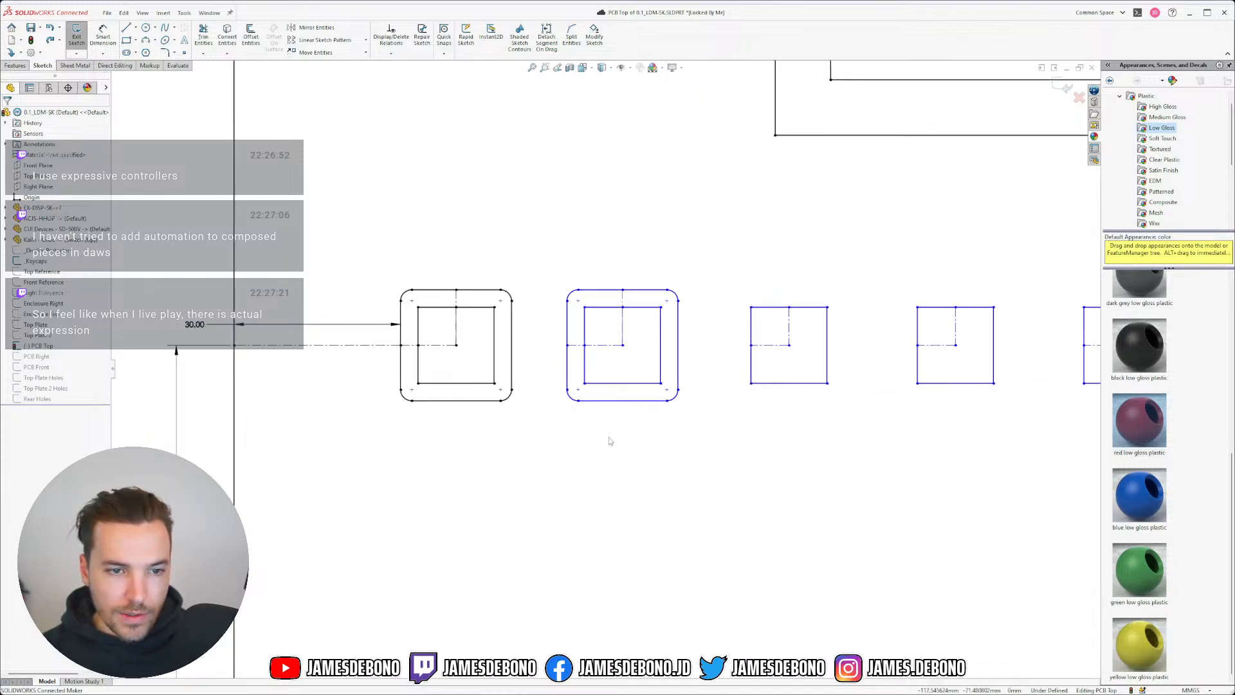
left_click(135, 27)
left_click(140, 40)
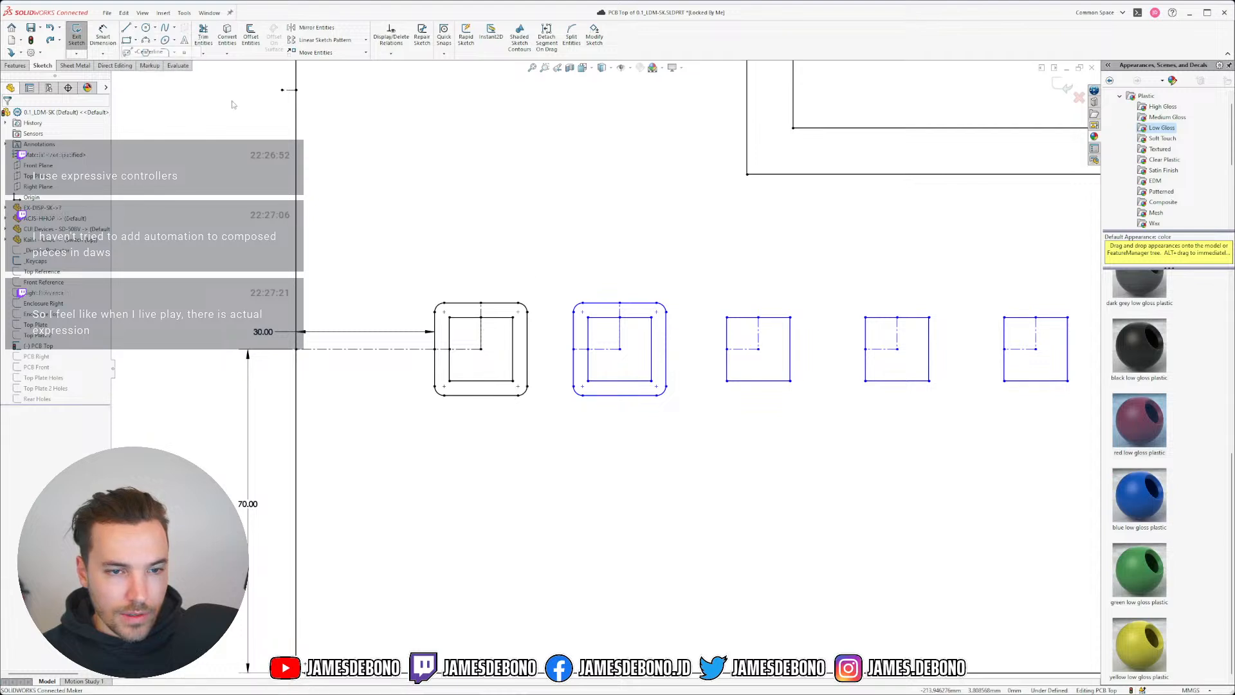
left_click(527, 349)
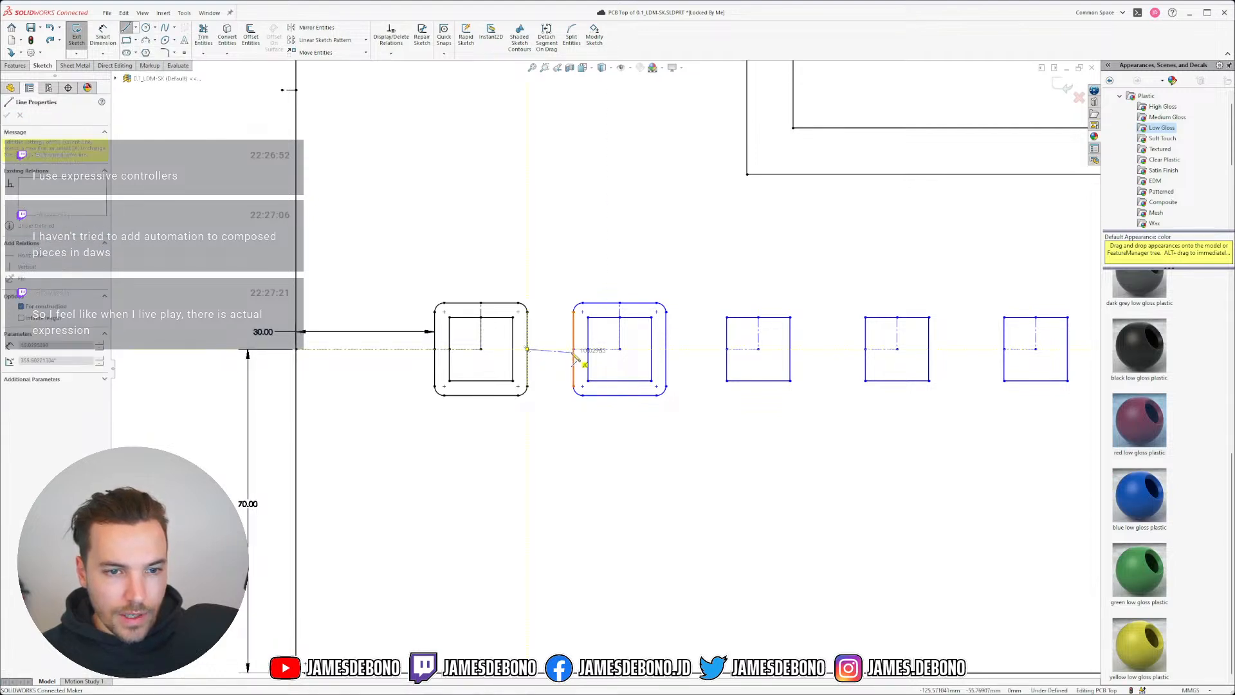
left_click(573, 349)
key("Escape")
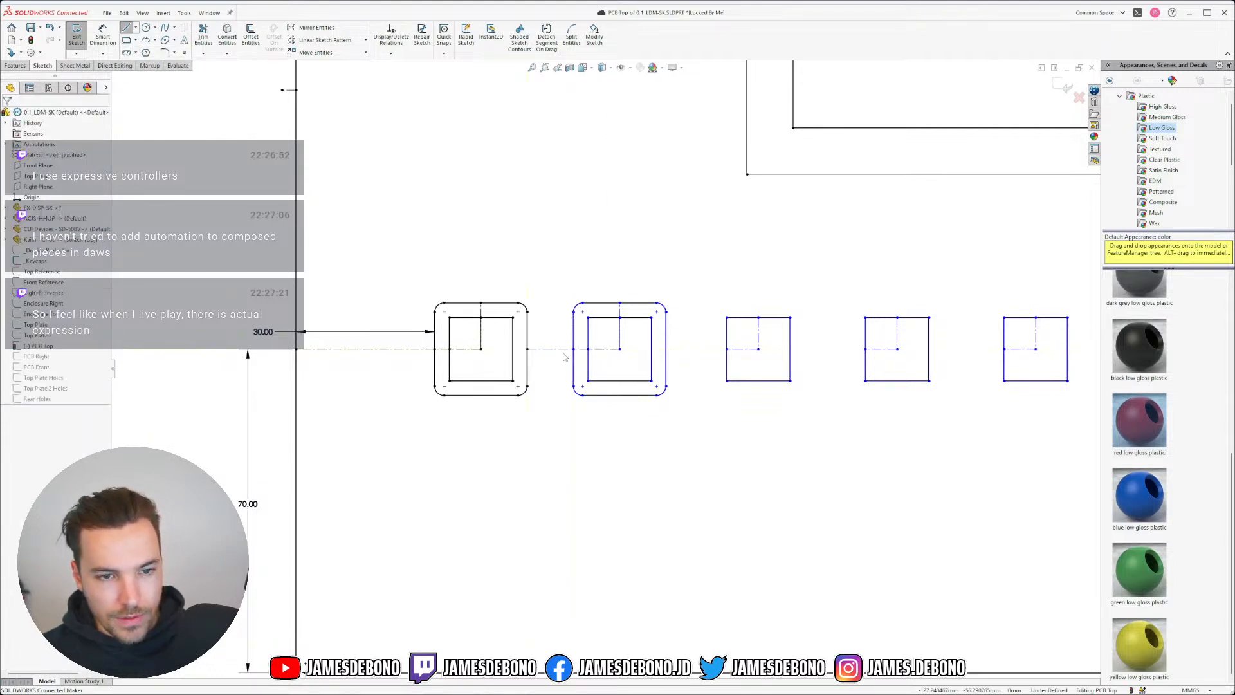
left_click(552, 352)
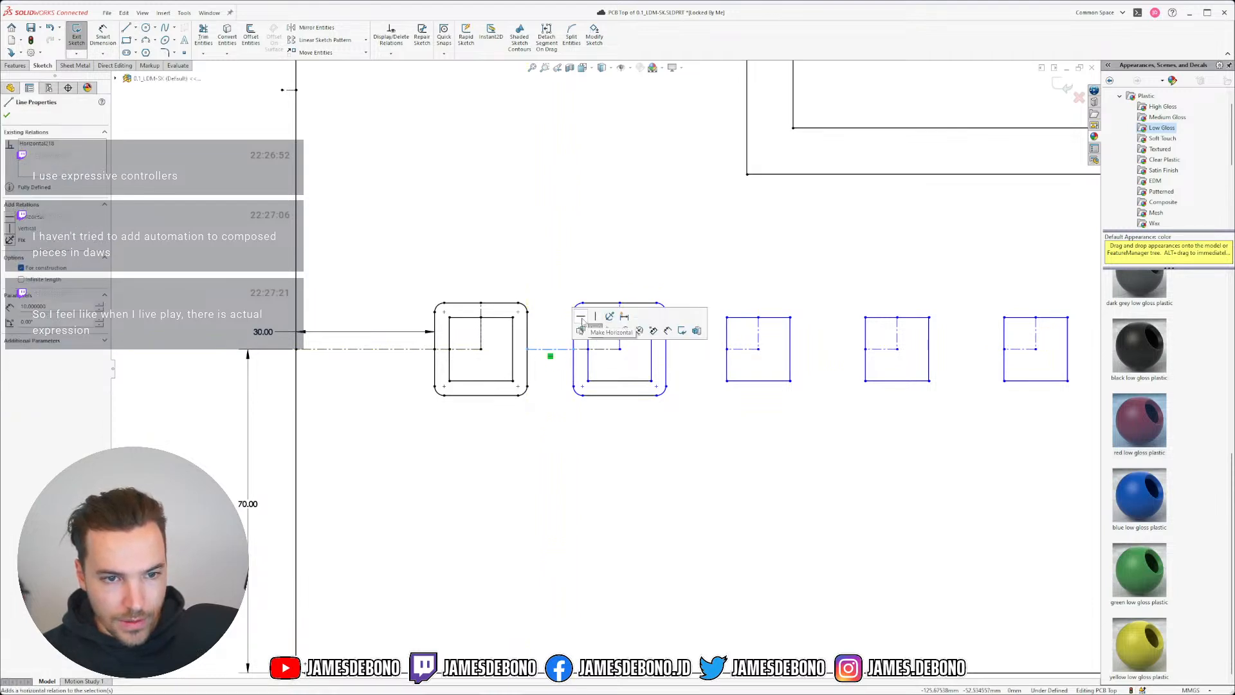
left_click(582, 408)
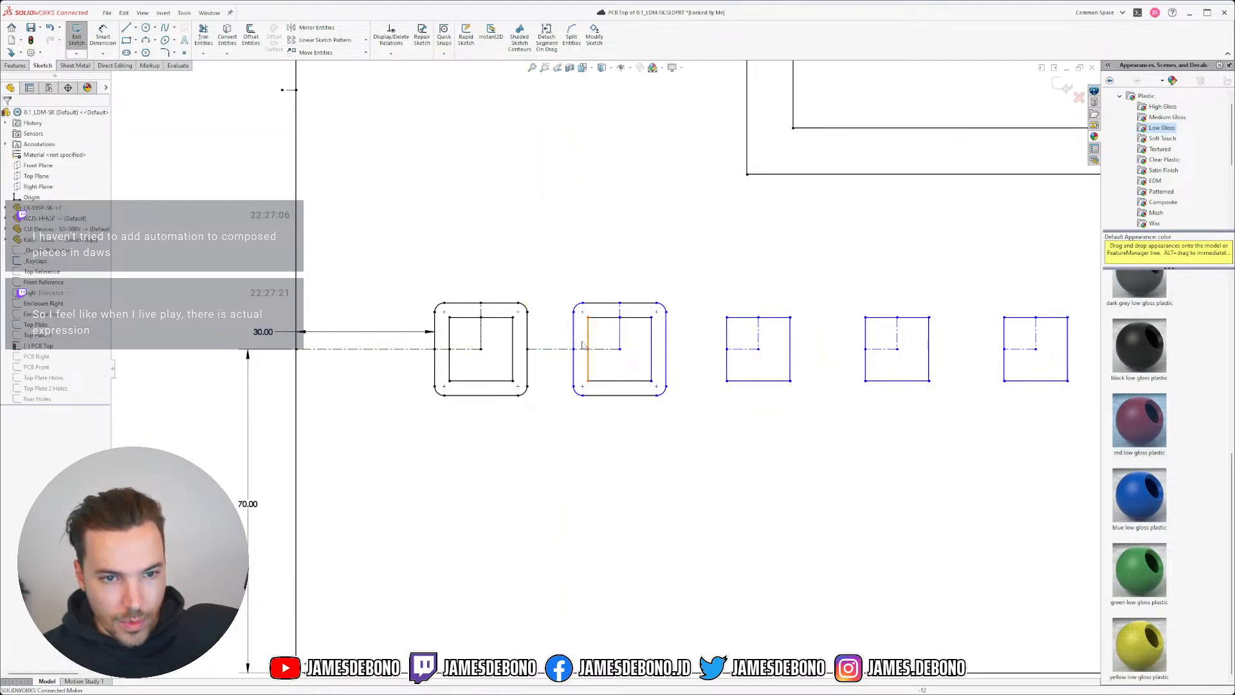
- Dimension the gap between the first and second outlines to 10 mm and place the dimension text beside its extension lines, below the keys
left_click(100, 40)
left_click(527, 383)
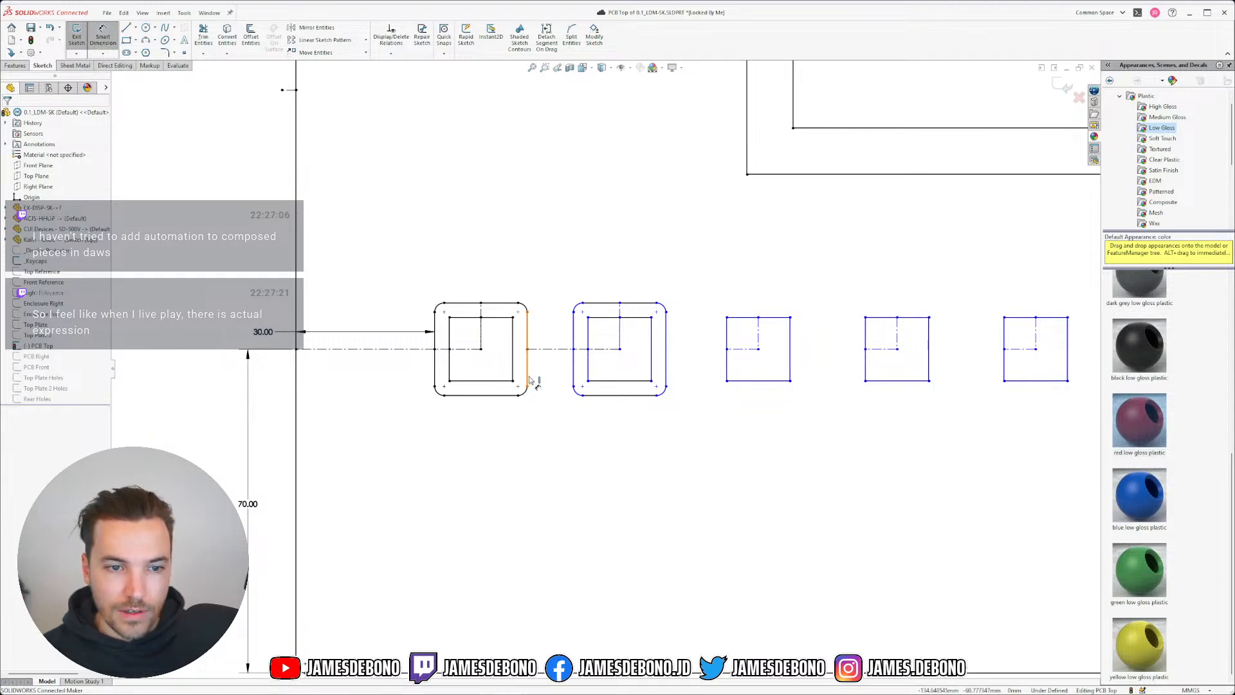
left_click(575, 378)
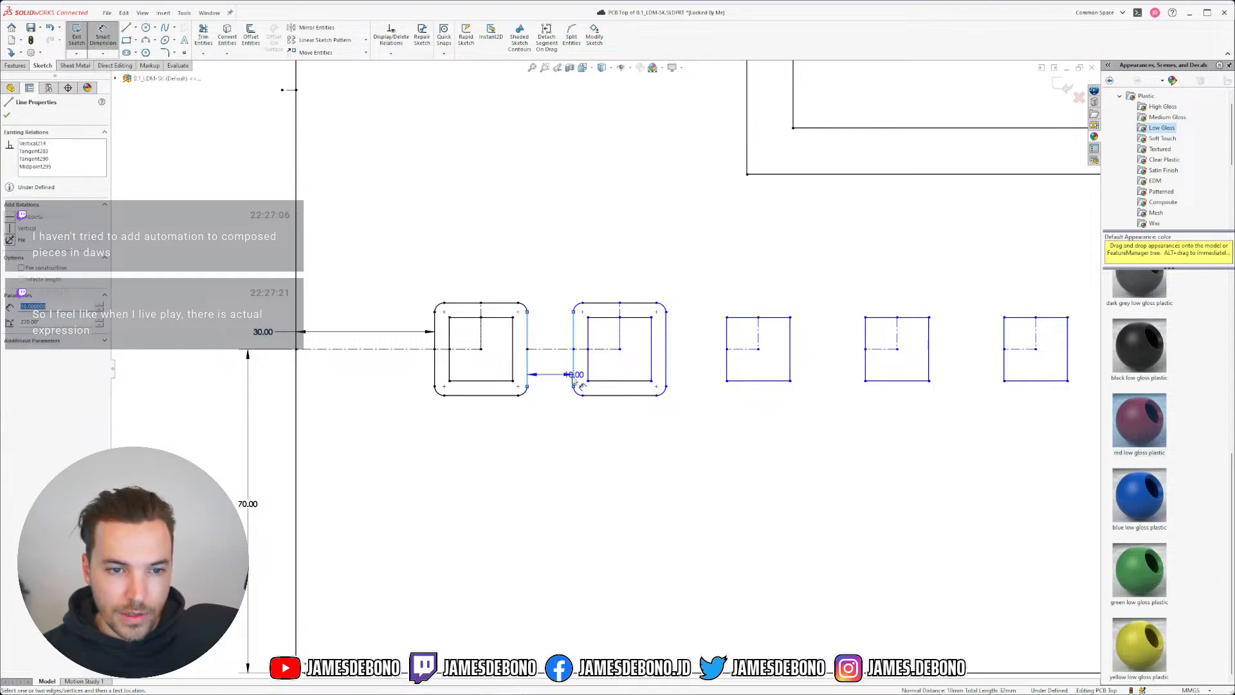
left_click(588, 430)
key("Return")
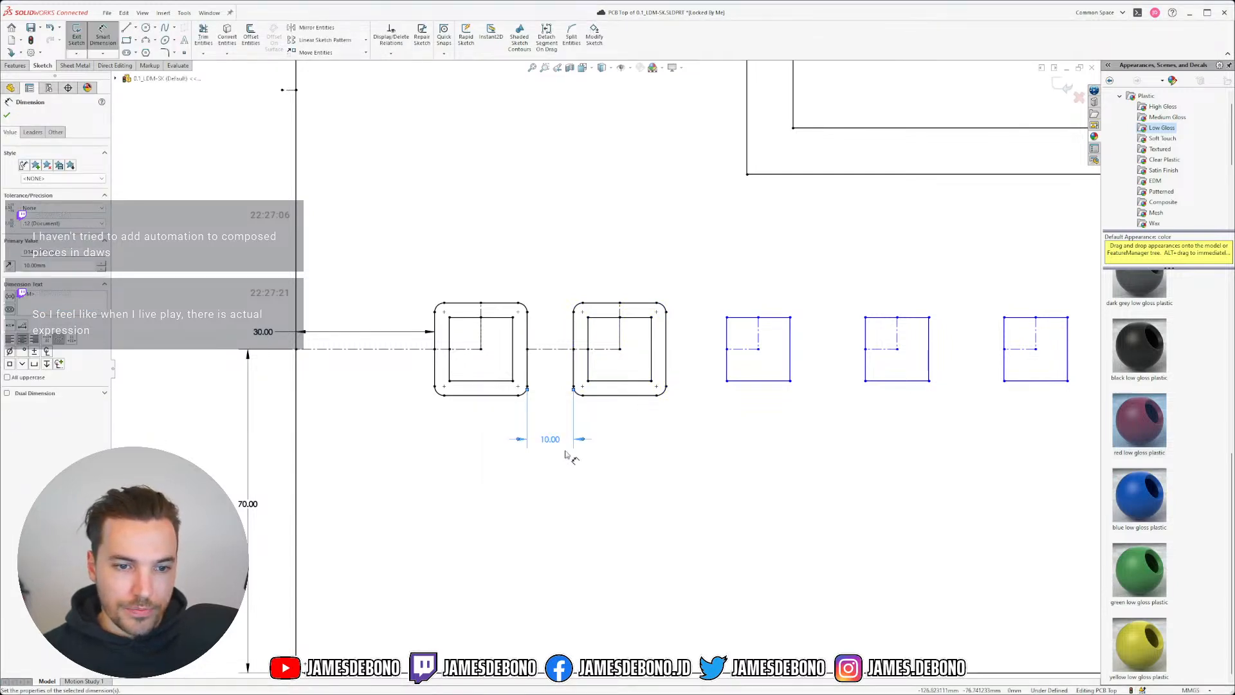
key("Escape")
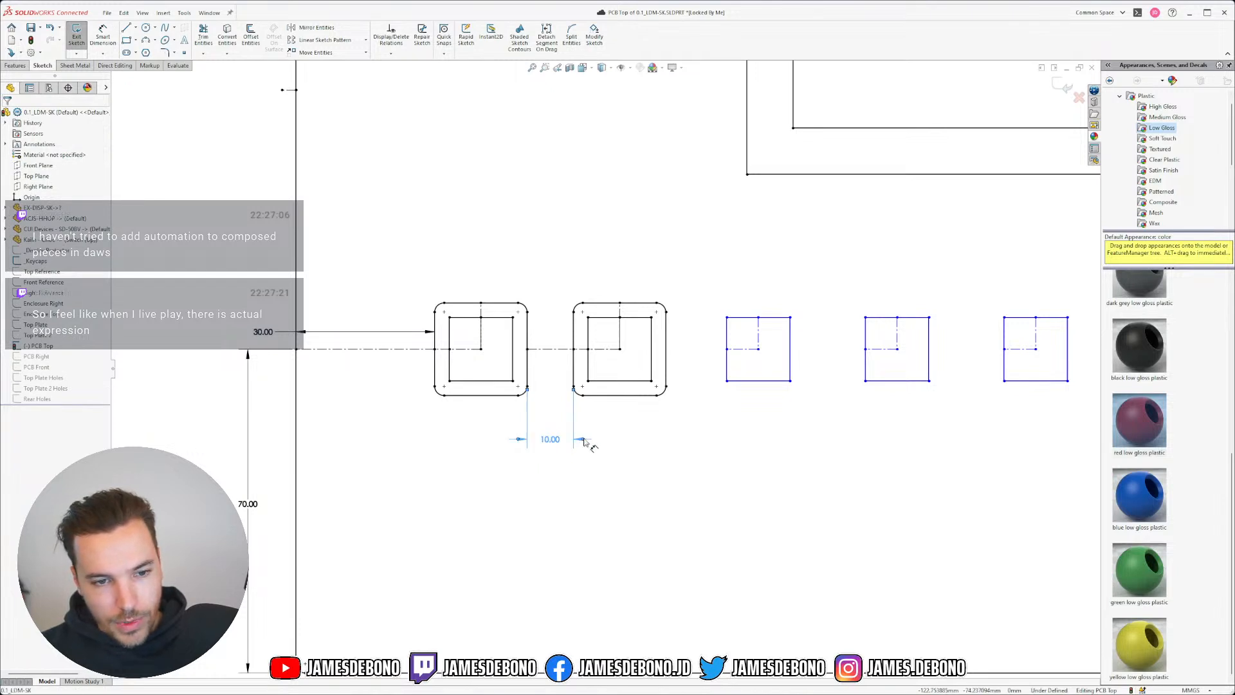
left_click(582, 441)
left_click_drag(552, 442, 505, 455)
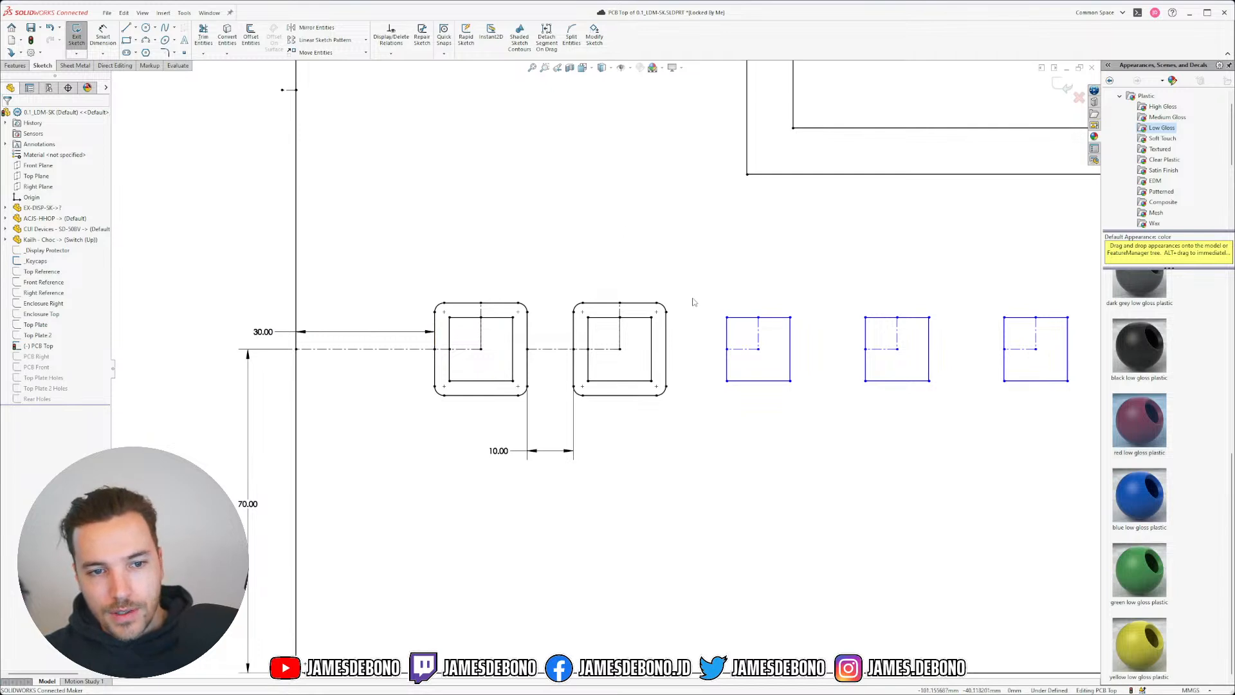
- Paste another keycap outline and move its centre onto the third switch square's centre
key("ctrl+v")
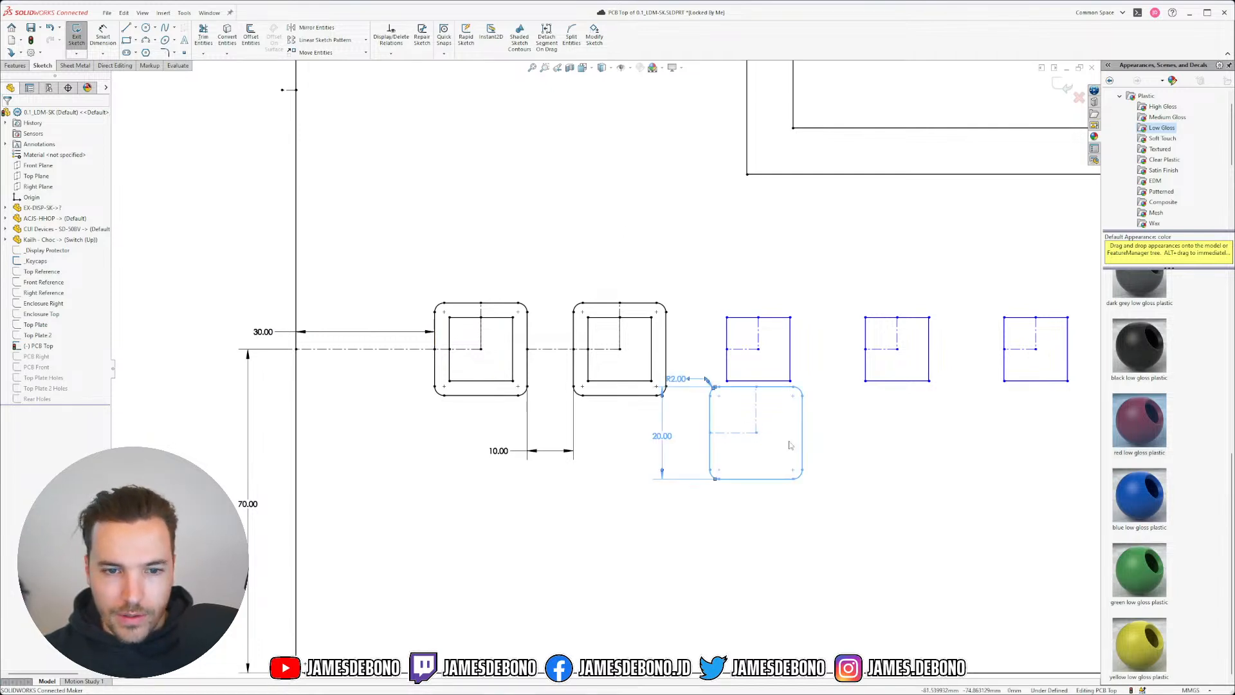
left_click(855, 437)
left_click_drag(834, 496, 691, 387)
left_click_drag(757, 437, 767, 357)
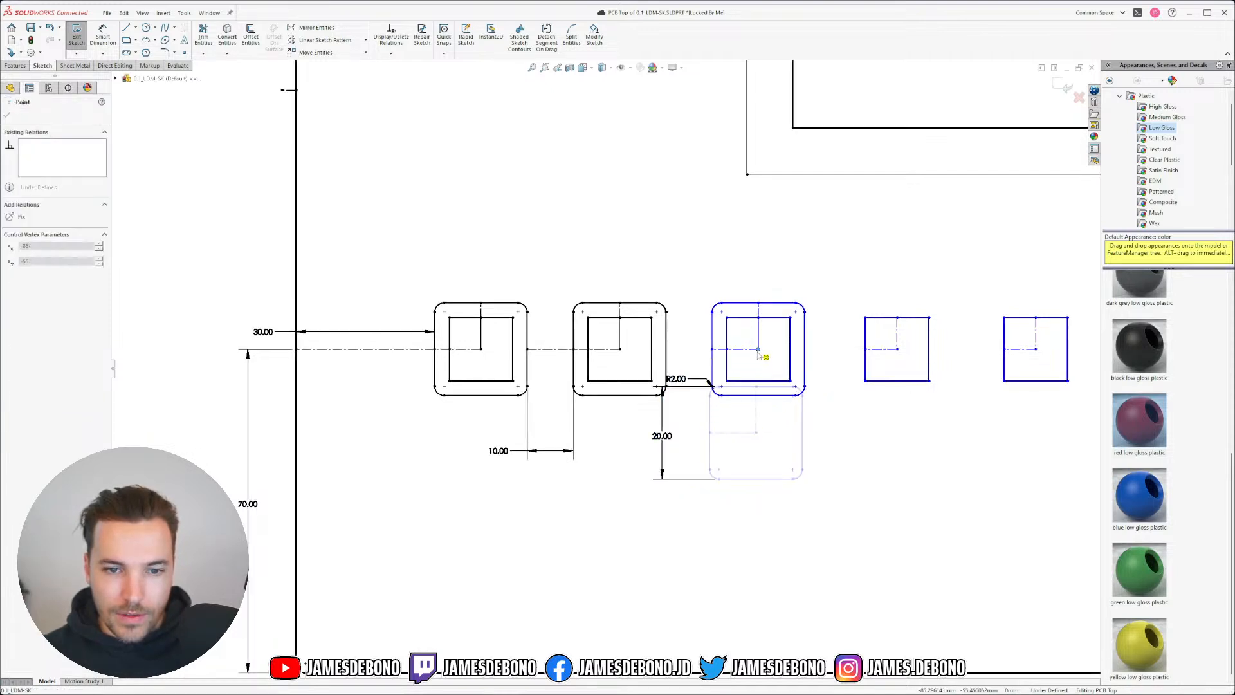
left_click(868, 430)
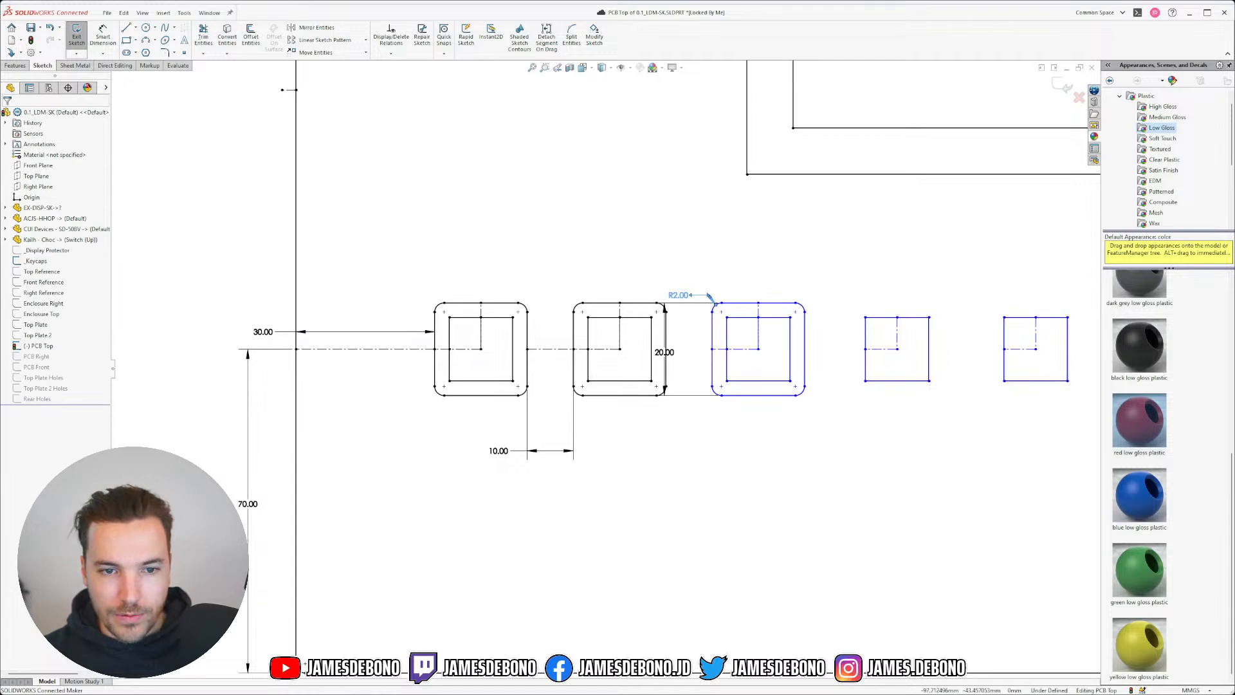
- Delete the R2 corner and 20 mm height dimensions of the third keycap outline
left_click(687, 299)
key("Delete")
left_click(687, 302)
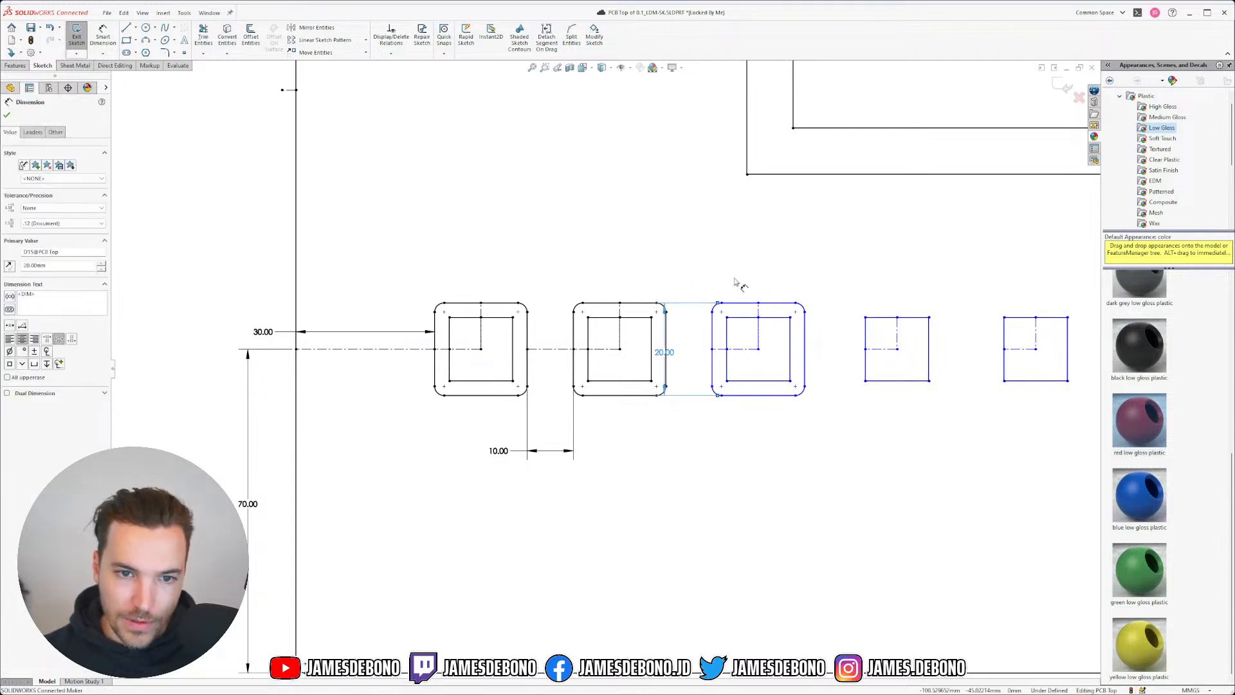
key("Delete")
- Make the third outline's vertical construction line equal to the reference keycap's vertical construction line
scroll(758, 268, "up", 3)
scroll(797, 258, "down", 2)
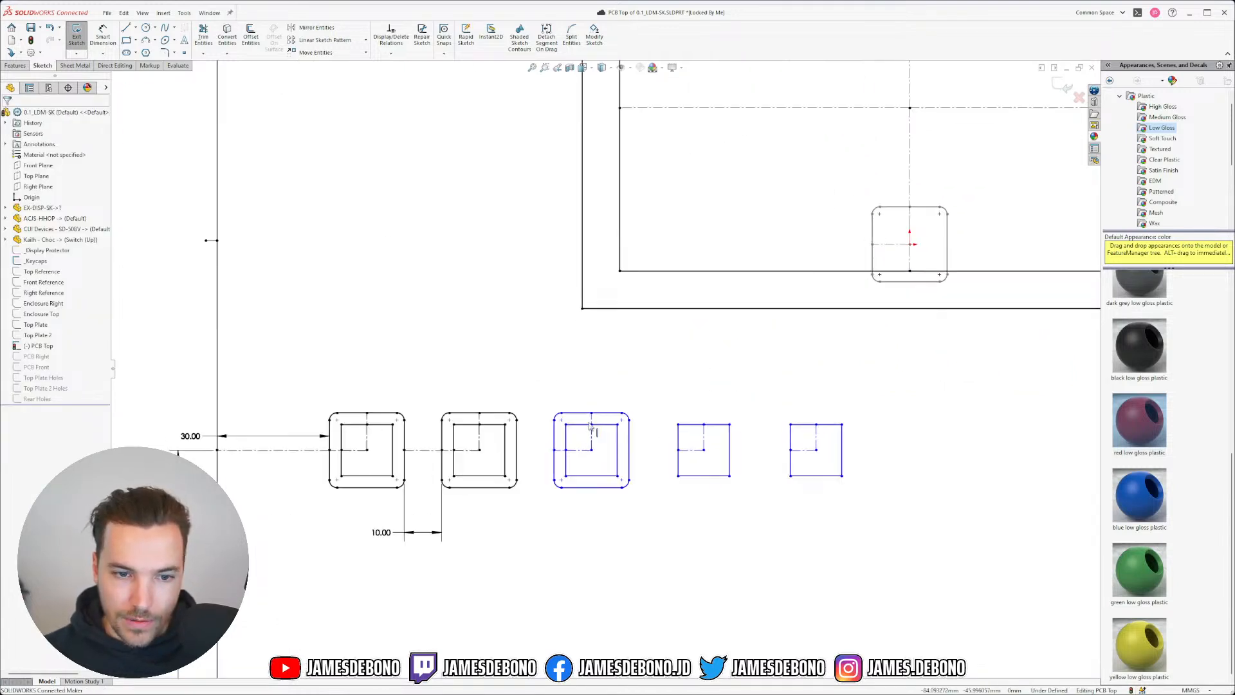
right_click(911, 222)
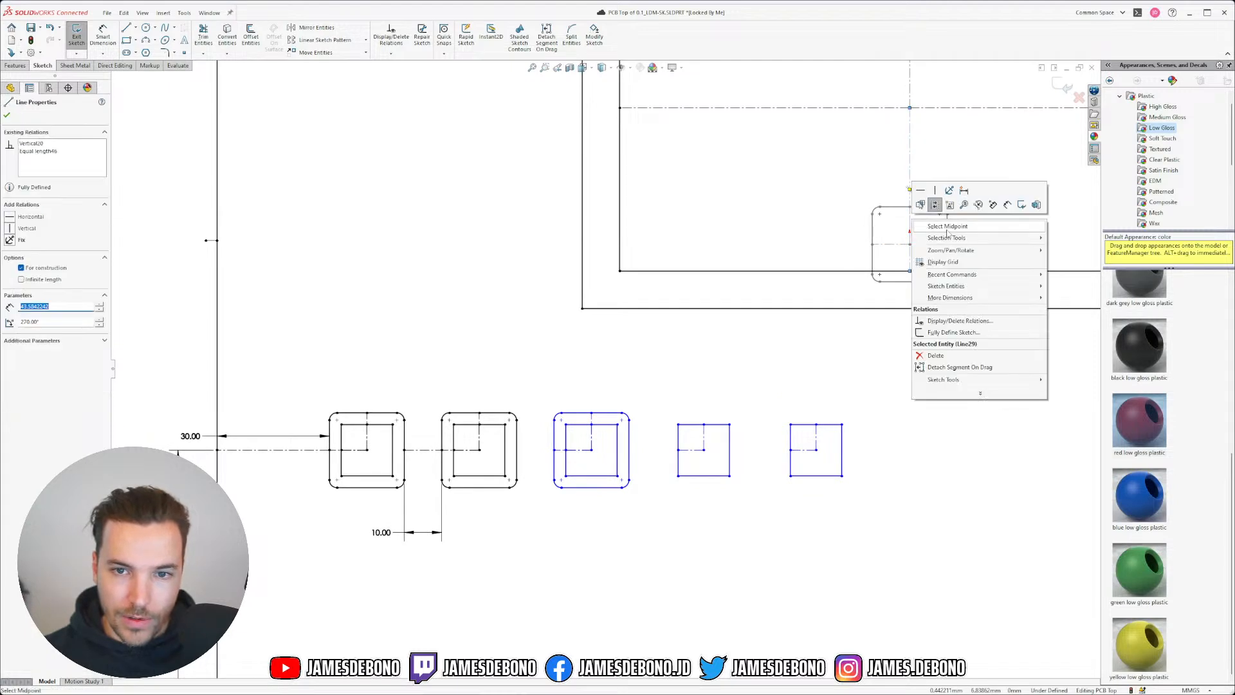
left_click(935, 204)
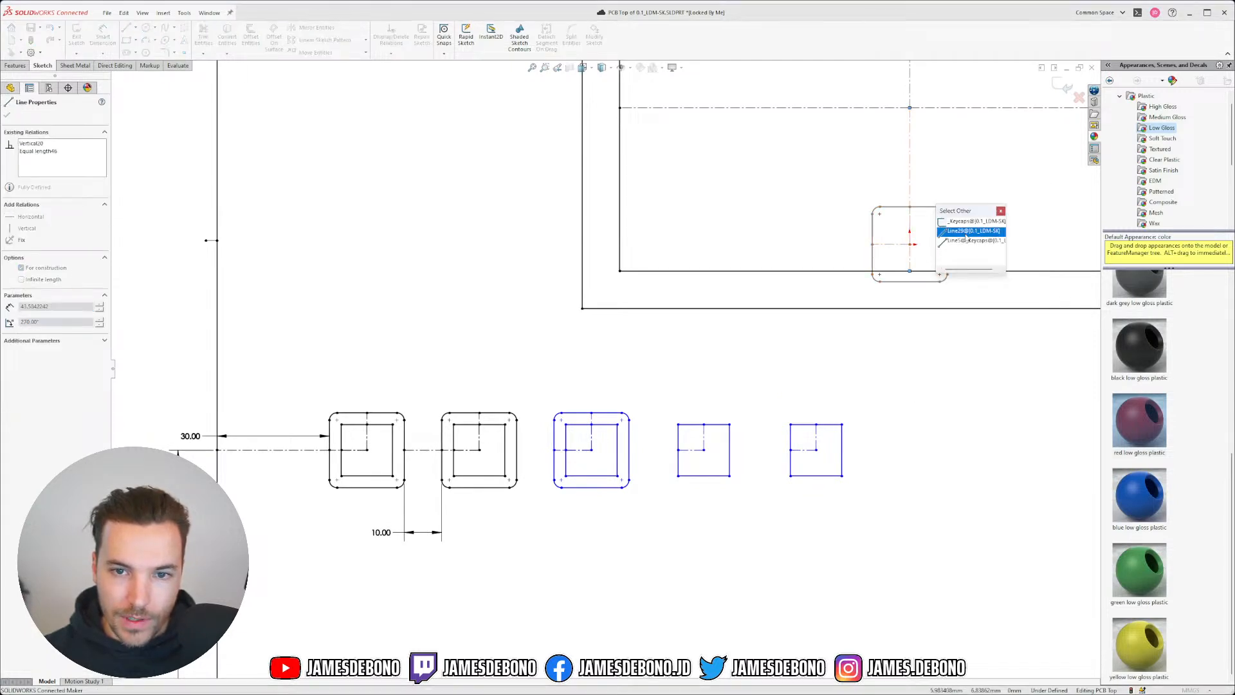
left_click(967, 241)
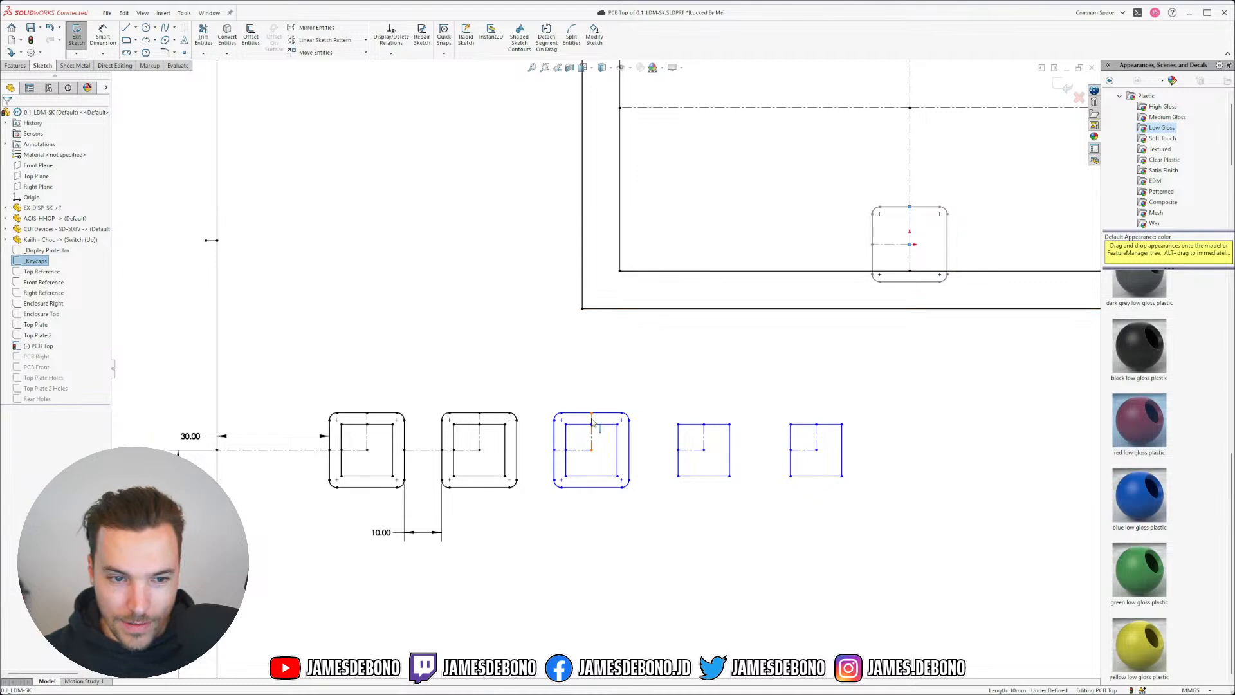
left_click(593, 422, "ctrl")
left_click(665, 375)
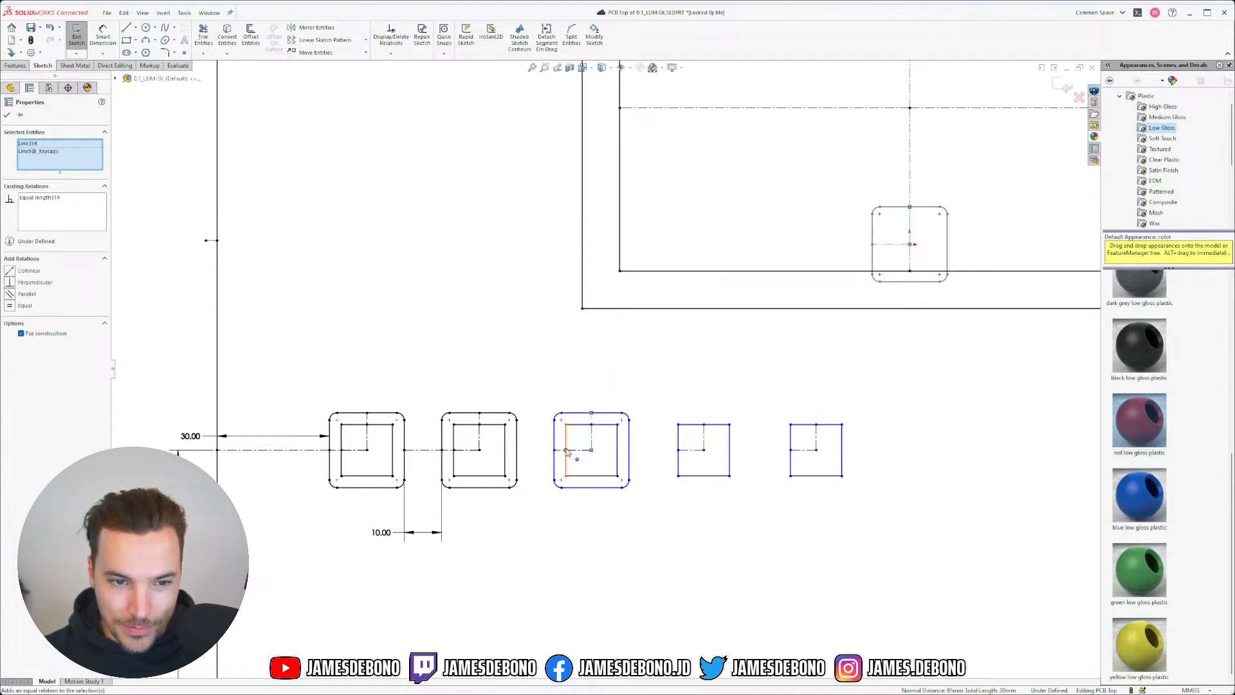
- Make the third outline's upper-left corner arc equal to the reference keycap's upper-left corner arc
left_click(557, 416)
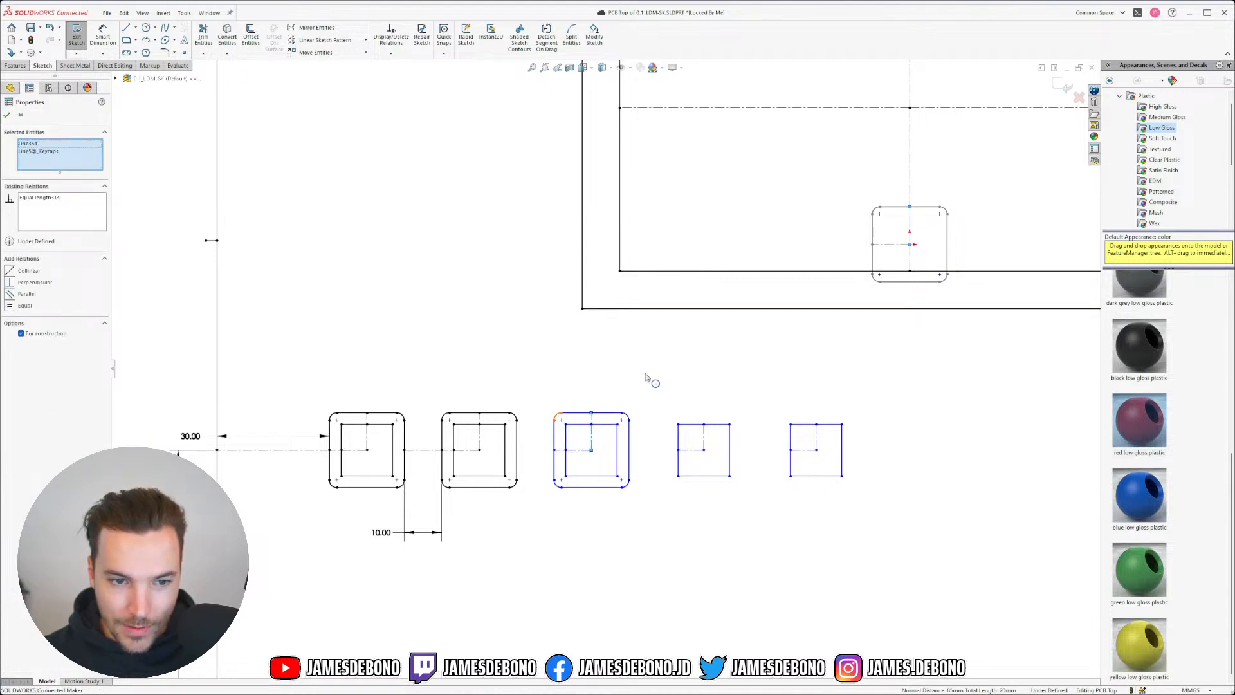
left_click(875, 210, "ctrl")
left_click(948, 168)
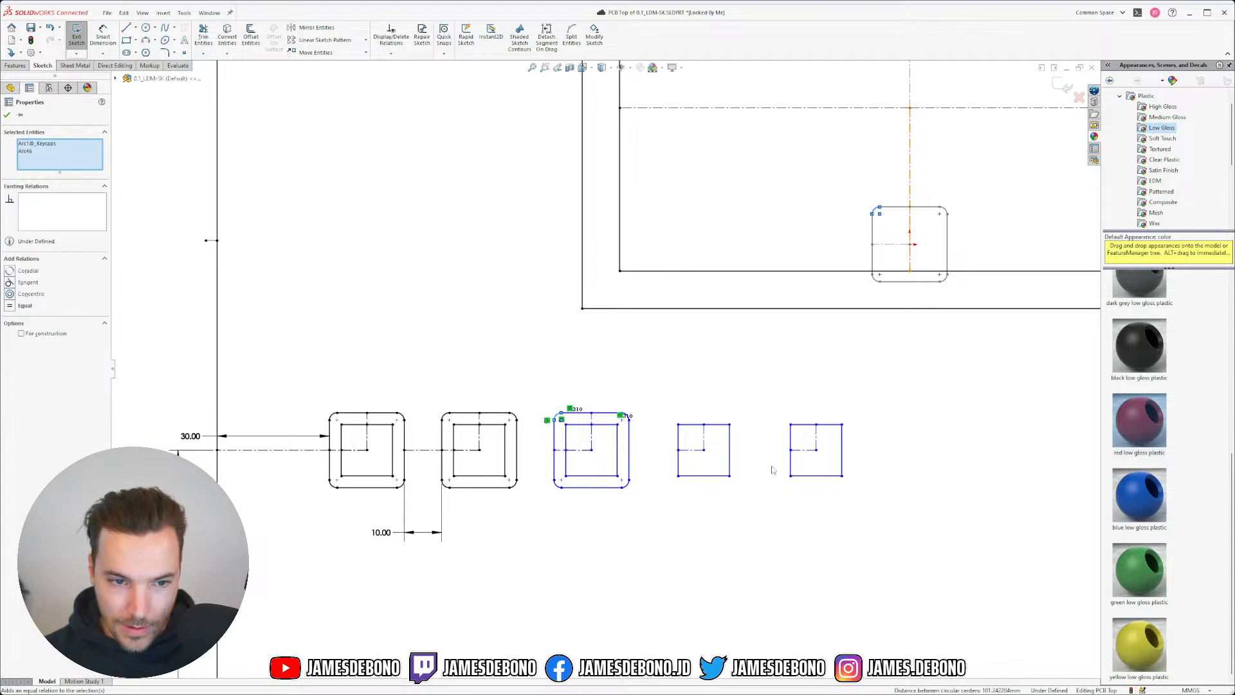
left_click(637, 512)
- Draw a horizontal centreline joining the midpoints of the facing sides of the second and third keycap outlines
left_click(136, 28)
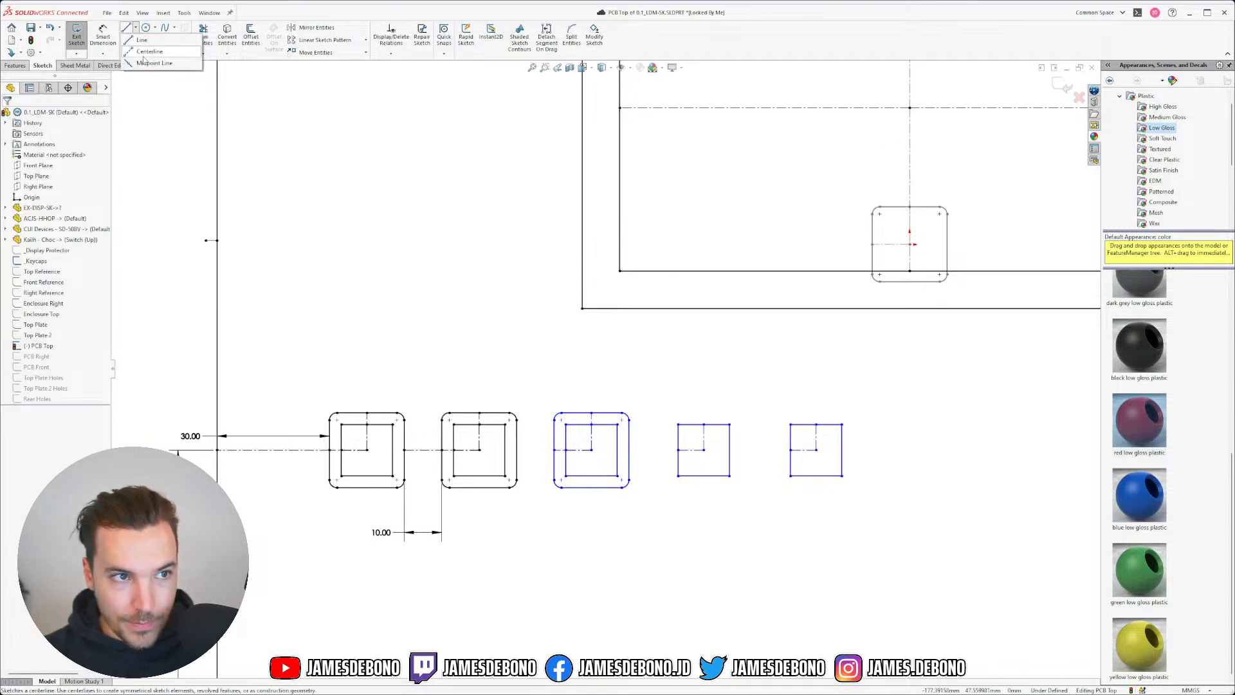
left_click(149, 55)
left_click(517, 448)
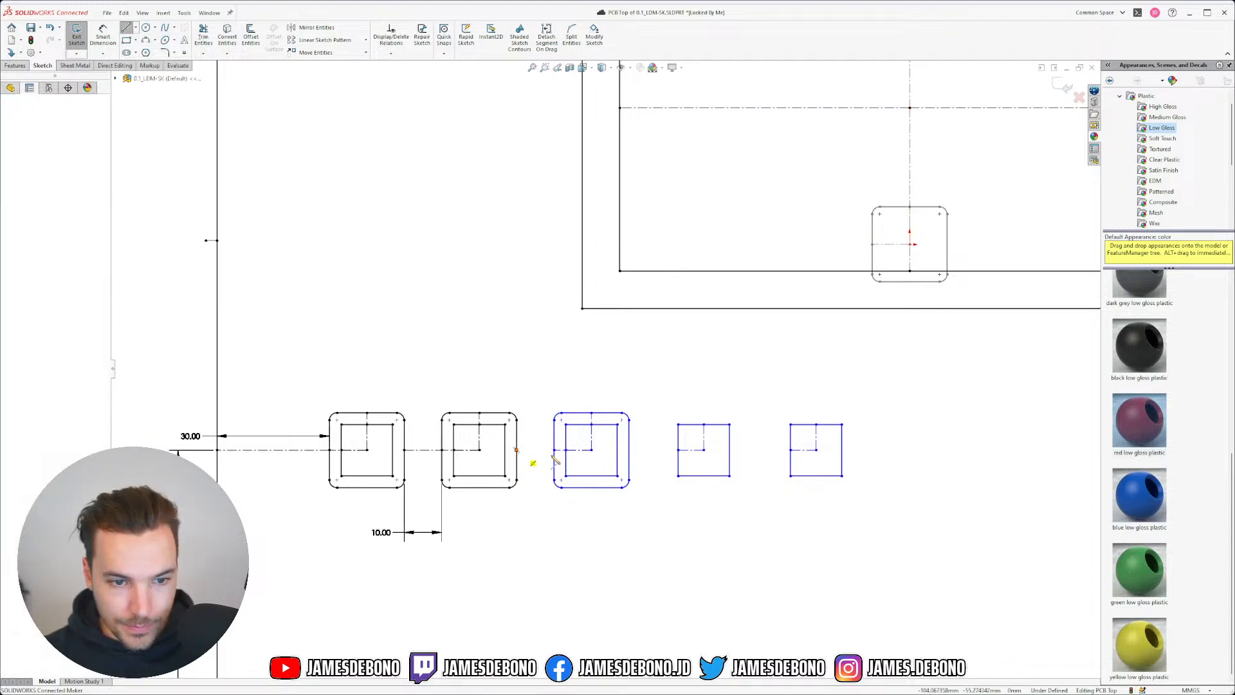
left_click(553, 449)
key("Escape")
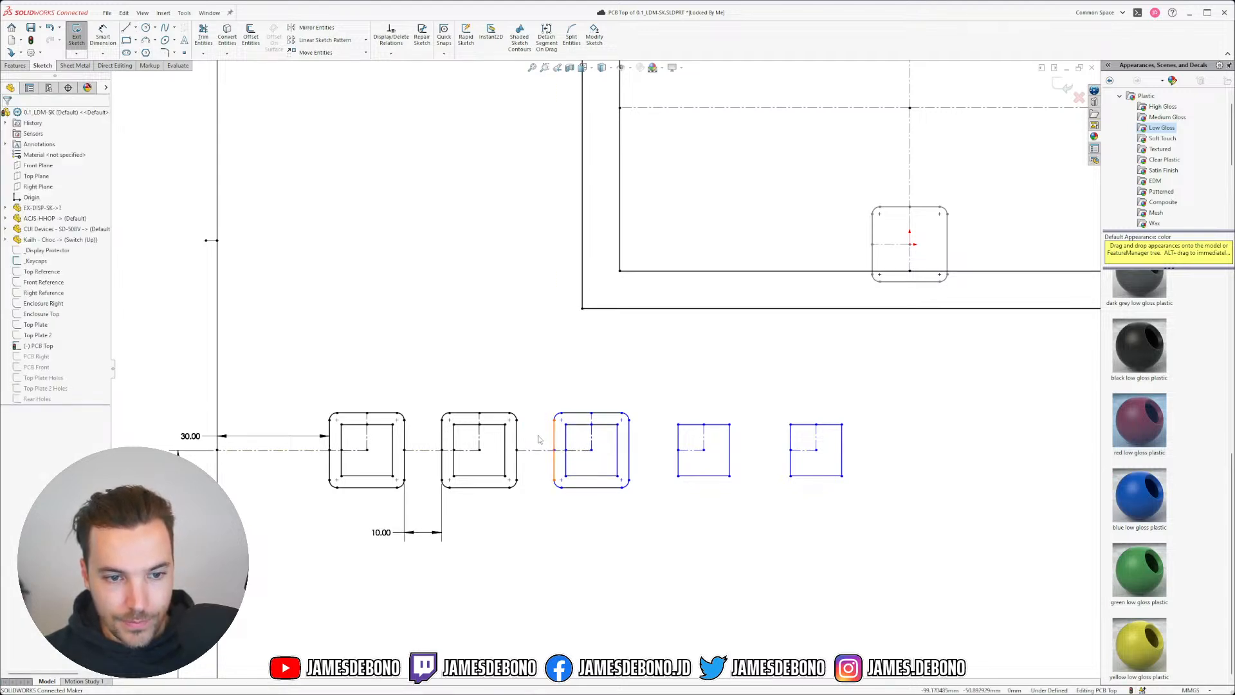
- Make the centreline between the second and third keycap outlines equal to the centreline between the first and second outlines
left_click(534, 449)
left_click(543, 513)
left_click(427, 450)
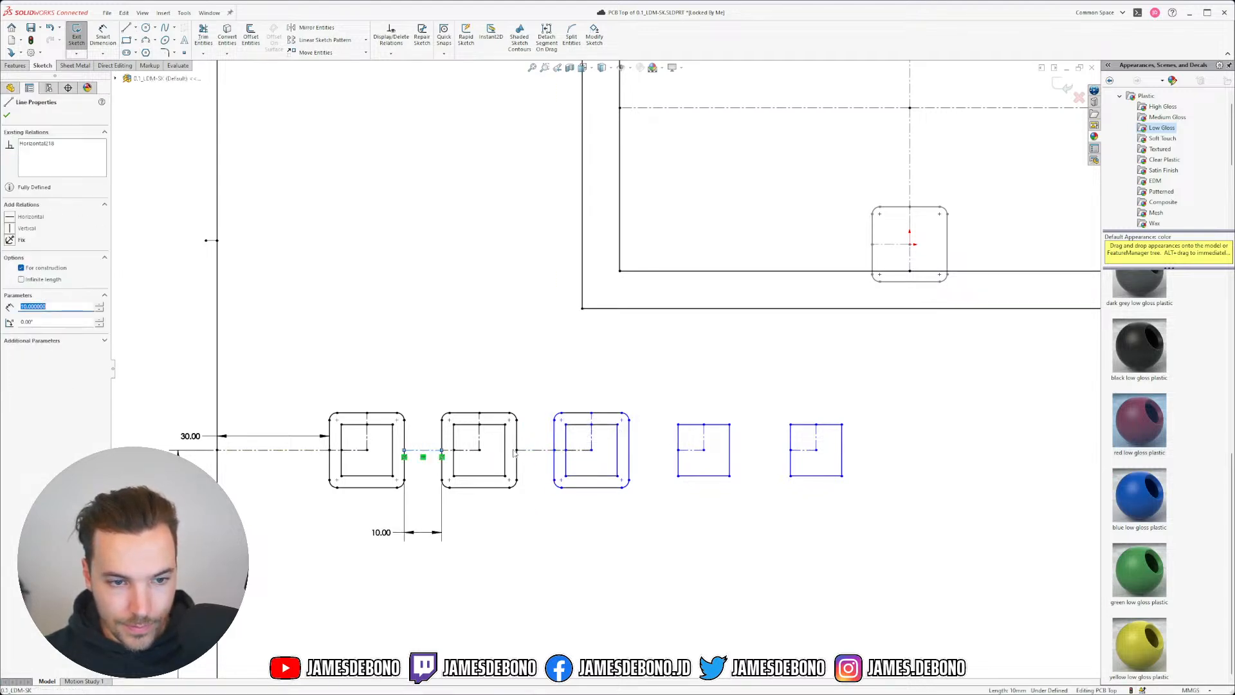
left_click(526, 451, "ctrl")
left_click(627, 509)
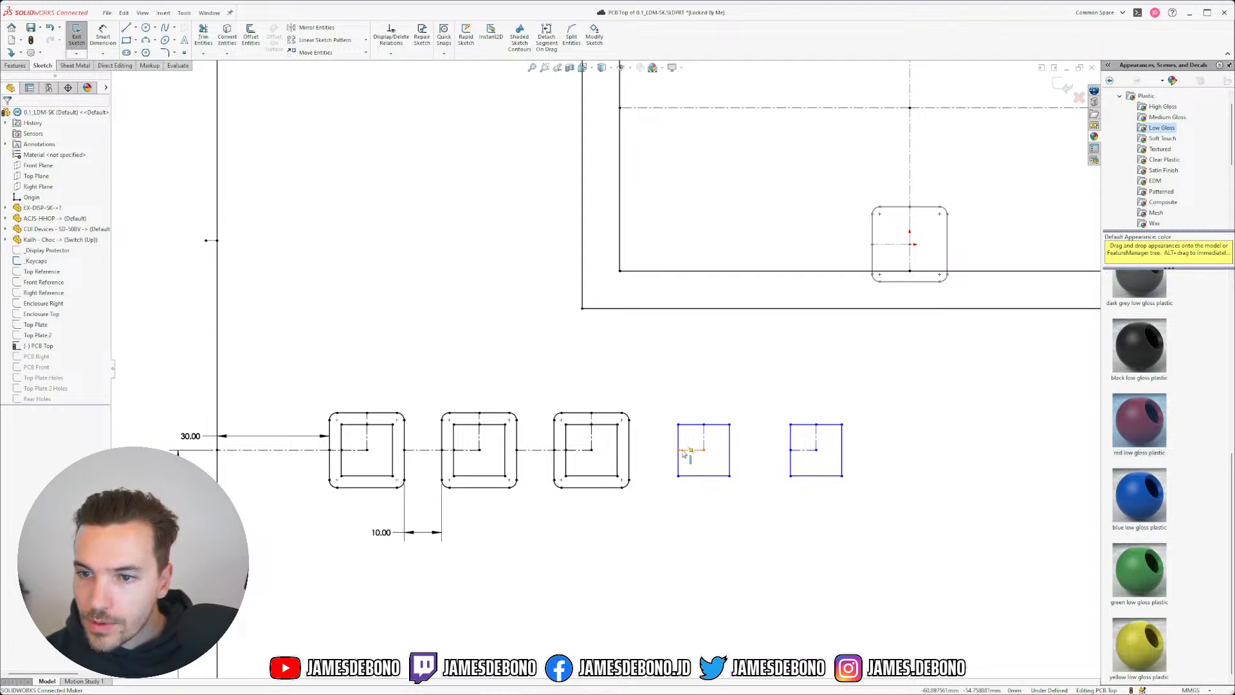
- Paste a fourth keycap outline below the fourth switch square and delete its R2 corner and 20 mm height dimensions
scroll(528, 547, "up", 3)
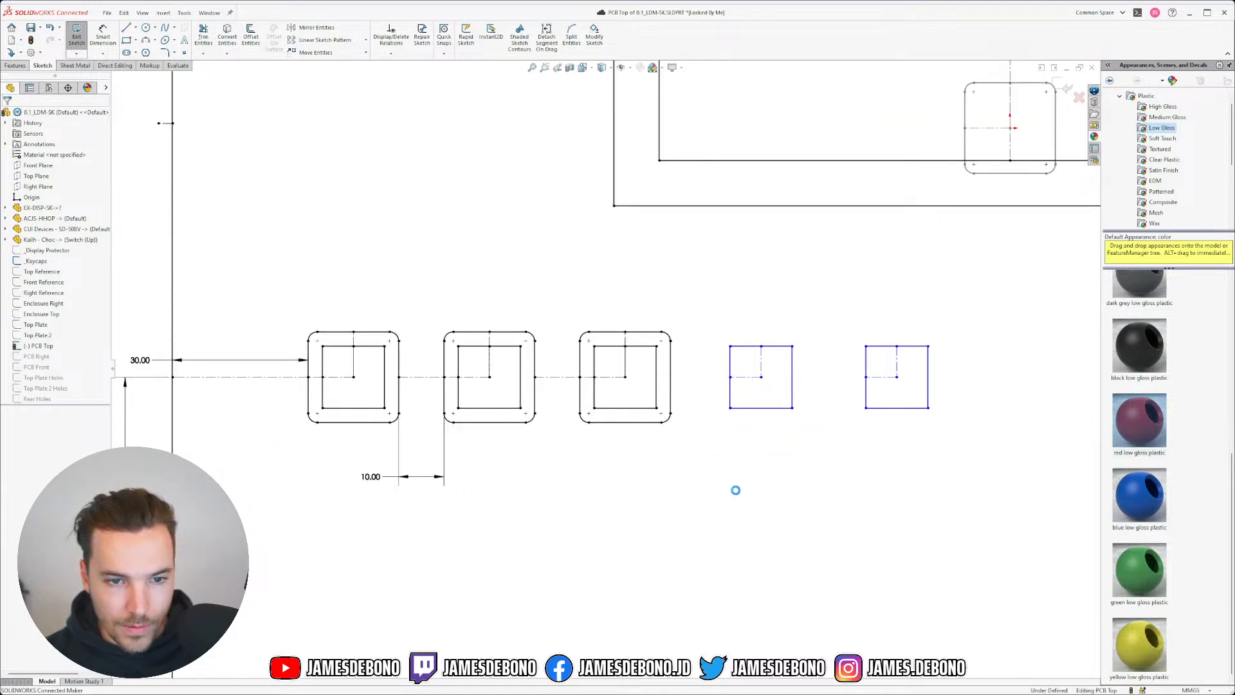
key("ctrl+v")
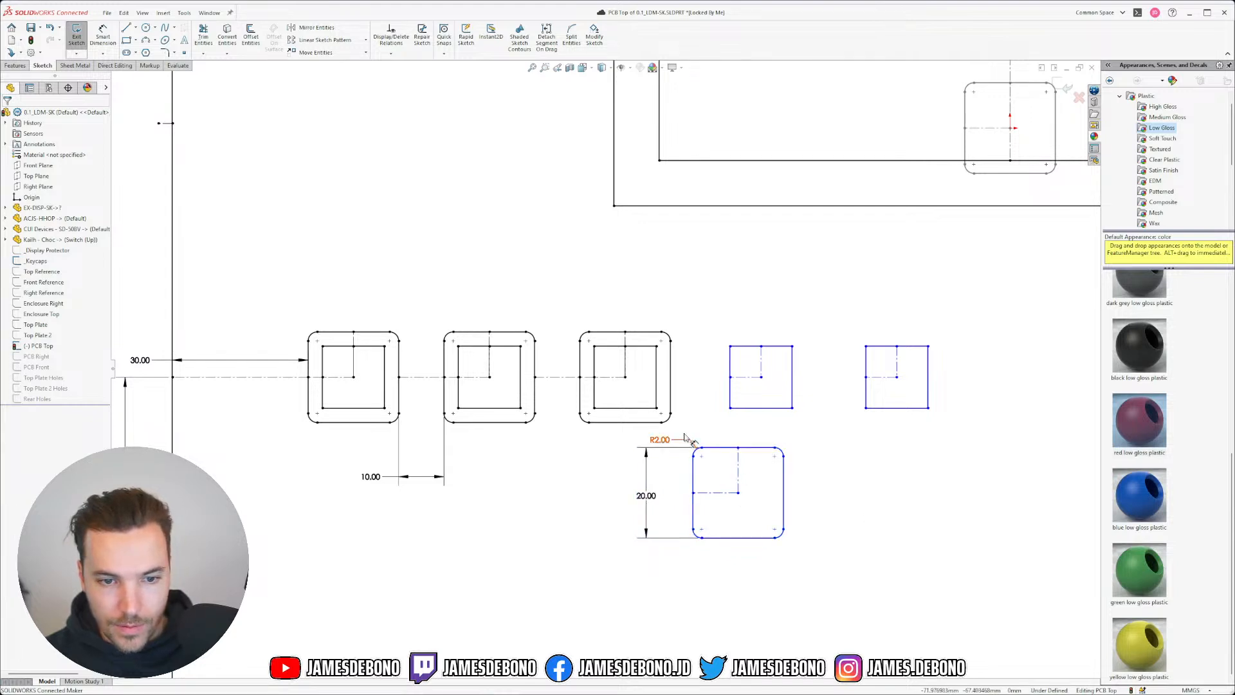
left_click(661, 441)
key("Delete")
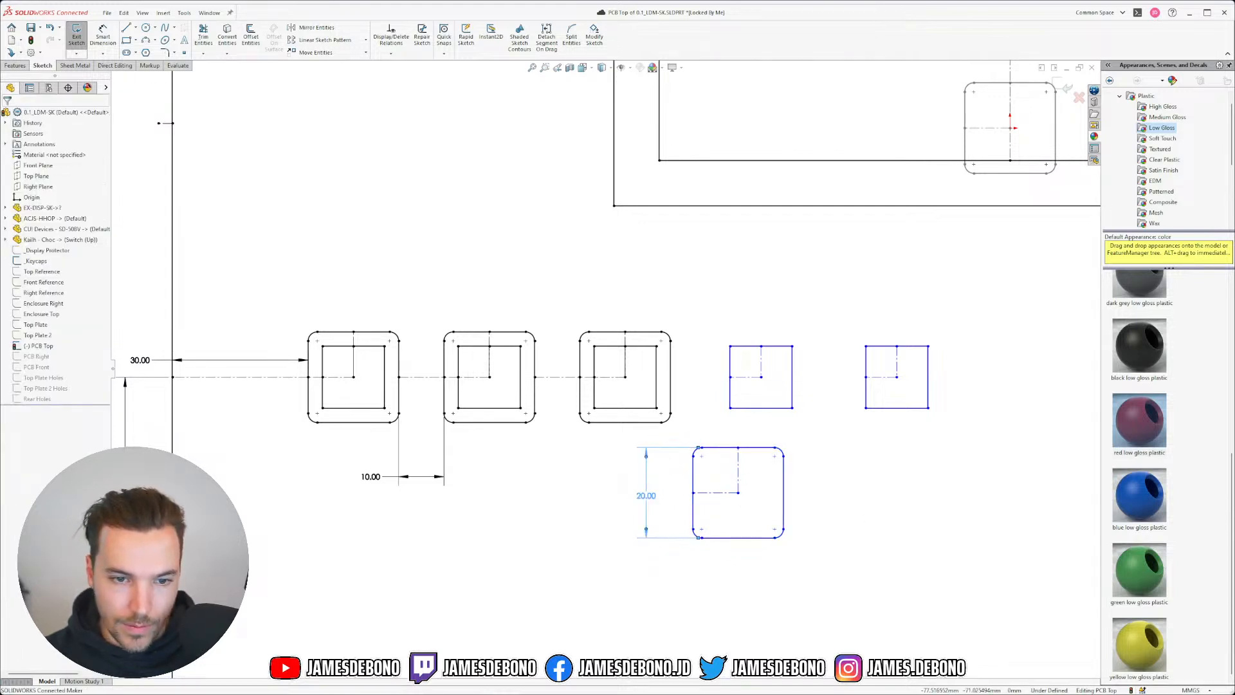
left_click(646, 495)
key("Delete")
- Make the fourth outline's vertical construction line equal to the reference keycap's vertical construction line
right_click(1010, 107)
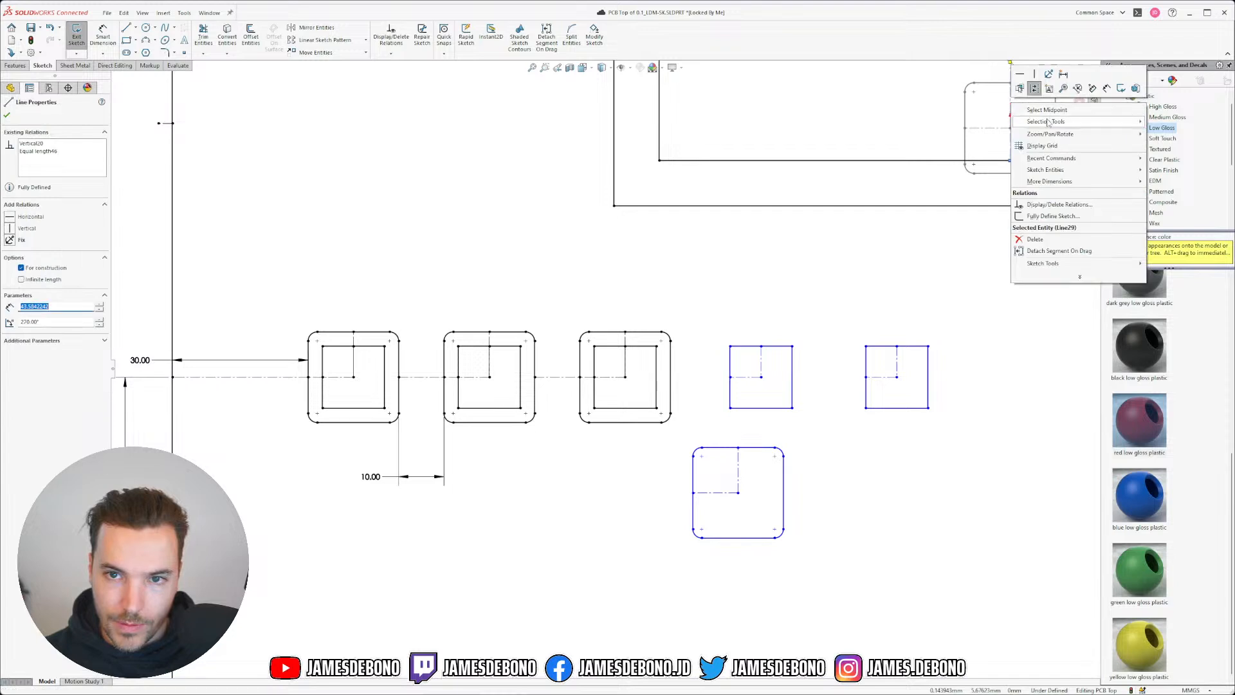
left_click(1020, 92)
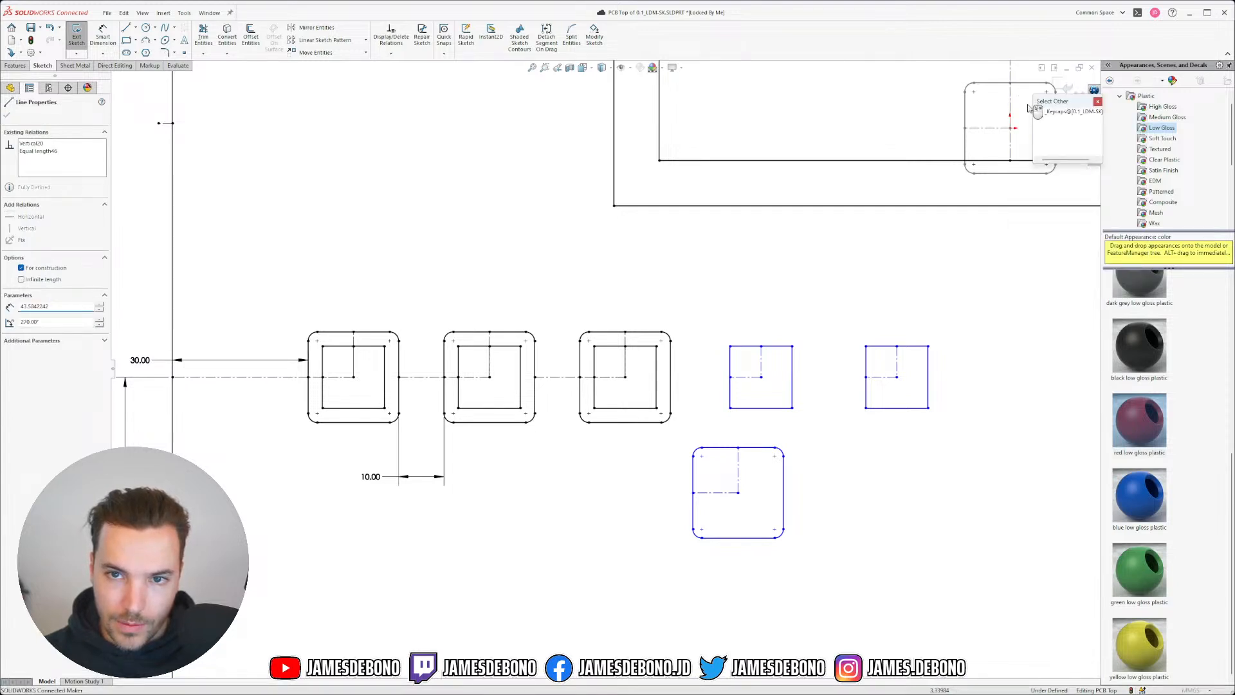
left_click(1055, 133)
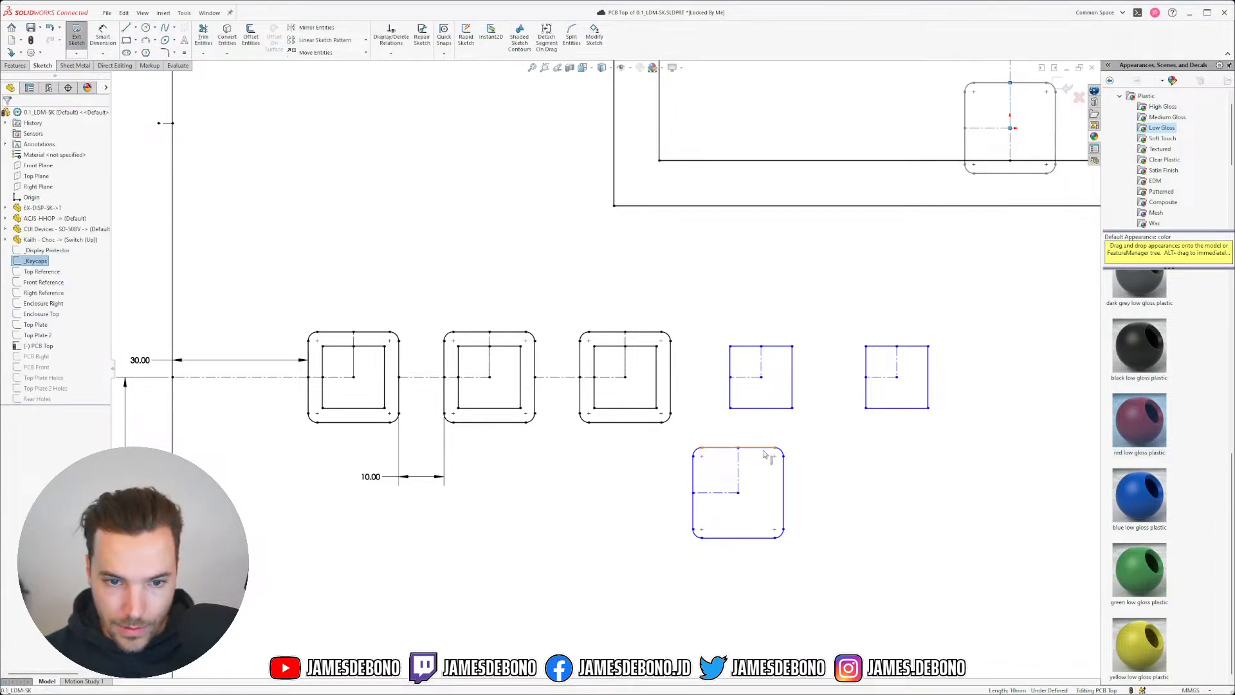
left_click(739, 468, "ctrl")
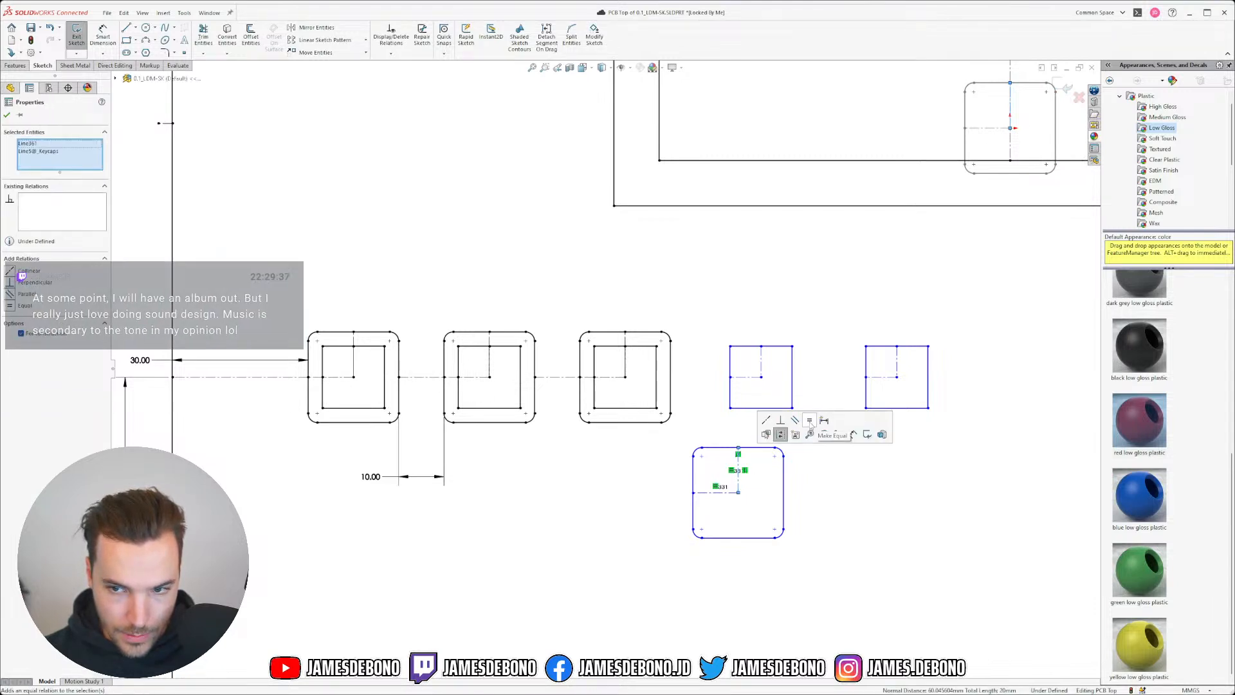
left_click(810, 423)
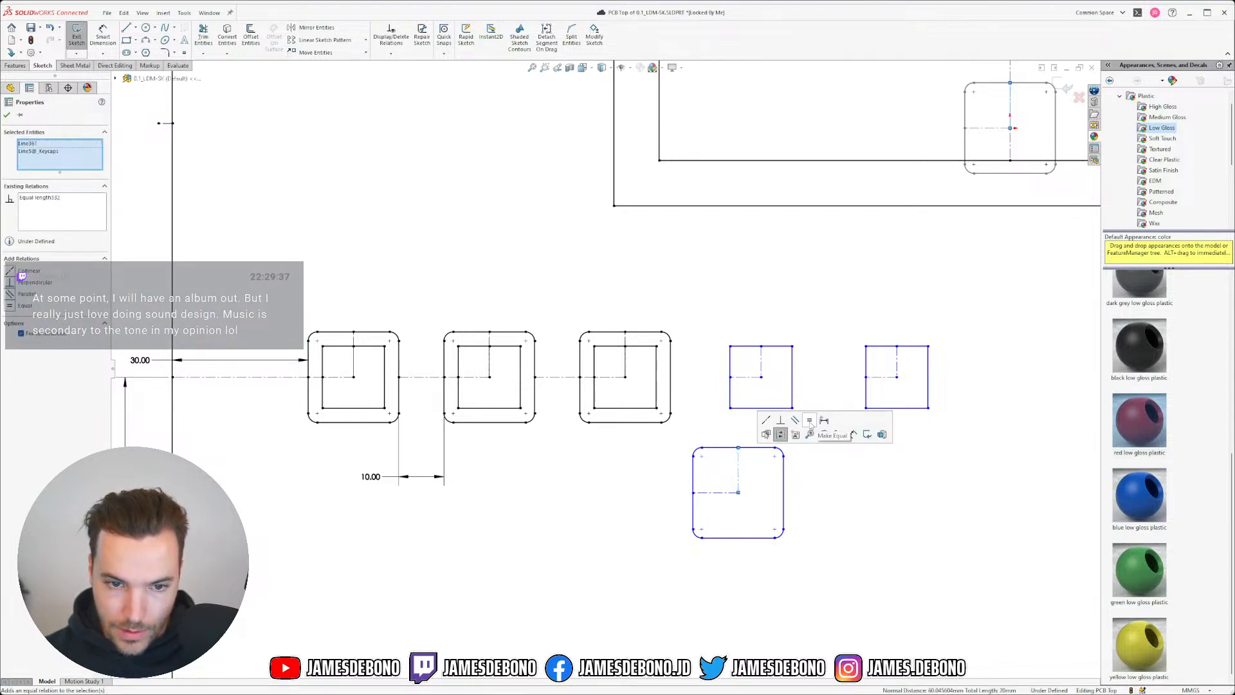
left_click(847, 524)
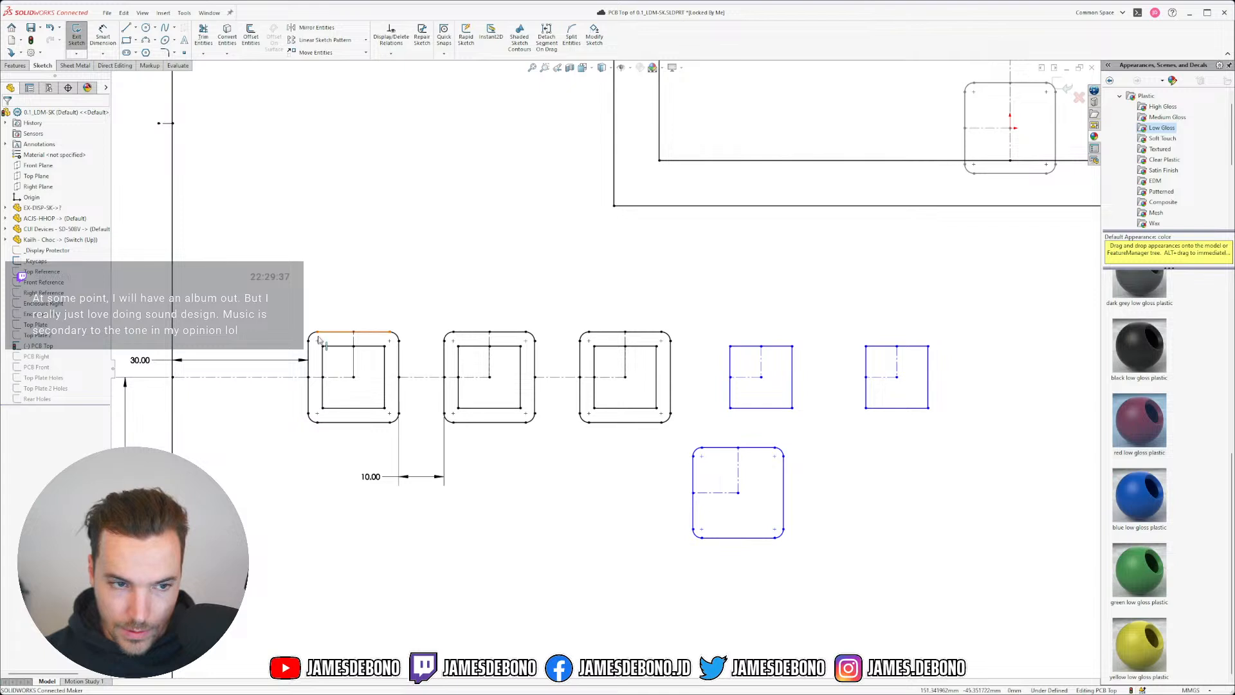
- Make the fourth outline's upper-left corner arc equal to the reference keycap's upper-left corner arc
left_click(706, 443)
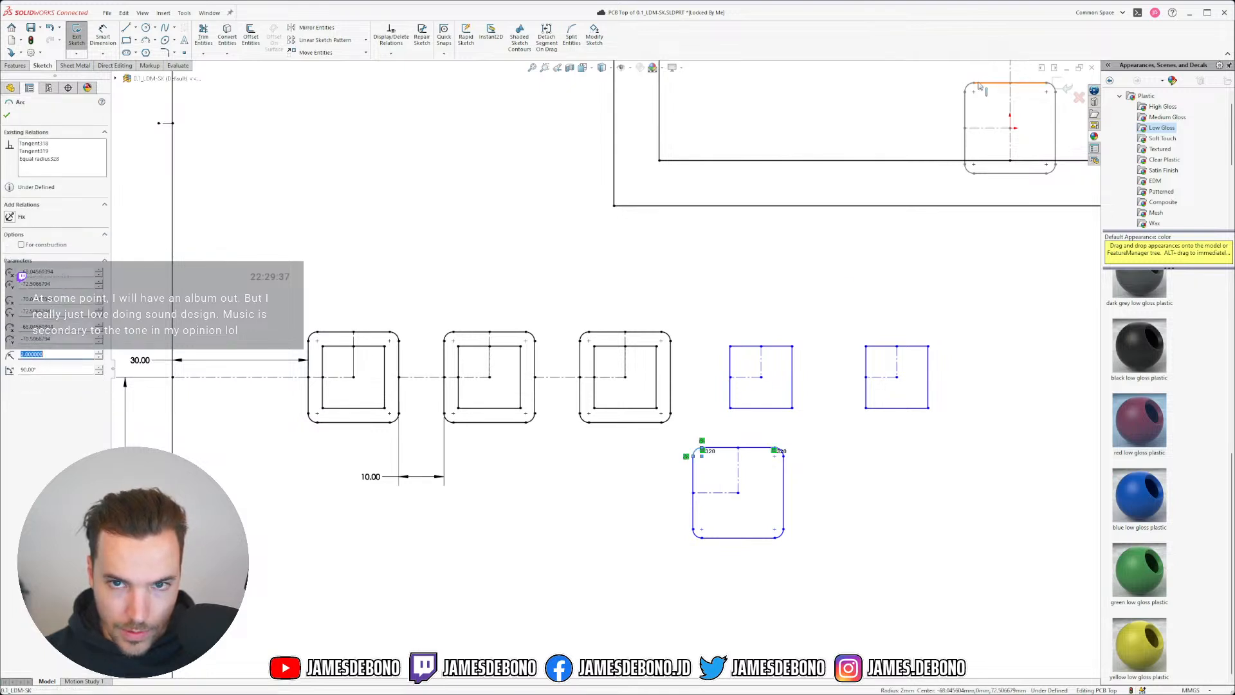
left_click(969, 88, "ctrl")
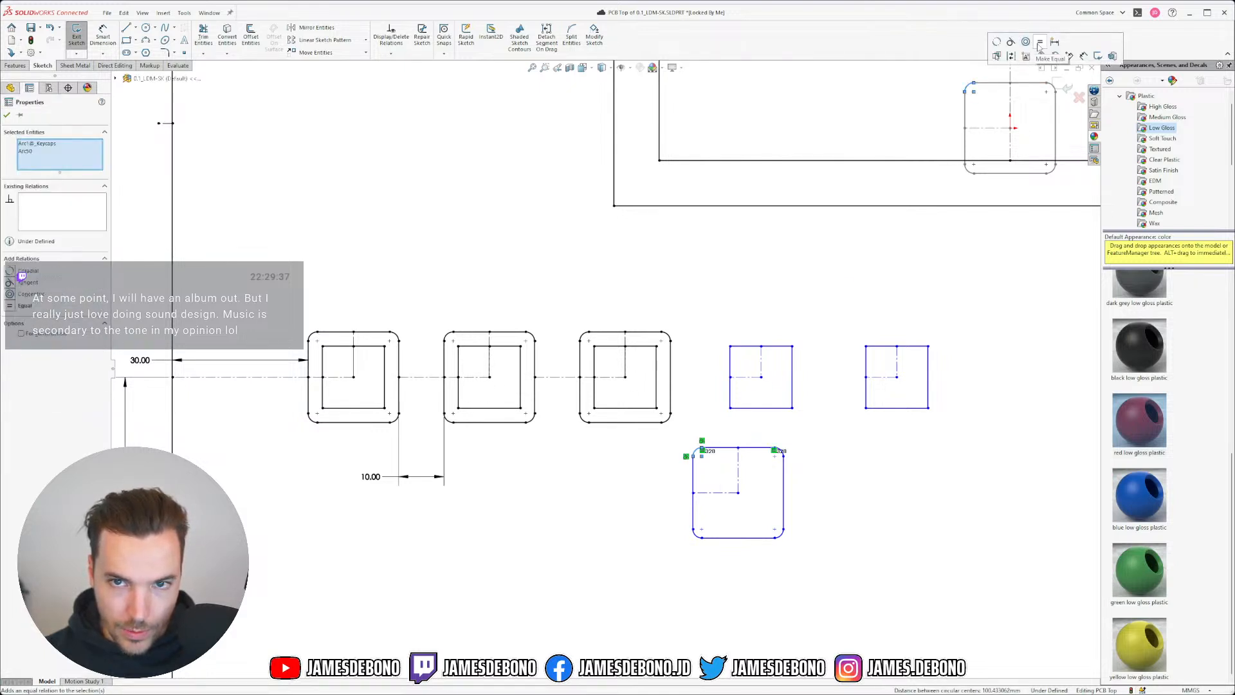
left_click(894, 473)
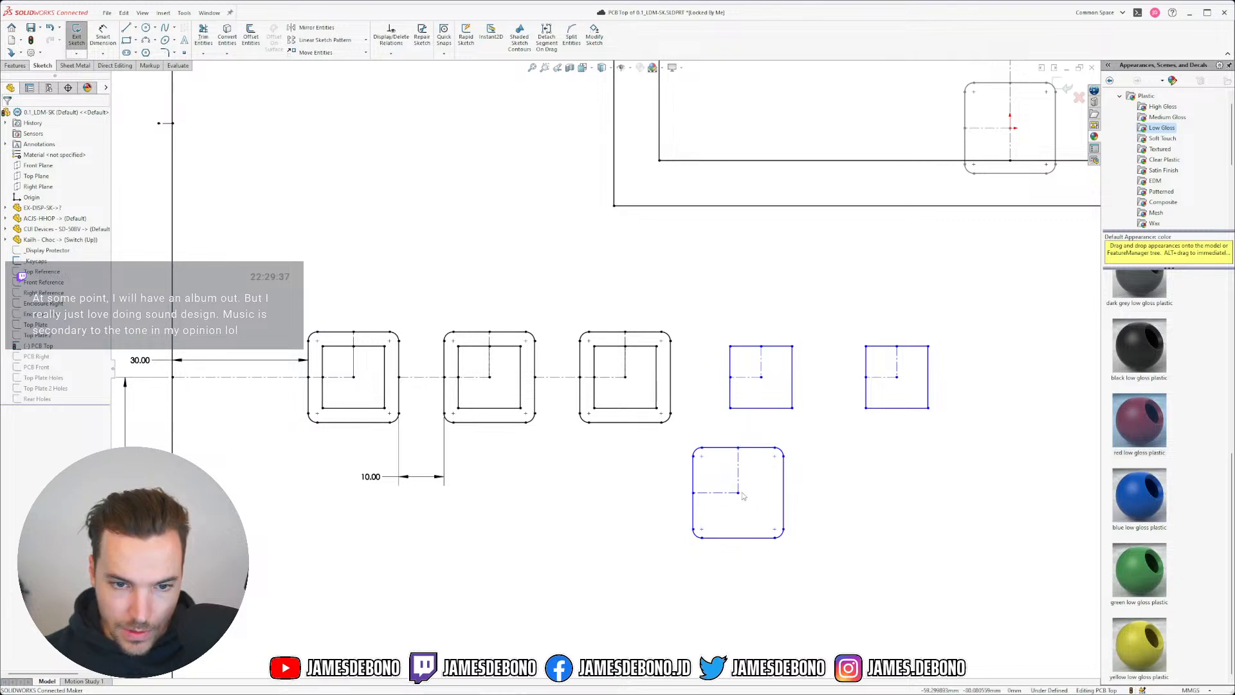
- Centre the fourth outline on the fourth switch square and draw a horizontal centreline joining the facing side midpoints of the third and fourth outlines
left_click_drag(739, 495, 762, 382)
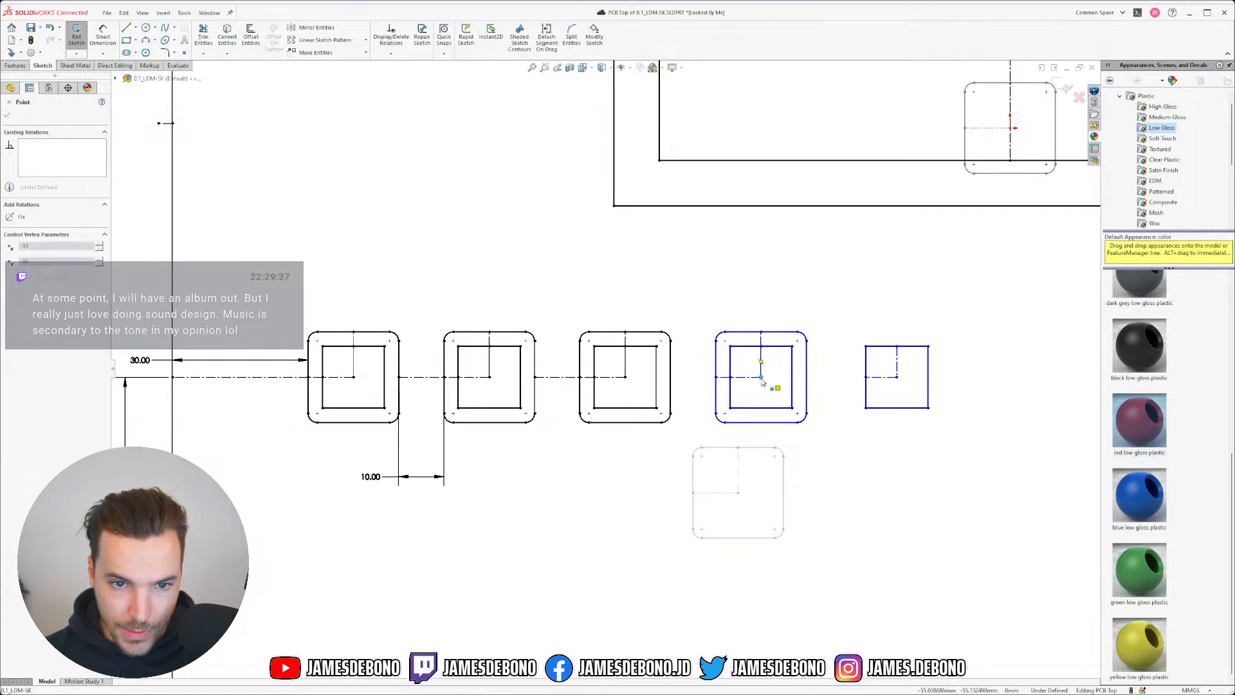
left_click(920, 510)
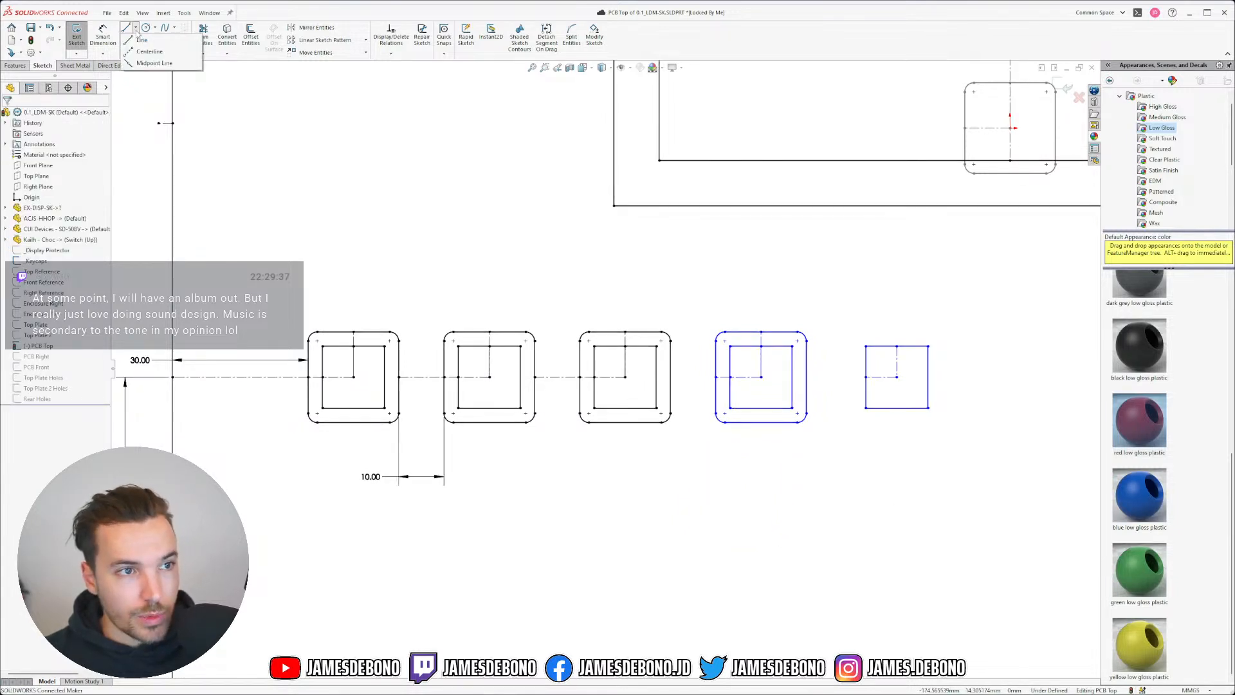
left_click(670, 378)
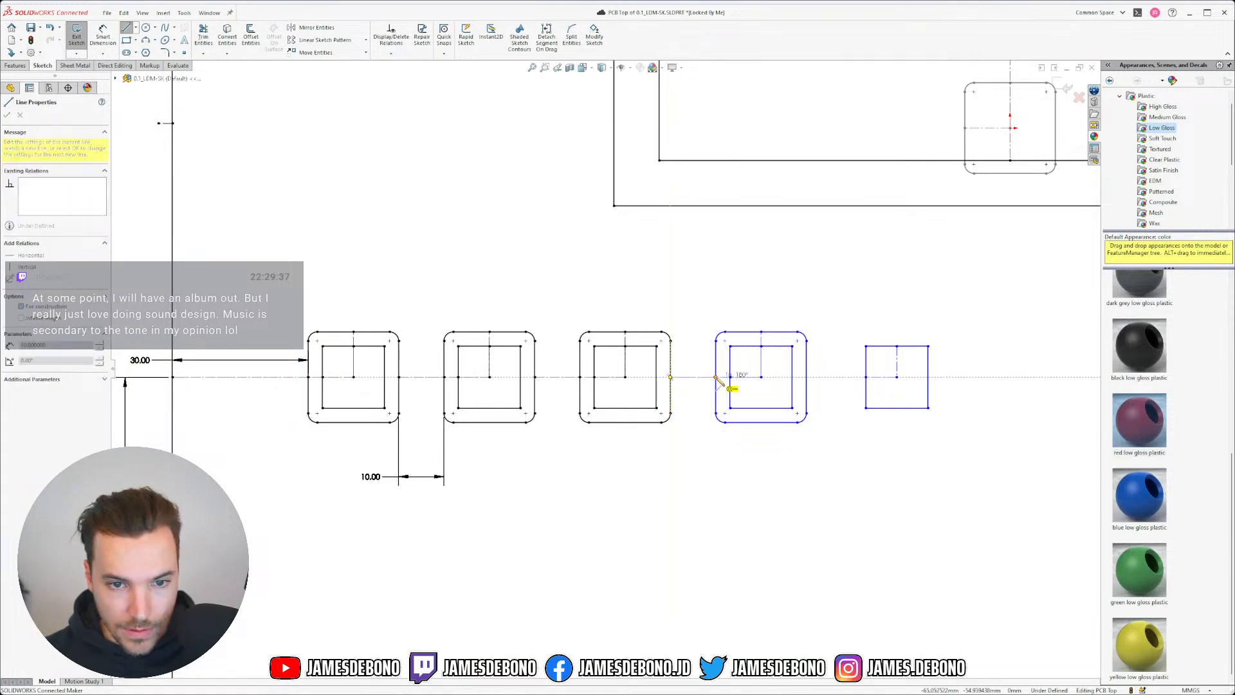
left_click(715, 377)
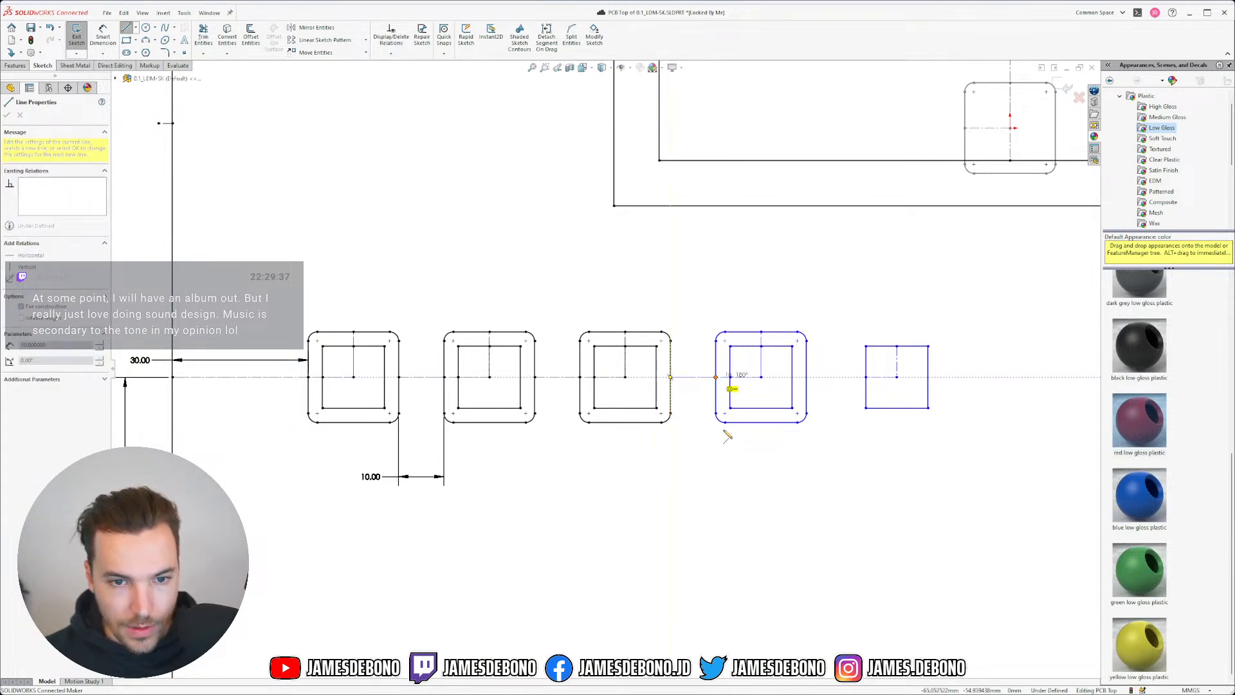
key("Escape")
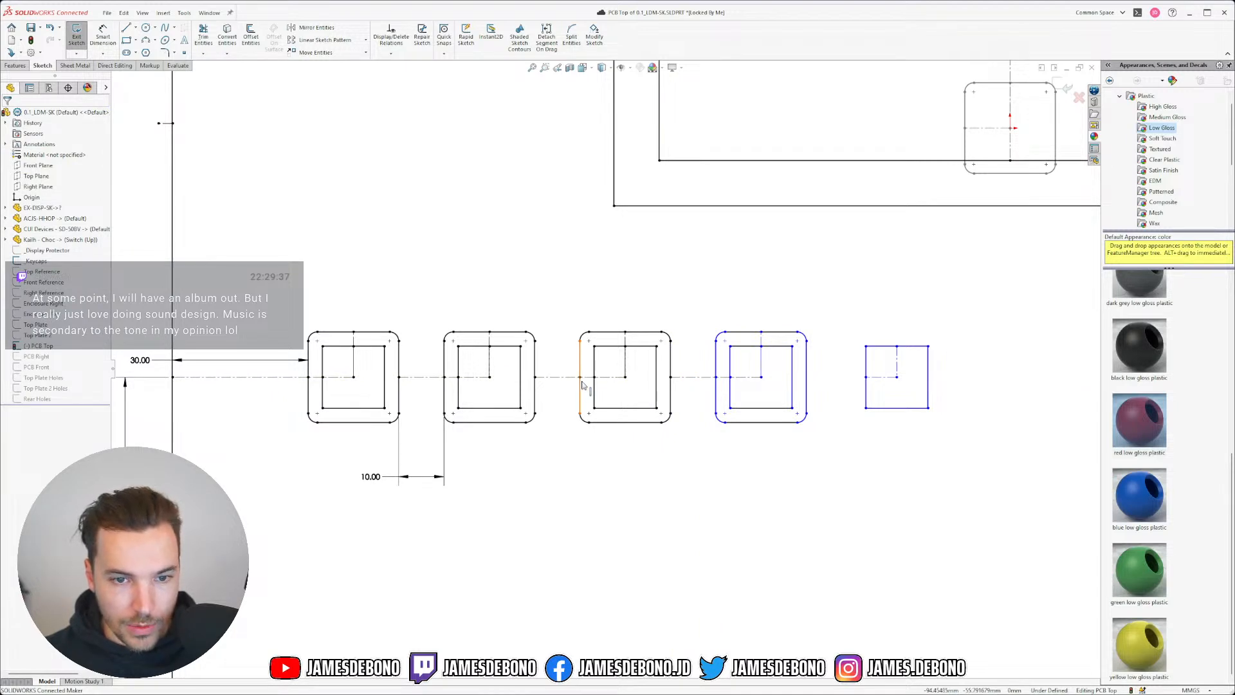
- Make the centreline between the third and fourth outlines equal to the centreline between the first and second outlines
left_click(682, 380)
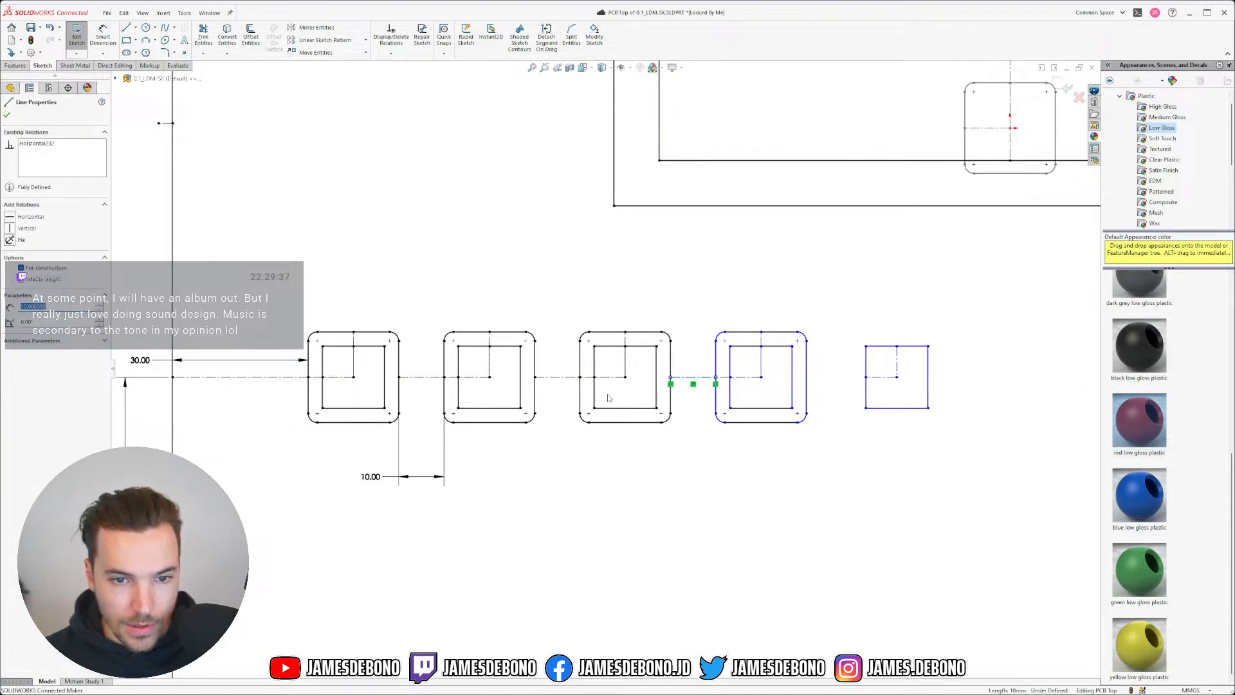
left_click(425, 378, "ctrl")
left_click(541, 434)
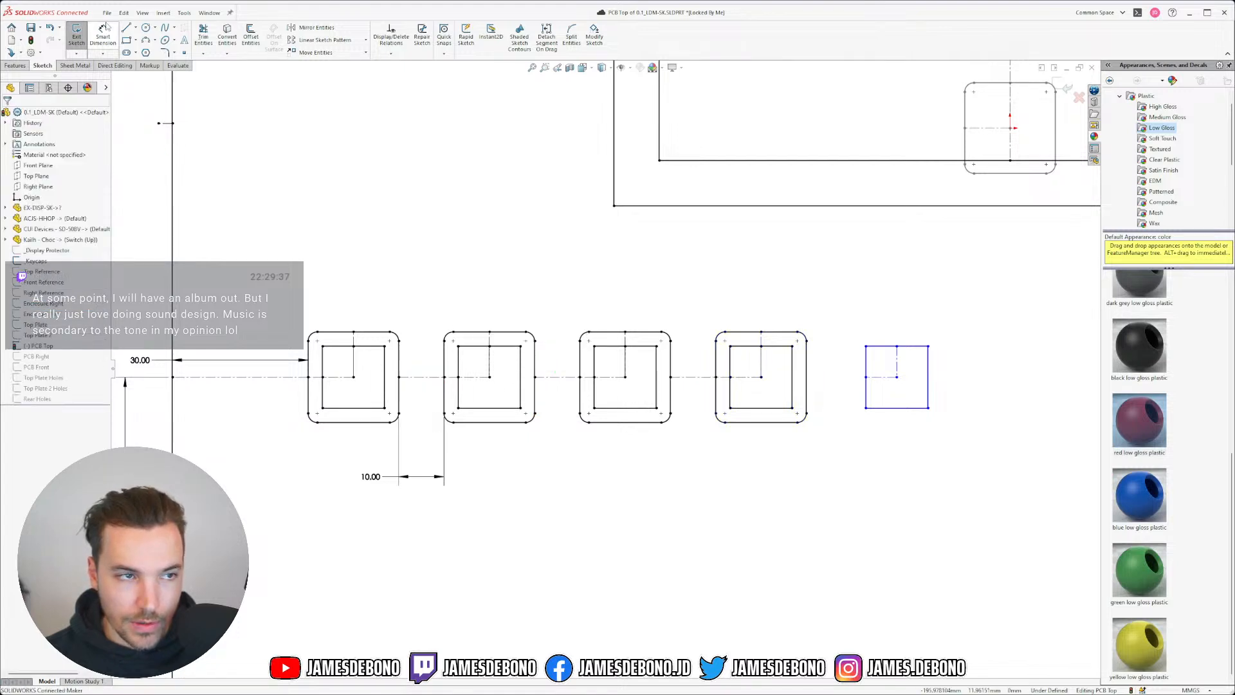
- Add a driven dimension between the vertical construction lines of the first and second keycap outlines, placed above the row
left_click(103, 35)
left_click(353, 377)
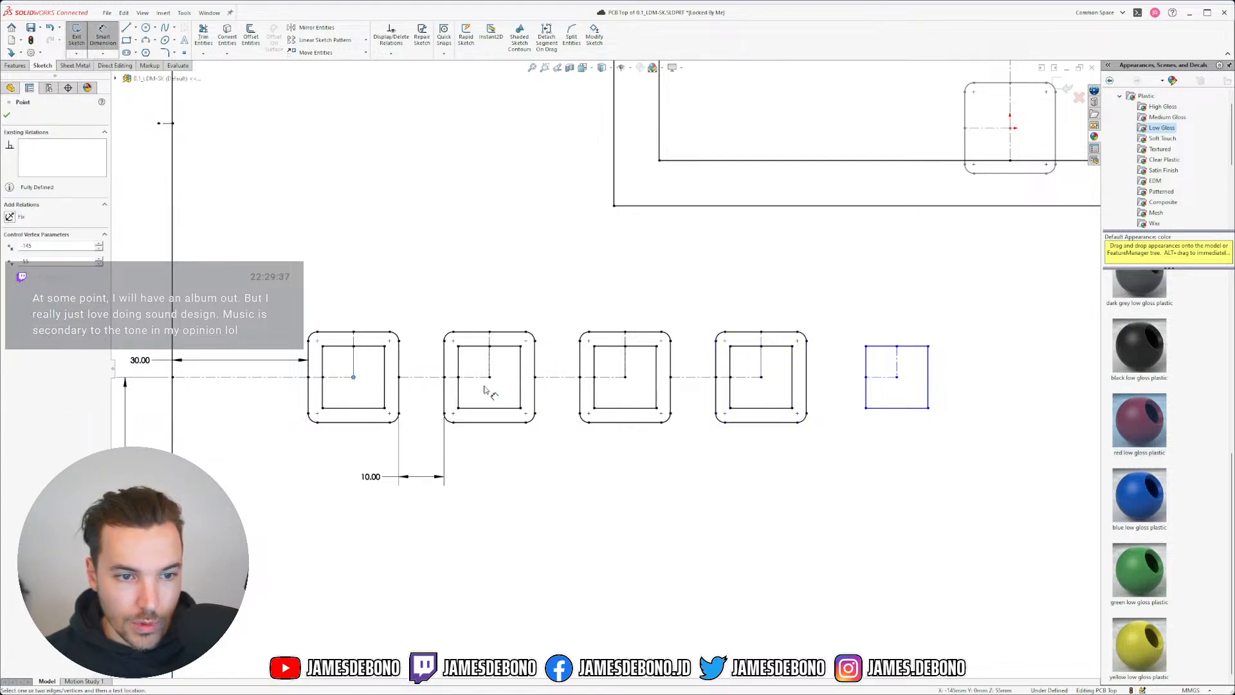
left_click(490, 377)
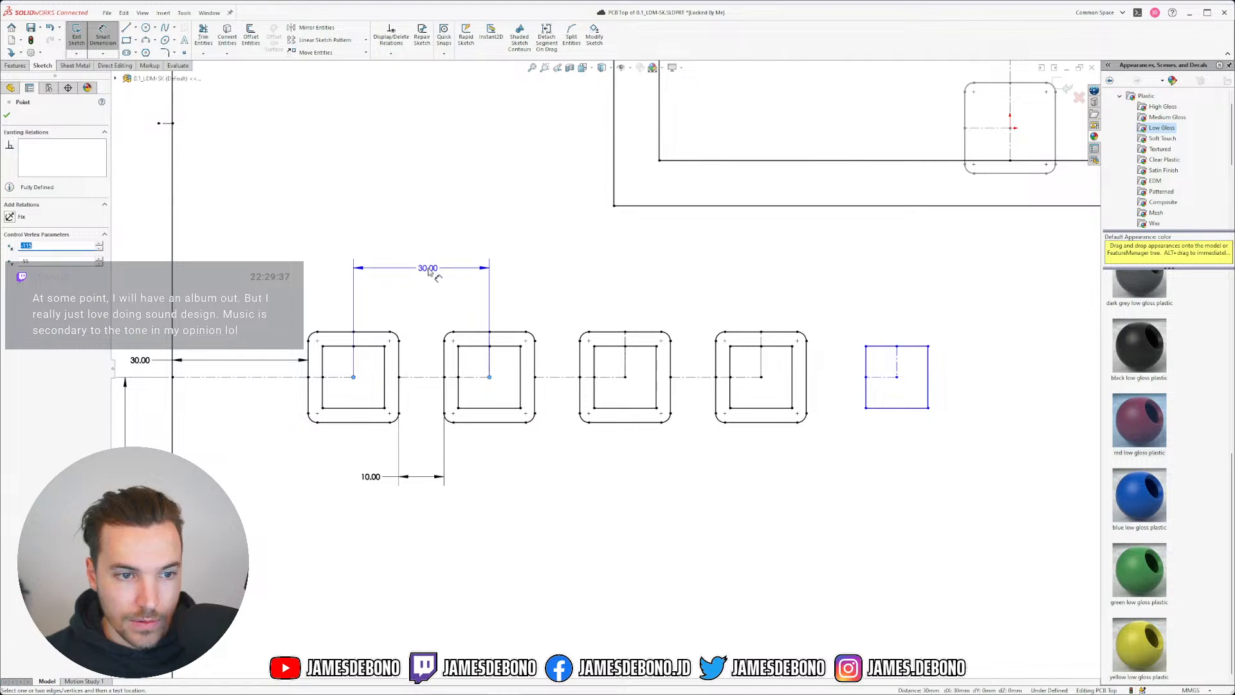
key("Escape")
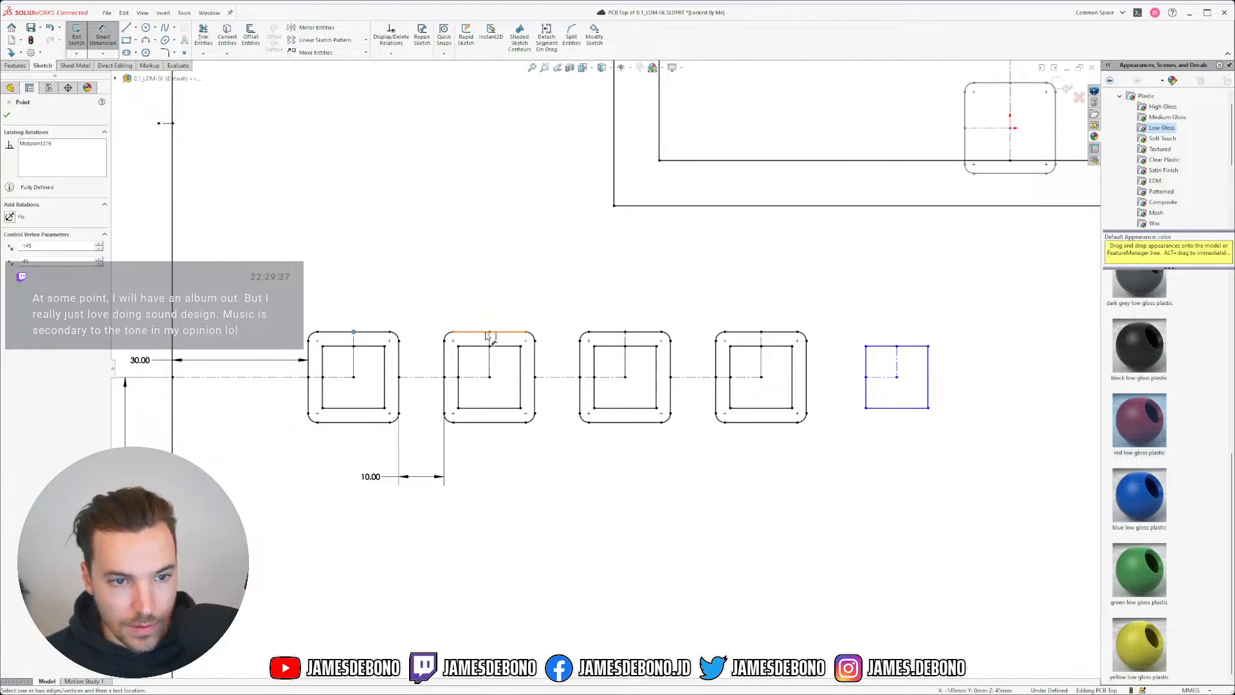
left_click(354, 341)
left_click(490, 337)
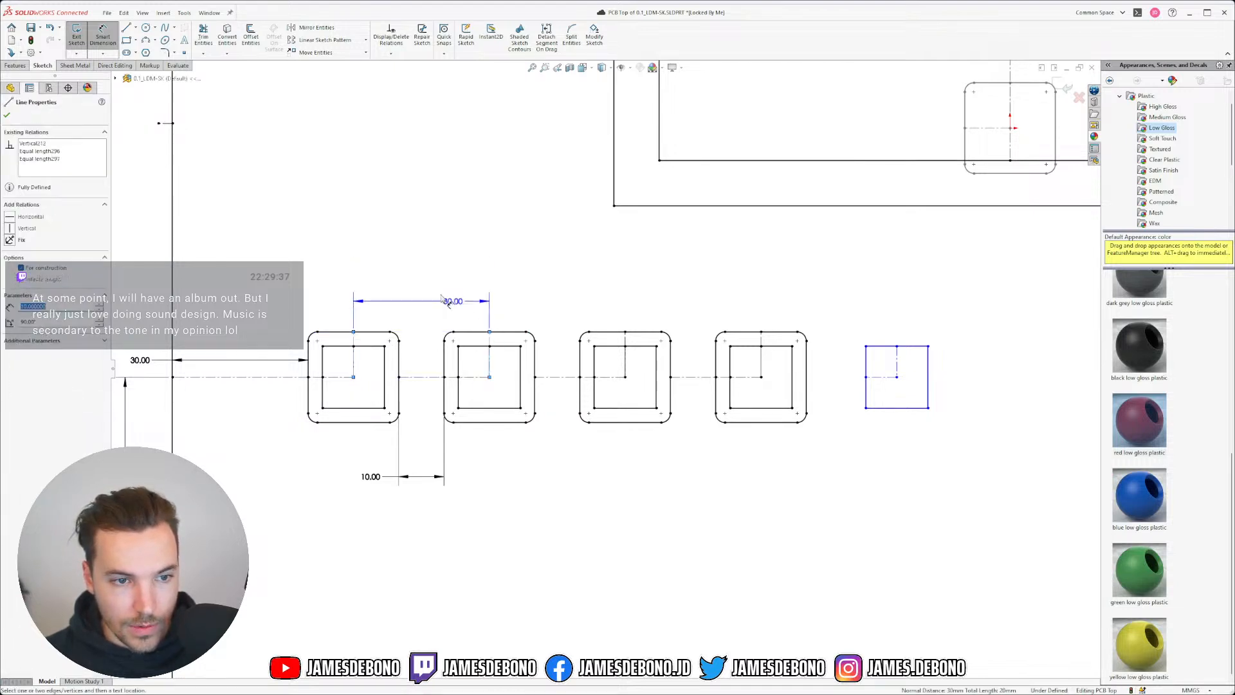
left_click(417, 281)
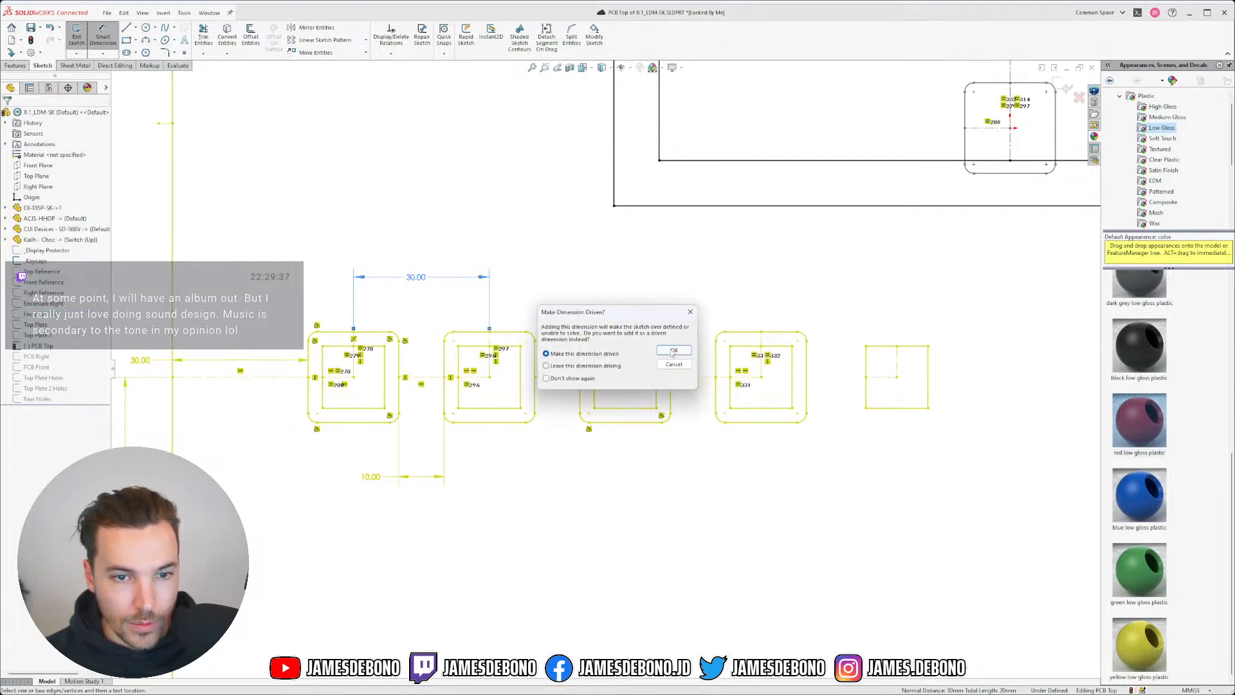
left_click(672, 351)
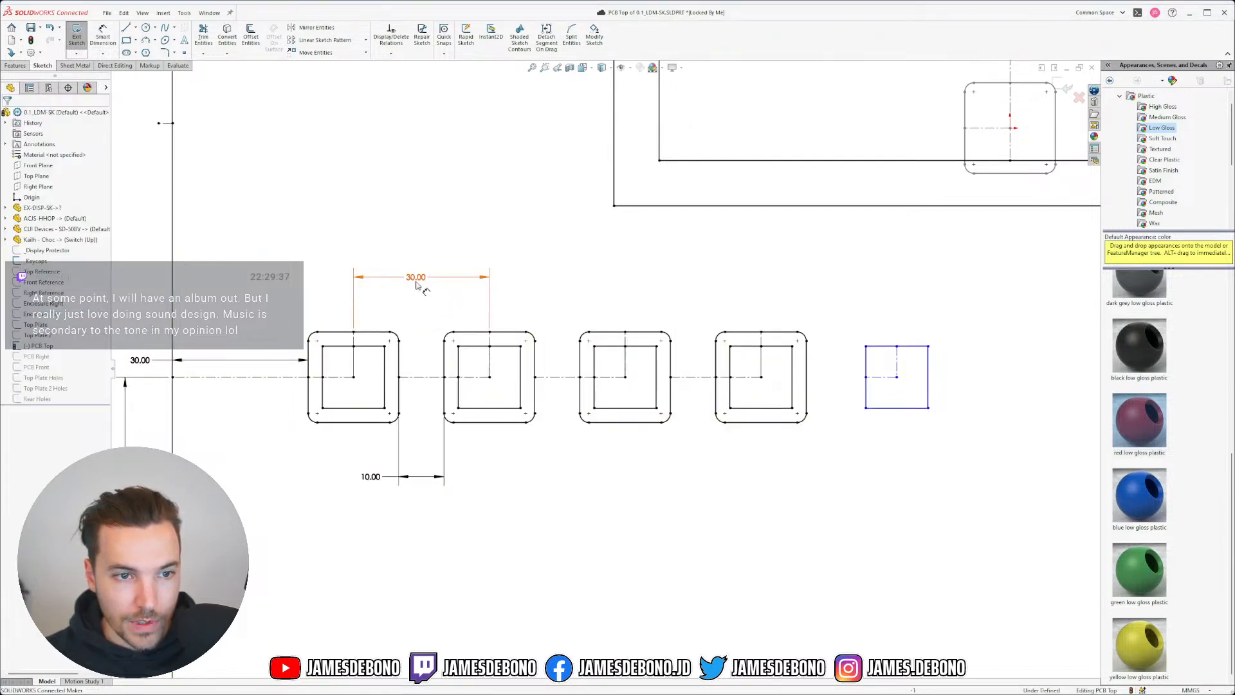
left_click_drag(416, 284, 424, 290)
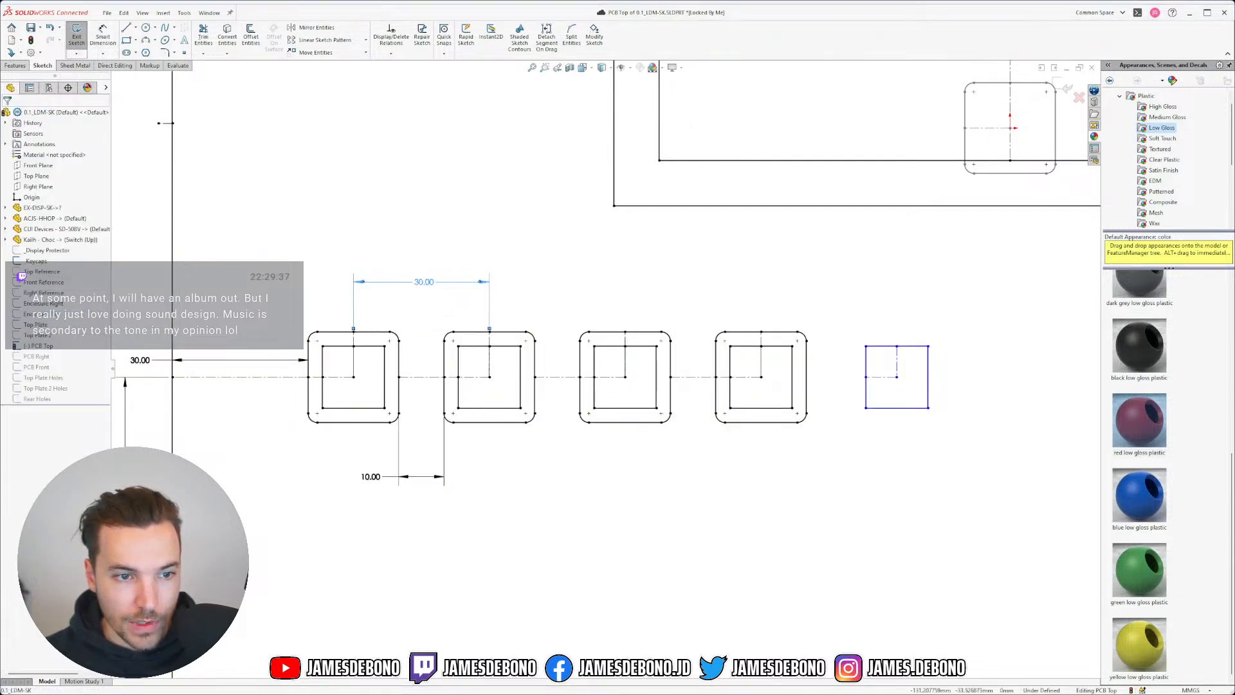
- Make the 10 mm gap dimension driven and the centre-to-centre dimension of the first two outlines driving
left_click(376, 482)
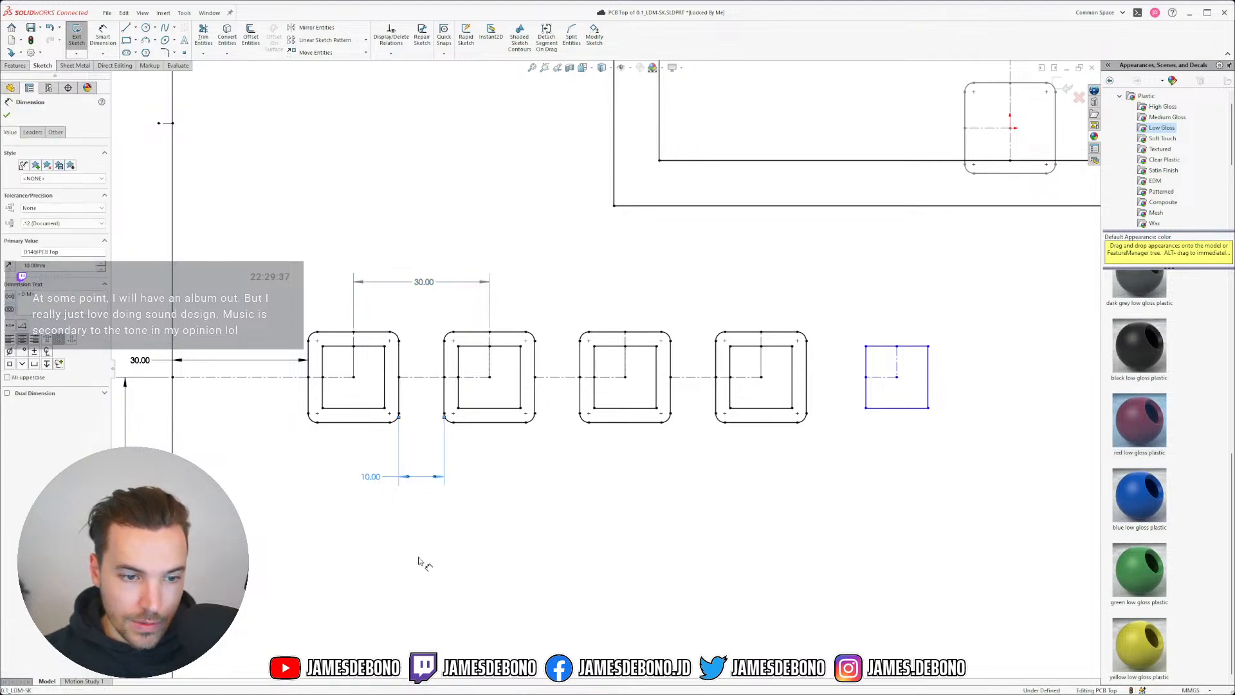
right_click(376, 479)
left_click(399, 617)
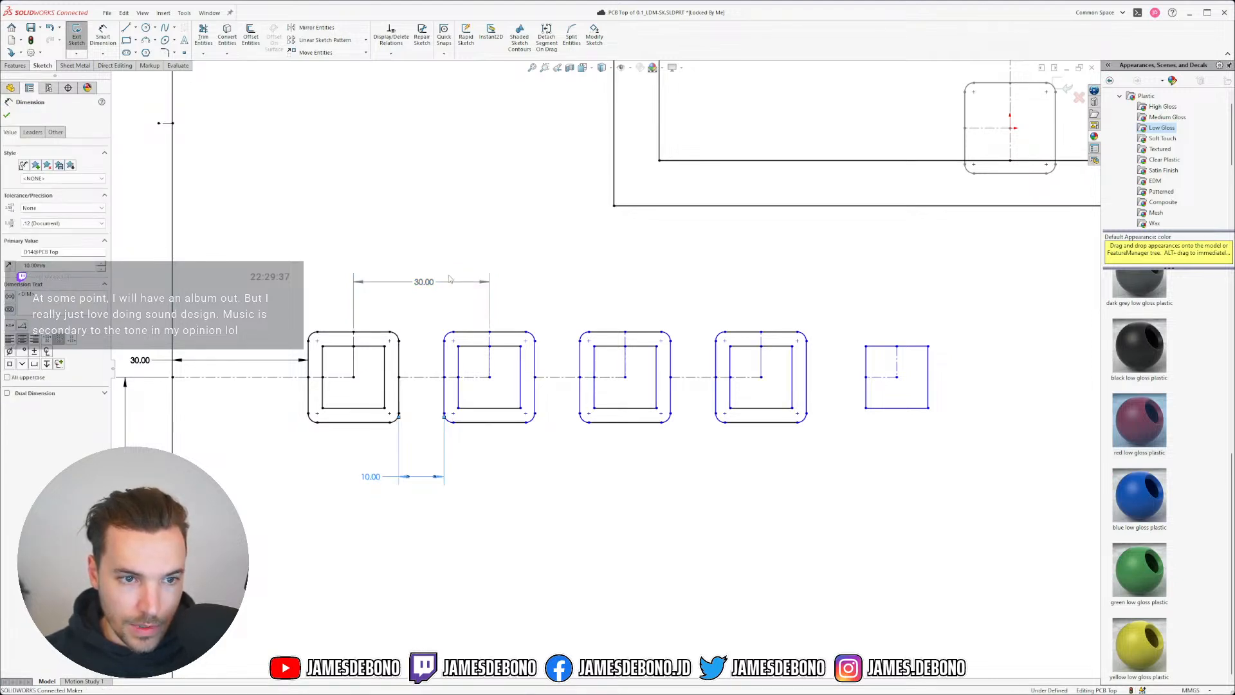
right_click(430, 282)
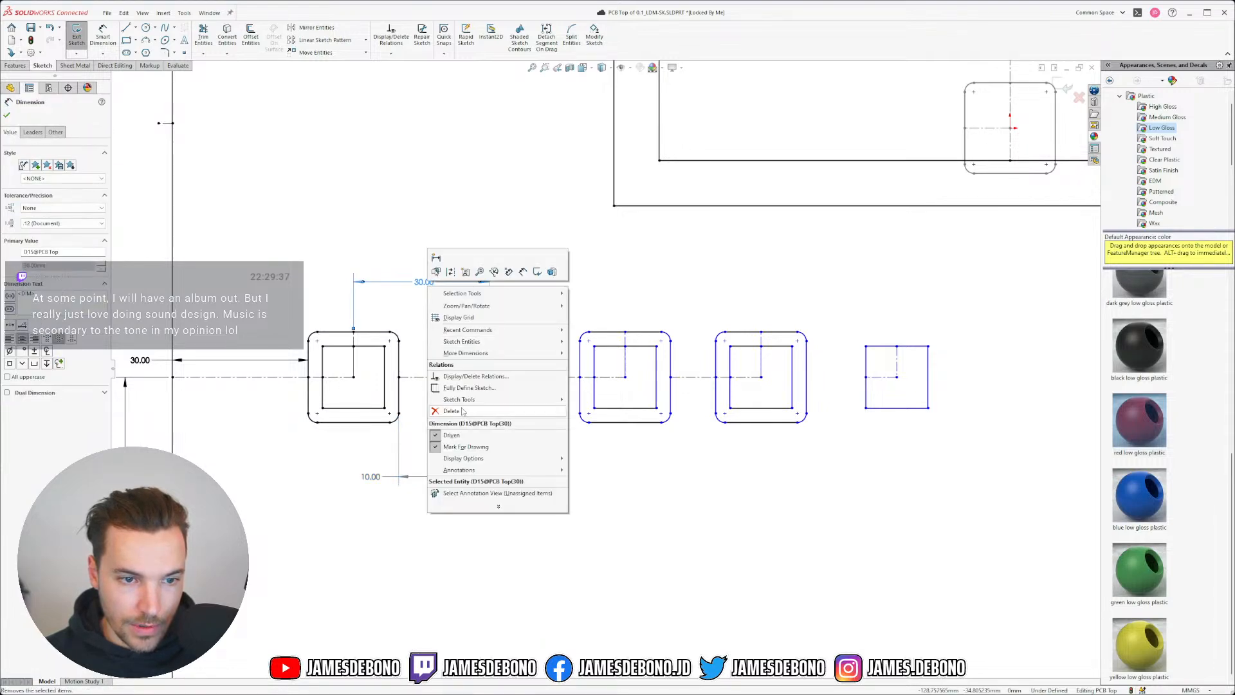
left_click(461, 436)
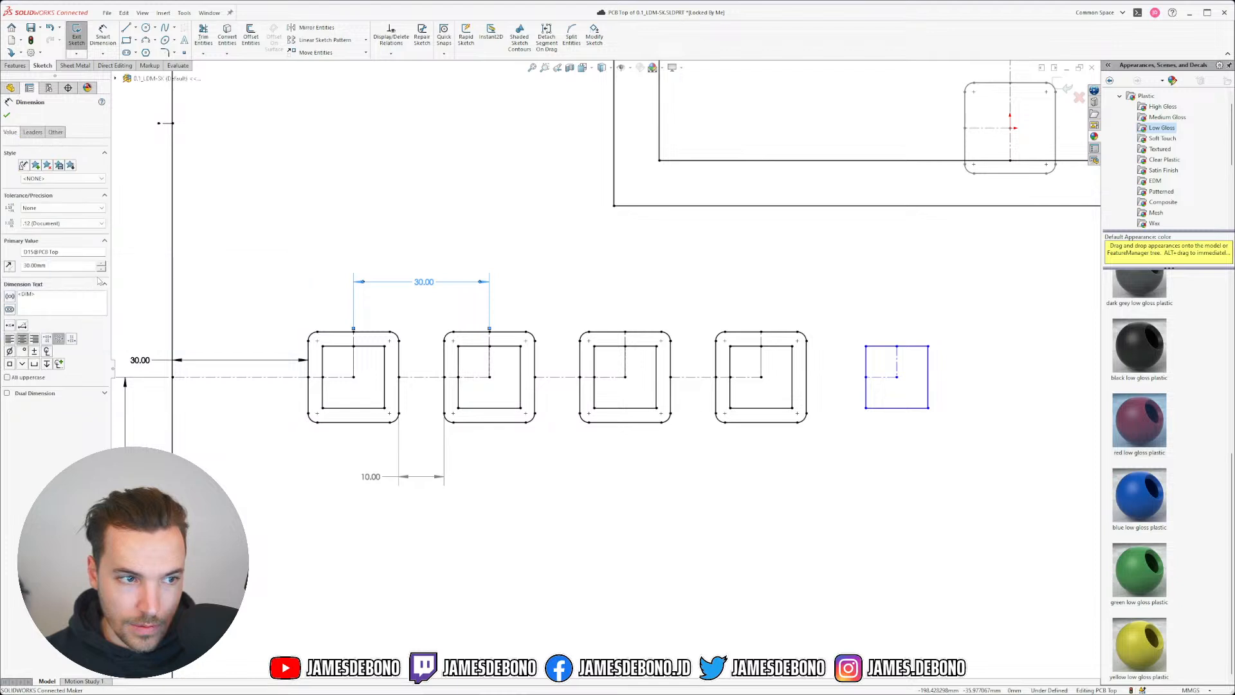
- Set the centre-to-centre spacing of the first two keycap outlines to 24 mm
left_click(101, 273)
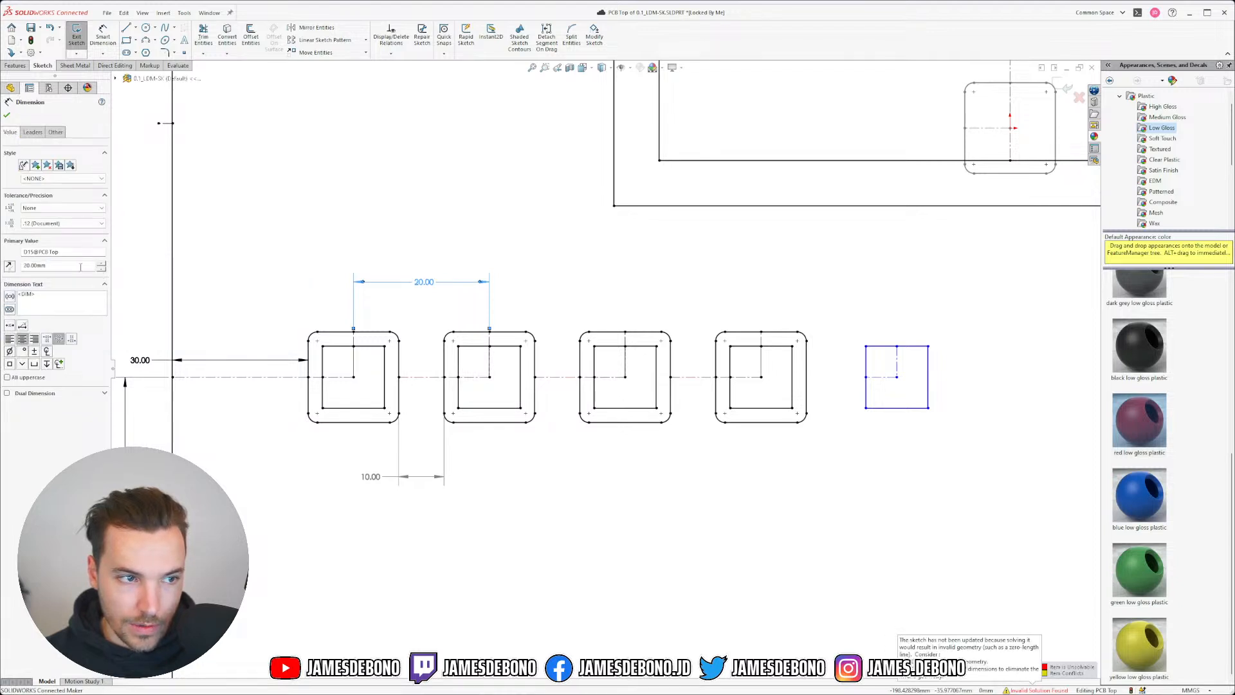
left_click_drag(80, 267, 5, 264)
type("24")
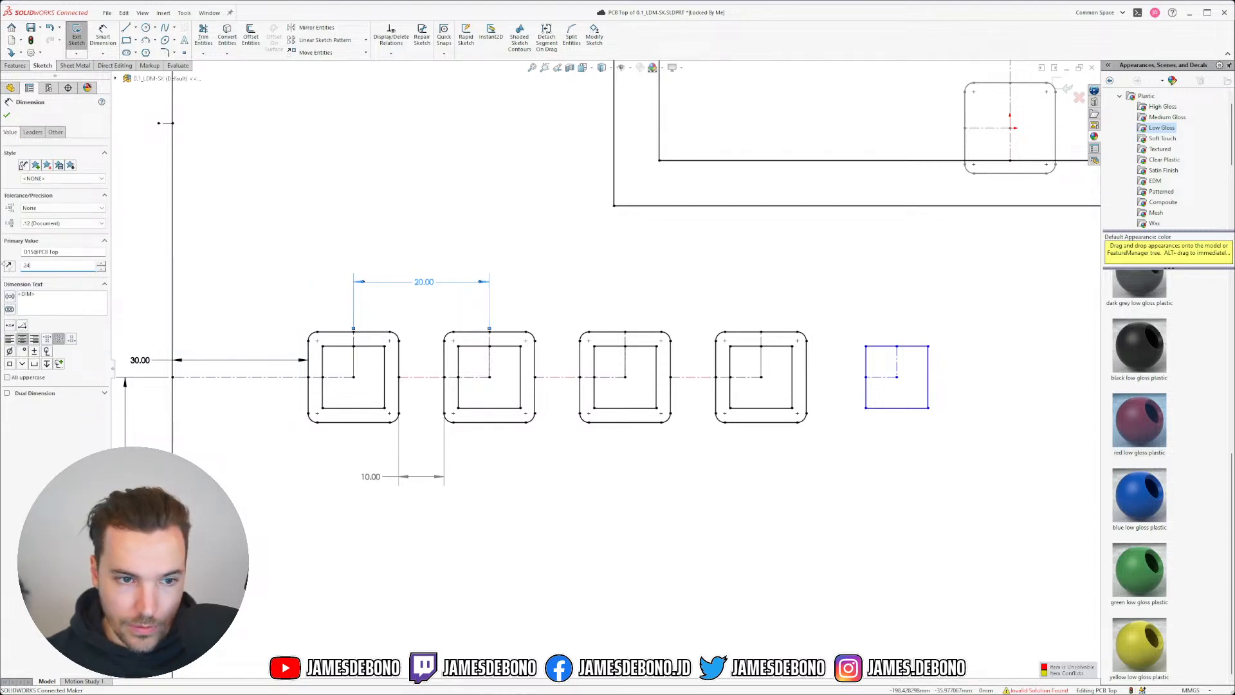
key("Return")
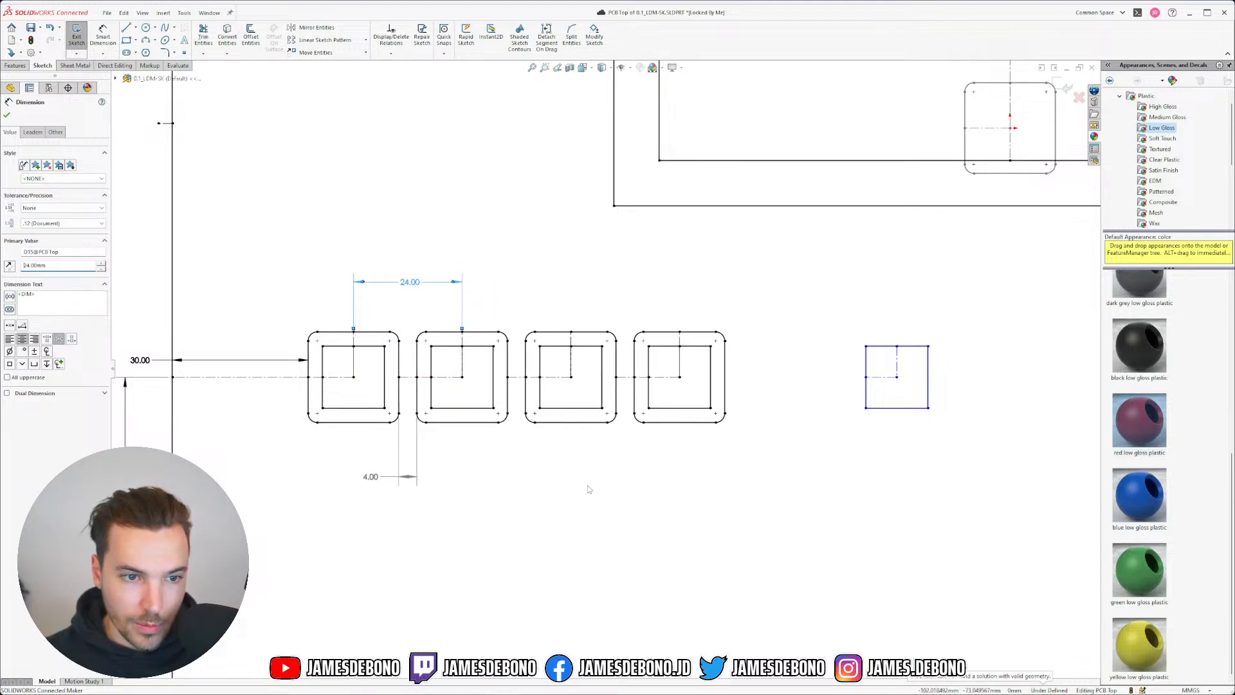
- Move the loose fifth switch square closer to the fourth keycap outline
key("Escape")
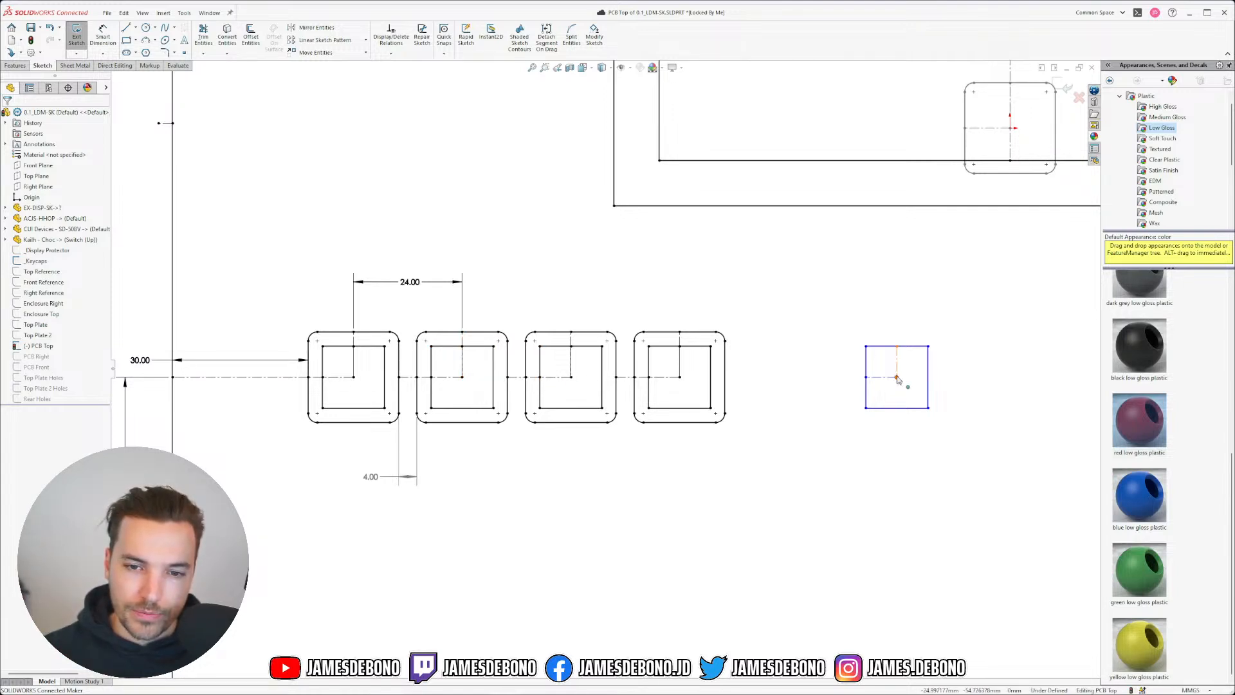
left_click_drag(897, 377, 815, 382)
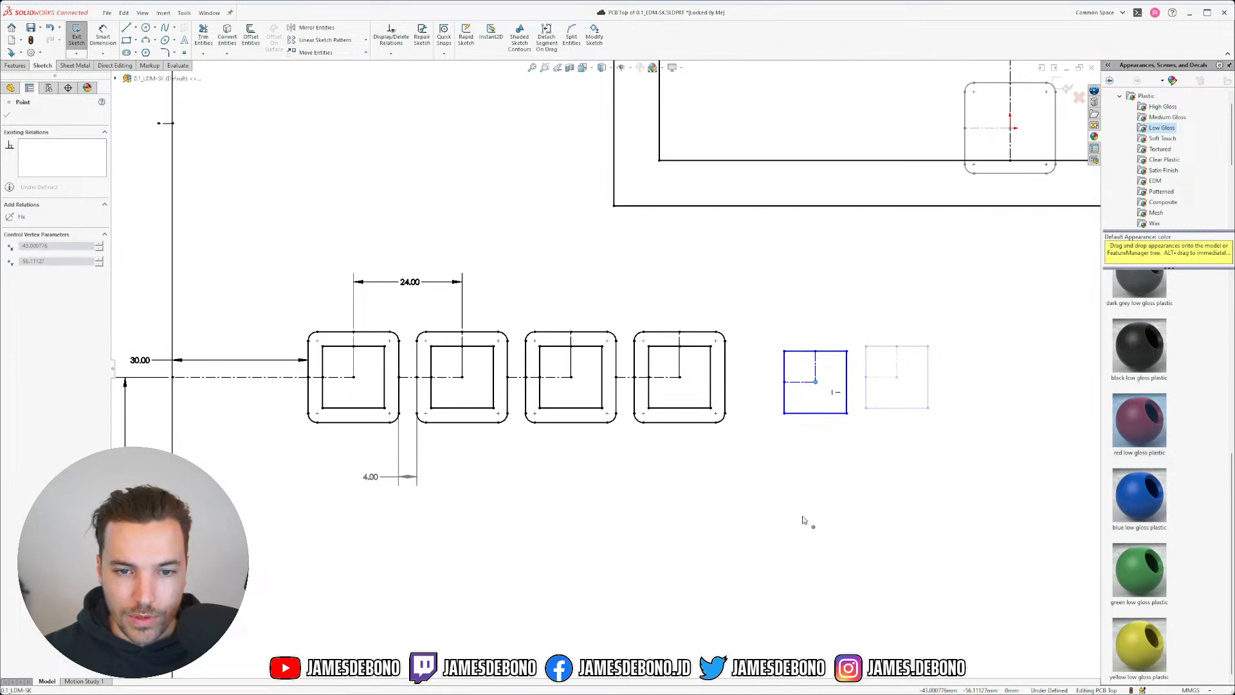
- Paste another keycap outline below the loose switch square and delete its R2.00 radius and 20.00 height dimensions
left_click(802, 515)
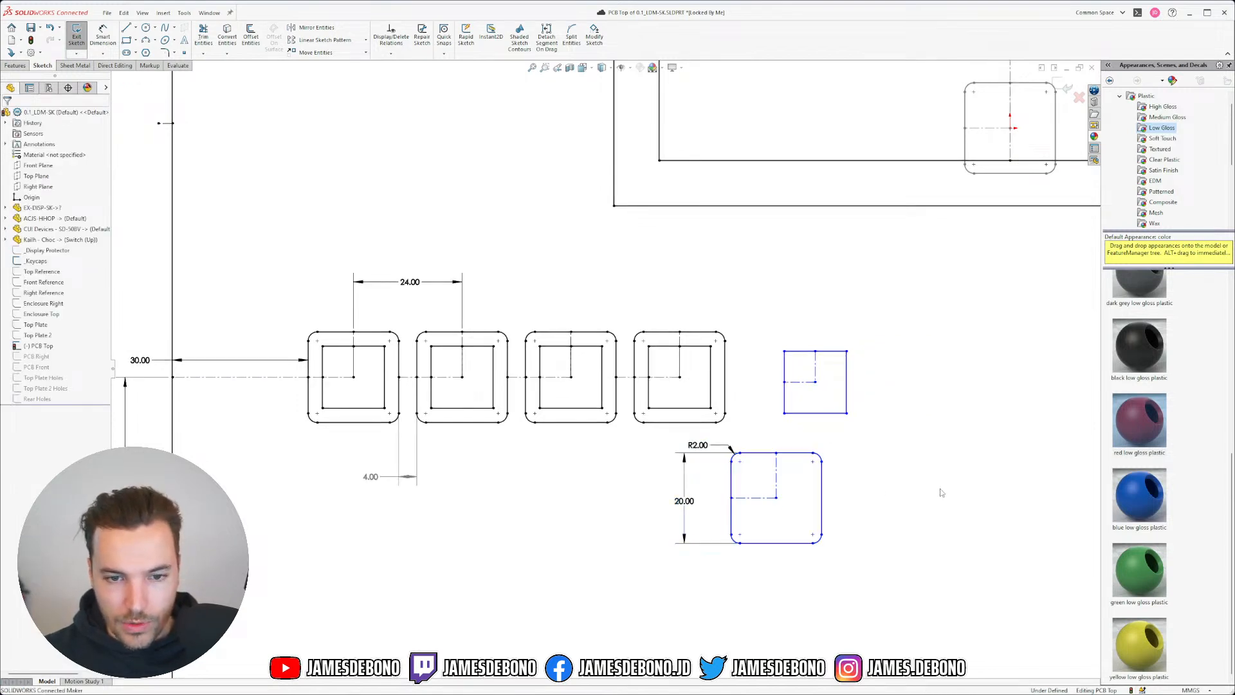
left_click_drag(708, 440, 676, 463)
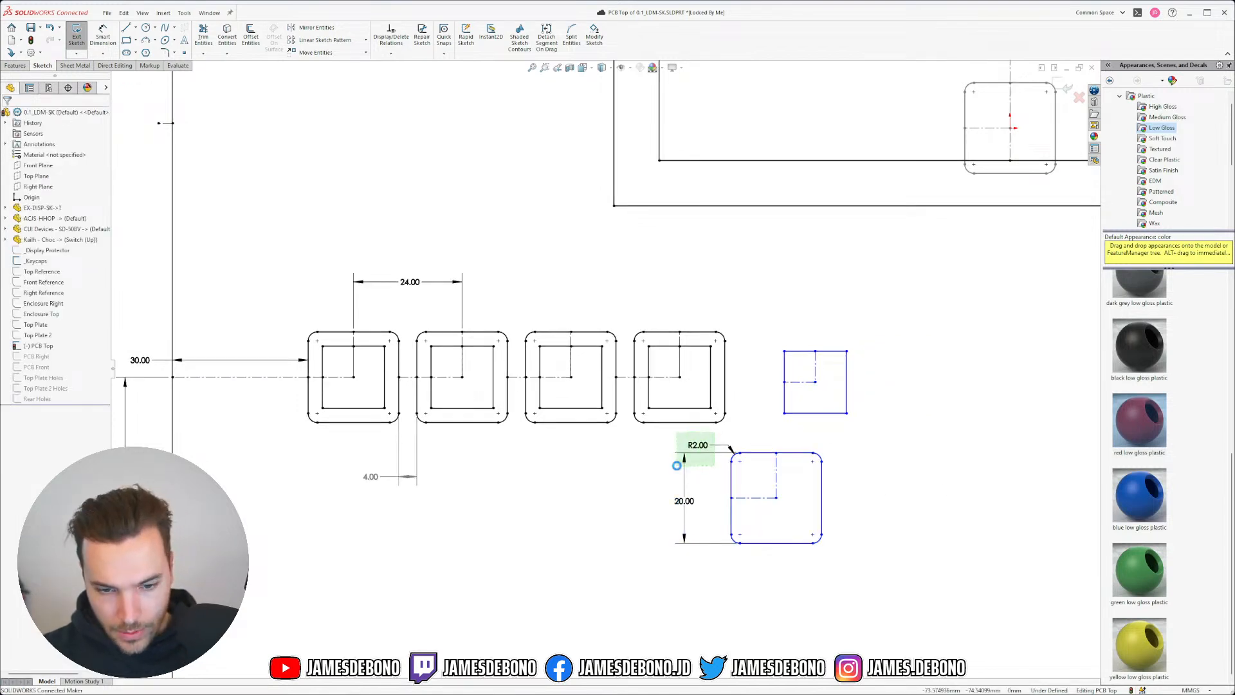
key("Delete")
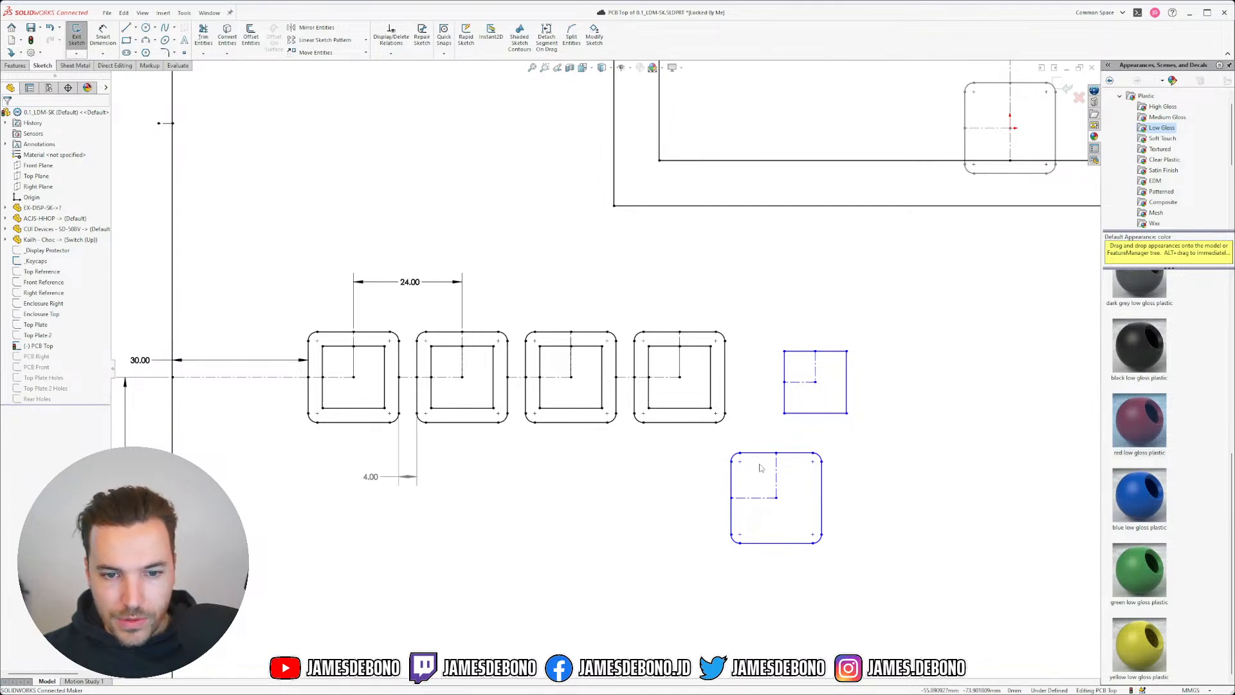
- Make the pasted outline's vertical construction line equal to the vertical construction line of the _Keycaps reference sketch
left_click(777, 476)
right_click(1010, 104)
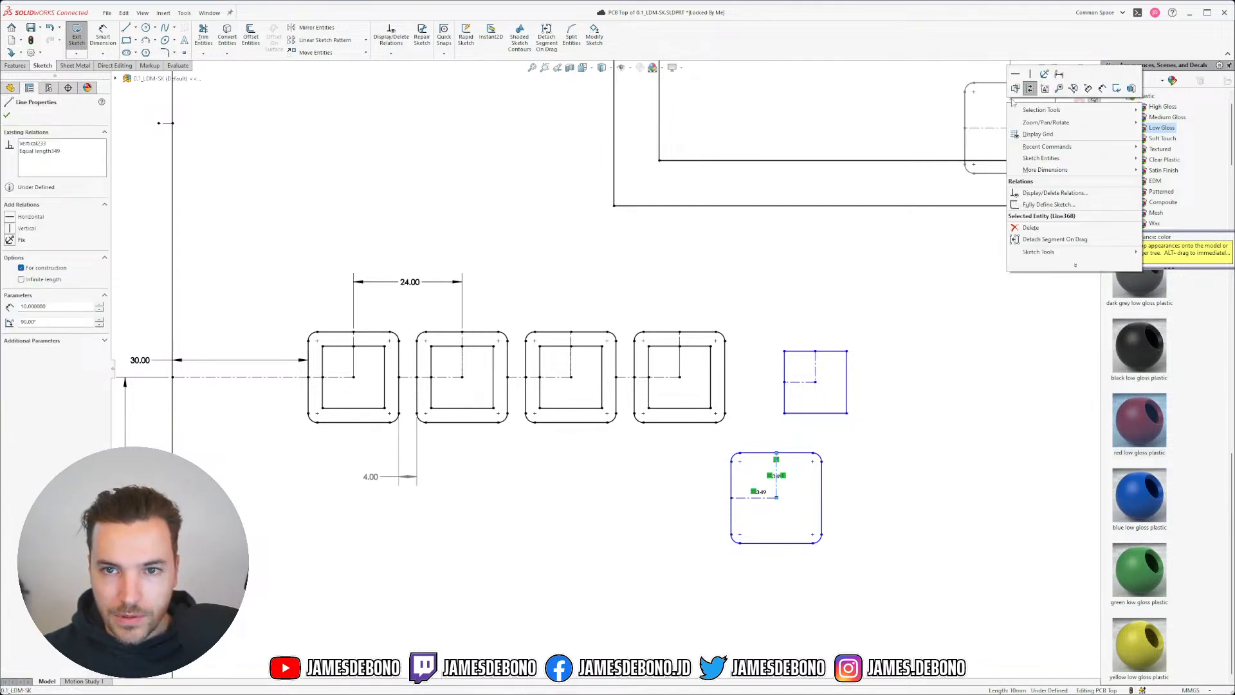
left_click(946, 247)
right_click(1012, 96)
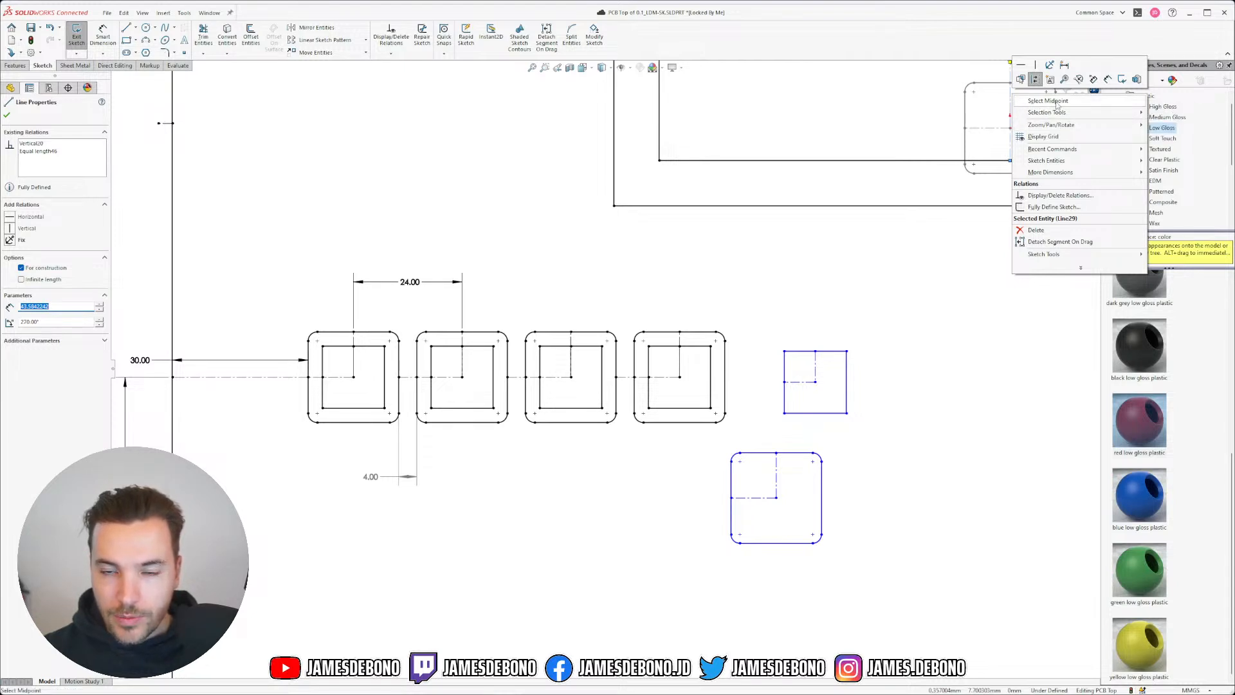
mouse_move(1058, 113)
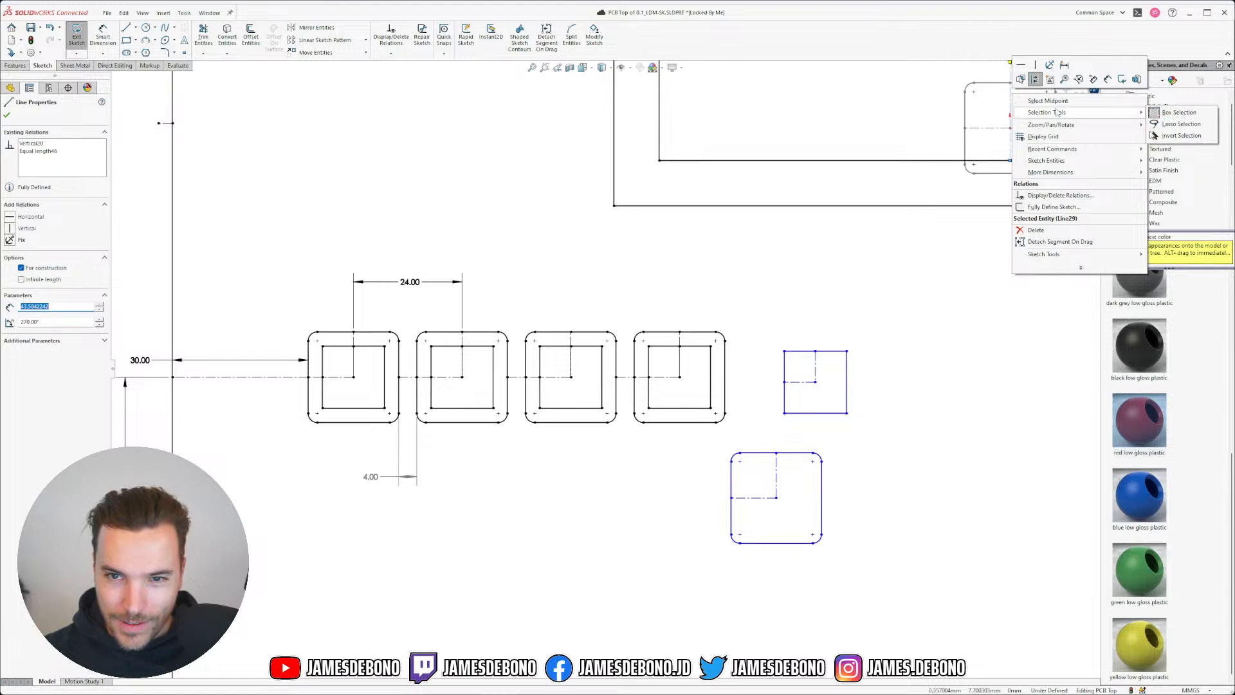
left_click(1022, 80)
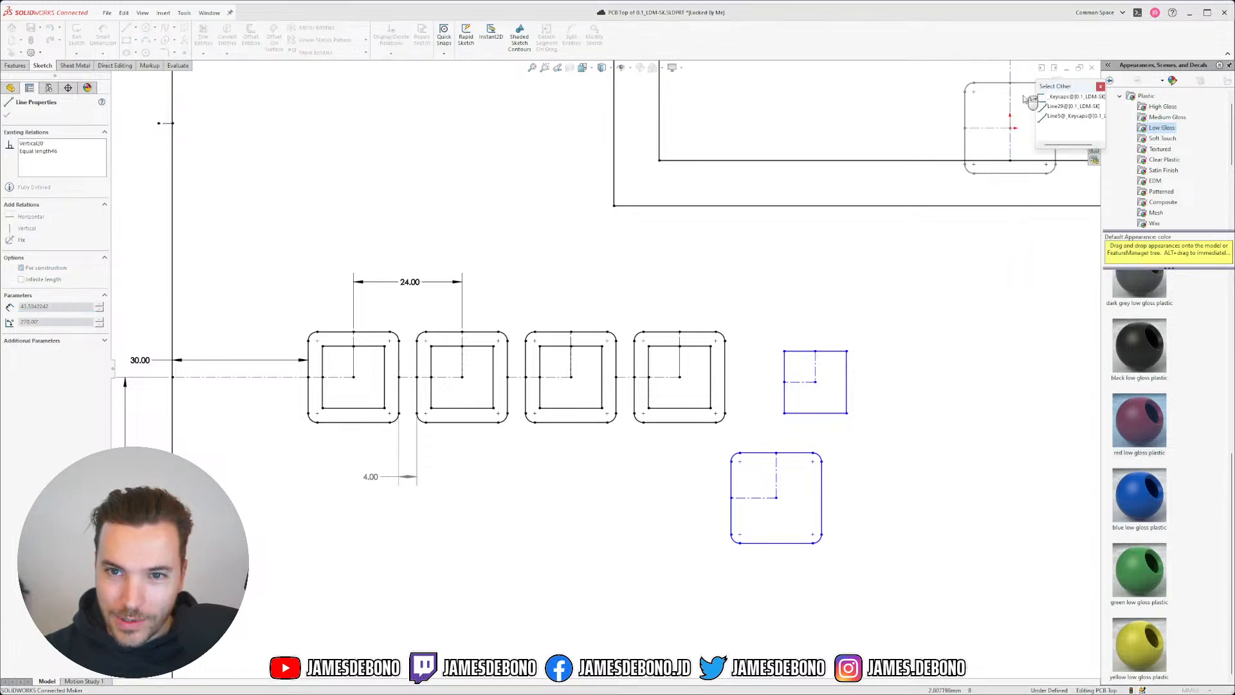
left_click(1069, 96)
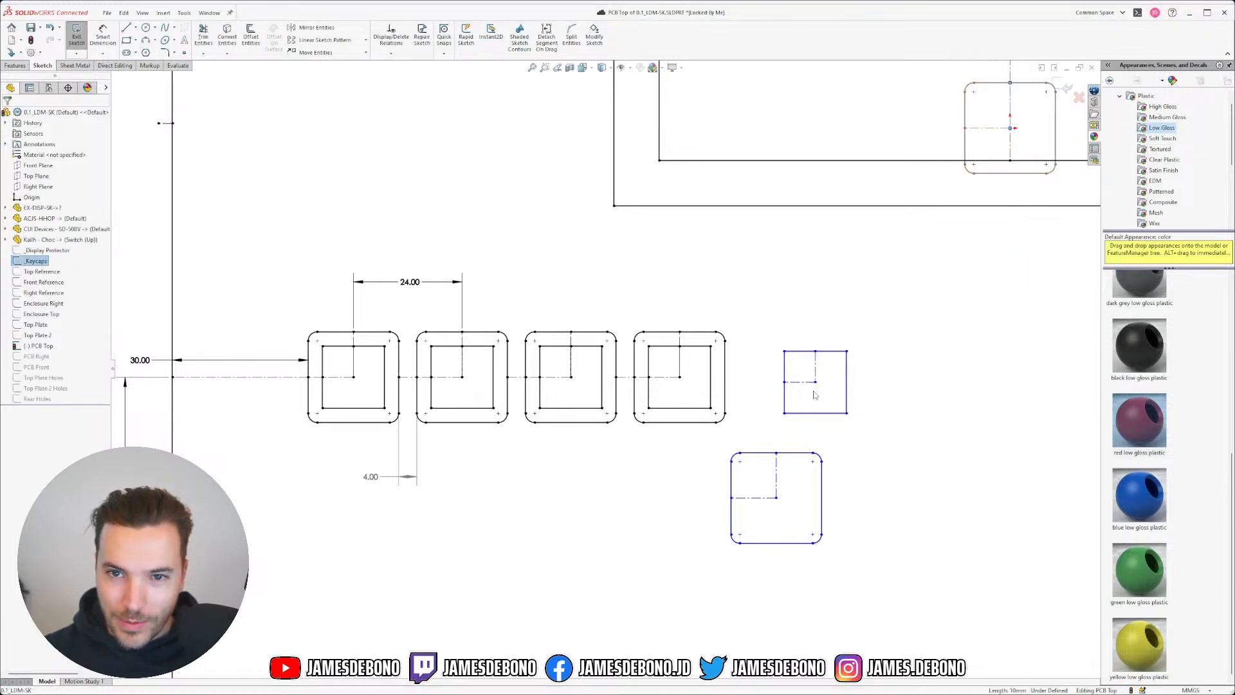
left_click(778, 473)
left_click(815, 413, "ctrl")
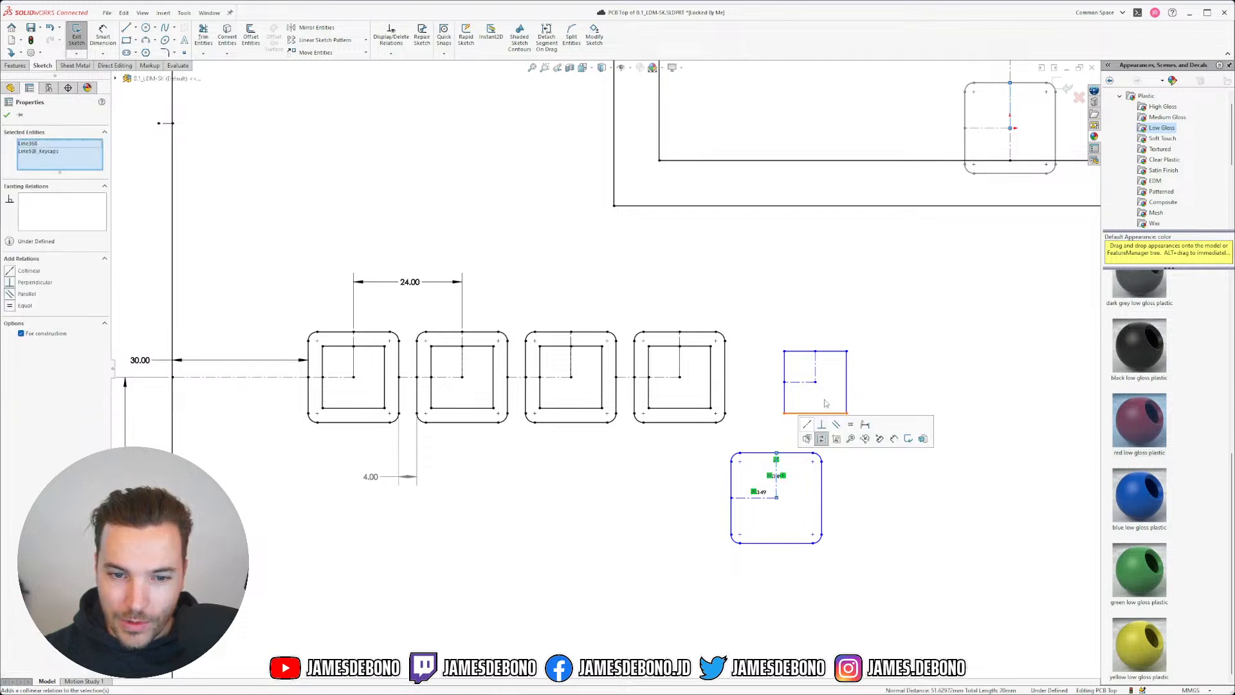
left_click(851, 428)
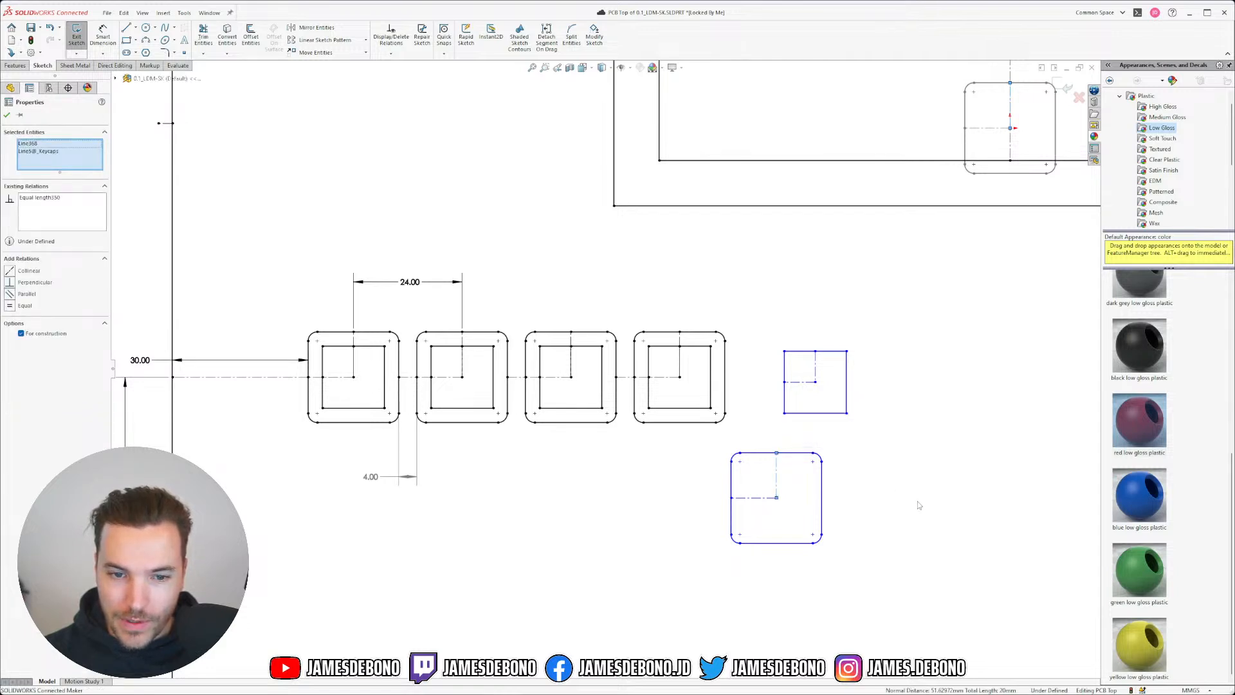
- Make the pasted outline's upper-left corner arc equal to the matching corner arc of the _Keycaps reference outline
left_click(733, 457)
left_click(969, 87, "ctrl")
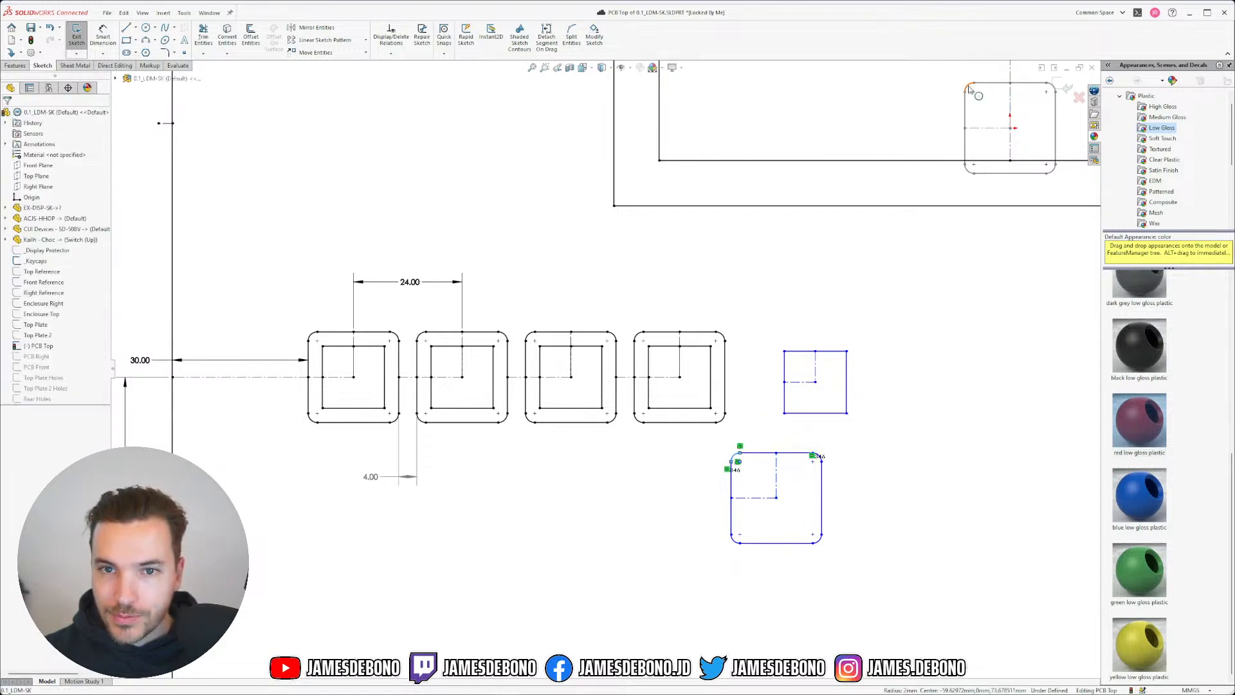
left_click(873, 434)
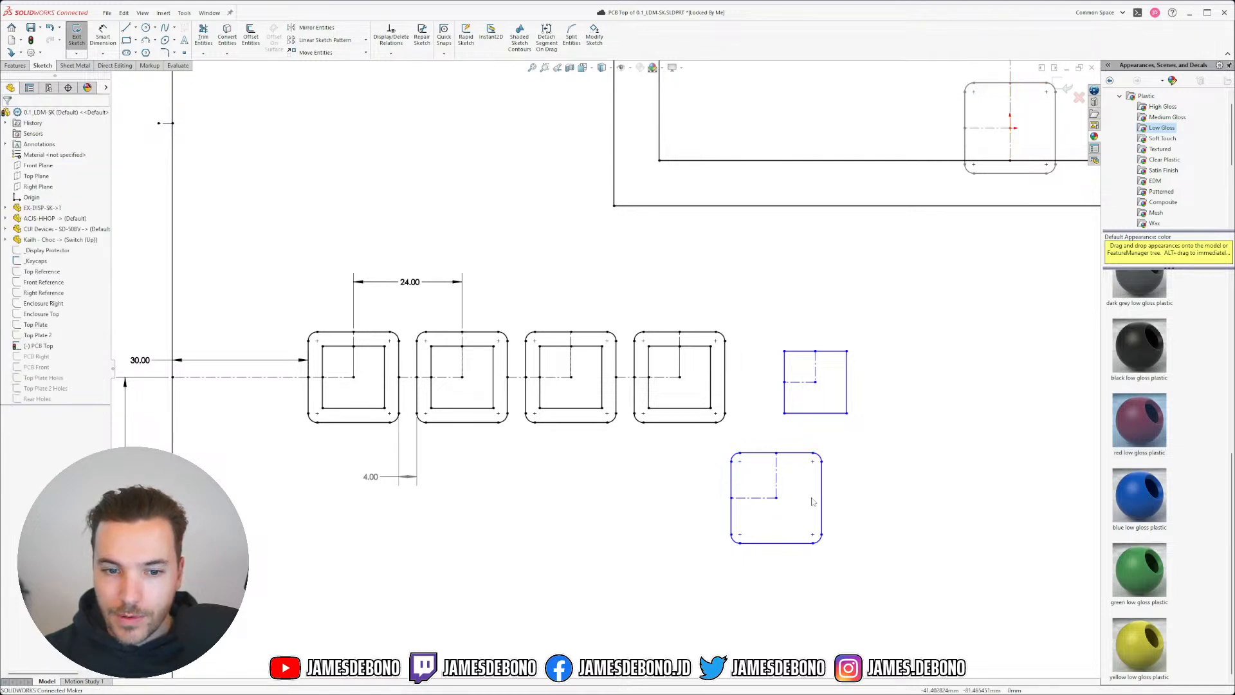
- Move the pasted keycap outline's centre onto the centre of the loose fifth switch square and reposition the pair slightly
left_click_drag(777, 498, 817, 386)
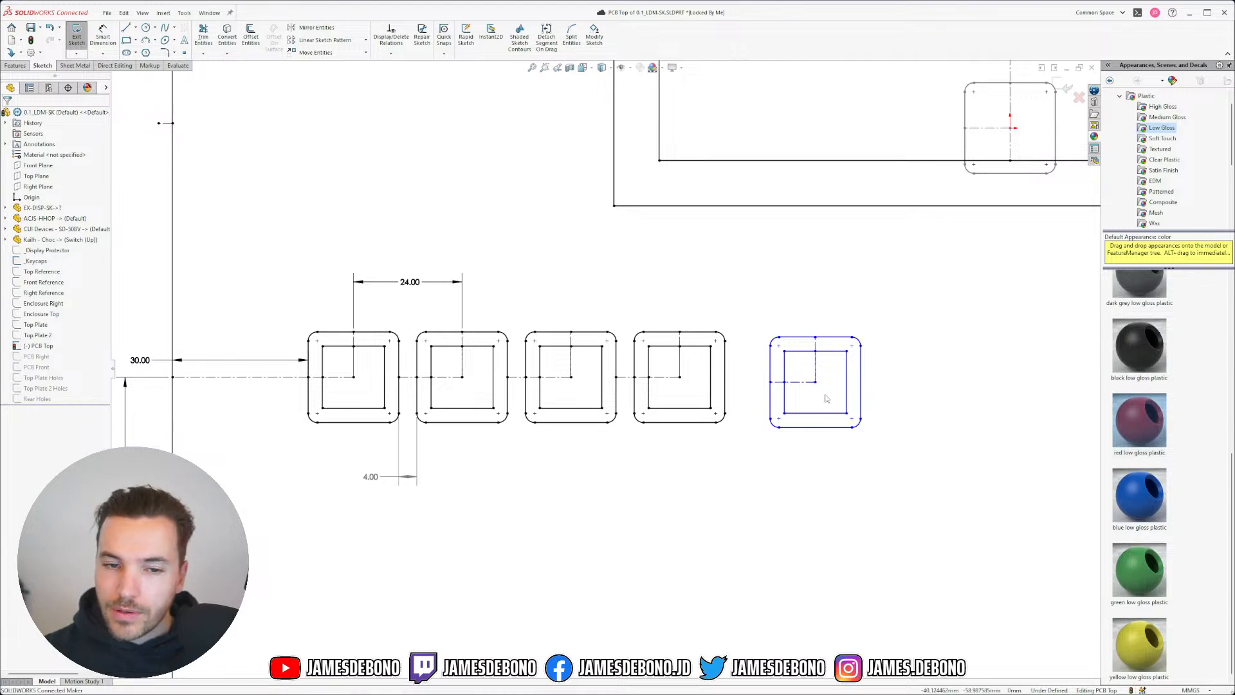
mouse_move(815, 381)
left_mouse_down()
mouse_move(805, 354)
mouse_move(796, 380)
mouse_move(813, 383)
left_mouse_up()
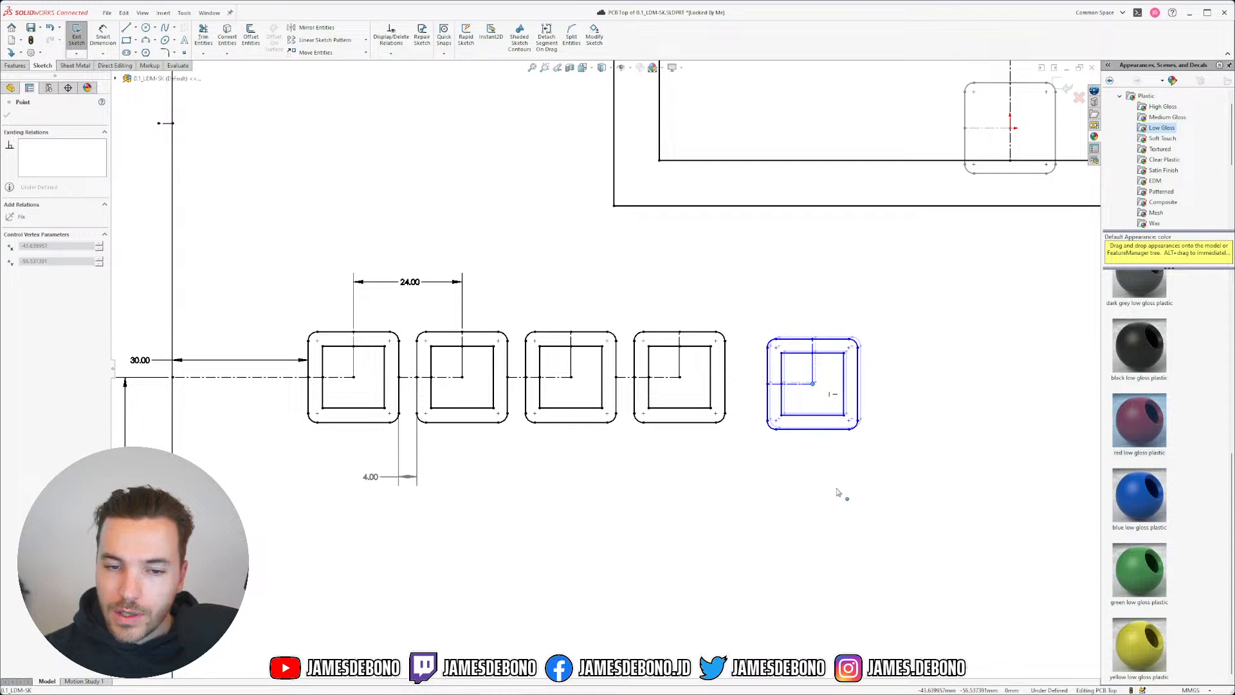
left_click(836, 492)
- Draw a centreline joining the facing edge midpoints of the fourth and fifth keycap outlines
left_click(135, 28)
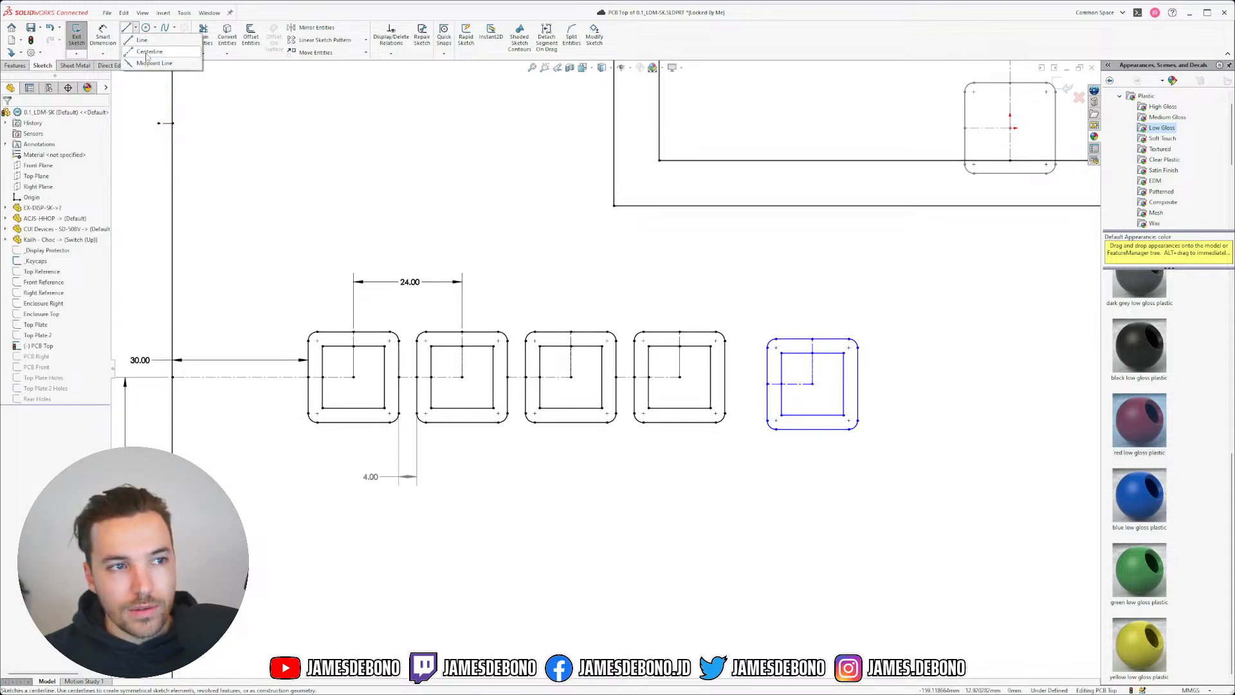
left_click(147, 54)
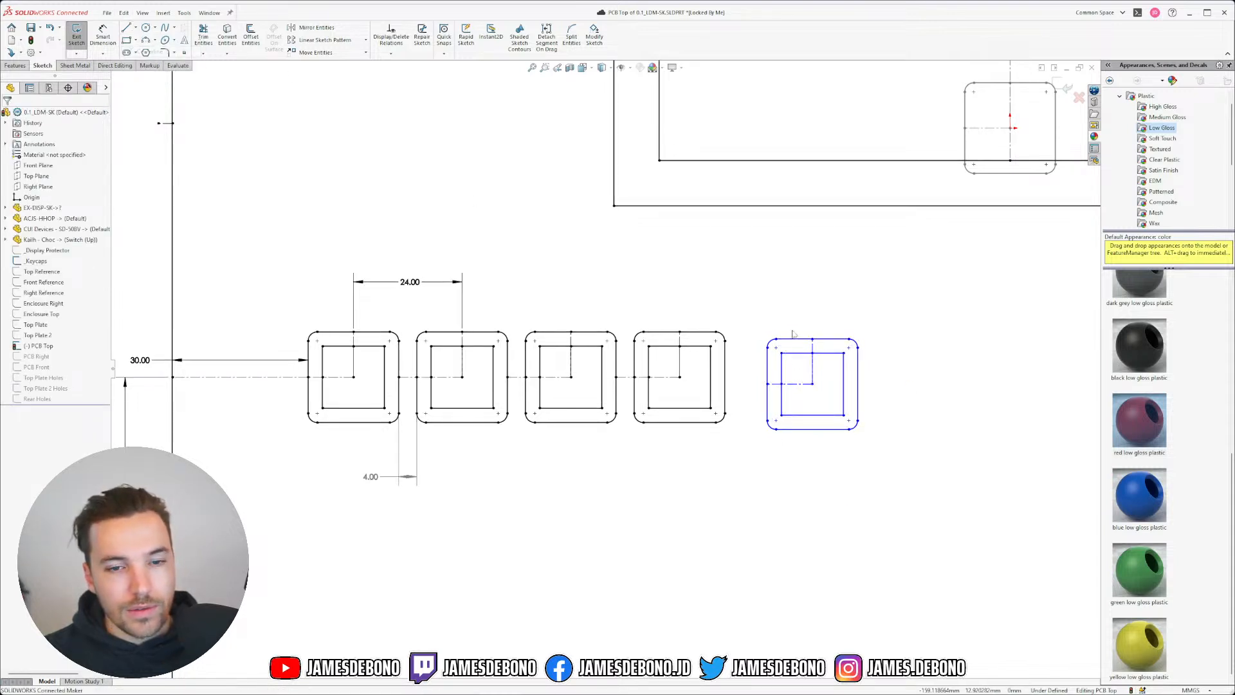
left_click(725, 377)
left_click(768, 384)
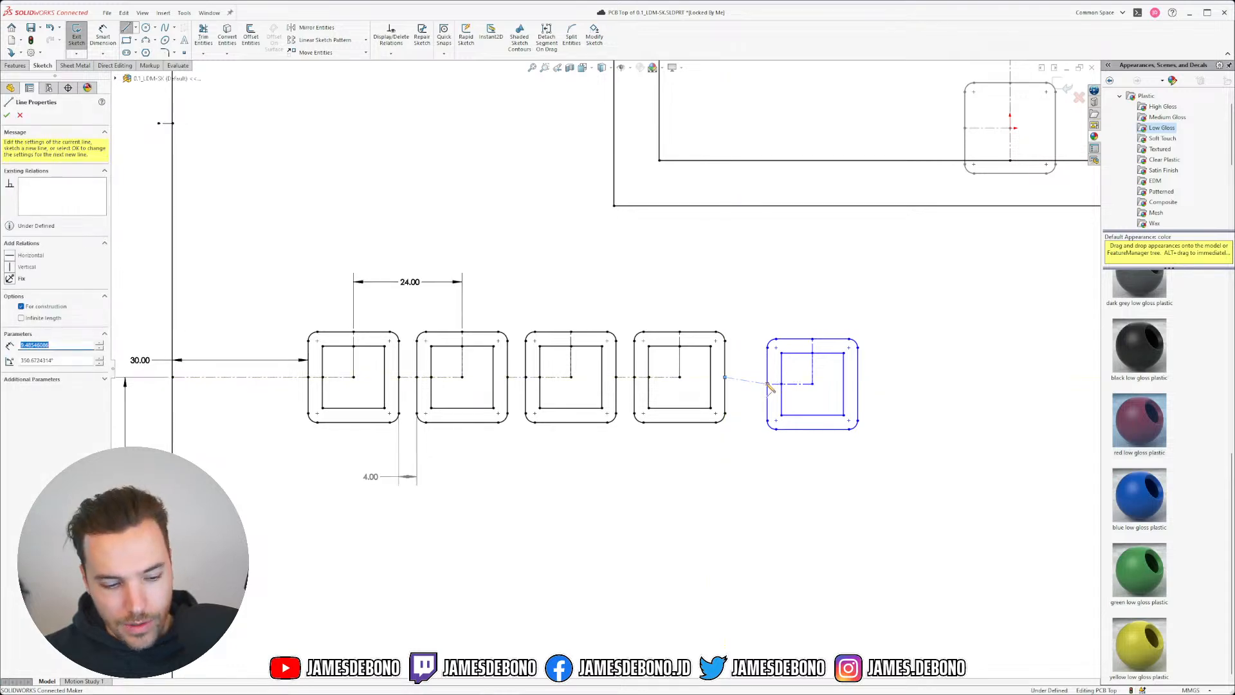
key("Escape")
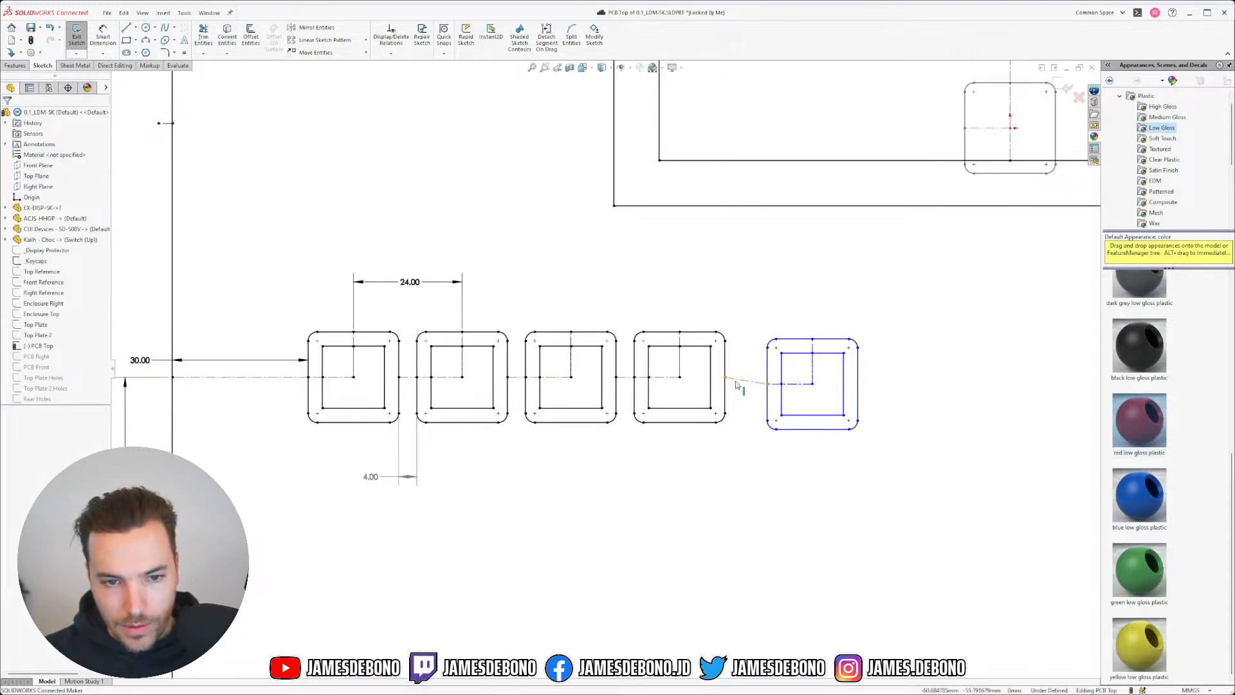
- Make the centreline between the fourth and fifth keycap outlines horizontal
left_click(743, 380)
left_click(763, 339)
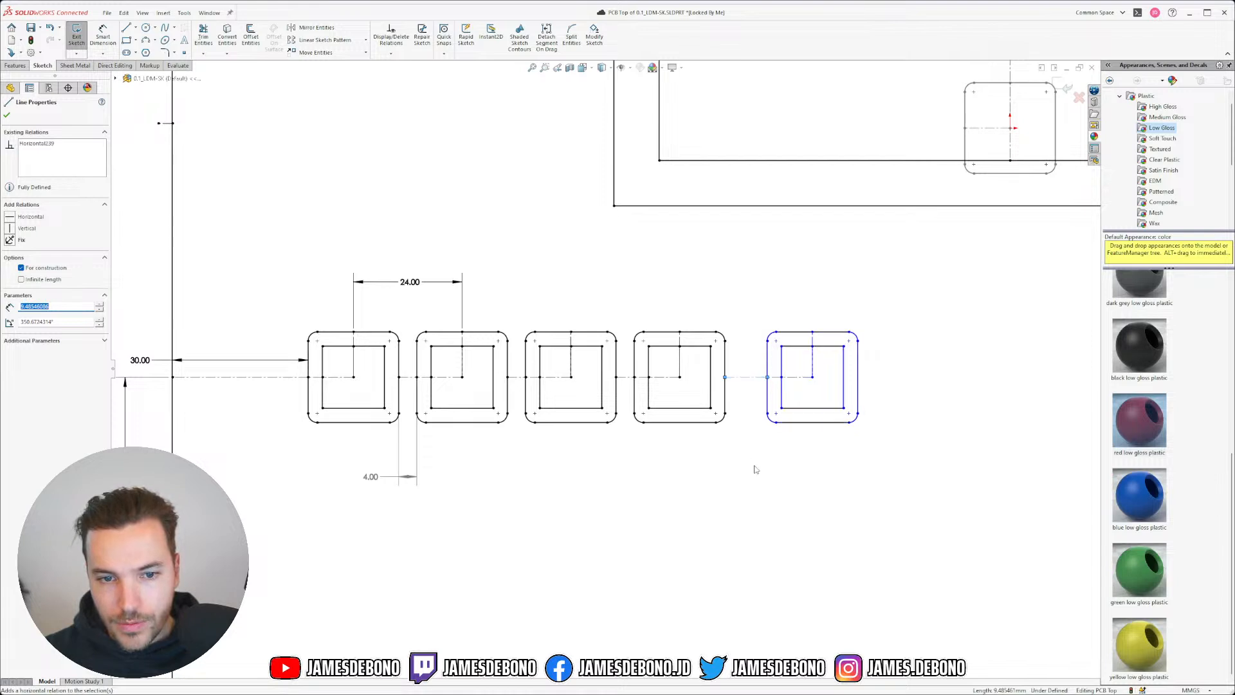
left_click(749, 466)
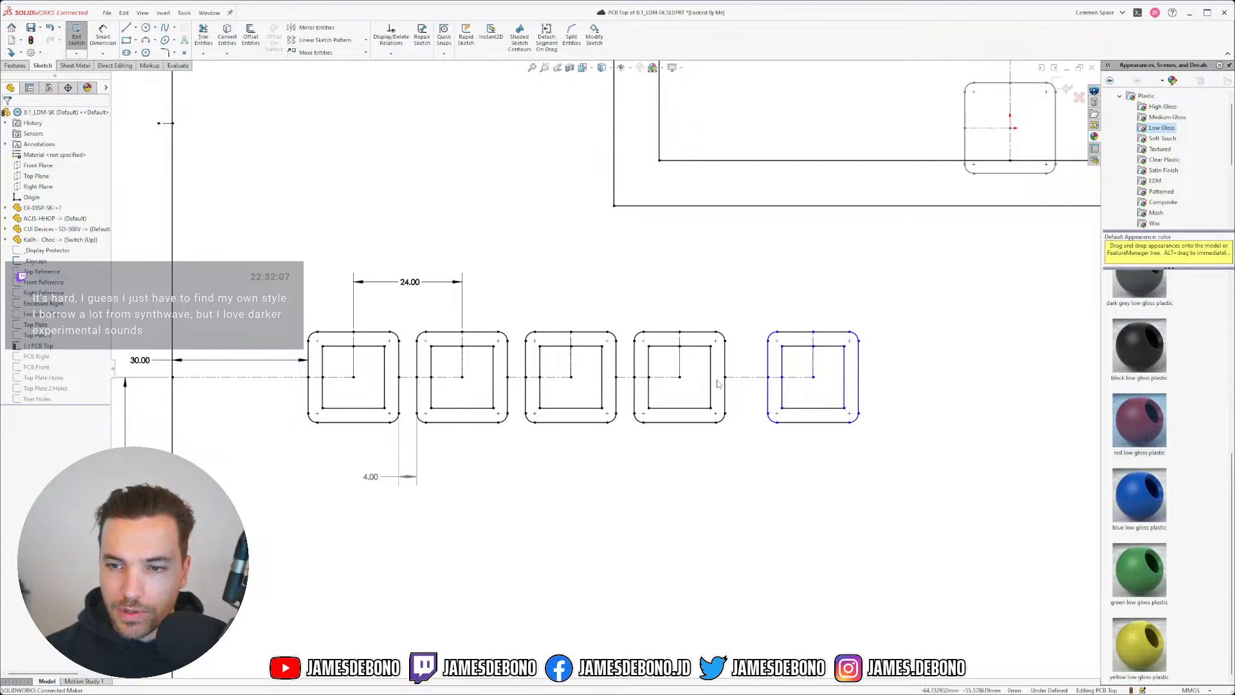
- Make the centreline between the fourth and fifth outlines equal to the centreline between the first and second outlines
left_click(741, 383)
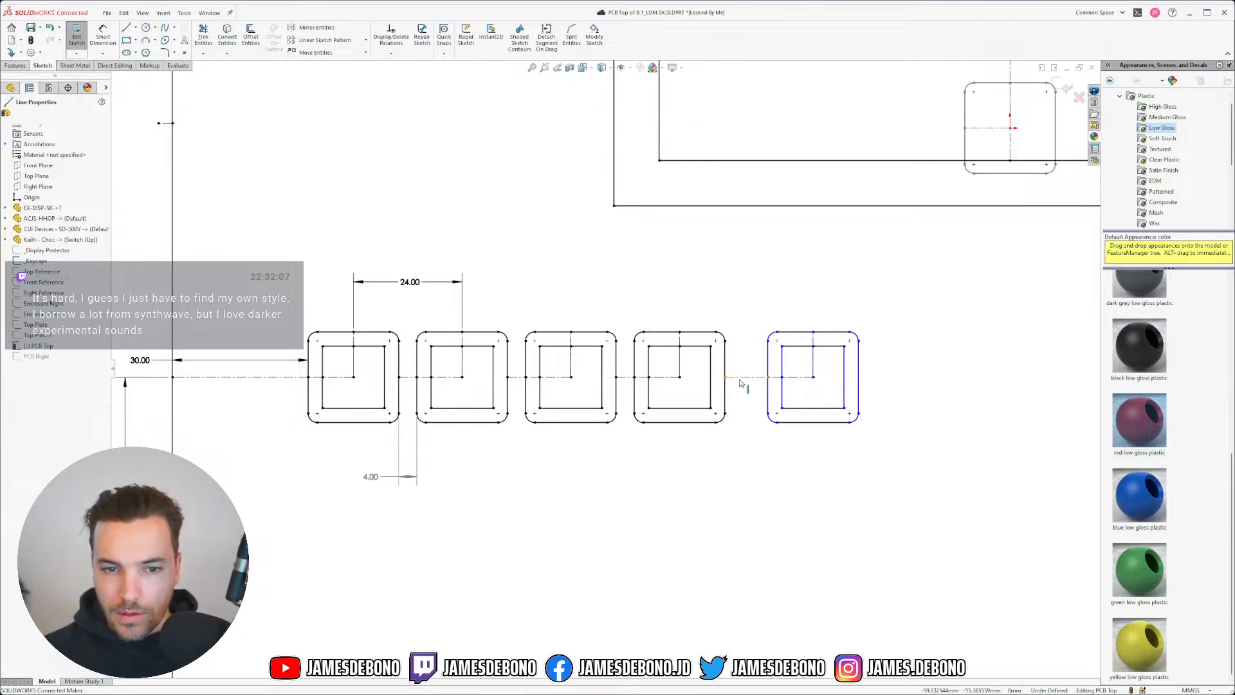
left_click(408, 383, "ctrl")
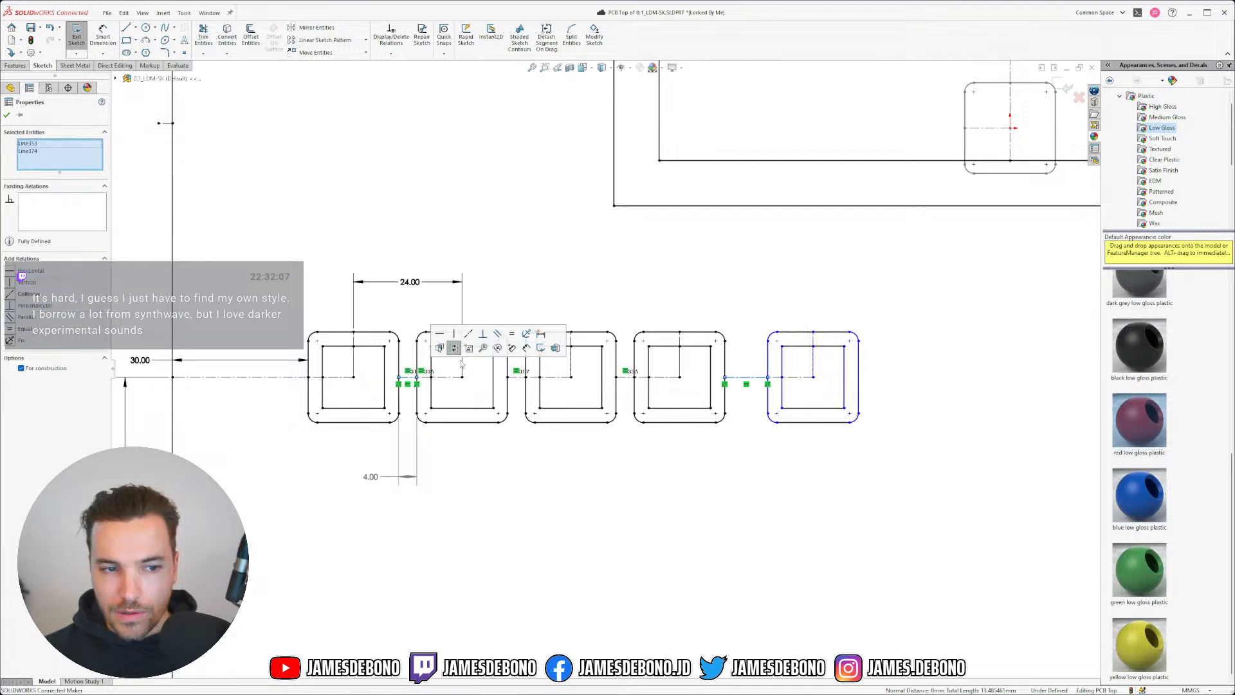
left_click(512, 335)
left_click(732, 493)
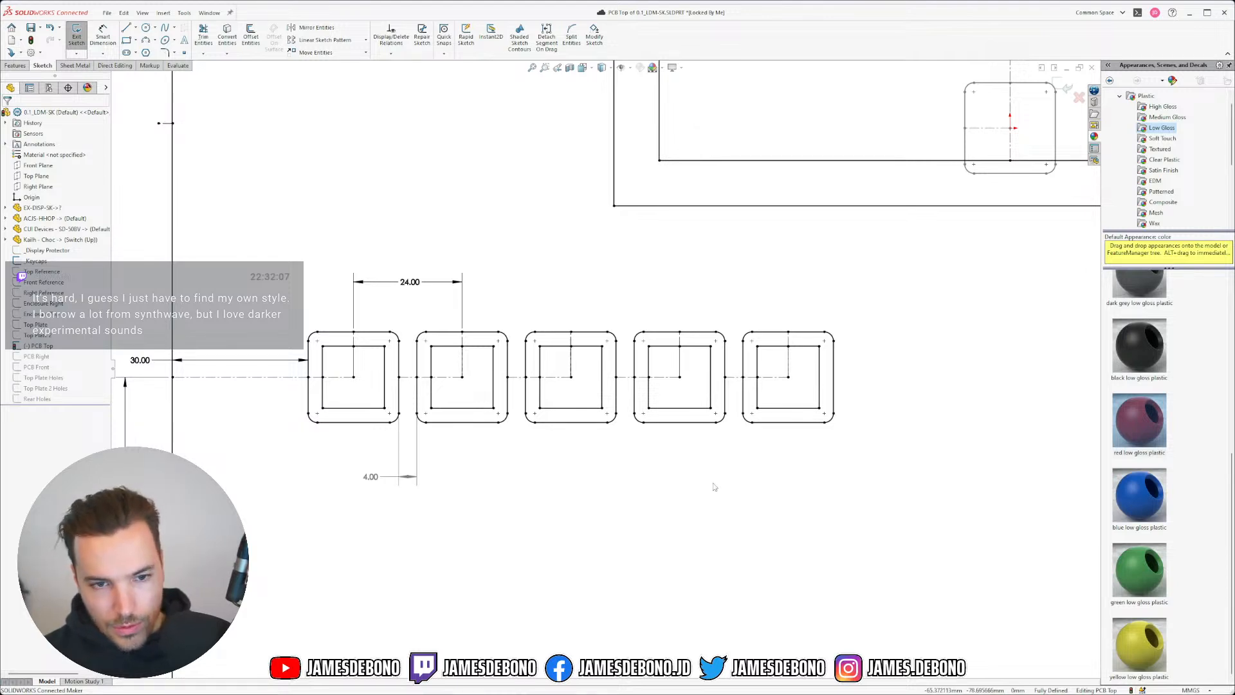
- Exit the PCB Top sketch and show the PCB Top and PCB Right sketches in the model
scroll(701, 472, "up", 5)
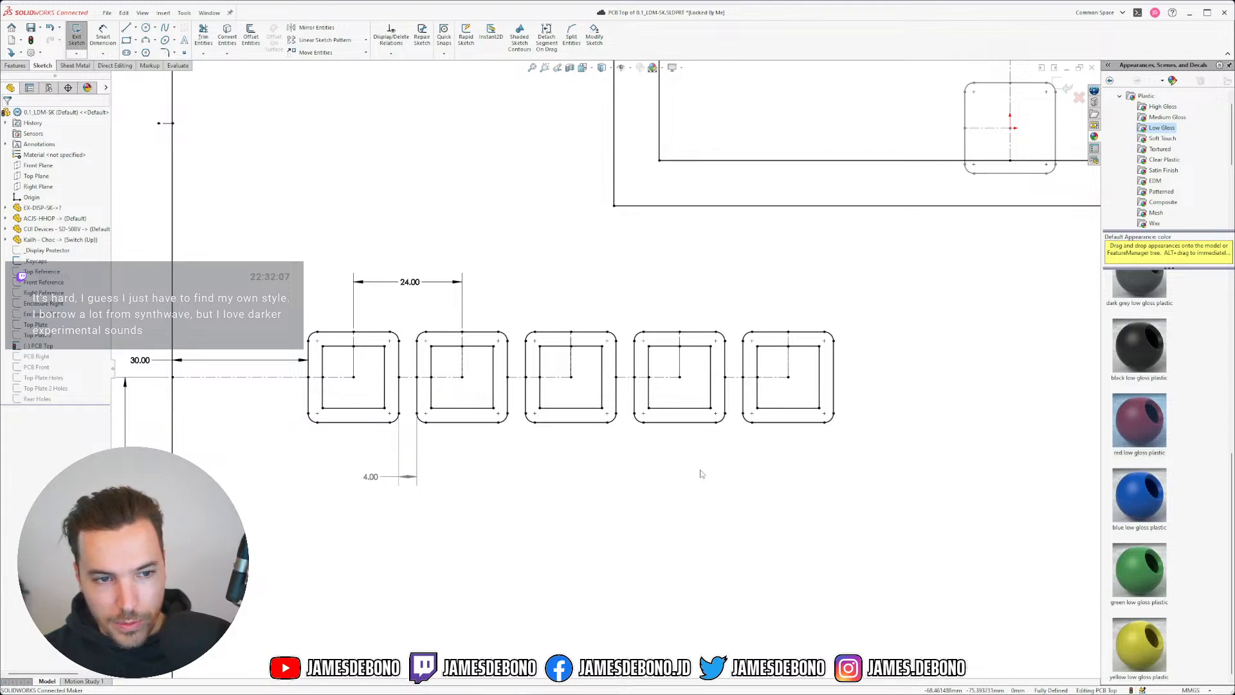
scroll(557, 439, "down", 2)
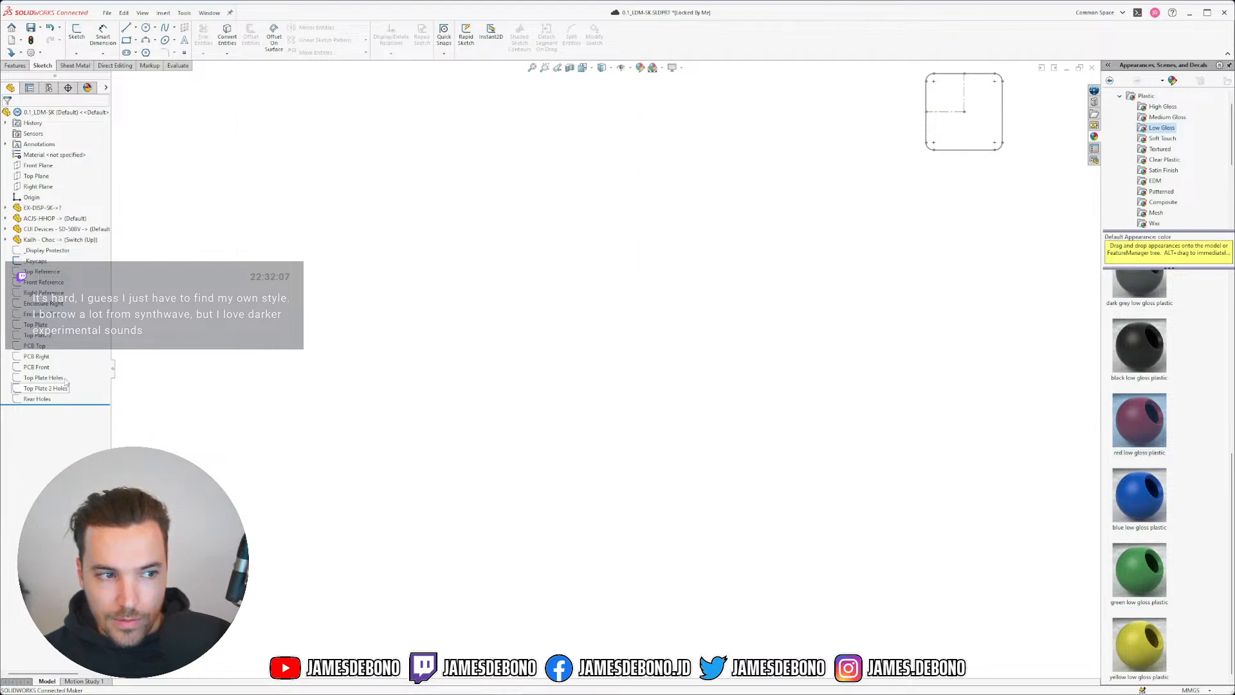
left_click(44, 357)
left_click(53, 342)
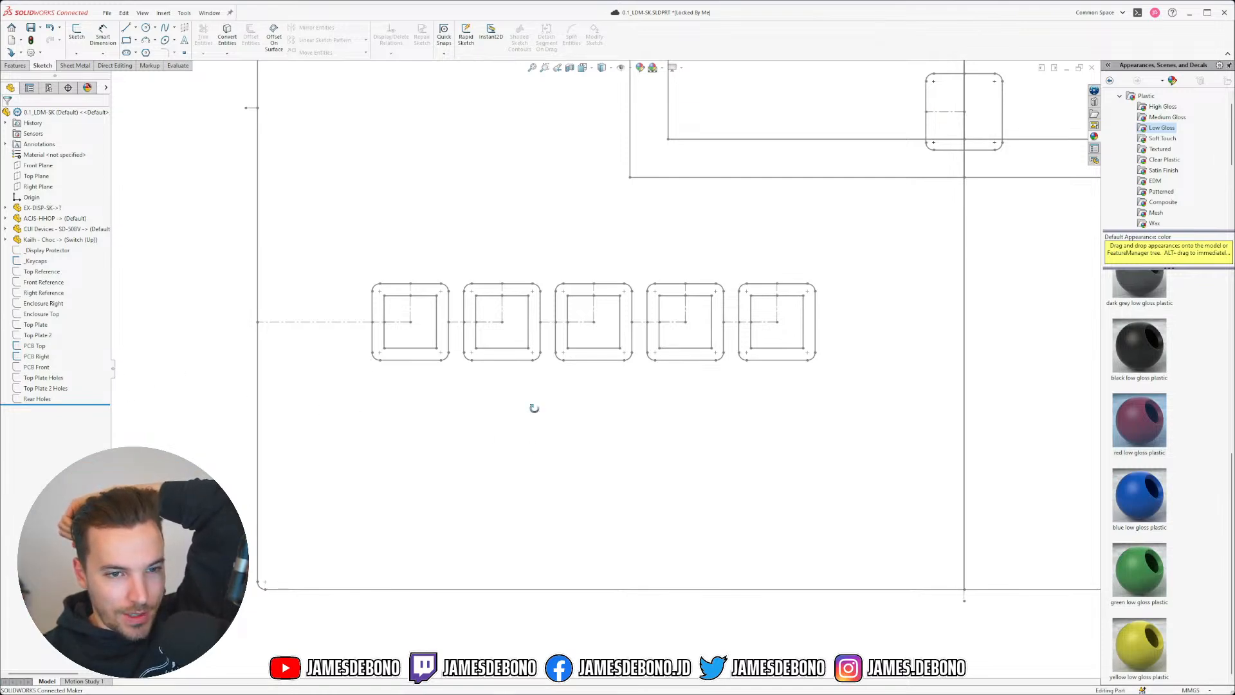
- Inspect the PCB sketches from oblique angles, and open the PCB Right sketch to view it before closing it
mouse_move(532, 408)
middle_mouse_down()
mouse_move(485, 215)
mouse_move(407, 174)
mouse_move(427, 218)
middle_mouse_up()
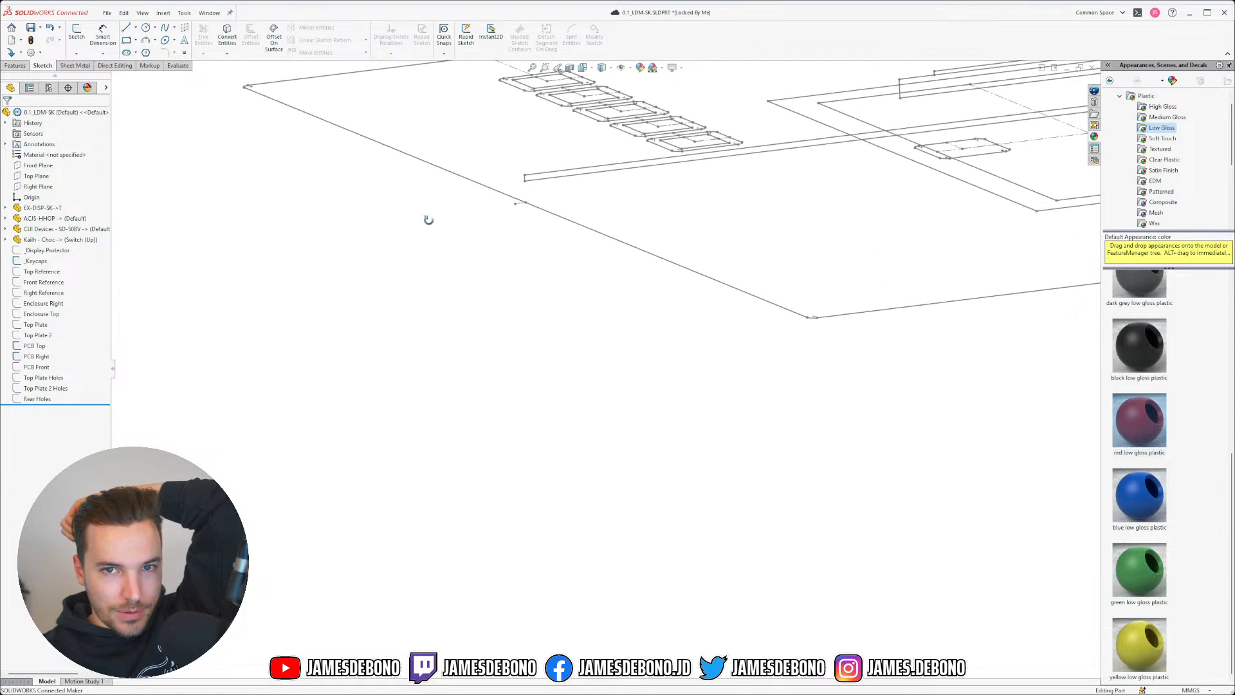
scroll(707, 134, "up", 3)
scroll(690, 252, "down", 3)
scroll(692, 258, "up", 2)
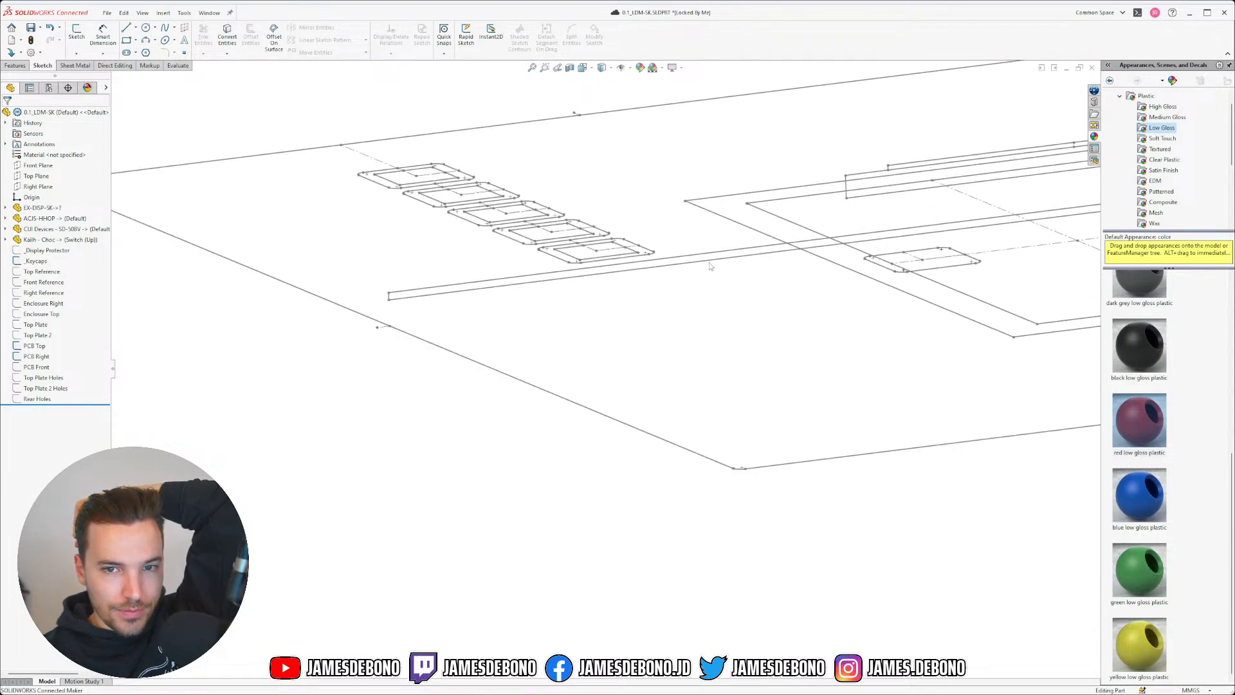
mouse_move(691, 297)
middle_mouse_down()
mouse_move(708, 248)
mouse_move(675, 264)
mouse_move(702, 293)
mouse_move(670, 271)
mouse_move(652, 289)
mouse_move(664, 281)
mouse_move(672, 303)
mouse_move(663, 273)
mouse_move(687, 268)
mouse_move(686, 254)
mouse_move(687, 274)
middle_mouse_up()
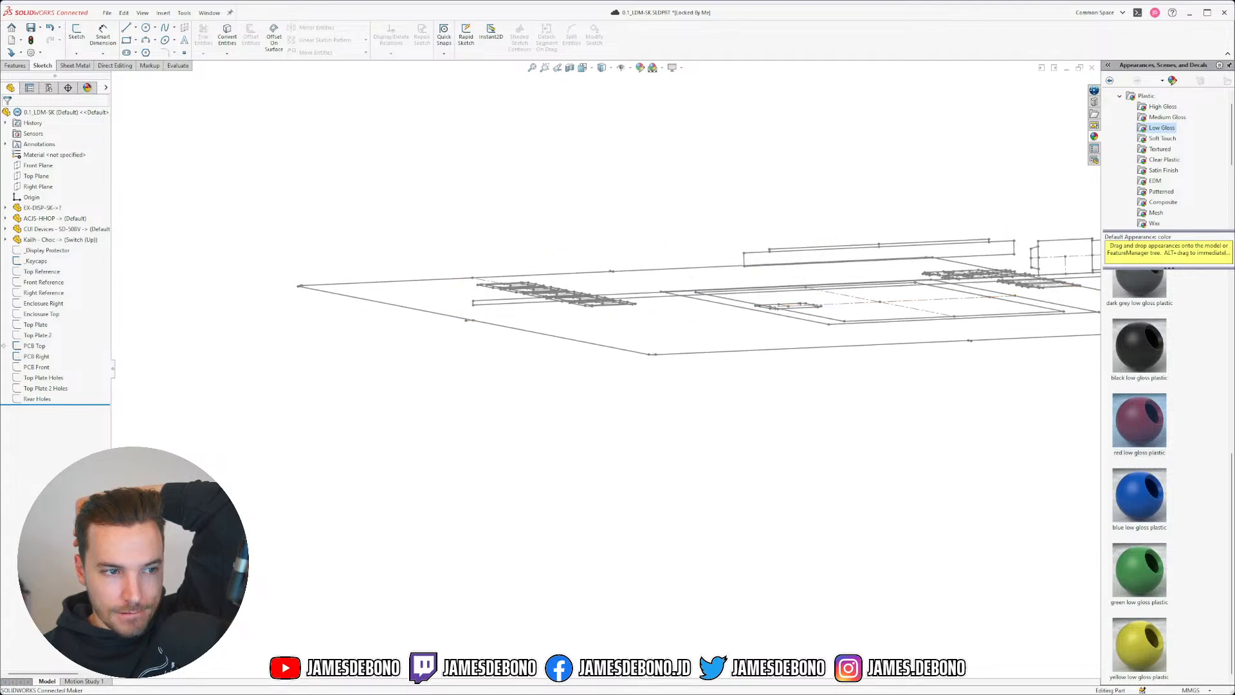
left_click(36, 356)
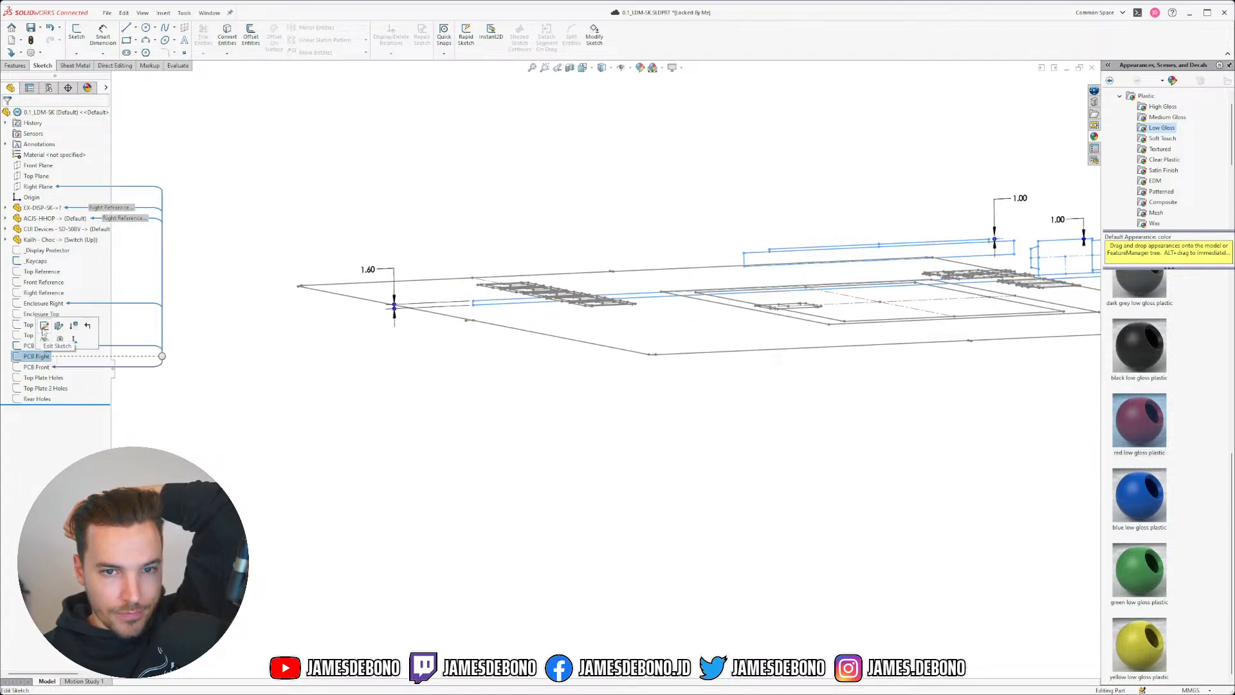
left_click(43, 327)
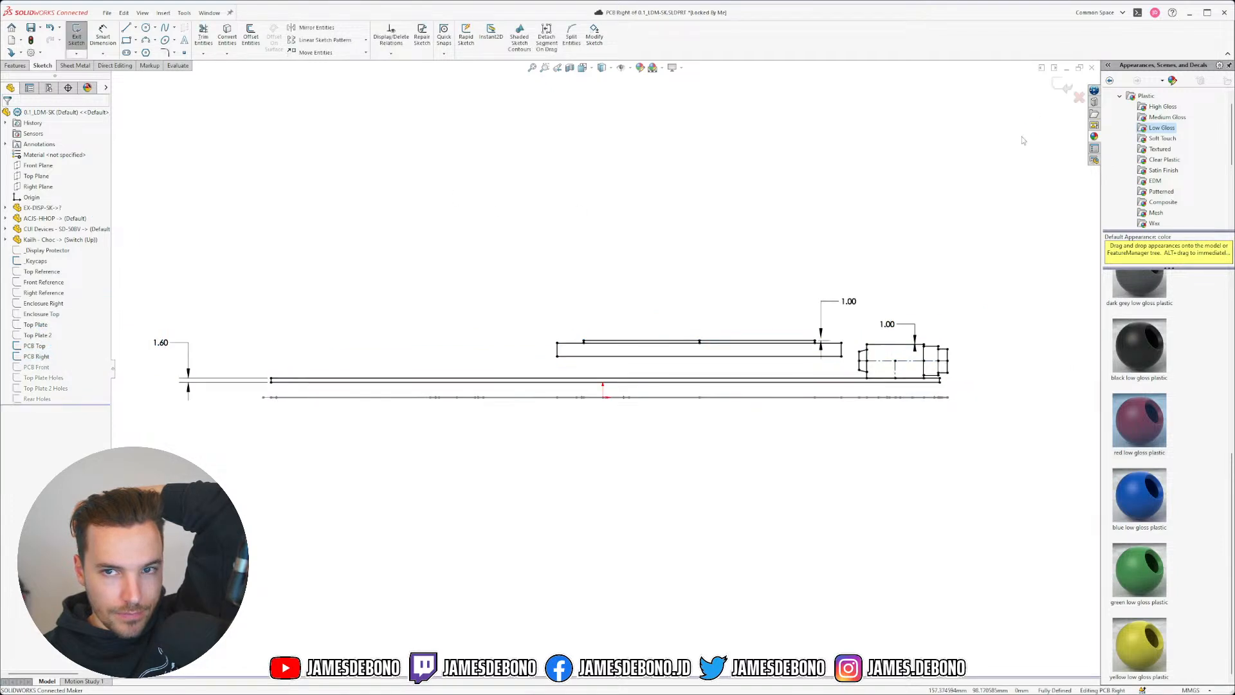
left_click(1063, 86)
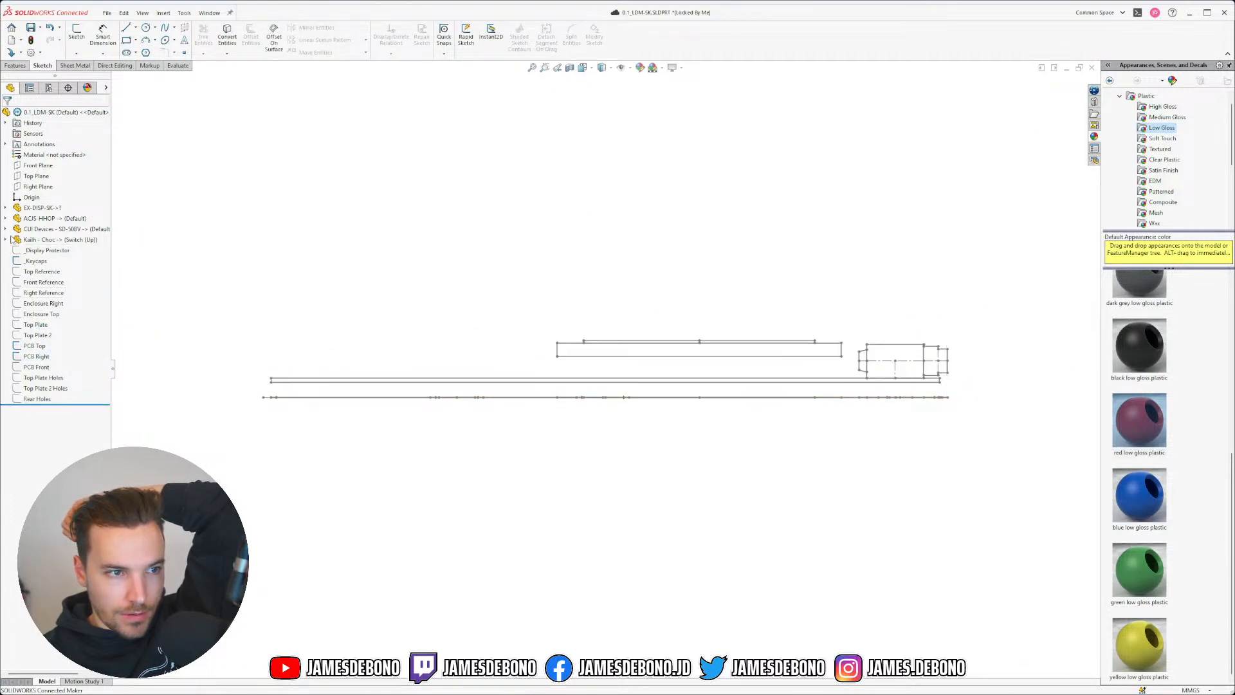
- Locate the Reference Right sketch under the Kailh - Choc feature and switch to the Kailh - Choc part document
left_click(6, 240)
left_click(16, 261)
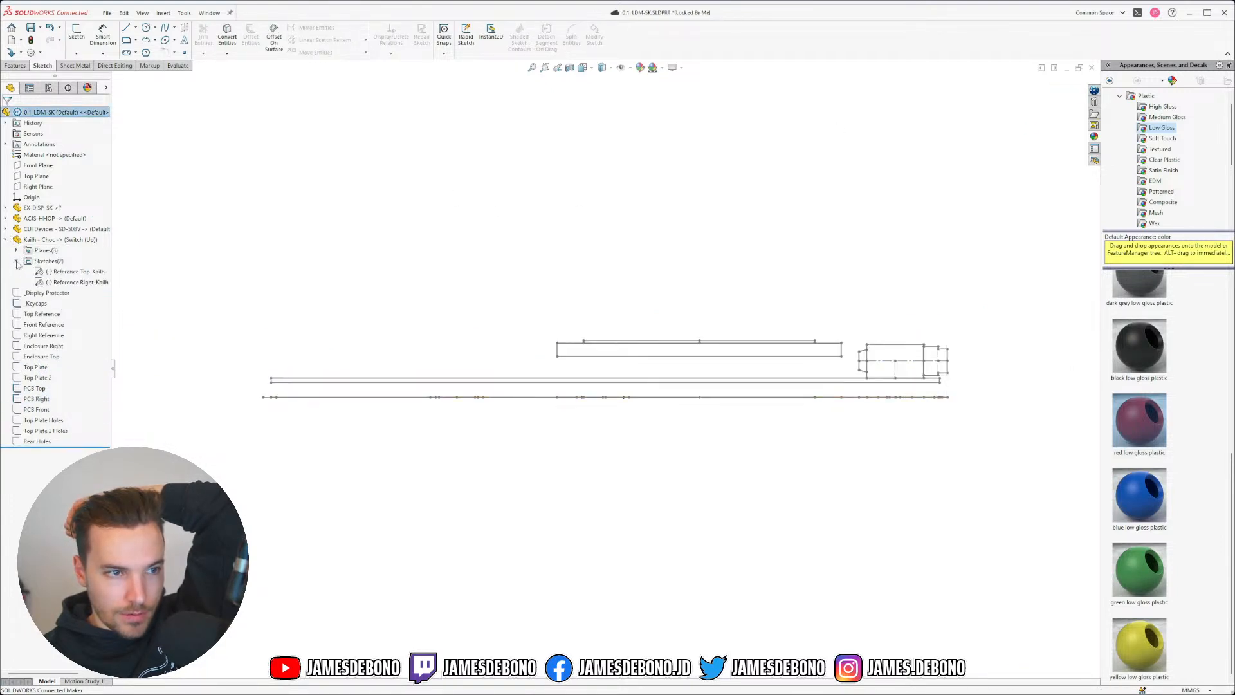
left_click(73, 284)
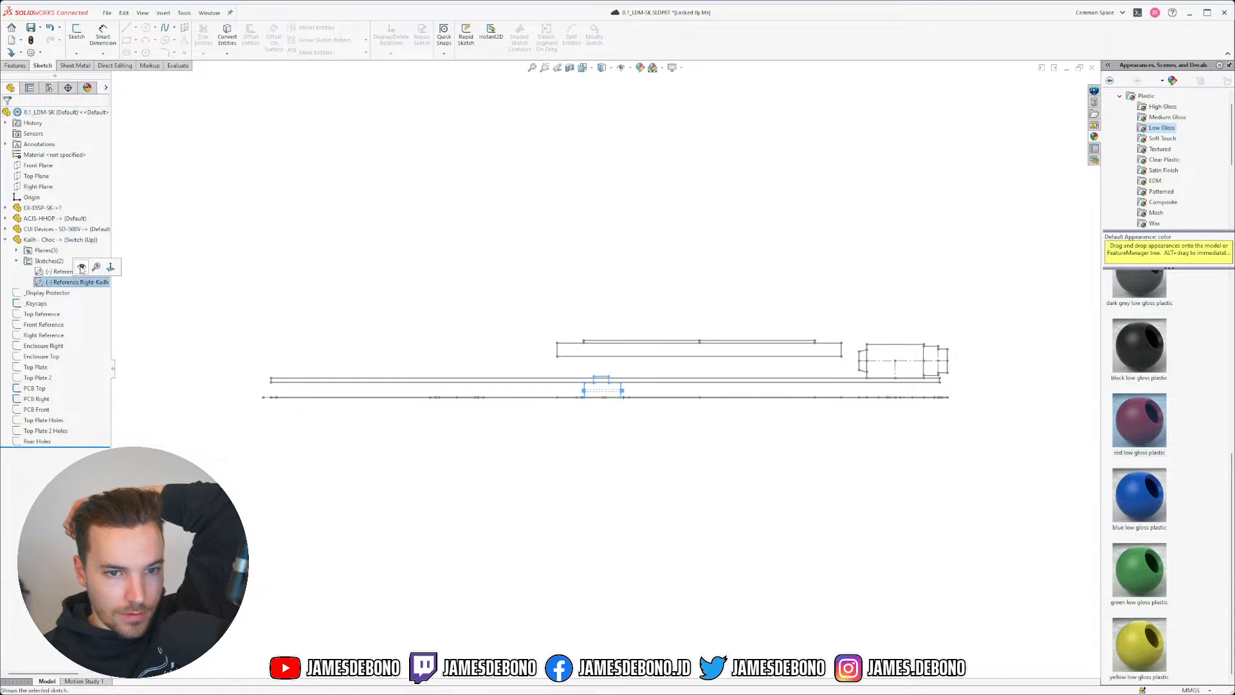
right_click(38, 239)
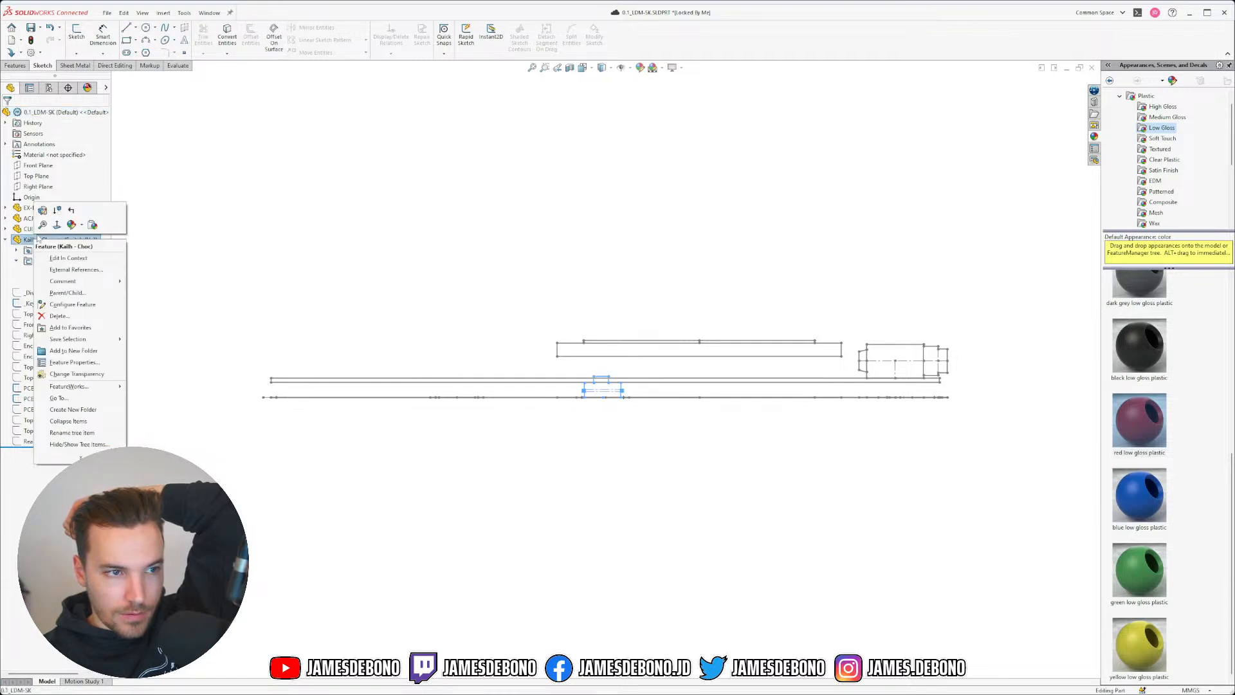
left_click(315, 146)
left_click(209, 12)
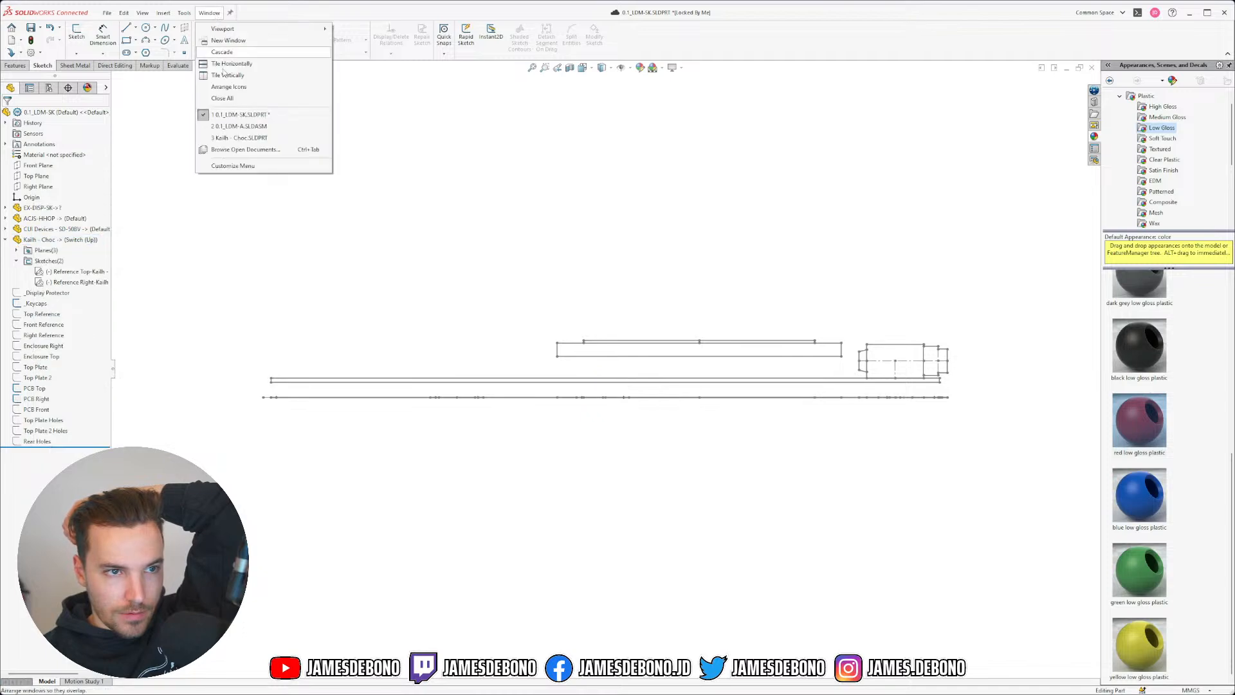
left_click(240, 137)
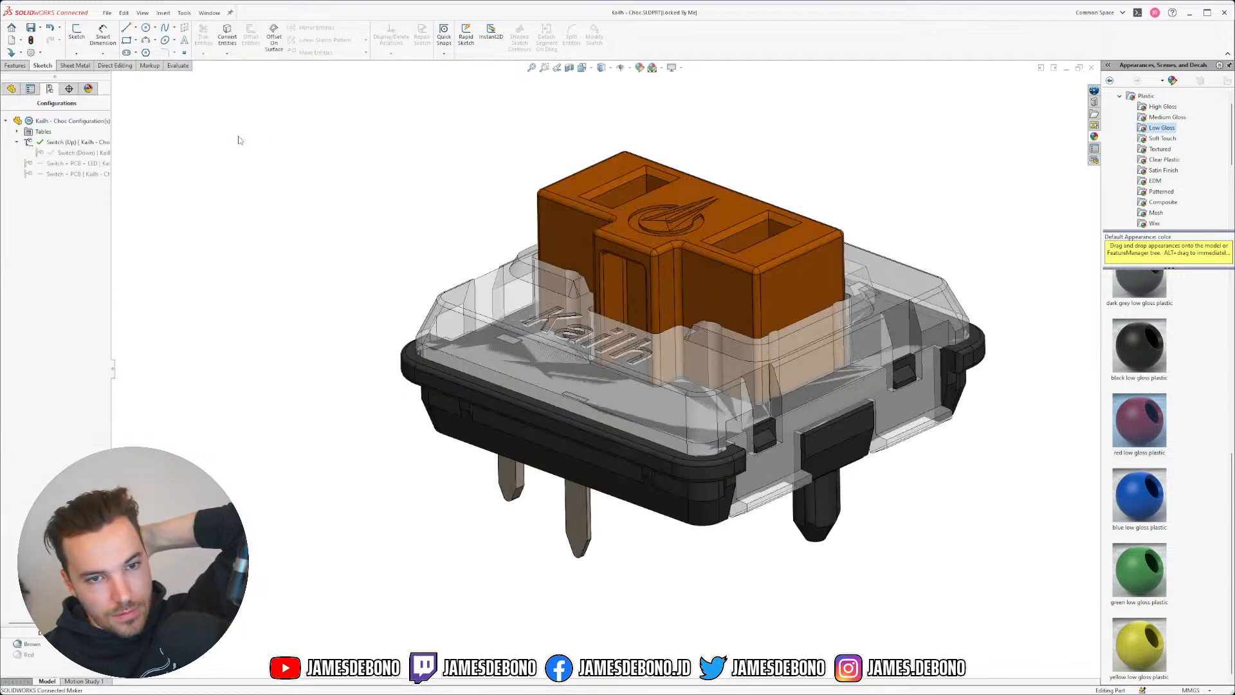
- Copy all lines of the Reference Right sketch in the Kailh - Choc part and exit the sketch
left_click(11, 88)
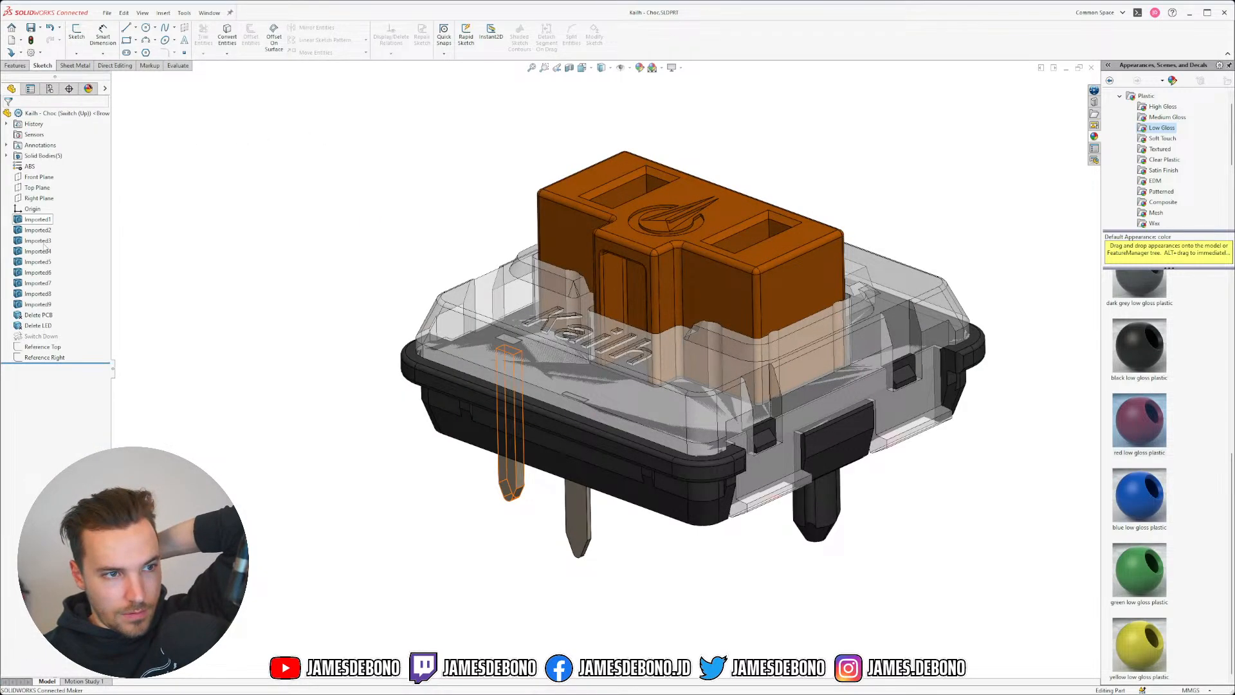
left_click(45, 357)
left_click(57, 325)
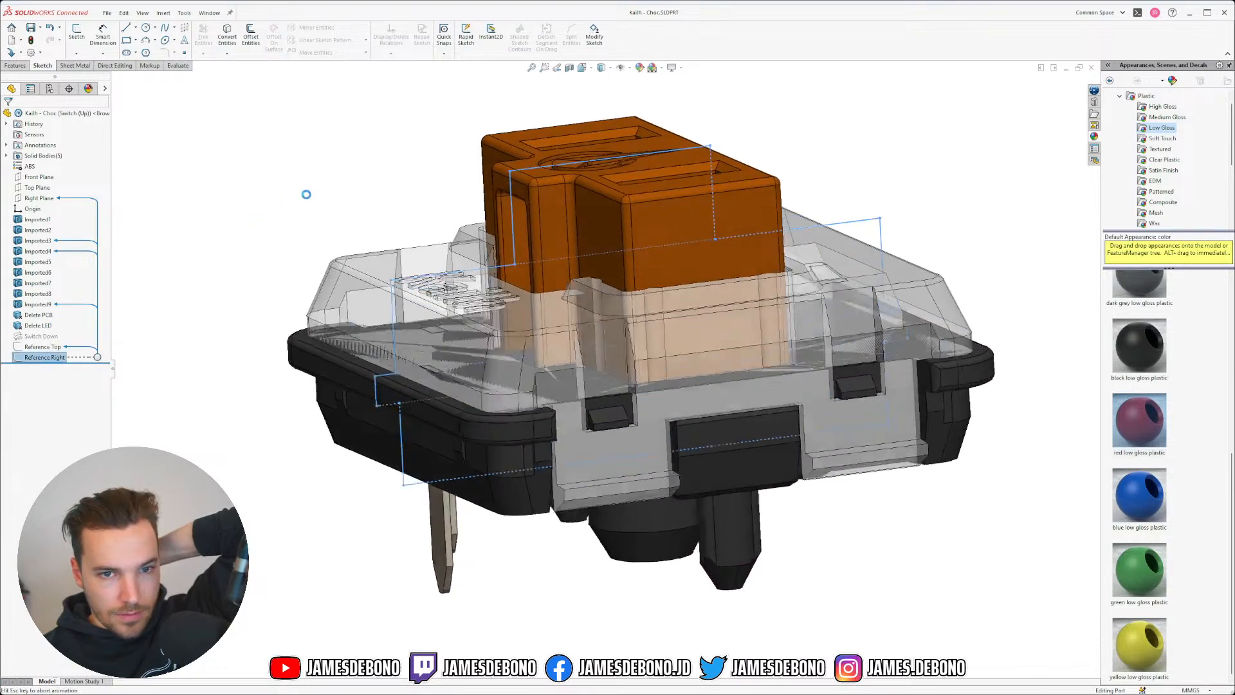
left_click_drag(754, 414, 892, 472)
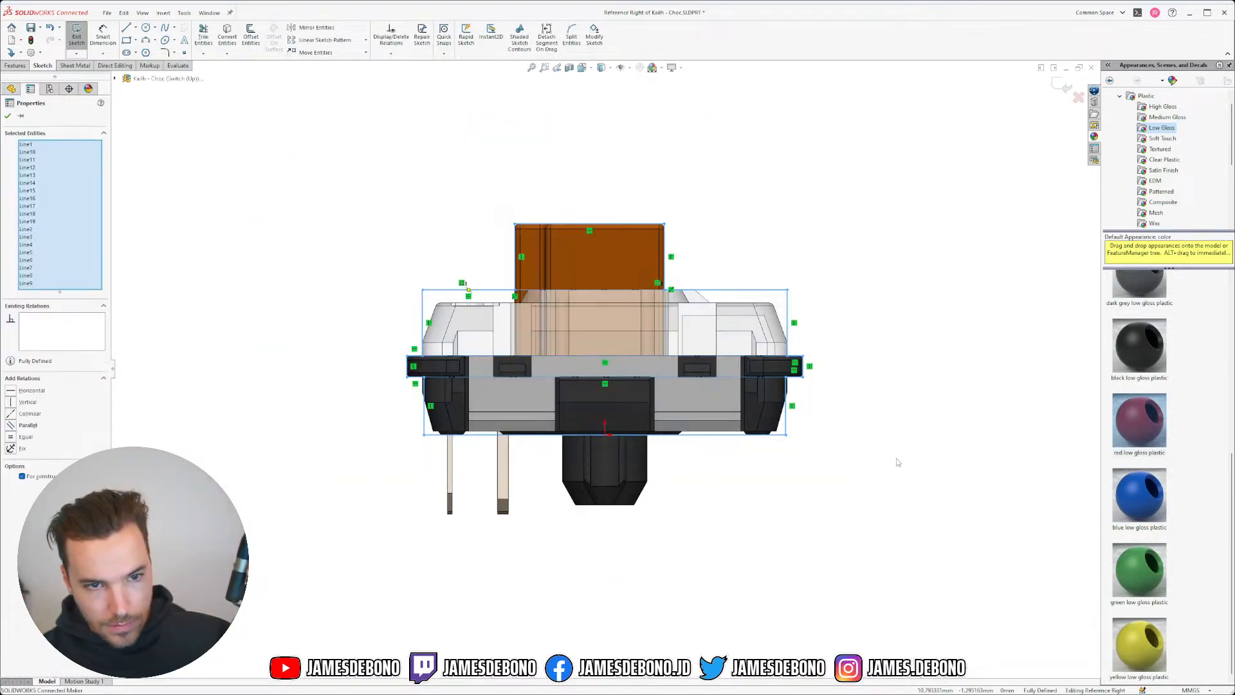
left_click(1062, 85)
- In the 0.1_LDM-SK part, show the Kailh Choc Reference Right sketch and hide the PCB Top sketch
left_click(209, 12)
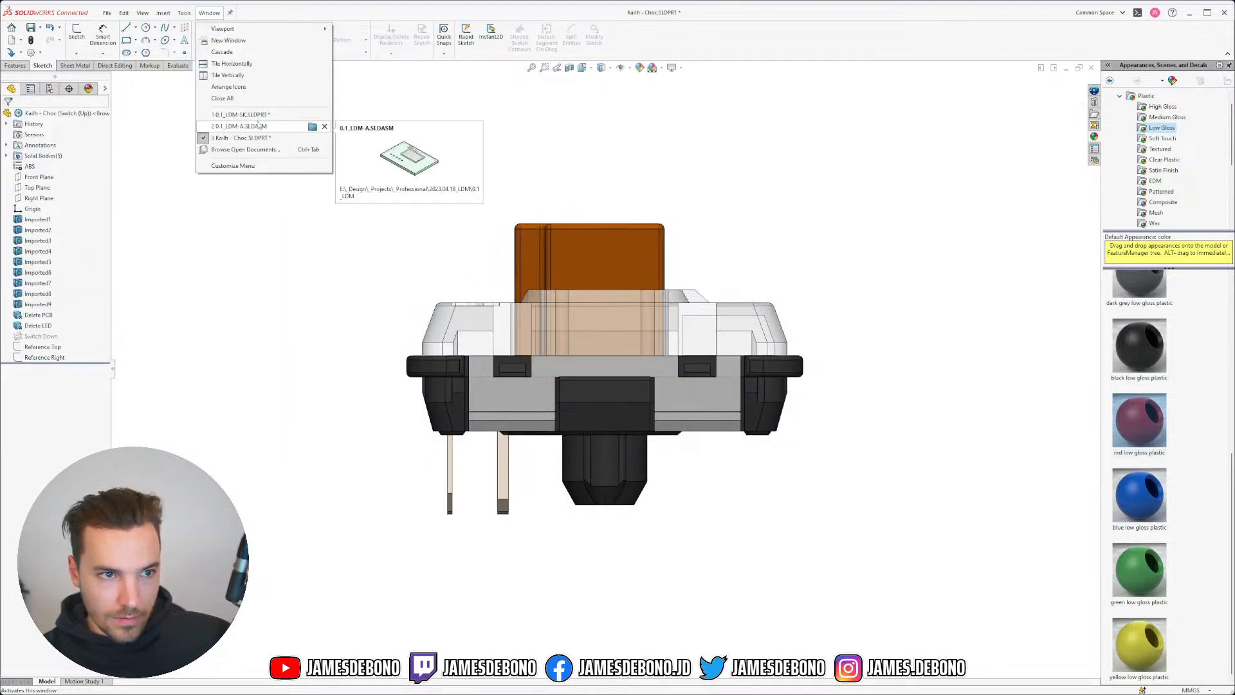
left_click(239, 114)
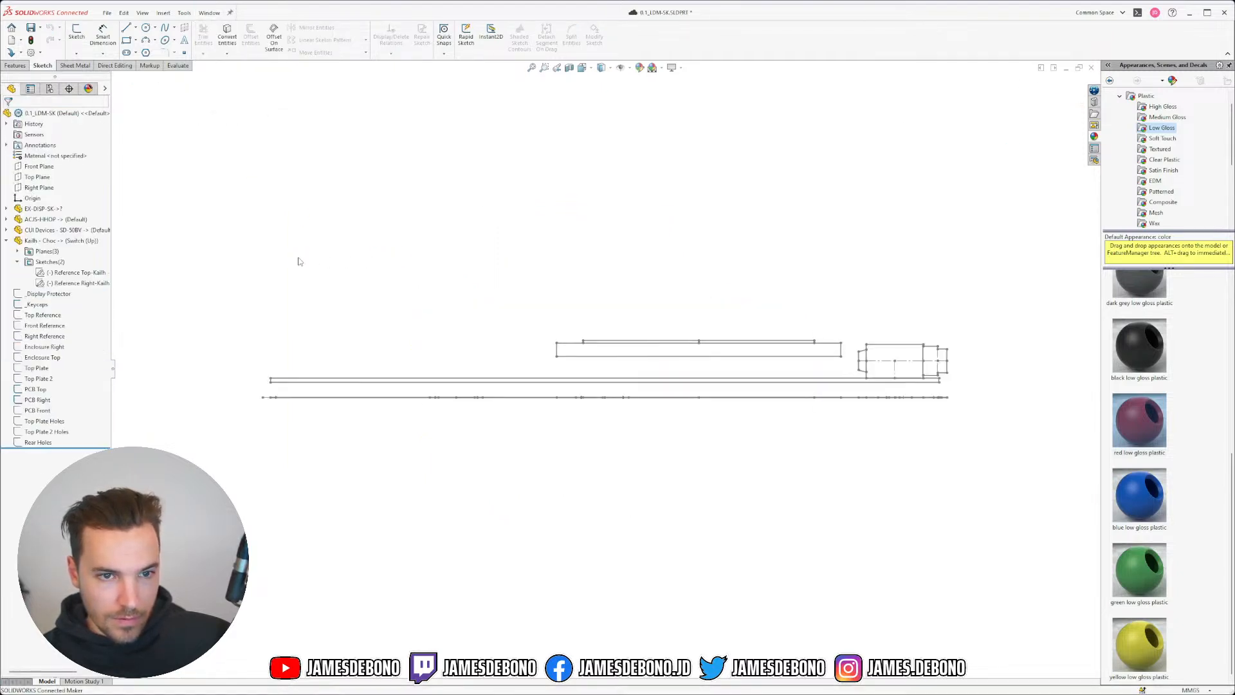
left_click(70, 283)
right_click(79, 284)
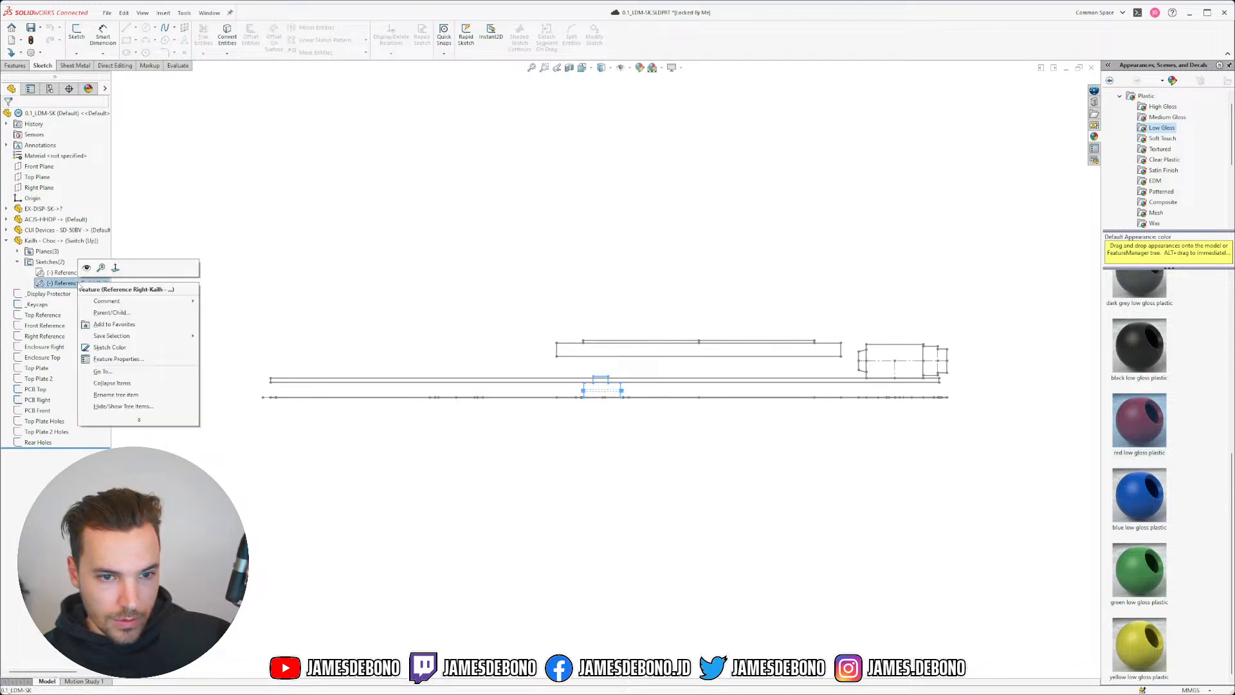
left_click(87, 268)
scroll(541, 433, "down", 4)
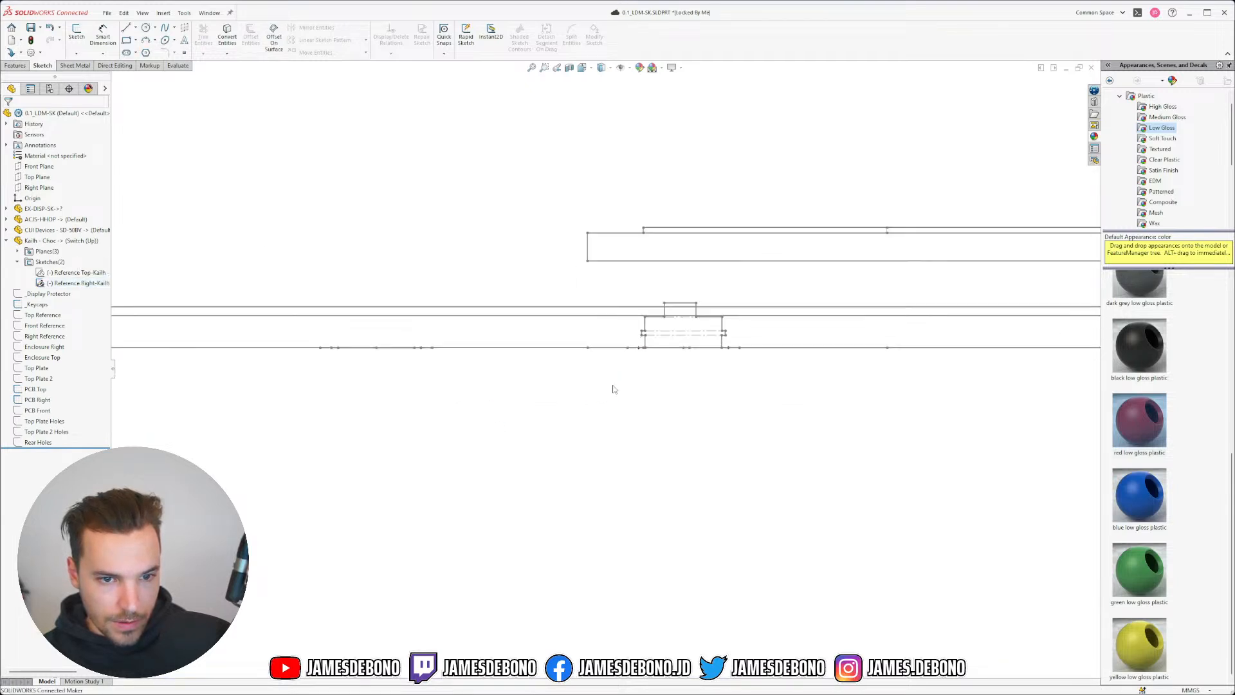
left_click(46, 388)
left_click(52, 374)
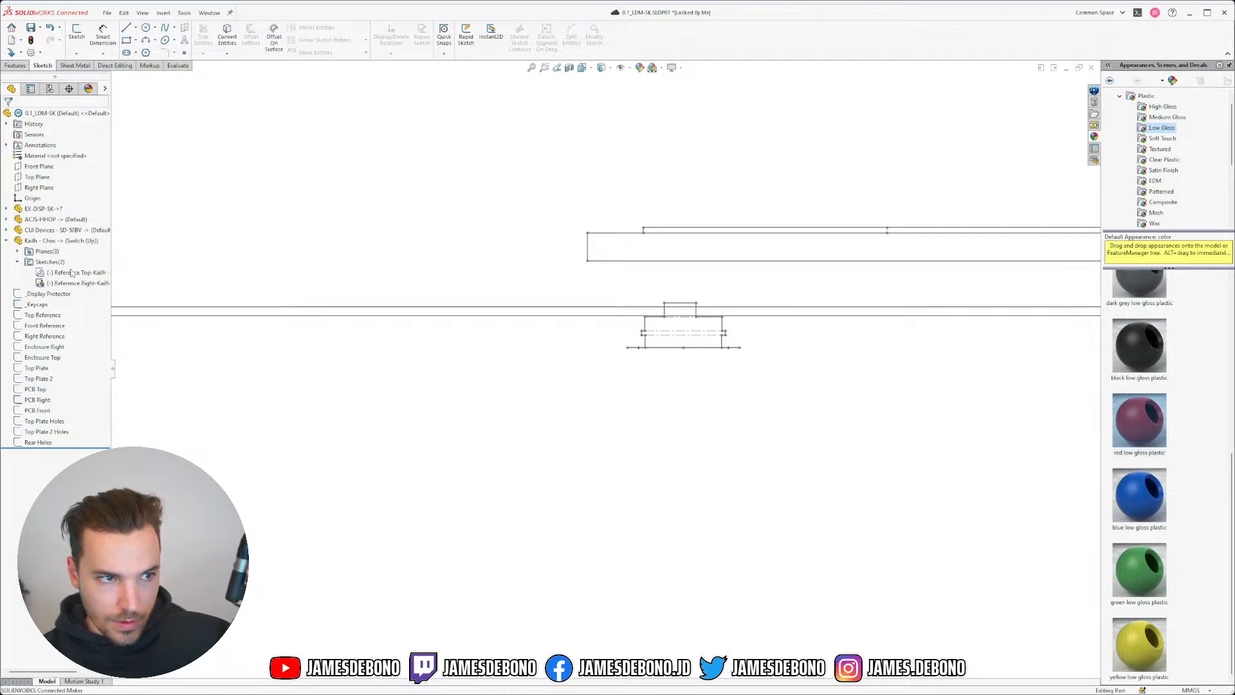
- Paste the copied switch outline into the PCB Right sketch and hide the _Keycaps sketch
left_click(38, 400)
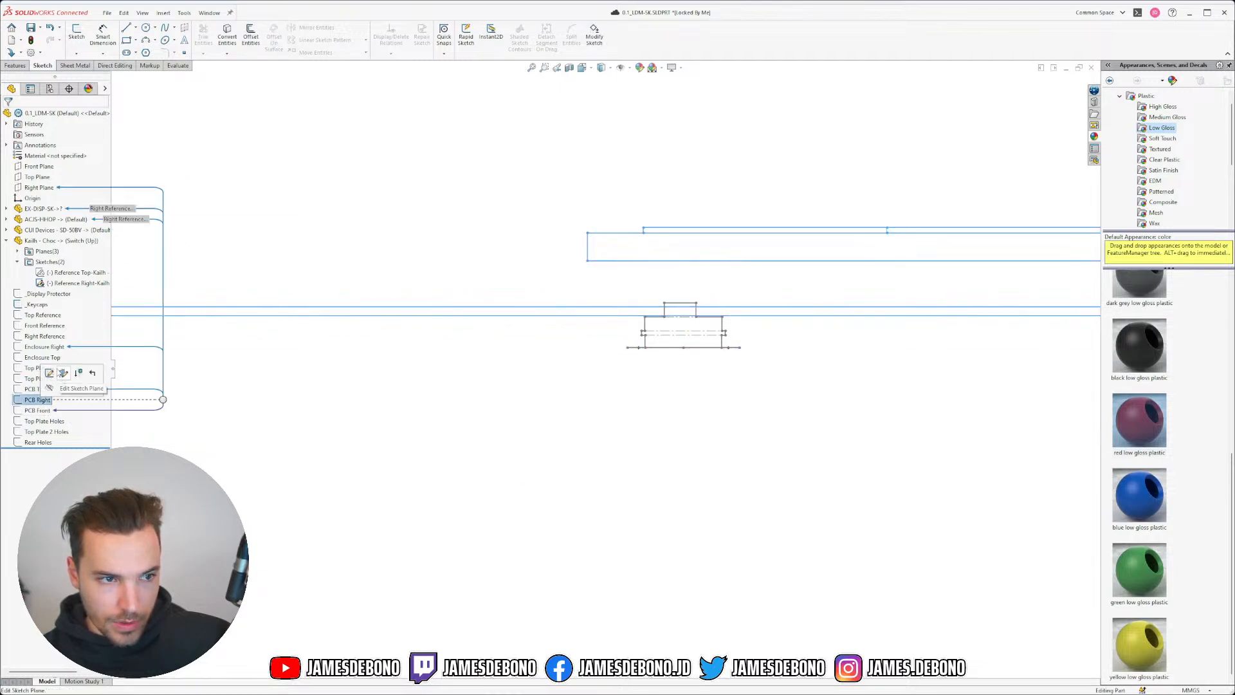
left_click(50, 373)
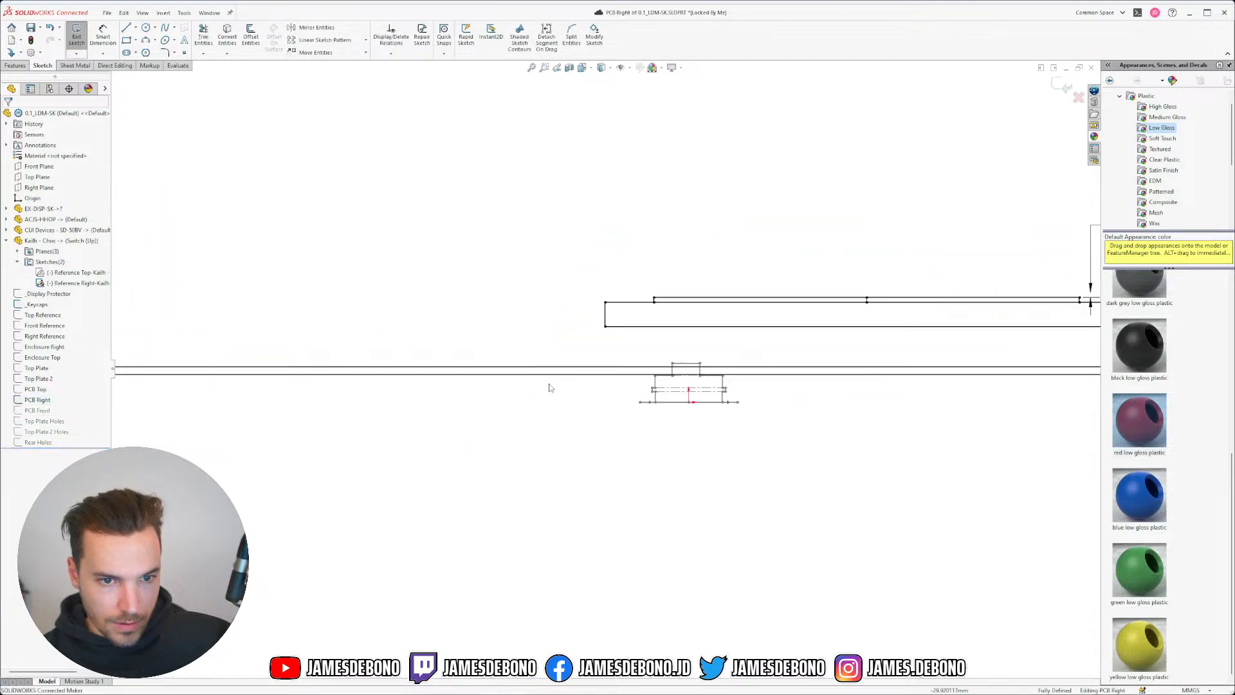
scroll(551, 388, "down", 2)
key("ctrl+v")
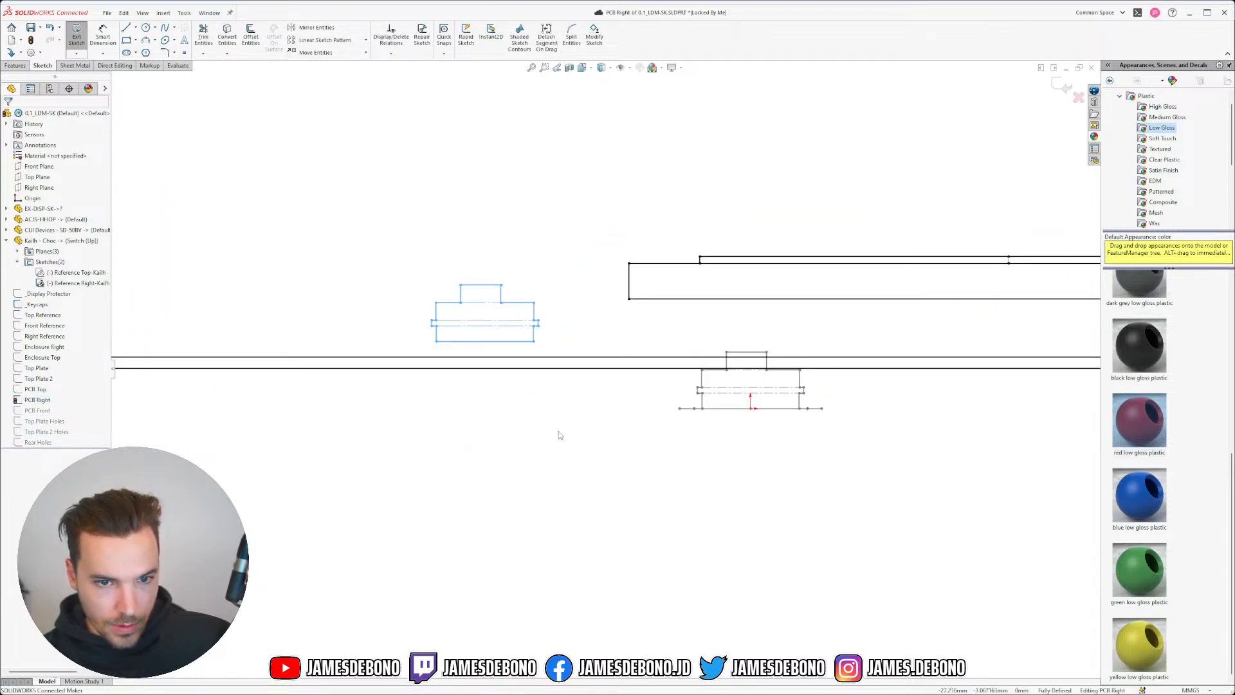
scroll(540, 393, "down", 2)
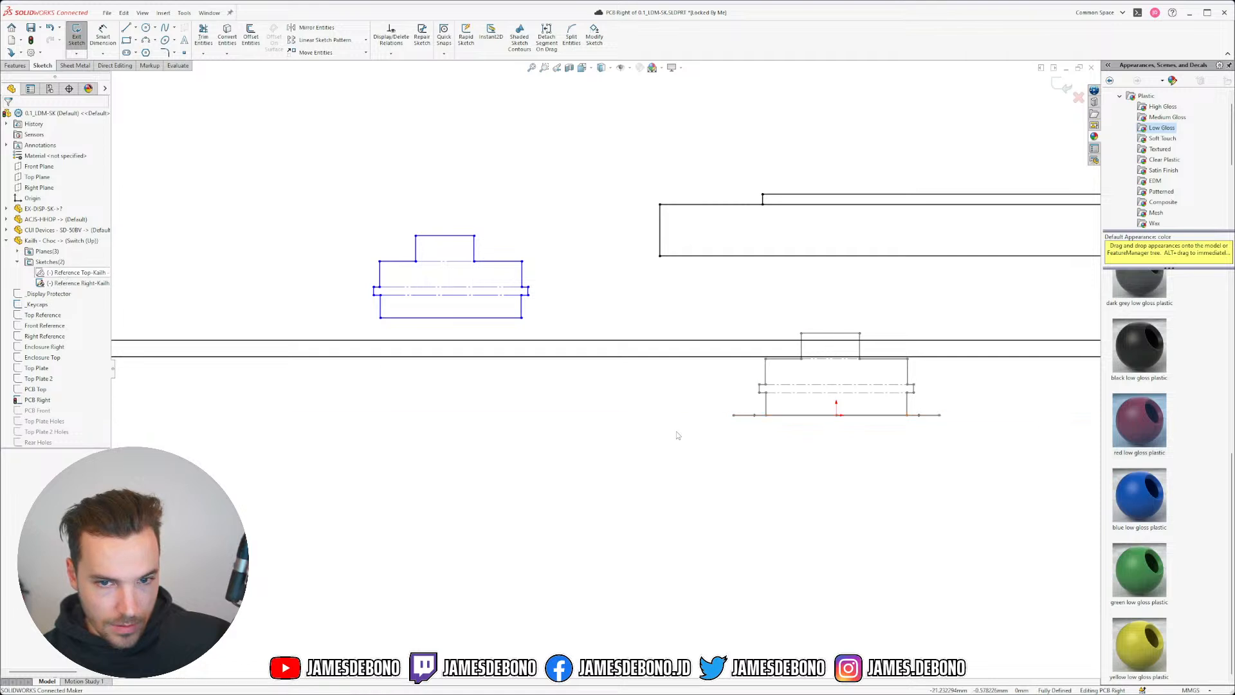
middle_click_drag(675, 433, 697, 470)
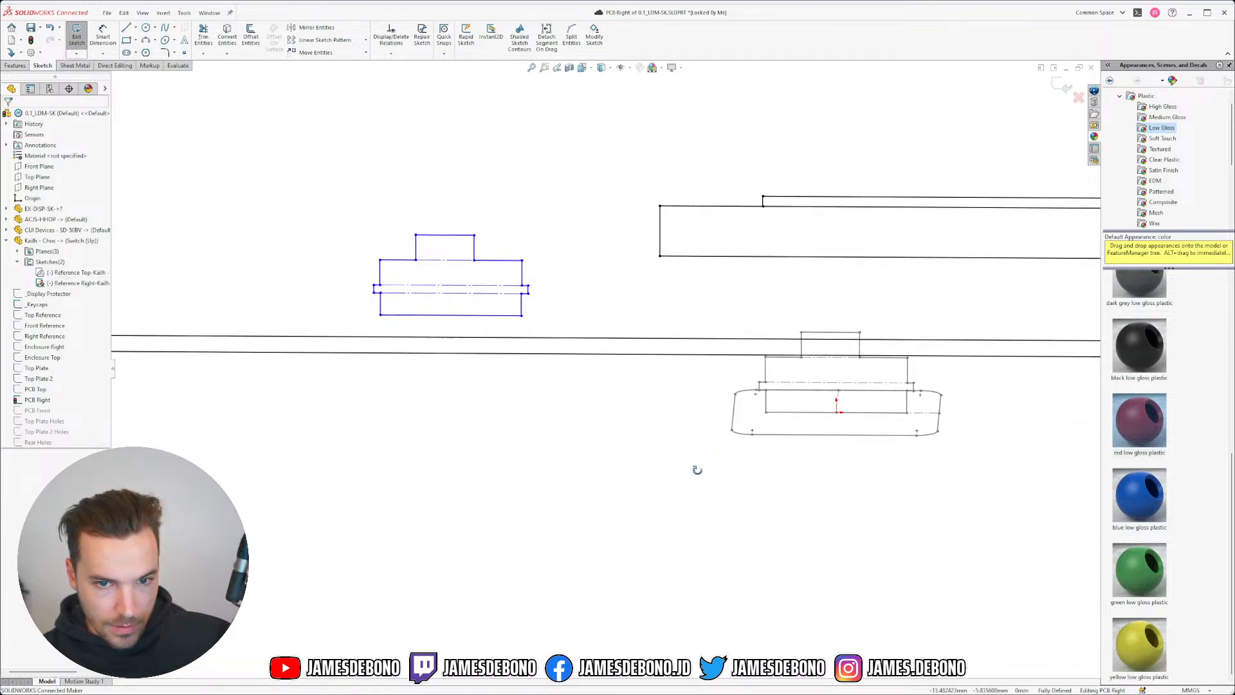
right_click(37, 304)
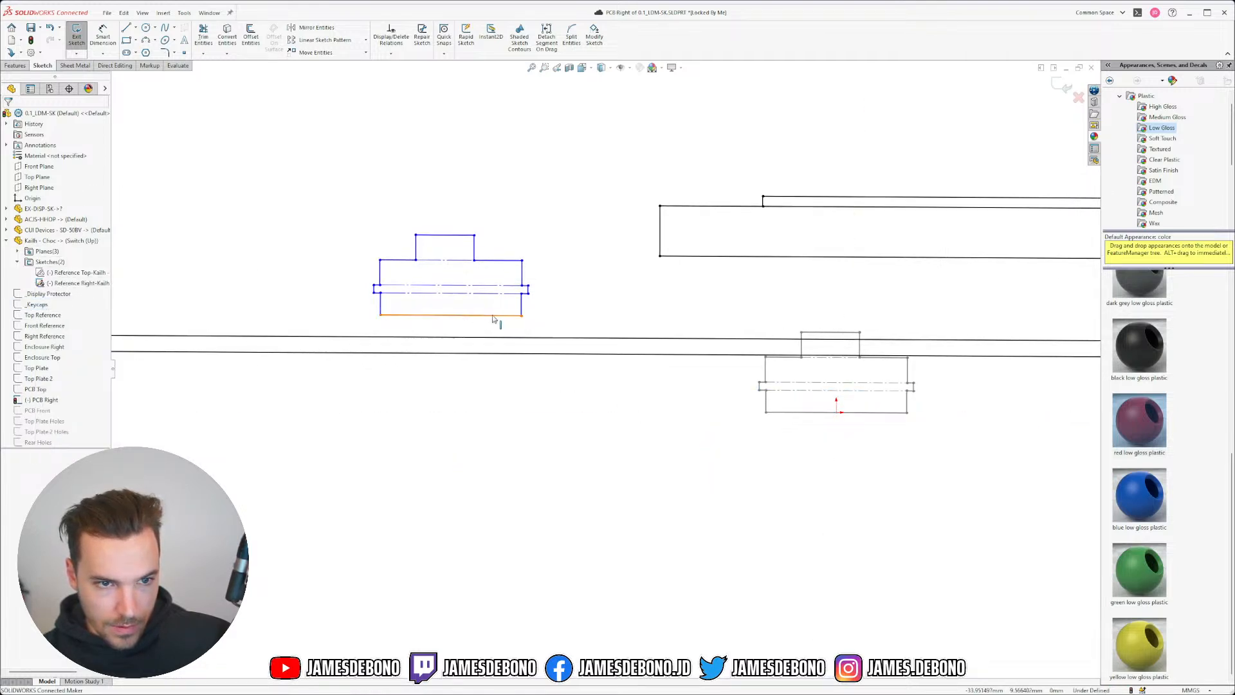
- Make the pasted outline's bottom line and lower-left vertical line equal to the matching lines of the Reference Right sketch
left_click(524, 328)
left_click(801, 412, "ctrl")
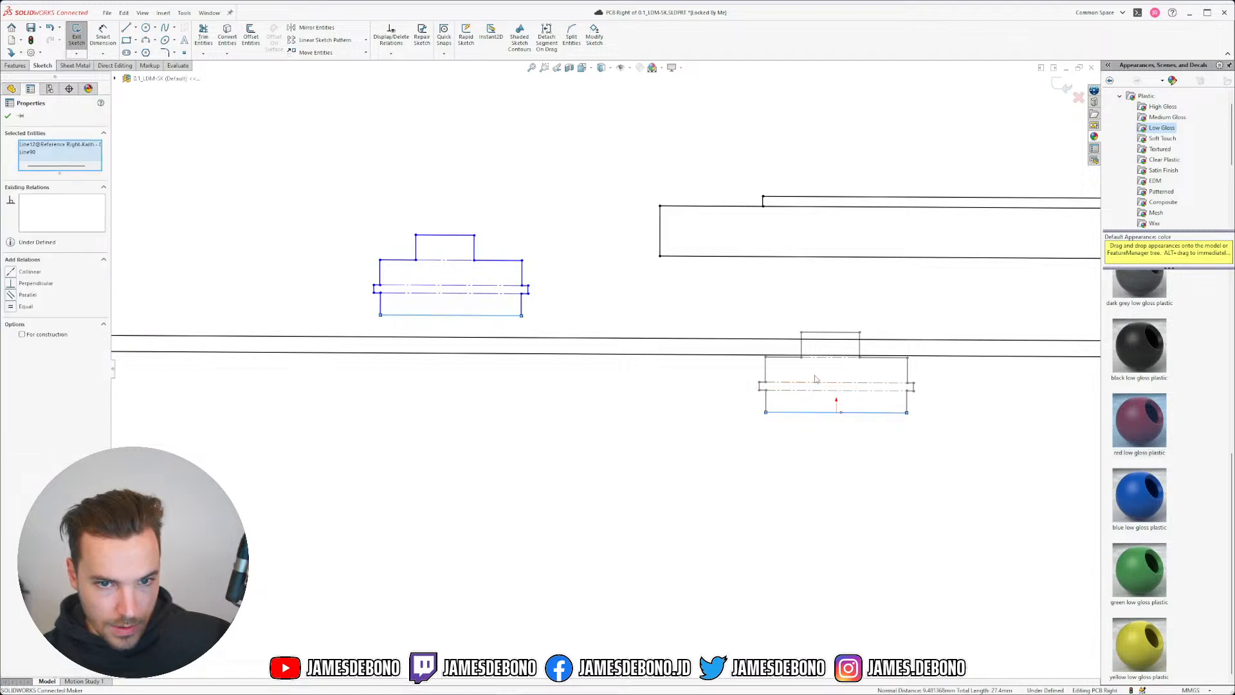
key("Escape")
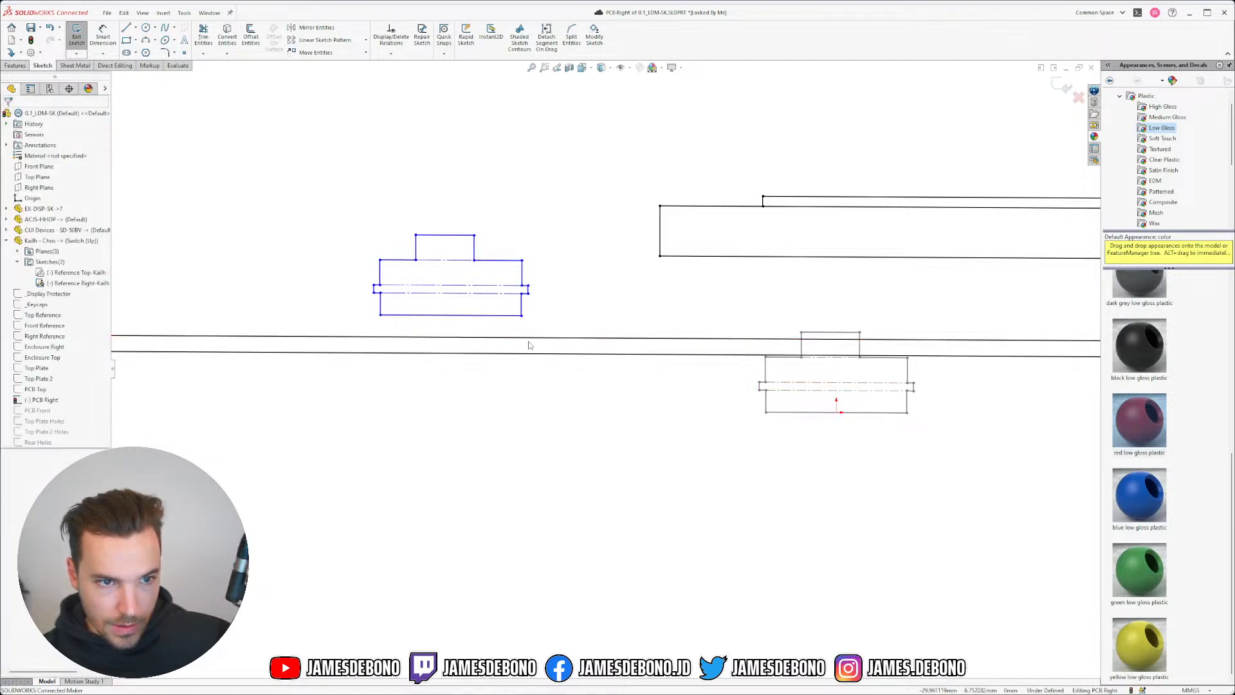
left_click(381, 312)
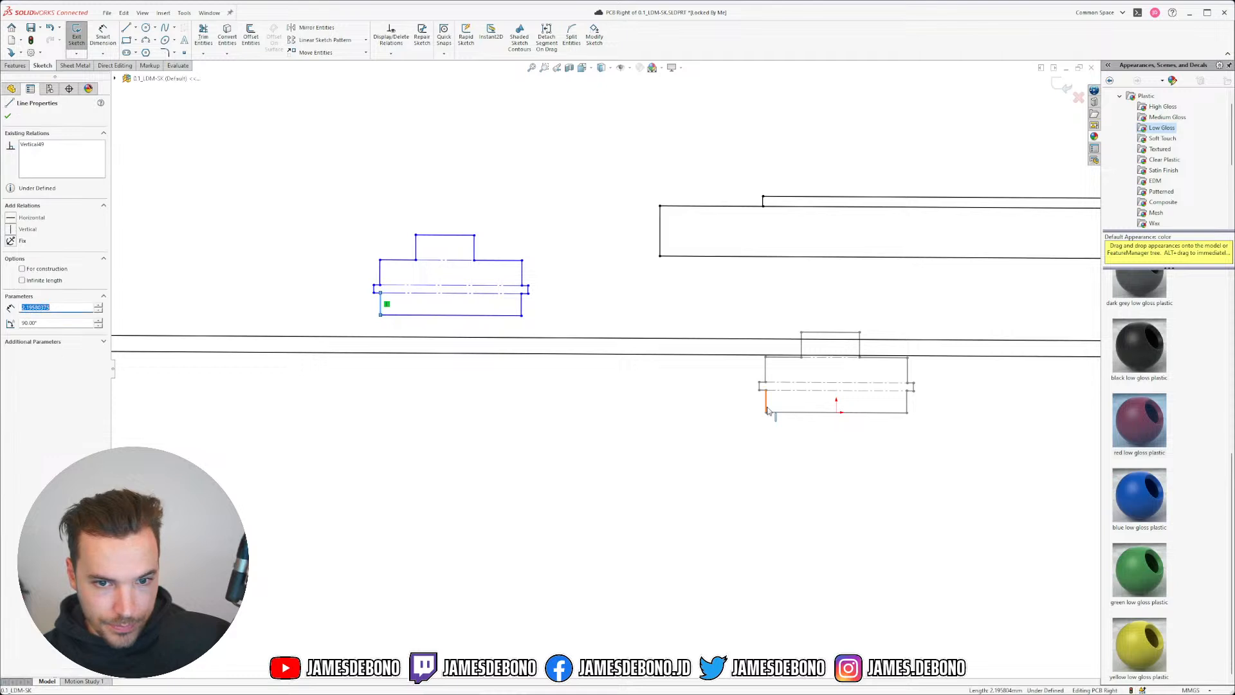
left_click(768, 410, "ctrl")
left_click(537, 403)
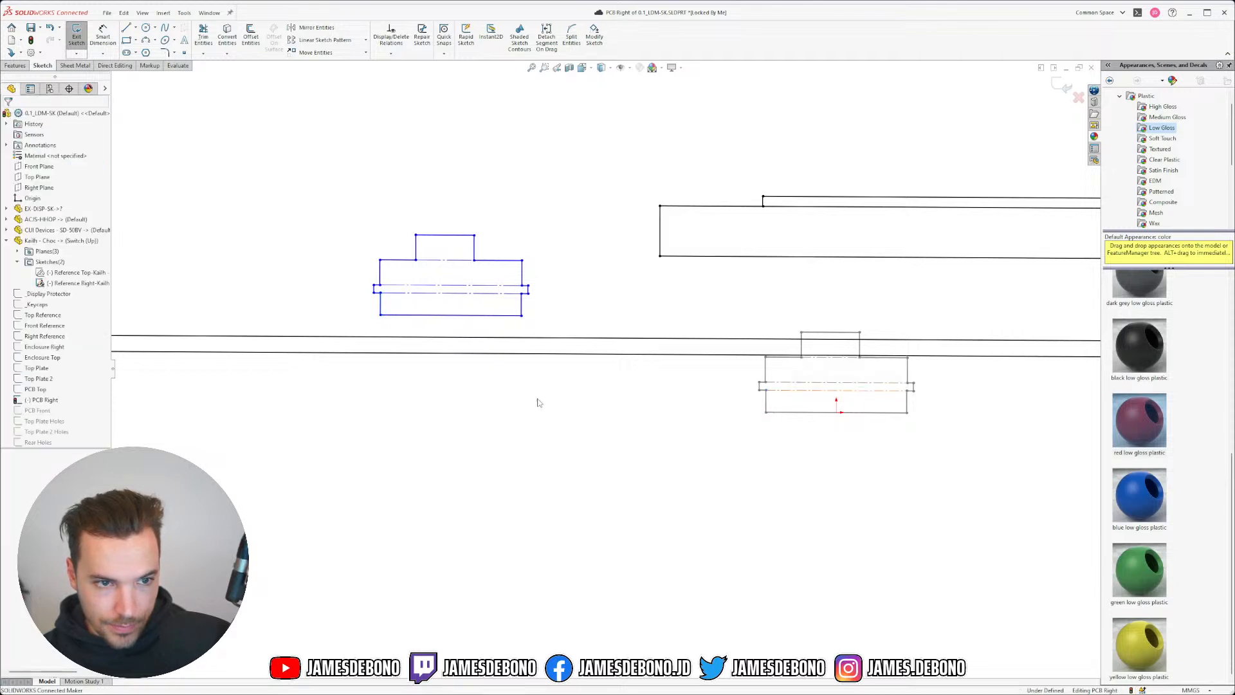
- Make the lower horizontal and the vertical line of the outline's left tab equal to their Reference Right counterparts
scroll(479, 375, "down", 3)
left_click(304, 231)
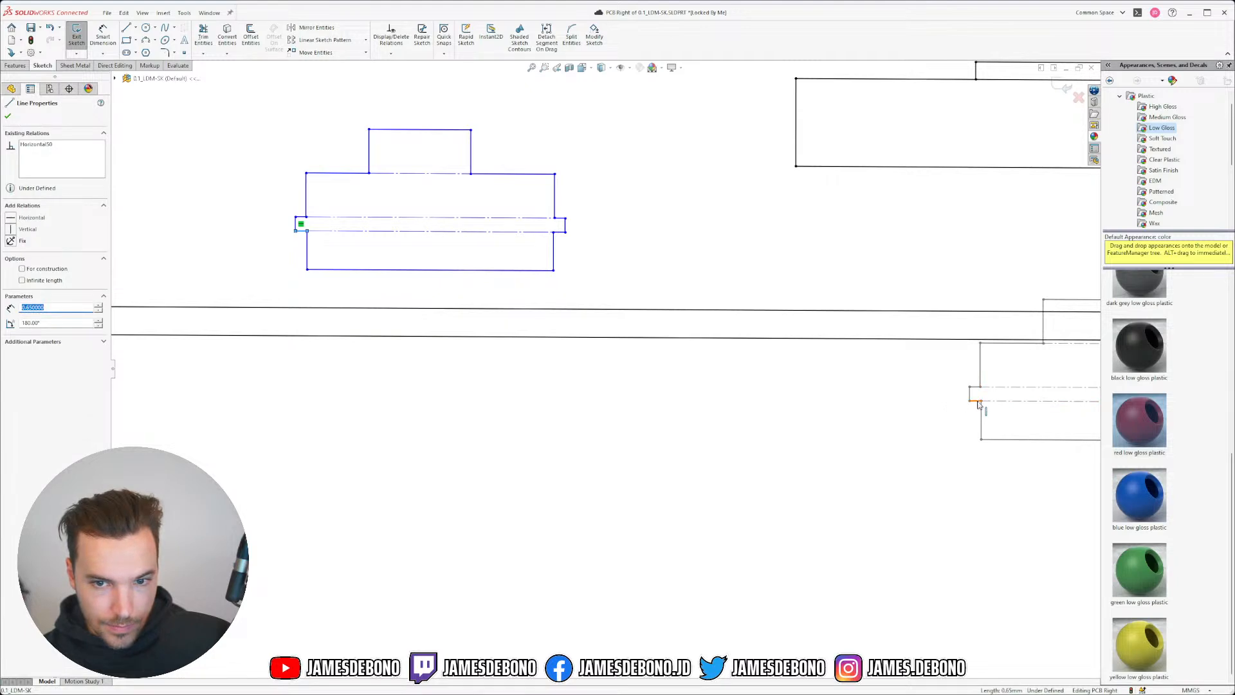
left_click(977, 401, "ctrl")
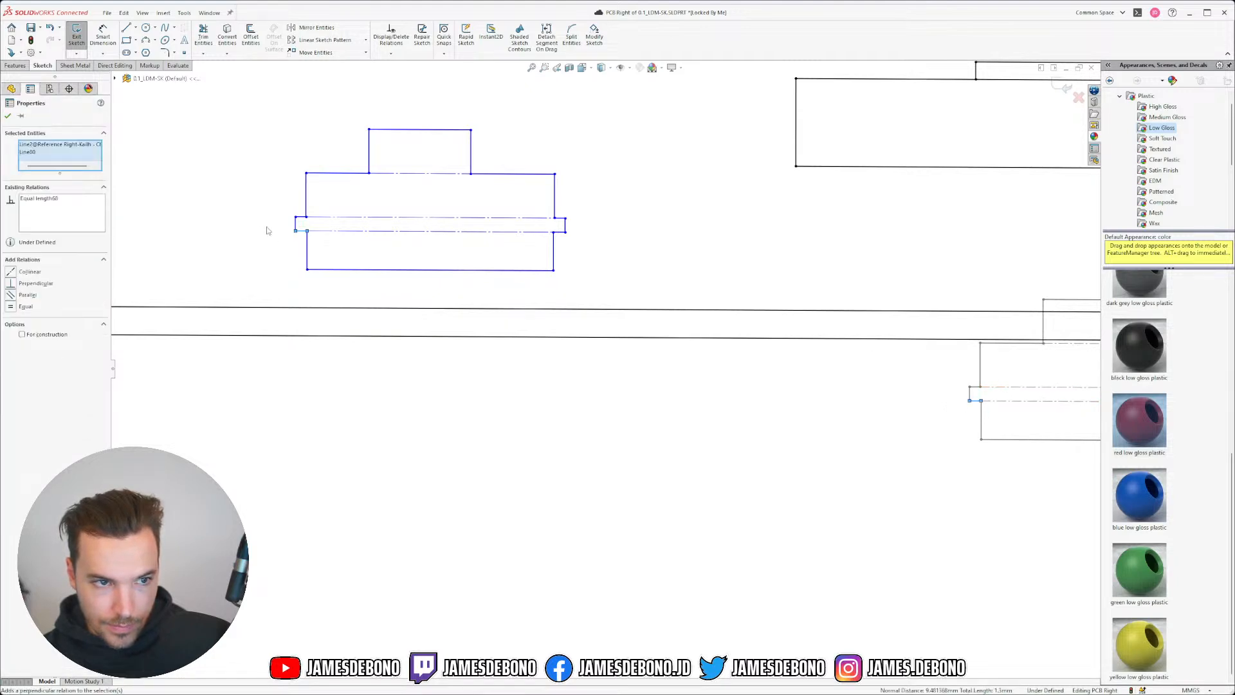
left_click(297, 225)
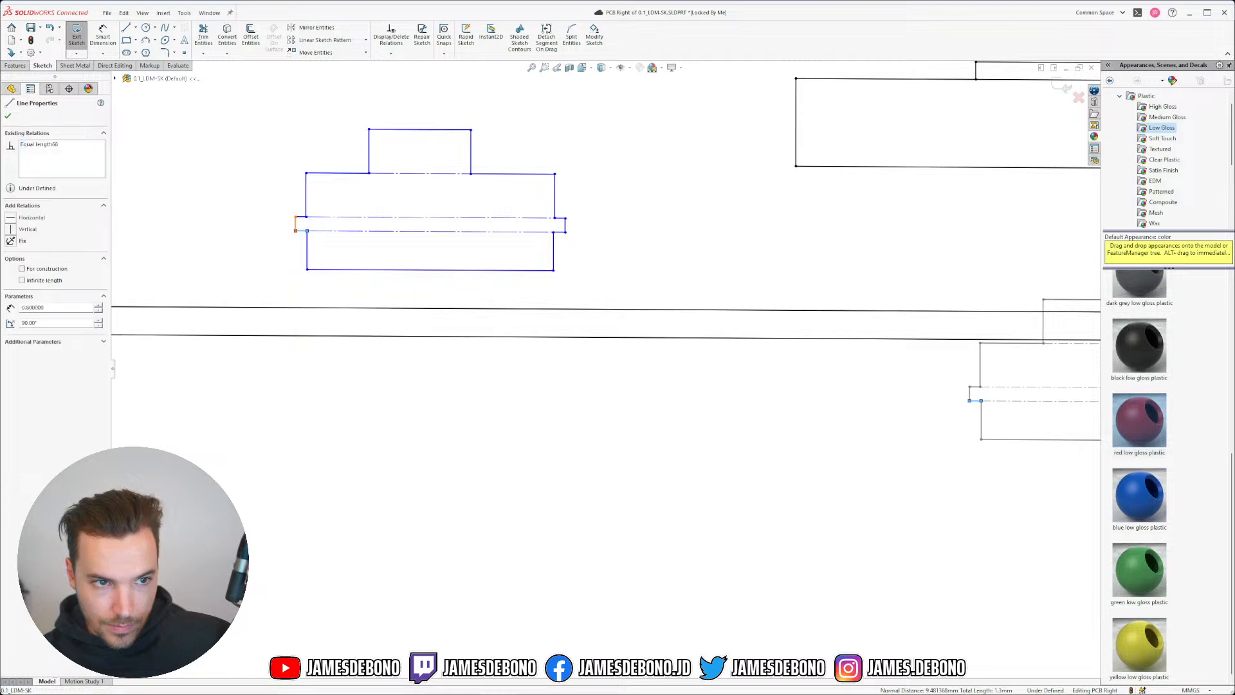
left_click(970, 394, "ctrl")
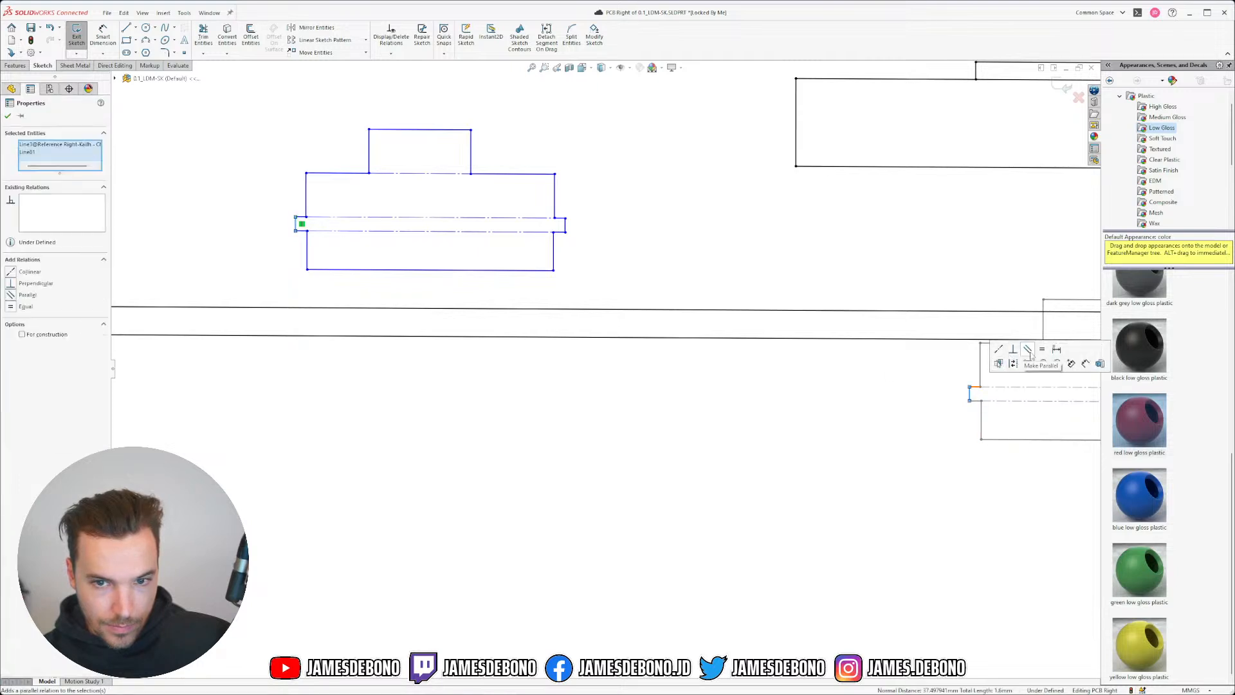
left_click(605, 429)
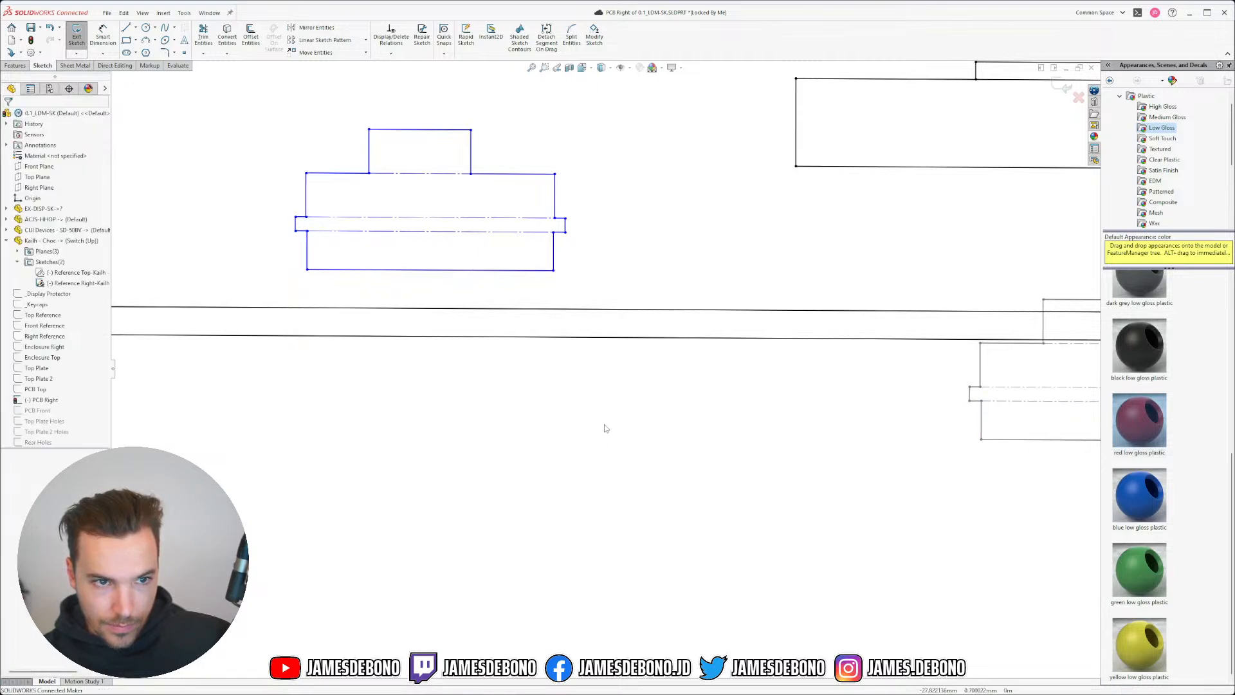
- Select all lines of the pasted switch outline in PCB Right without including the long PCB lines
scroll(753, 410, "up", 6)
scroll(504, 361, "down", 2)
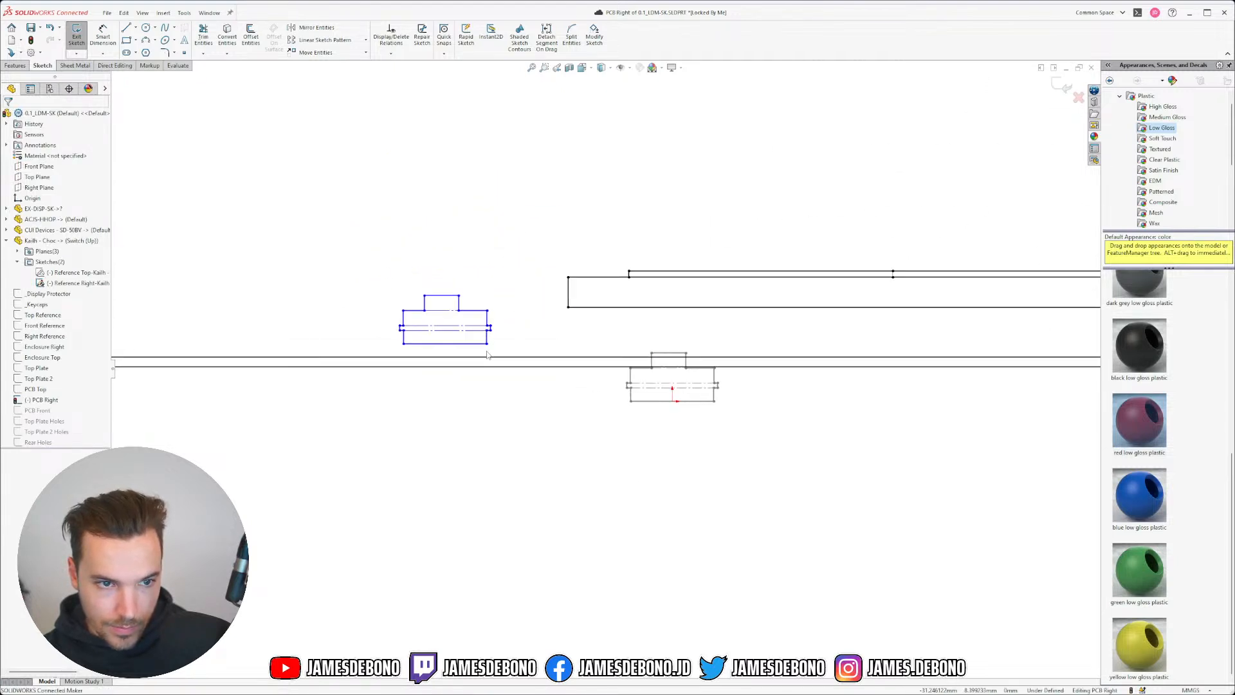
left_click_drag(382, 303, 515, 360)
scroll(556, 389, "down", 3)
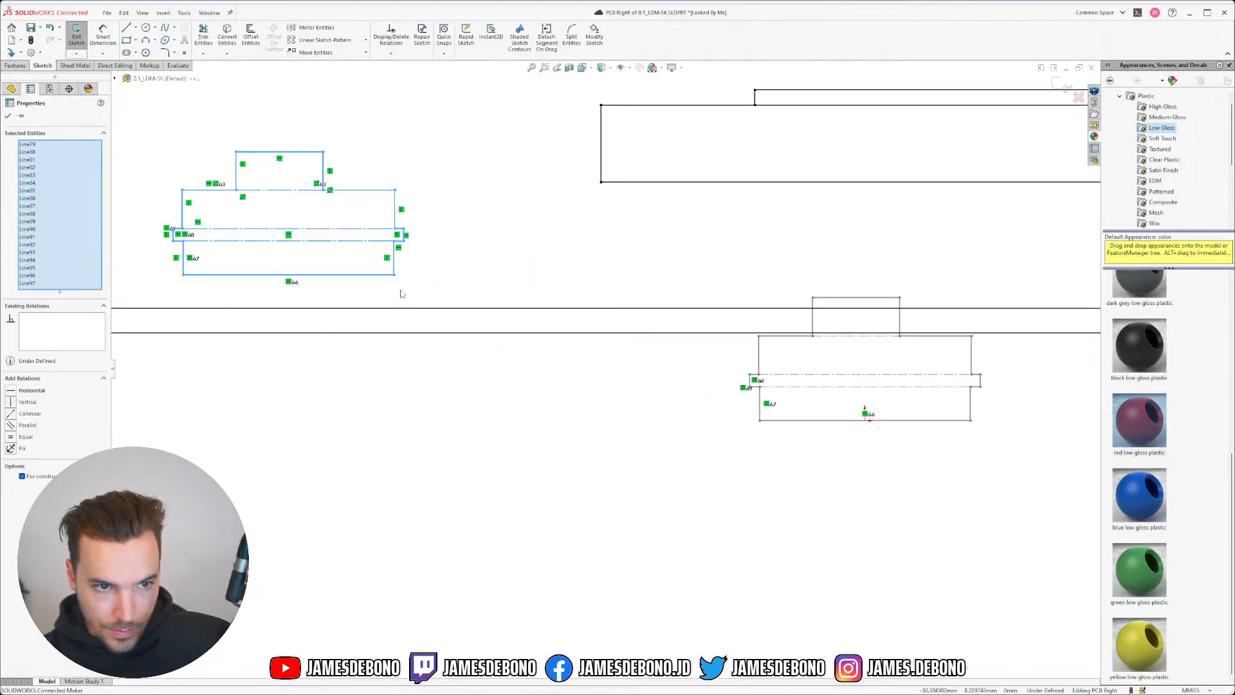
mouse_move(394, 275)
left_mouse_down()
mouse_move(468, 355)
mouse_move(533, 388)
mouse_move(220, 156)
mouse_move(160, 136)
left_mouse_up()
key("ctrl+z")
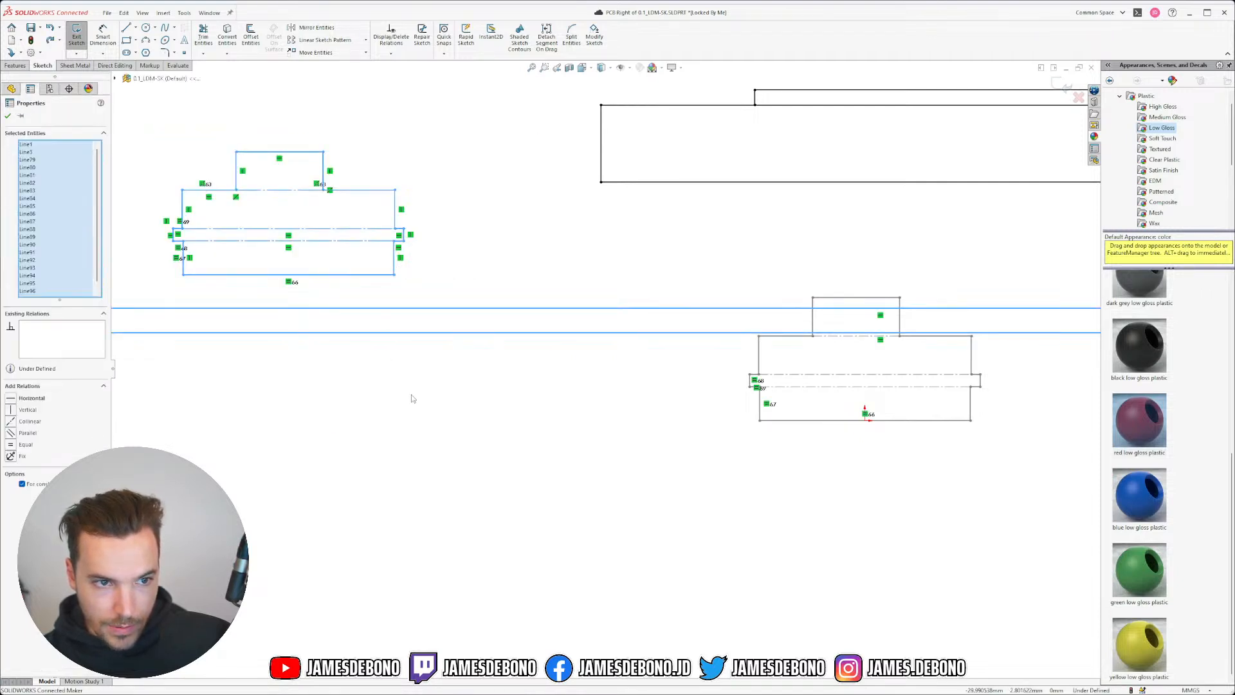
left_click(413, 294)
left_click_drag(444, 293, 143, 128)
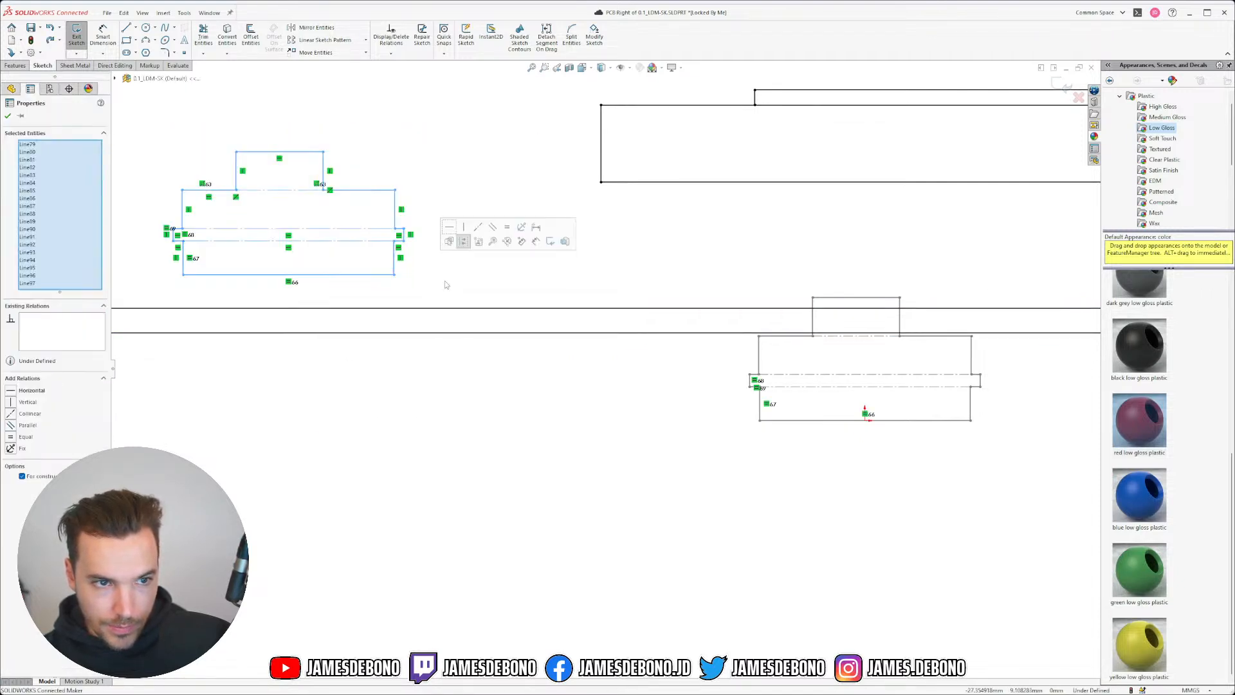
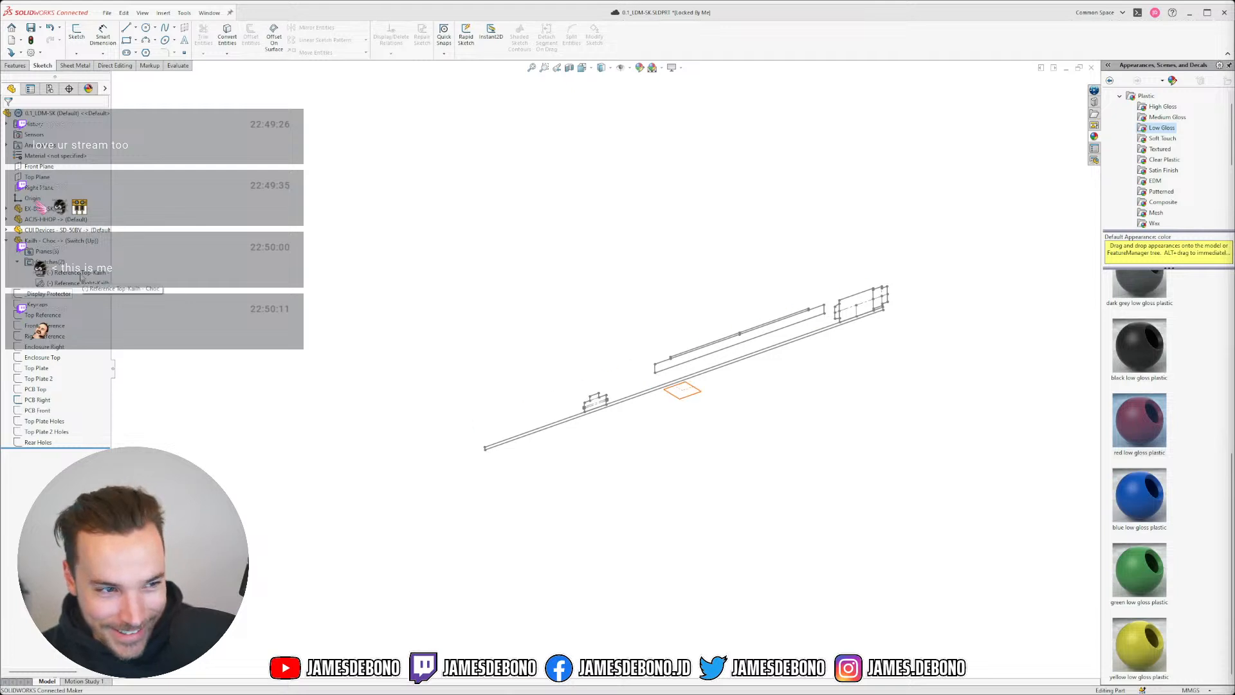
- Open the PCB Right sketch for editing and show the Enclosure Right sketch as reference
left_click(39, 400)
left_click(49, 370)
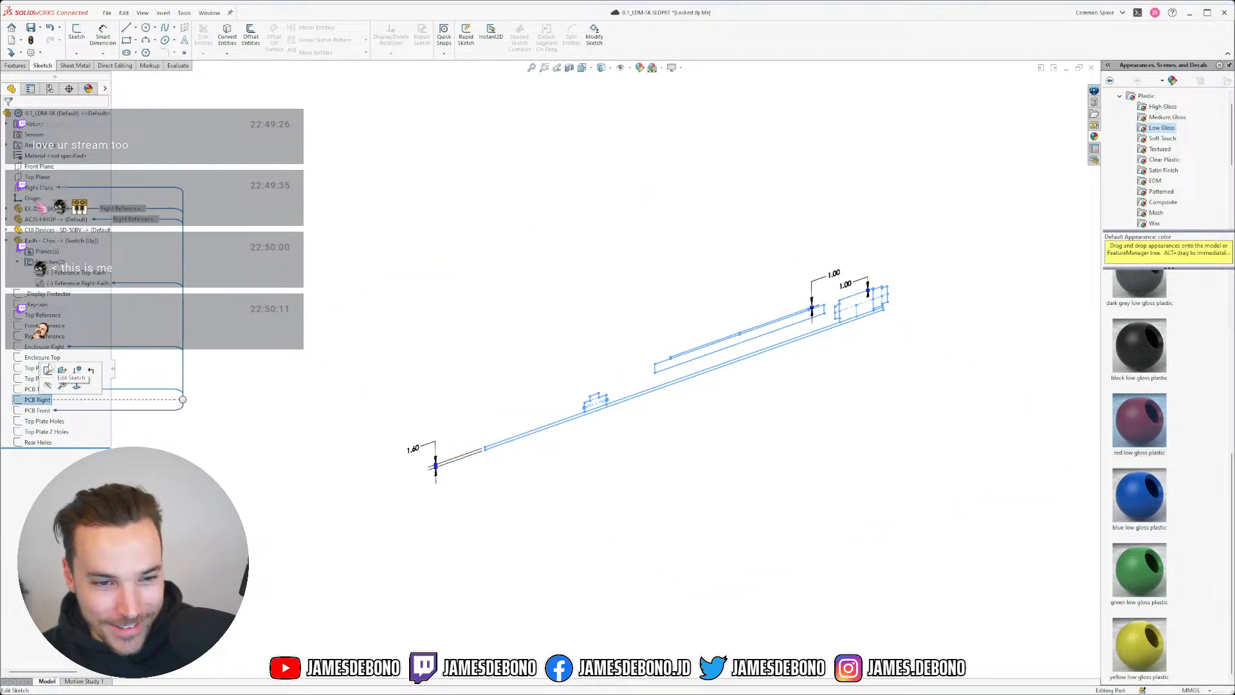
scroll(395, 365, "down", 5)
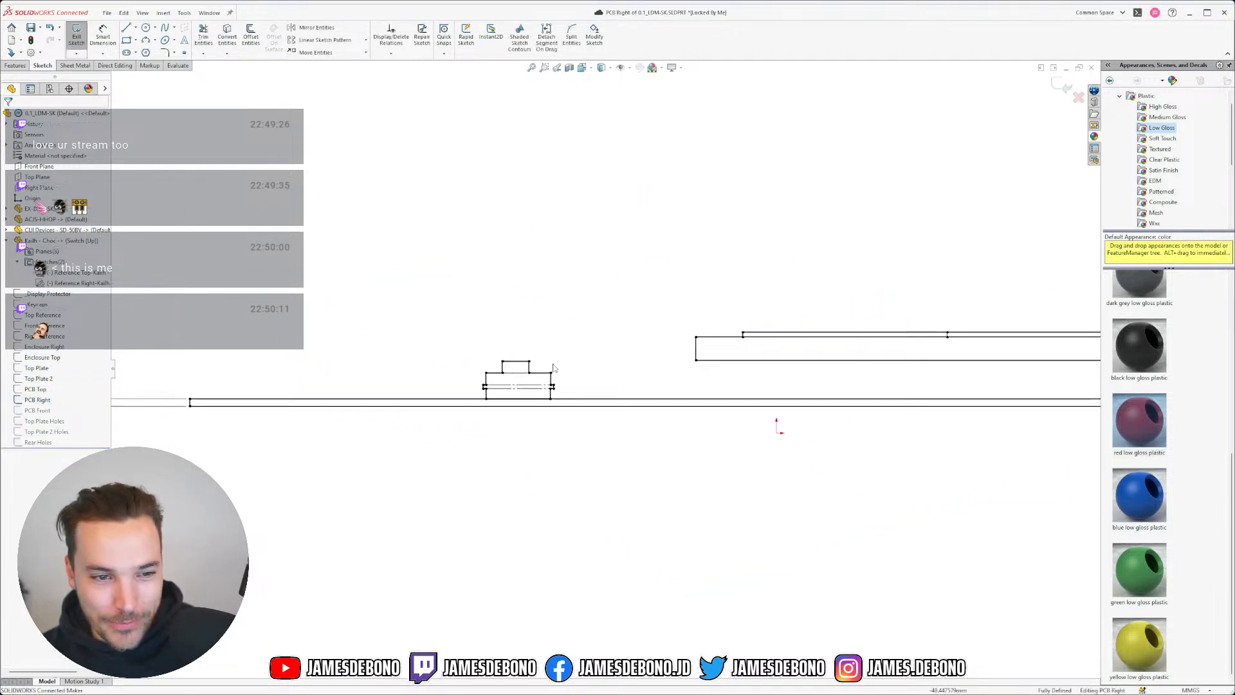
left_click(51, 348)
left_click(63, 333)
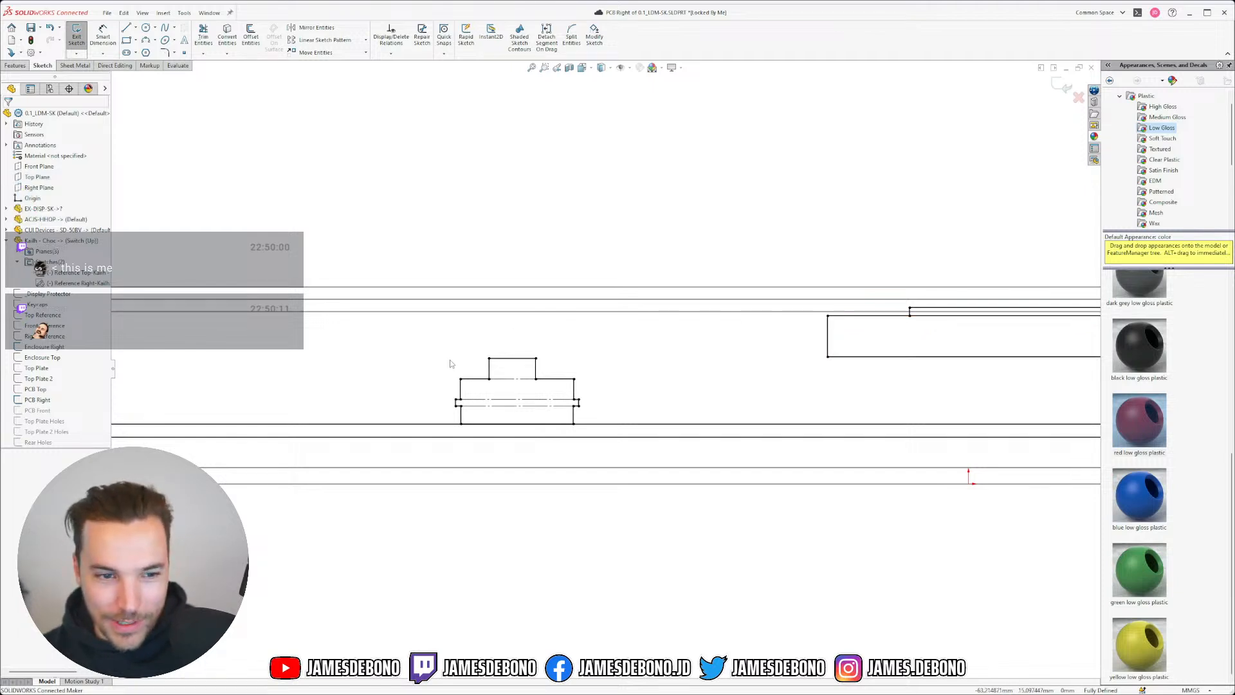
- Sketch the keycap's outer profile above the switch from two vertical sides, a horizontal top and a short inward line closing the right wall's foot
left_click(126, 29)
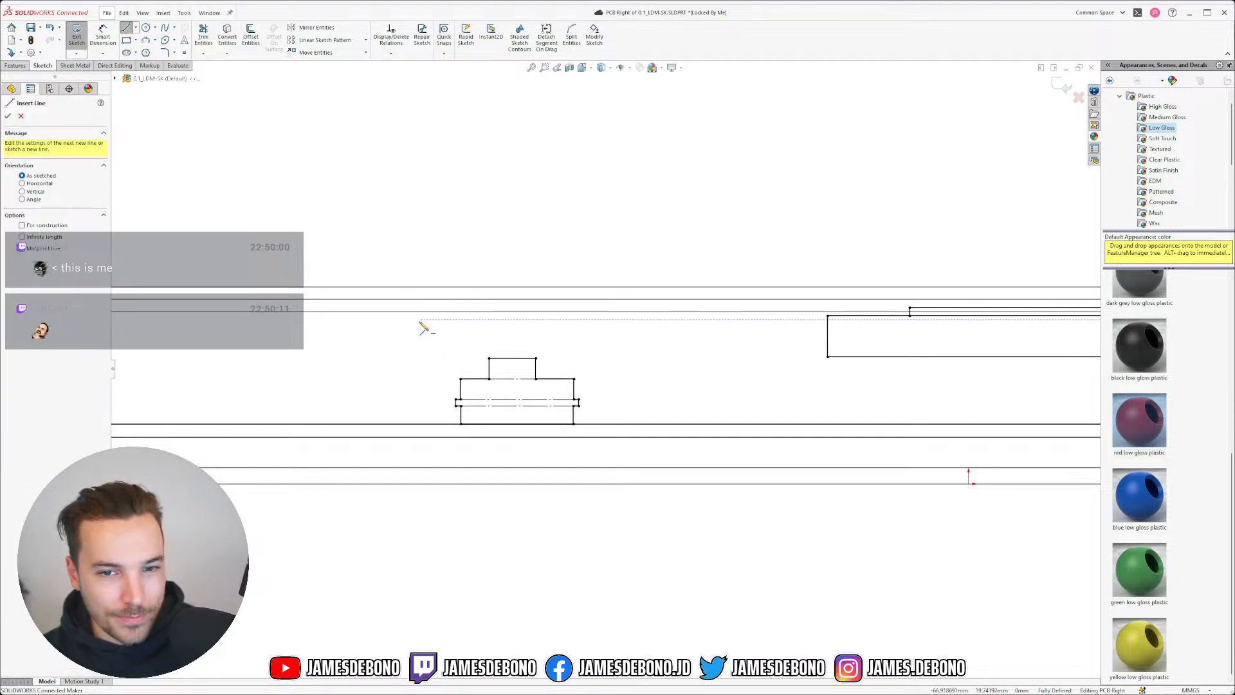
left_click(419, 318)
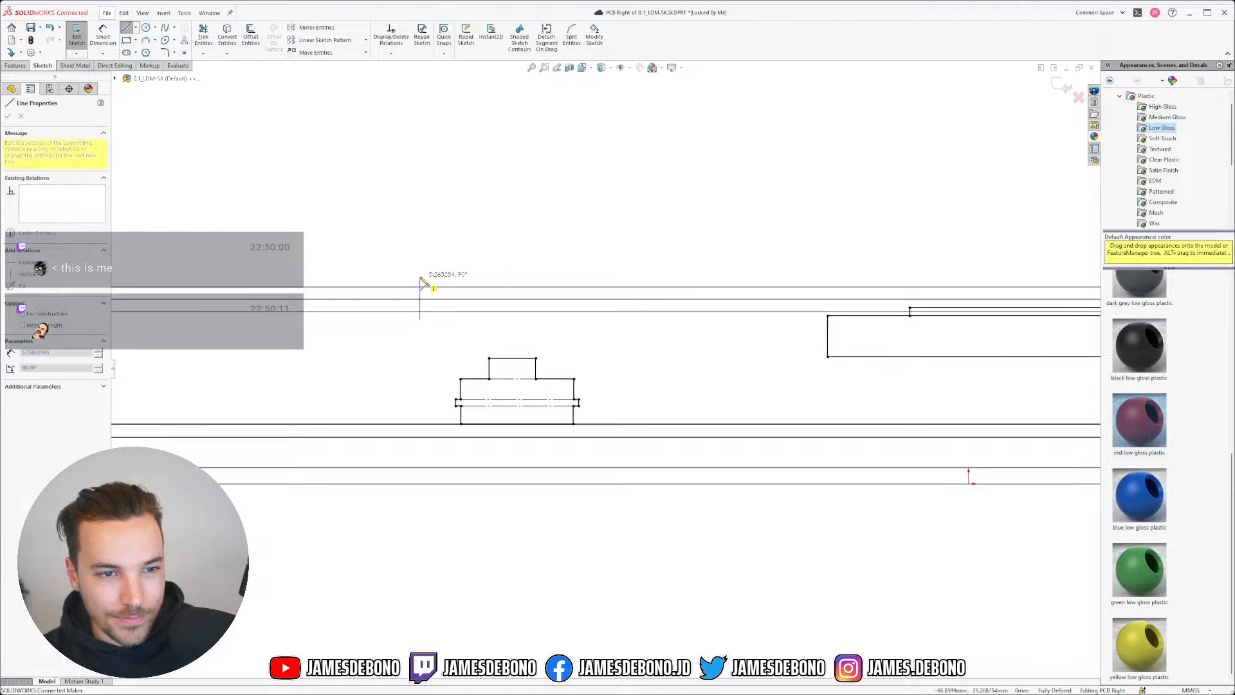
left_click(419, 274)
left_click(595, 274)
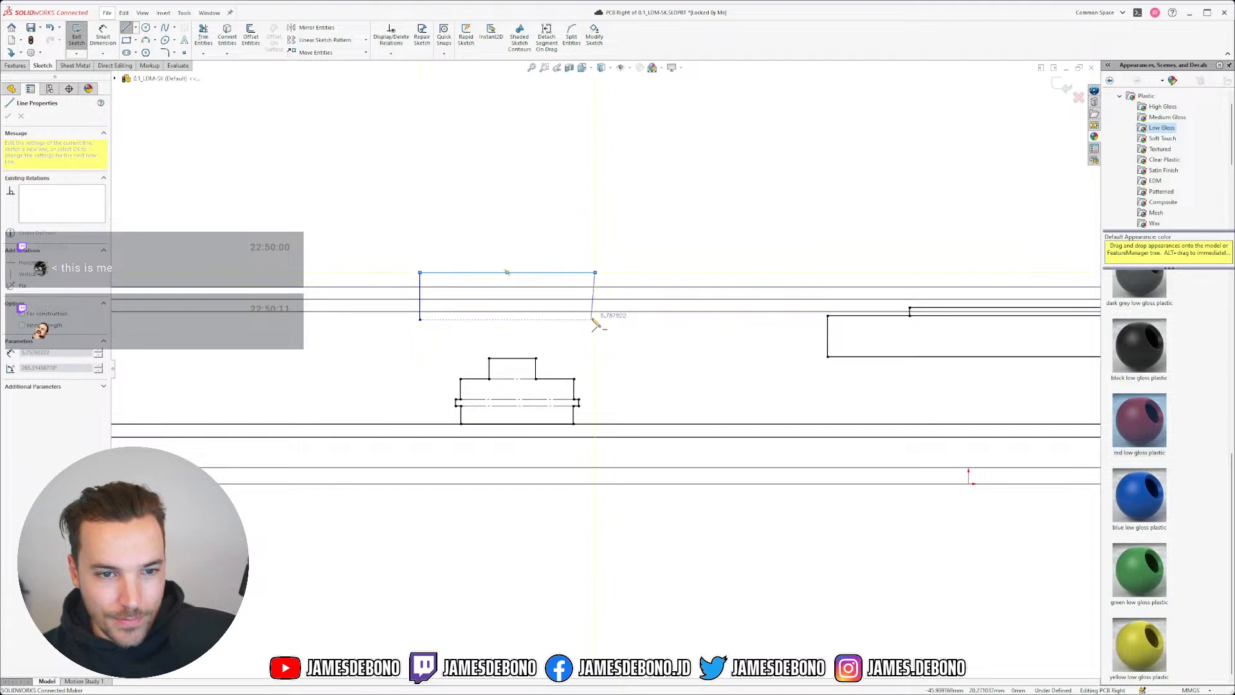
left_click(595, 320)
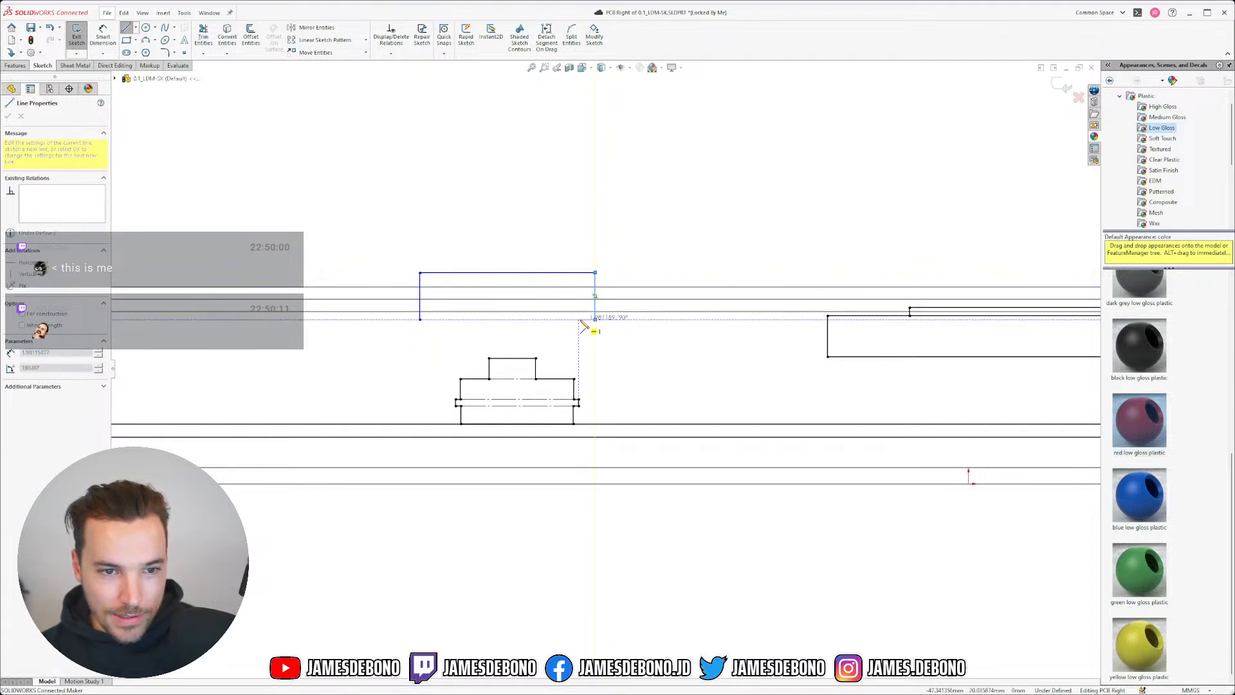
left_click(582, 320)
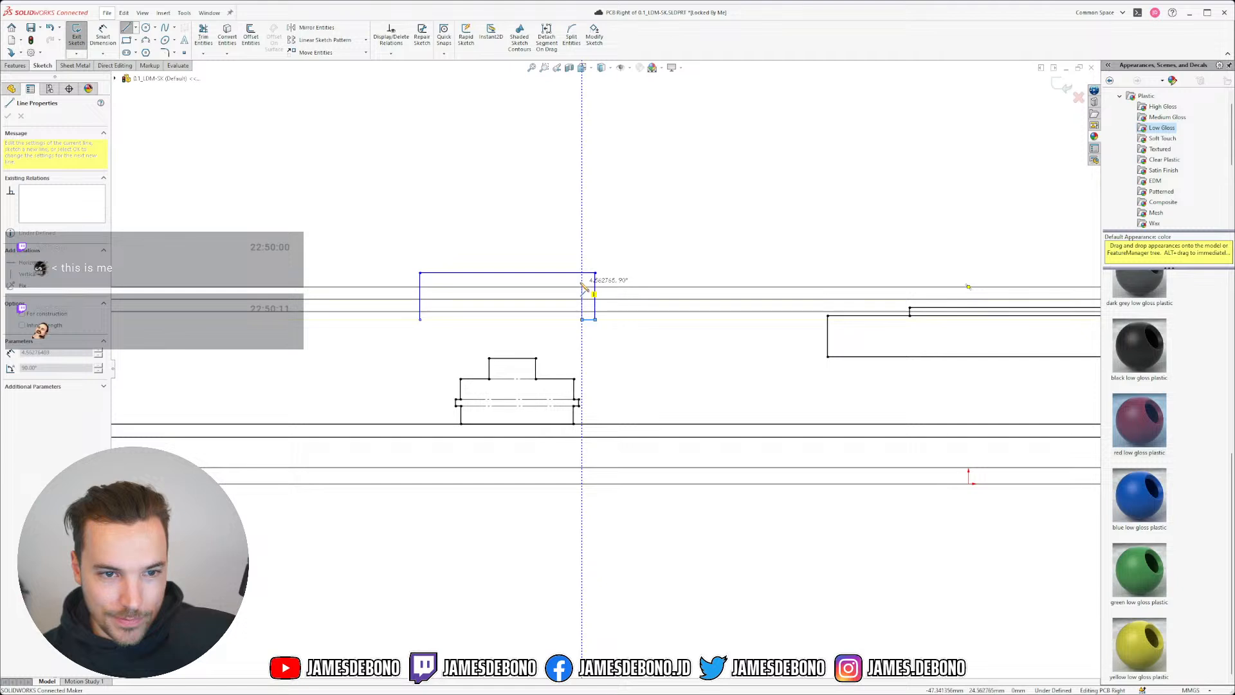
key("Escape")
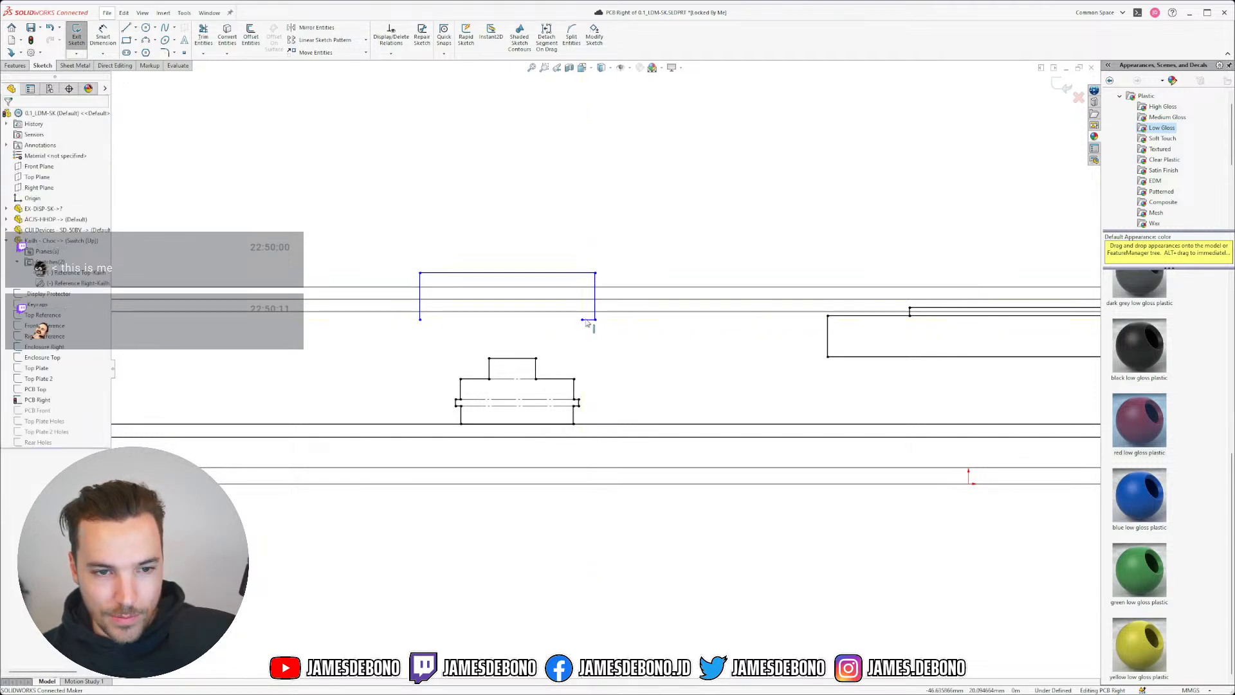
mouse_move(582, 319)
left_mouse_down()
mouse_move(472, 322)
mouse_move(584, 329)
left_mouse_up()
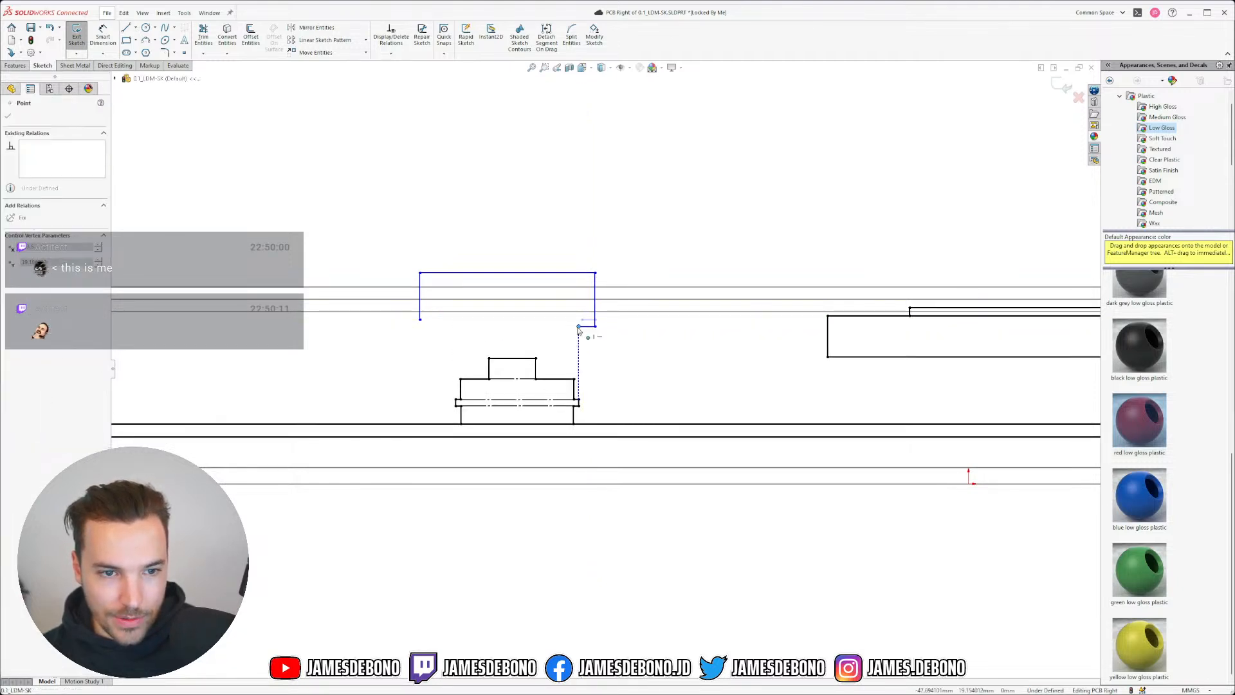
key("Escape")
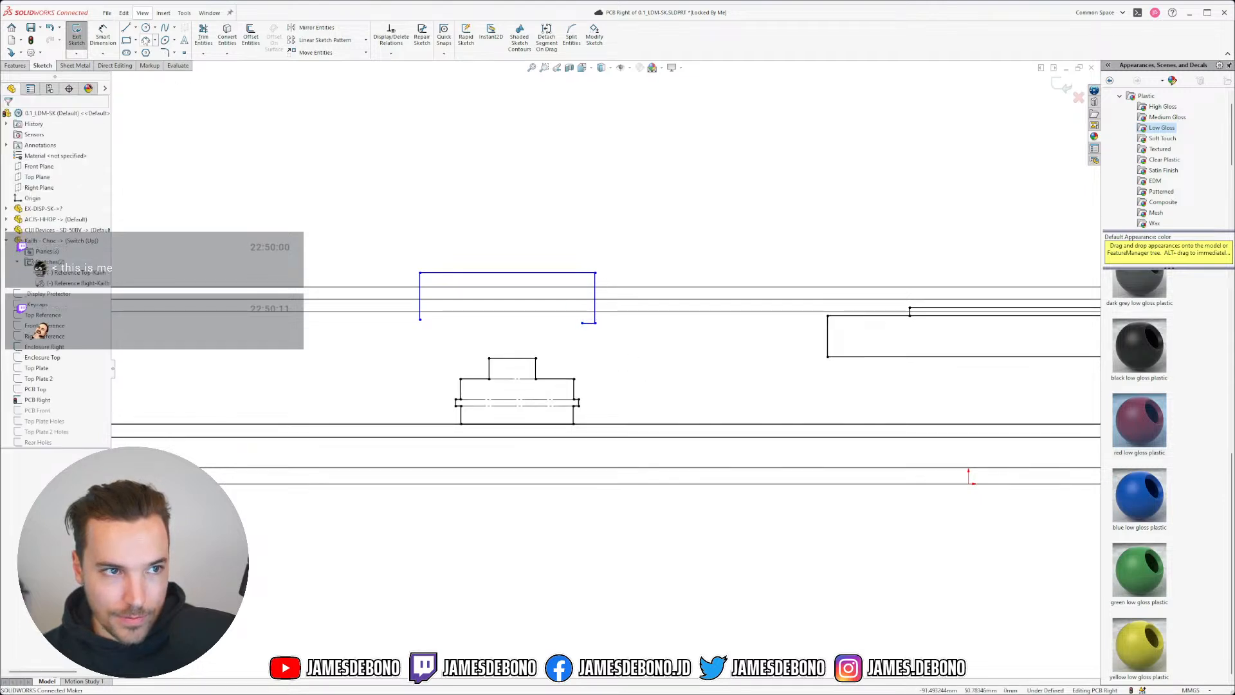
- Complete the keycap profile with inner vertical and horizontal lines parallel to the outer shell, closing the left wall's foot
left_click(126, 29)
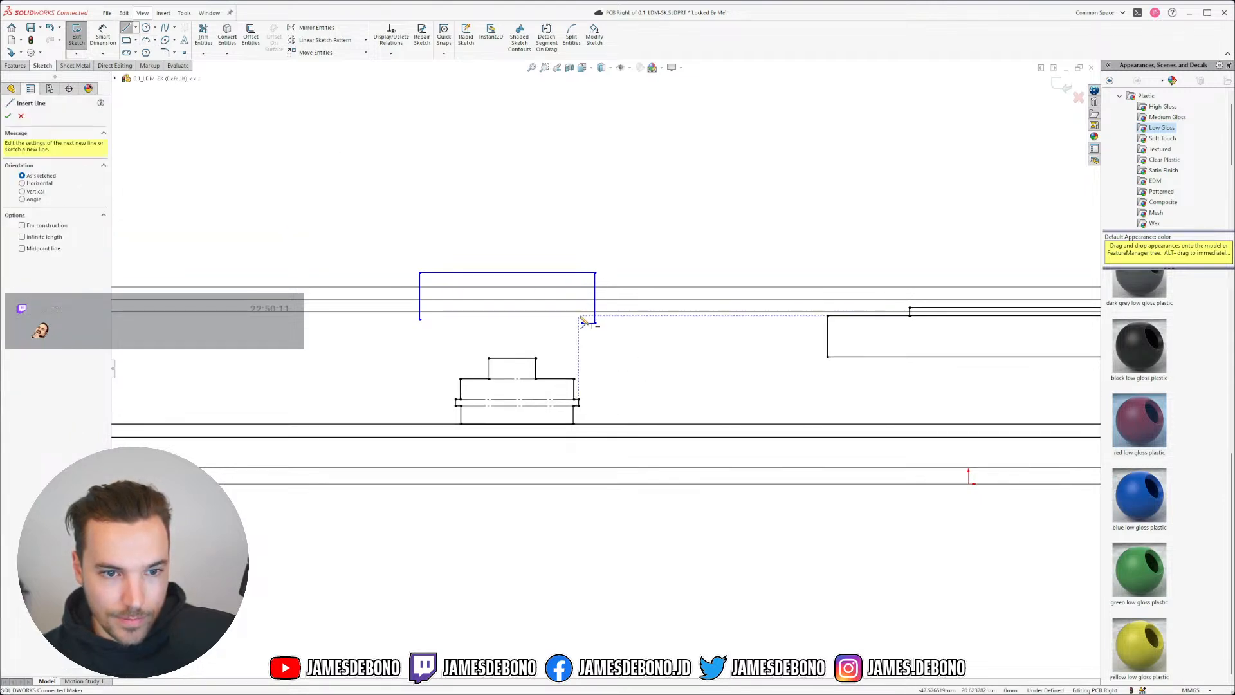
left_click(582, 322)
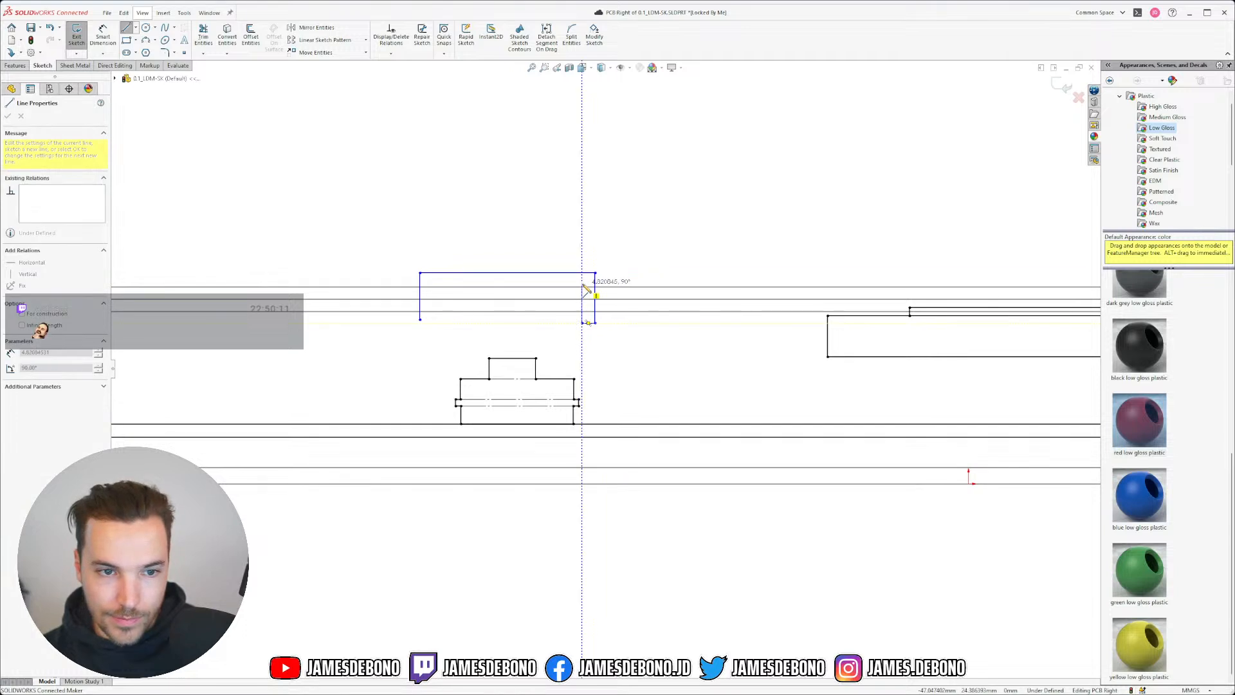
left_click(582, 283)
left_click(431, 283)
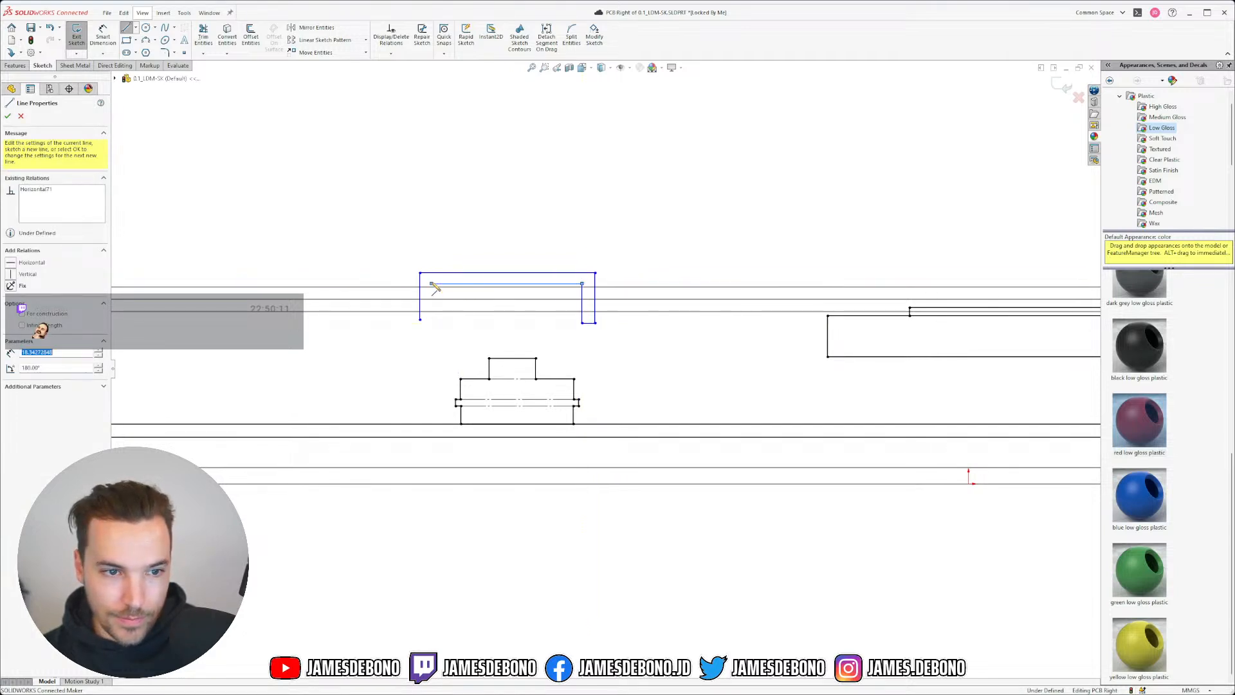
left_click(430, 319)
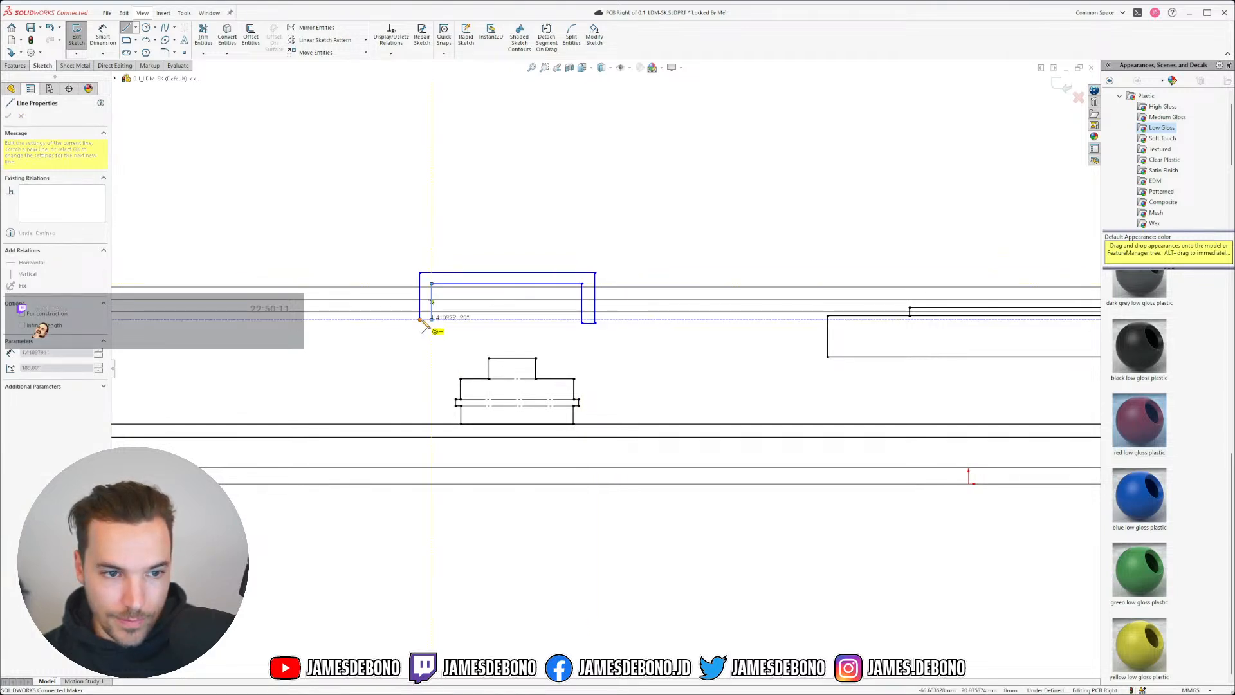
left_click(420, 319)
scroll(466, 321, "down", 3)
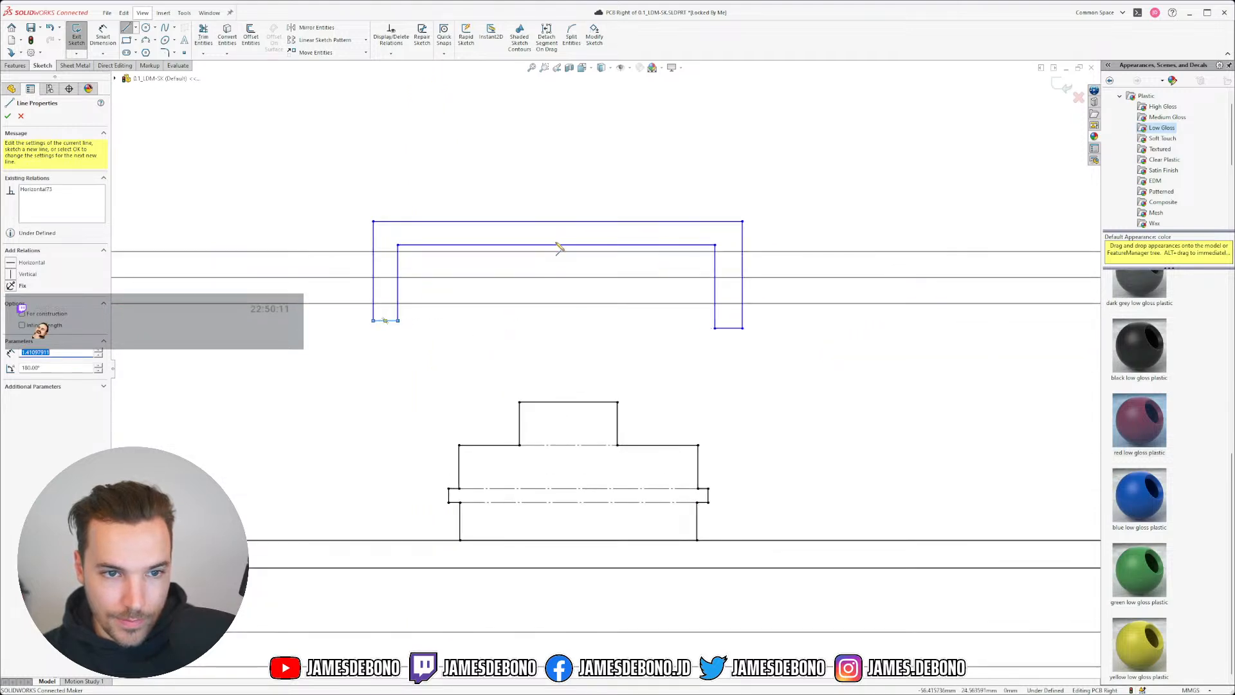
- Connect the midpoints of the keycap's inner and outer top lines with a vertical construction line
left_click(555, 245)
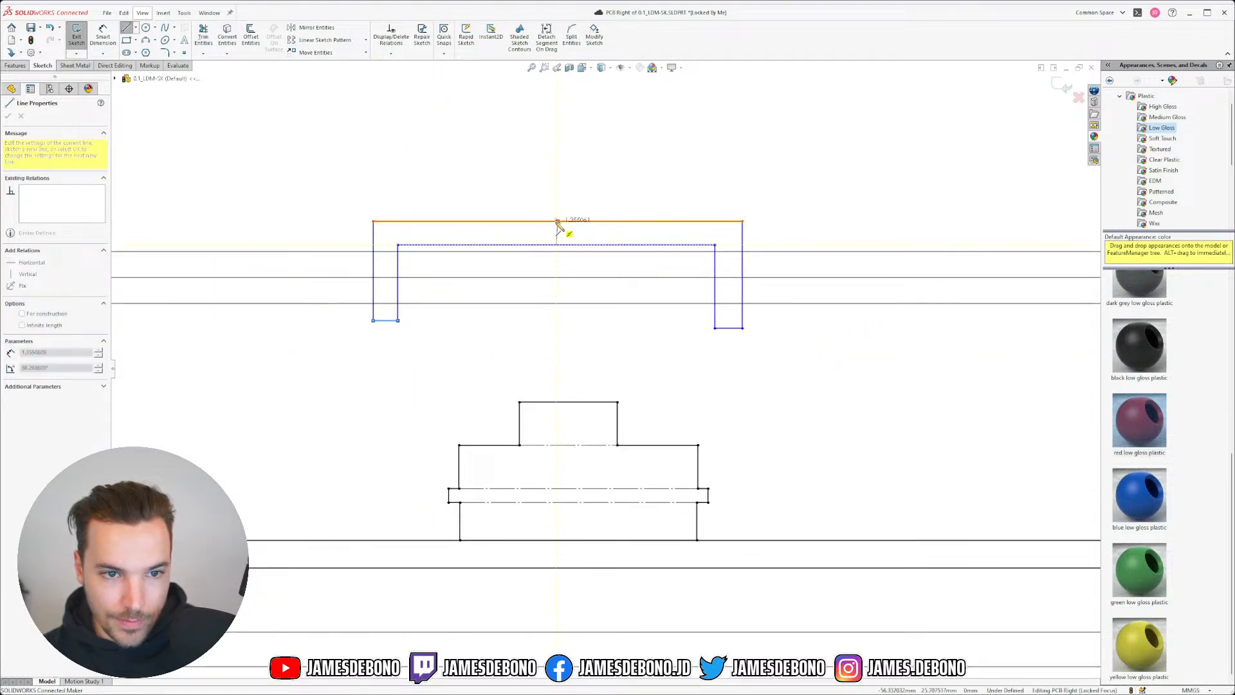
left_click(557, 221)
key("Escape")
left_click(558, 233)
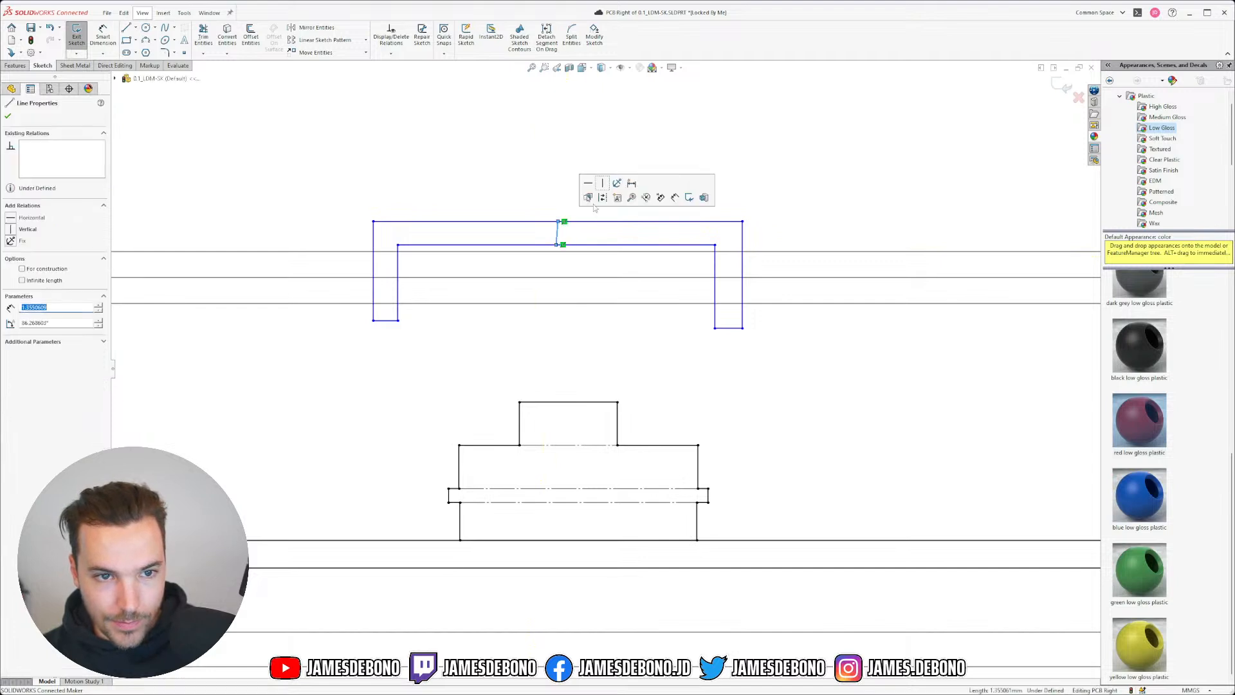
left_click(602, 186)
left_click_drag(529, 197, 575, 253)
left_click(633, 215)
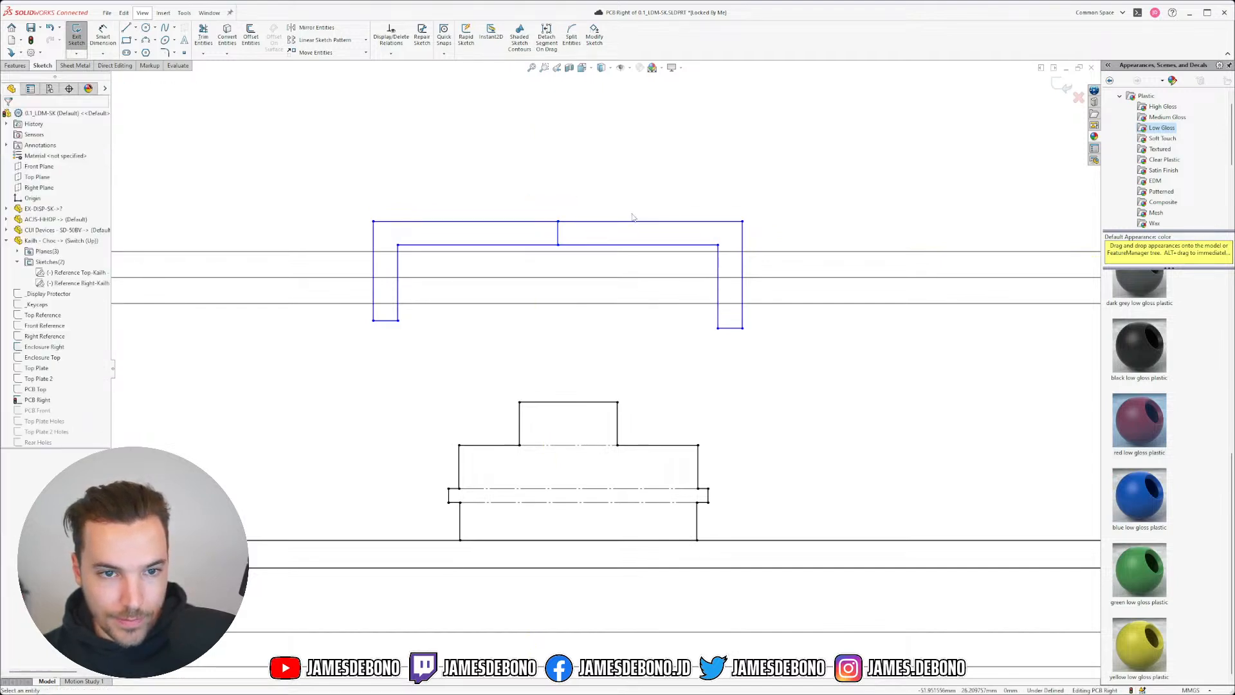
left_click(558, 233)
left_click(601, 201)
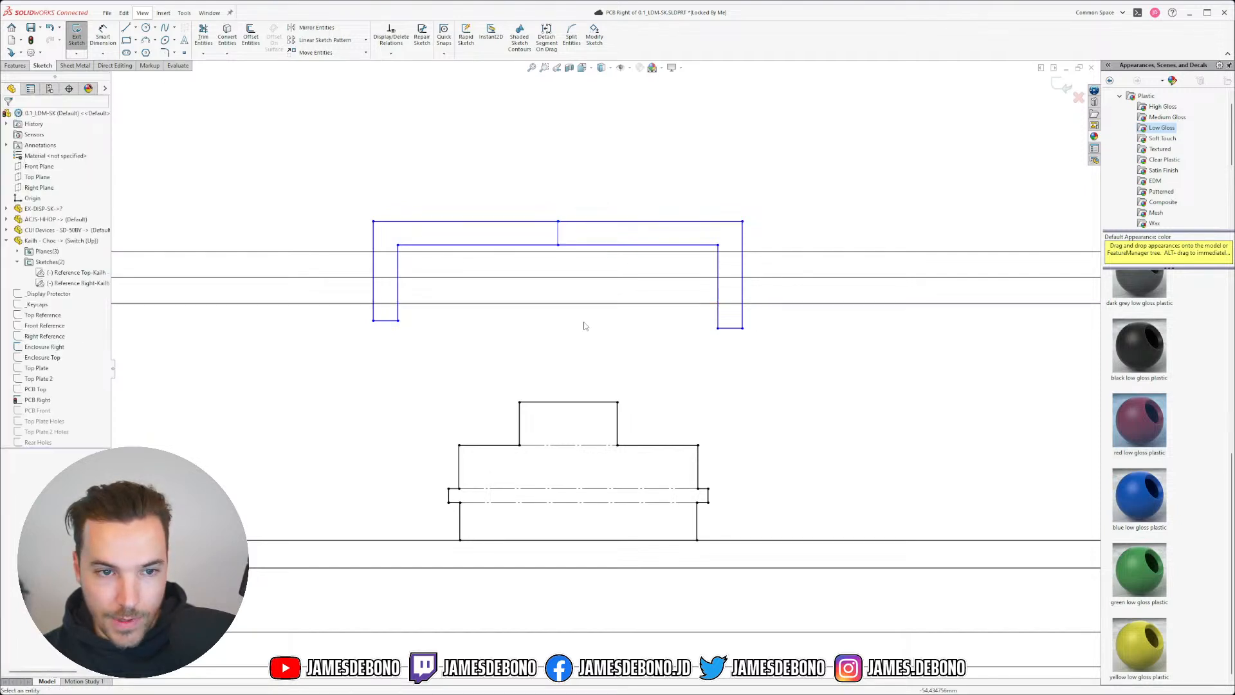
scroll(524, 264, "down", 1)
scroll(551, 360, "up", 1)
scroll(551, 359, "down", 1)
scroll(551, 359, "up", 2)
scroll(476, 332, "down", 1)
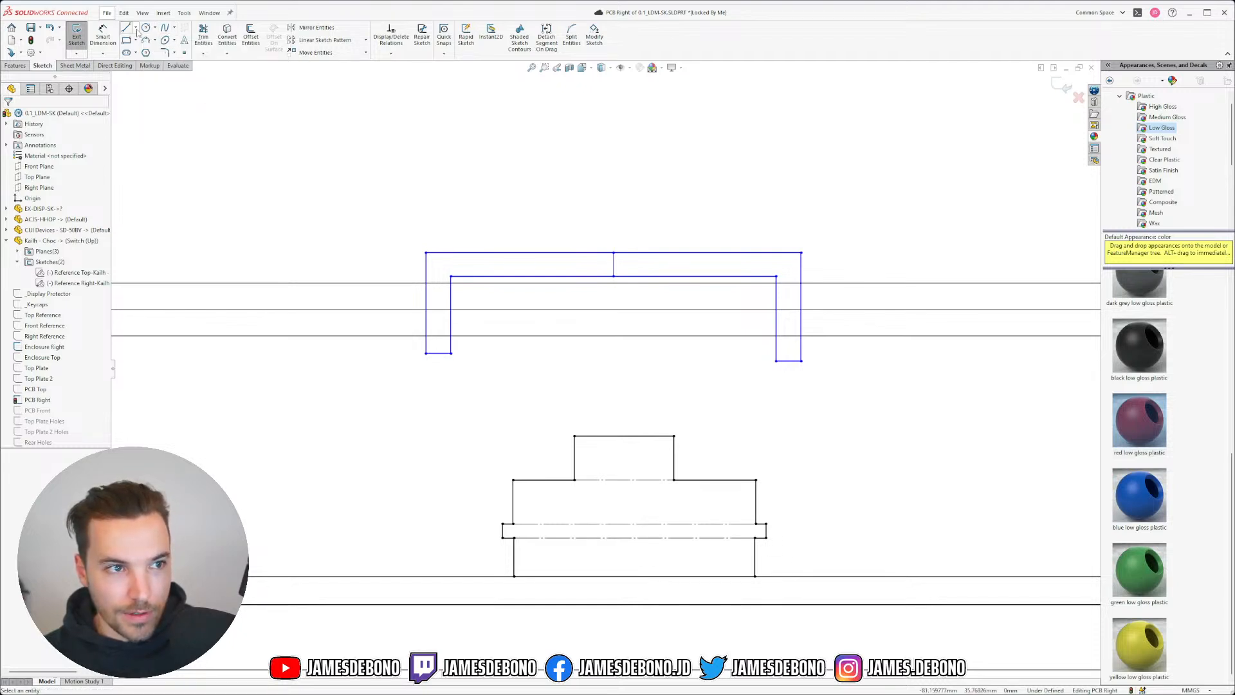
- Sketch a rectangular keycap stem from the inner top line down into the switch's top block, then narrow it from its left side
scroll(551, 415, "up", 4)
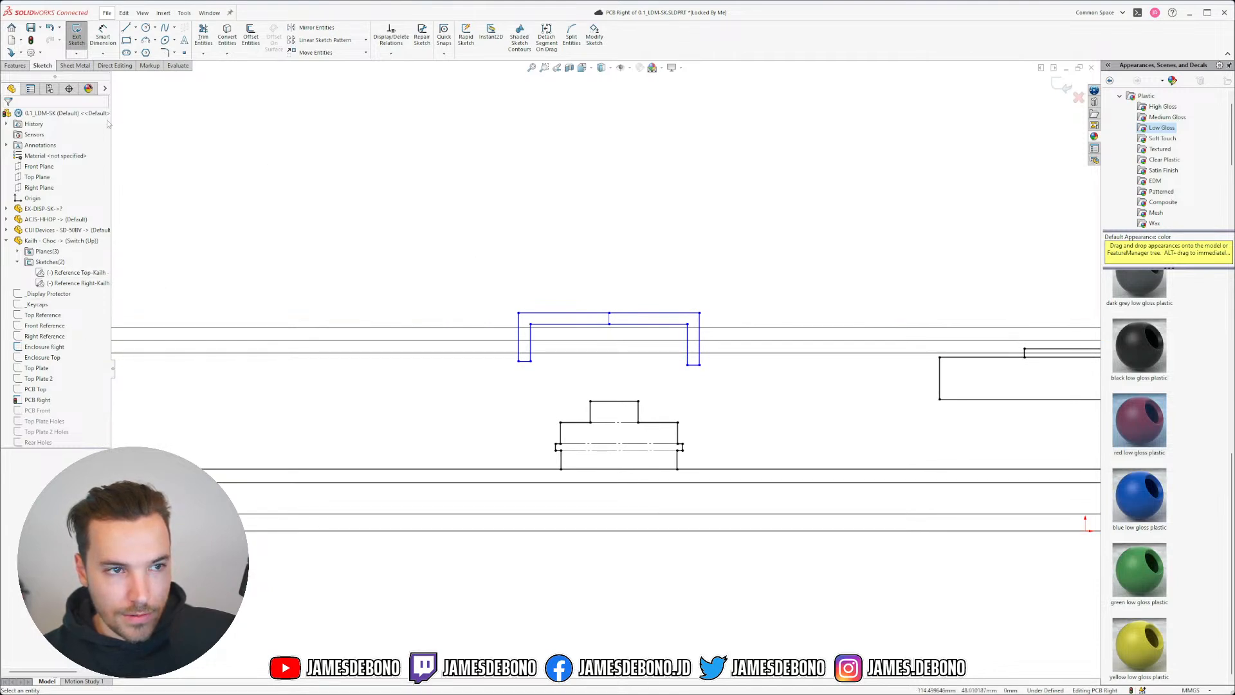
scroll(590, 410, "down", 5)
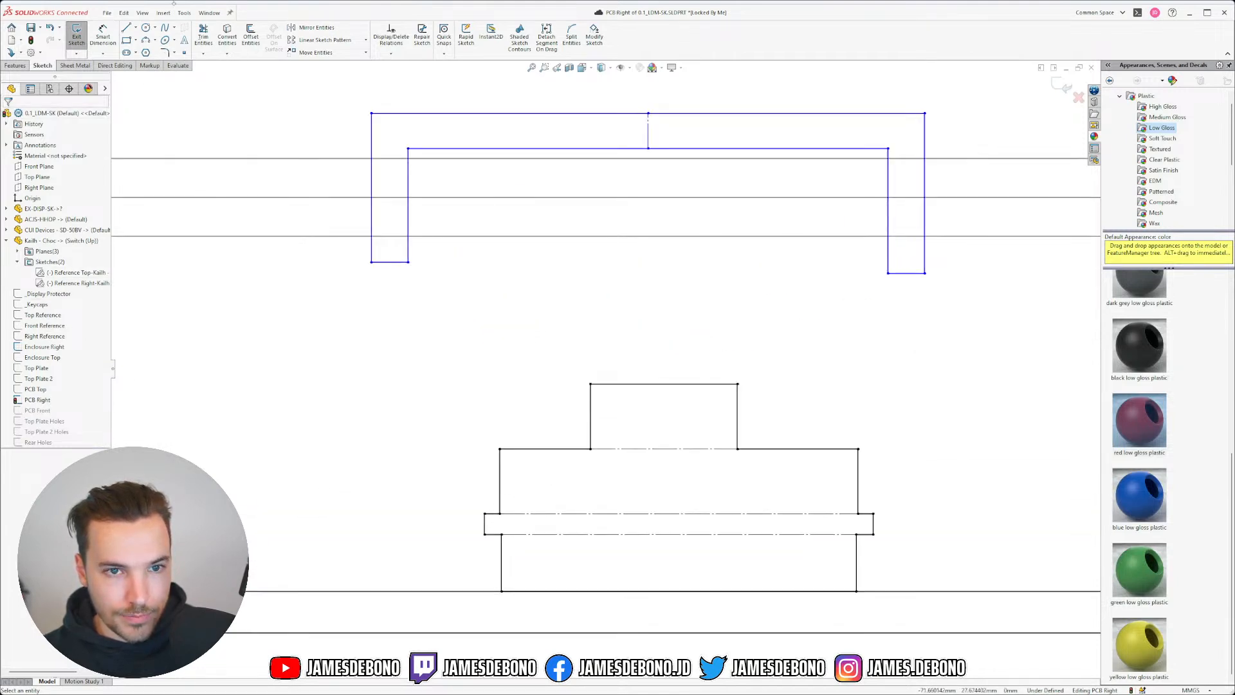
left_click(125, 30)
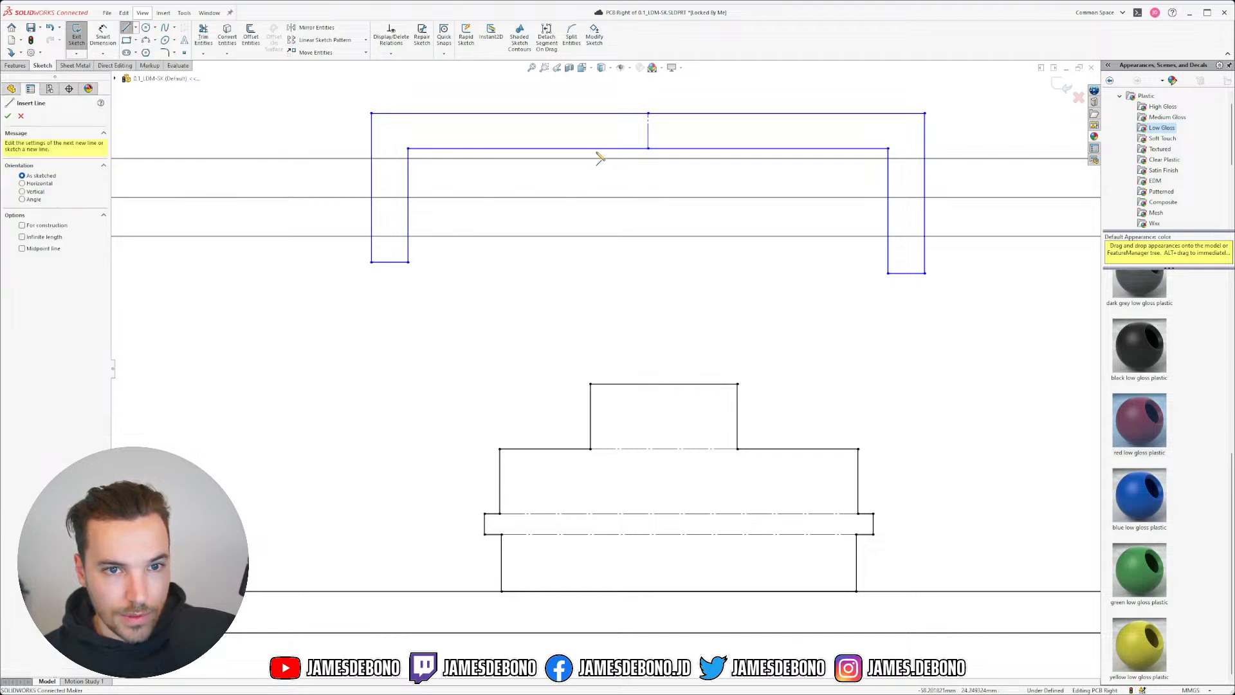
left_click(584, 149)
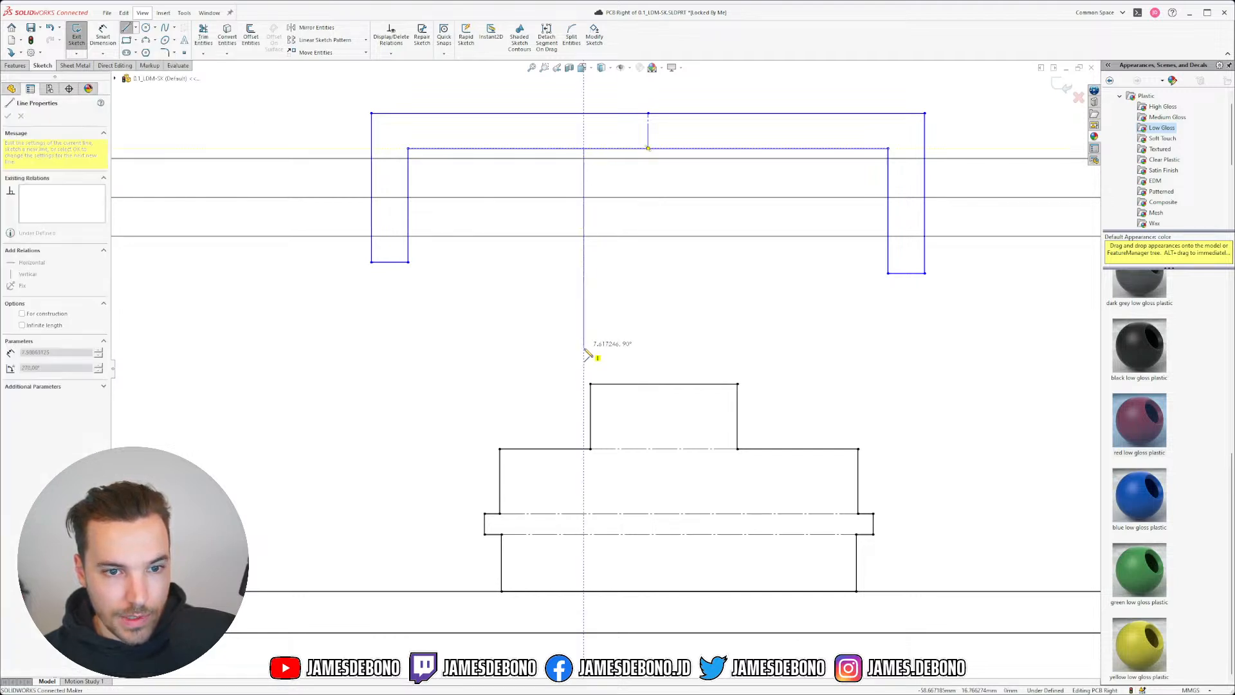
left_click(583, 429)
left_click(693, 429)
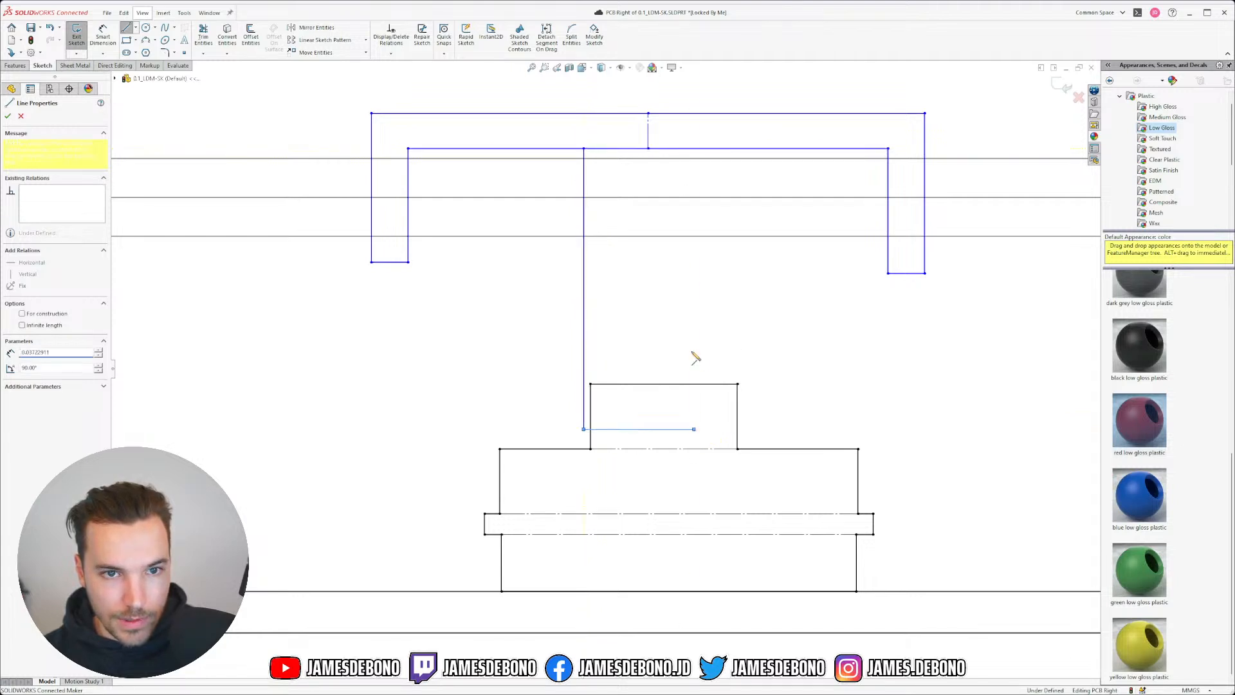
left_click(693, 149)
key("Escape")
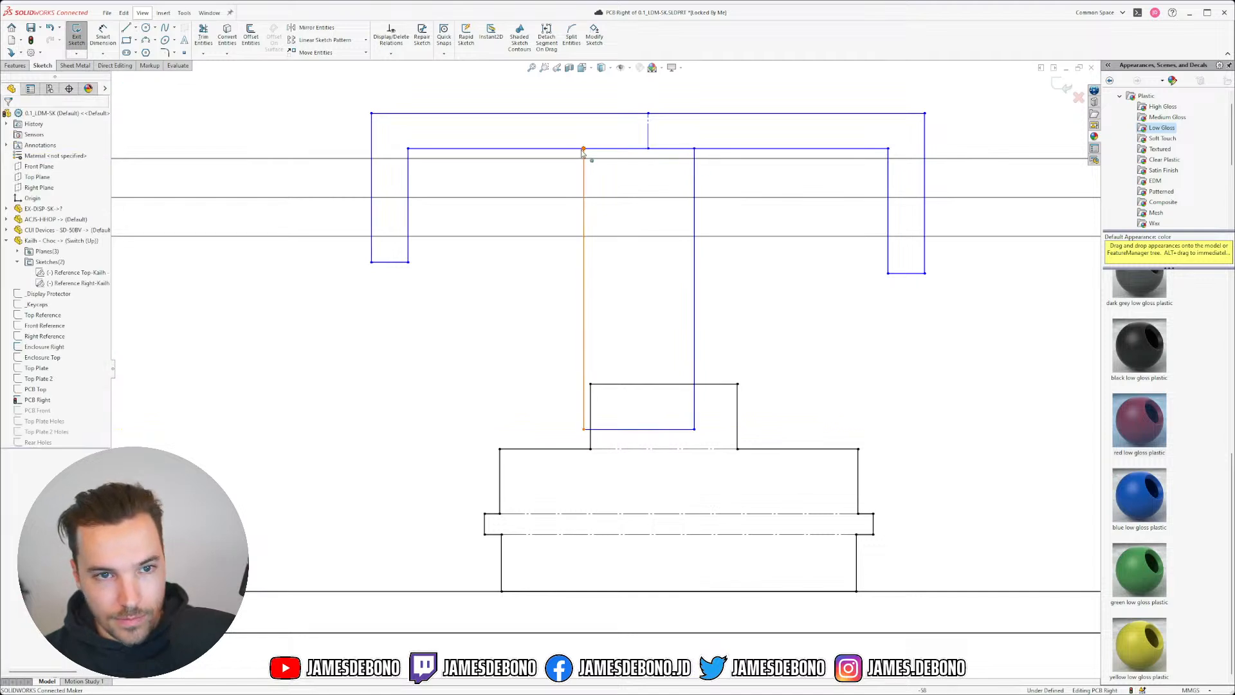
left_click_drag(584, 148, 606, 150)
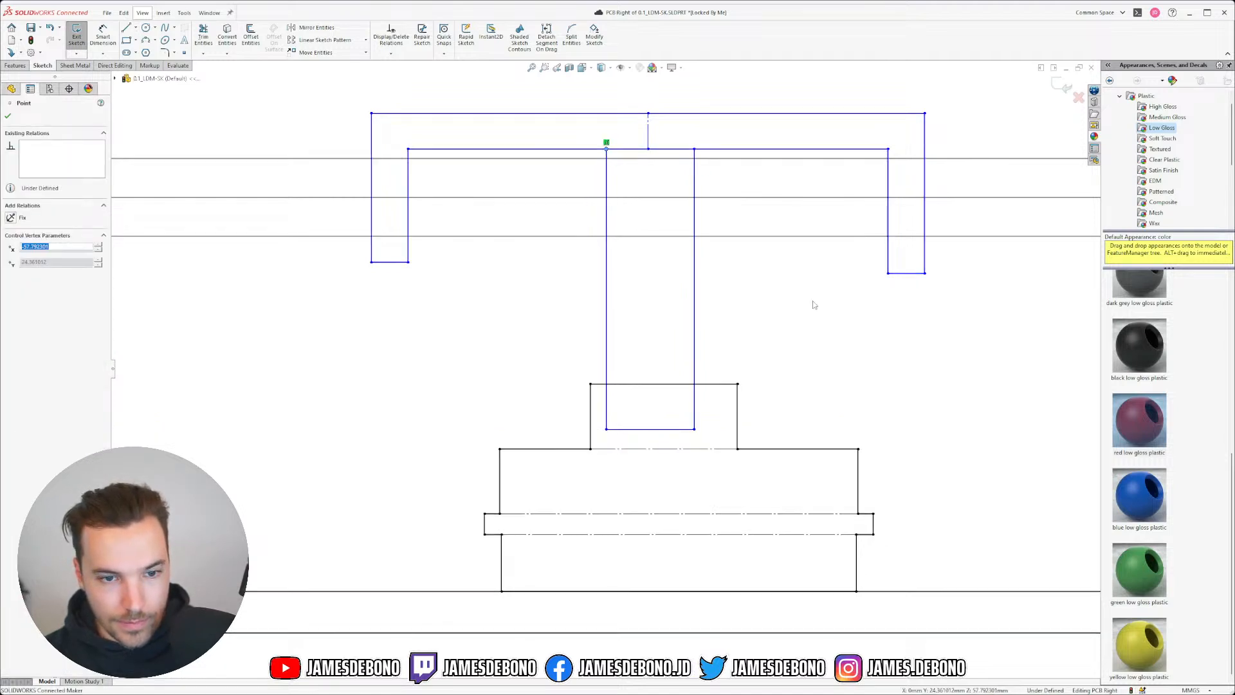
left_click(780, 292)
left_click(135, 28)
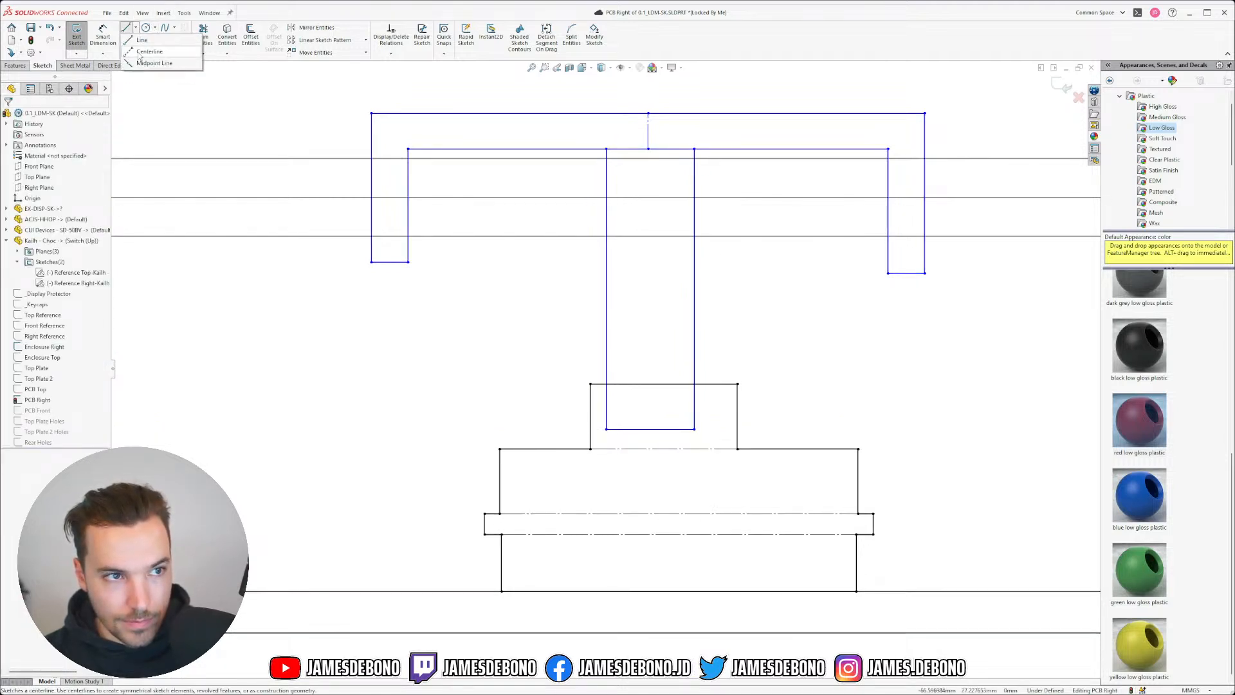
left_click(145, 55)
left_click(649, 429)
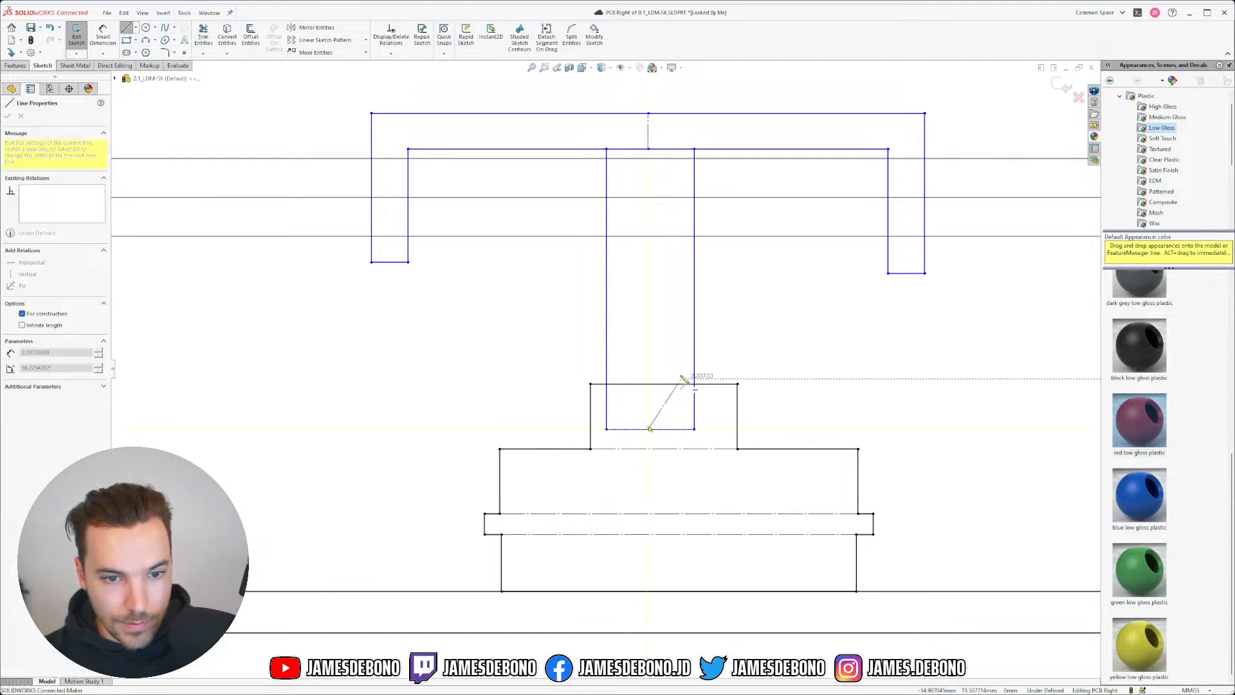
key("Escape")
left_click(650, 429)
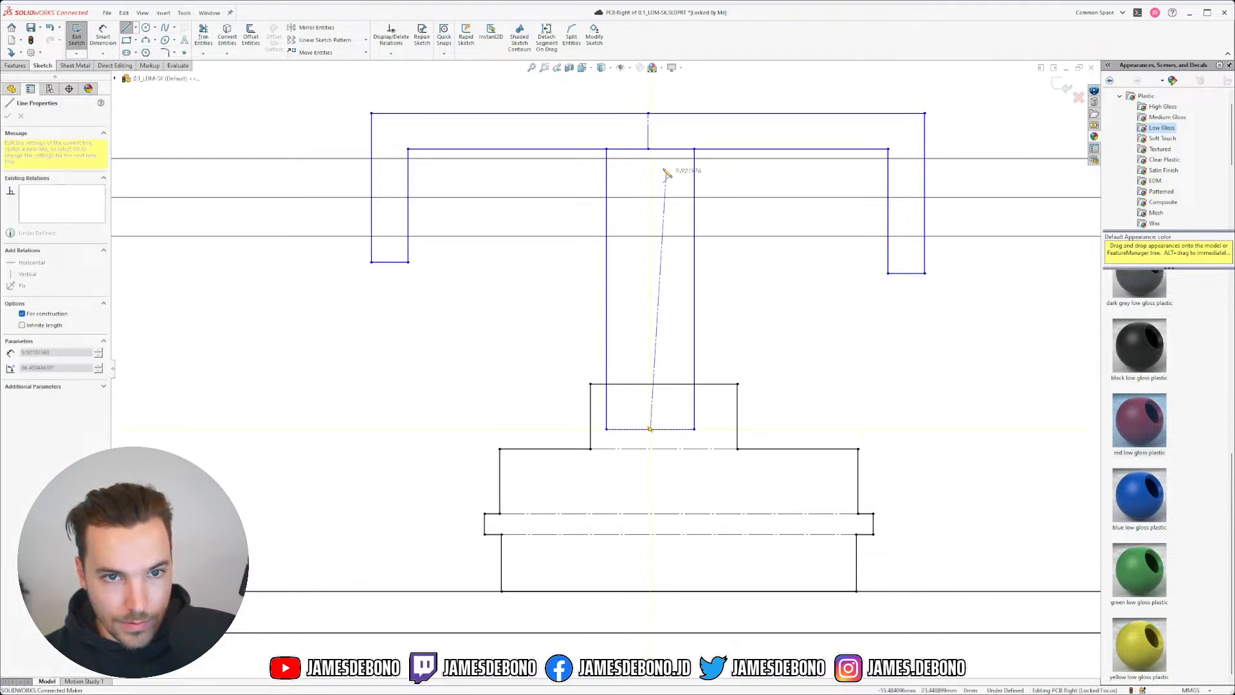
left_click(649, 148)
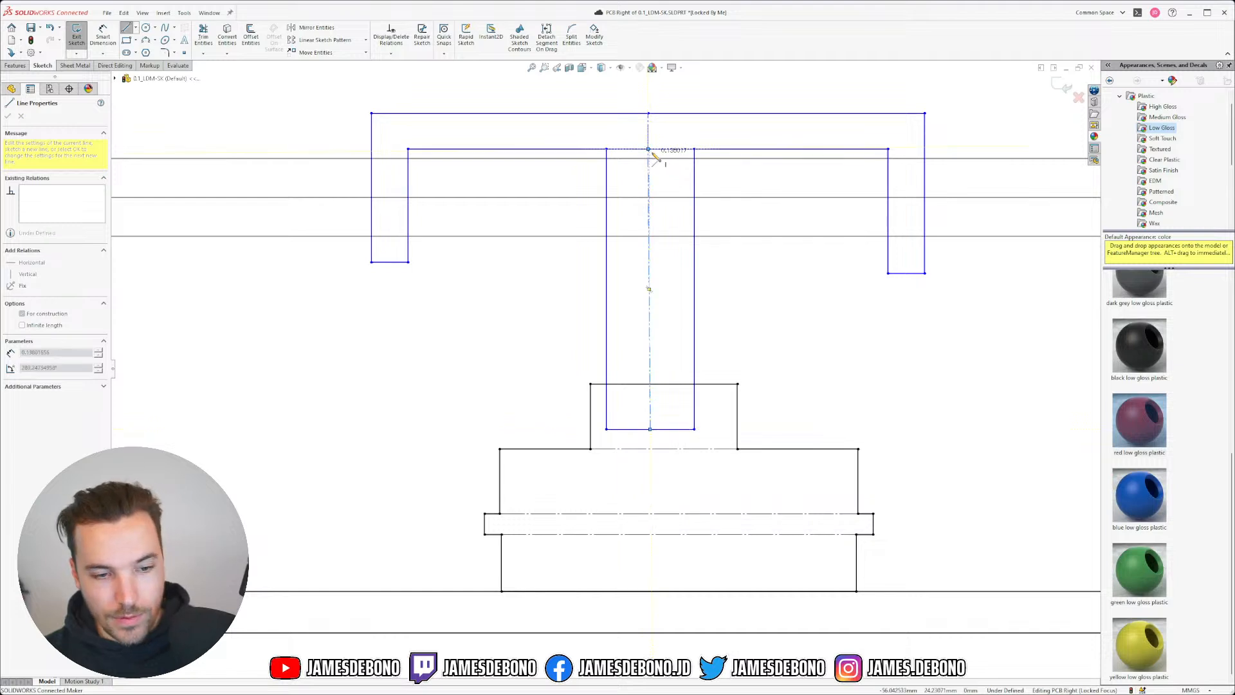
key("ctrl+z")
key("Escape")
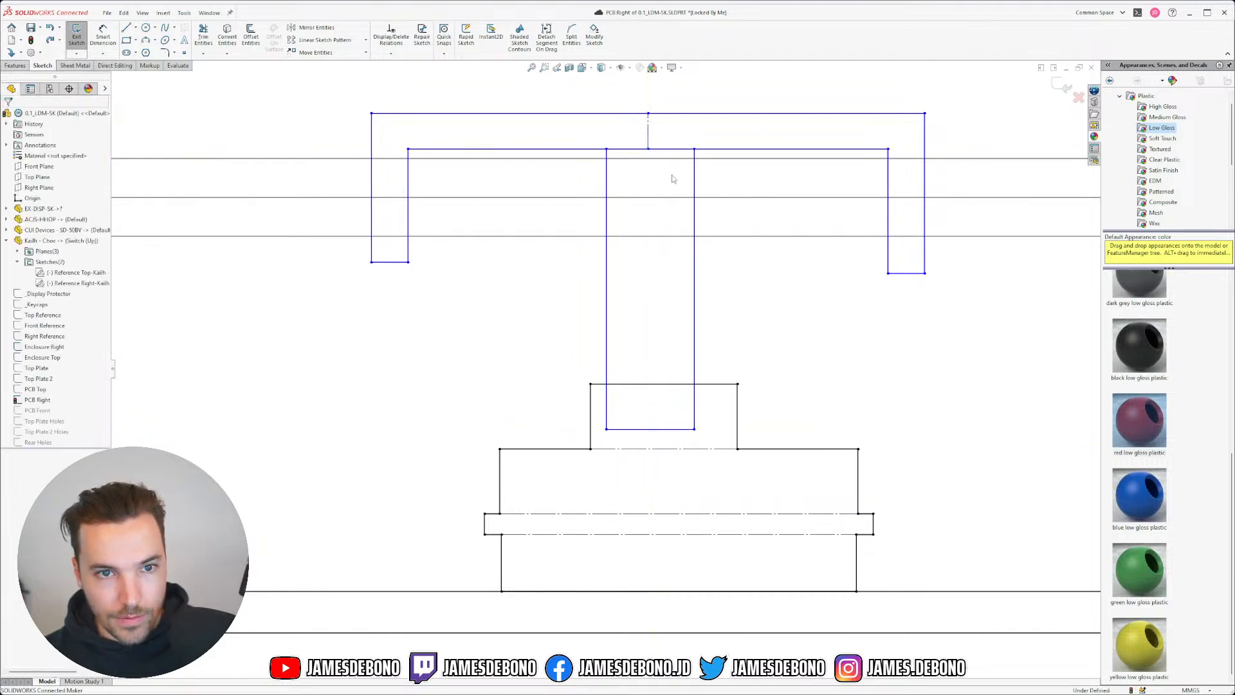
- Connect the midpoints of the stem's bottom line and the keycap's inner top line with a centerline and constrain it vertical
left_click(135, 27)
left_click(154, 52)
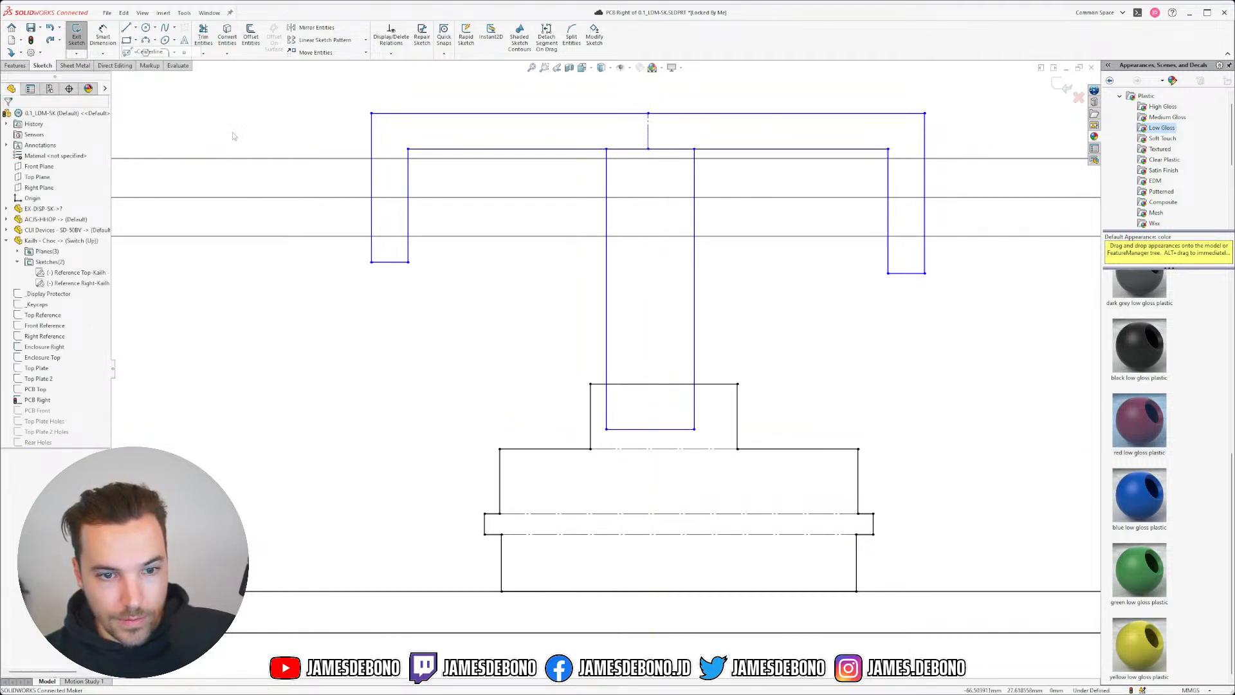
left_click(651, 429)
left_click(648, 148)
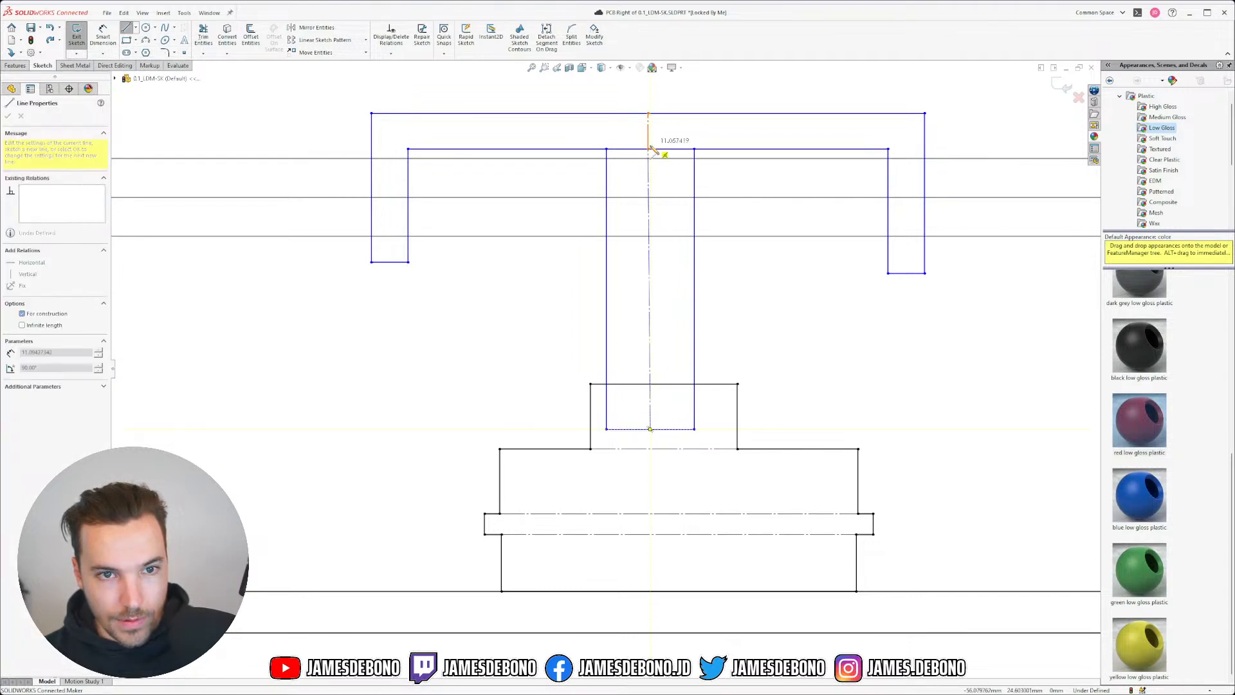
key("Escape")
left_click(649, 286)
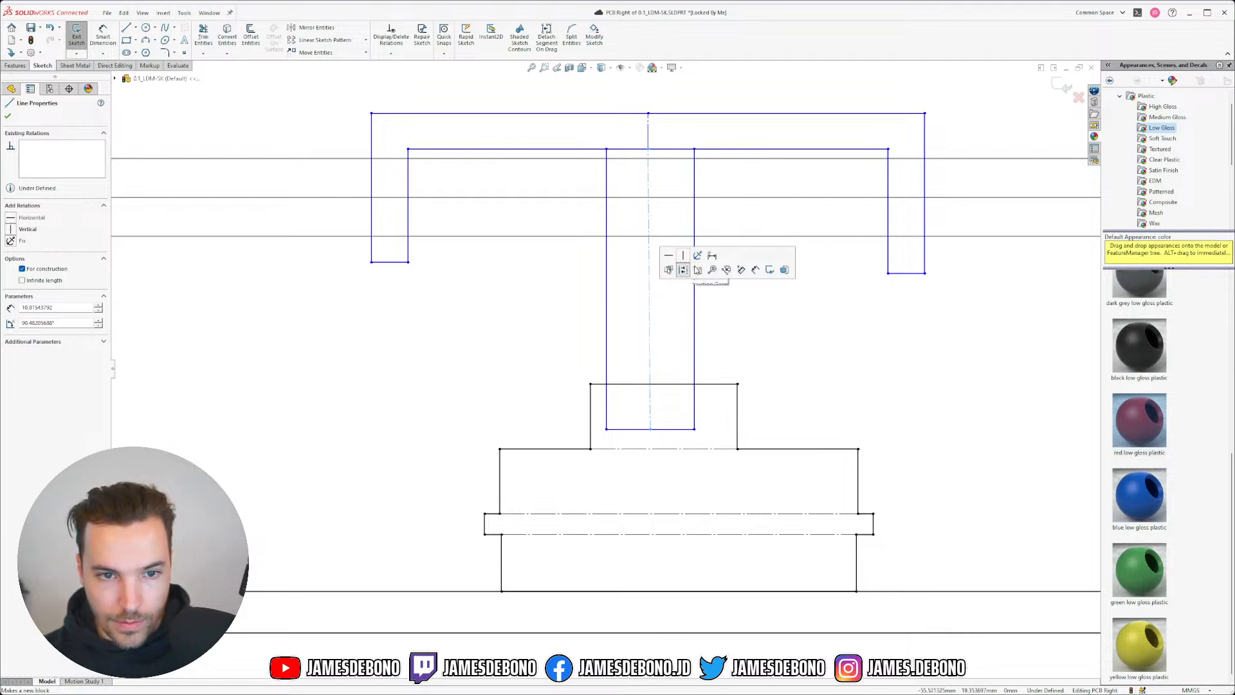
left_click(684, 255)
left_click(724, 313)
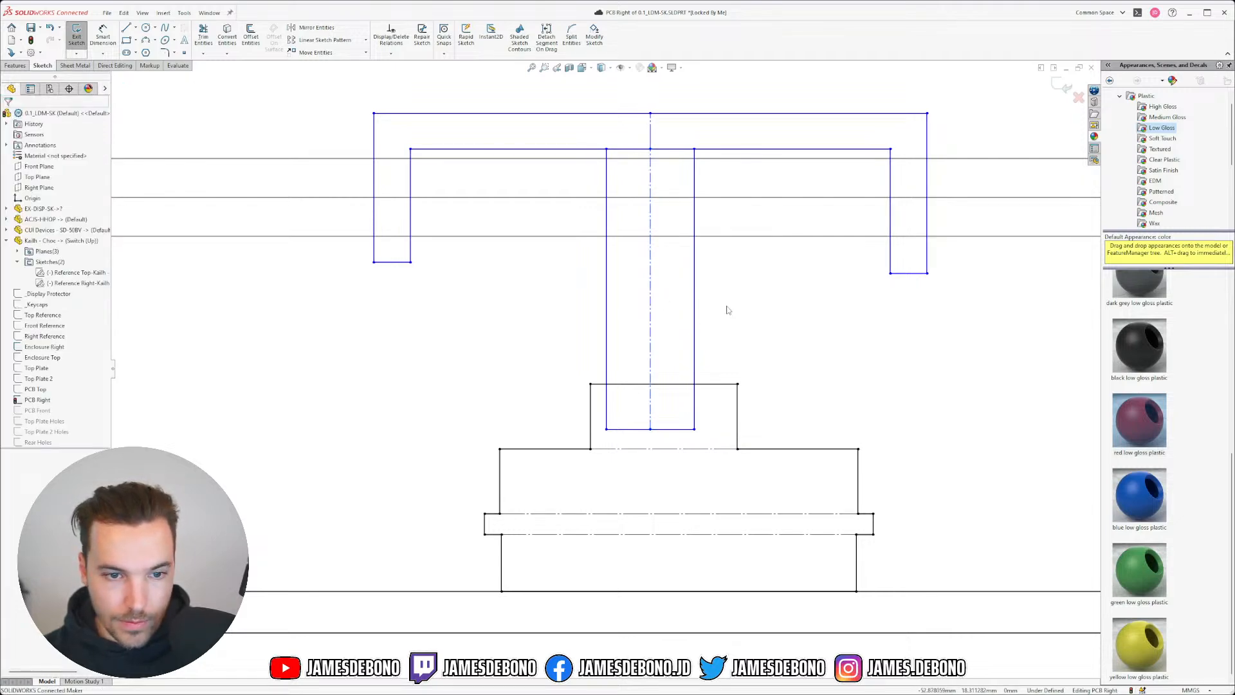
- Make the left wall's foot line equal in length to the short construction line between the keycap's inner and outer top lines
scroll(723, 308, "down", 1)
scroll(662, 330, "up", 4)
scroll(512, 298, "down", 3)
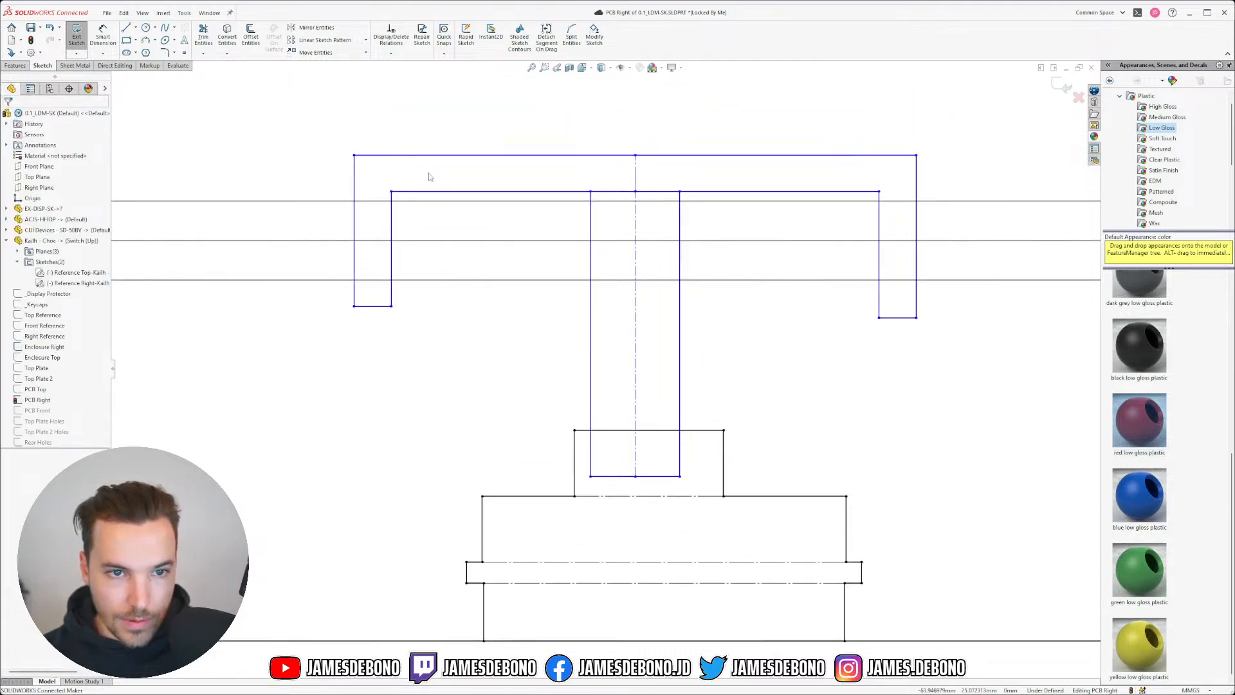
left_click(379, 306)
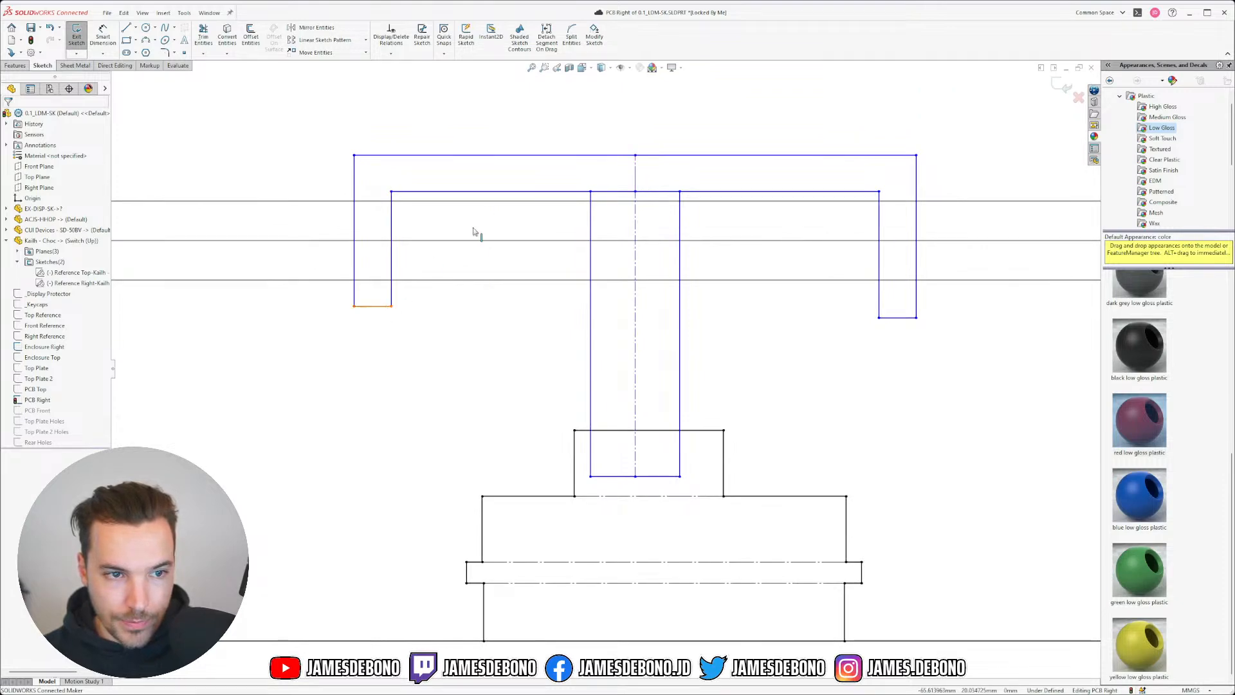
left_click(637, 166, "ctrl")
left_click(734, 119)
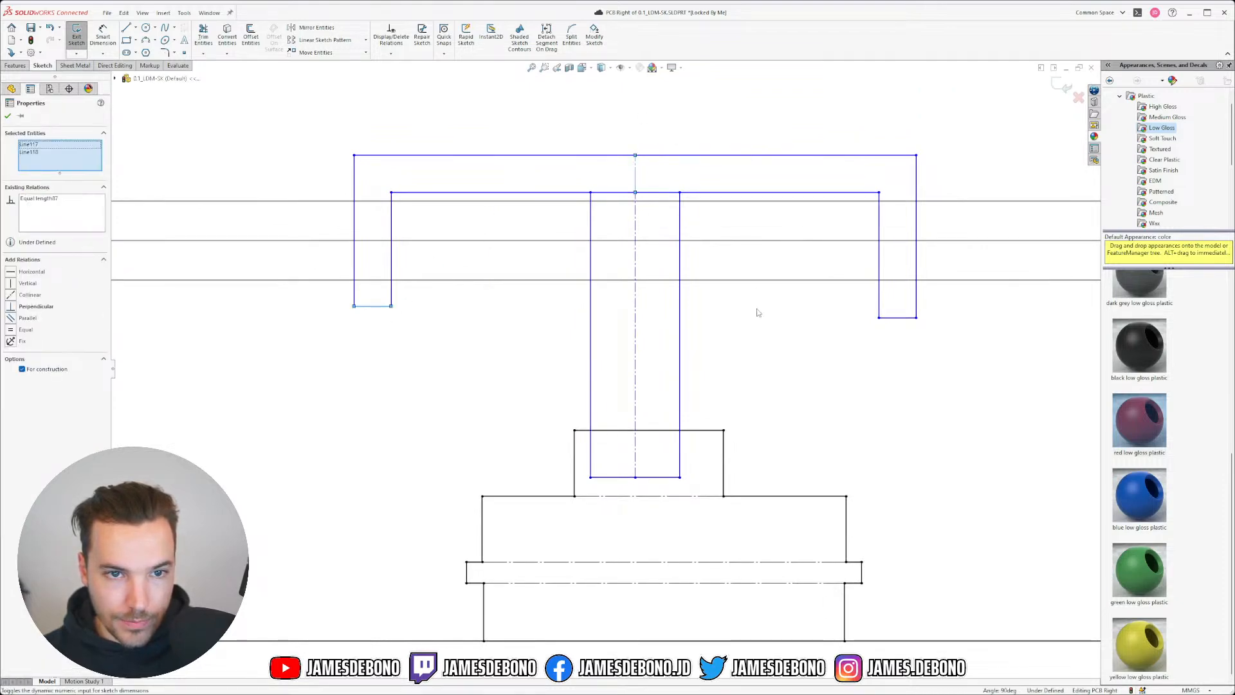
left_click(753, 281)
- Dimension the short construction line between the keycap's top lines to set the shell thickness to 1.5 mm
left_click(103, 36)
left_click(637, 168)
left_click(621, 114)
type("1.5")
key("Return")
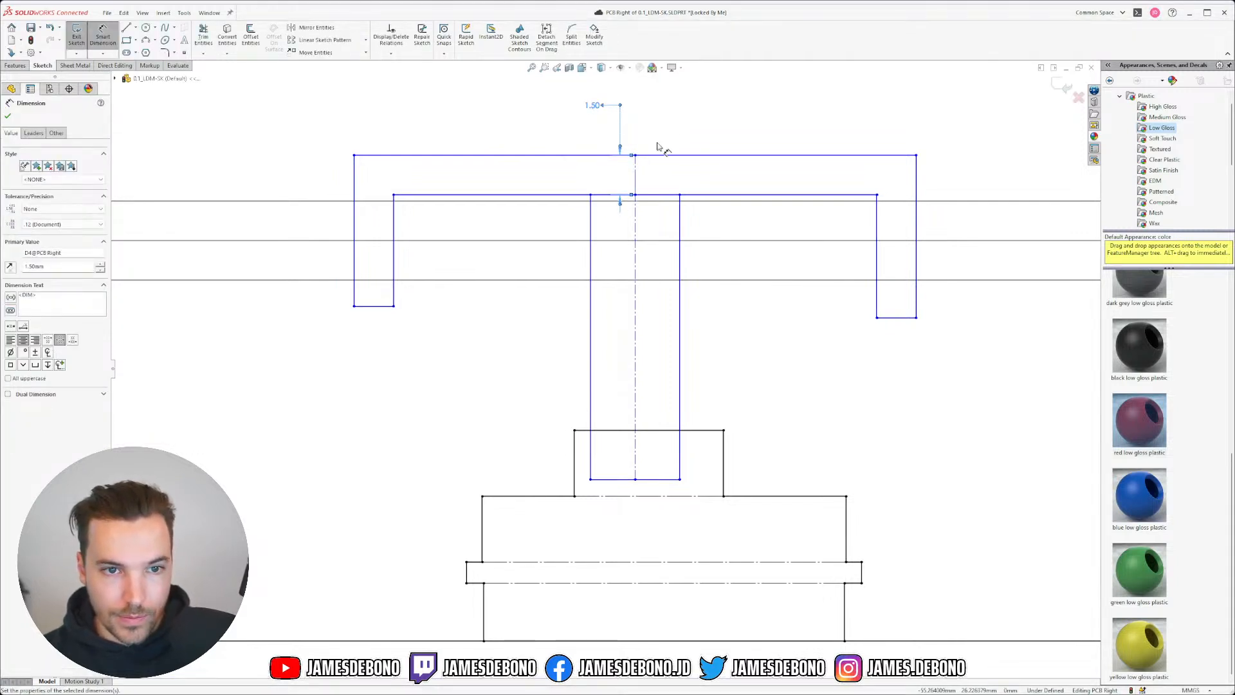
key("Escape")
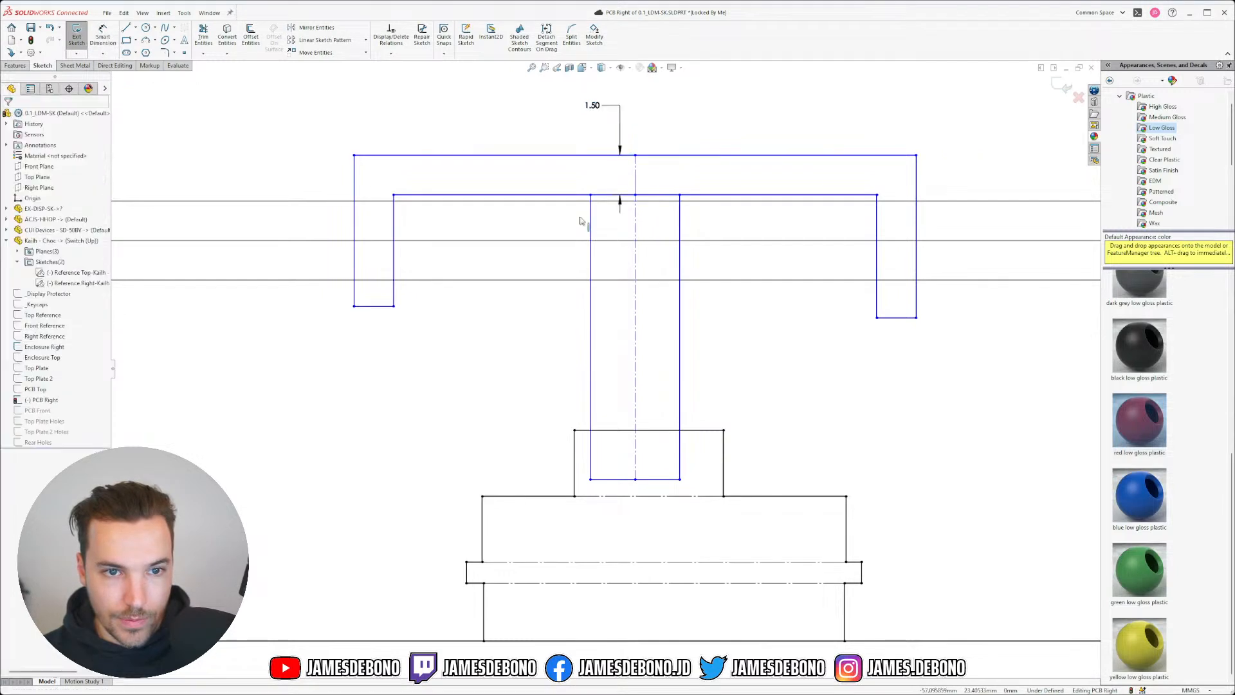
- Show the PCB Top sketch so its keycap outlines can serve as references for the side profile
scroll(602, 367, "up", 5)
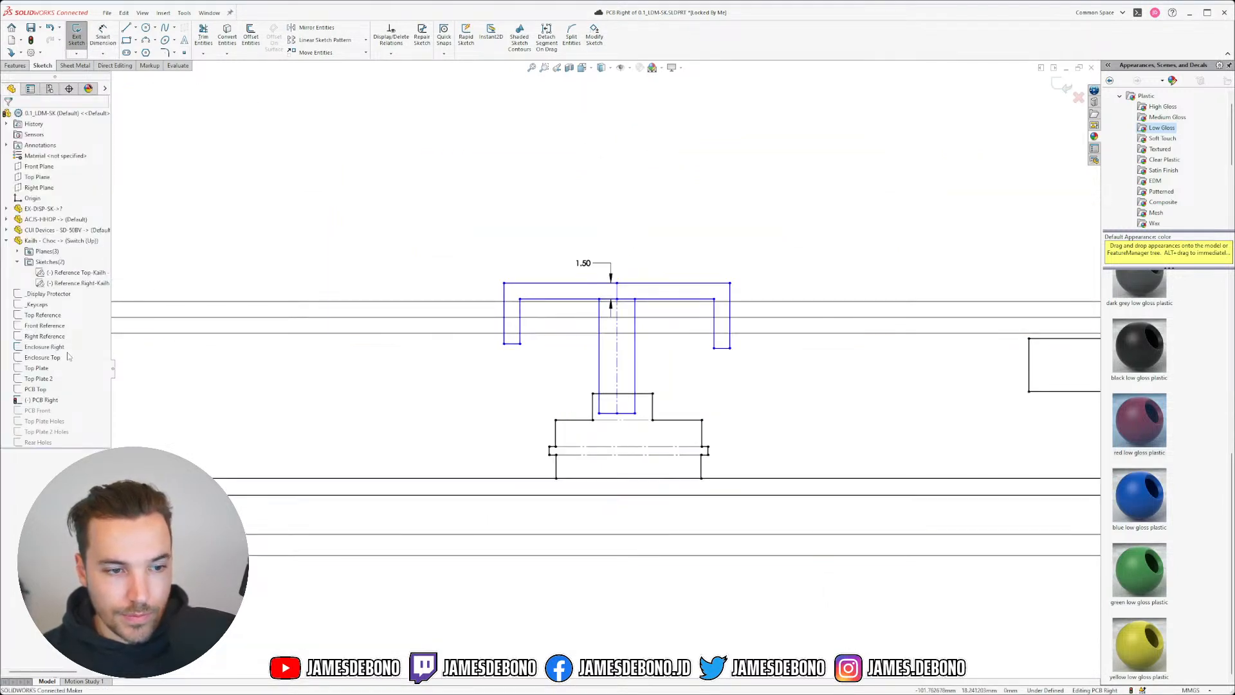
left_click(47, 389)
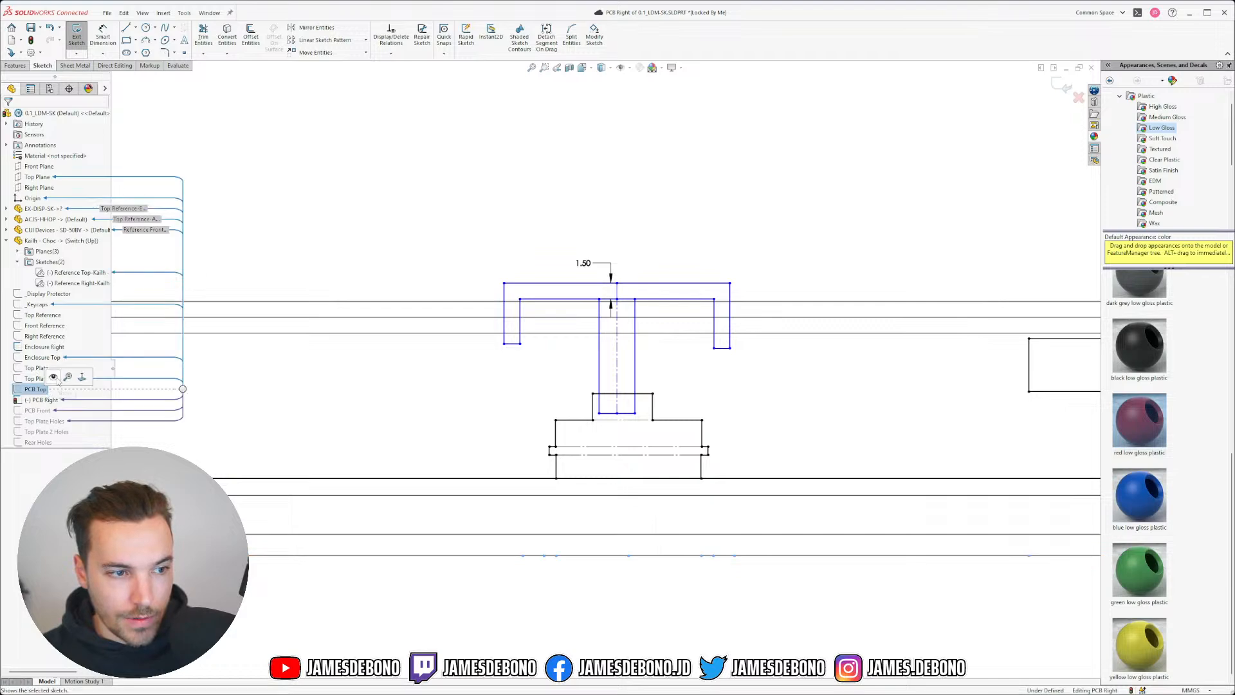
left_click(54, 378)
scroll(616, 429, "up", 3)
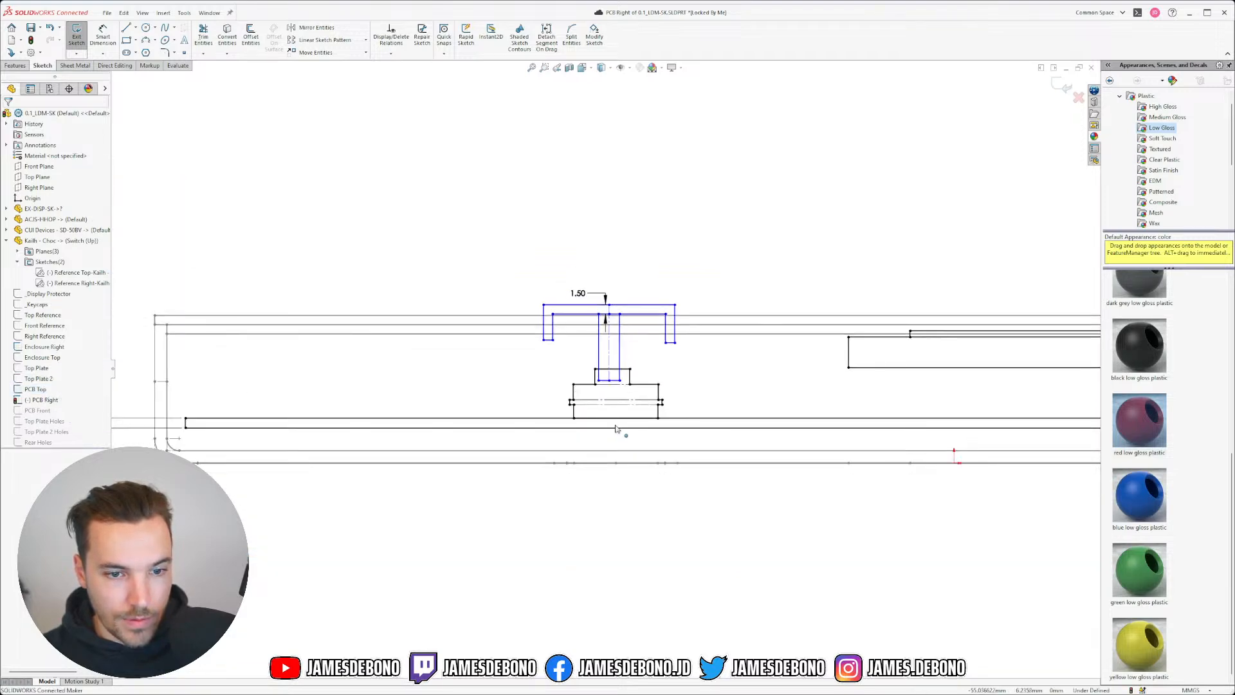
middle_click_drag(640, 362, 639, 379)
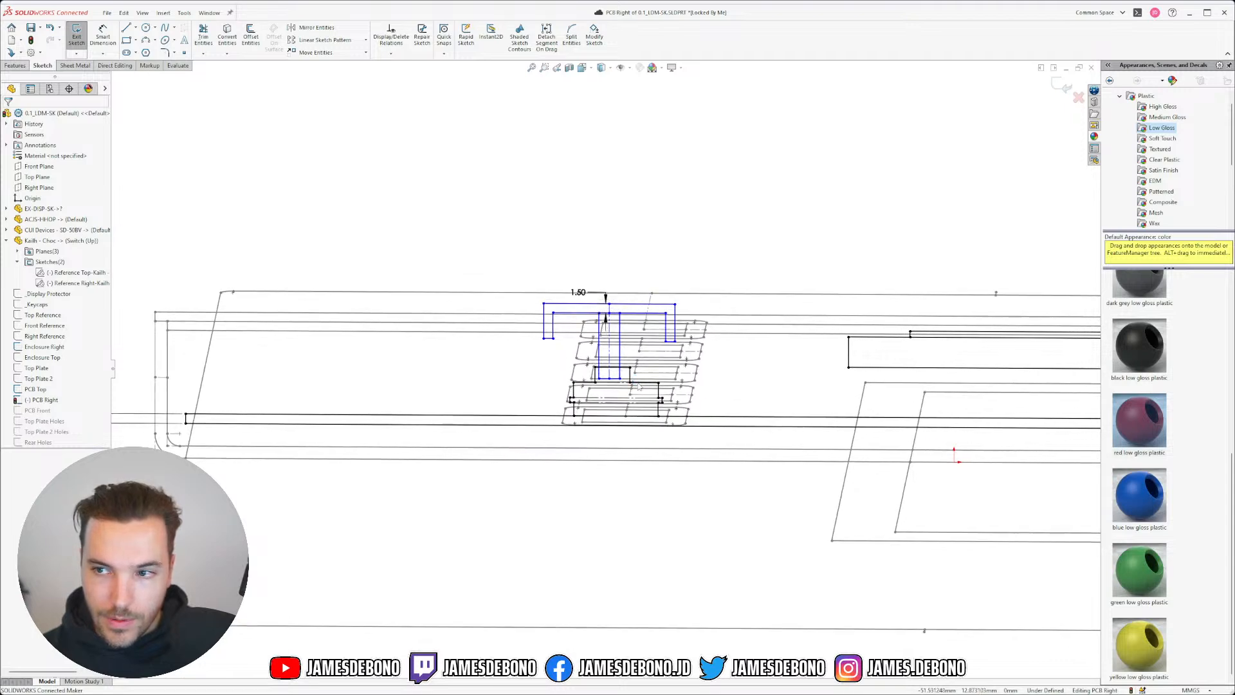
- Make the keycap's outer right wall coincident with the midpoint of the right edge of the PCB Top sketch's keycap outline
scroll(628, 390, "down", 5)
scroll(650, 373, "up", 3)
scroll(673, 359, "down", 3)
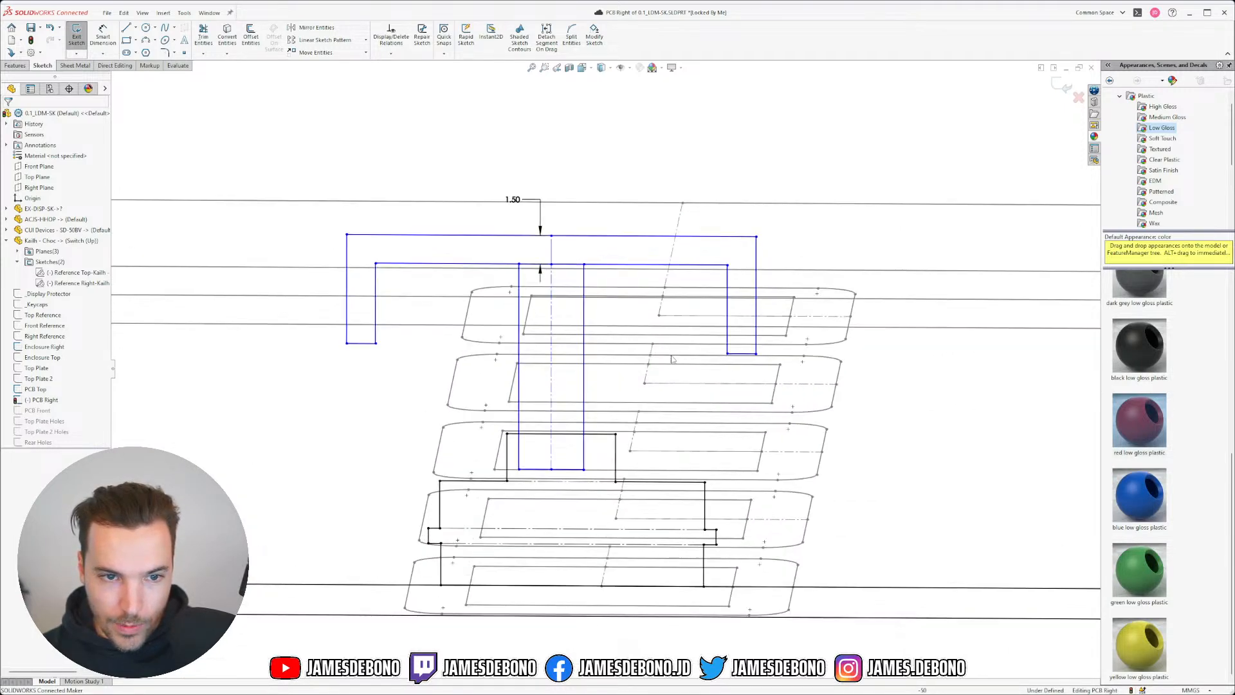
left_click(756, 345)
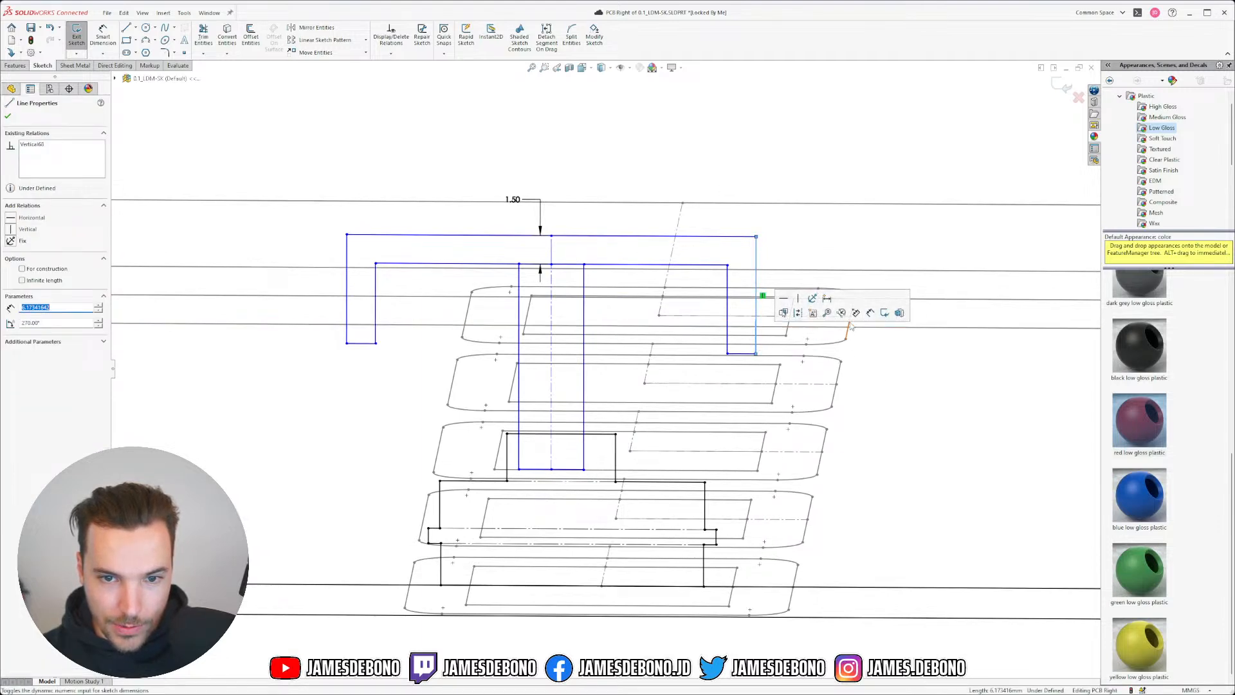
left_click(850, 315, "ctrl")
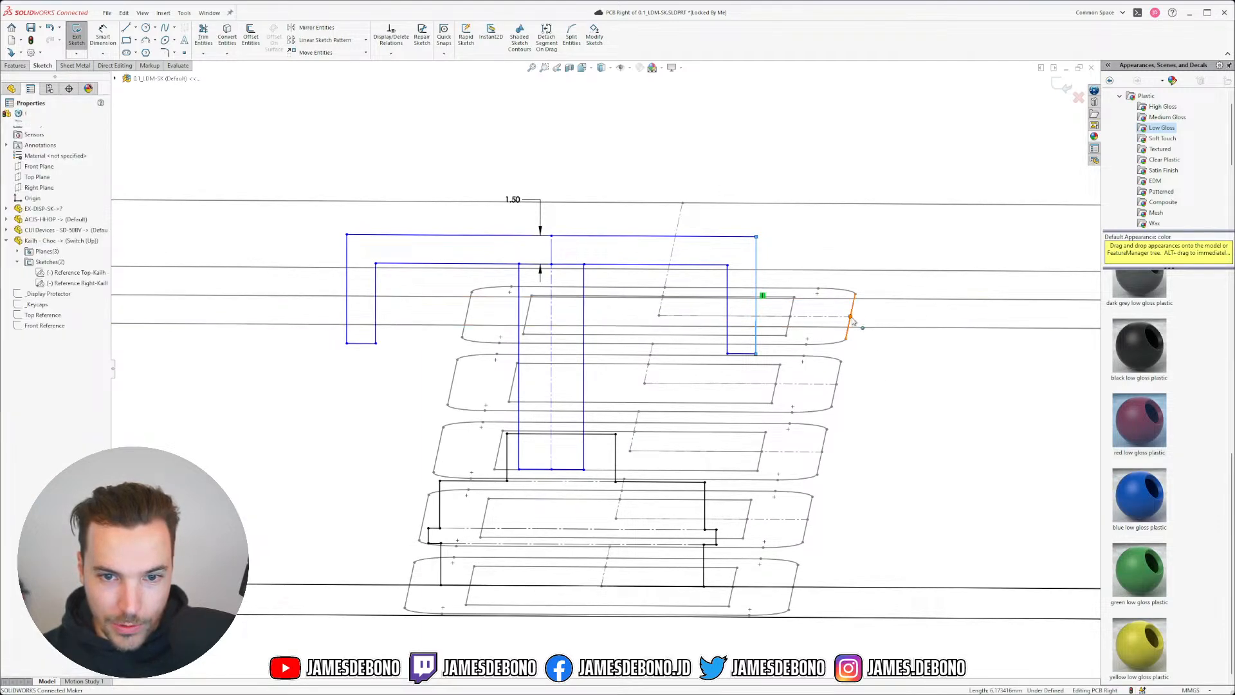
left_click(894, 275)
left_click(910, 358)
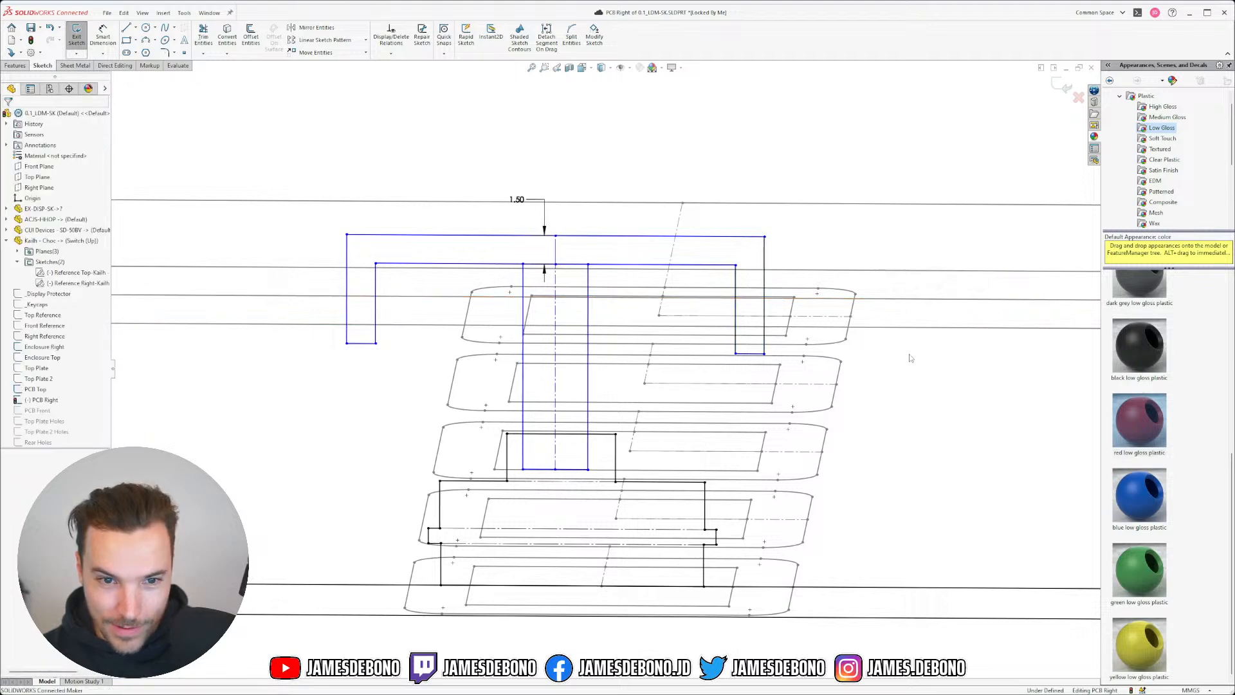
- Make the keycap's outer left wall coincident with a point on the left edge of the PCB Top sketch's keycap outline
scroll(572, 408, "up", 3)
scroll(527, 392, "down", 3)
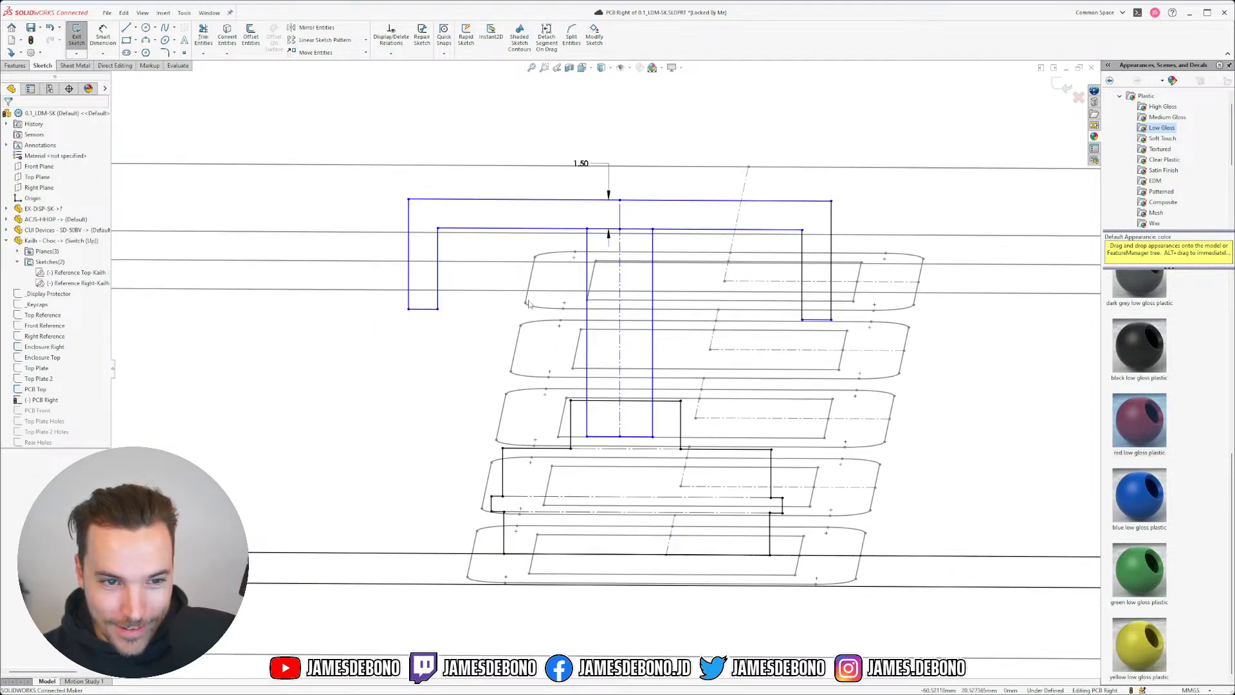
left_click(525, 304)
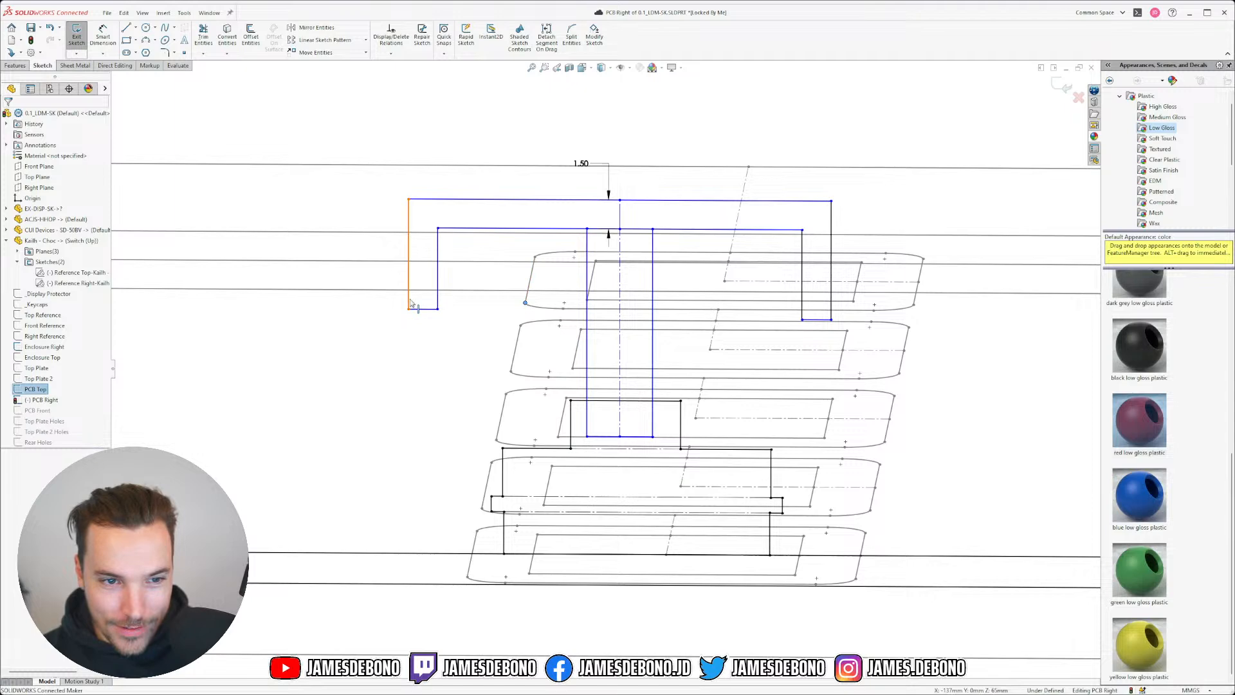
left_click(409, 261, "ctrl")
left_click(452, 256)
left_click(408, 361)
- Attach the midpoint of the stem's bottom line to the construction line at the base of the switch's top block
scroll(590, 414, "up", 3)
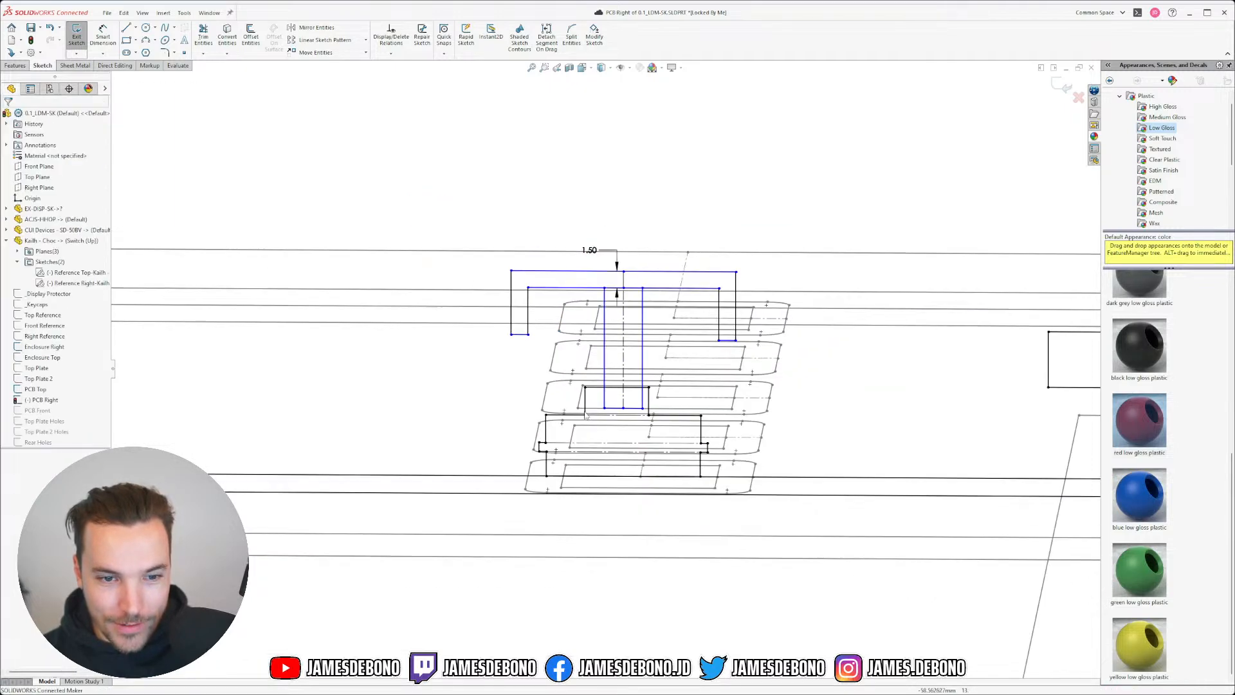
scroll(577, 414, "down", 1)
scroll(576, 413, "up", 4)
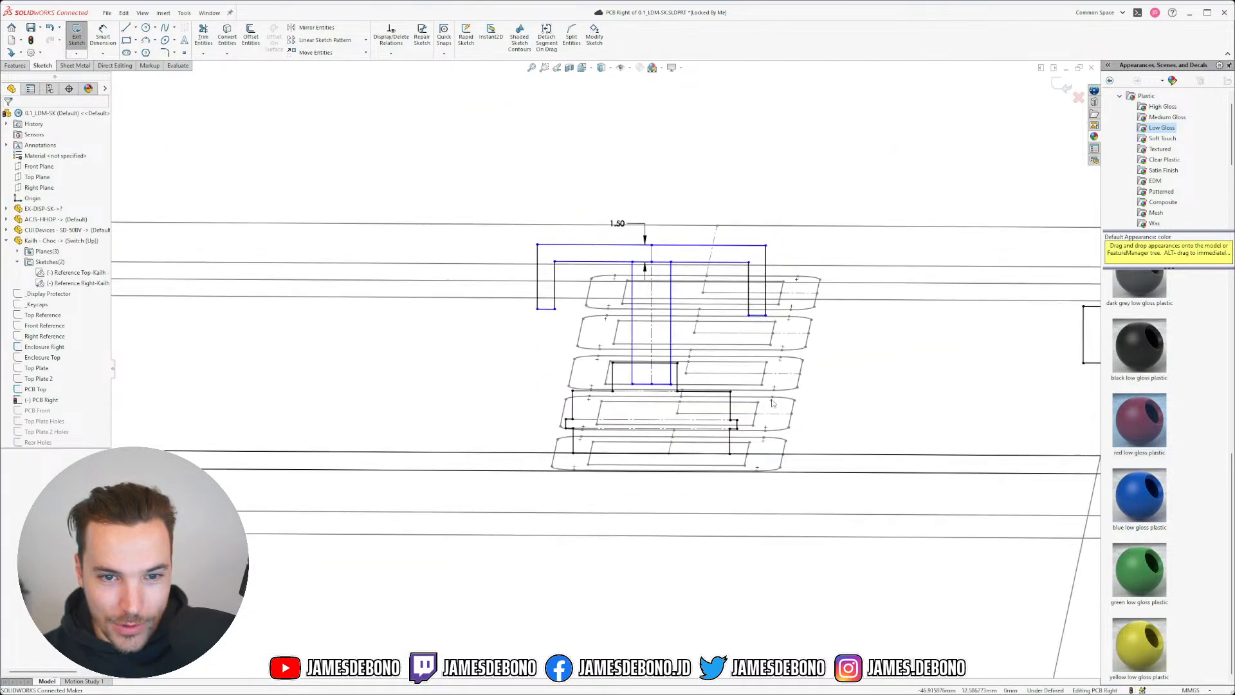
key("ctrl+8")
scroll(505, 388, "down", 8)
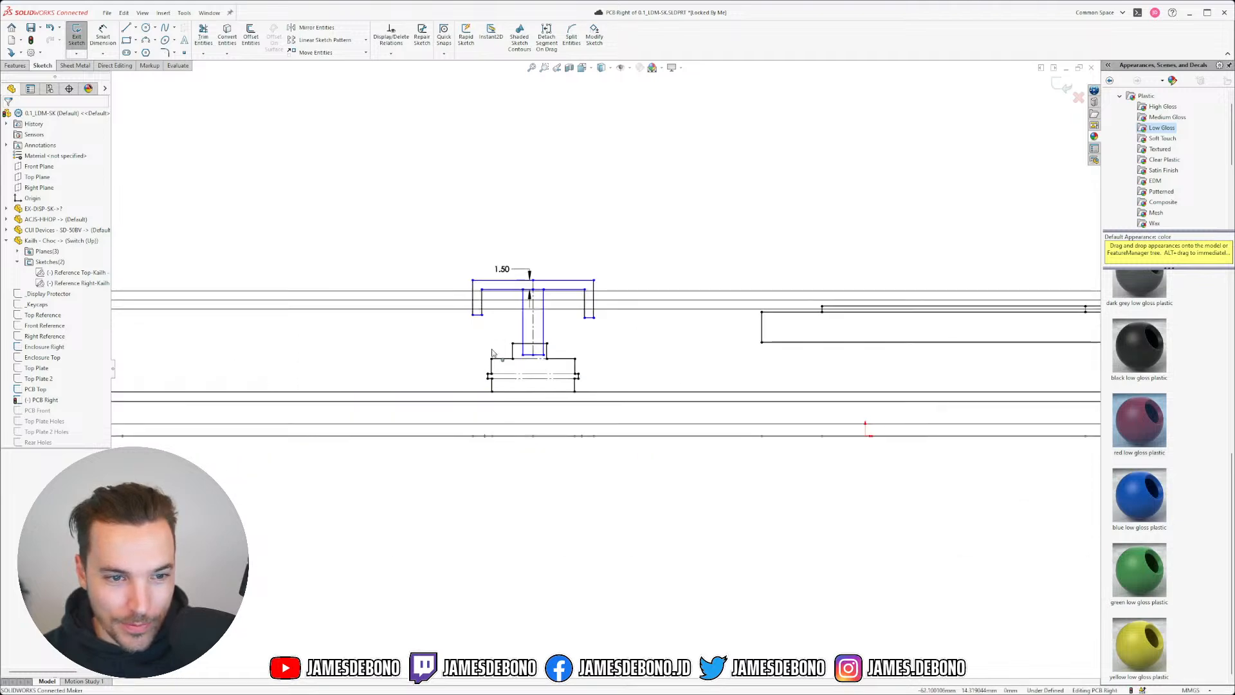
scroll(591, 342, "down", 4)
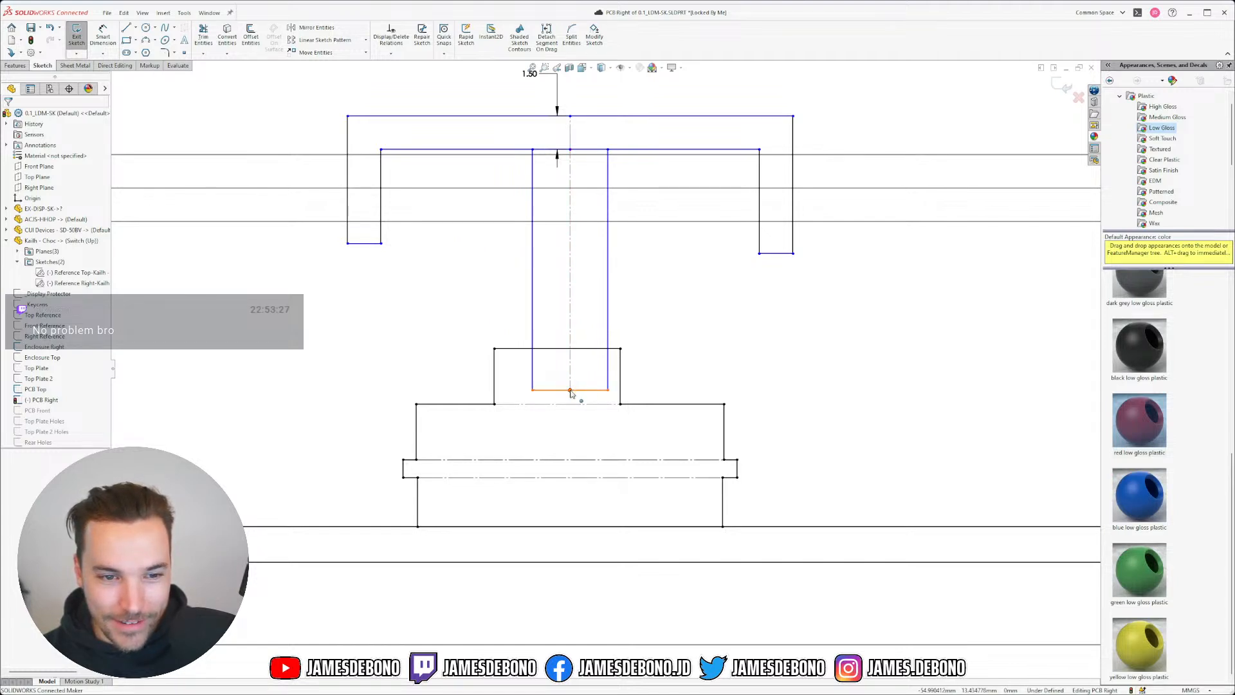
left_click_drag(570, 390, 570, 405)
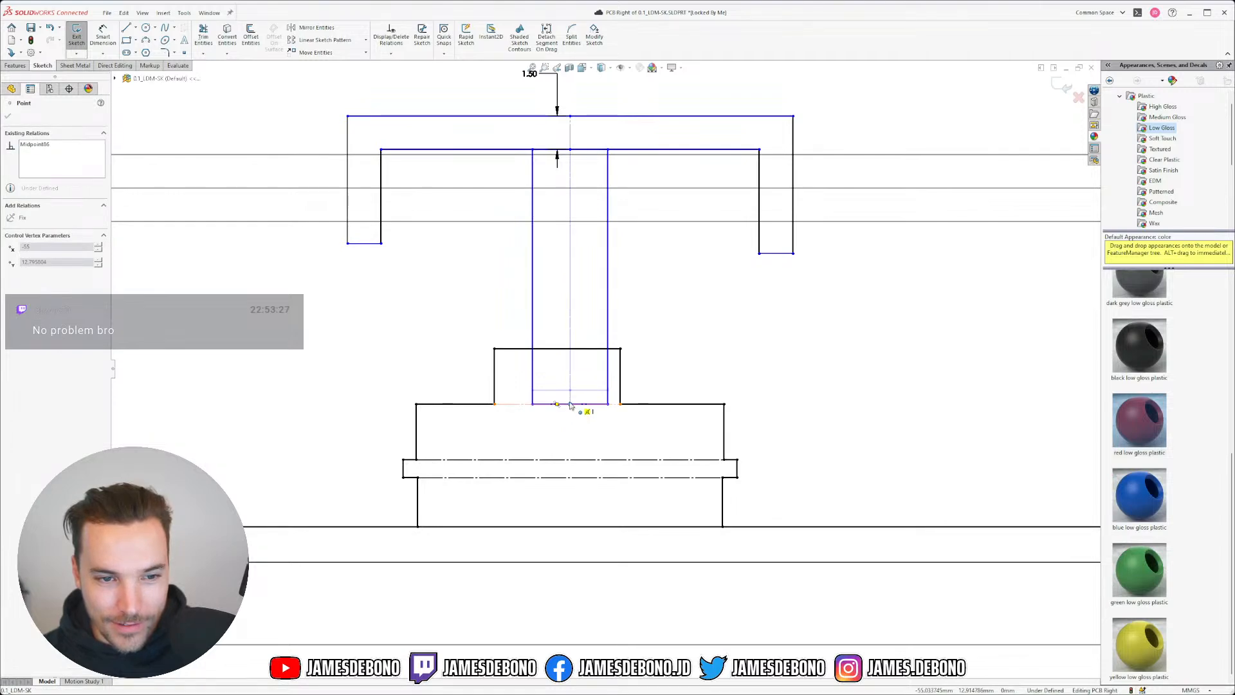
left_click_drag(570, 405, 570, 404)
left_click(766, 334)
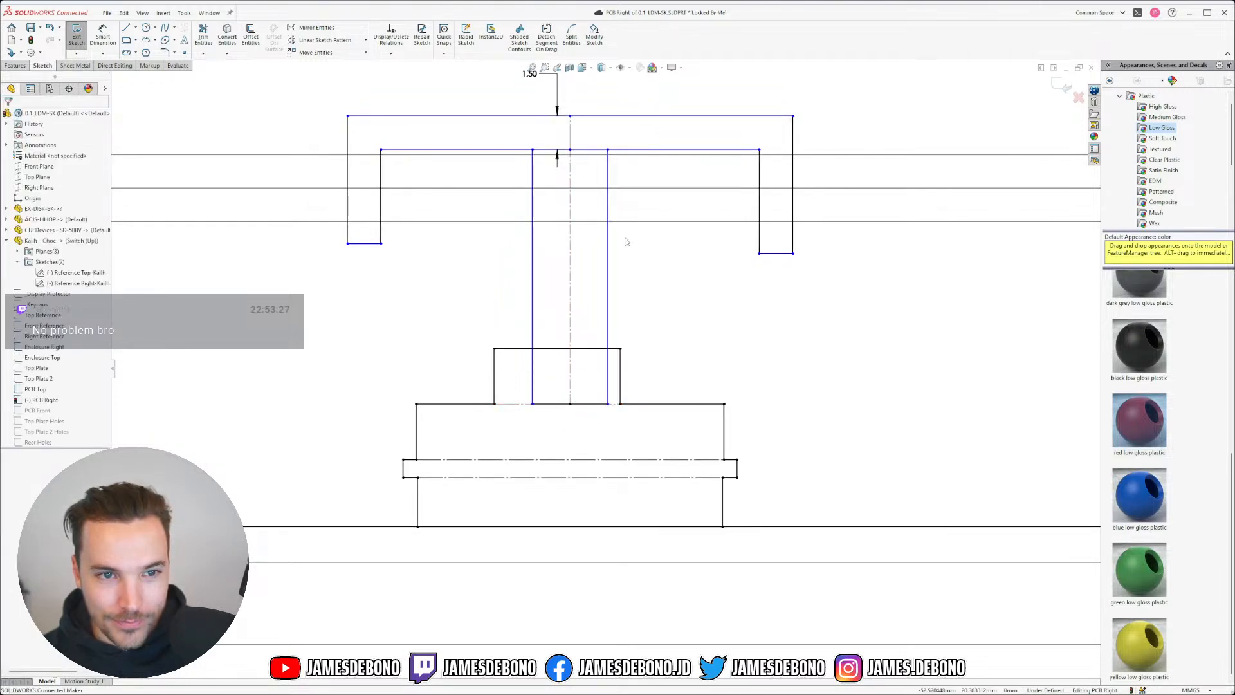
- Dimension the stem's width between its two vertical sides as 3.5 mm
left_click(103, 35)
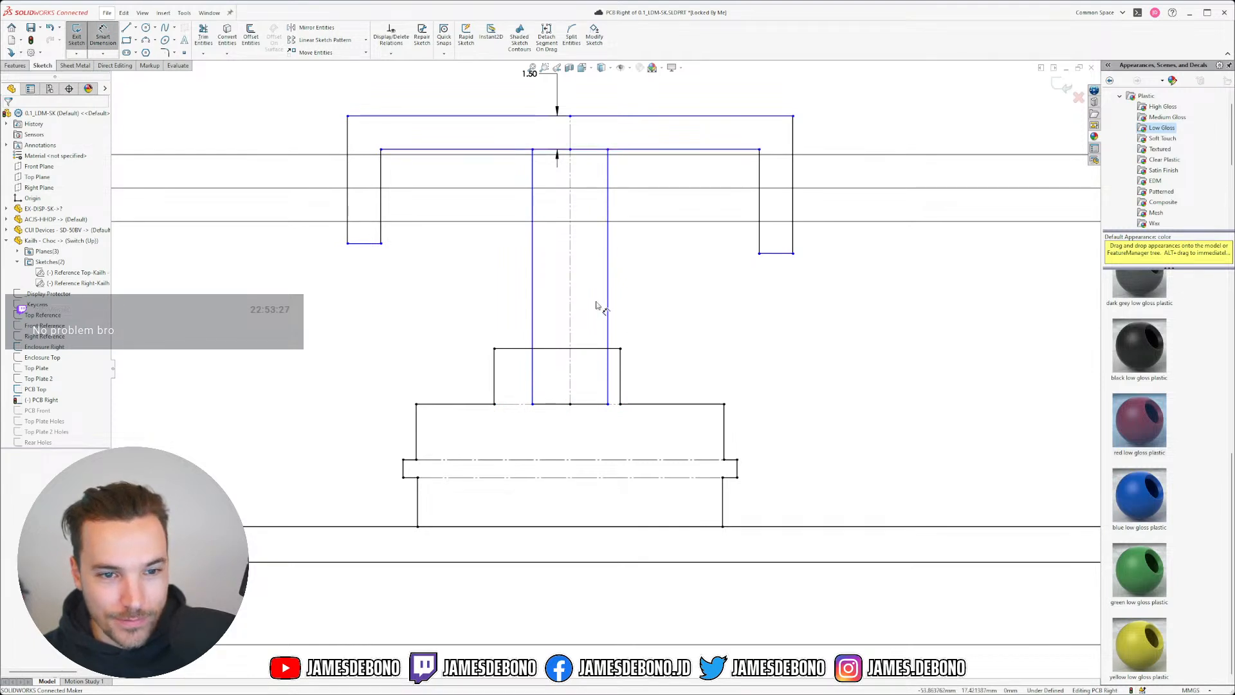
left_click(608, 308)
left_click(533, 309)
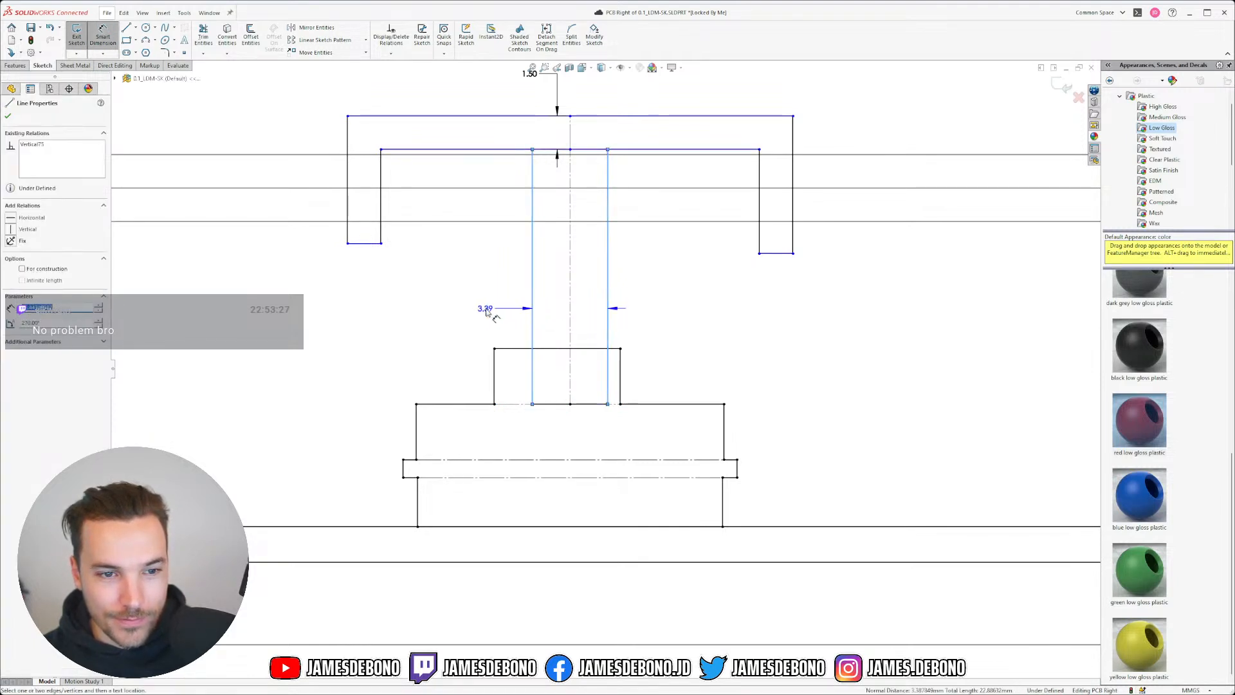
left_click(487, 314)
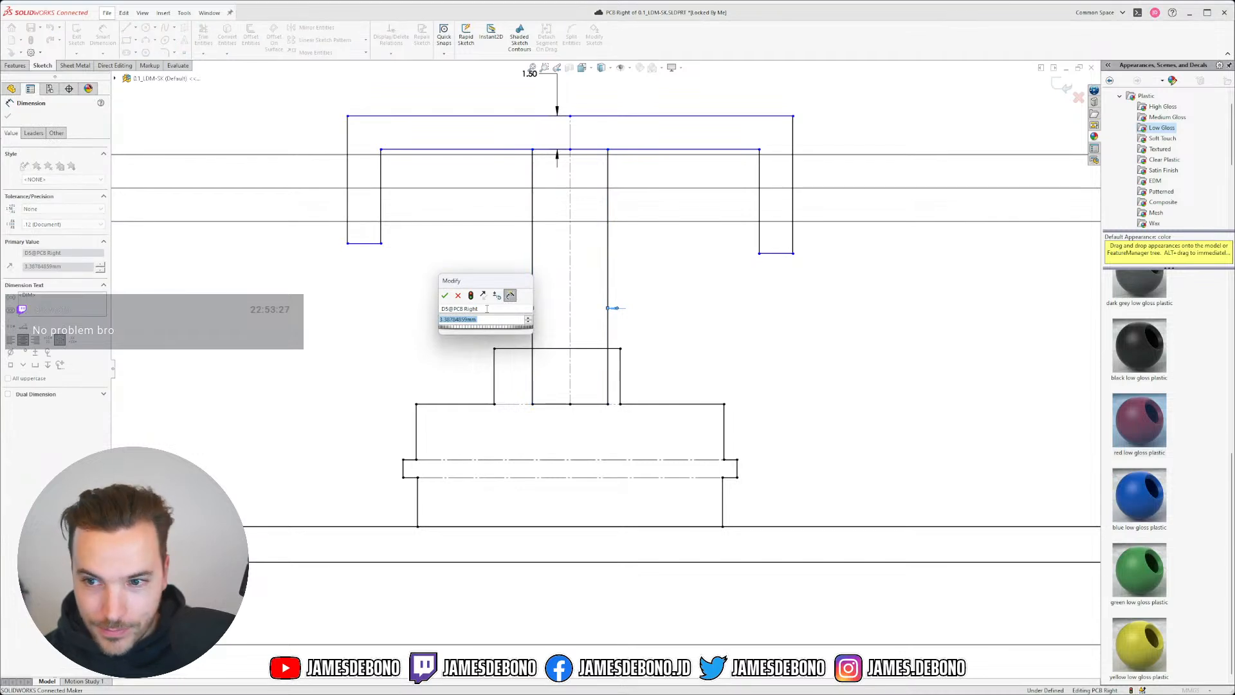
type("3.5")
key("Return")
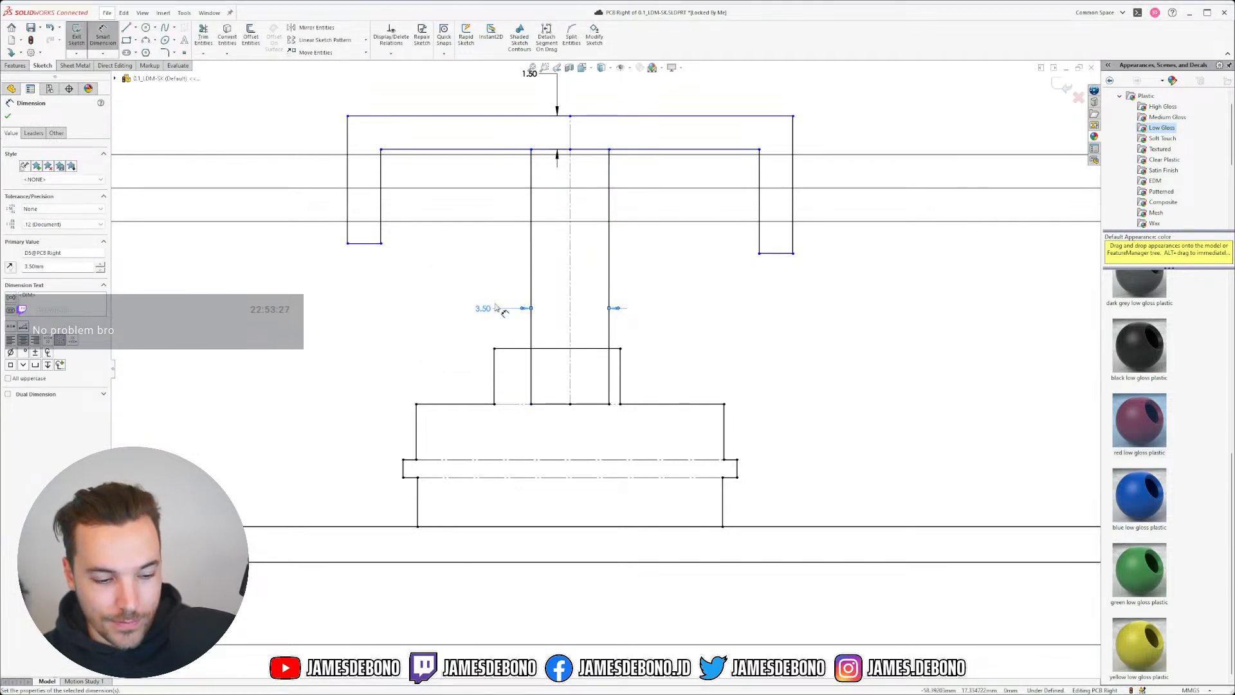
key("Escape")
- Lengthen the keycap's left wall slightly downward and make the foot lines of both walls collinear
left_click_drag(377, 247, 377, 265)
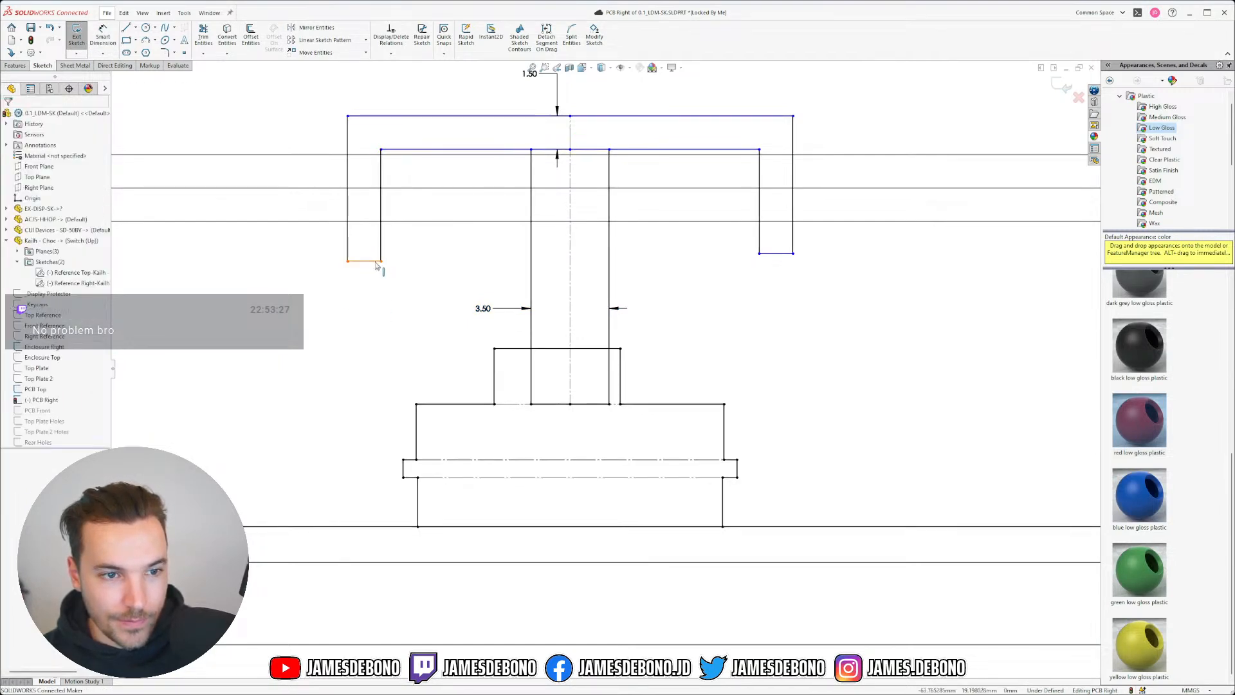
left_click(377, 262)
left_click(774, 253, "ctrl")
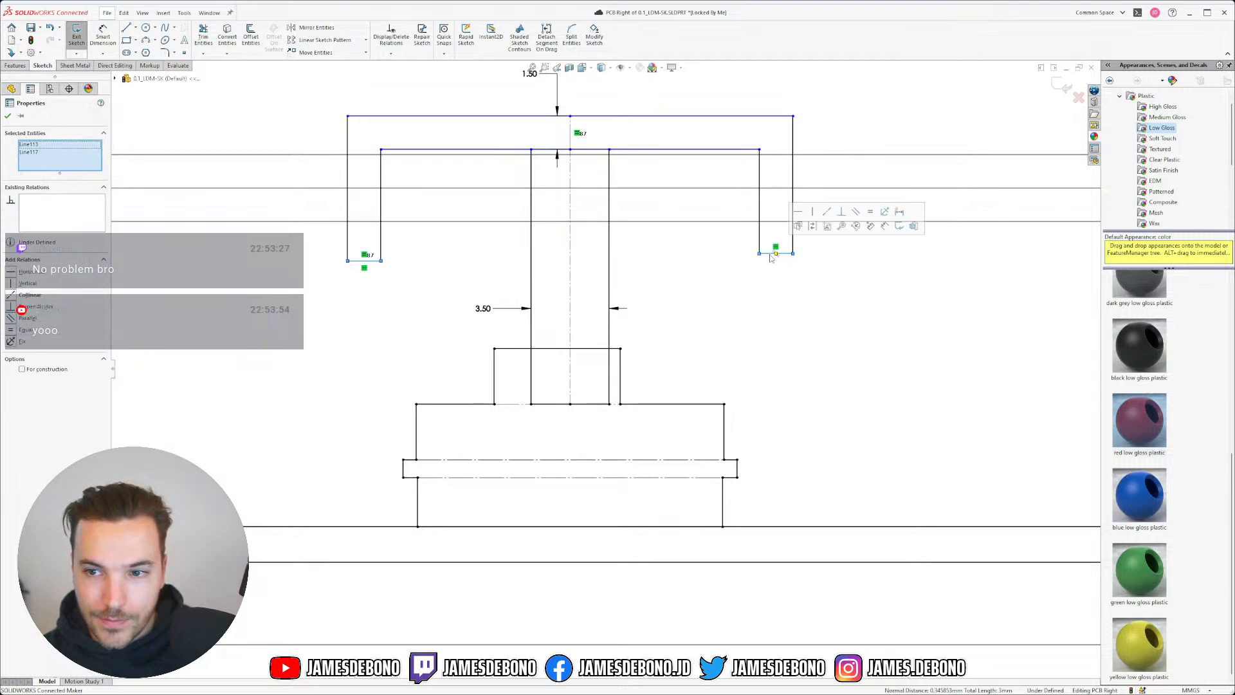
left_click(827, 213)
left_click(821, 312)
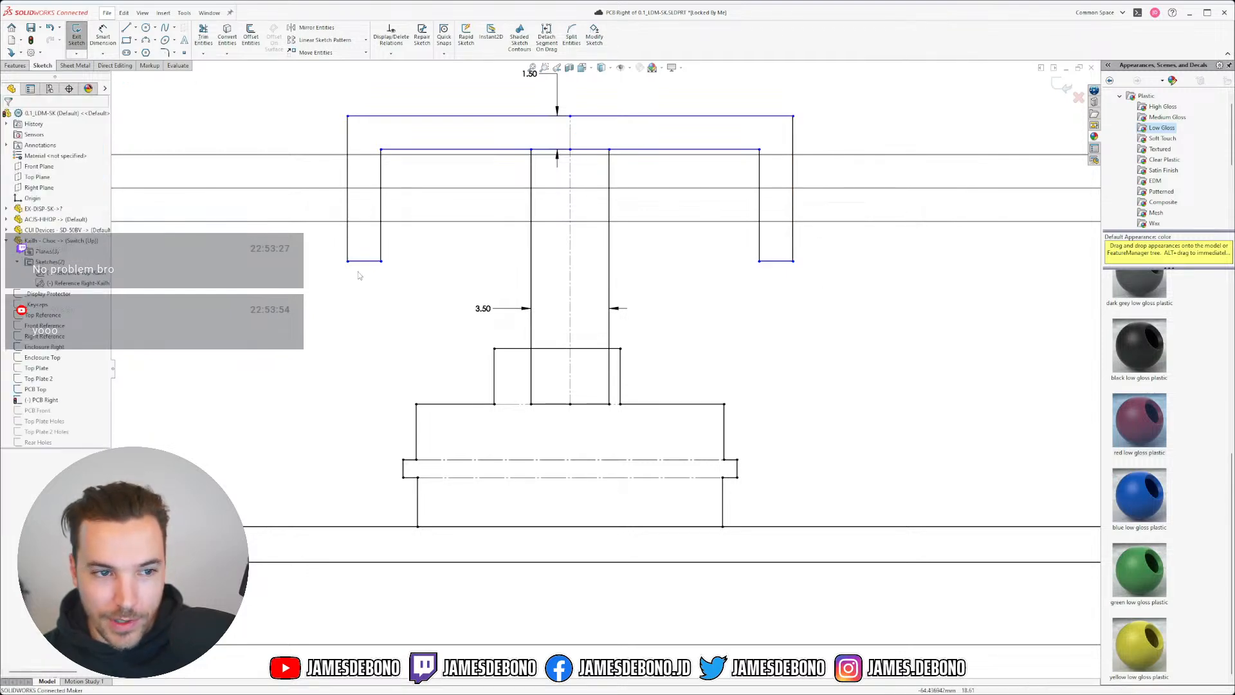
- Dimension the keycap's overall height from its top line to the left wall's foot line as 4 mm
left_click(103, 35)
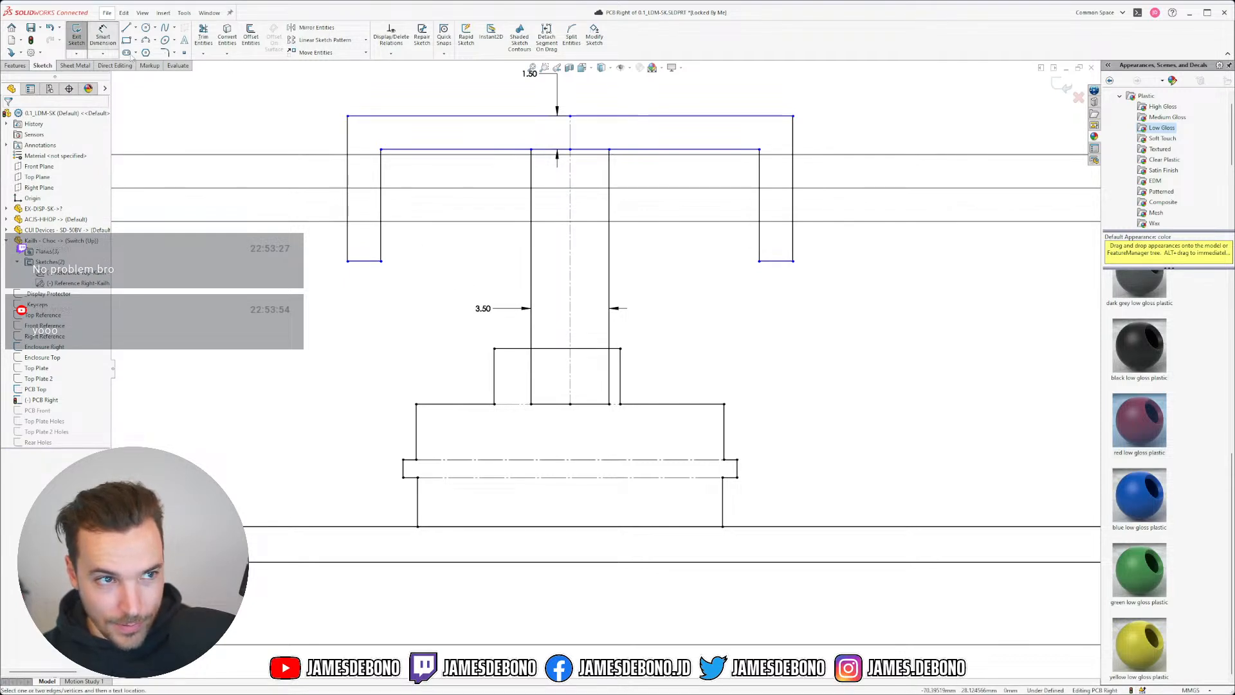
left_click(356, 117)
left_click(350, 260)
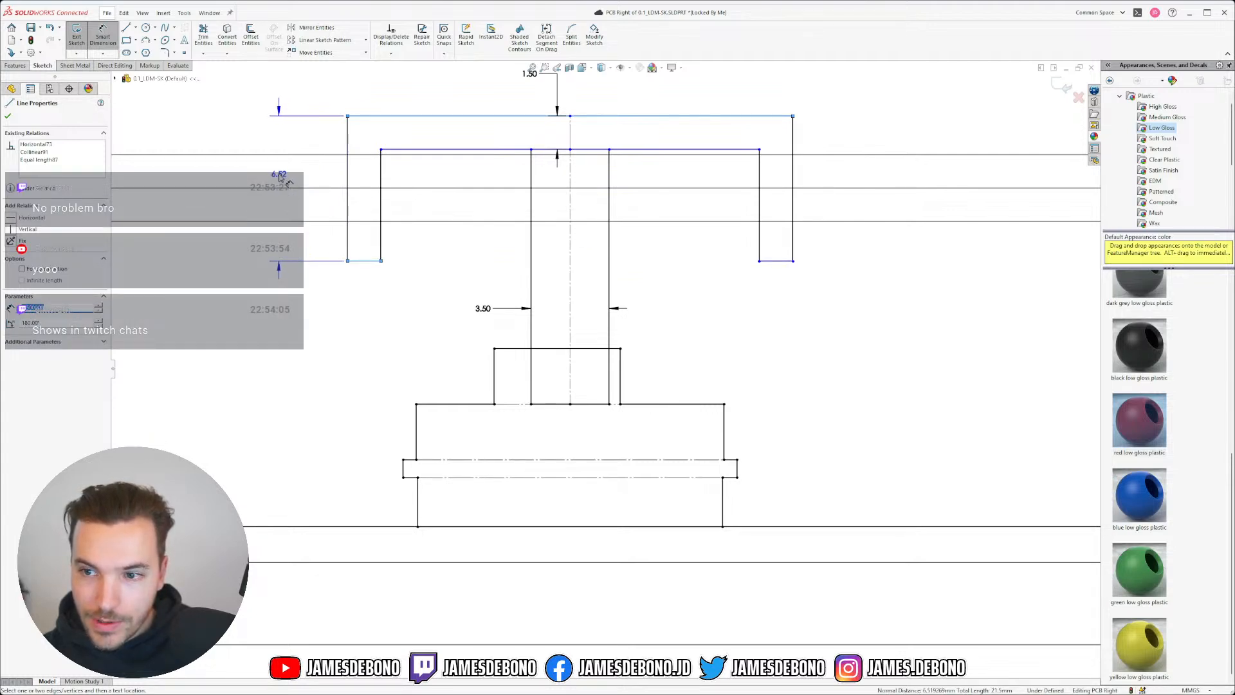
left_click(281, 178)
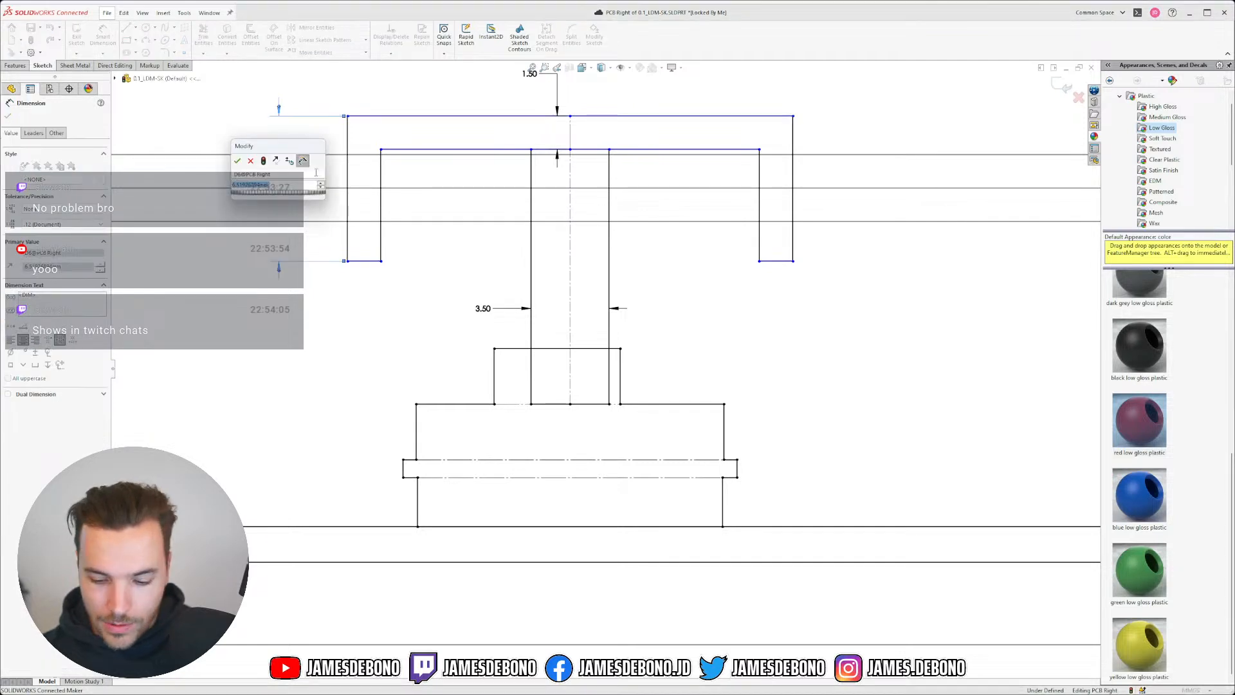
type("4")
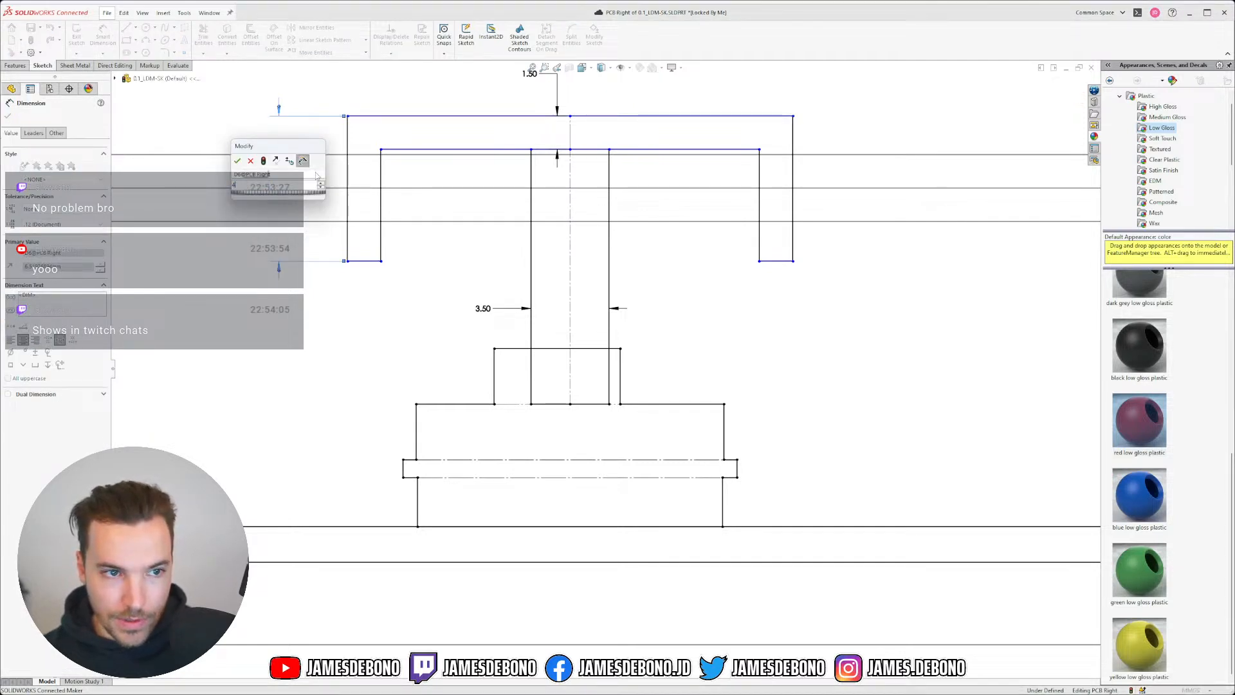
key("Return")
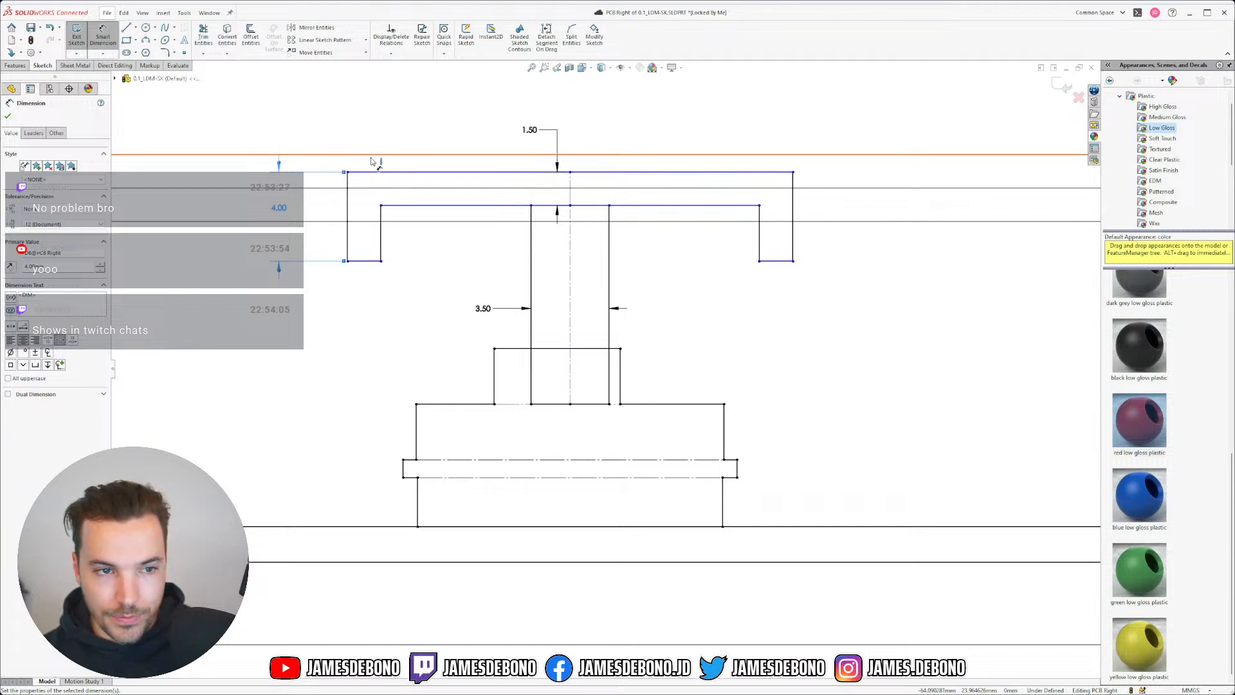
key("Escape")
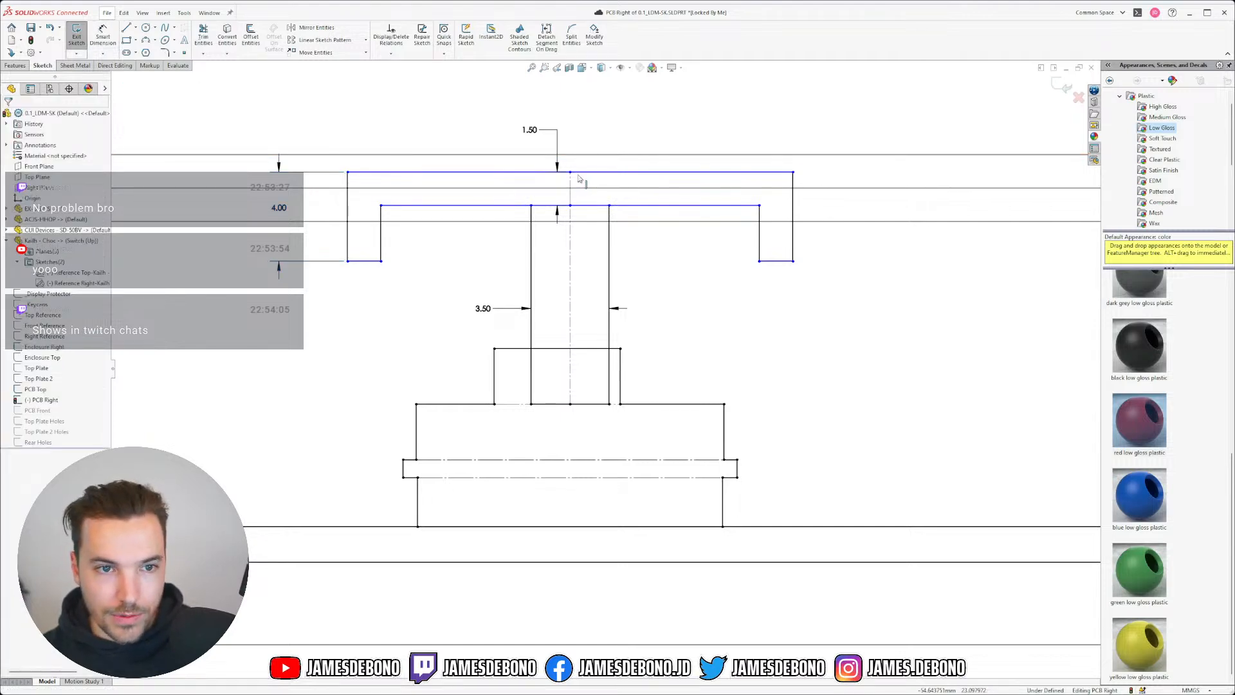
- Change the keycap's overall height dimension to 6 mm, tidy its arrows and text, and reposition the keycap vertically along the stem's centerline
left_click_drag(570, 174, 570, 117)
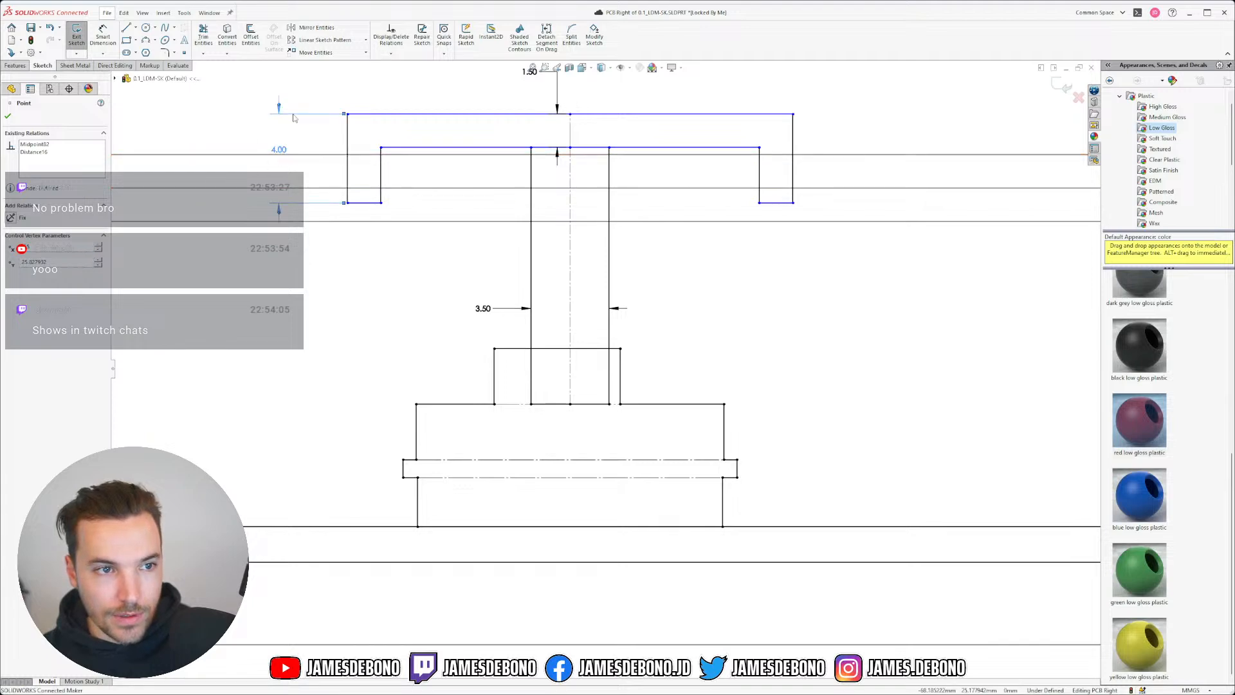
left_click(281, 108)
left_click(279, 107)
left_click_drag(282, 153, 278, 166)
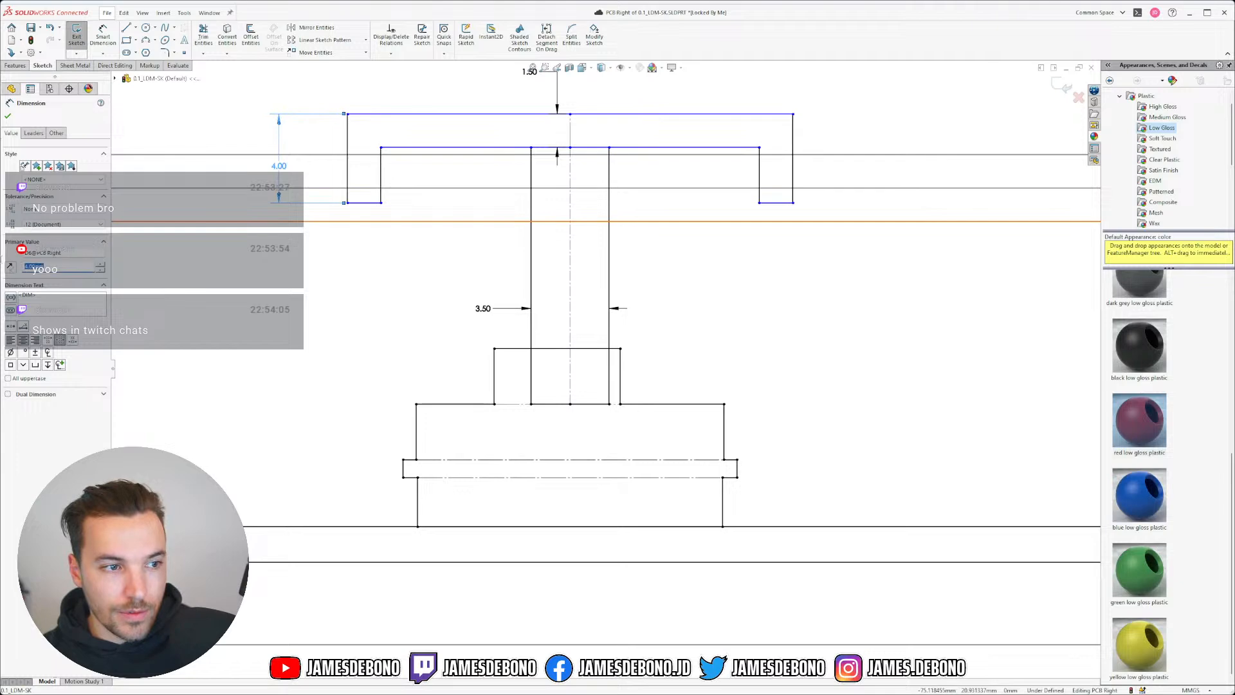
key("Return")
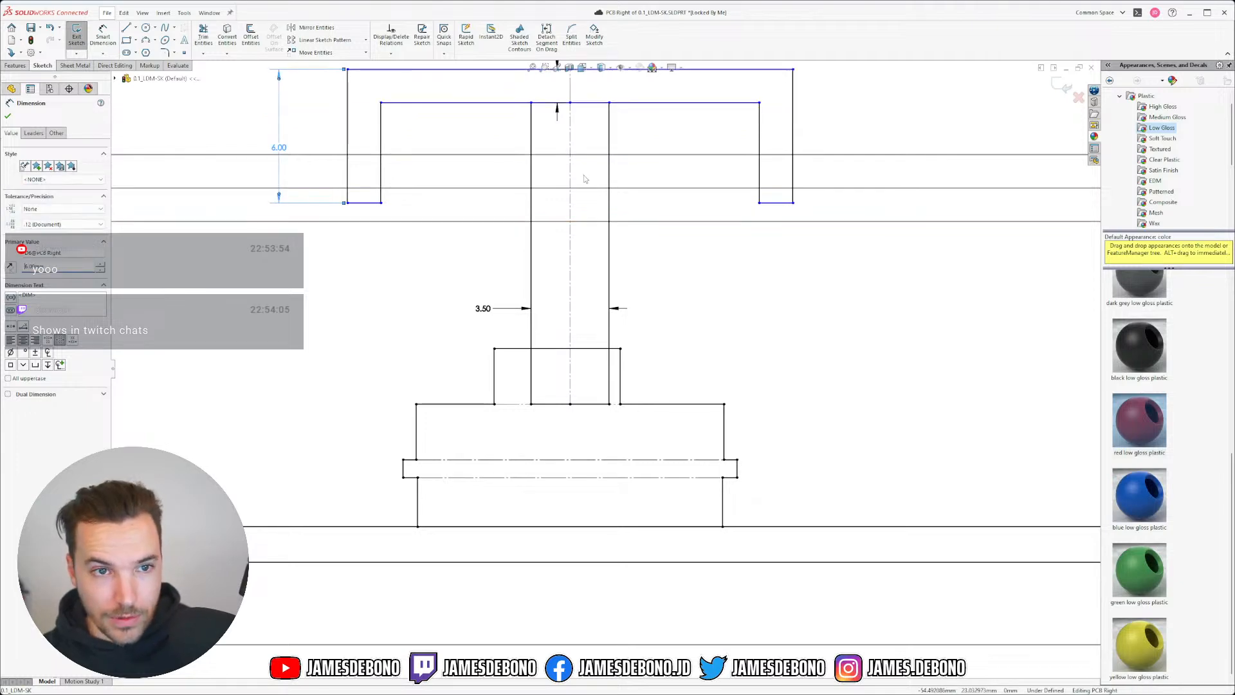
scroll(560, 193, "up", 3)
scroll(547, 193, "down", 4)
mouse_move(644, 240)
left_mouse_down()
mouse_move(651, 316)
mouse_move(648, 301)
left_mouse_up()
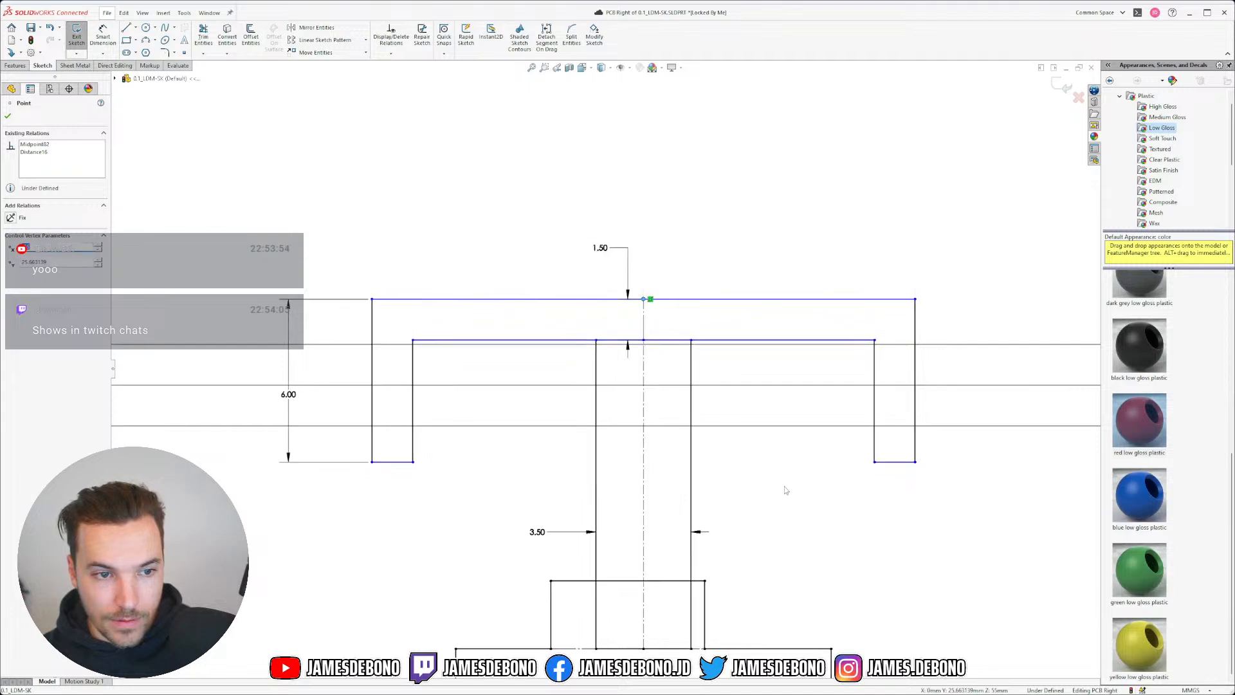
left_click(785, 489)
- Dimension the keycap's top line 2.5 mm above the uppermost horizontal line of the Enclosure Right sketch
left_click(103, 35)
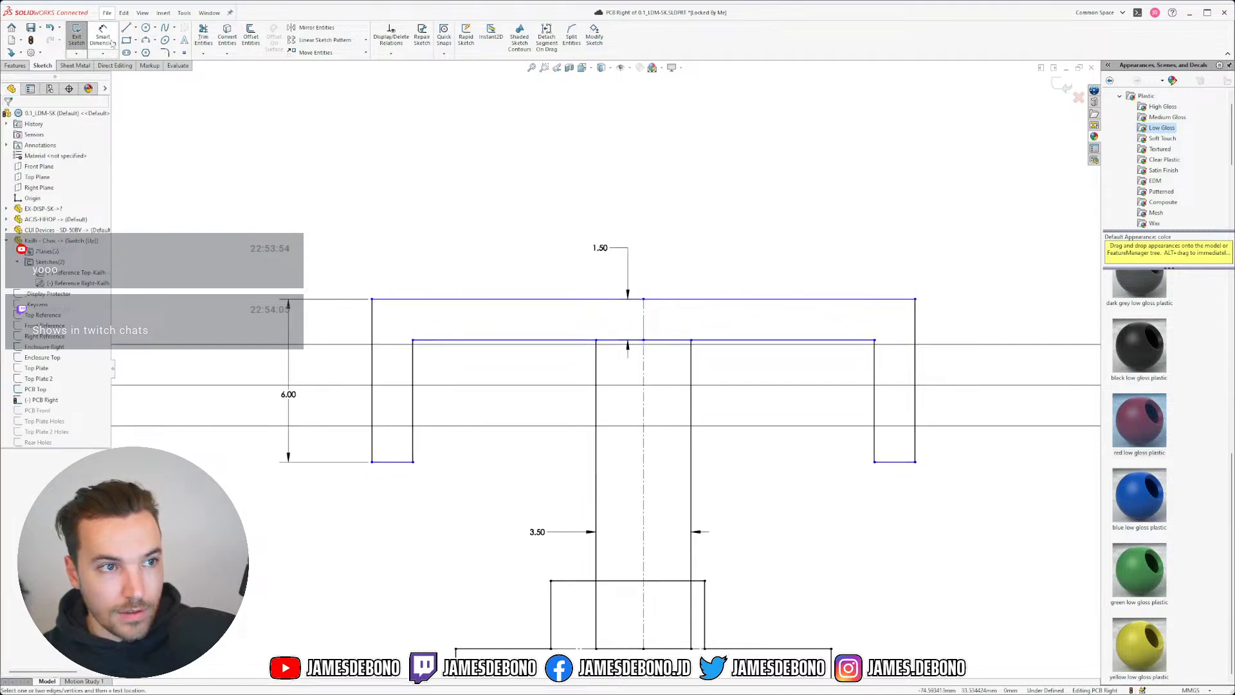
left_click(381, 300)
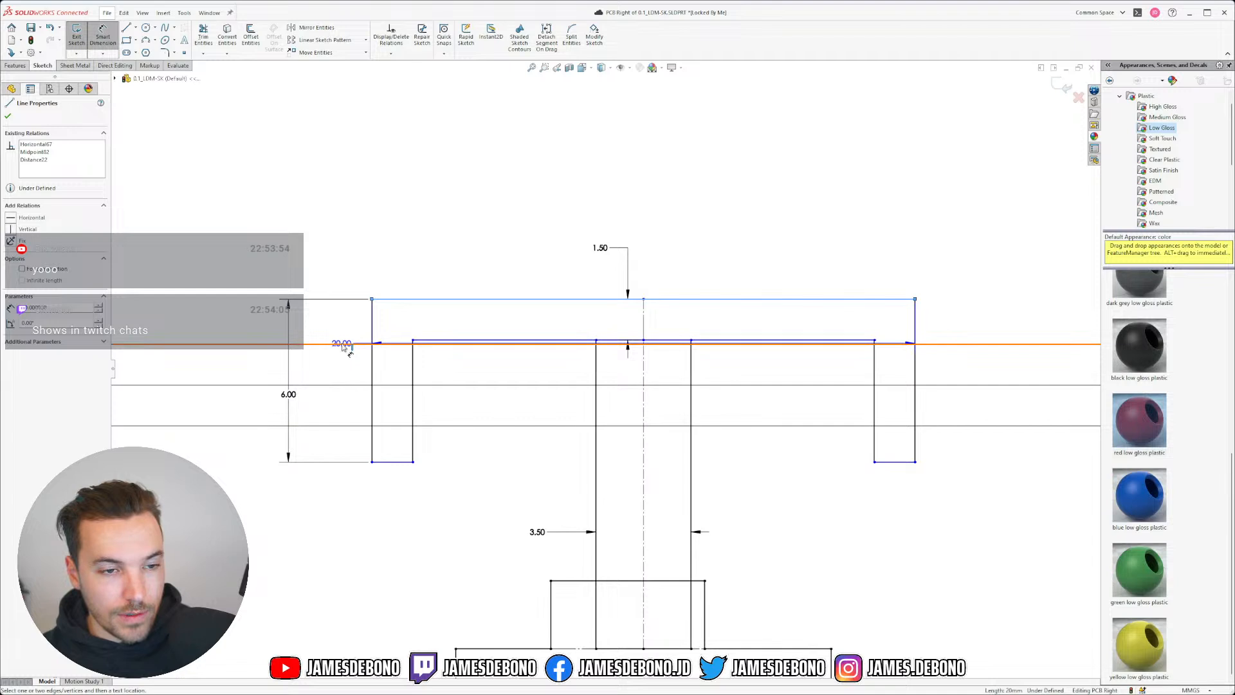
left_click(341, 345)
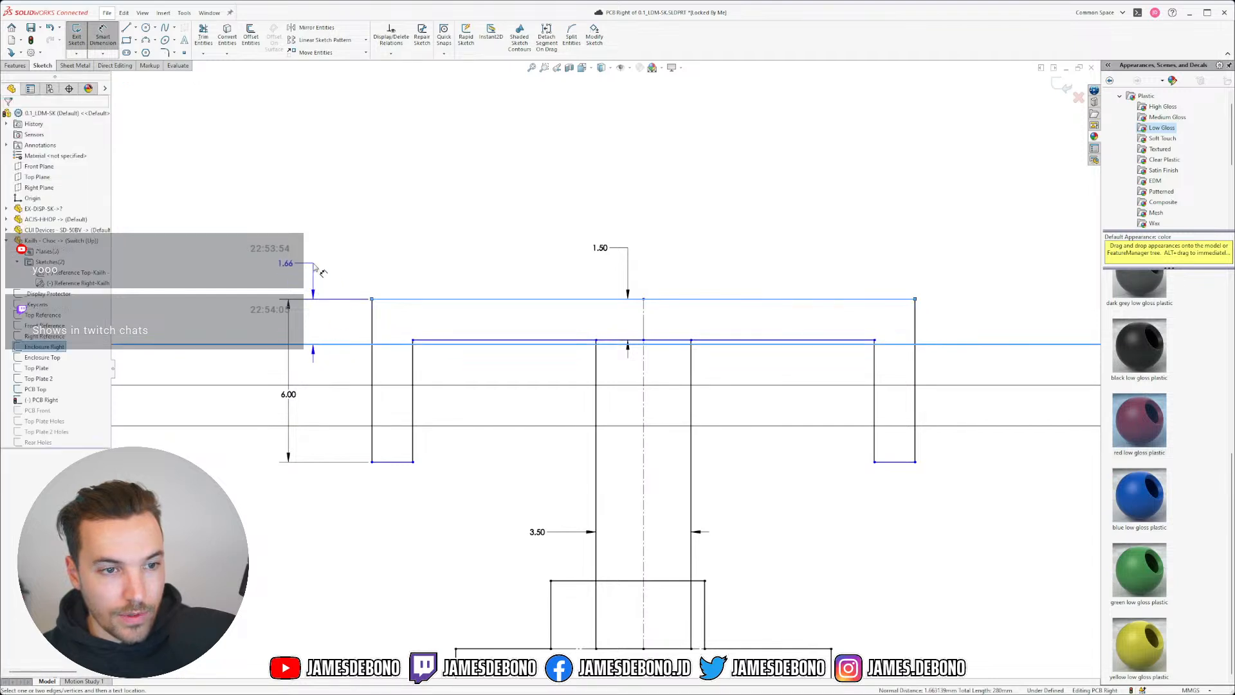
left_click(316, 244)
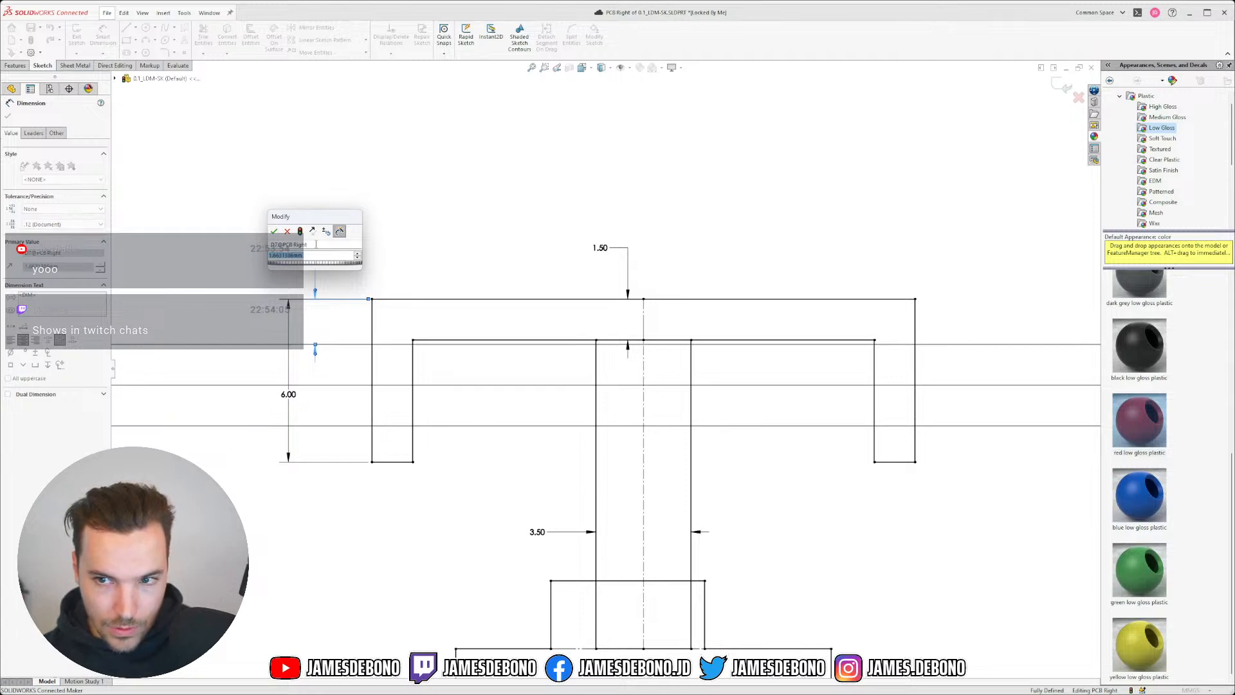
type("2.5")
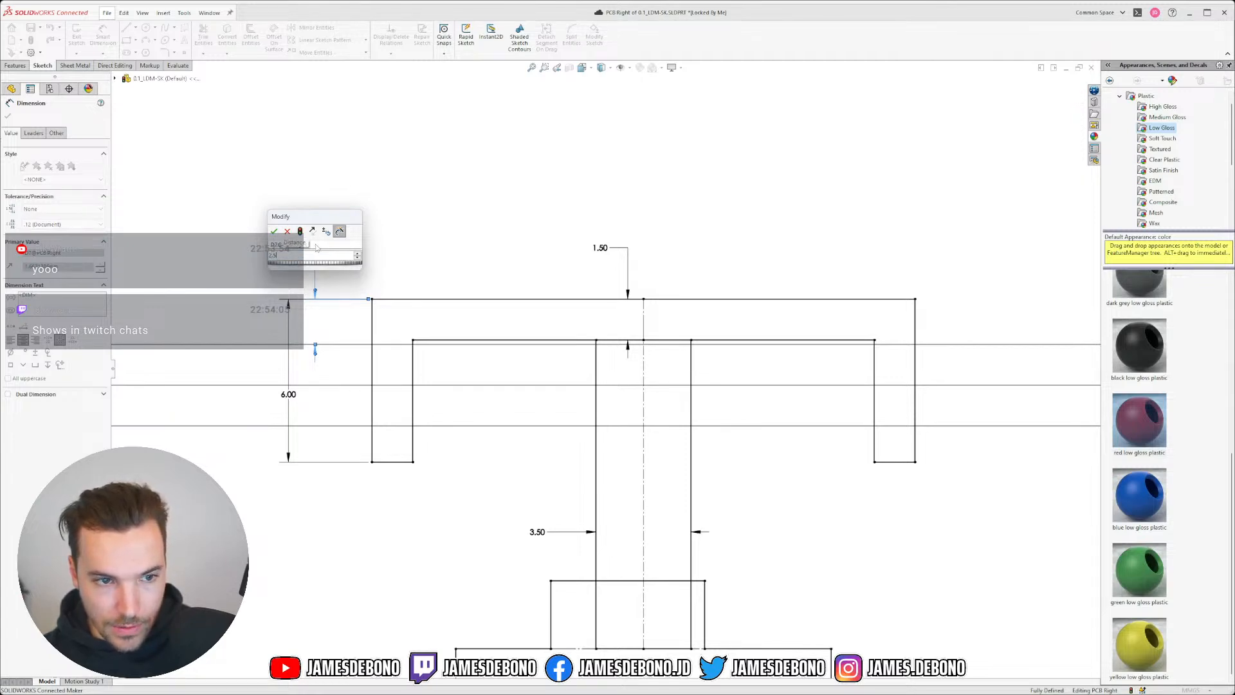
key("Escape")
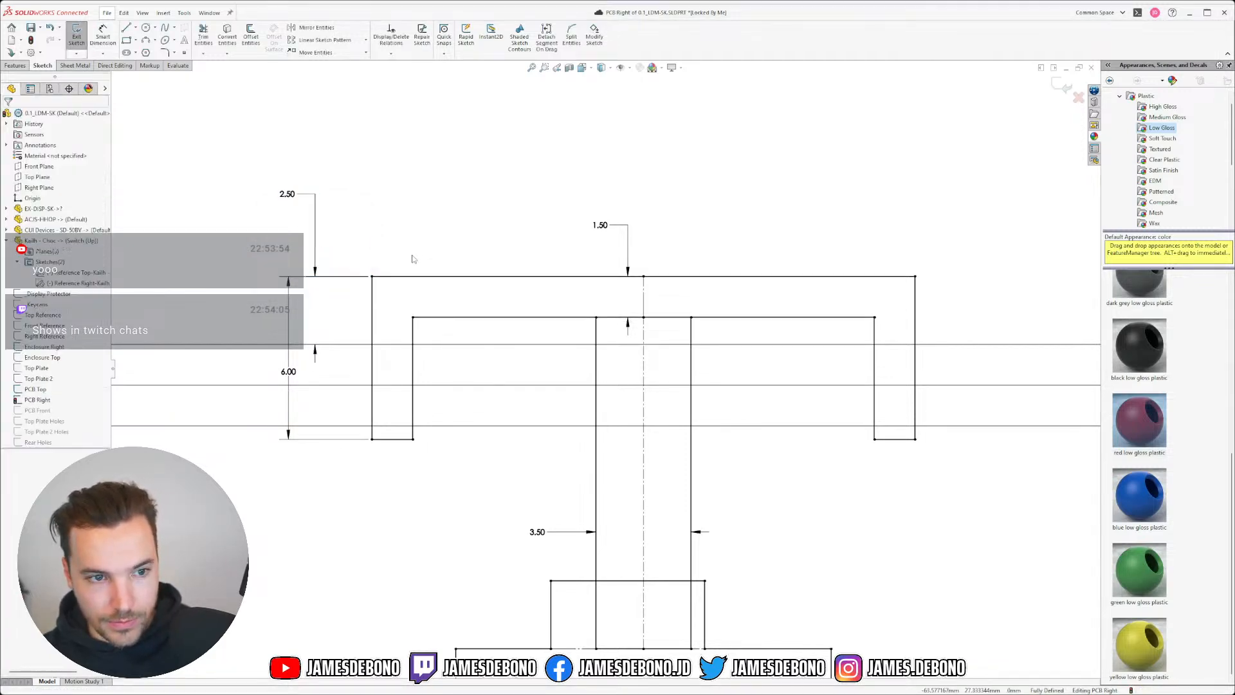
- Exit the PCB Right sketch and save the part together with its modified component documents
scroll(590, 354, "up", 5)
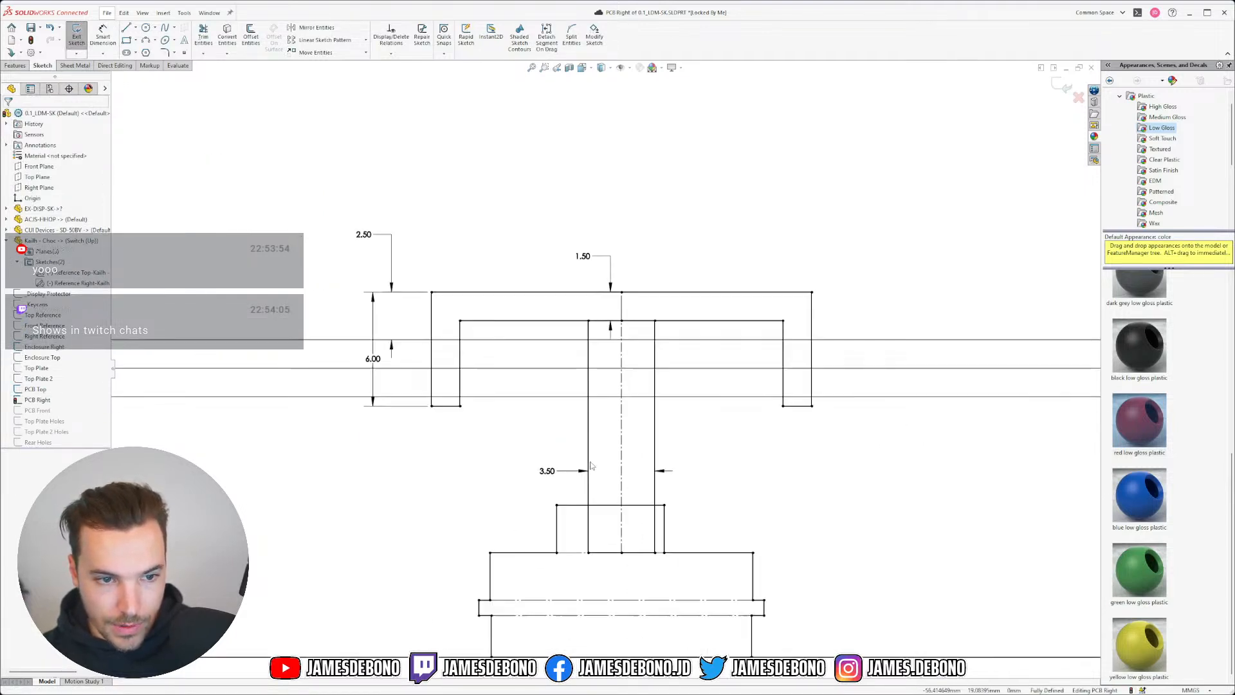
scroll(595, 482, "up", 2)
scroll(596, 482, "down", 2)
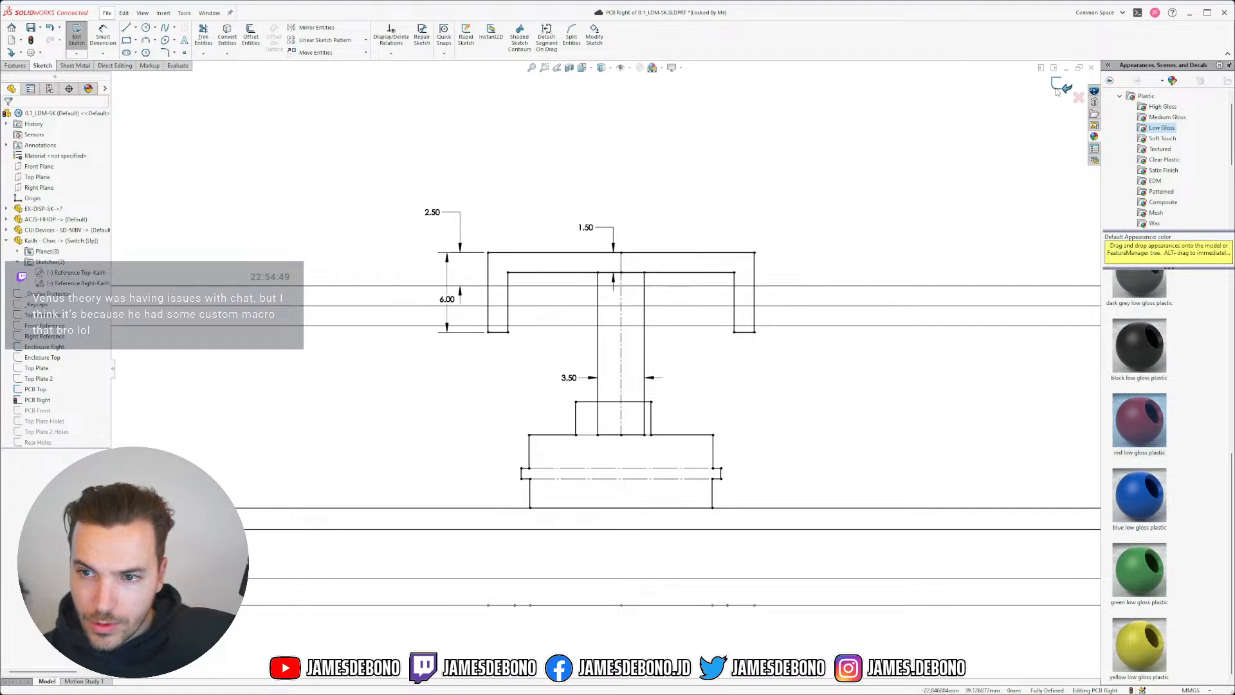
left_click(1056, 90)
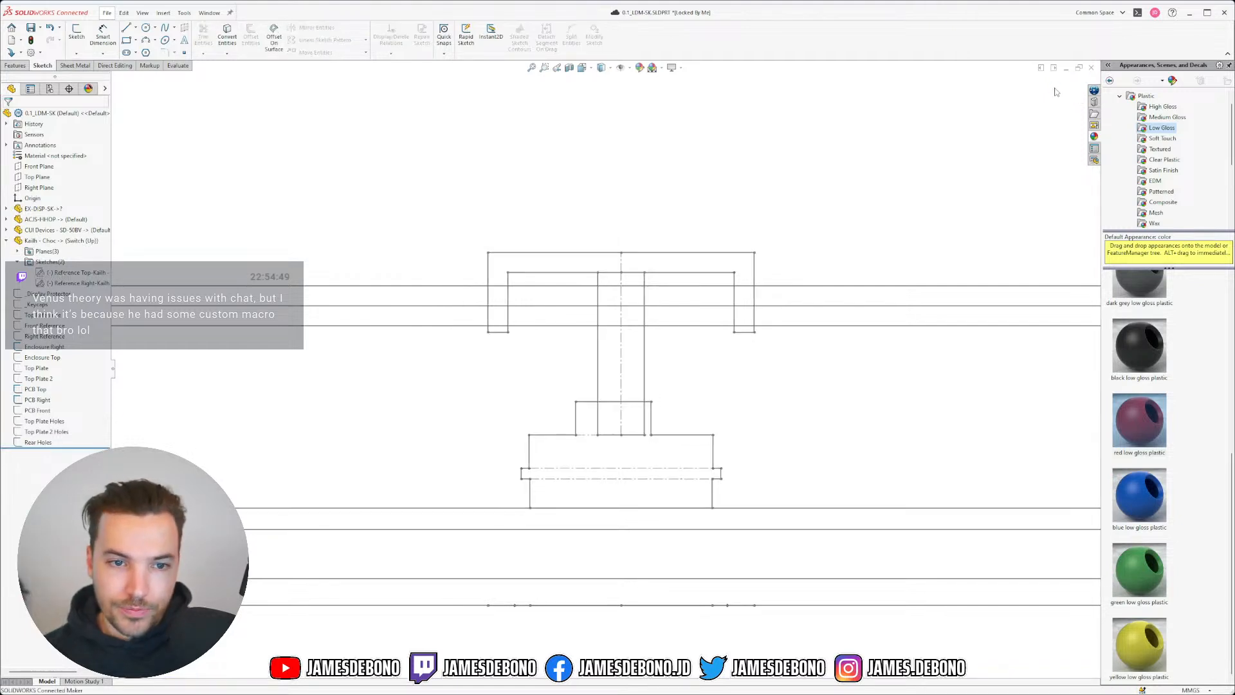
middle_click_drag(565, 322, 593, 368)
scroll(647, 412, "up", 10)
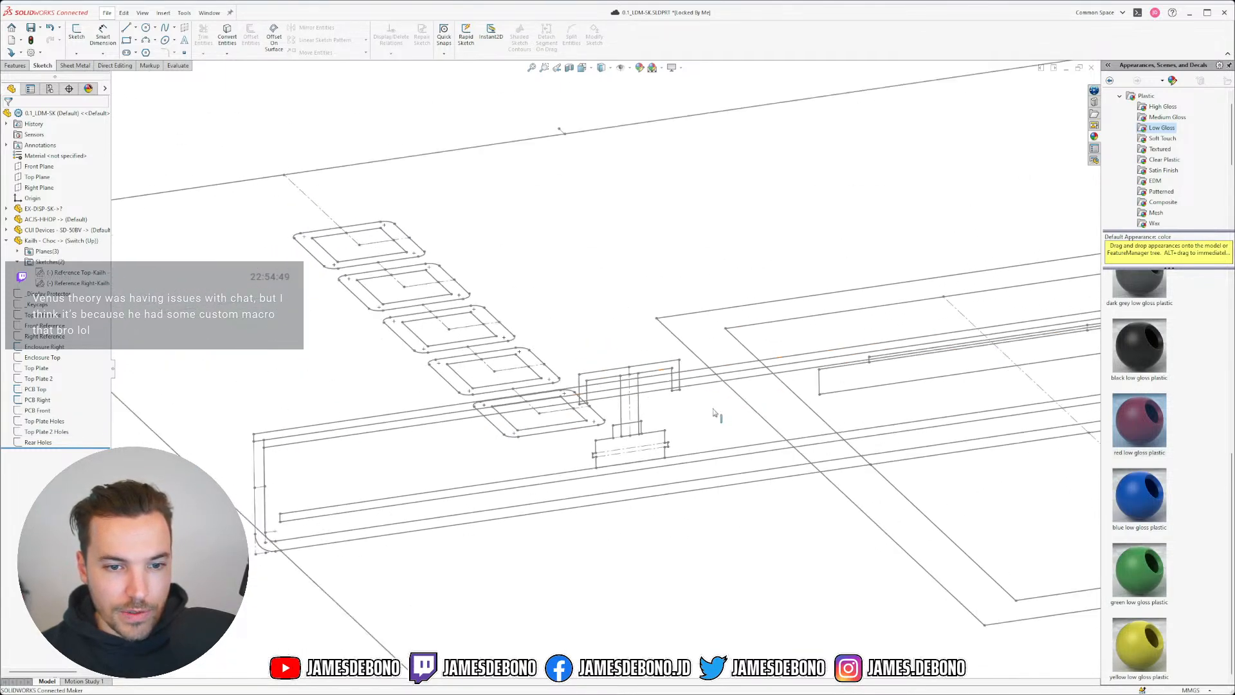
mouse_move(646, 415)
middle_mouse_down()
mouse_move(646, 386)
mouse_move(829, 386)
mouse_move(875, 399)
mouse_move(663, 407)
mouse_move(665, 380)
mouse_move(683, 452)
middle_mouse_up()
key("z")
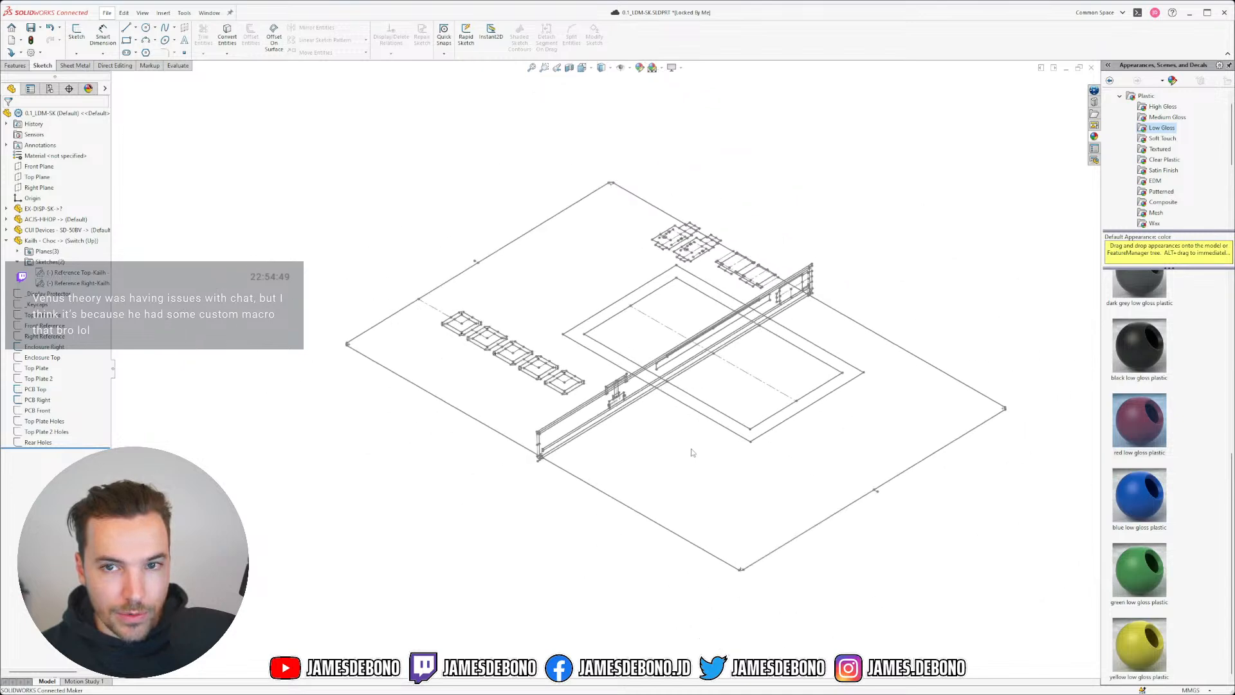
key("ctrl+s")
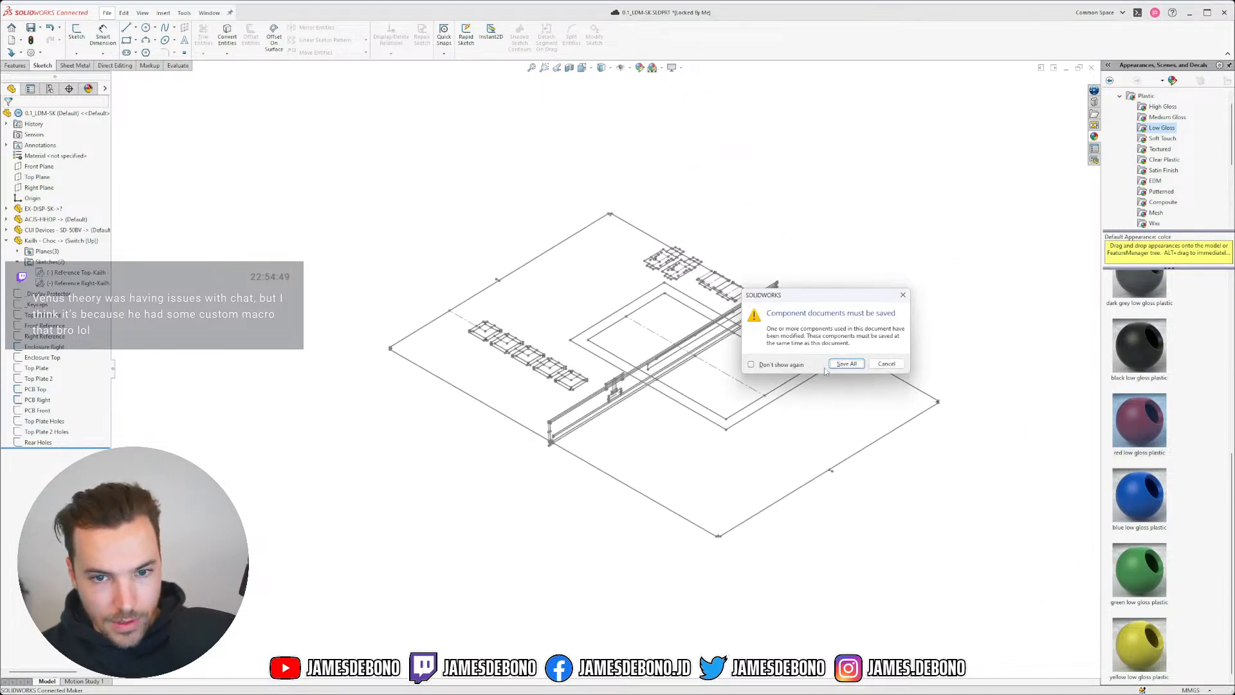
left_click(846, 364)
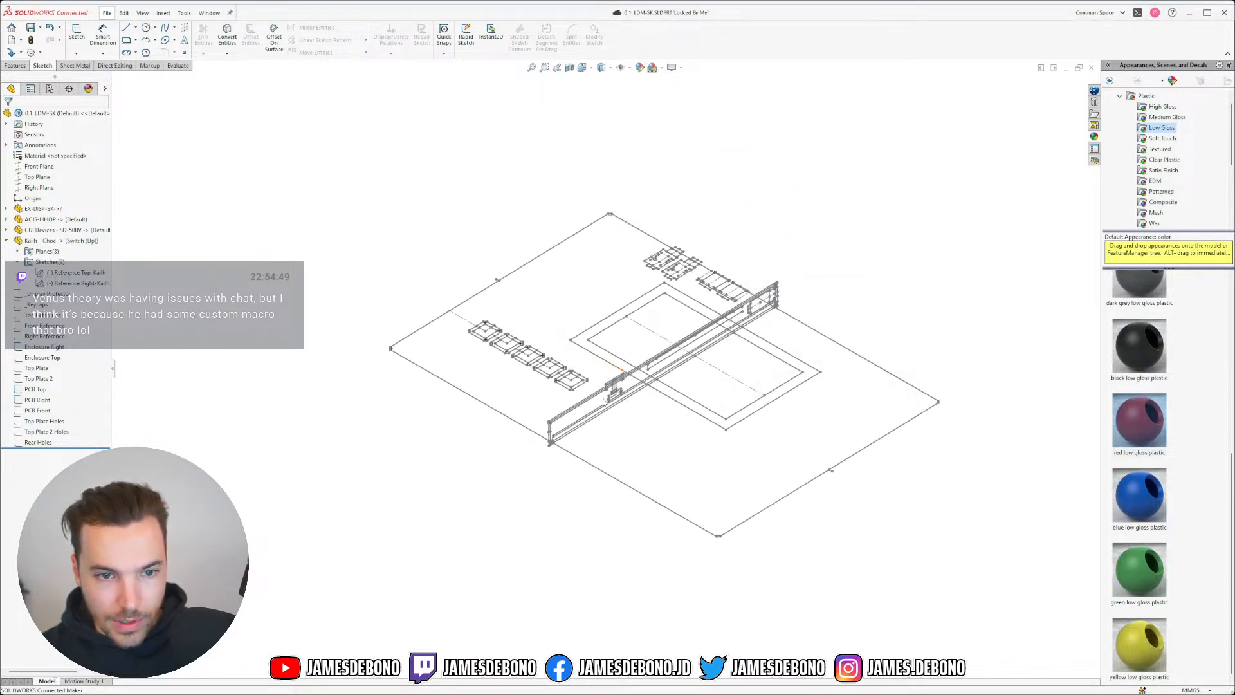
scroll(597, 400, "down", 2)
scroll(597, 400, "down", 1)
scroll(762, 363, "up", 2)
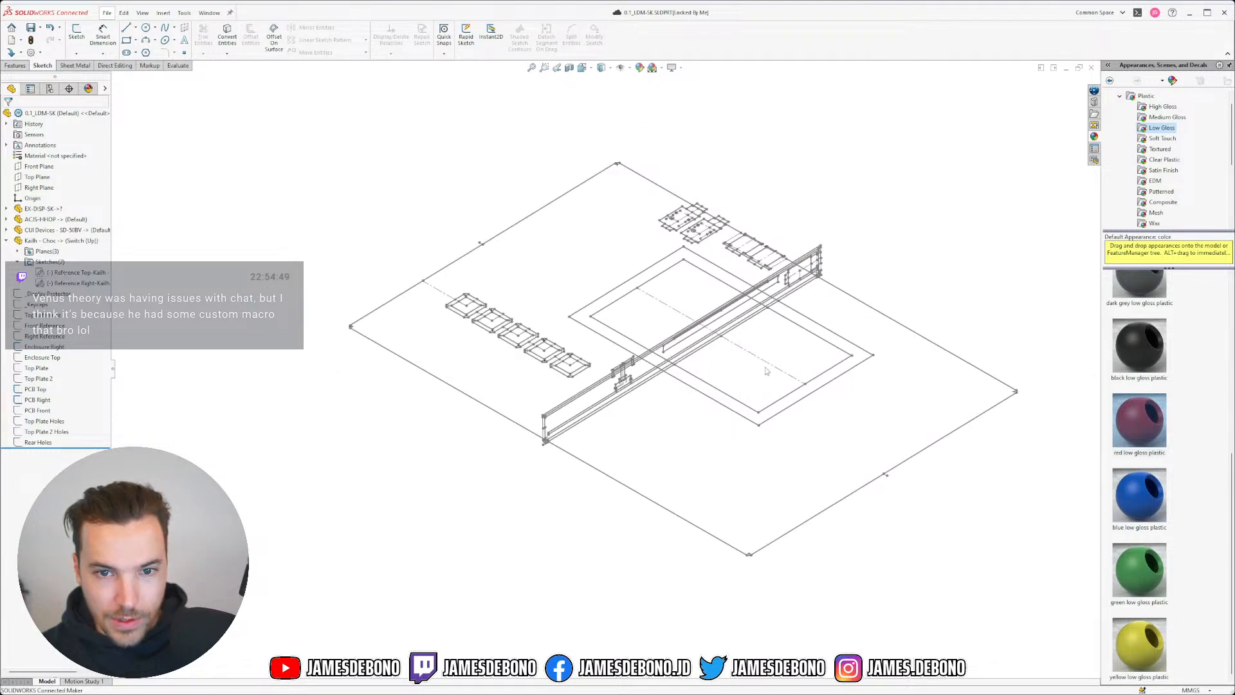
scroll(764, 367, "down", 2)
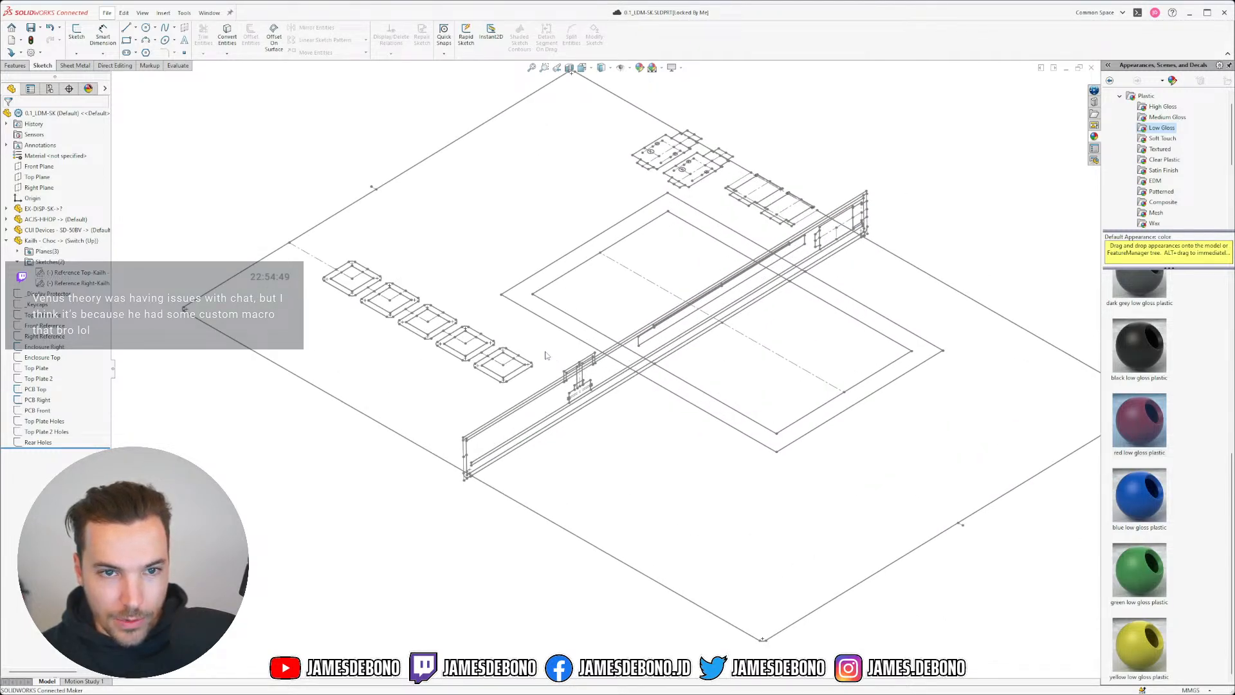
scroll(546, 356, "up", 1)
scroll(545, 357, "down", 1)
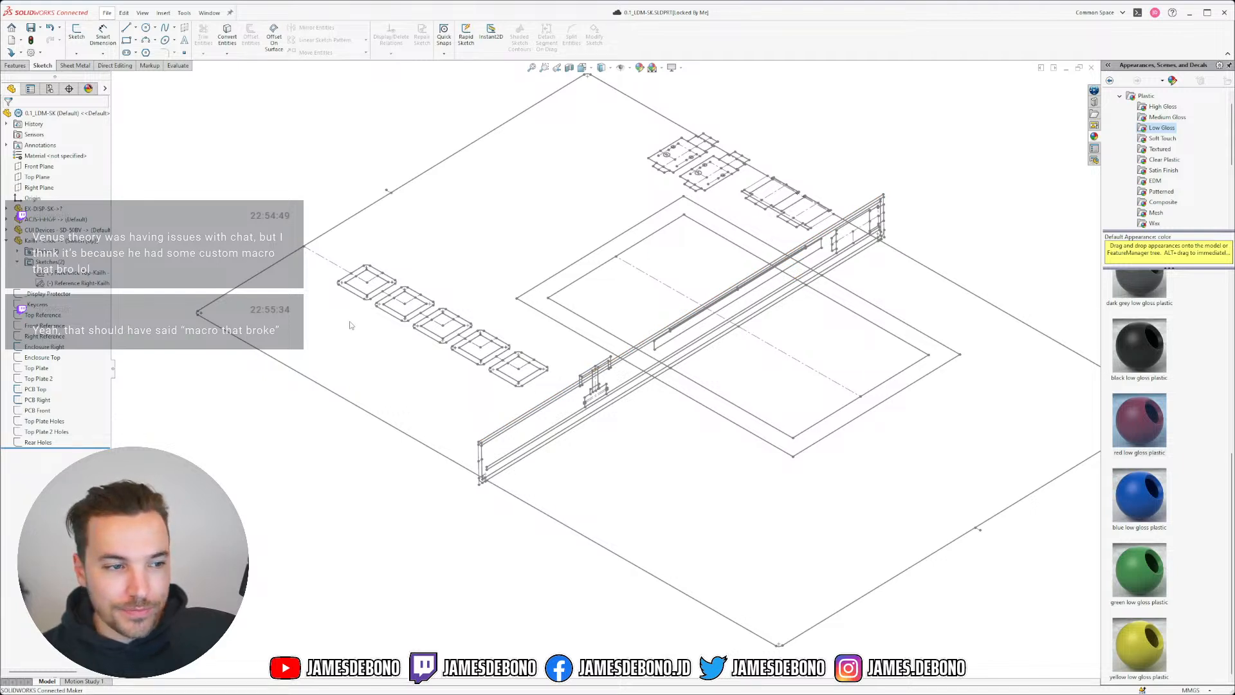
scroll(560, 368, "down", 2)
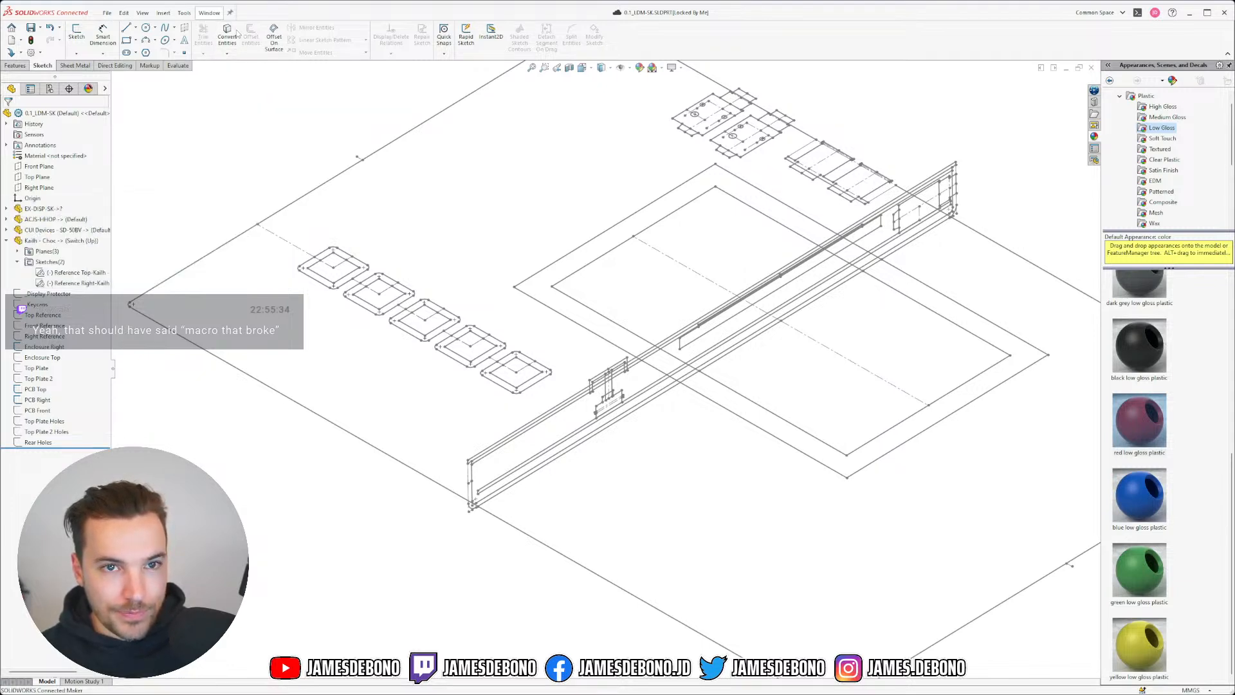
- Switch to the 0.1_LDM-A assembly and rebuild it with the changed models
left_click(209, 13)
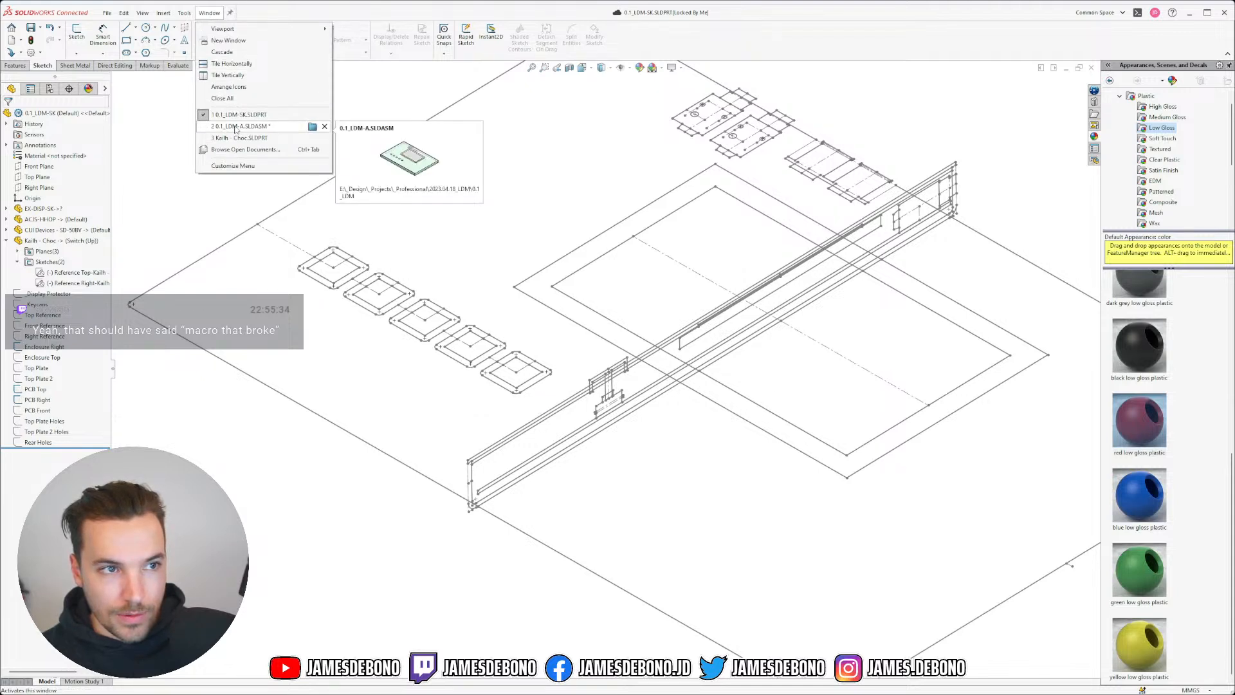
left_click(144, 102)
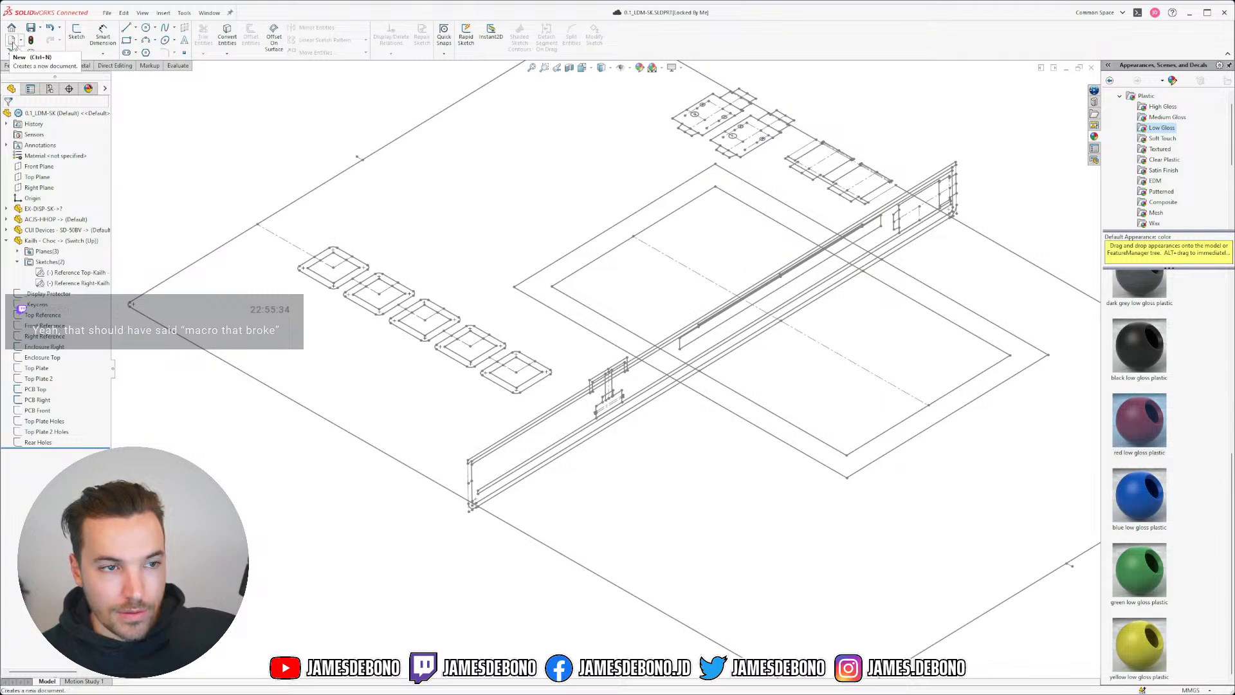
left_click(209, 13)
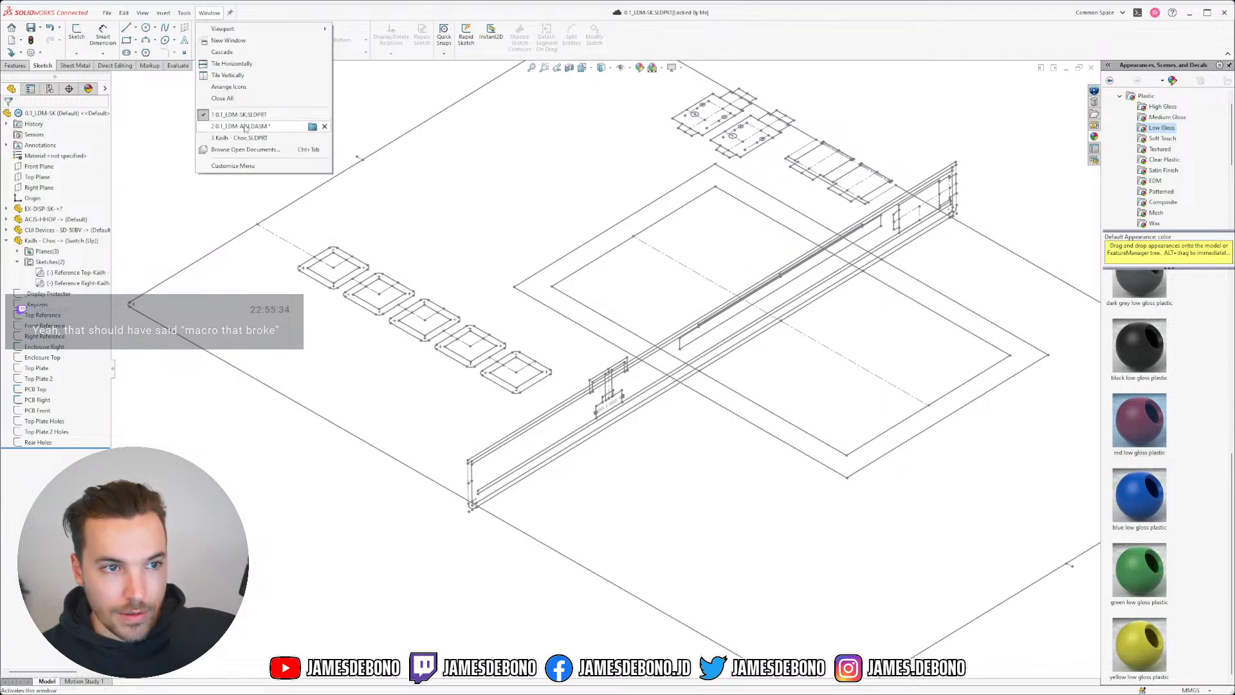
left_click(242, 126)
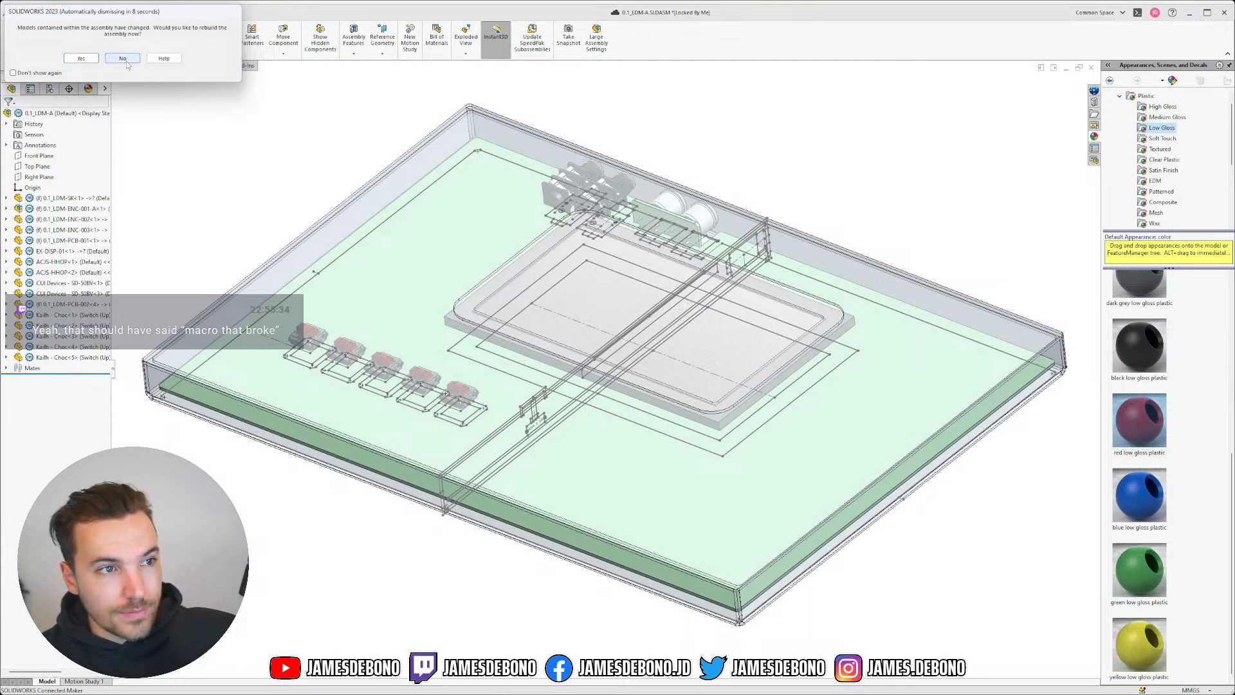
left_click(81, 58)
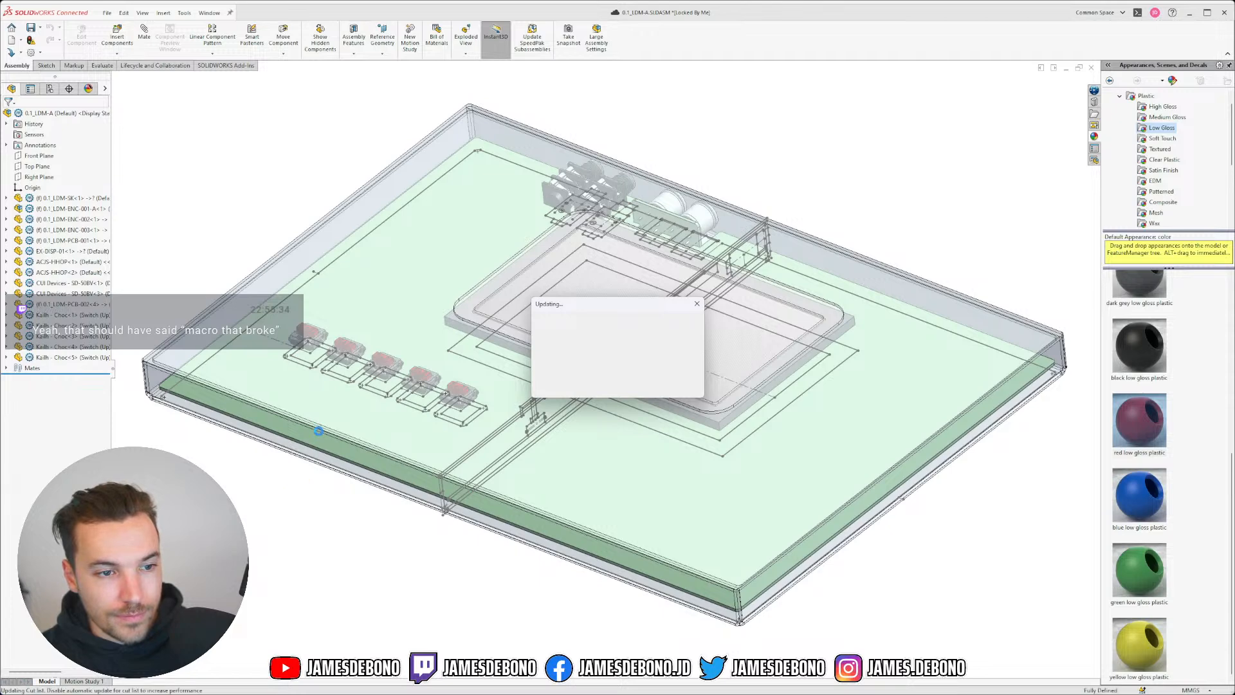
- Open the enclosure part 0.1_LDM-ENC-002 from the assembly in its own window
scroll(232, 364, "down", 5)
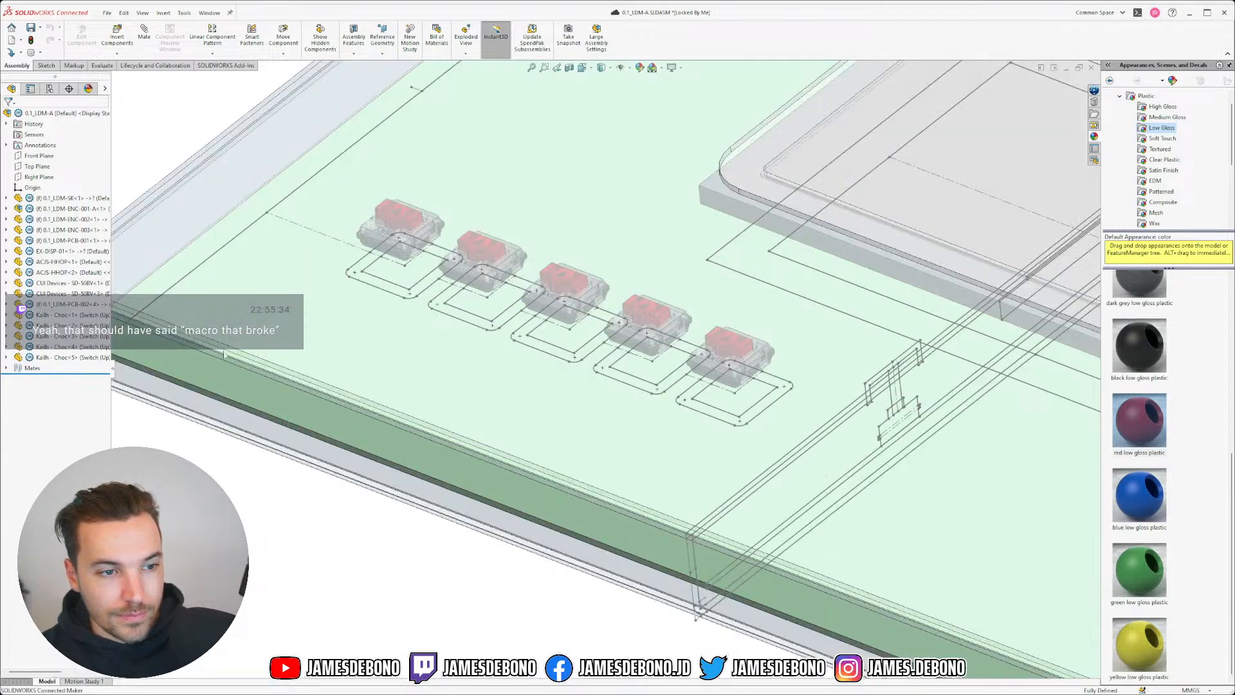
scroll(231, 360, "down", 4)
left_click(249, 321)
left_click(273, 272)
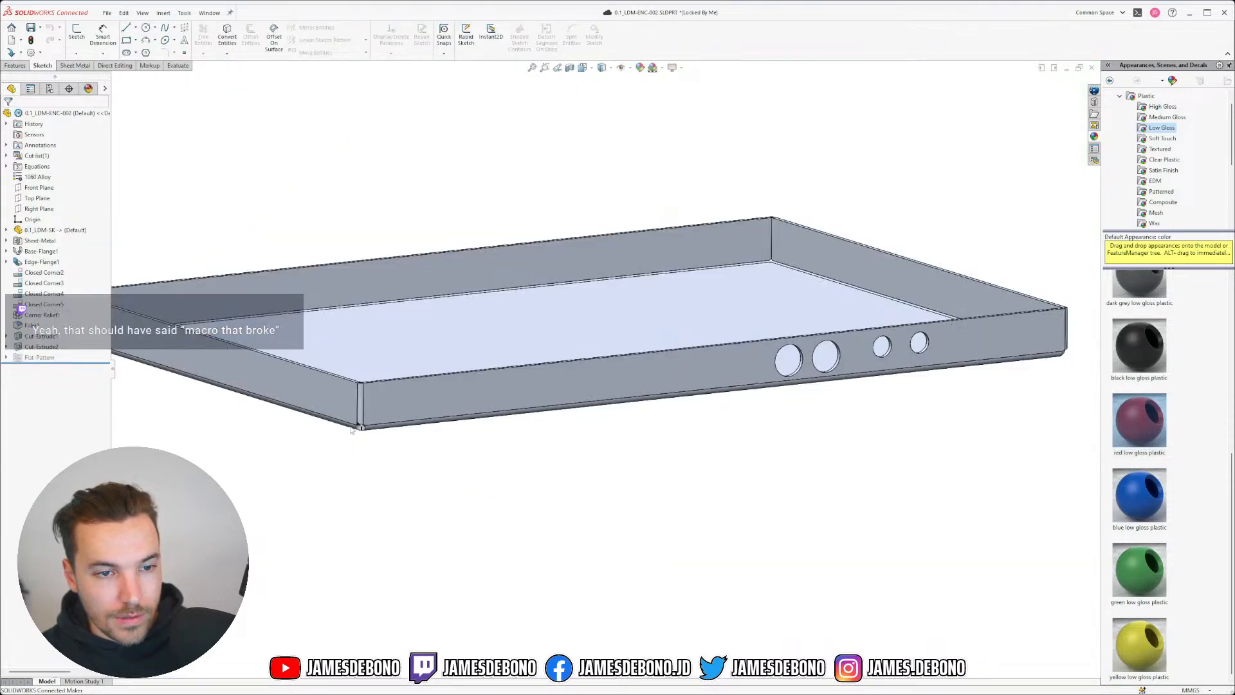
- Prepare to save the enclosure part as a new file on this PC named 0.1_LDM-ENC-004.SLDPRT in the 0.1_LDM folder
left_click(107, 15)
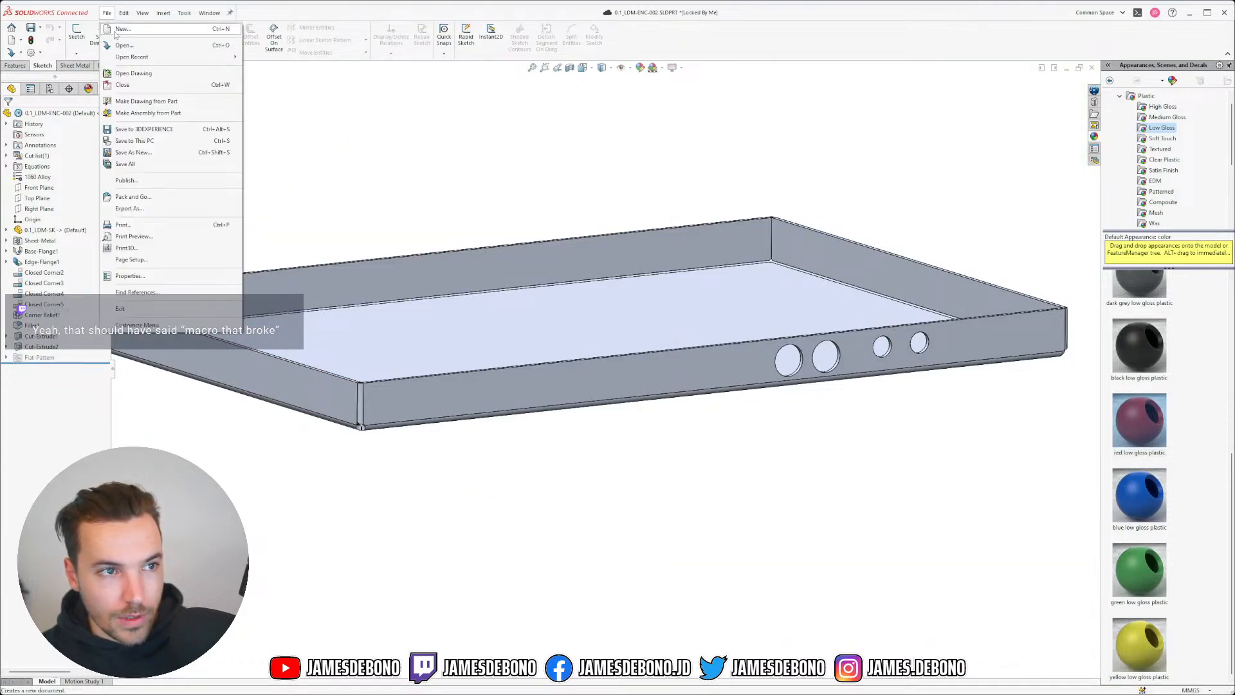
left_click(143, 155)
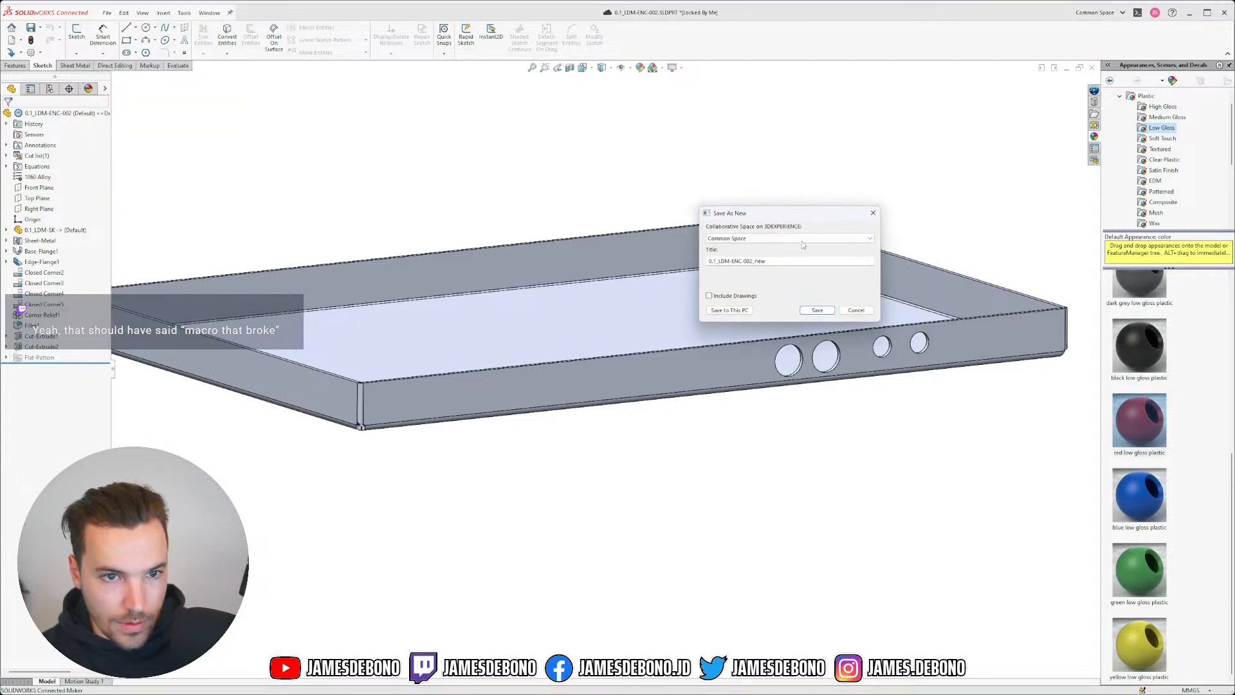
left_click(732, 312)
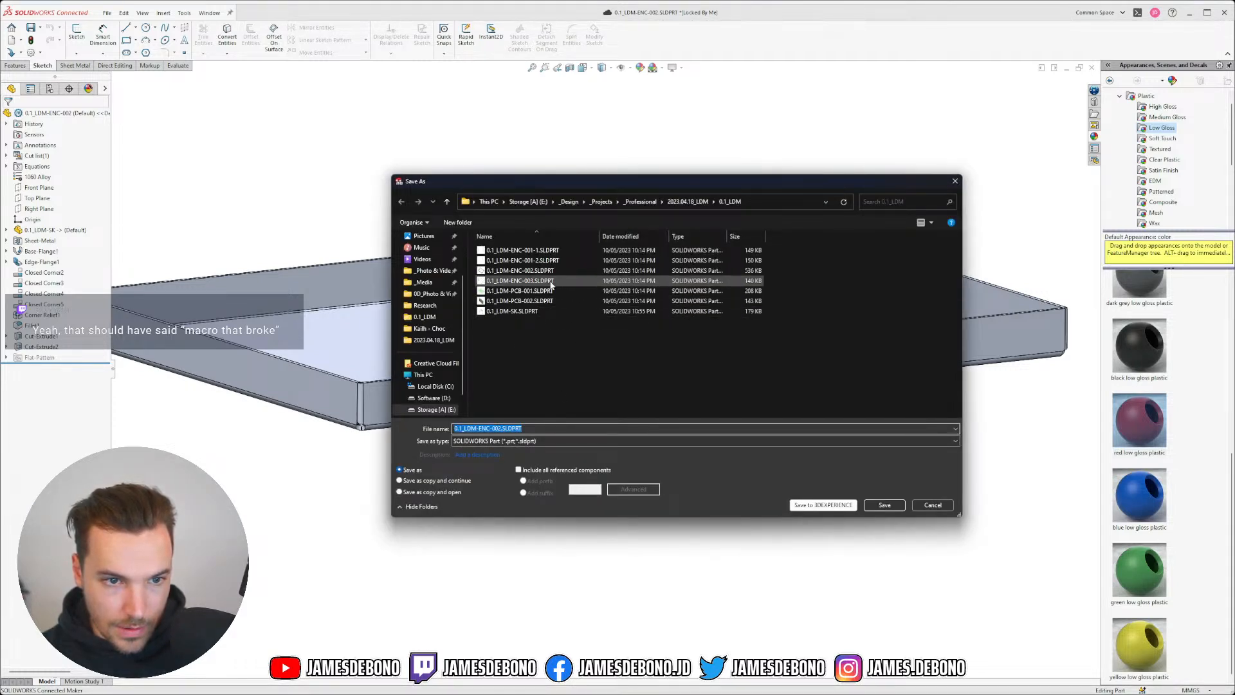
left_click(534, 281)
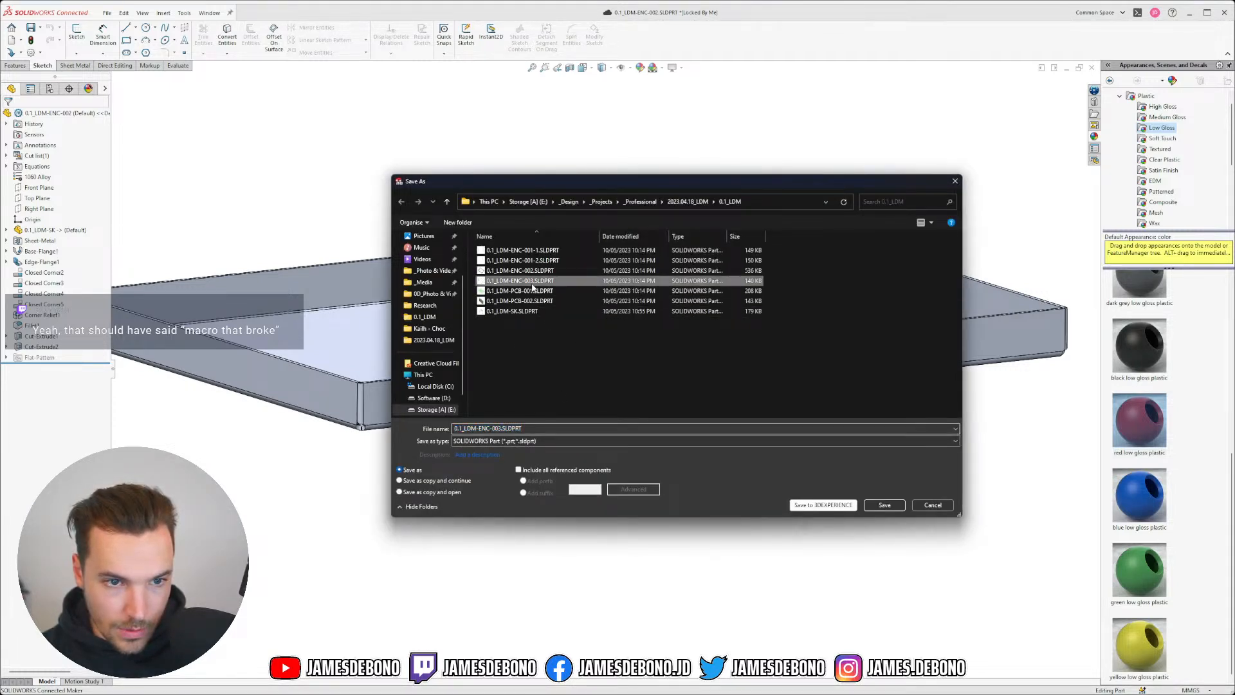
left_click(500, 427)
left_click_drag(501, 429, 498, 430)
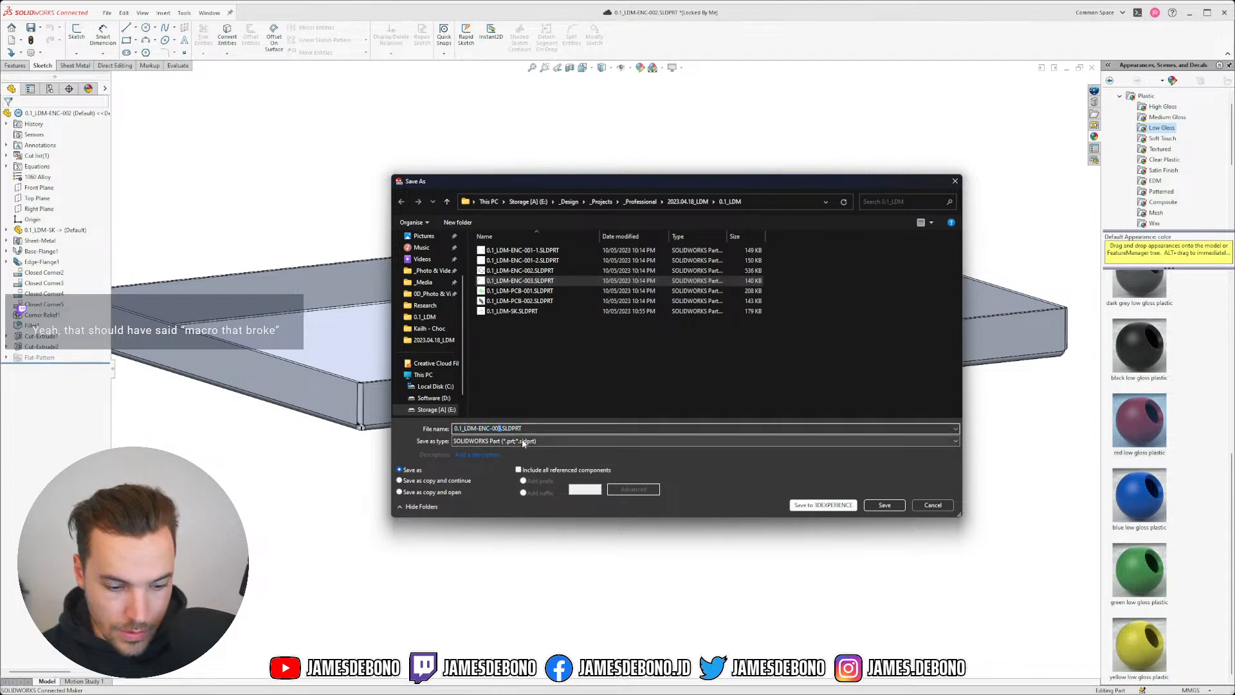
type("4")
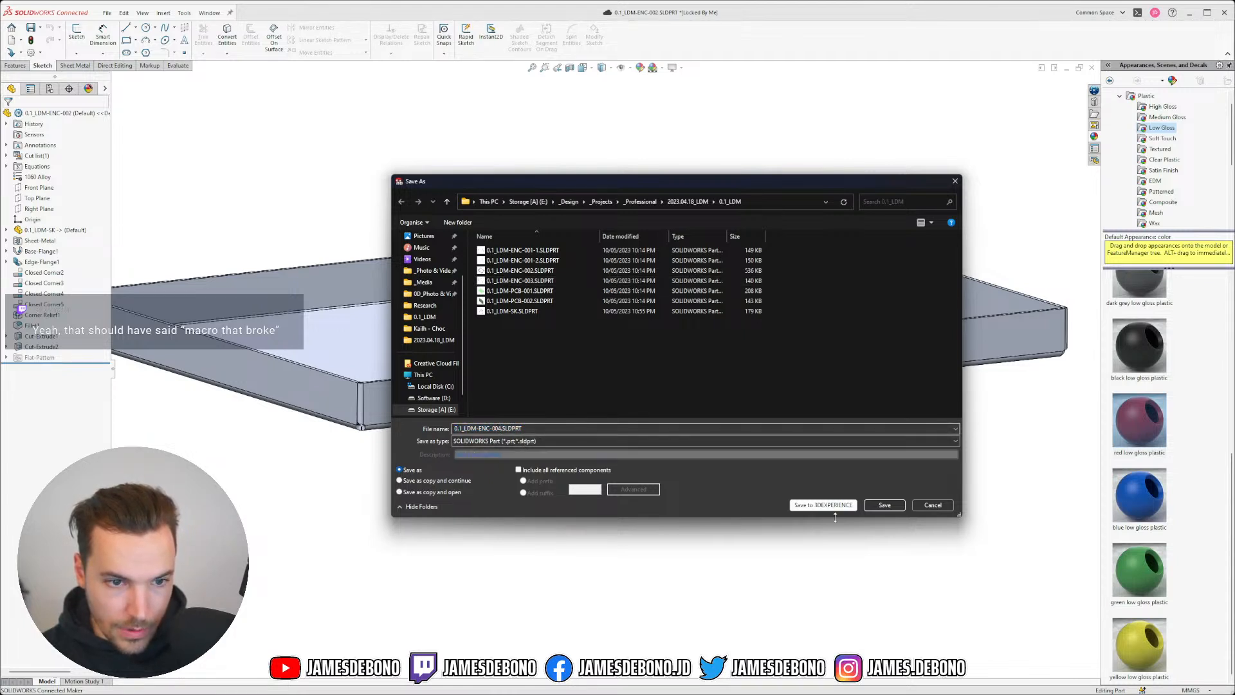
- Save the enclosure part as a copy named 0.1_LDM-ENC-004.SLDPRT, open it, and keep the original document open
left_click(458, 492)
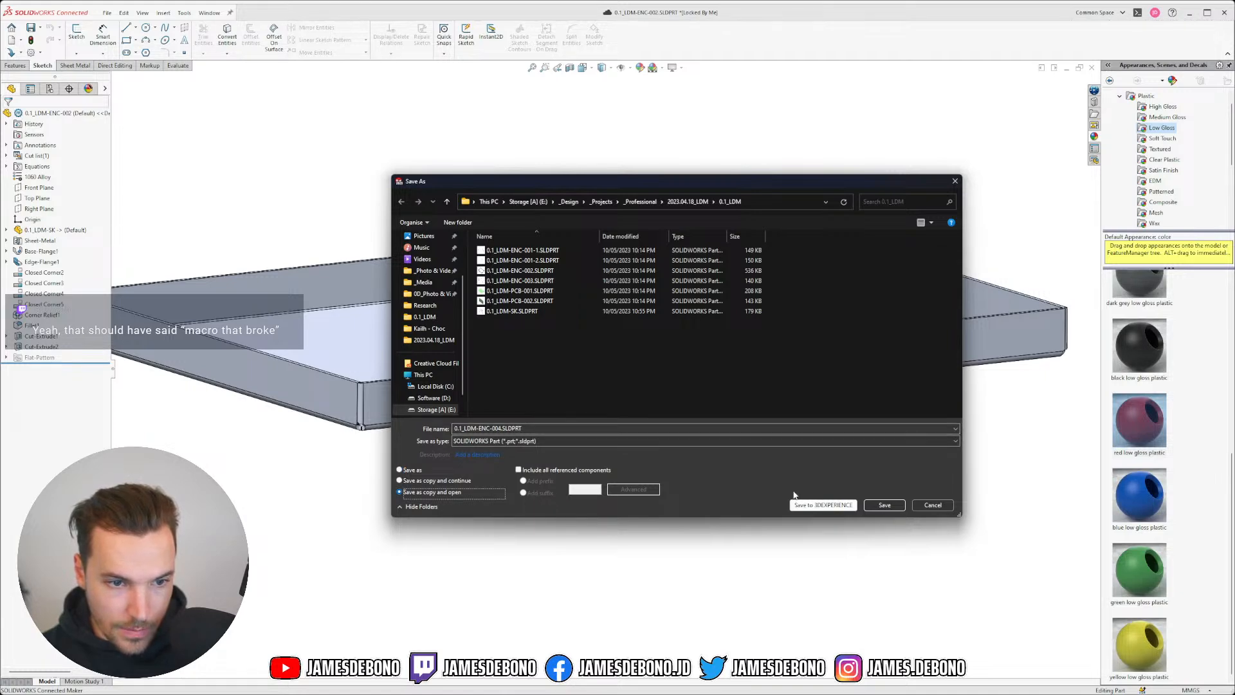
left_click(883, 505)
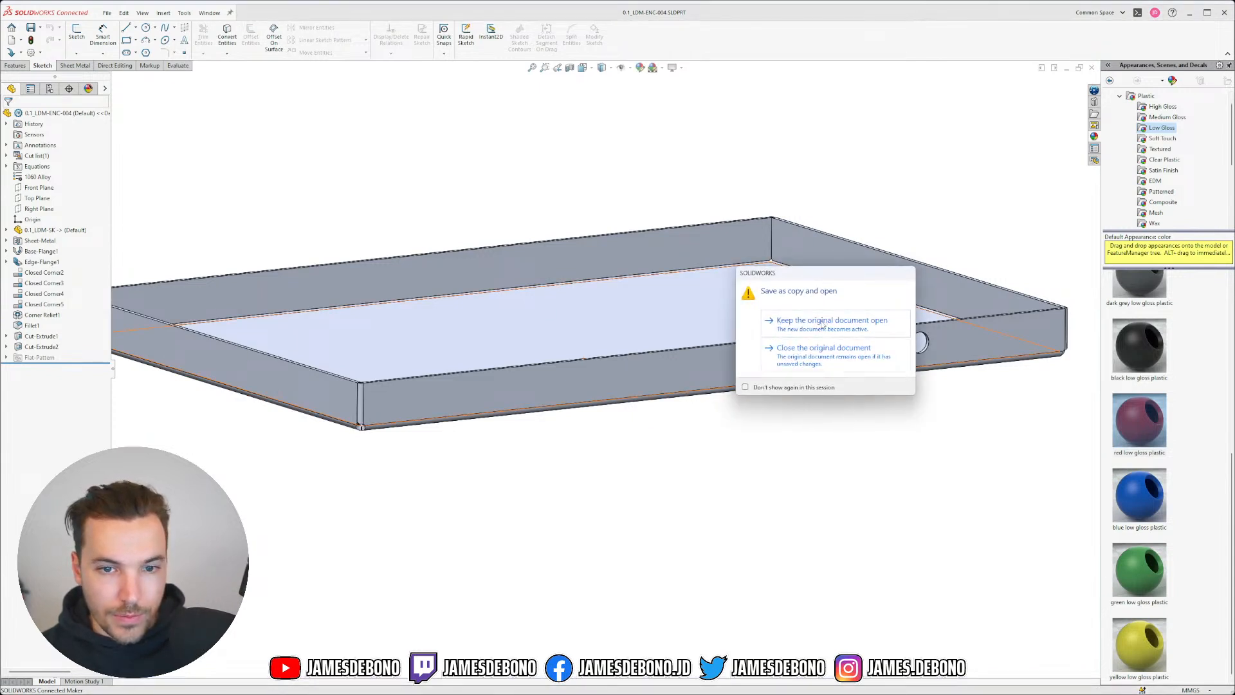
left_click(803, 324)
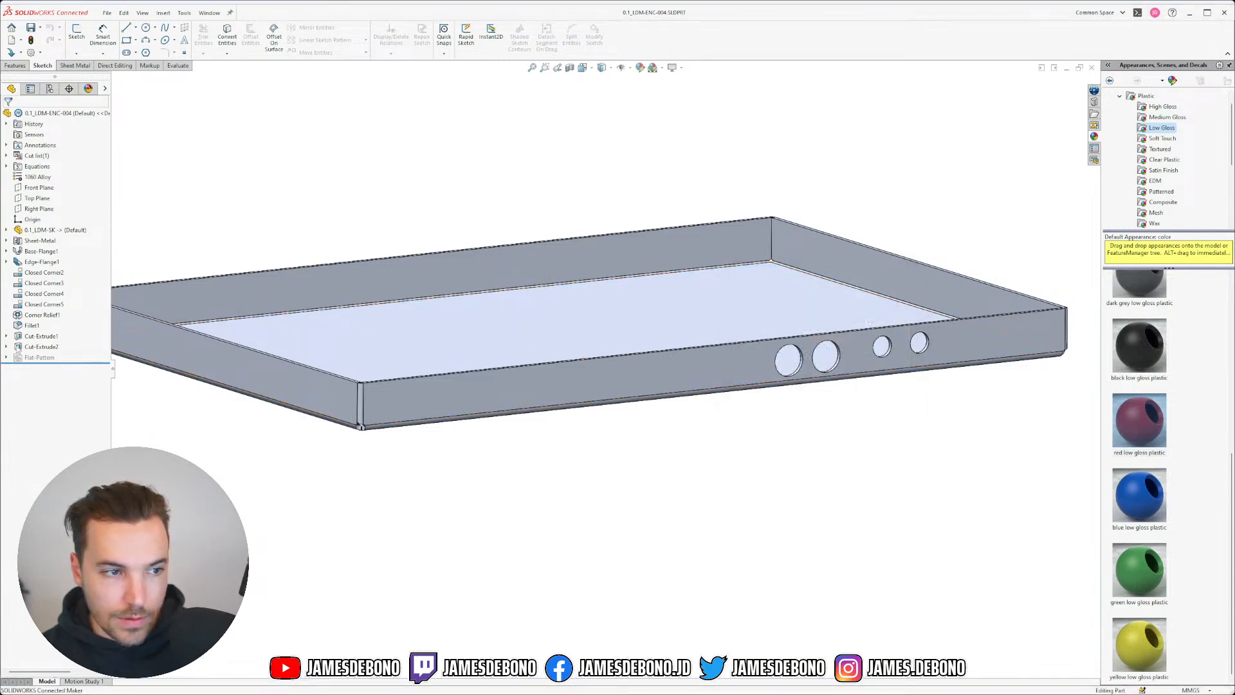
- Delete all features from Sheet-Metal through Cut-Extrude2 in the copied part
left_click(40, 243)
left_click(41, 347, "shift")
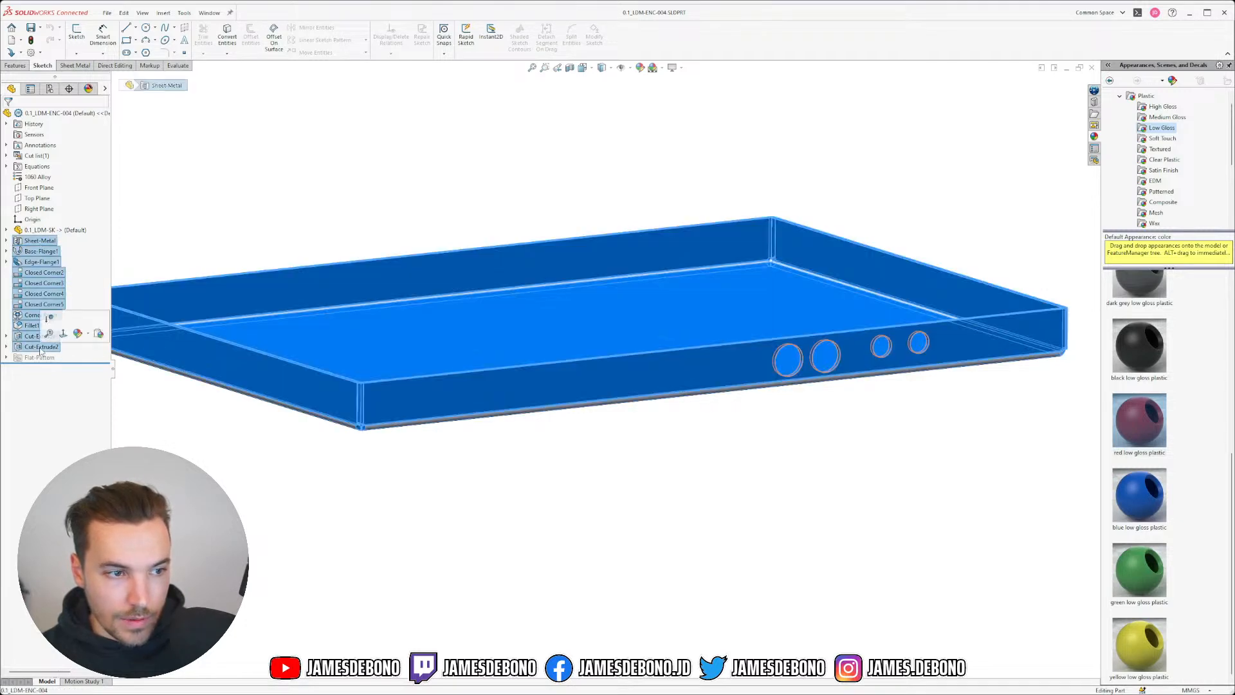
key("Delete")
left_click(676, 306)
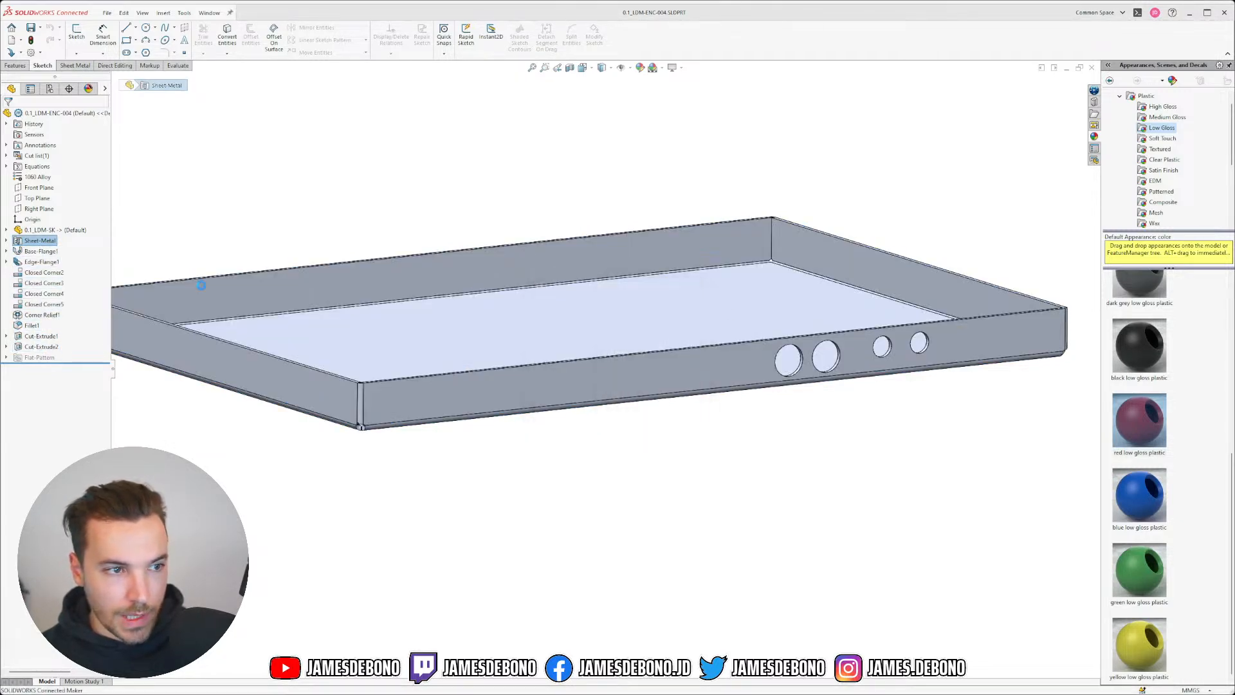
left_click(300, 87)
- Delete the sheet-metal thickness equation from the part's equations
right_click(39, 160)
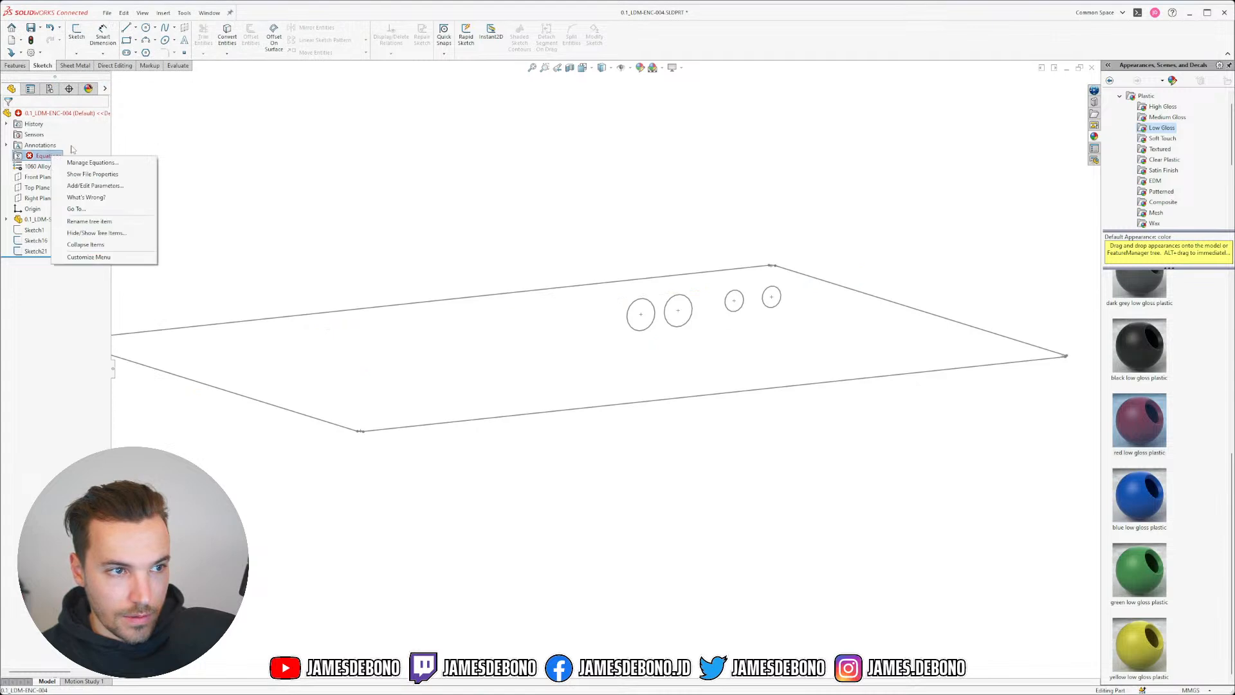
left_click(81, 167)
left_click(320, 349)
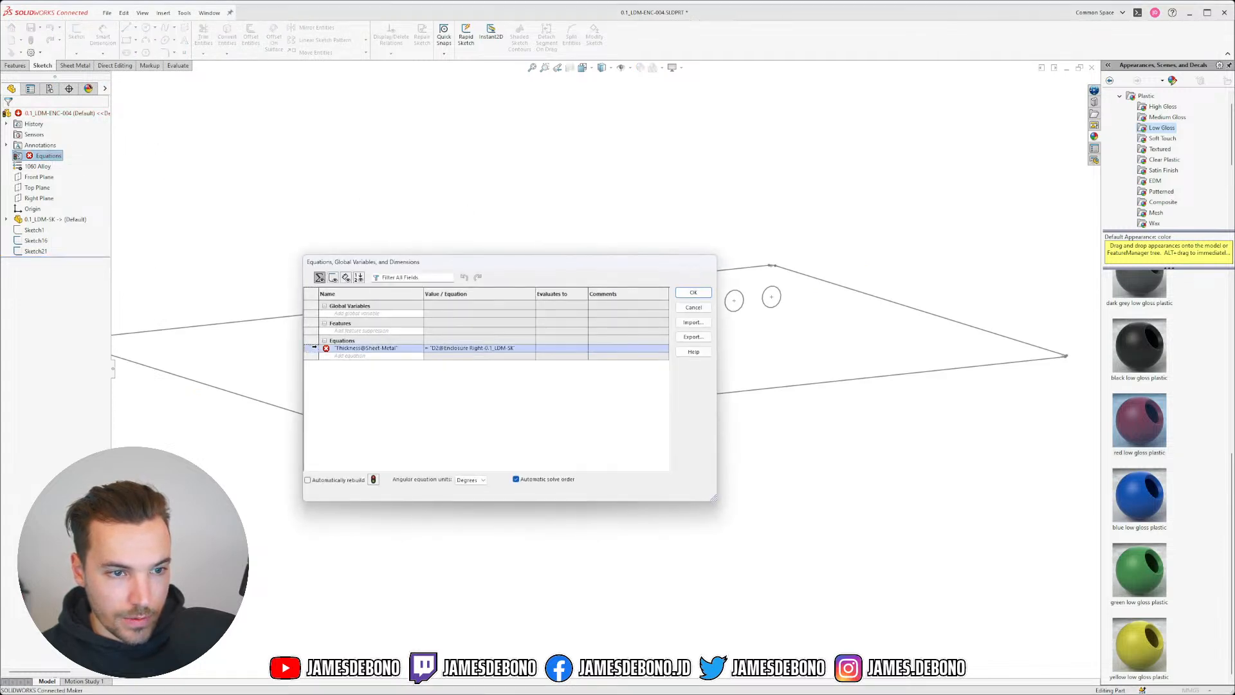
key("Delete")
left_click(693, 292)
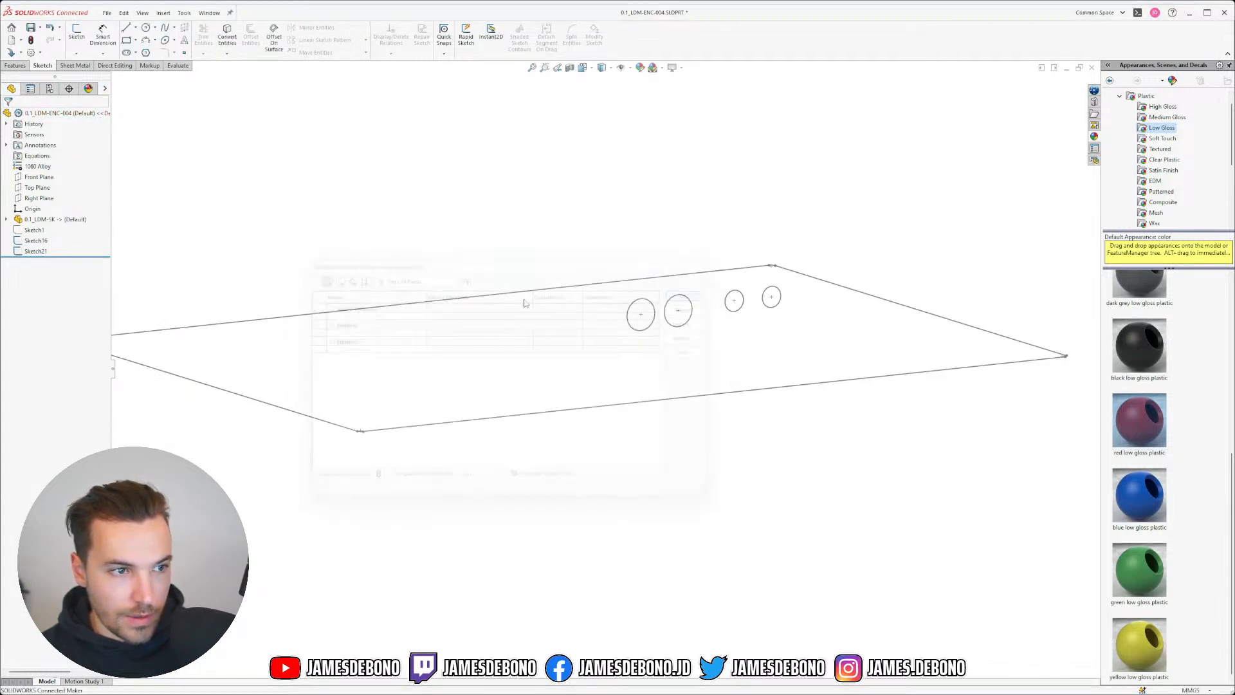
- Delete the three leftover sketches Sketch1, Sketch16 and Sketch21
left_click(33, 250, "shift")
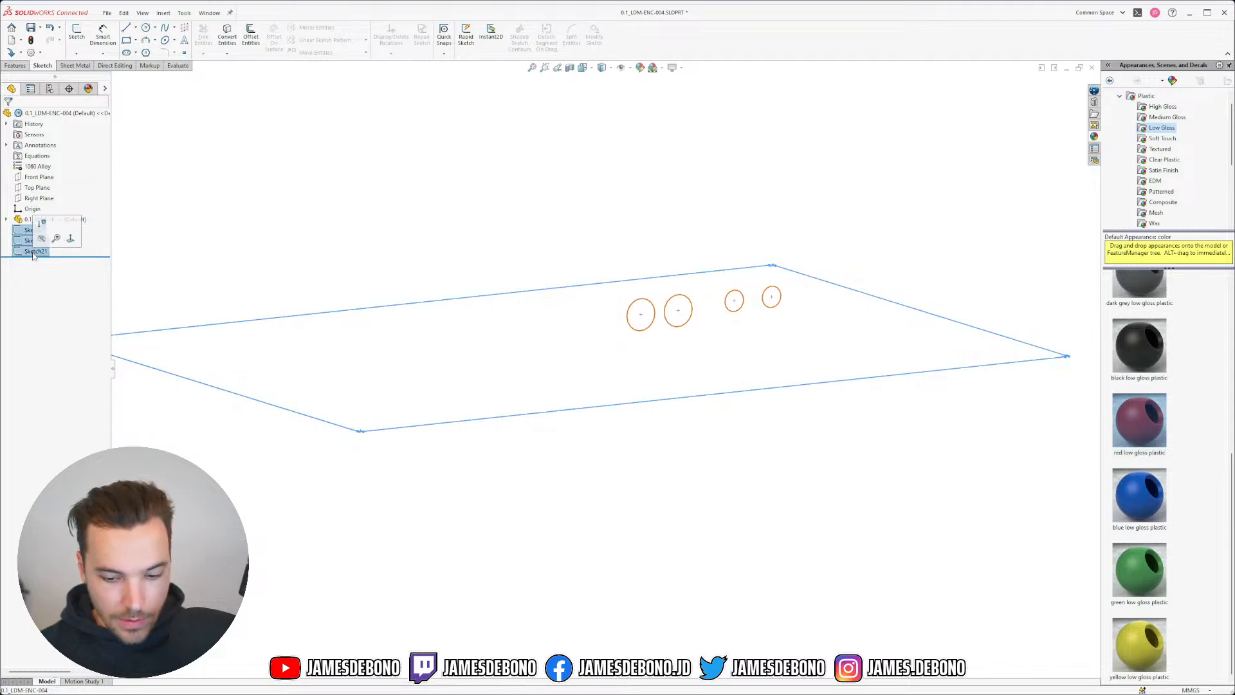
key("Delete")
left_click(678, 320)
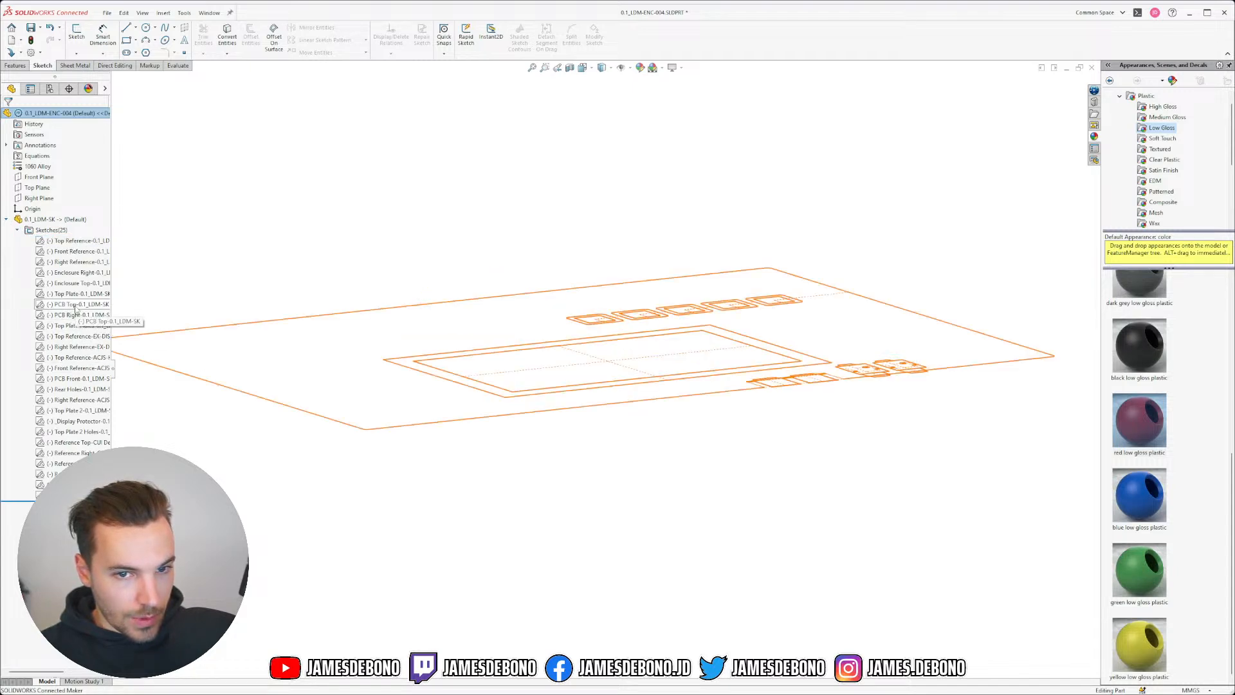
- Show the PCB Top and PCB Right sketches of the inserted 0.1_LDM-SK part
left_click(76, 306)
left_click(85, 290)
left_click(75, 315)
left_click(83, 300)
left_click(341, 401)
- Sketch on the Top Plane and convert the outer rounded-square outline of the leftmost key into sketch entities
mouse_move(858, 449)
middle_mouse_down()
mouse_move(735, 529)
mouse_move(761, 455)
mouse_move(665, 445)
mouse_move(560, 502)
mouse_move(615, 461)
mouse_move(601, 538)
mouse_move(373, 475)
middle_mouse_up()
scroll(374, 475, "down", 3)
left_click(36, 187)
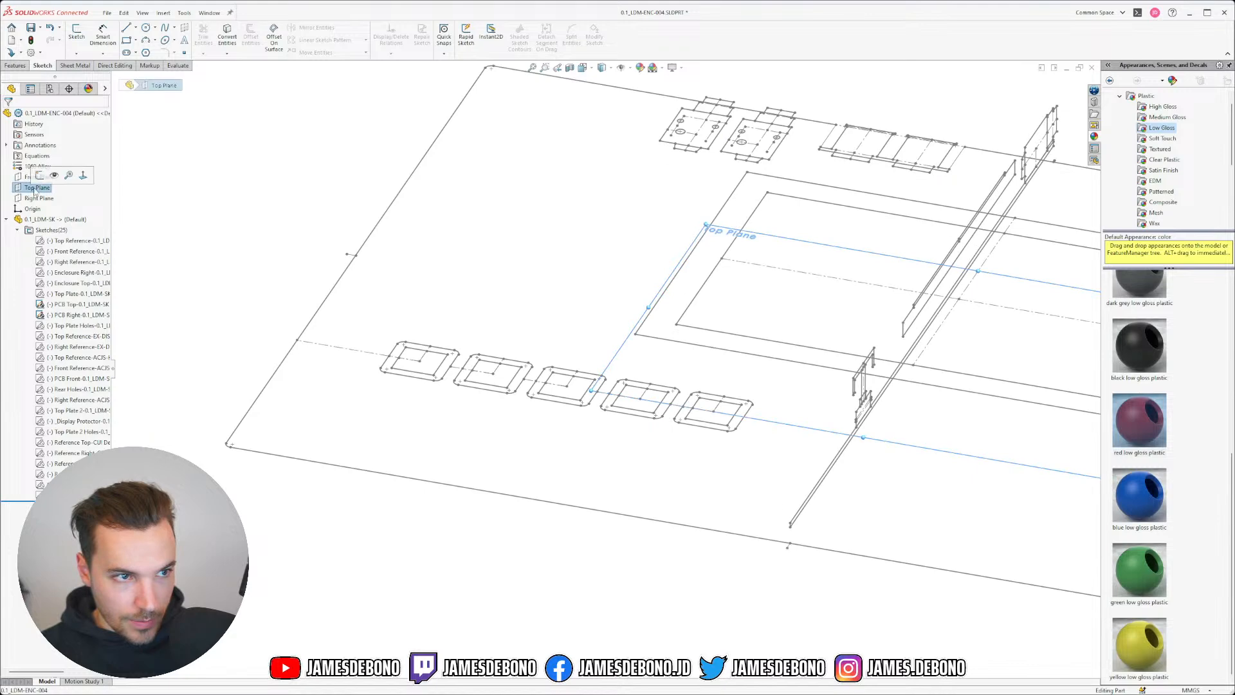
left_click(39, 175)
scroll(334, 473, "down", 5)
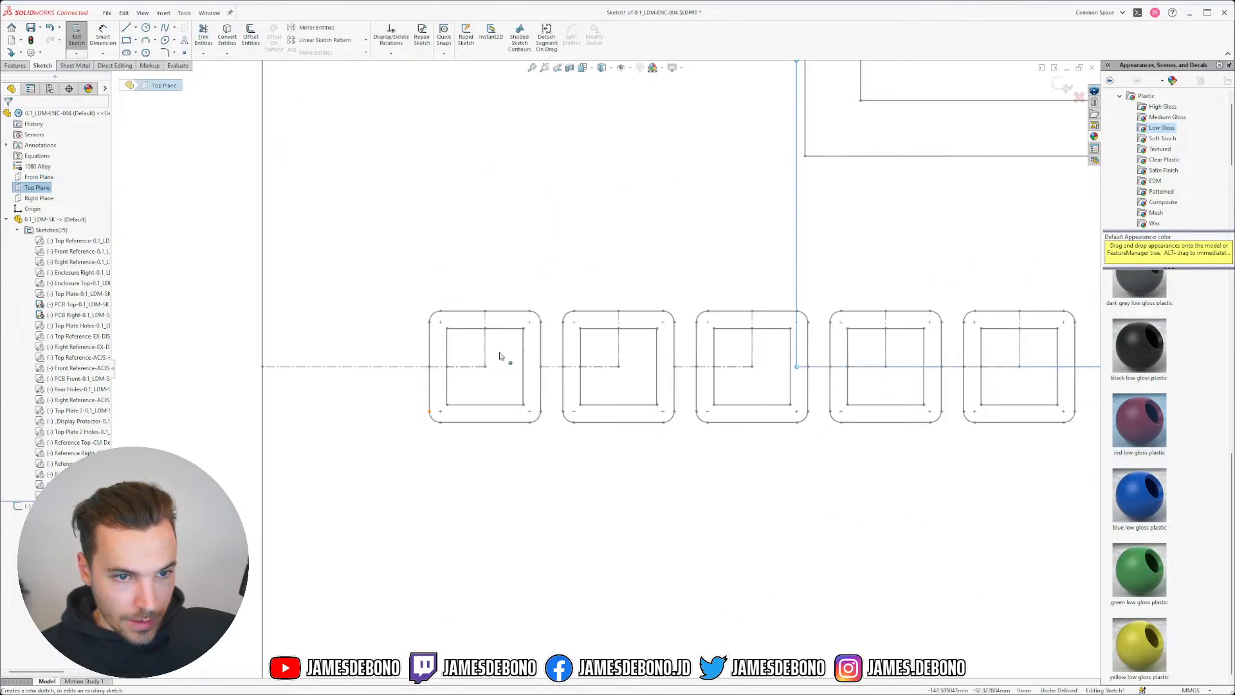
left_click(390, 276)
left_click(421, 270, "ctrl")
left_click(375, 316, "ctrl")
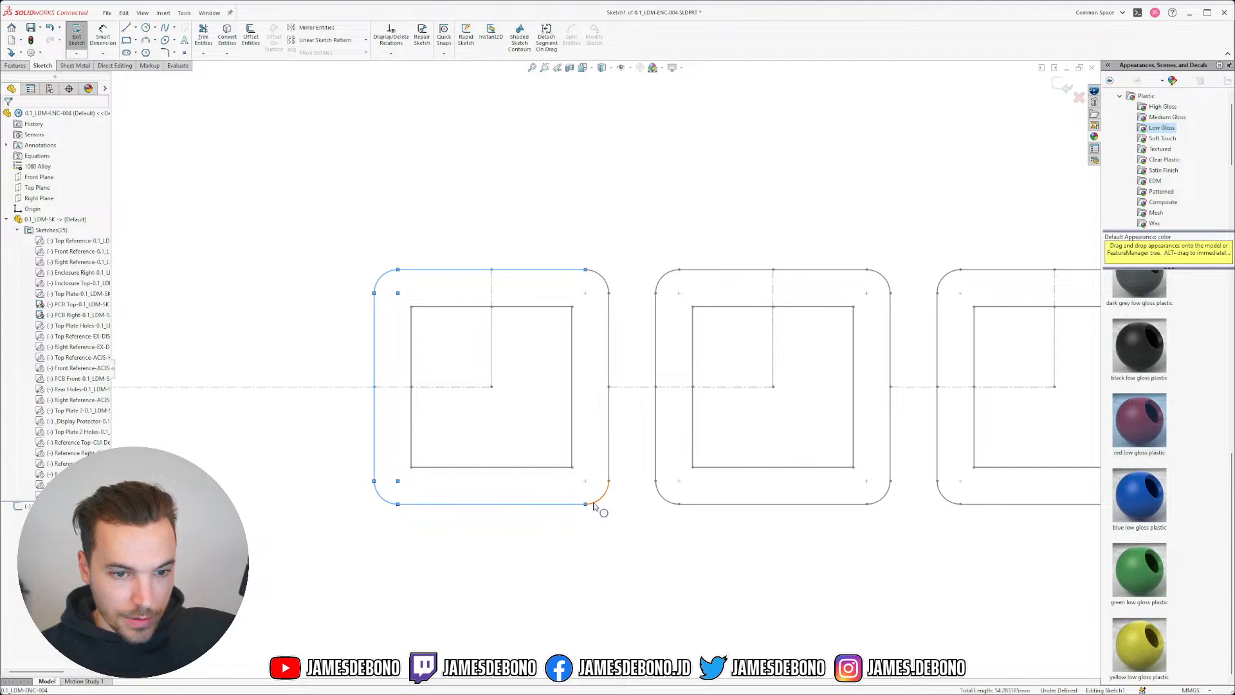
left_click(609, 443, "ctrl")
left_click(607, 287, "ctrl")
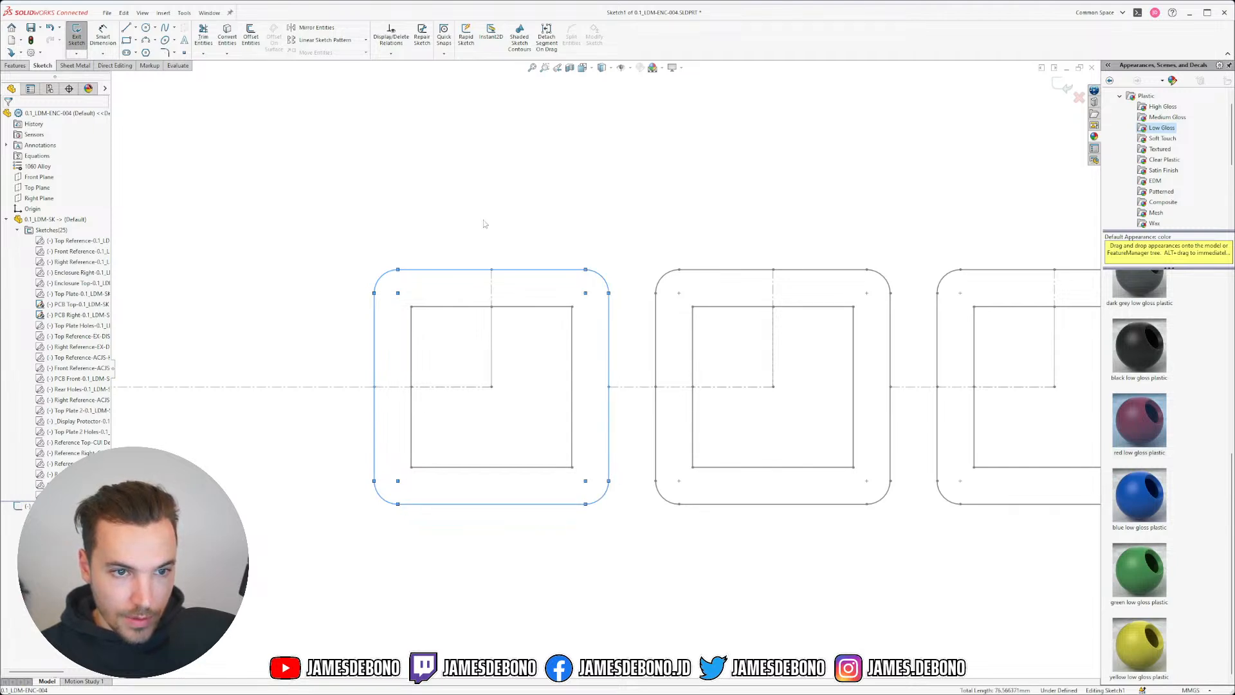
left_click(227, 33)
left_click(1062, 85)
- Extrude the key outline from the top outer vertex of the PCB Right key profile up to the vertex beneath its top wall
scroll(607, 368, "up", 8)
scroll(579, 408, "down", 2)
mouse_move(633, 386)
middle_mouse_down()
mouse_move(652, 372)
mouse_move(581, 191)
mouse_move(621, 236)
middle_mouse_up()
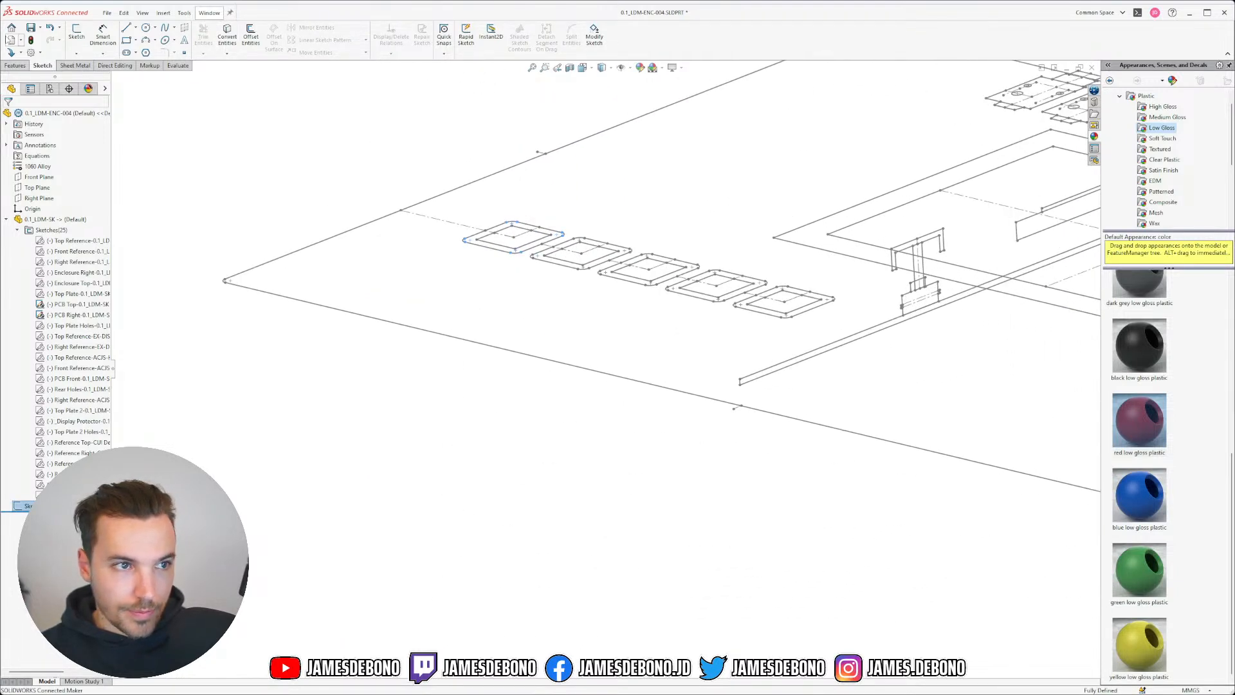
left_click(16, 65)
left_click(80, 36)
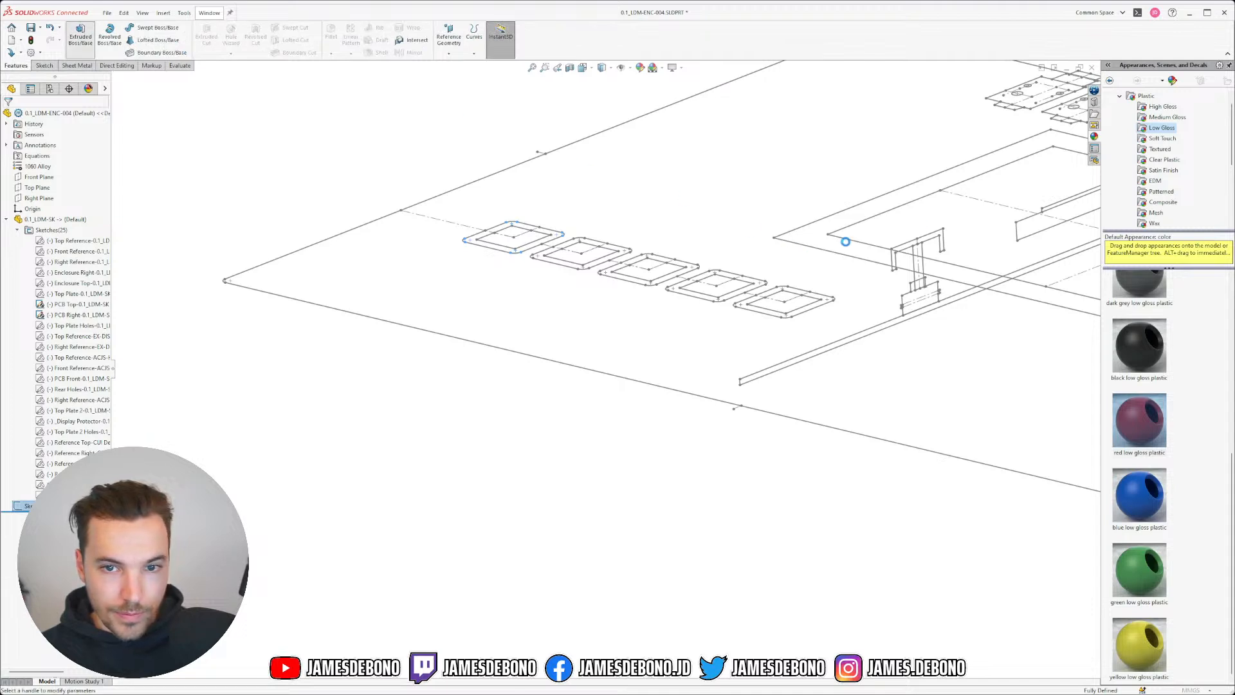
left_click(61, 144)
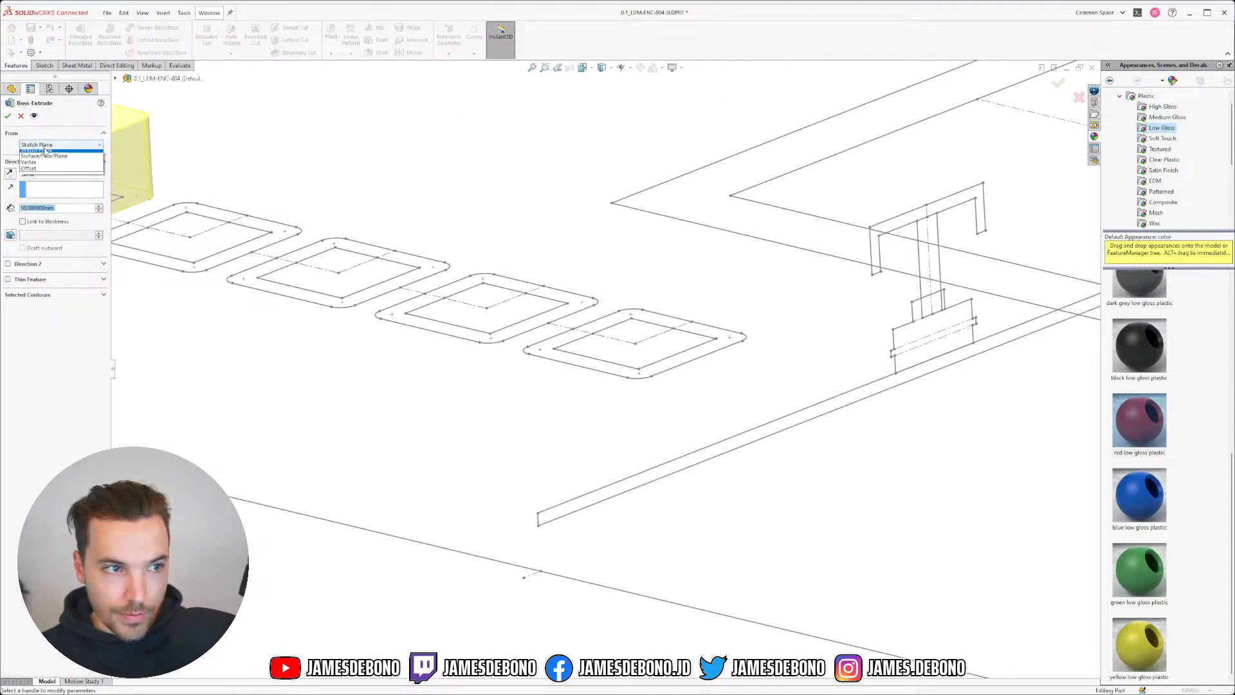
left_click(38, 165)
left_click(870, 228)
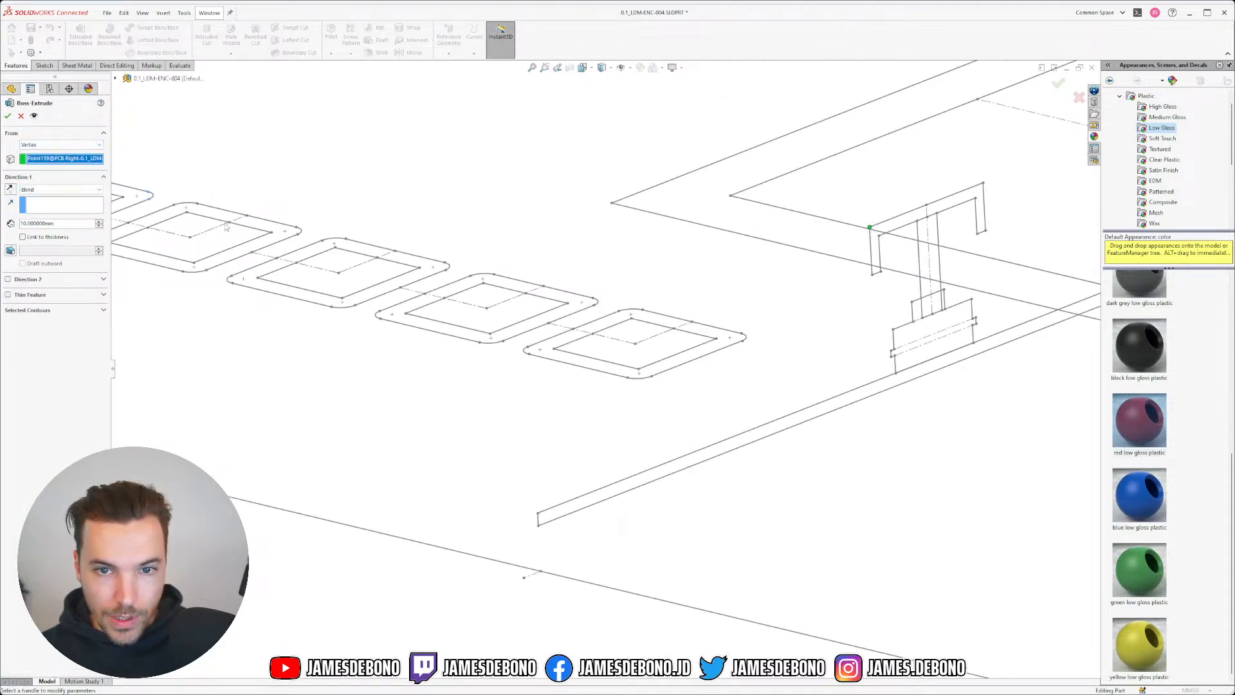
left_click(61, 189)
left_click(45, 208)
left_click(878, 237)
scroll(386, 278, "up", 5)
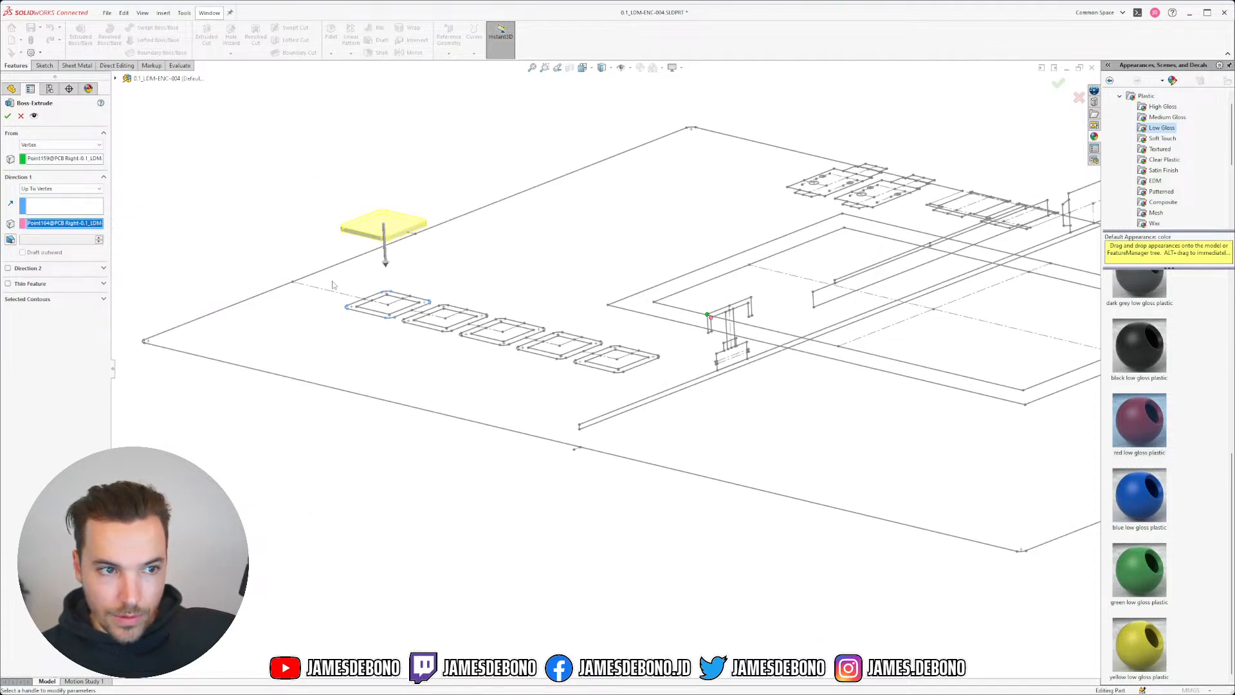
left_click(9, 116)
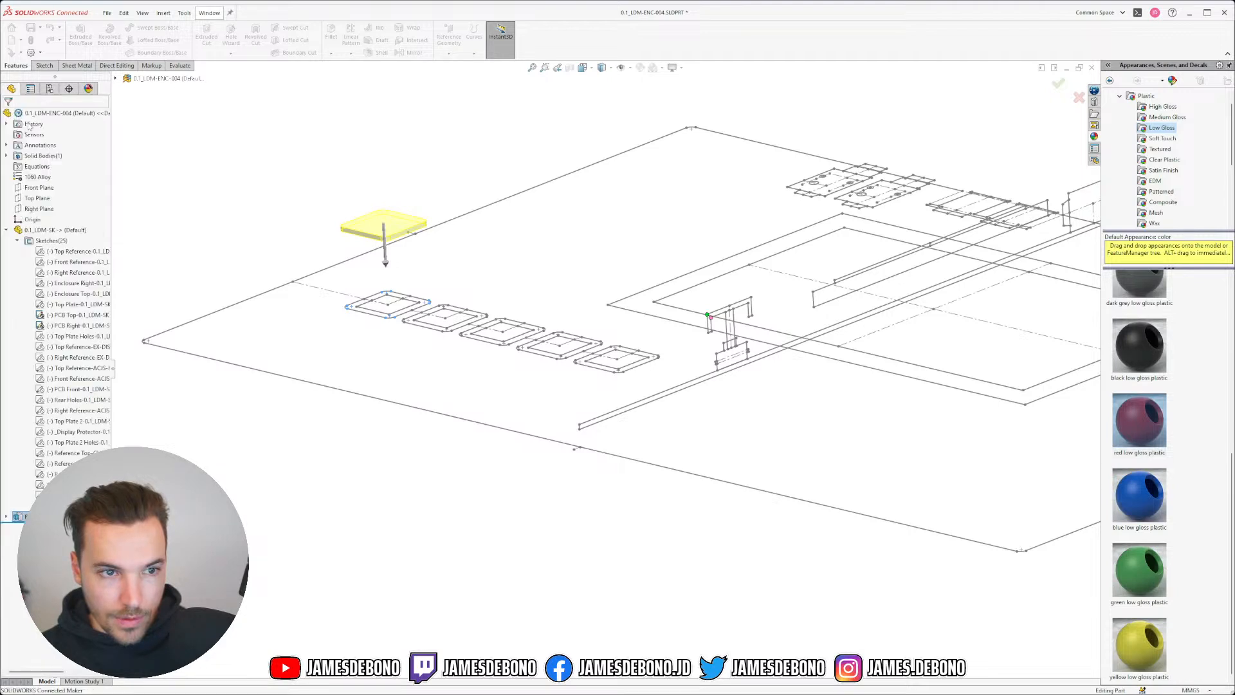
- Start a second Top Plane sketch and convert the leftmost key's outer rounded-square outline into it
scroll(452, 243, "down", 3)
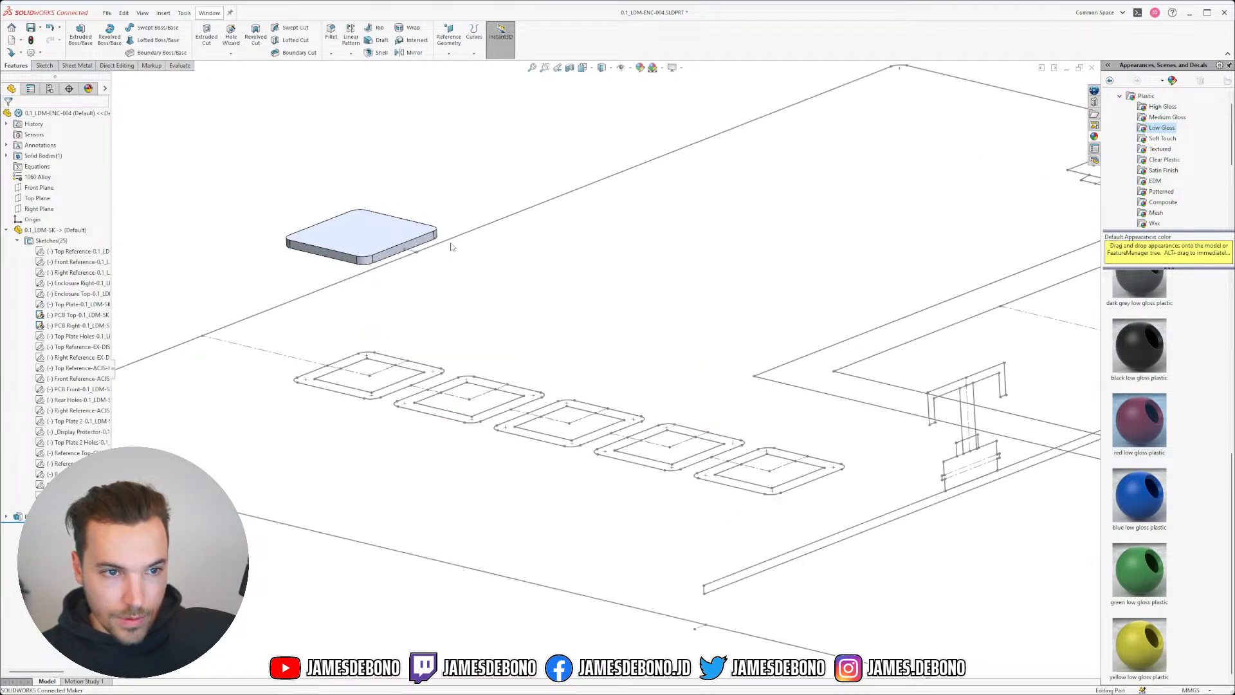
left_click(36, 198)
left_click(62, 186)
scroll(335, 542, "down", 4)
scroll(534, 277, "down", 3)
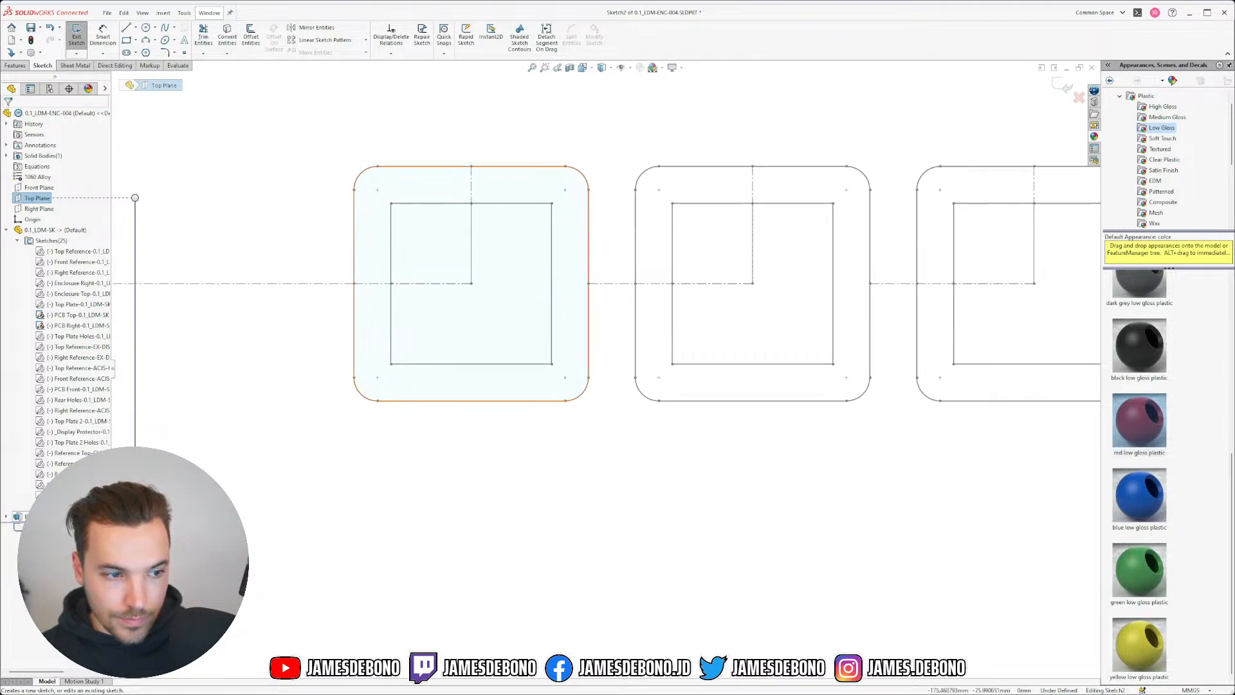
left_click(400, 182)
left_click(419, 152)
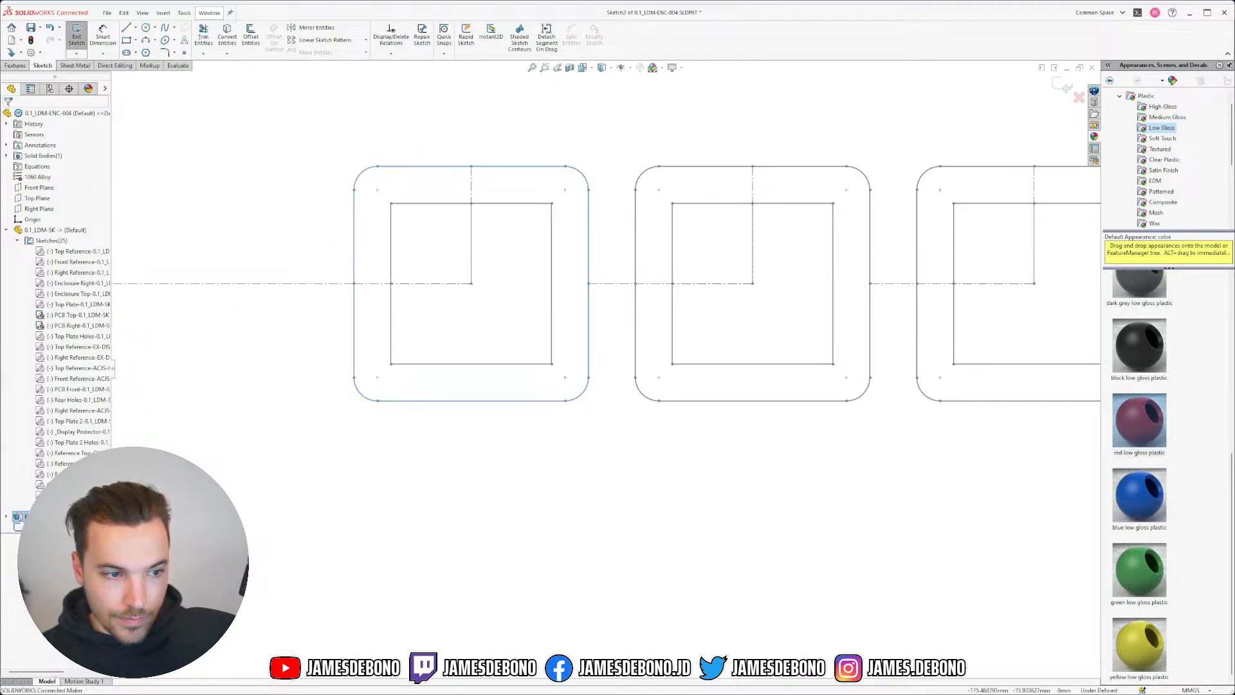
key("Escape")
left_click(393, 168)
left_click(353, 315, "ctrl")
left_click(489, 401, "ctrl")
left_click(582, 392, "ctrl")
left_click(589, 185, "ctrl")
key("Escape")
- Offset the converted key outline inward by 1.5 mm
left_click_drag(270, 122, 611, 431)
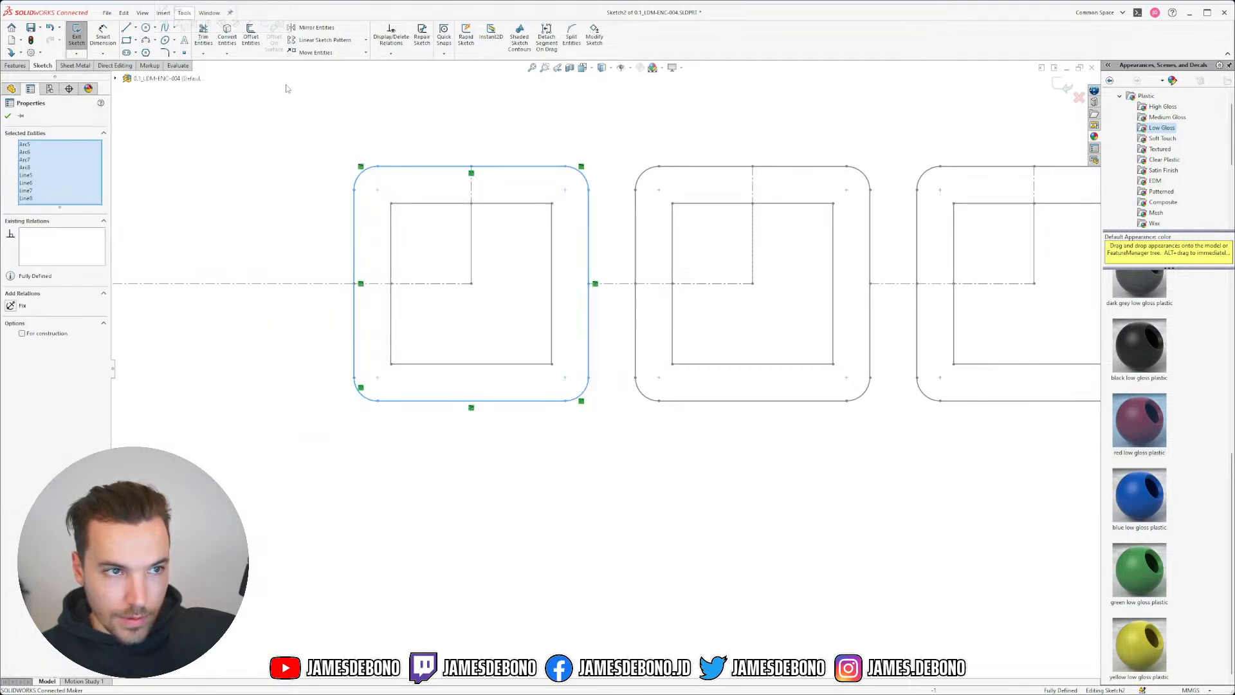
left_click(251, 36)
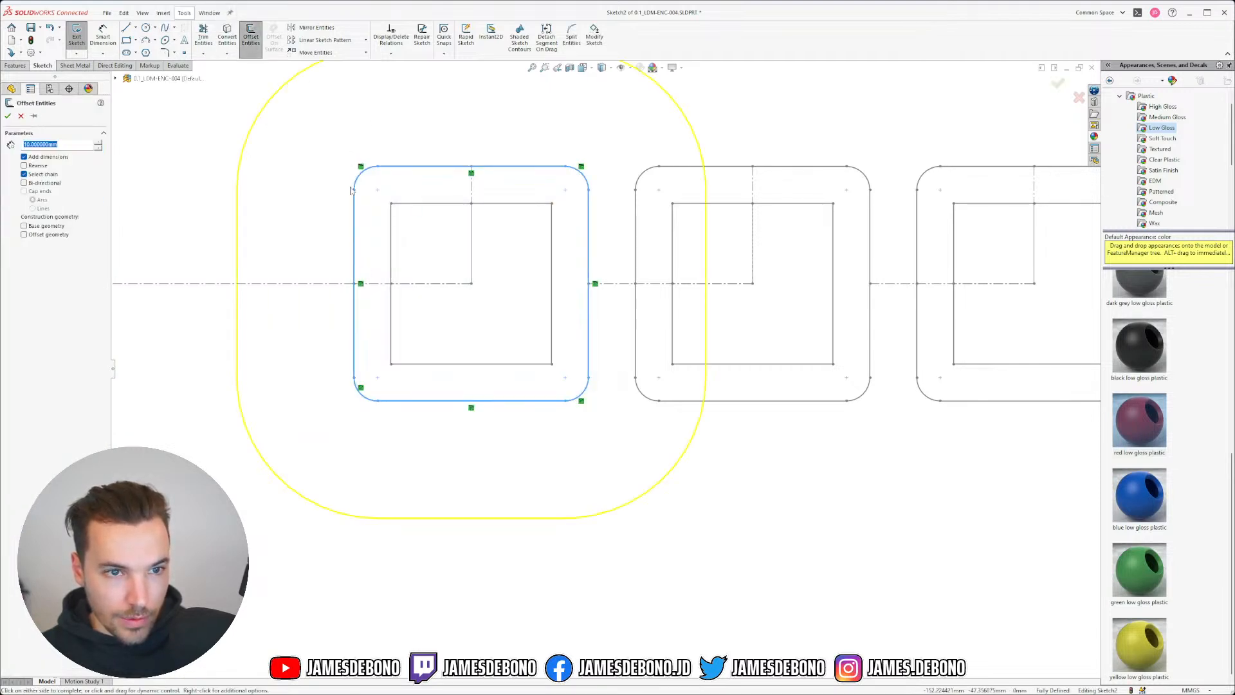
left_click(25, 166)
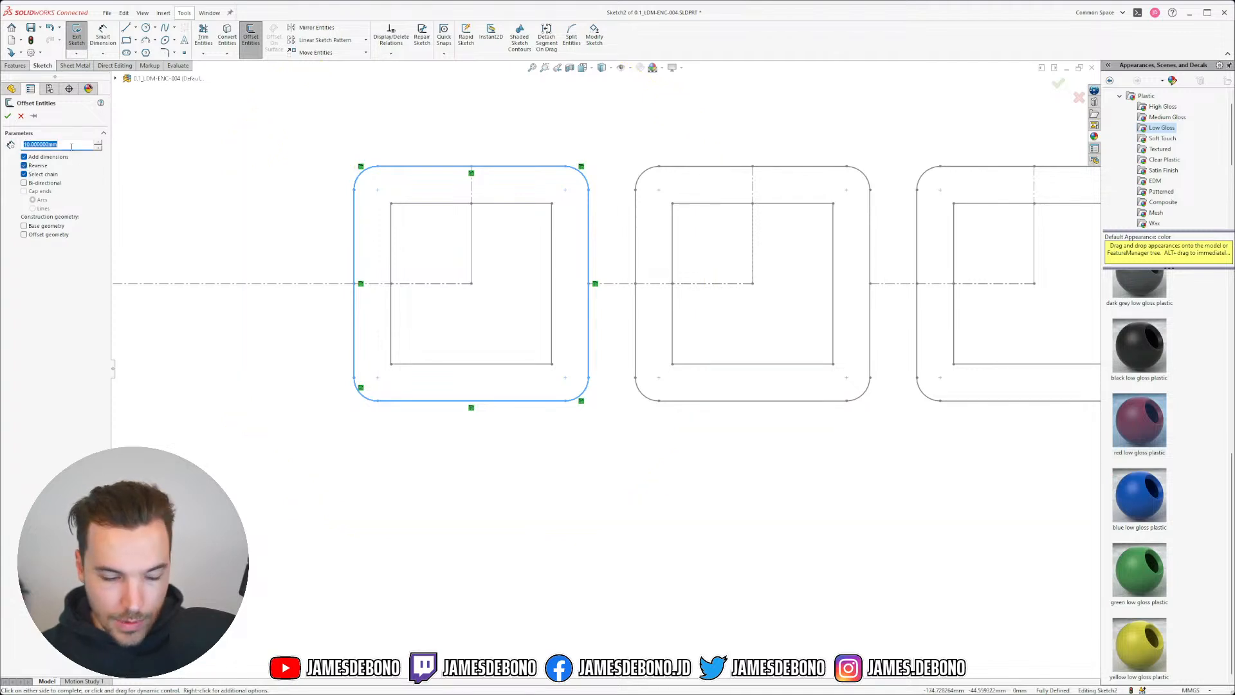
type("1.5")
key("Return")
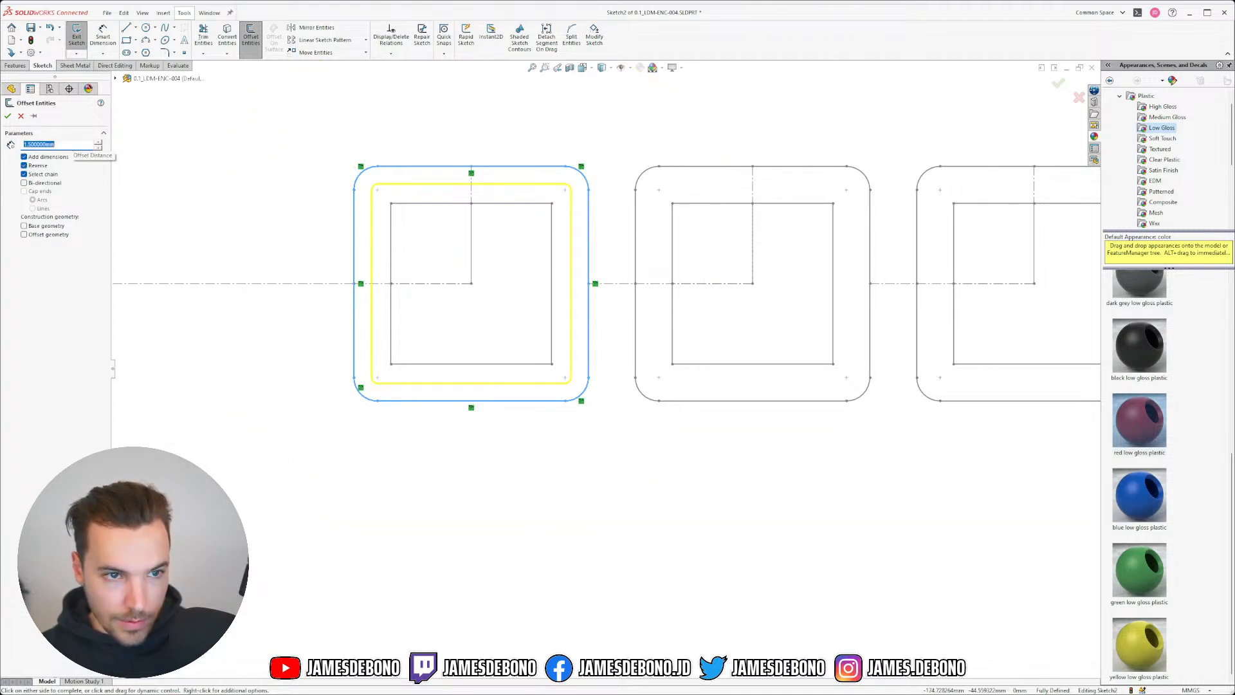
left_click(9, 116)
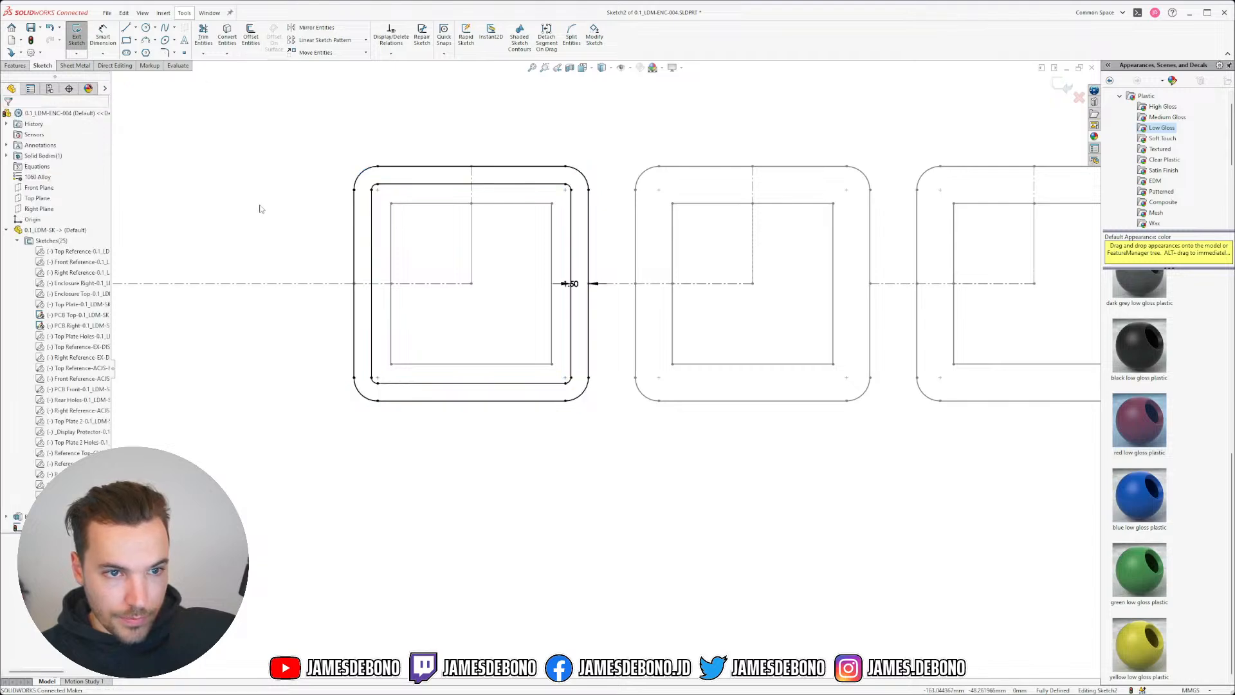
- Delete the offset dimension and constrain the inner outline's front line to the side wall of the PCB Right key profile
left_click(566, 286)
key("Delete")
scroll(566, 338, "up", 5)
mouse_move(568, 341)
middle_mouse_down()
mouse_move(564, 244)
mouse_move(482, 160)
mouse_move(521, 207)
middle_mouse_up()
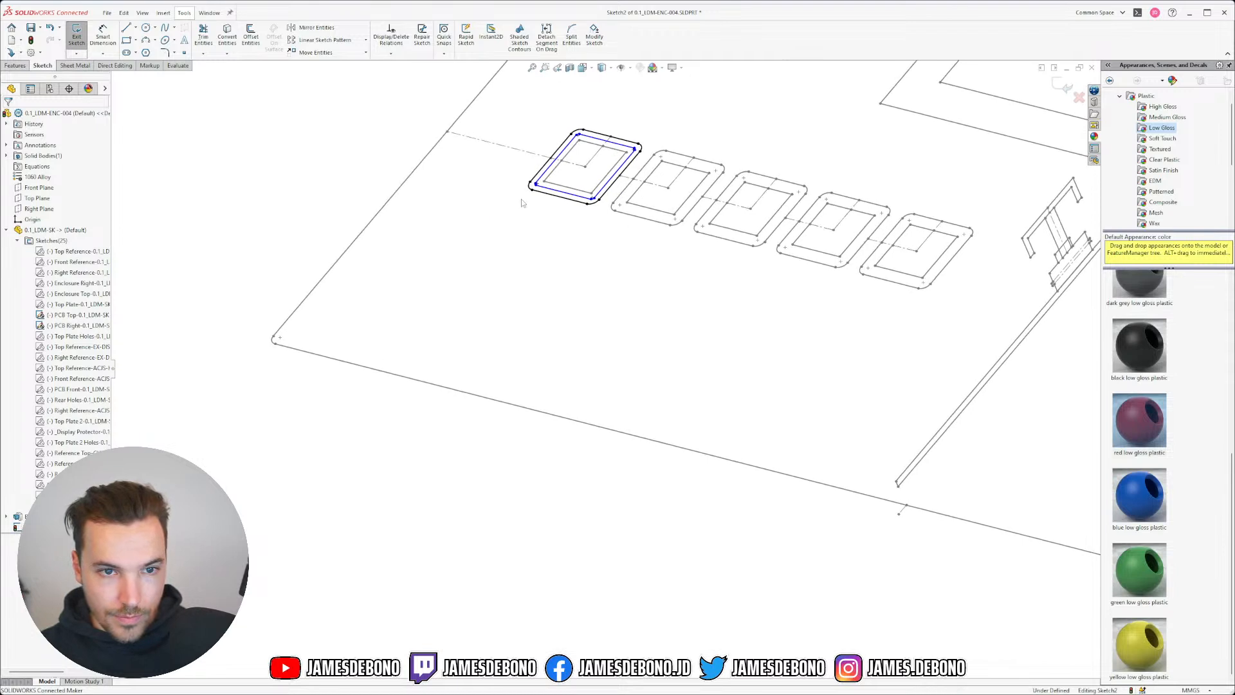
left_click(562, 192)
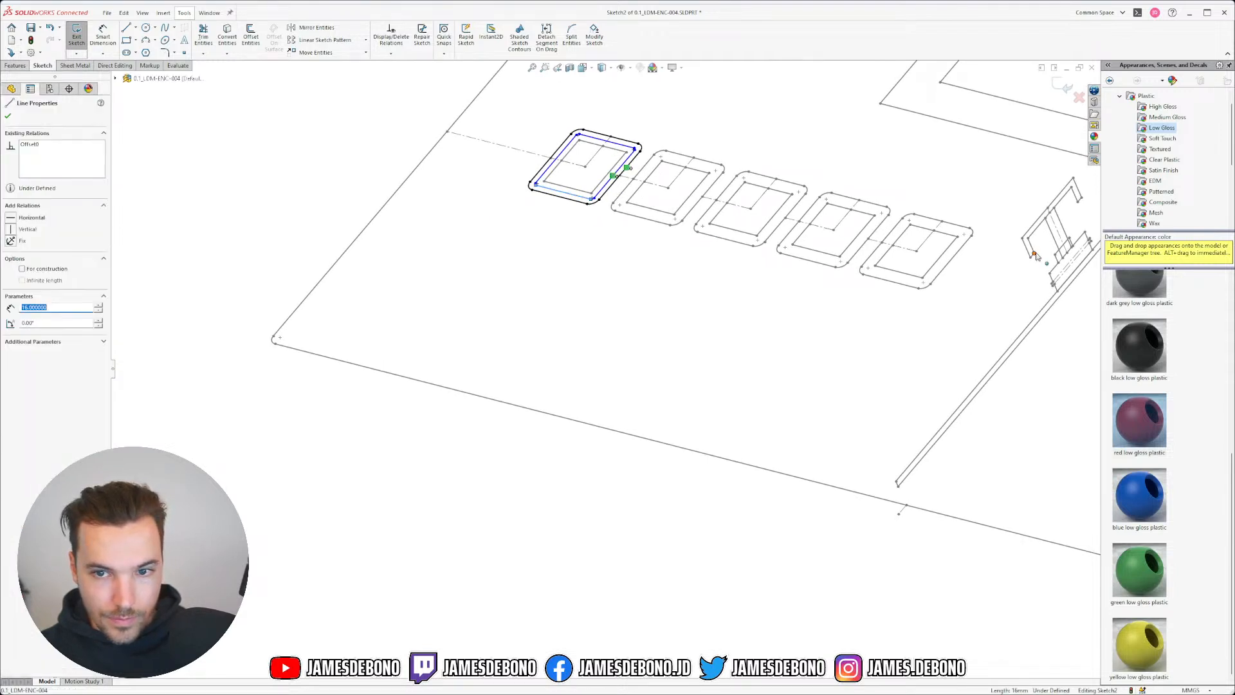
left_click(1034, 254, "ctrl")
left_click(1072, 221)
left_click(745, 358)
key("ctrl+8")
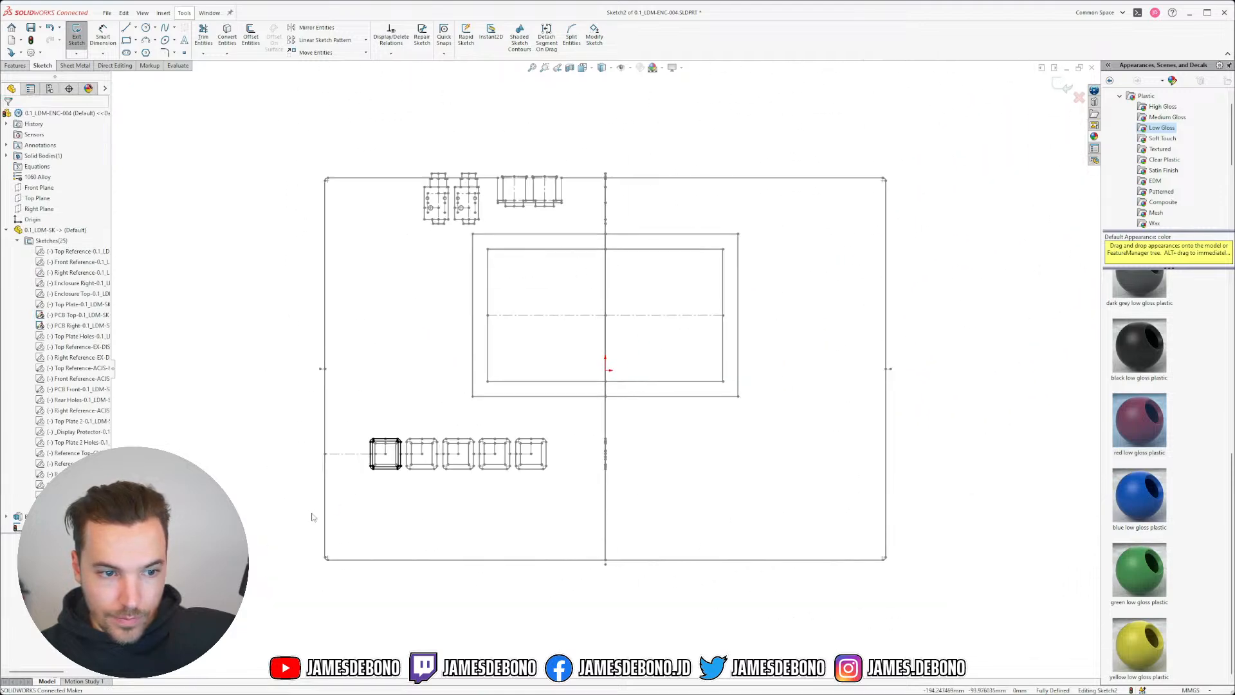
- Exit the wall sketch and show the hidden extruded key-top body
left_click(1064, 90)
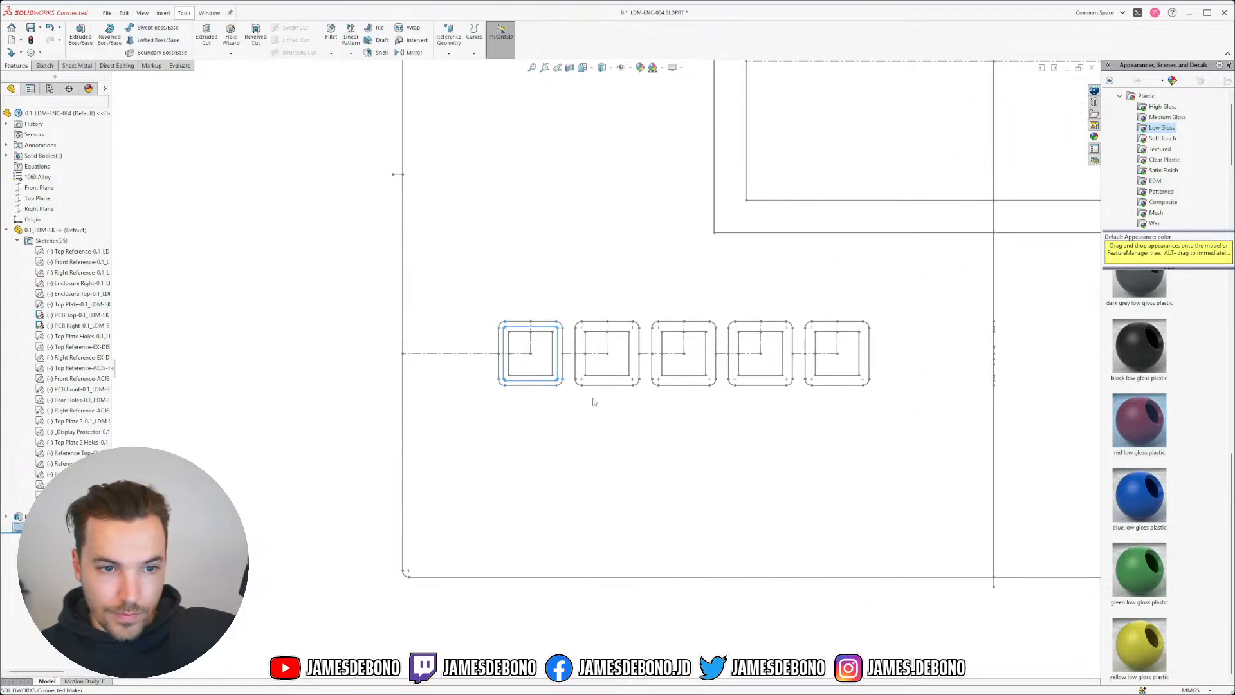
middle_click_drag(552, 172, 554, 186)
scroll(595, 157, "up", 4)
scroll(624, 169, "down", 3)
scroll(547, 277, "down", 2)
middle_click_drag(588, 241, 566, 168)
right_click(57, 516)
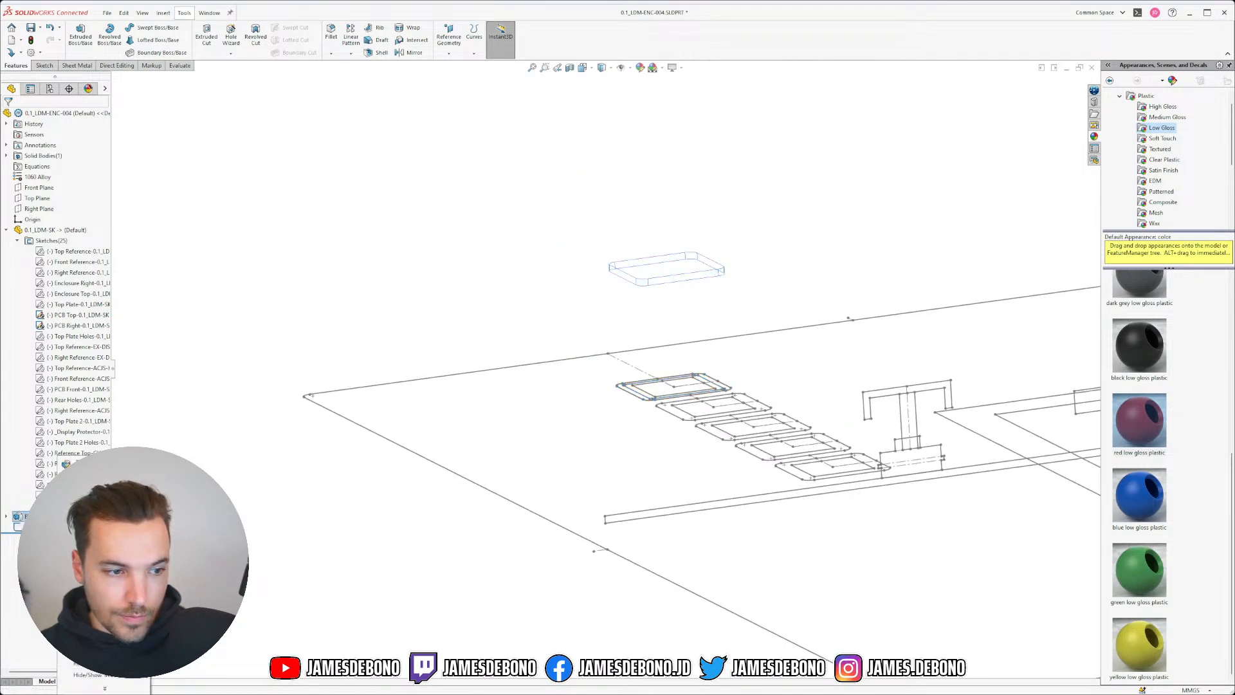
left_click(82, 479)
scroll(749, 430, "down", 4)
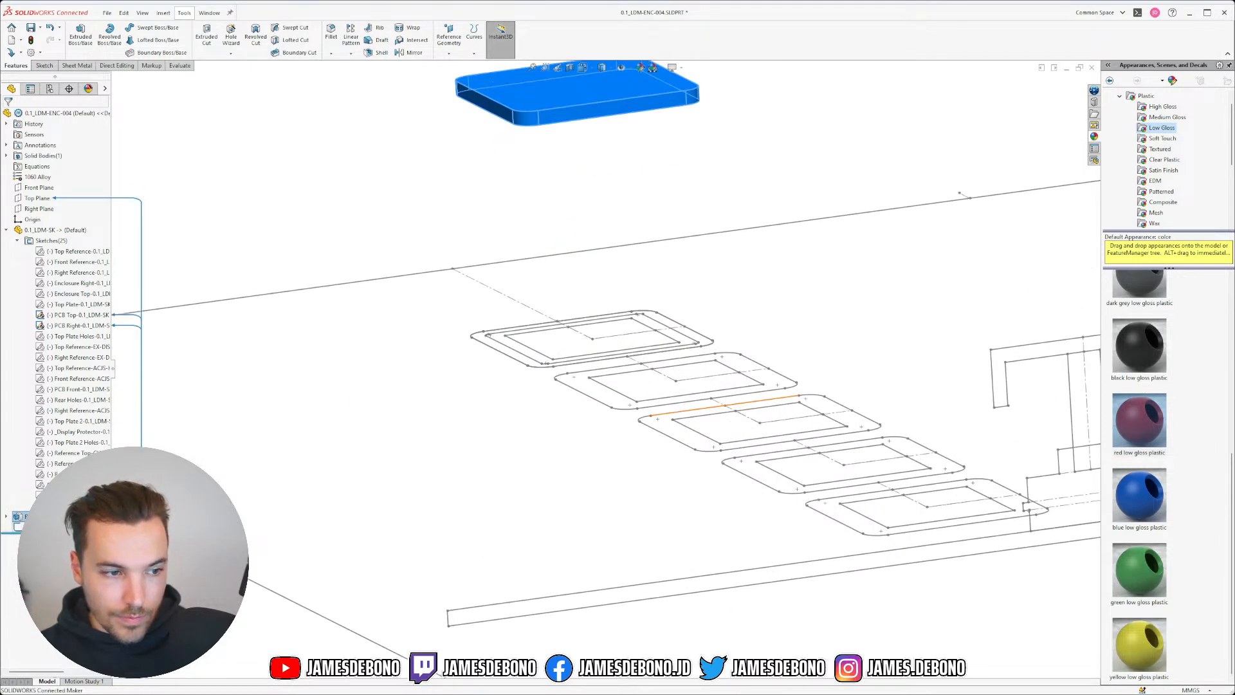
- Extrude the wall sketch from the PCB Right key profile's inner top corner vertex to the inner bottom corner vertex of its side wall
left_click(48, 526)
left_click(81, 36)
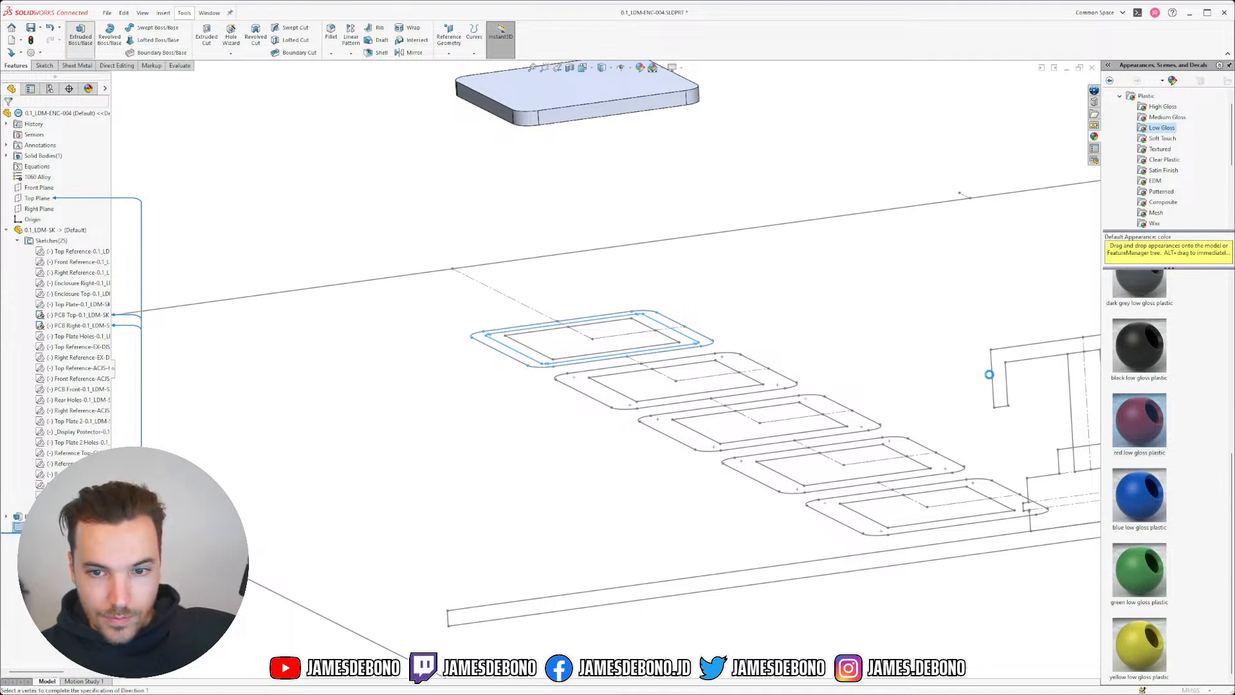
left_click(1002, 364)
left_click(61, 144)
left_click(39, 169)
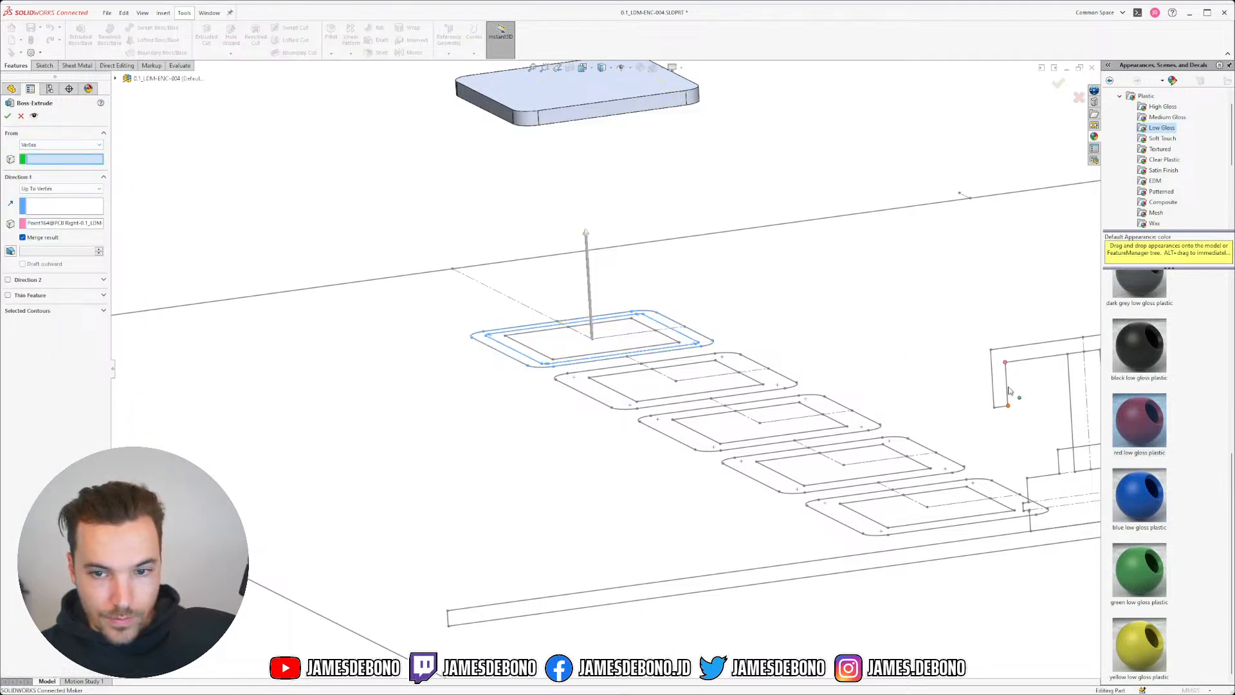
left_click(991, 351)
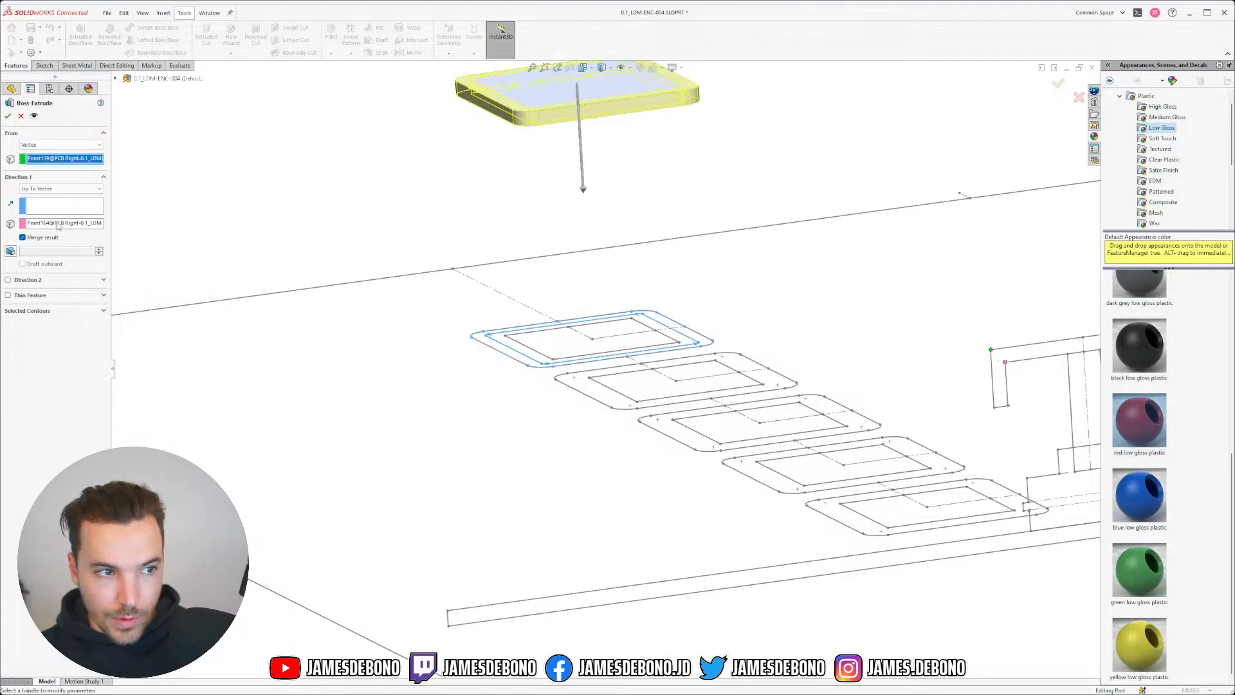
left_click(60, 223)
left_click(44, 191)
left_click(37, 164)
left_click(38, 163)
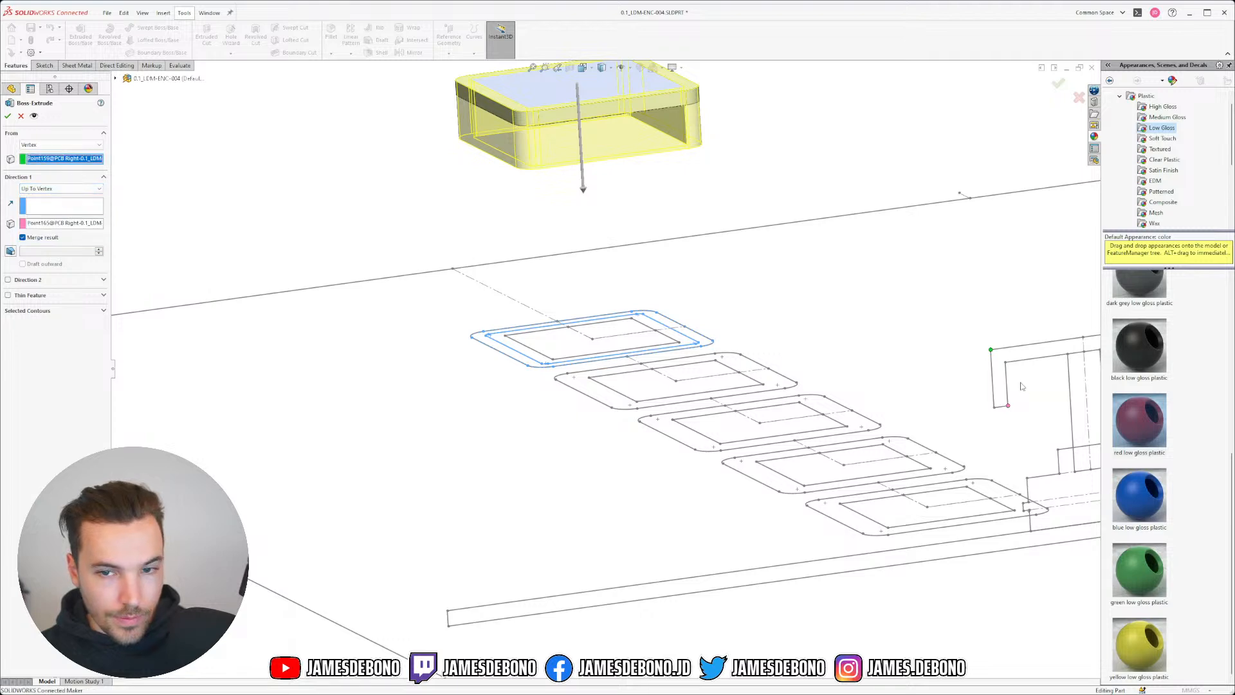
left_click(1005, 363)
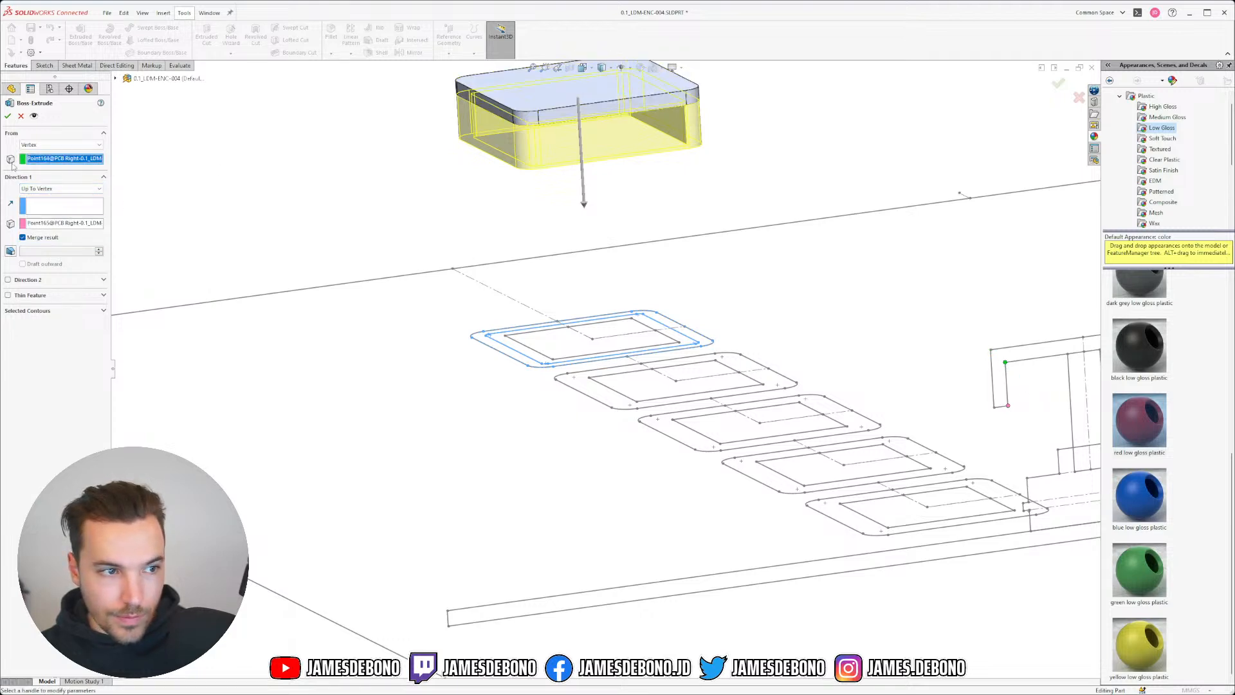
left_click(8, 116)
- Start a Top Plane sketch and draw two narrow upright rectangles, about 1.2 by 4 mm, on either side of the leftmost key's center
mouse_move(592, 141)
middle_mouse_down()
mouse_move(614, 173)
mouse_move(617, 102)
mouse_move(601, 242)
mouse_move(705, 378)
middle_mouse_up()
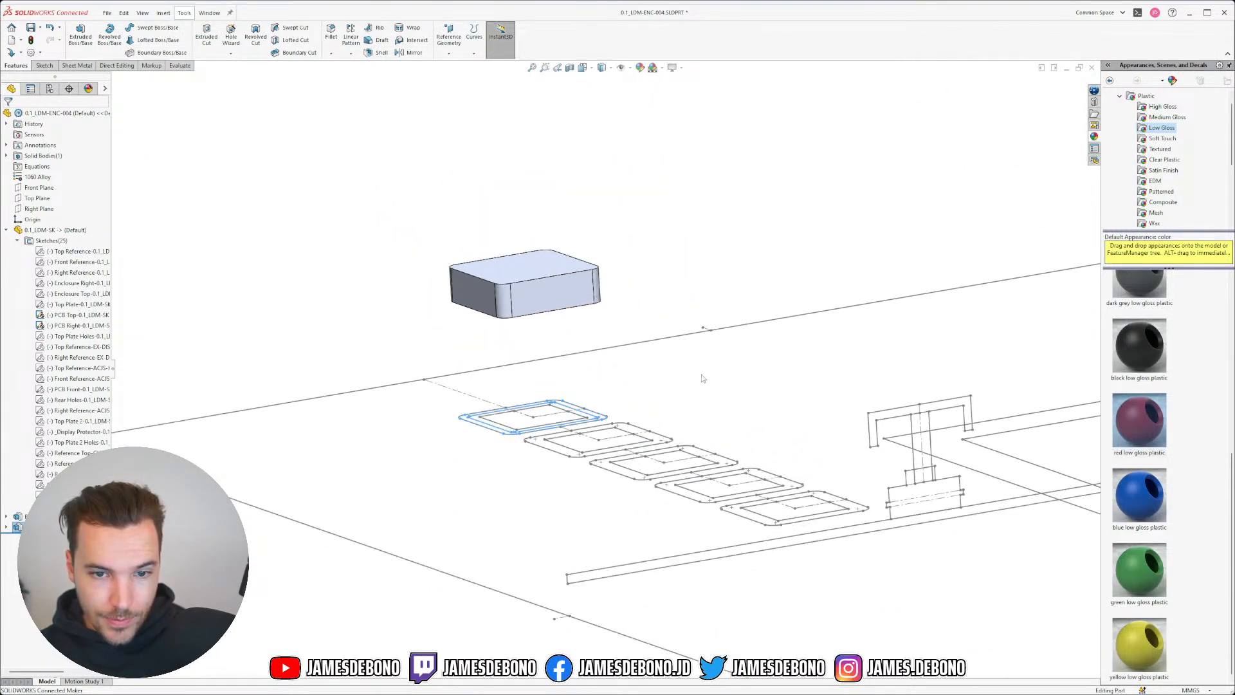
left_click(627, 332)
mouse_move(534, 340)
middle_mouse_down()
mouse_move(584, 273)
mouse_move(576, 221)
mouse_move(559, 418)
mouse_move(435, 251)
middle_mouse_up()
scroll(432, 250, "up", 2)
scroll(407, 279, "down", 2)
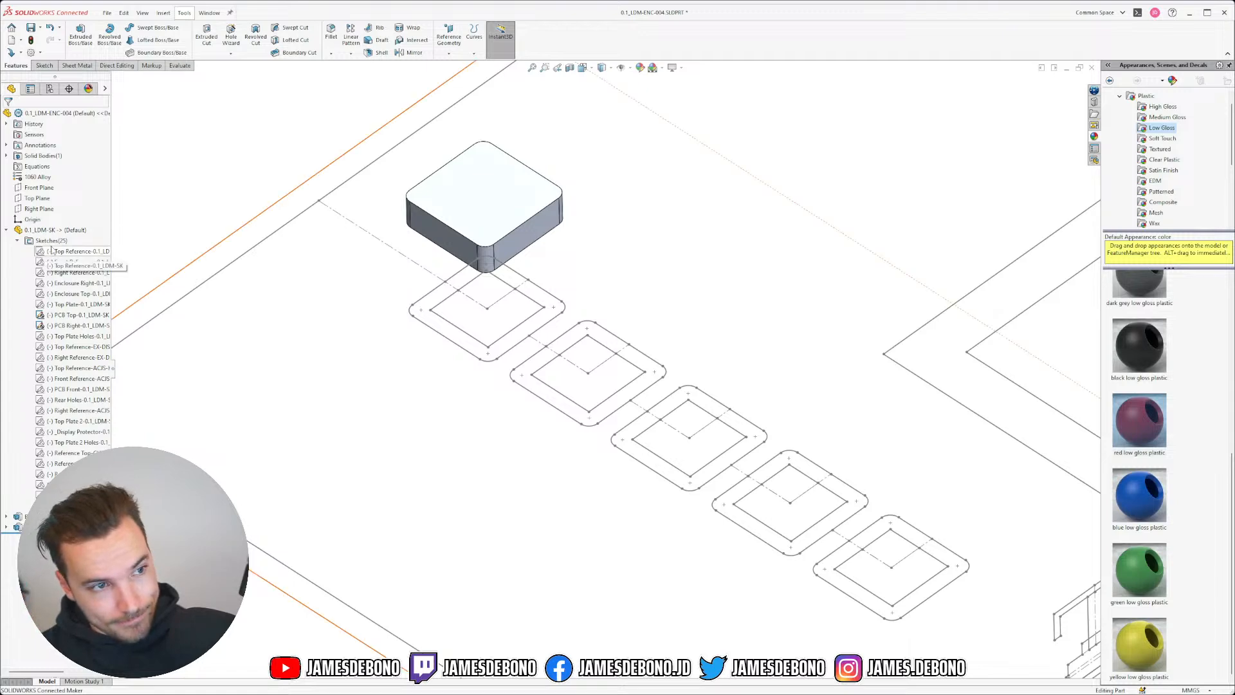
left_click(30, 198)
left_click(37, 180)
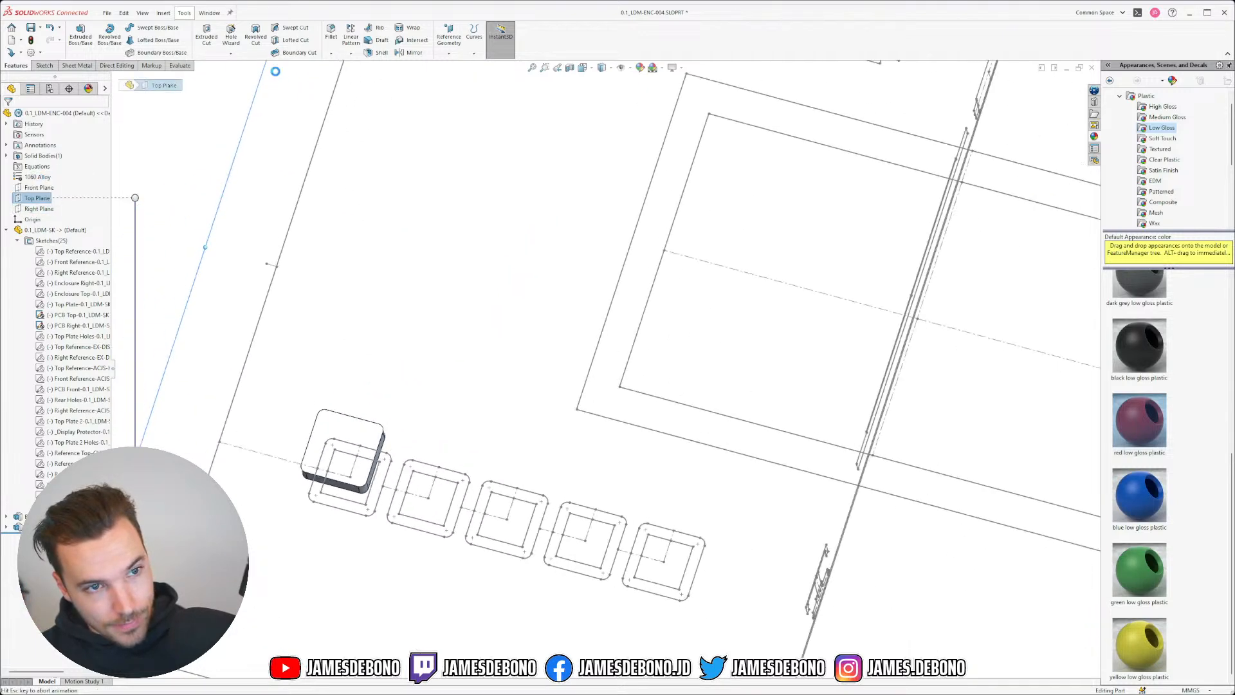
scroll(516, 428, "down", 10)
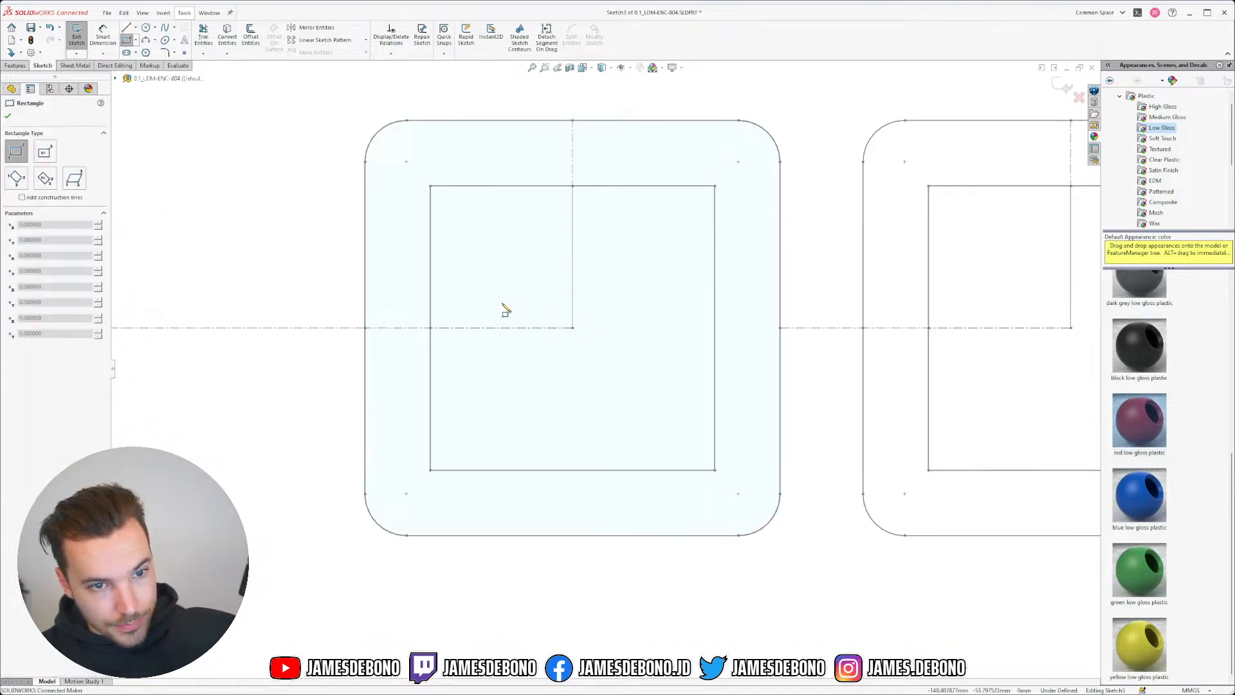
left_click_drag(501, 288, 526, 371)
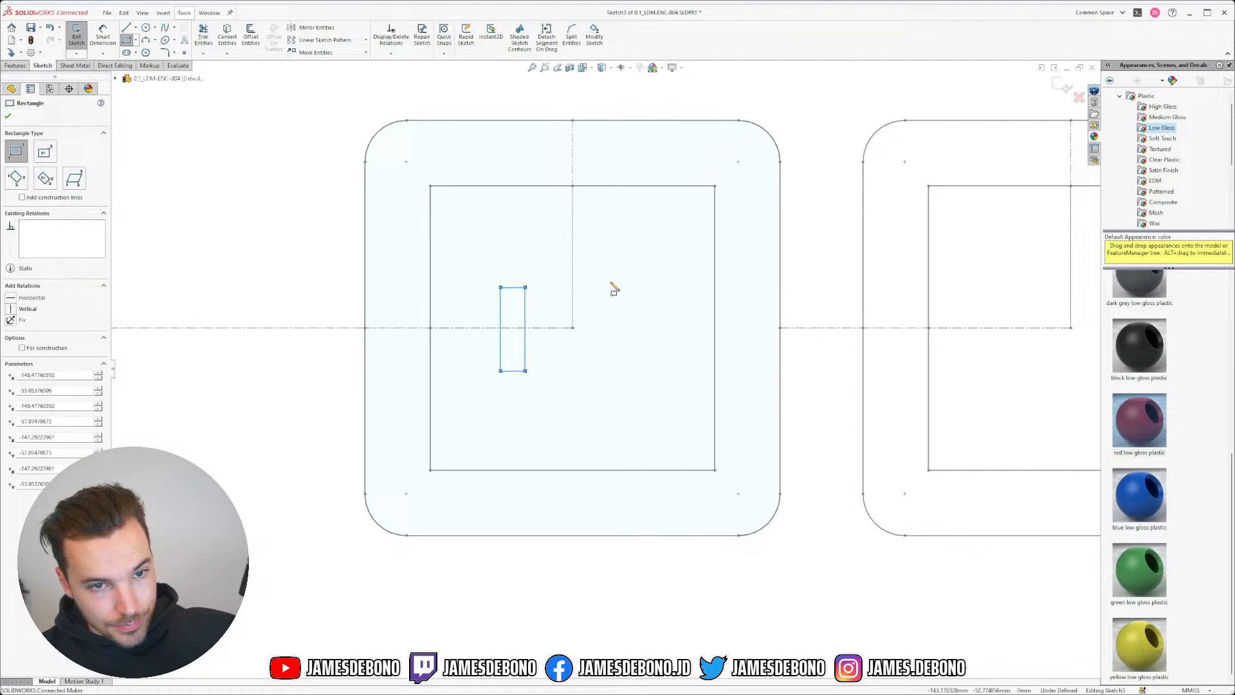
left_click_drag(612, 287, 639, 370)
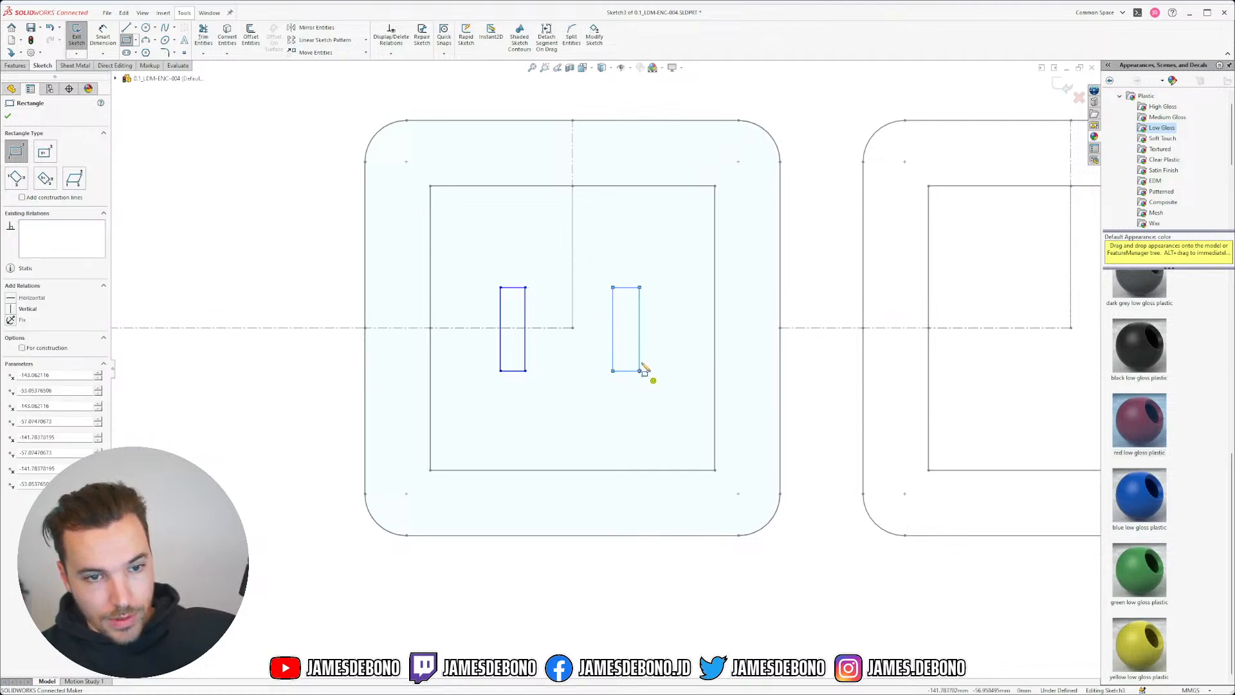
key("Escape")
- Draw construction lines from the left rectangle's inner side to the key's center point and on to the right rectangle's inner side
left_click(136, 28)
left_click(151, 52)
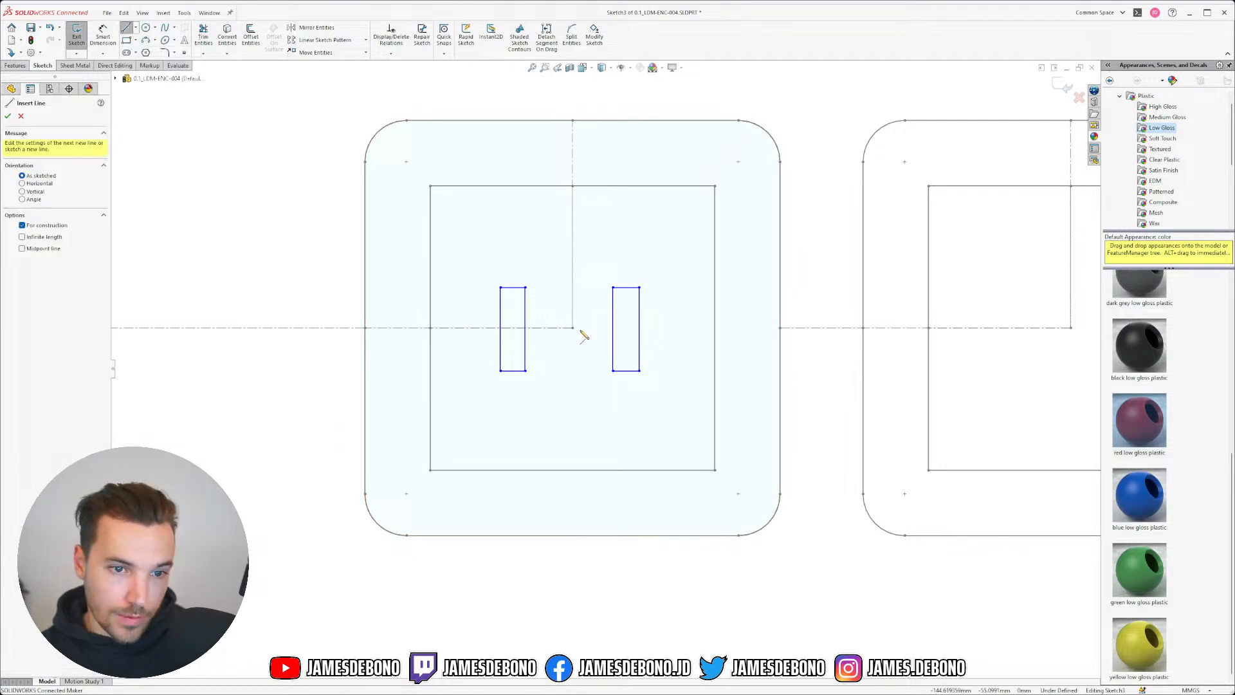
left_click(526, 328)
left_click(572, 328)
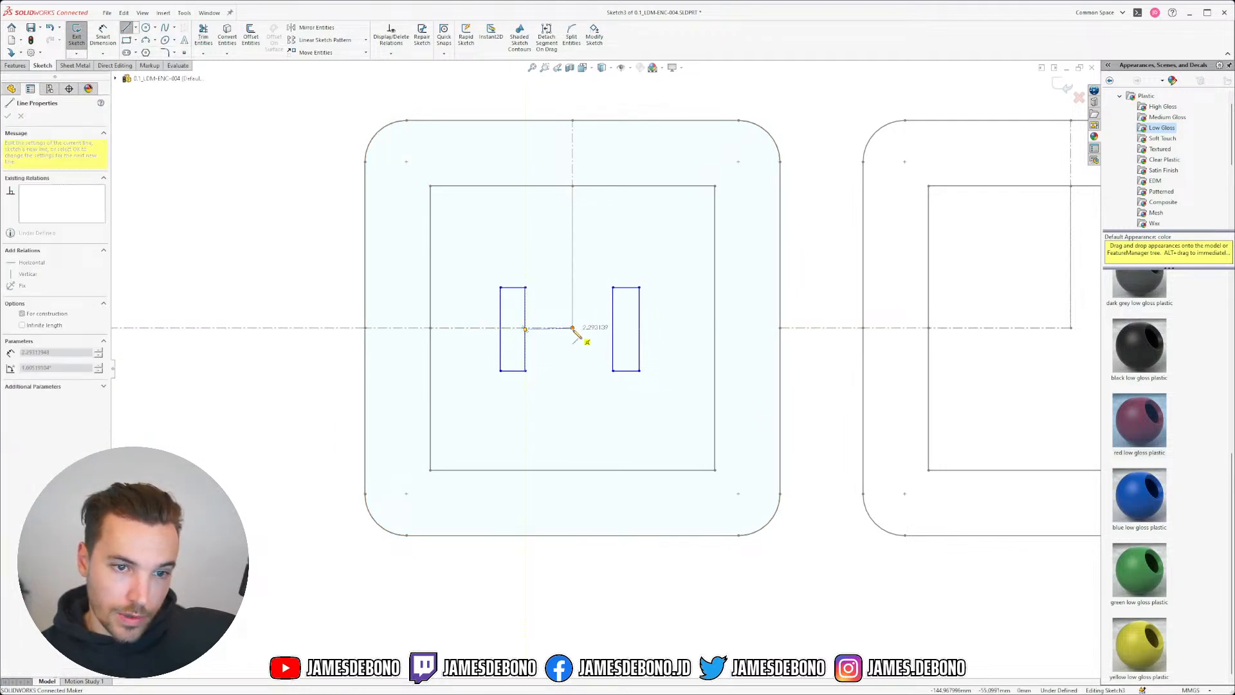
left_click(613, 330)
key("Escape")
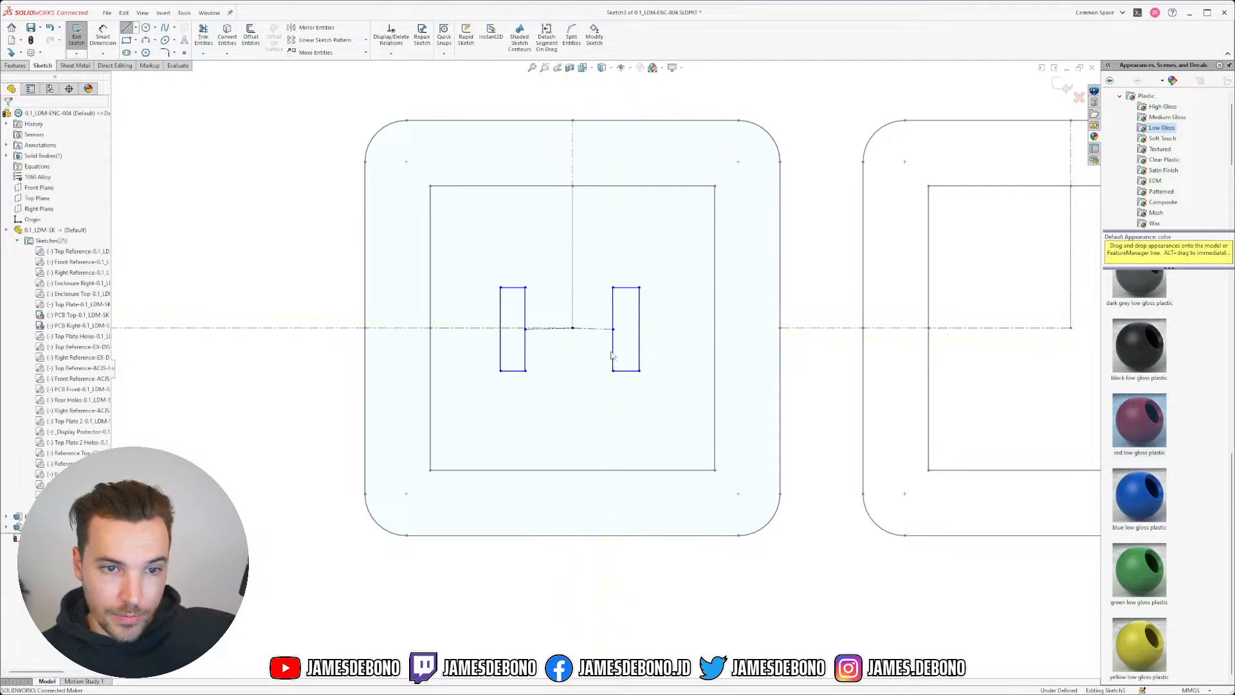
- Make both construction lines horizontal and equal in length
left_click(588, 328)
left_click(645, 269)
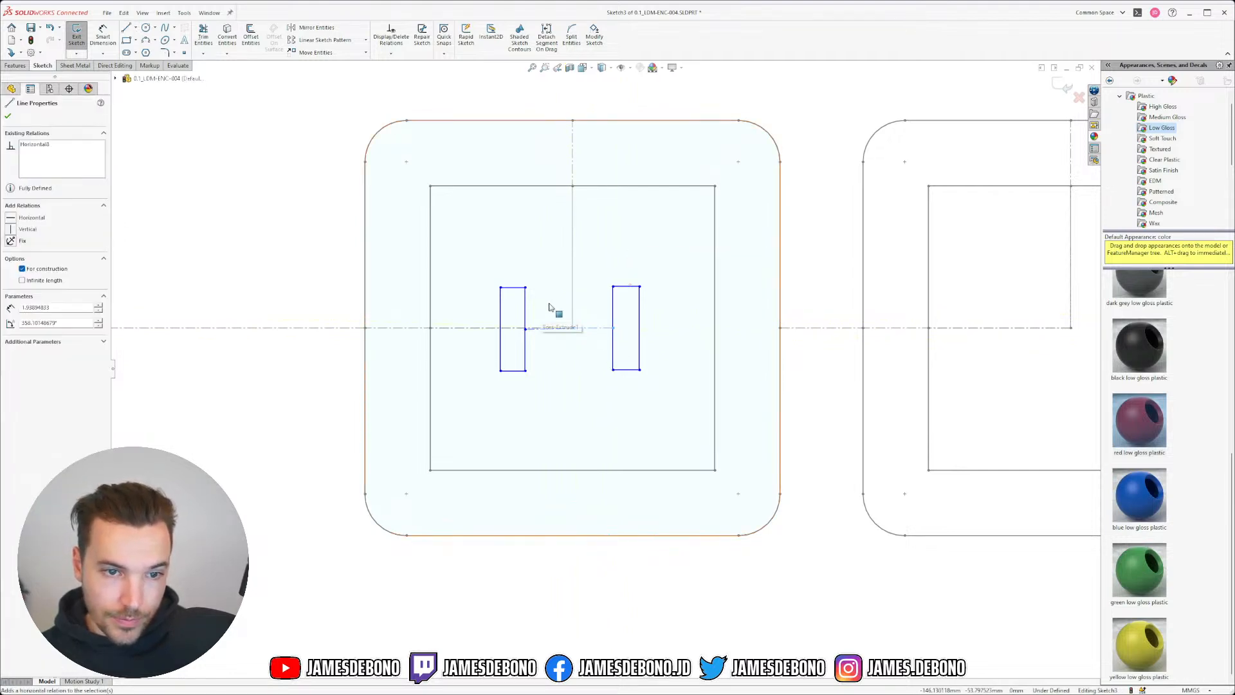
left_click(550, 310)
left_click(606, 264)
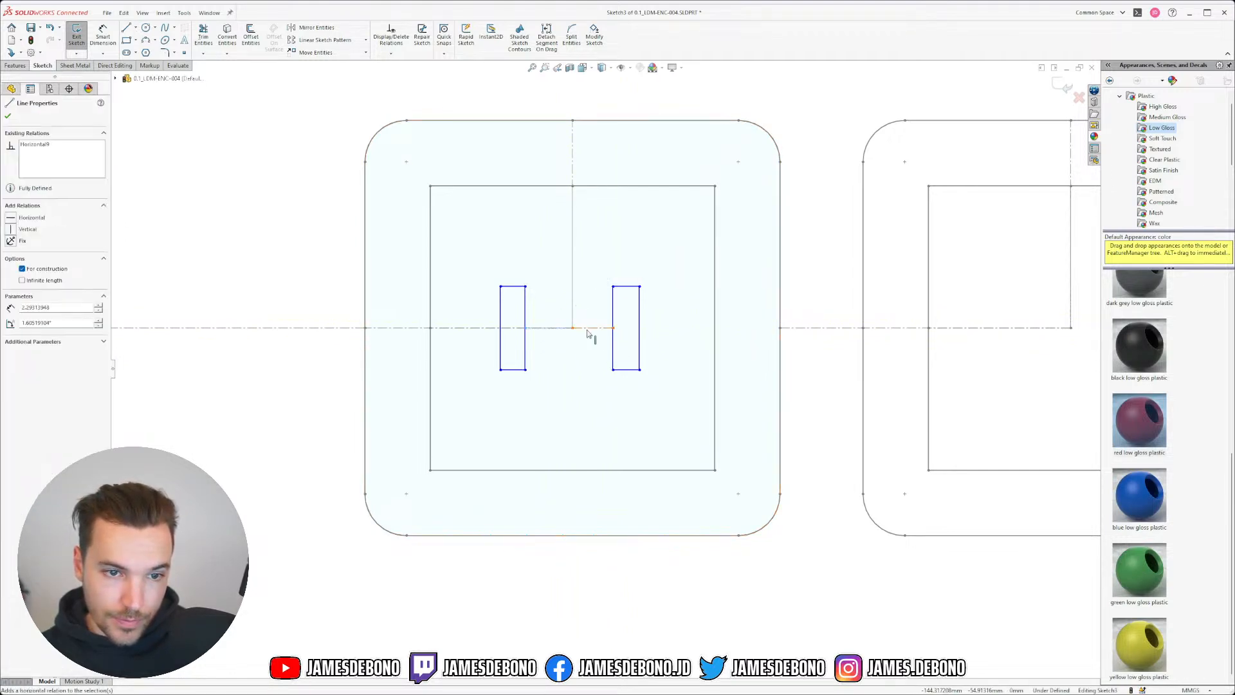
left_click(587, 328, "ctrl")
left_click(670, 286)
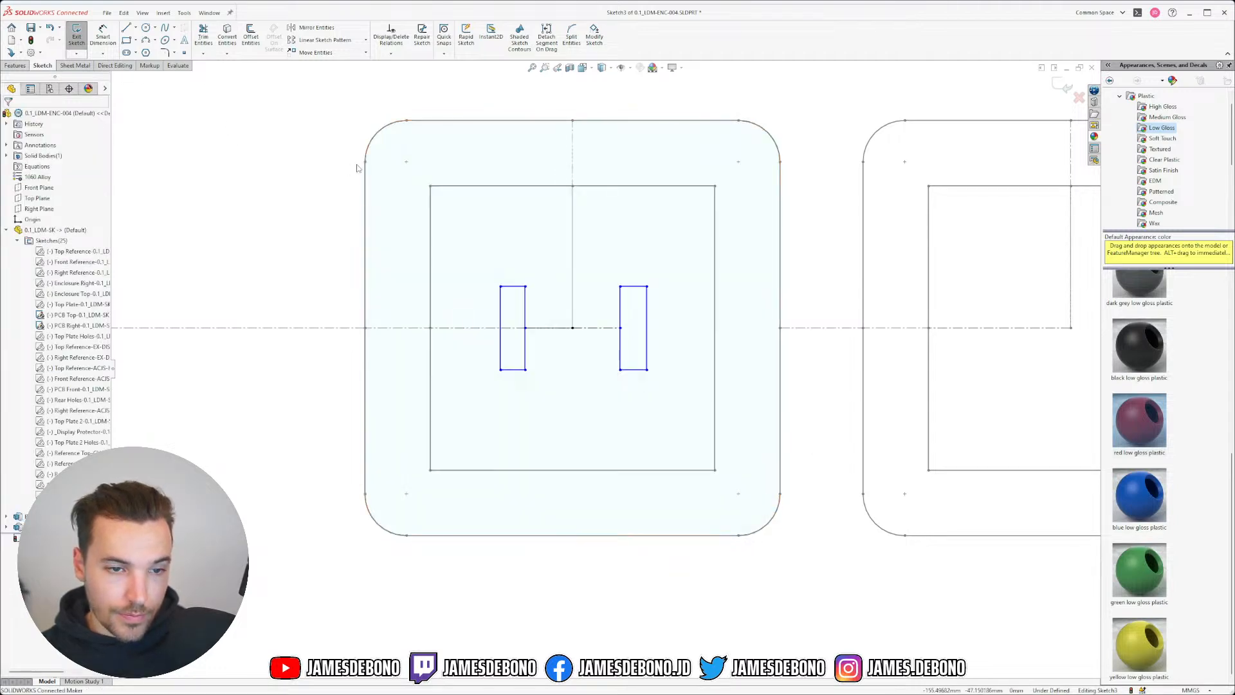
- Dimension the gap between the two rectangles at 4 mm and the right rectangle's width at 1 mm
left_click(103, 36)
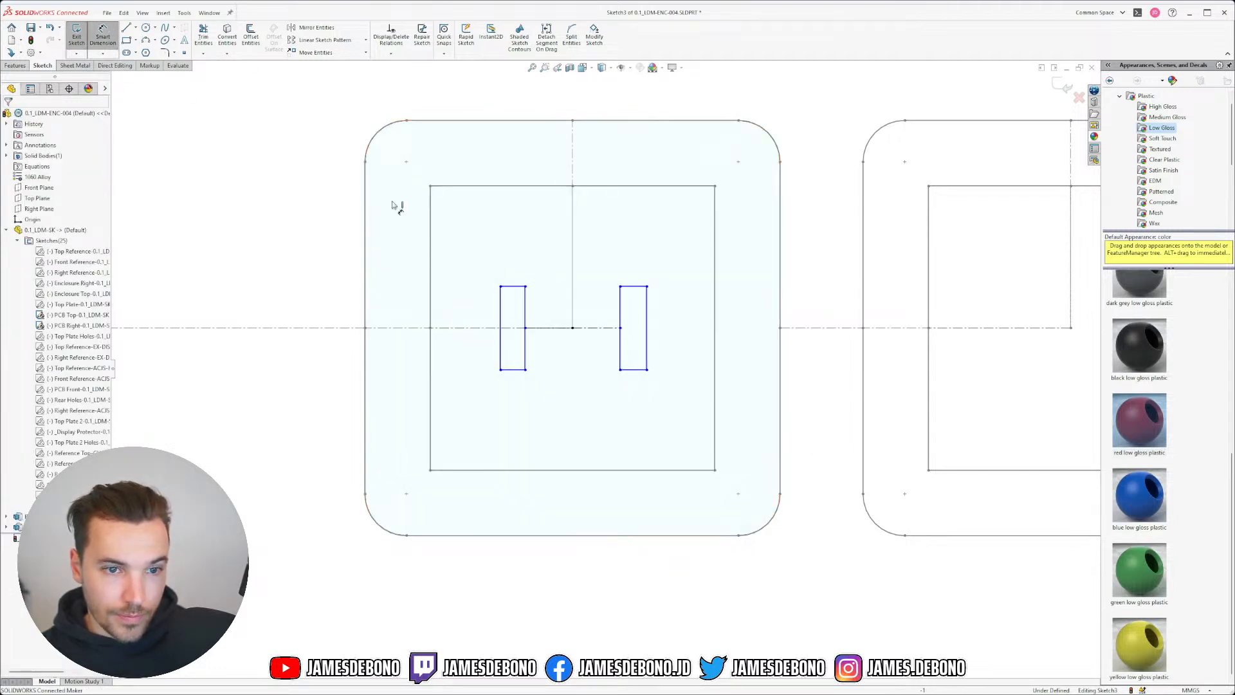
left_click(527, 307)
left_click(620, 309)
left_click(592, 268)
type("4")
key("Return")
left_click(631, 287)
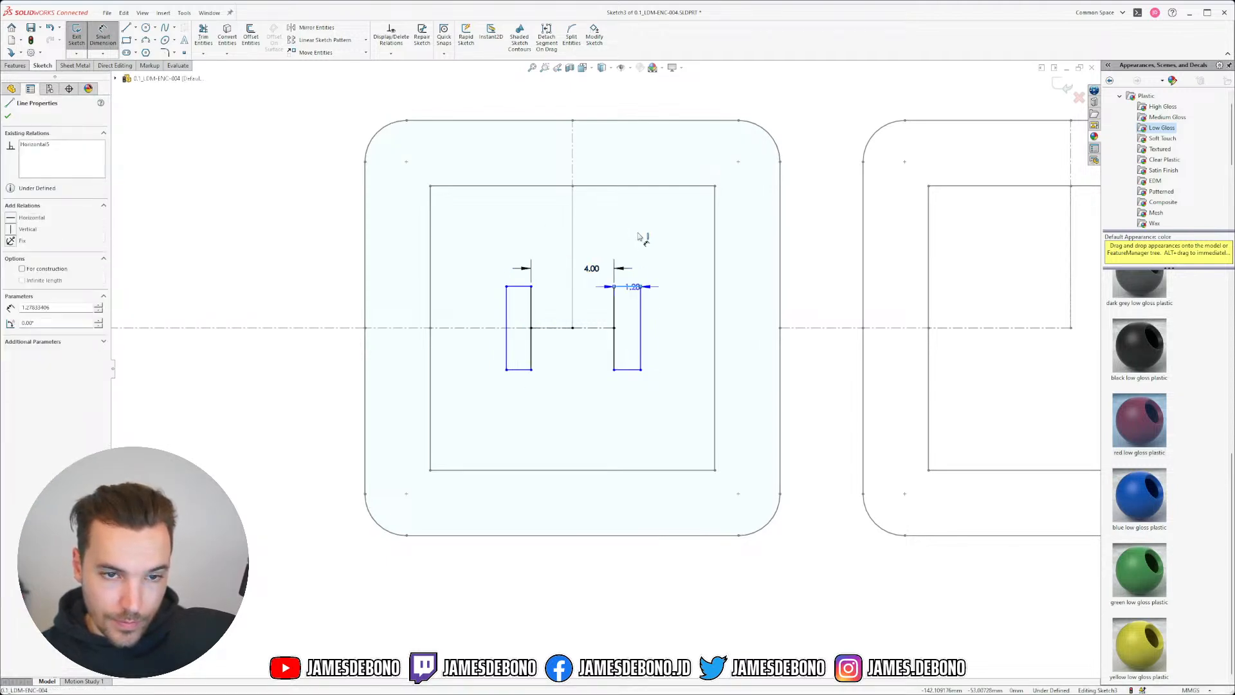
left_click(592, 238)
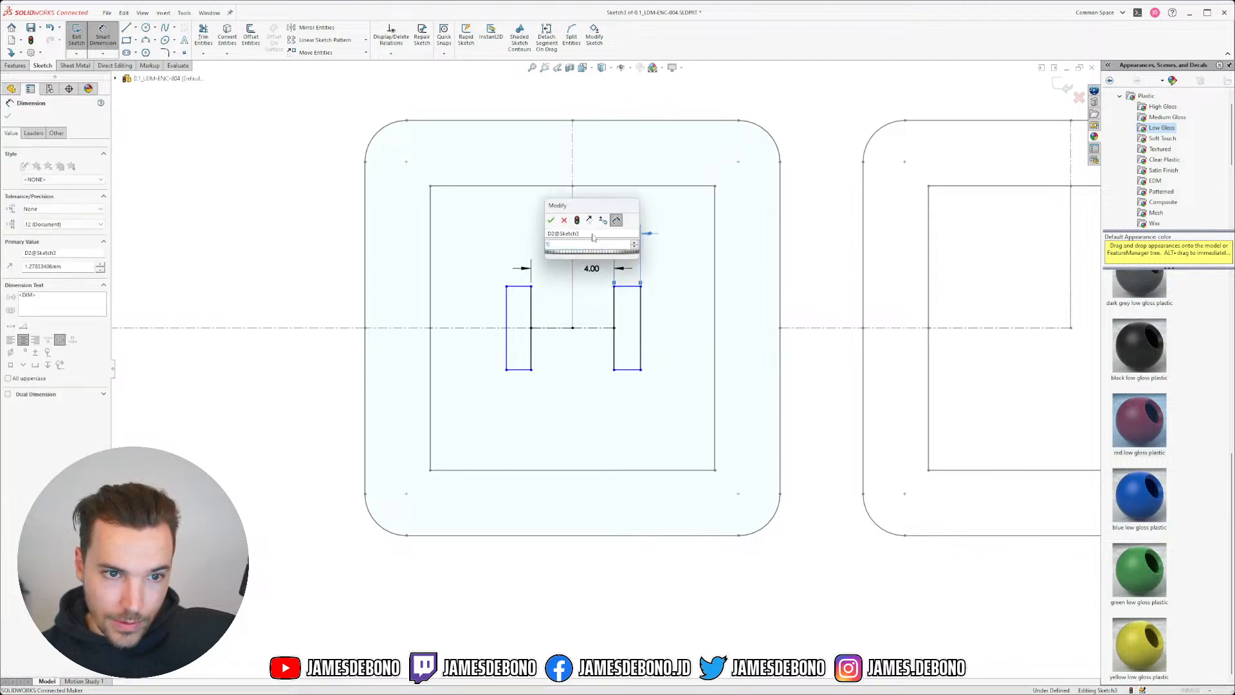
type("1")
key("Return")
key("Escape")
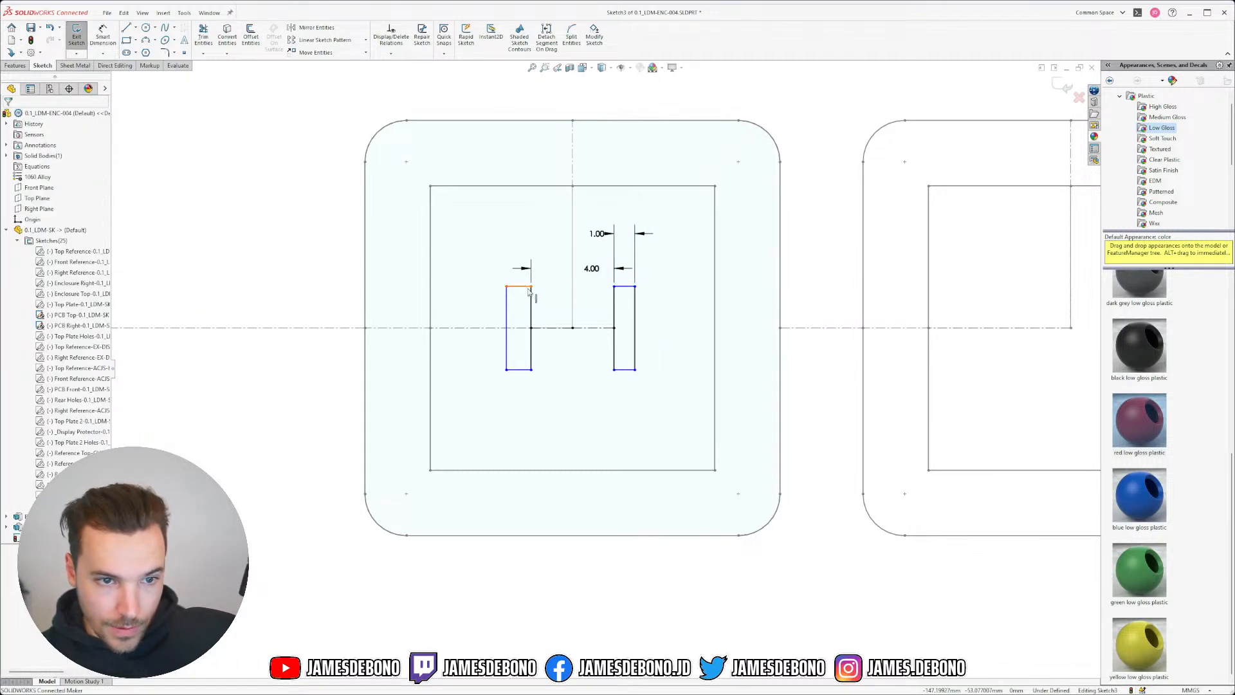
- Make the upper edges of the two rectangles equal in length
left_click(524, 287)
left_click(624, 286, "ctrl")
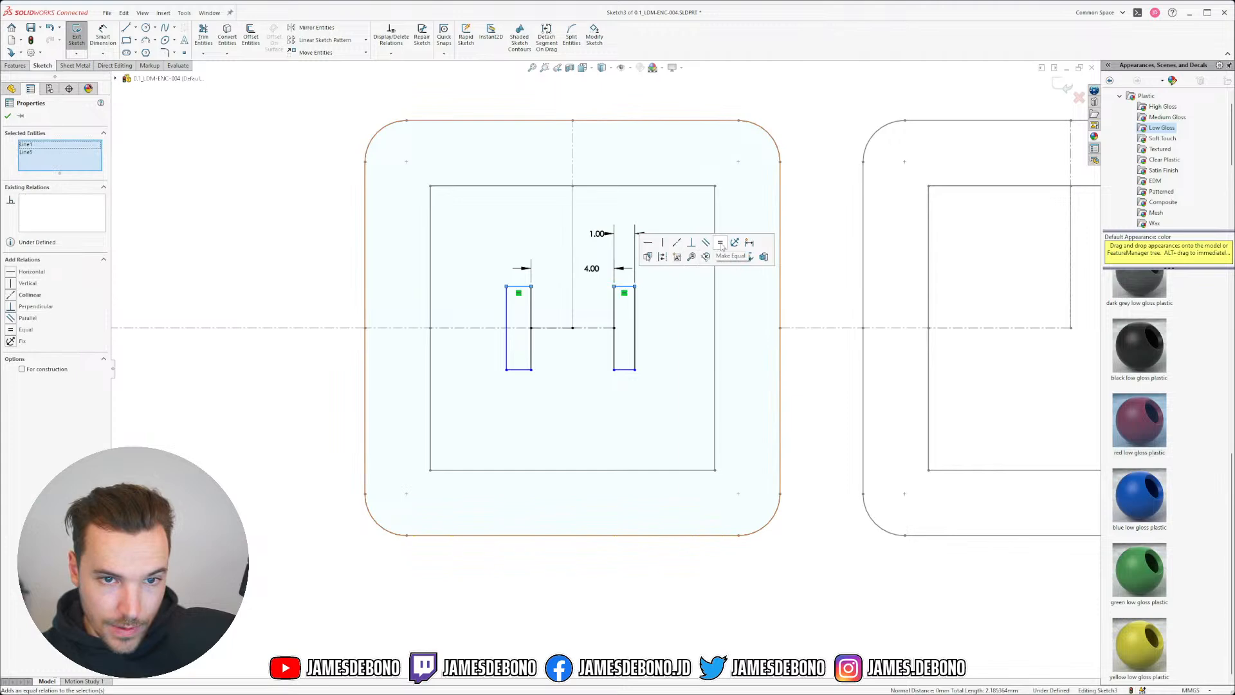
left_click(720, 243)
- Make the right rectangle's upper edge coincident with the stem corner point of the key profile in the PCB Right sketch
scroll(673, 347, "up", 3)
scroll(588, 394, "down", 1)
middle_click_drag(587, 394, 531, 325)
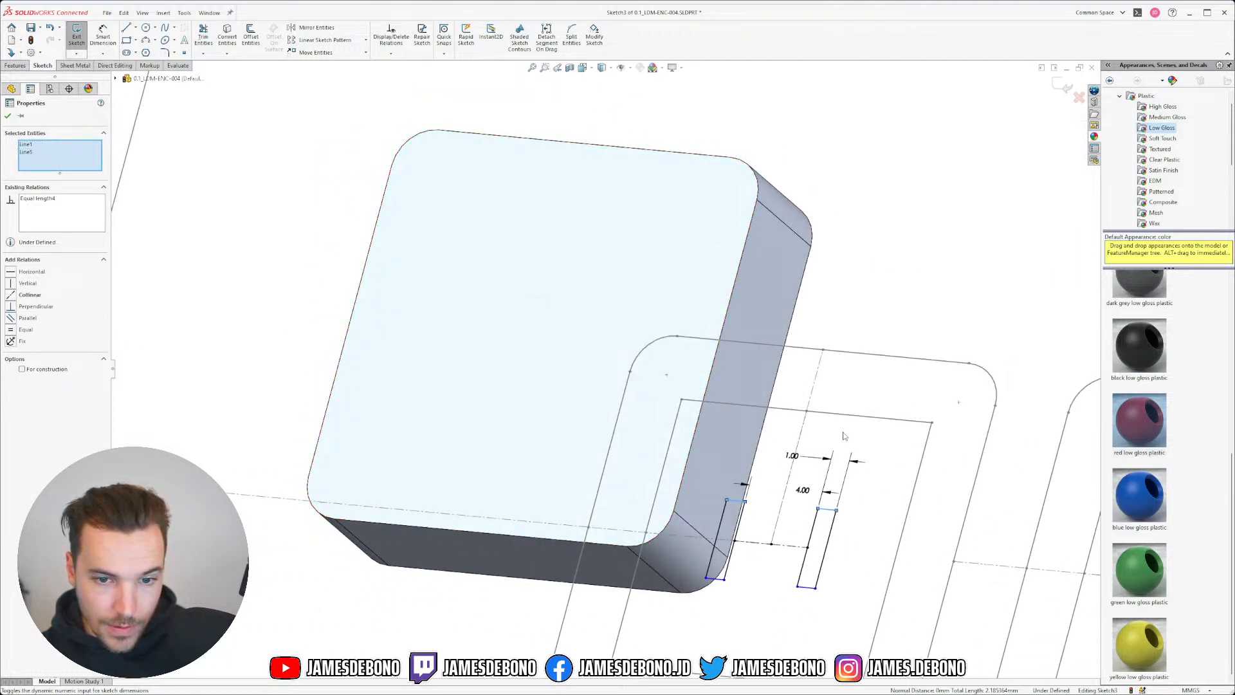
scroll(817, 450, "up", 5)
scroll(781, 465, "down", 2)
scroll(766, 462, "up", 3)
scroll(748, 465, "up", 3)
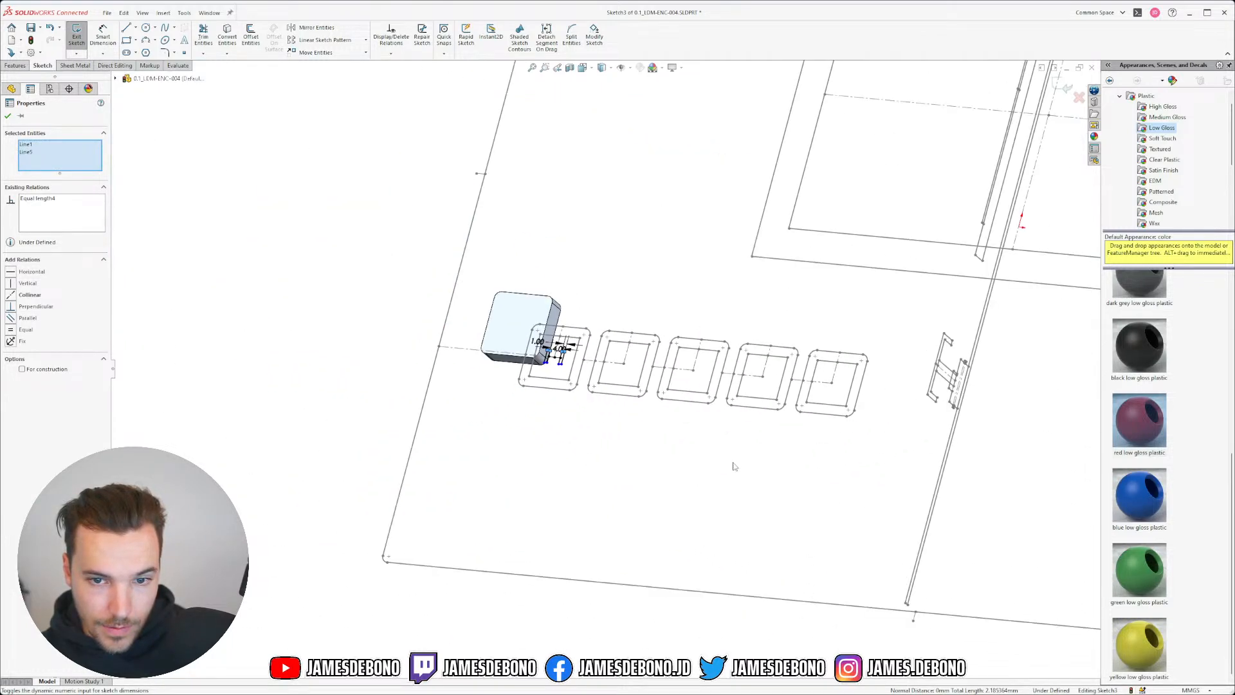
key("Escape")
scroll(863, 387, "down", 3)
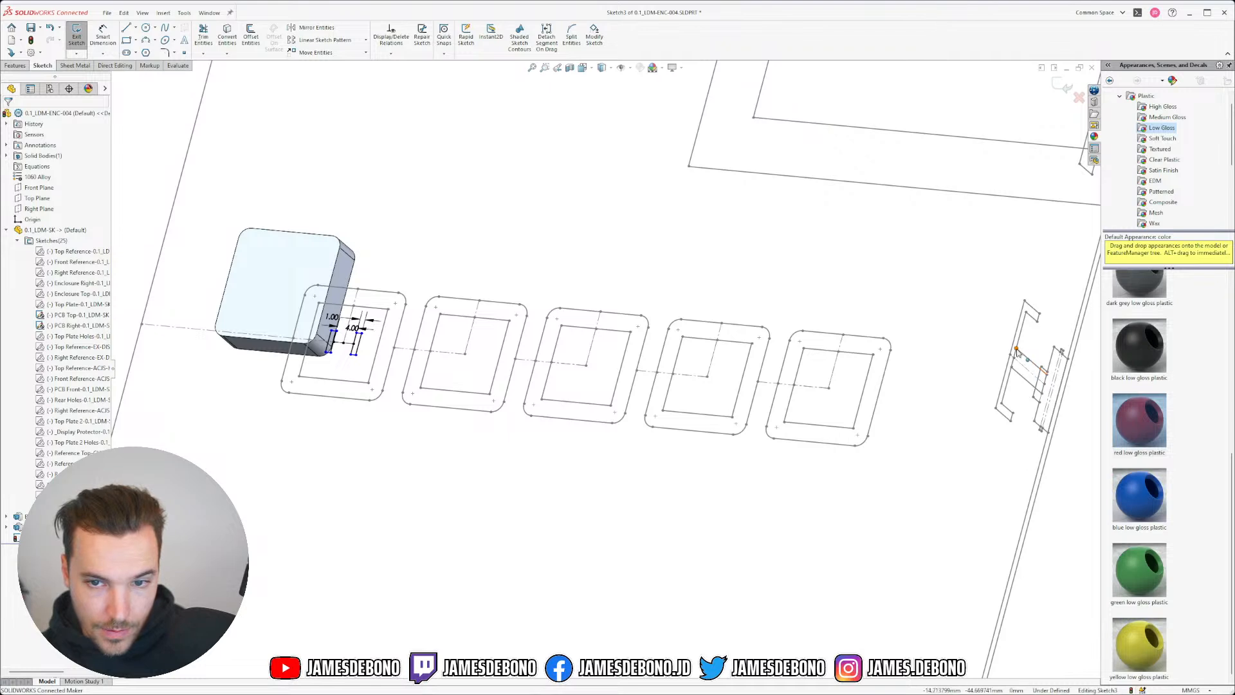
scroll(334, 331, "down", 3)
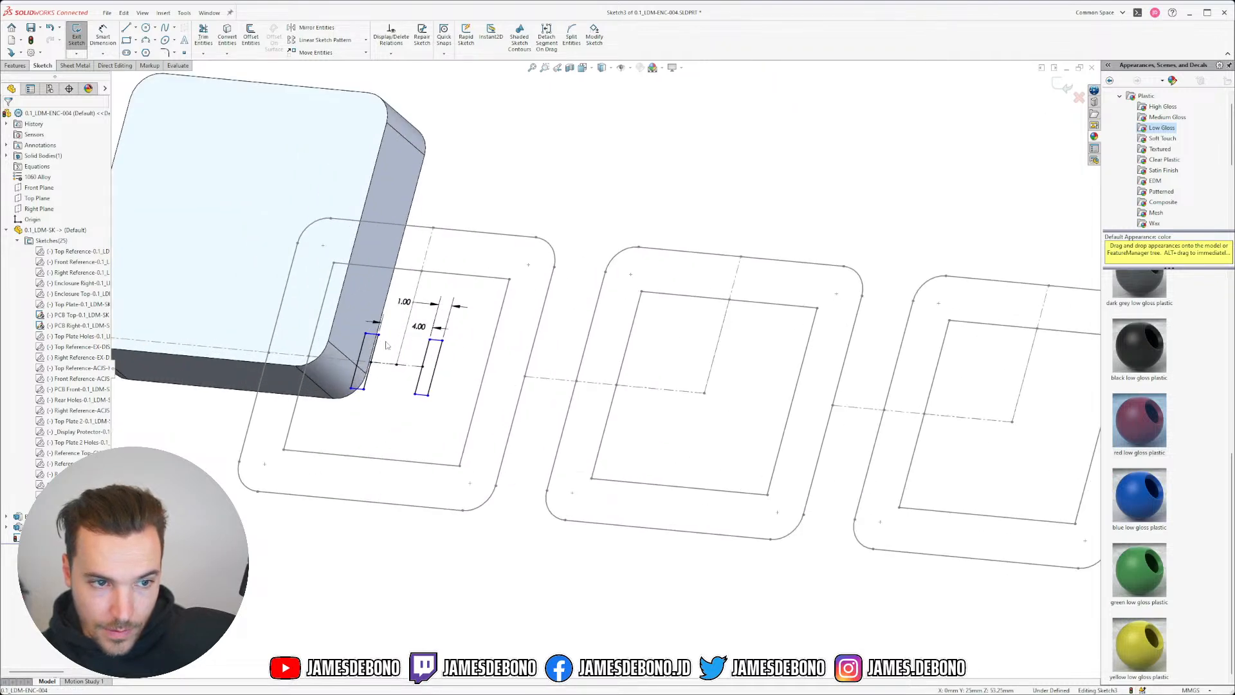
left_click(440, 341, "ctrl")
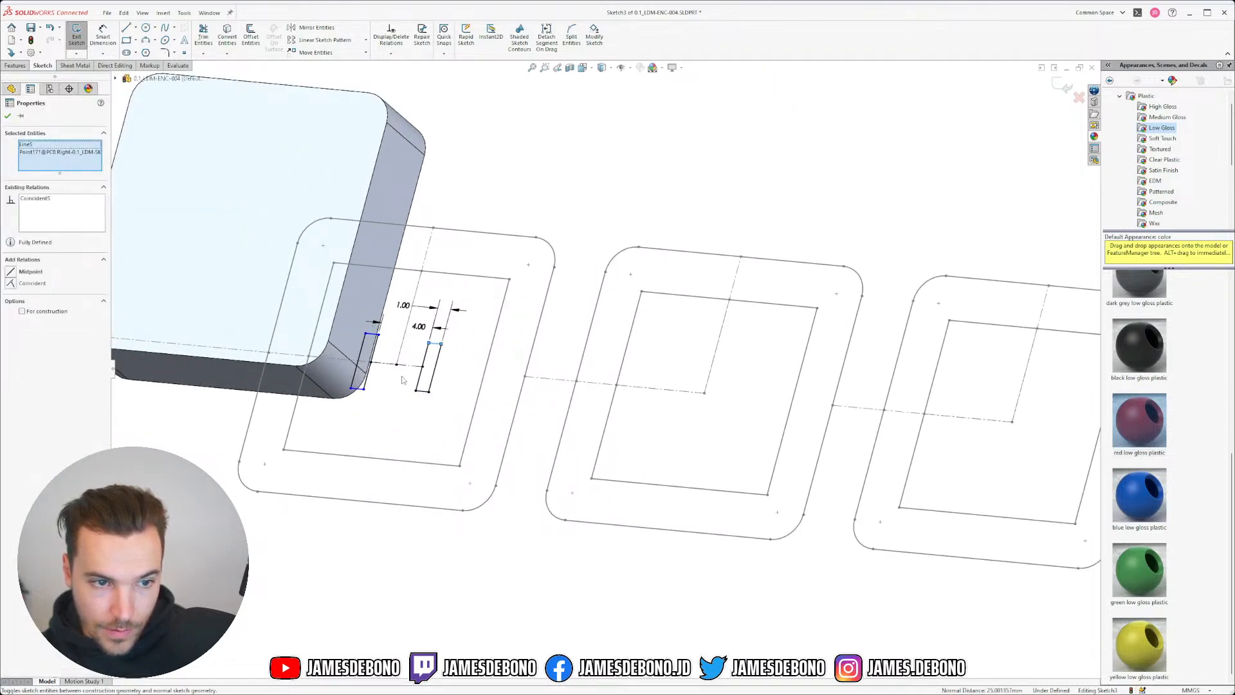
- Make the facing inner sides of the two rectangles equal in length and exit the sketch
scroll(389, 358, "up", 3)
left_click(504, 502)
key("ctrl+8")
scroll(521, 611, "down", 7)
left_click(450, 366)
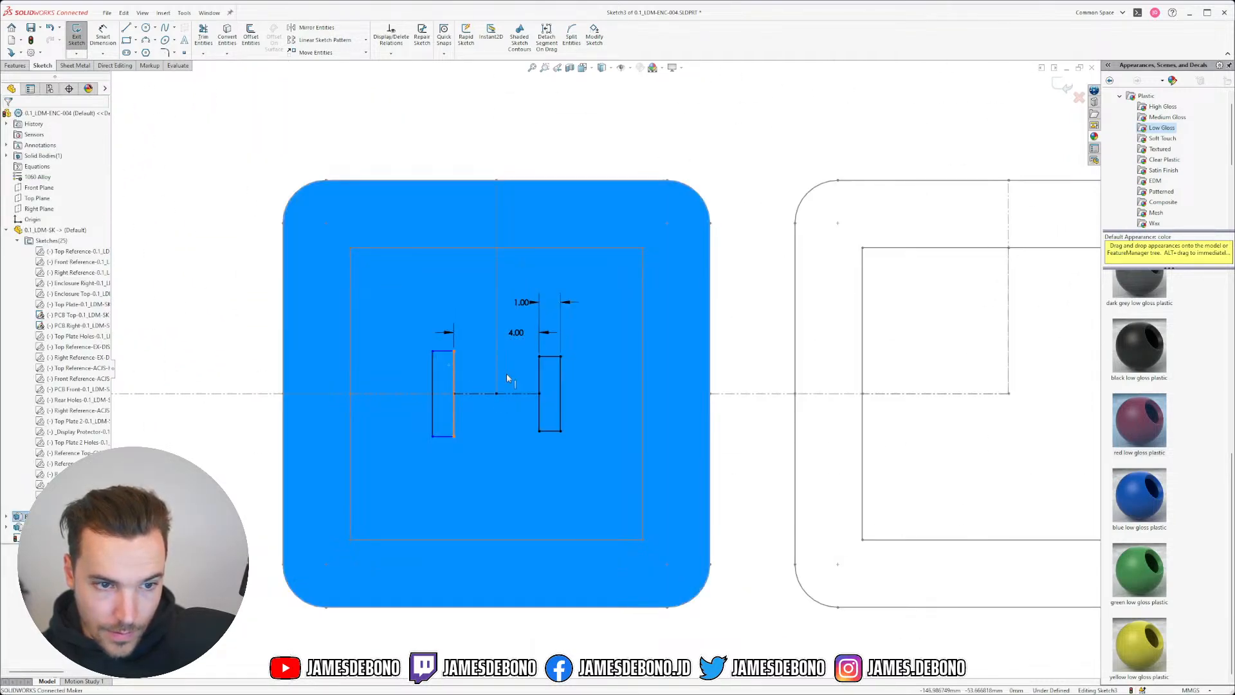
left_click(454, 378)
left_click(539, 386, "ctrl")
left_click(637, 333)
scroll(566, 444, "up", 3)
left_click(702, 348)
scroll(703, 349, "up", 3)
scroll(619, 389, "up", 1)
left_click(1063, 88)
- Extrude the two rectangles from the upper stem vertex to the lower stem vertex of the PCB Right key profile
mouse_move(610, 413)
middle_mouse_down()
mouse_move(626, 281)
mouse_move(549, 157)
mouse_move(510, 171)
mouse_move(520, 206)
middle_mouse_up()
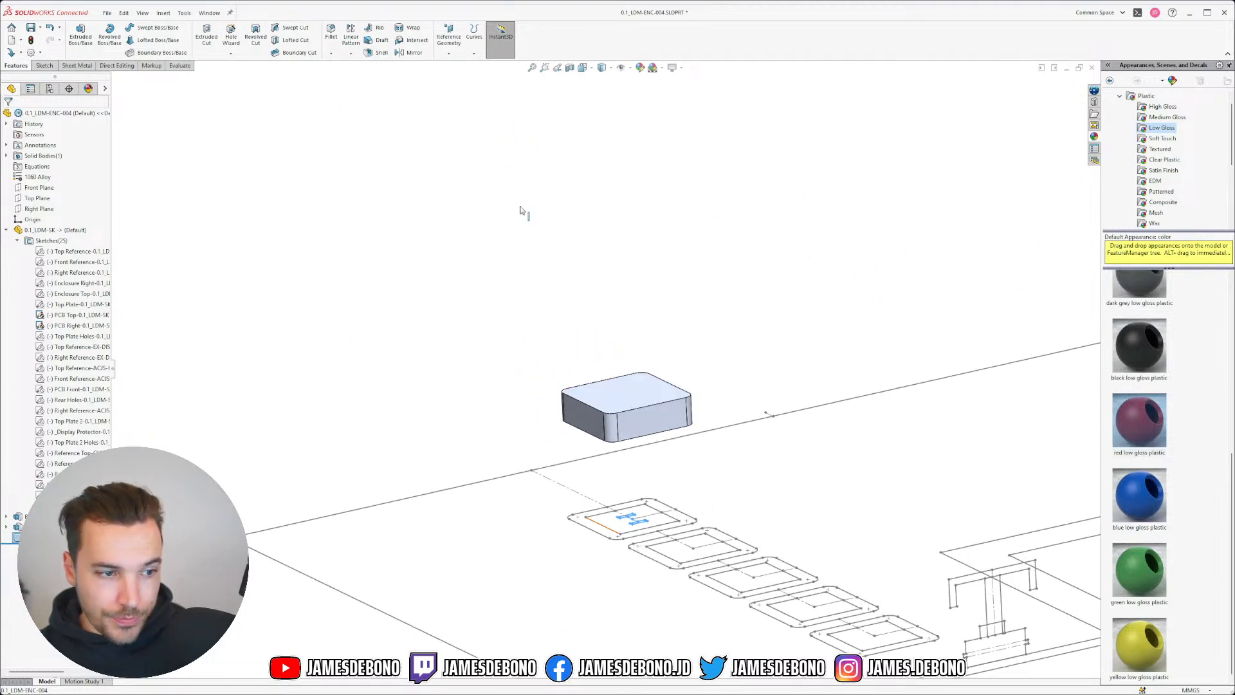
left_click(81, 36)
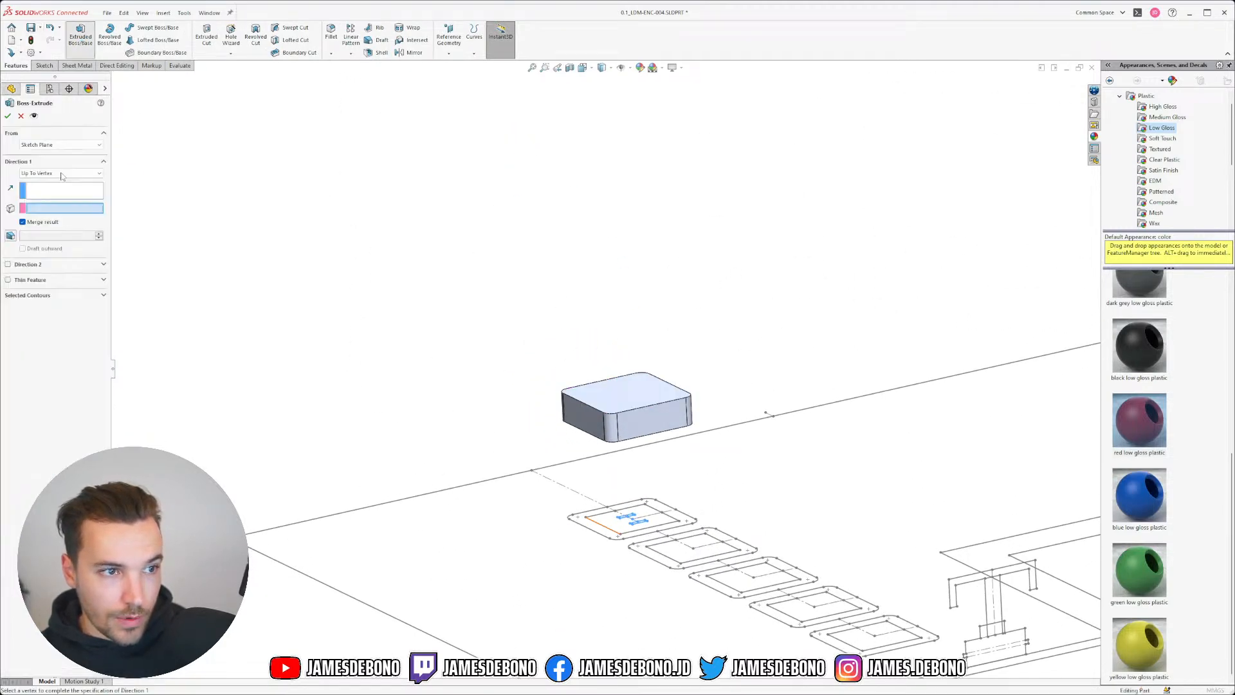
left_click(60, 145)
left_click(43, 166)
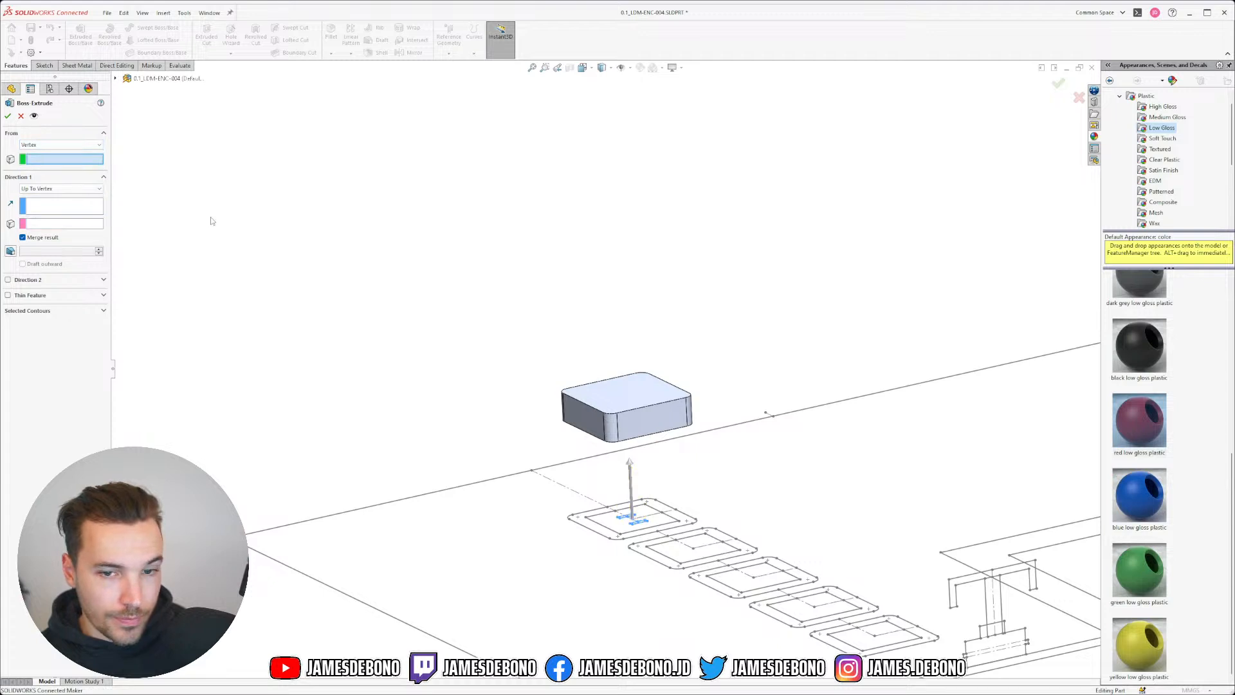
scroll(839, 517, "down", 2)
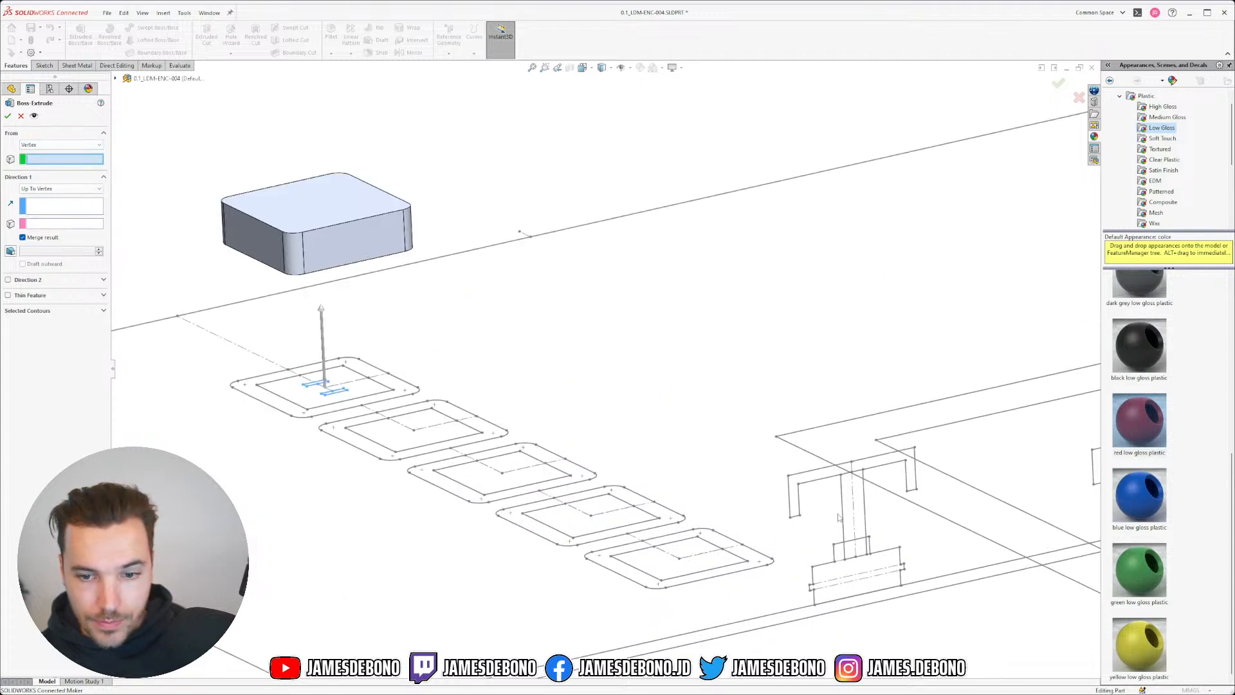
left_click(841, 474)
left_click(60, 188)
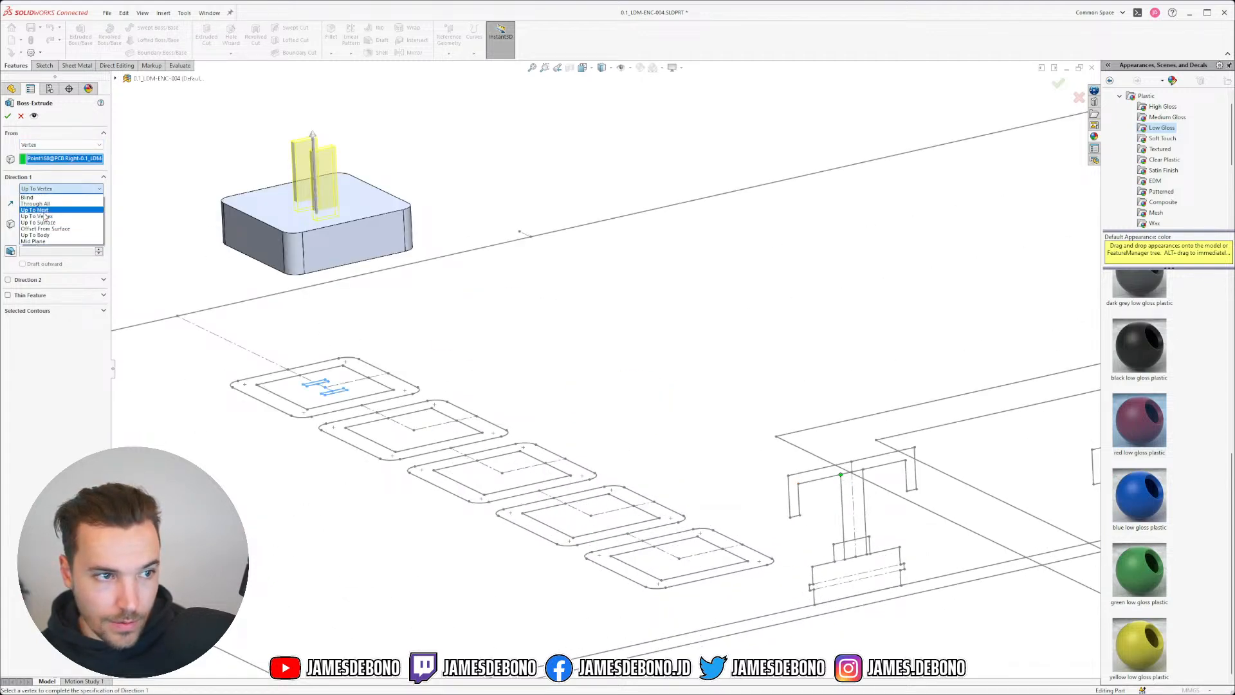
left_click(43, 216)
left_click(845, 560)
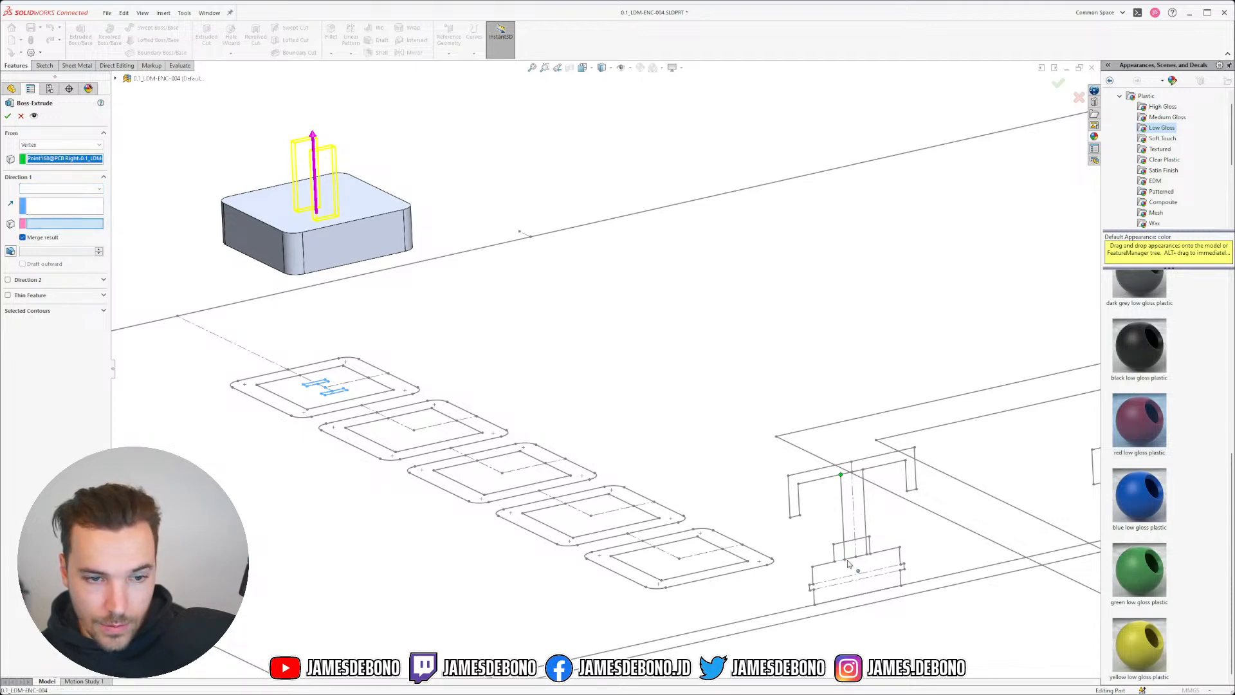
left_click(8, 116)
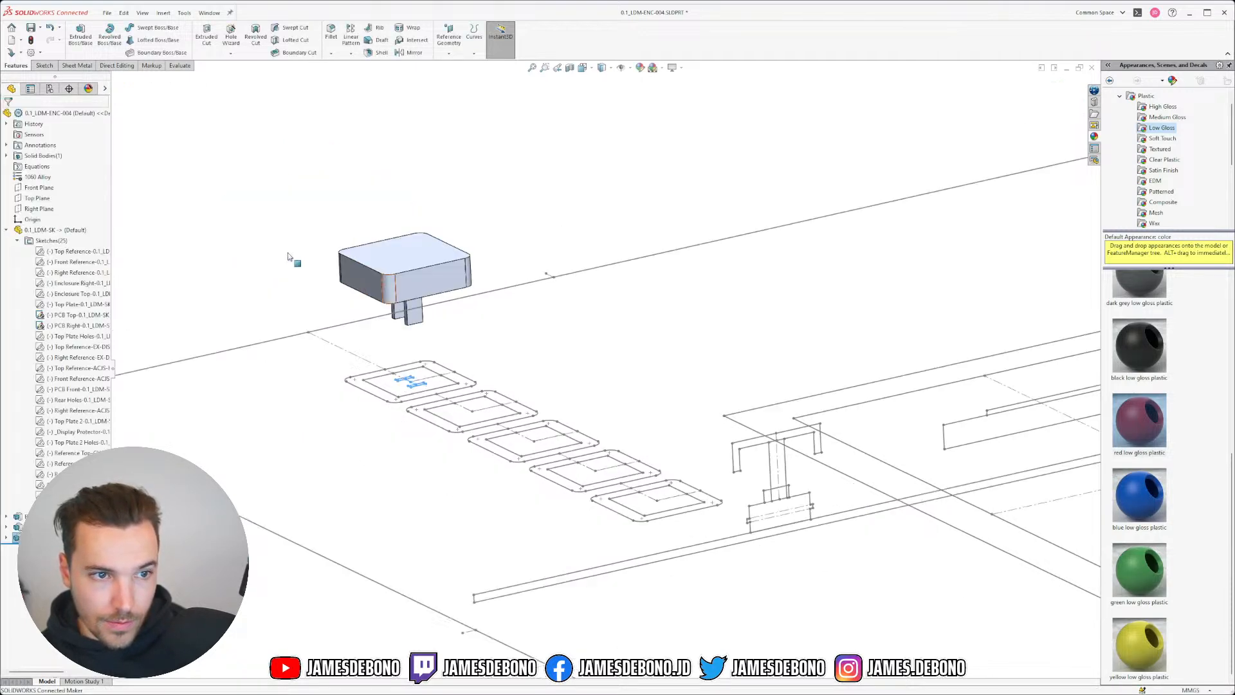
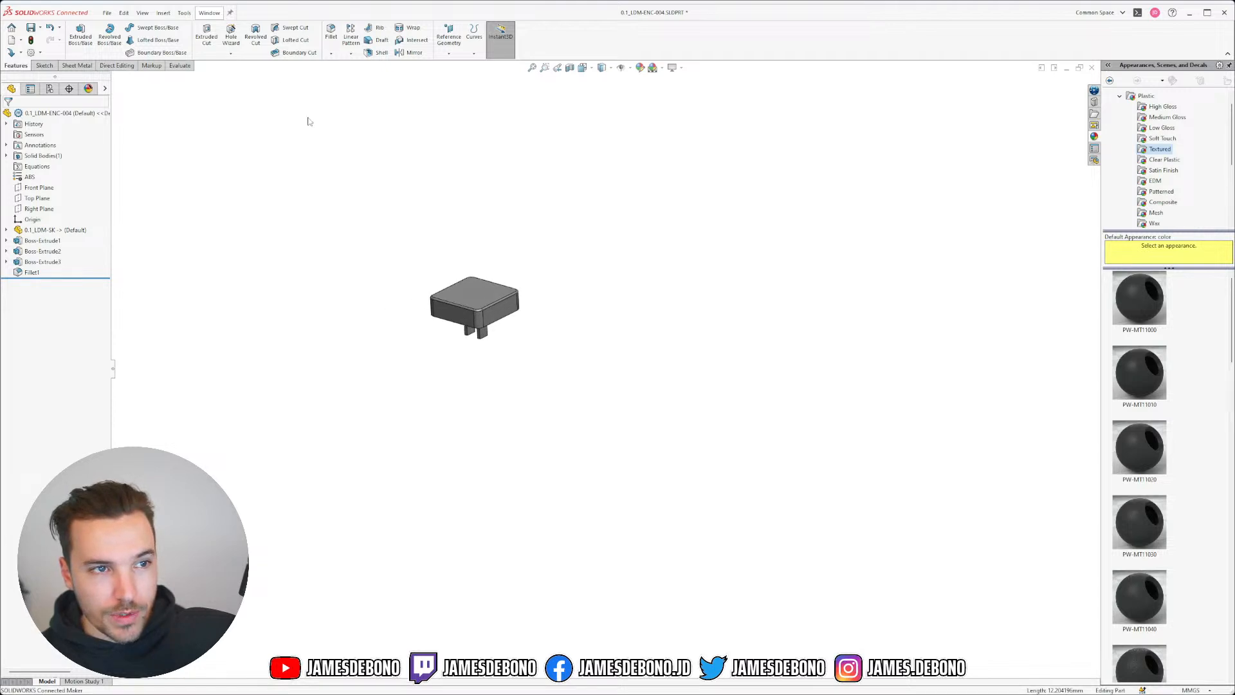
- Save the keycap part, switch to the 0.1_LDM-A assembly and insert 0.1_LDM-ENC-004 at its origin
key("ctrl+s")
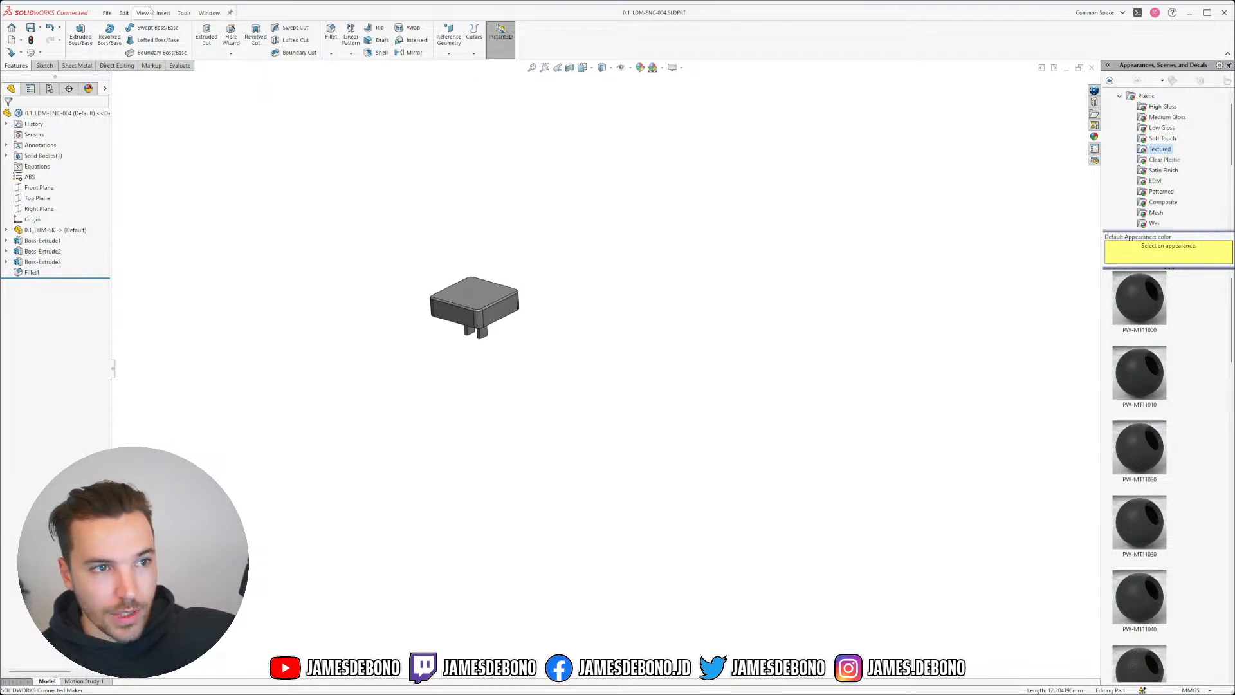
left_click(206, 12)
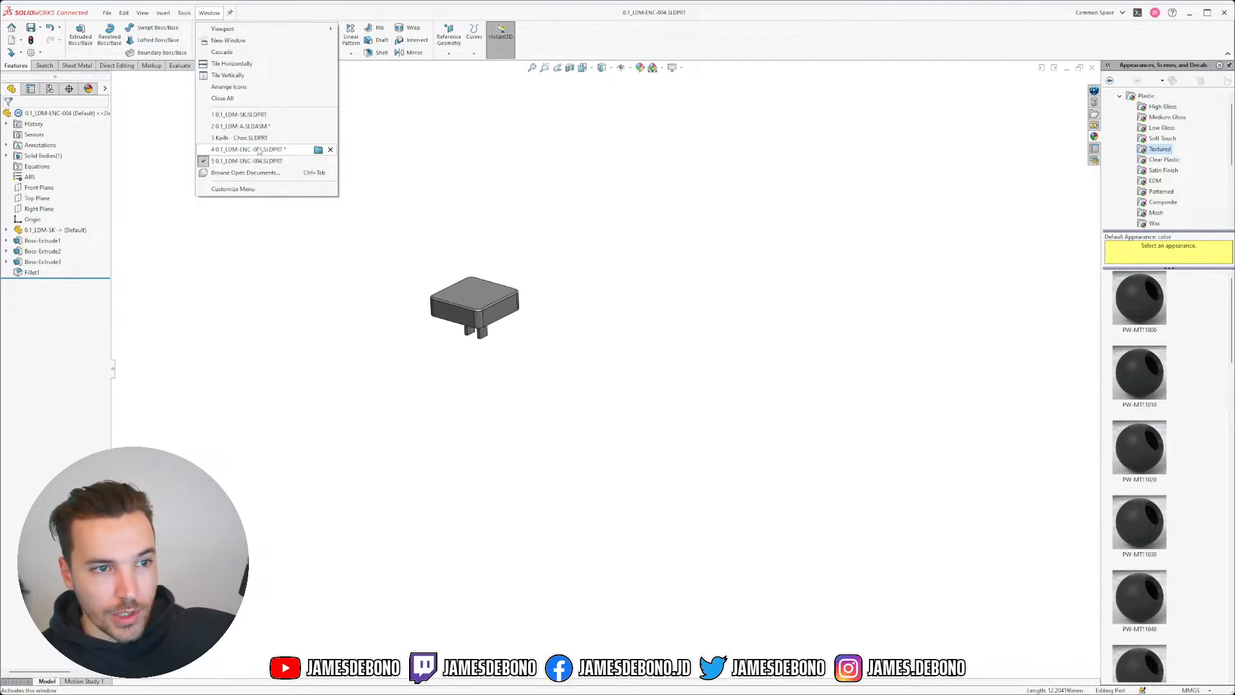
left_click(244, 126)
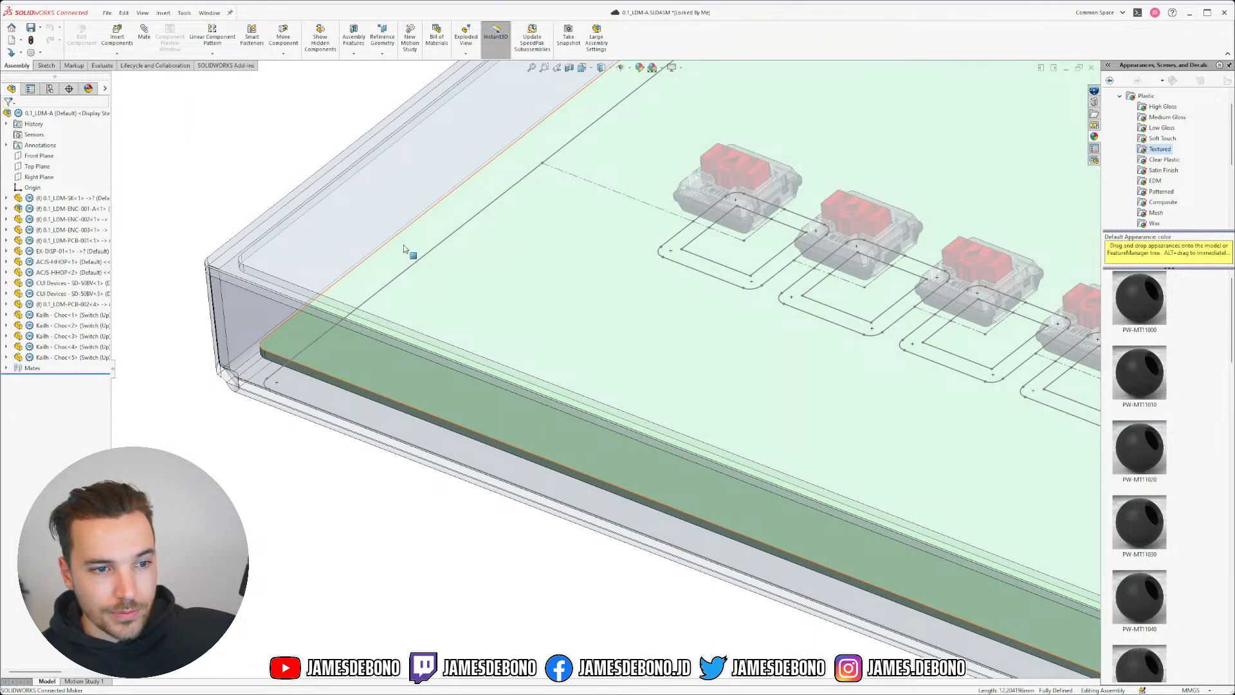
scroll(587, 244, "up", 3)
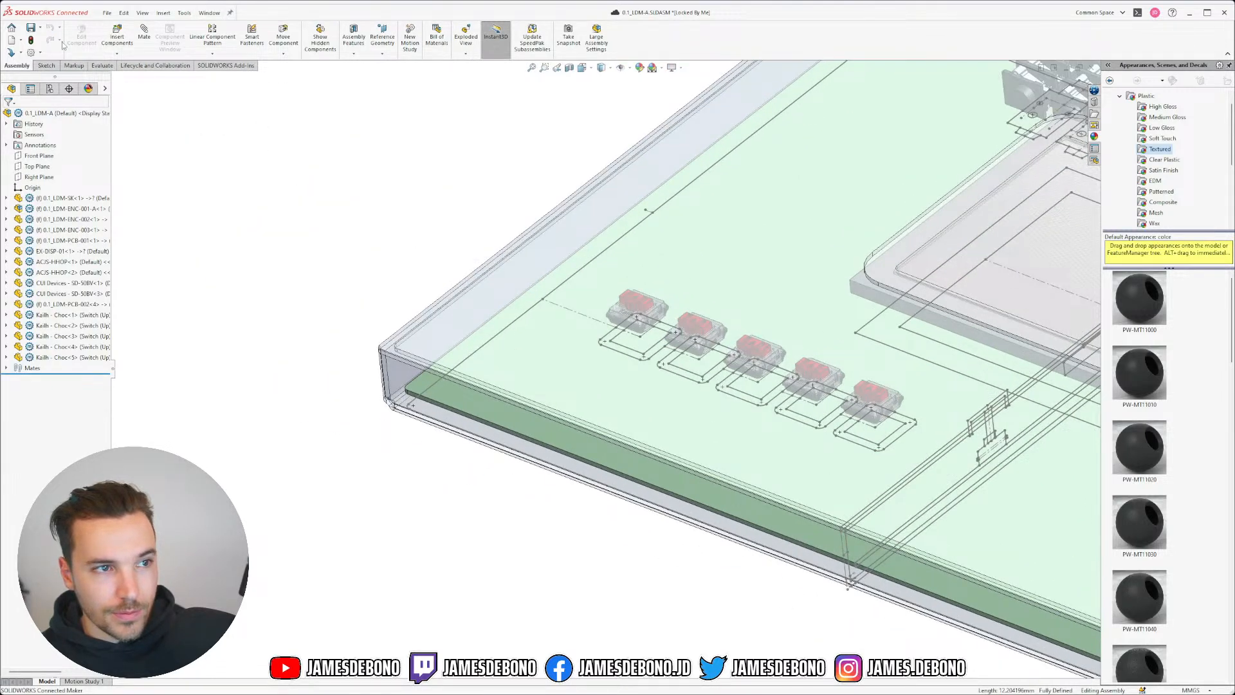
left_click(117, 37)
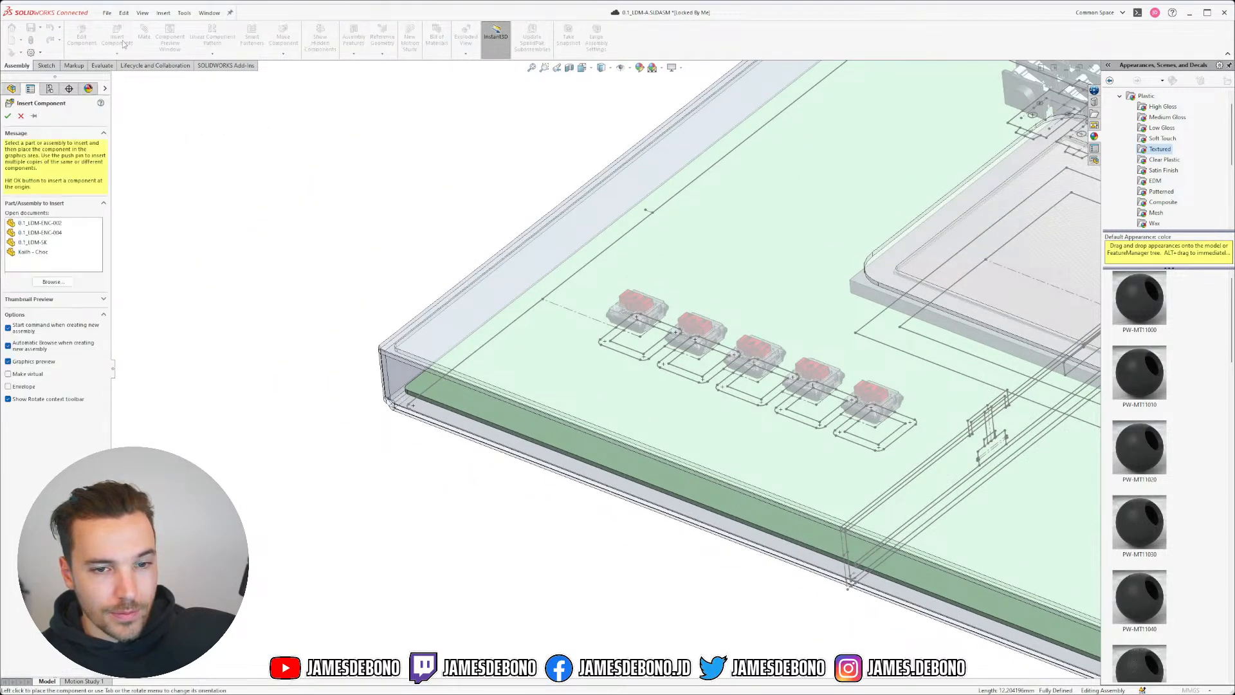
left_click(45, 233)
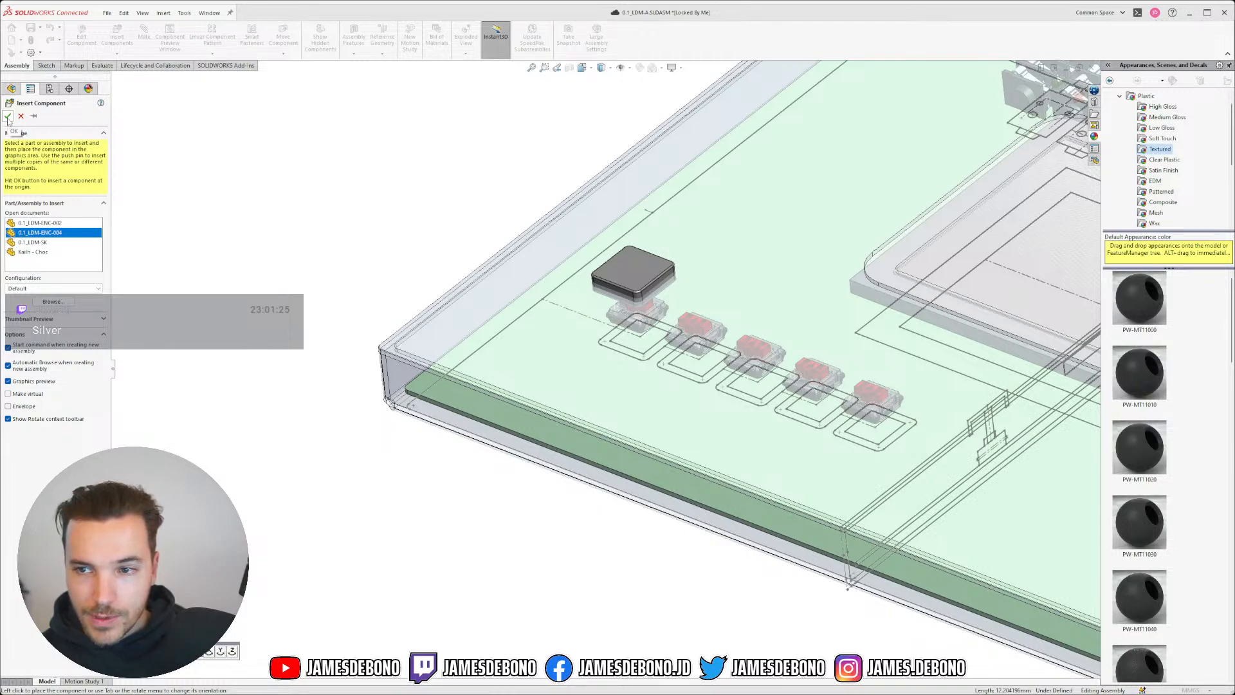
left_click(7, 119)
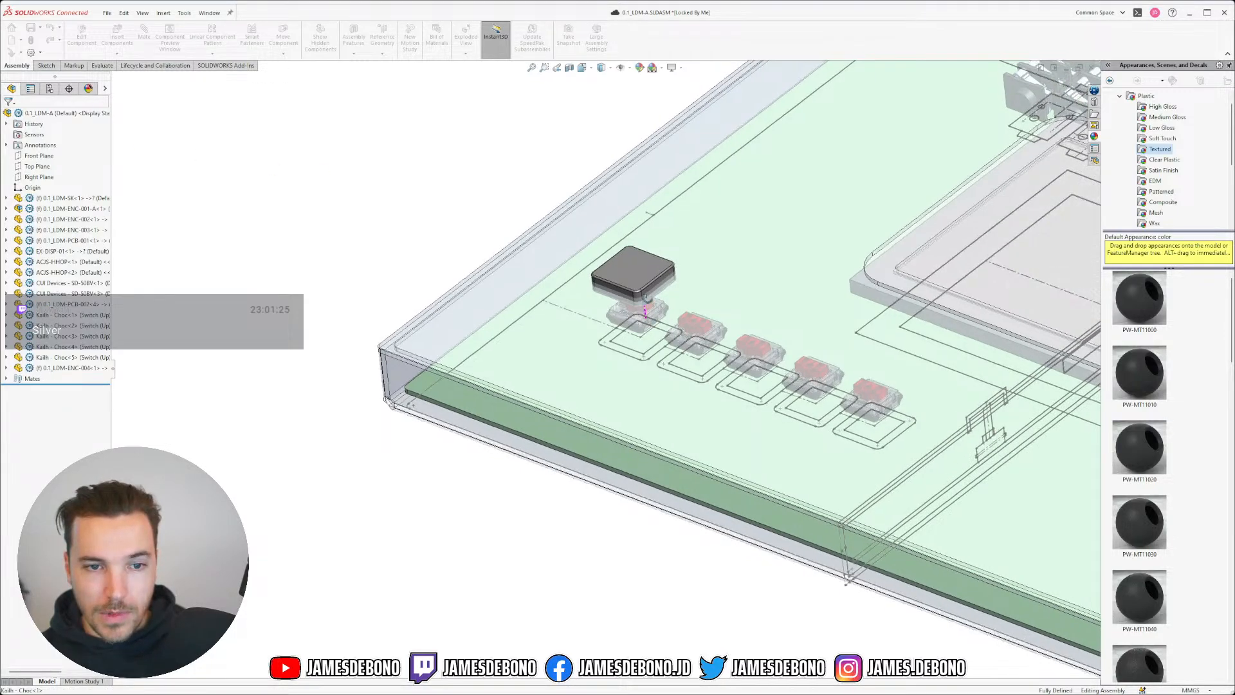
- Check the keycap stem's fit in the Kailh Choc switch and turn off the transparency of the enclosure base 0.1_LDM-ENC-002
mouse_move(646, 313)
middle_mouse_down()
mouse_move(667, 173)
mouse_move(642, 290)
mouse_move(672, 277)
mouse_move(722, 312)
mouse_move(593, 325)
mouse_move(566, 367)
mouse_move(576, 326)
mouse_move(678, 276)
mouse_move(722, 275)
mouse_move(713, 227)
mouse_move(626, 277)
mouse_move(626, 316)
middle_mouse_up()
scroll(634, 312, "down", 6)
scroll(609, 338, "down", 5)
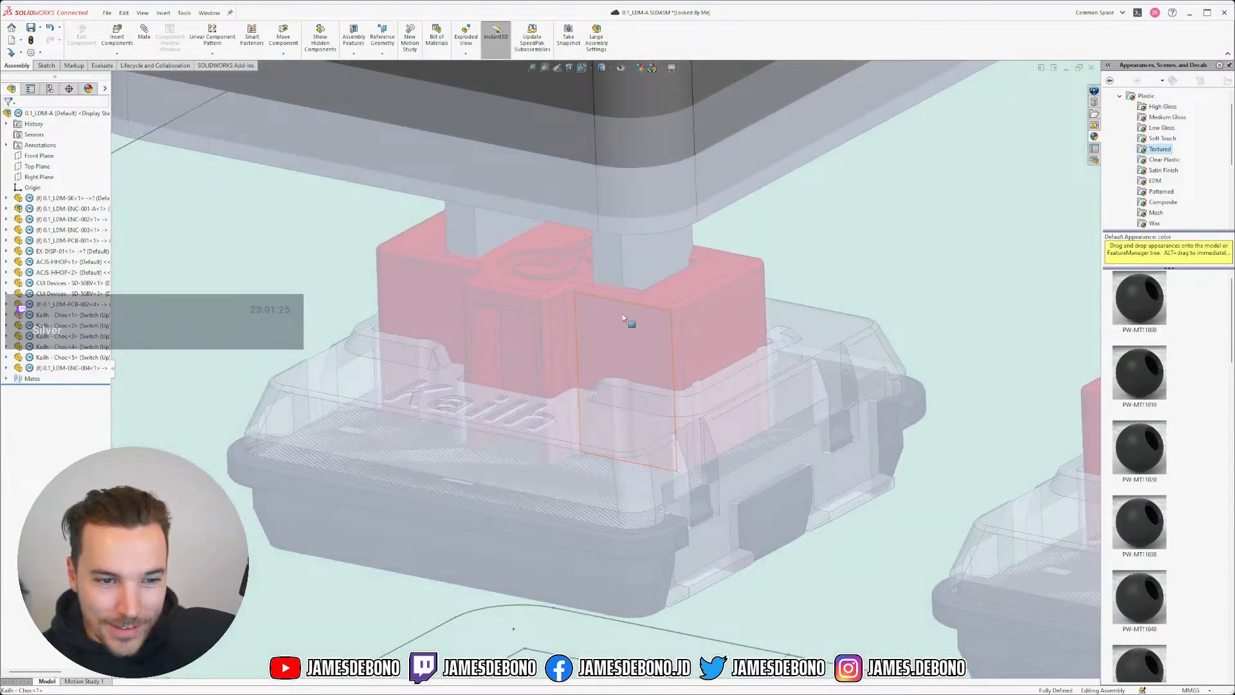
scroll(630, 325, "up", 6)
scroll(633, 326, "up", 6)
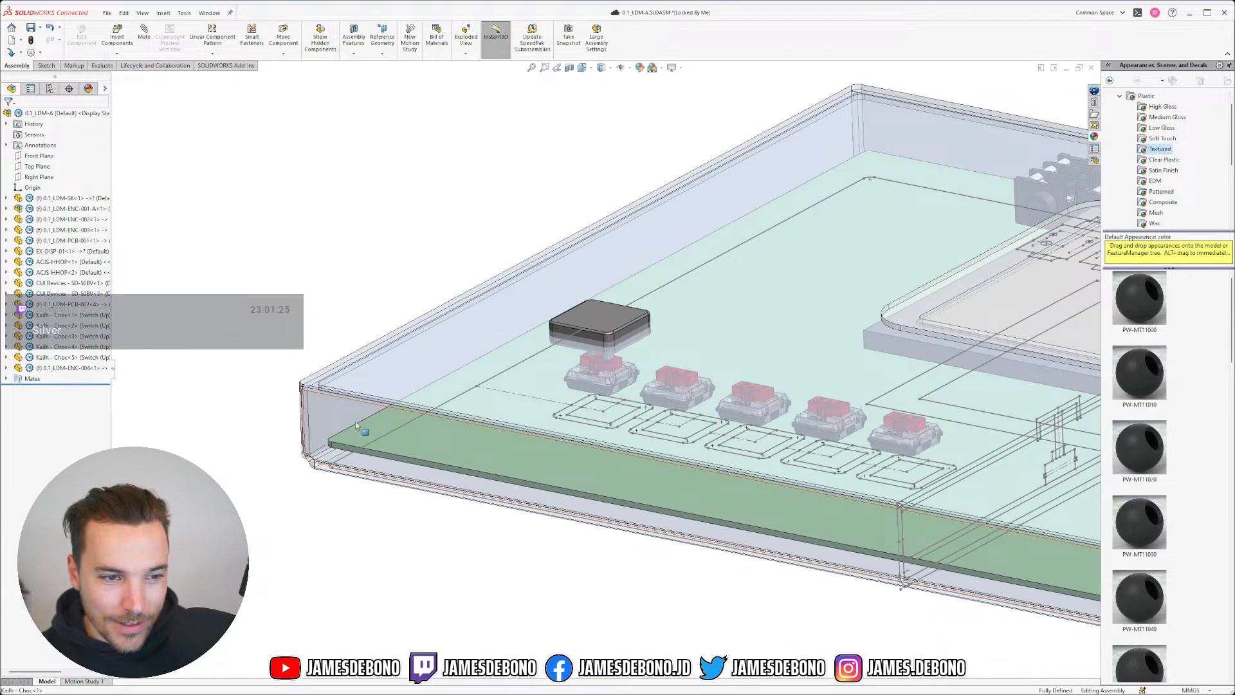
right_click(331, 415)
left_click(404, 334)
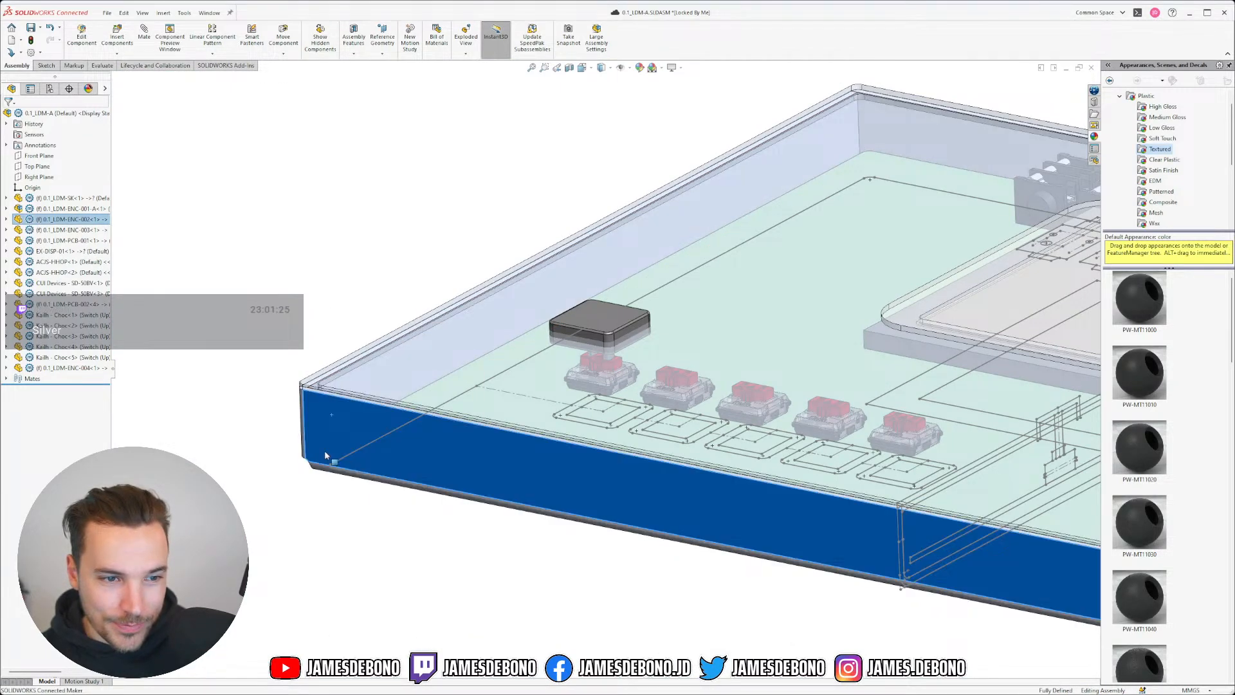
left_click(396, 374)
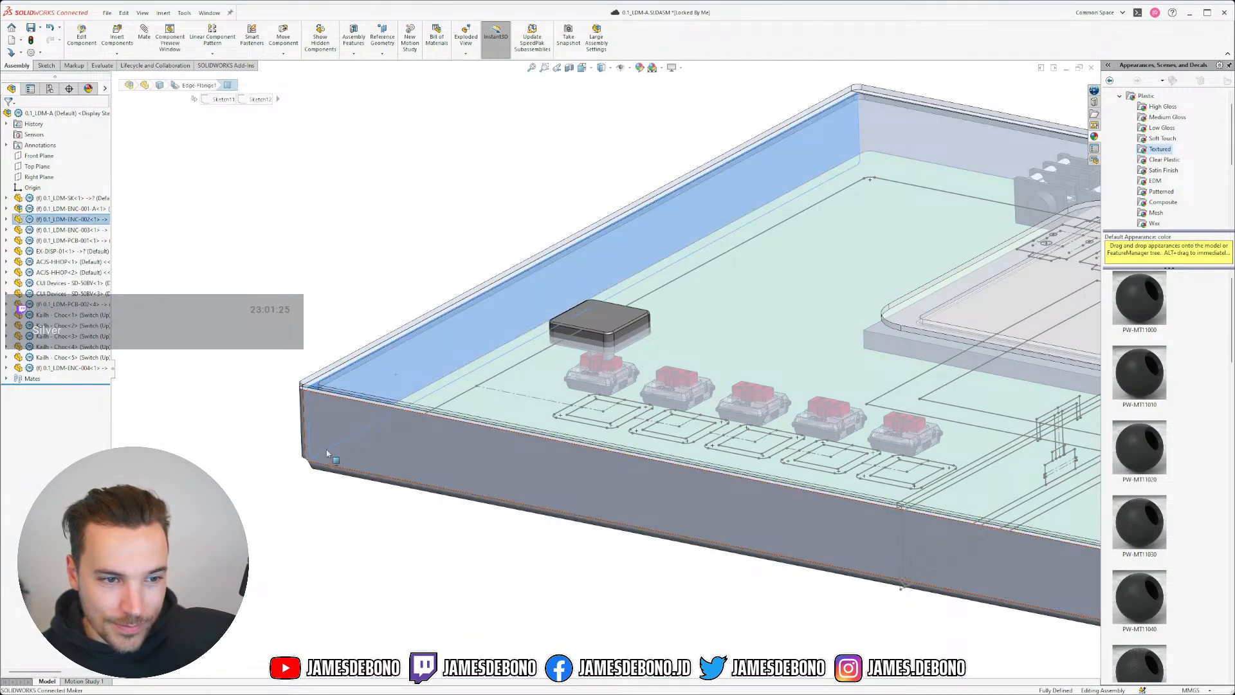
left_click(353, 421)
left_click(262, 355)
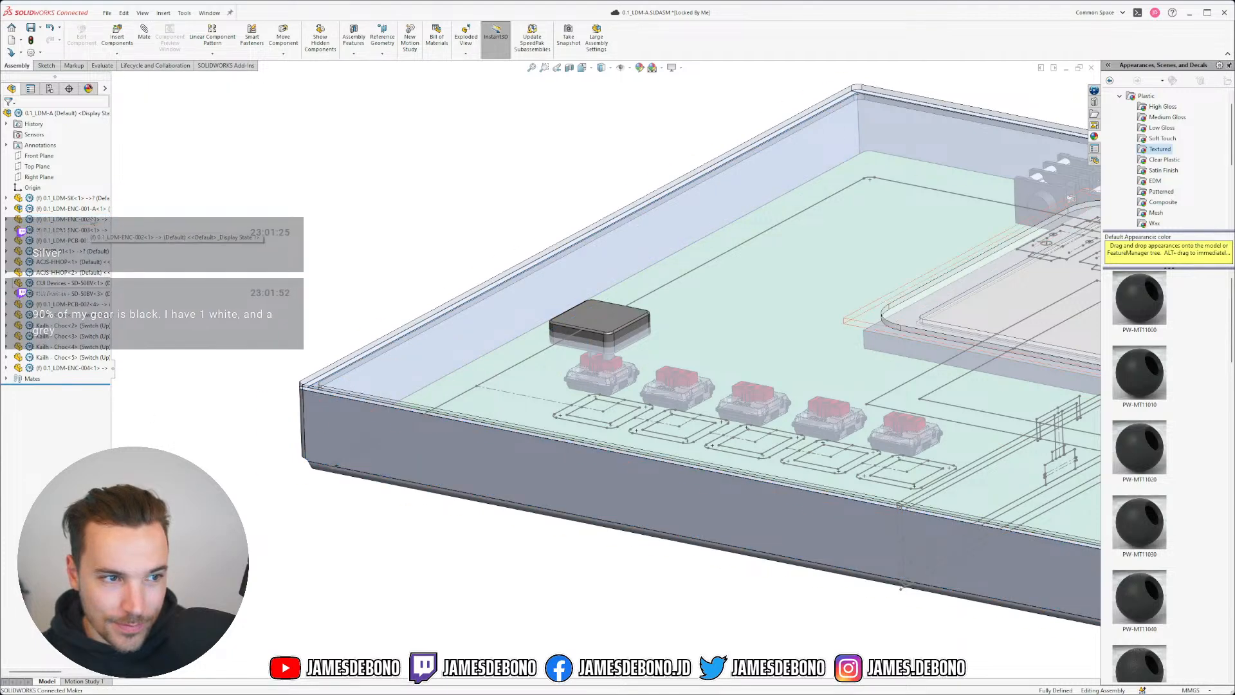
- Try to turn off the transparency of the whole 0.1_LDM-ENC-001-A subassembly
left_click(64, 208)
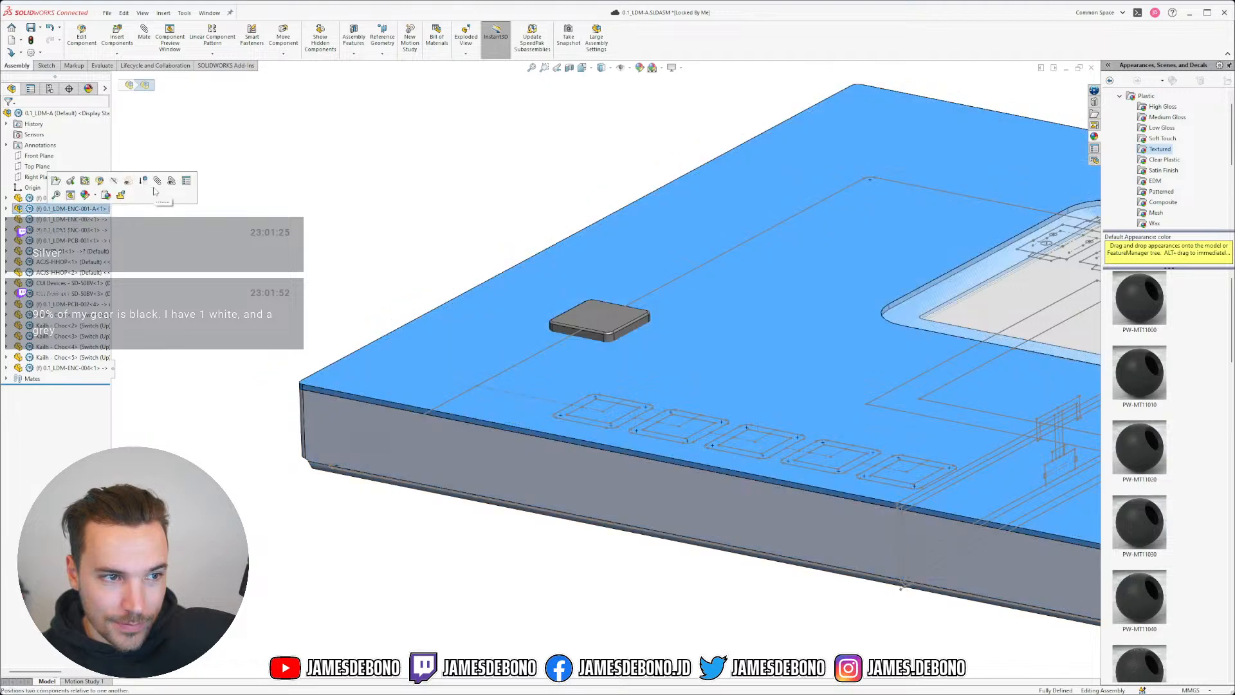
left_click(155, 187)
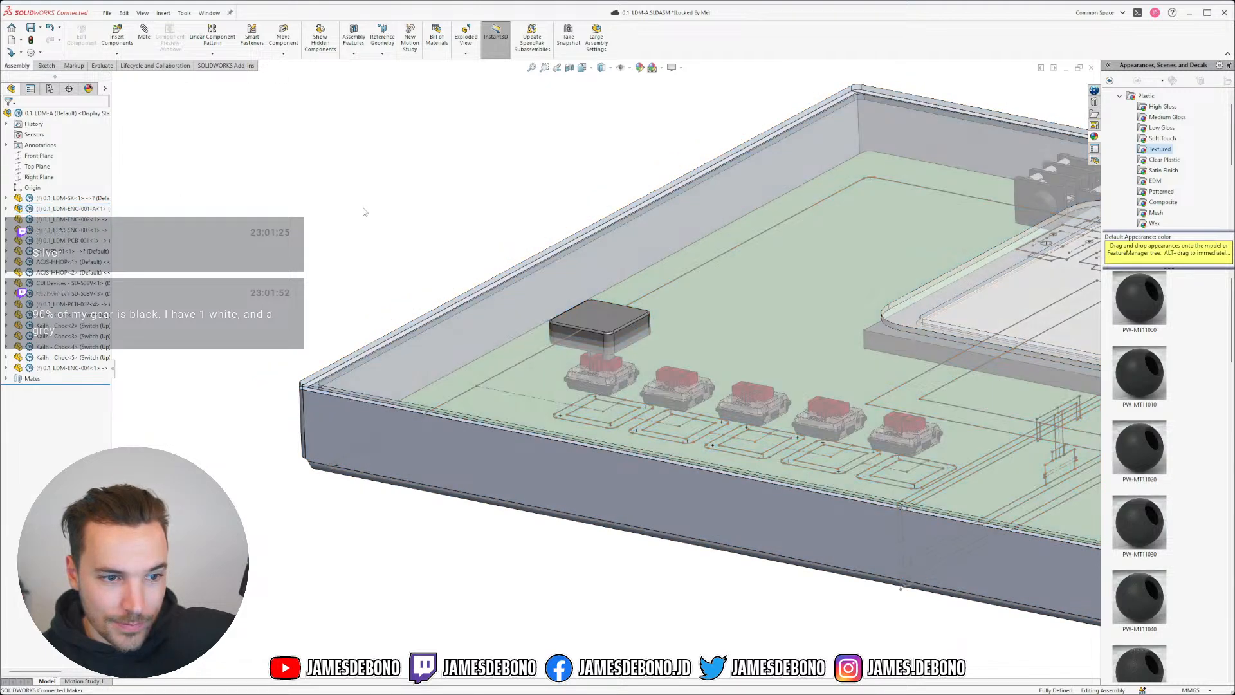
left_click(66, 208)
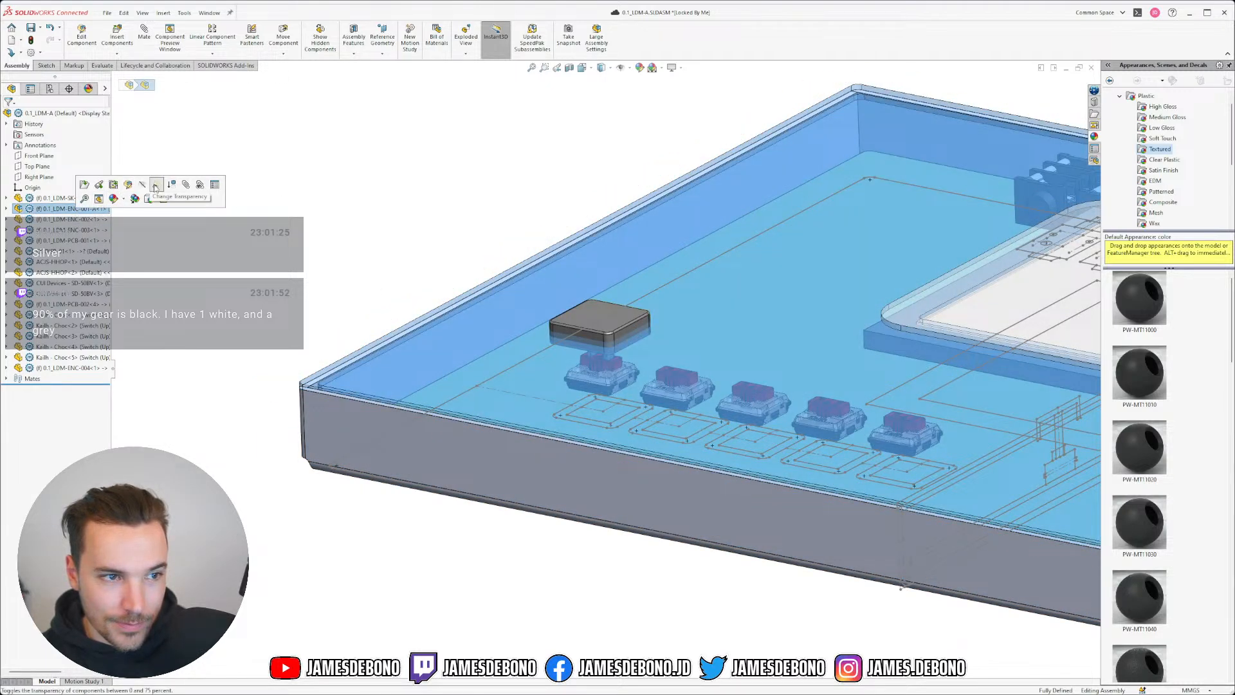
left_click(157, 186)
left_click(357, 259)
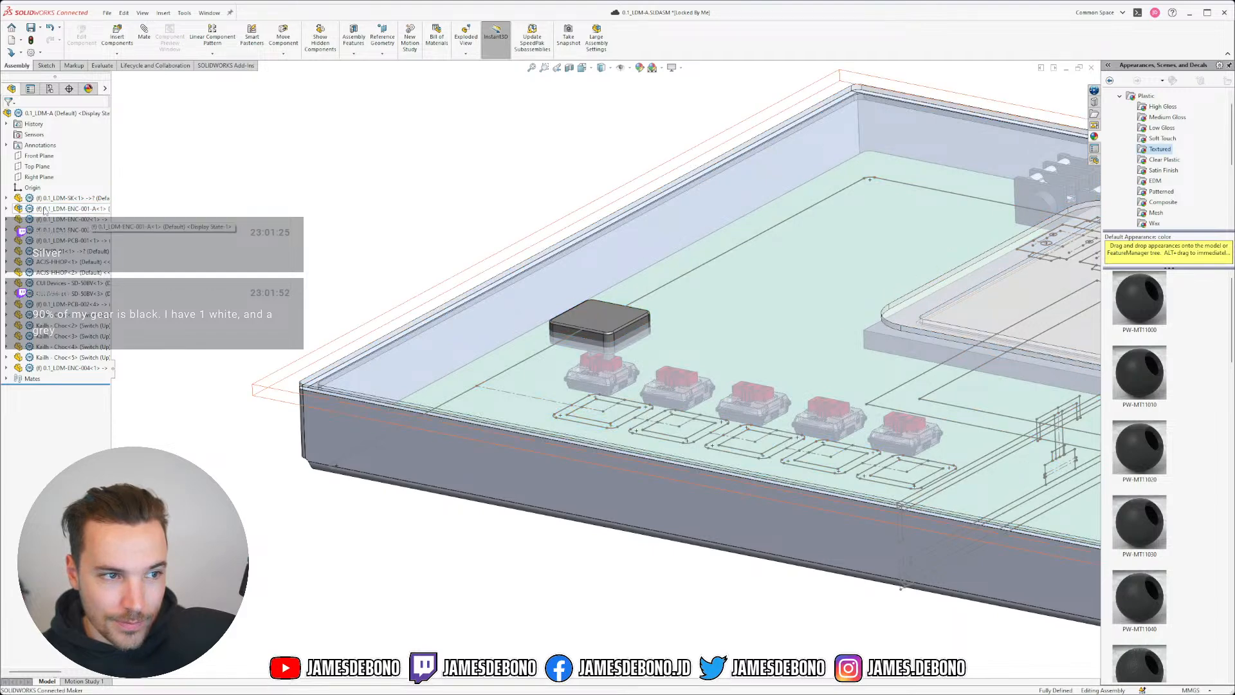
- Turn off the transparency of the individual parts 0.1_LDM-ENC-001-1 and 0.1_LDM-ENC-001-2 inside the 0.1_LDM-ENC-001-A subassembly
left_click(6, 208)
left_click(69, 302)
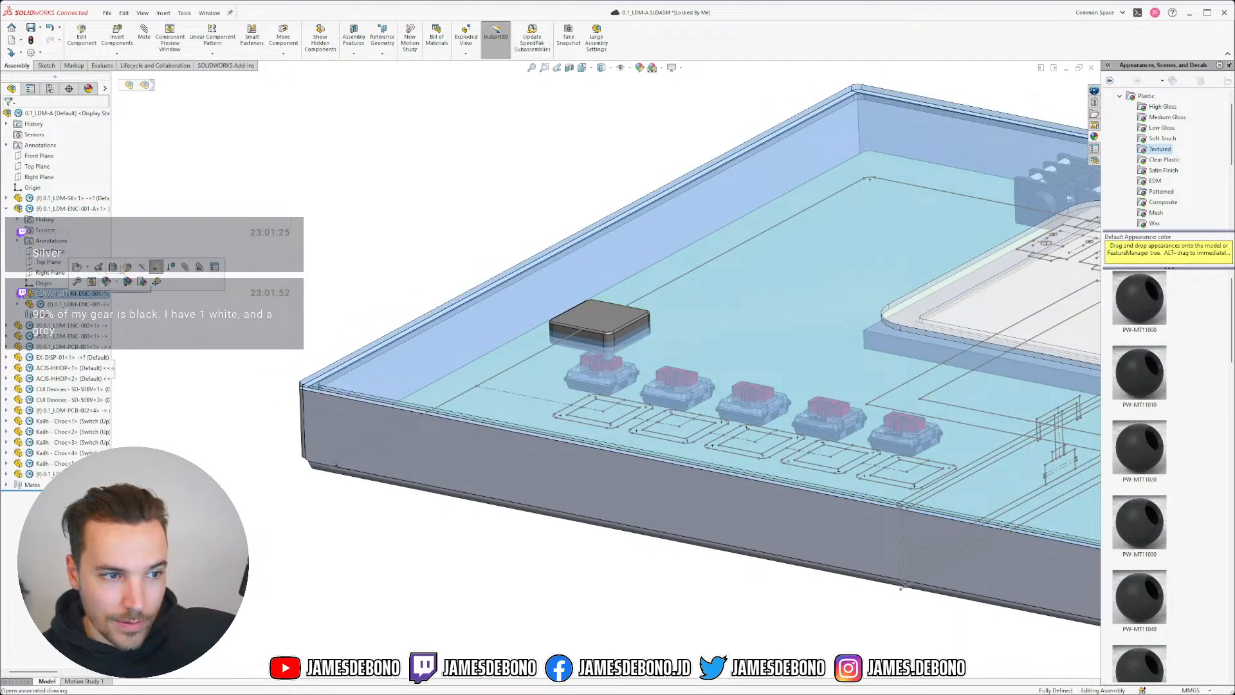
left_click(168, 274)
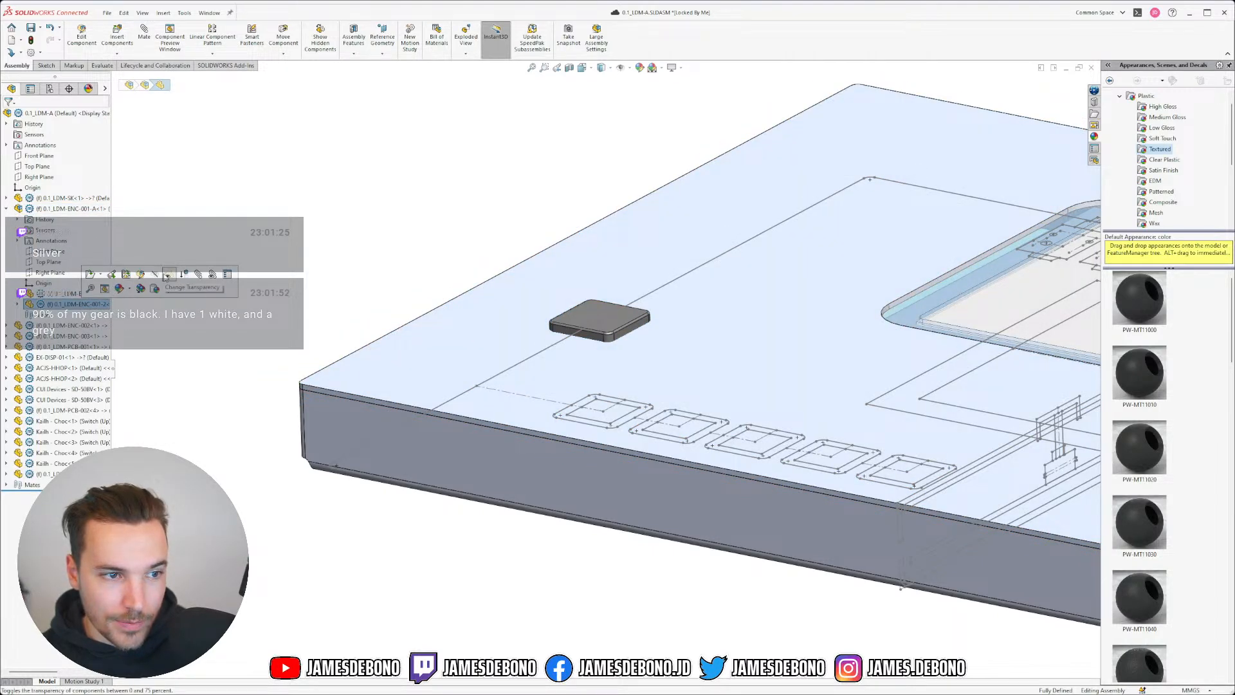
left_click(7, 208)
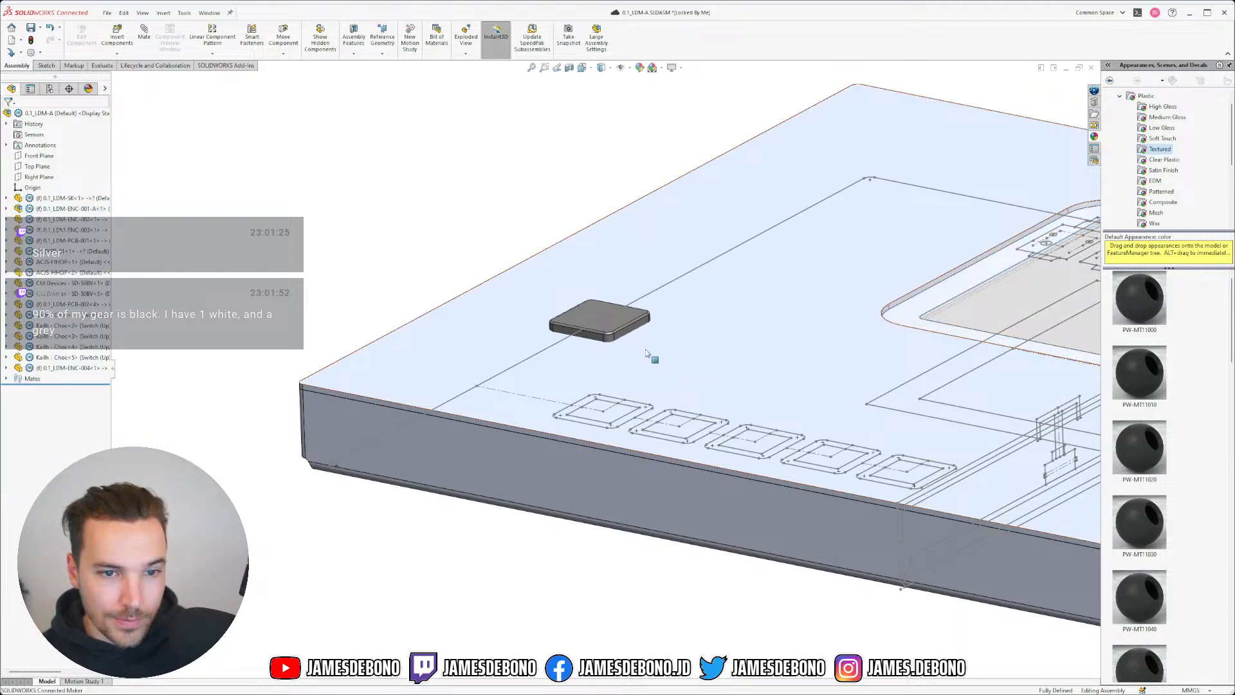
- Hide the remaining 0.1_LDM-SK layout sketches in the assembly, including the key outlines, the enclosure side profile and the key profile
middle_click_drag(650, 354, 634, 376)
left_click(570, 291)
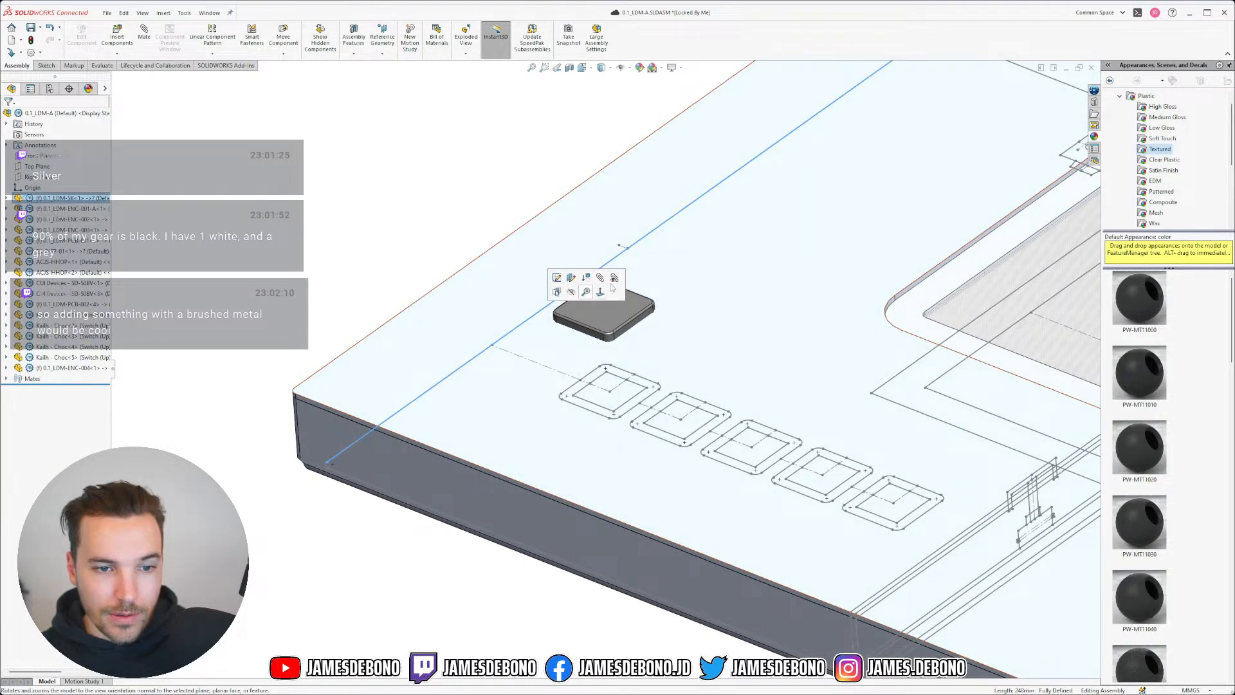
left_click(572, 292)
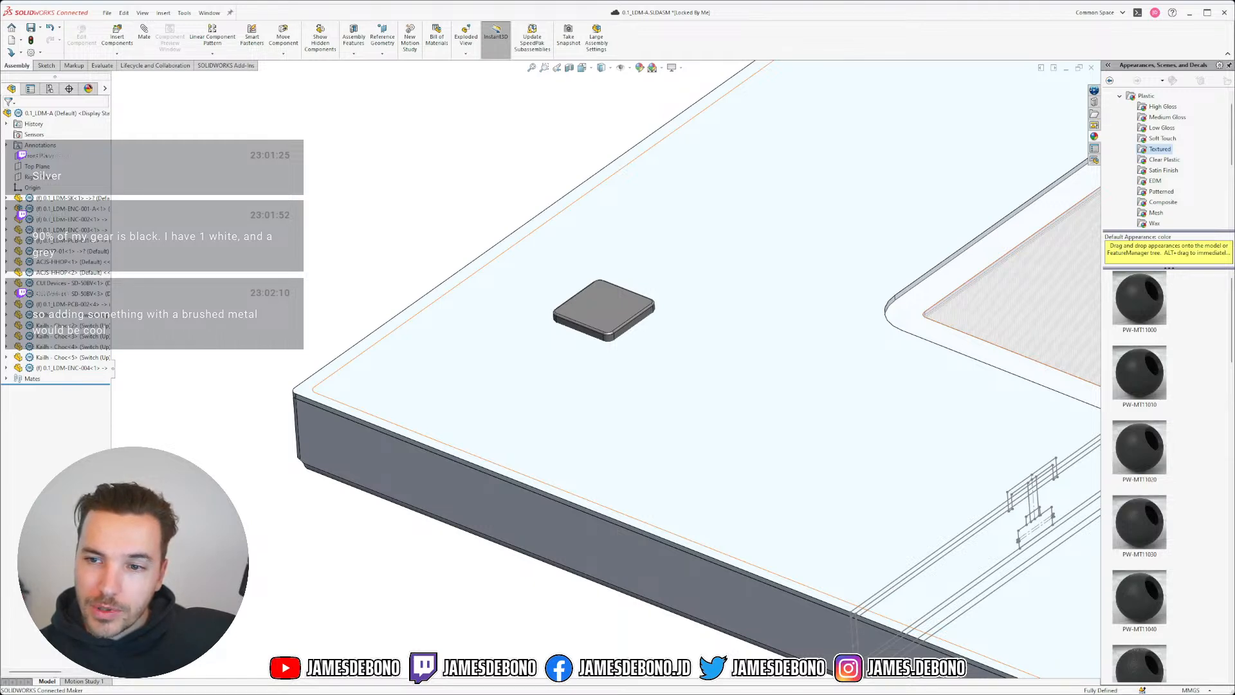
scroll(905, 435, "up", 3)
scroll(804, 376, "down", 4)
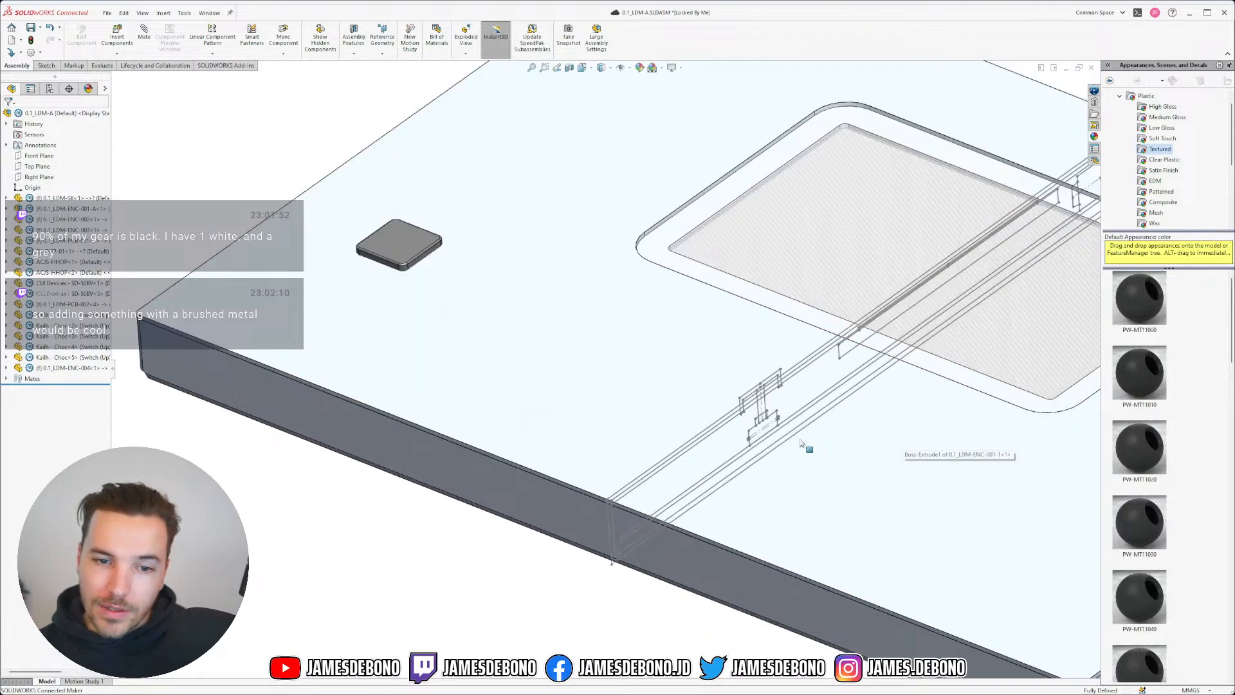
left_click(803, 370)
left_click(847, 337)
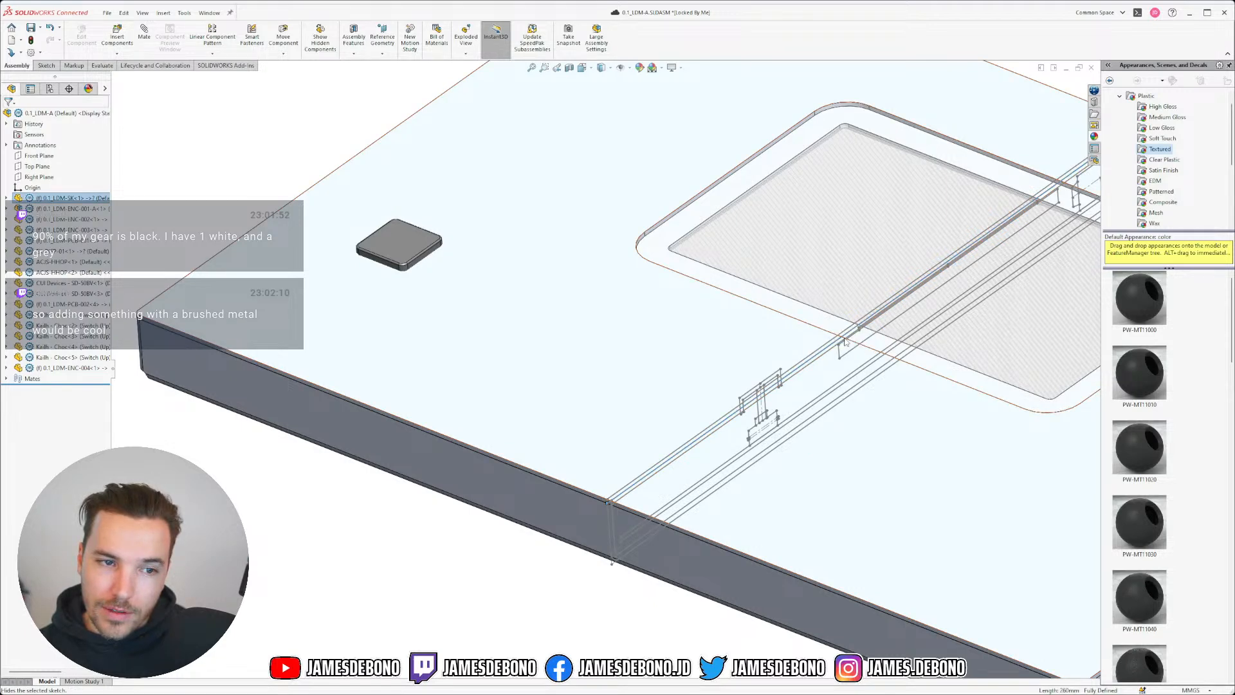
left_click(772, 409)
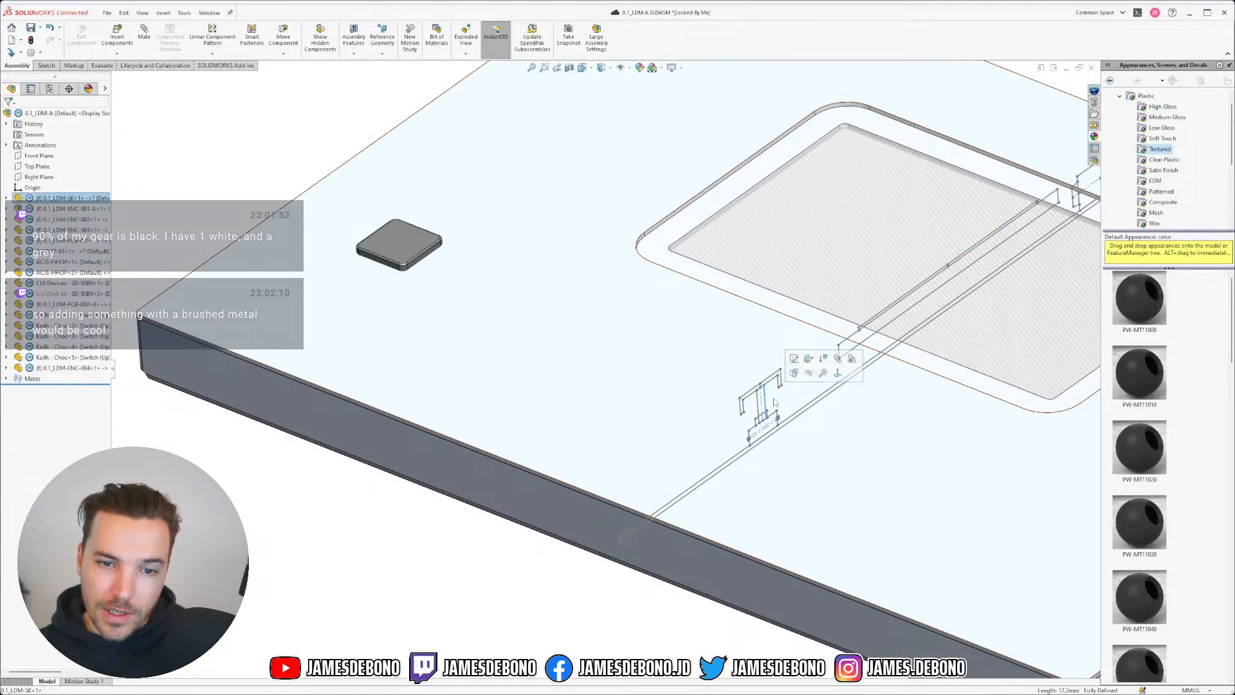
left_click(811, 378)
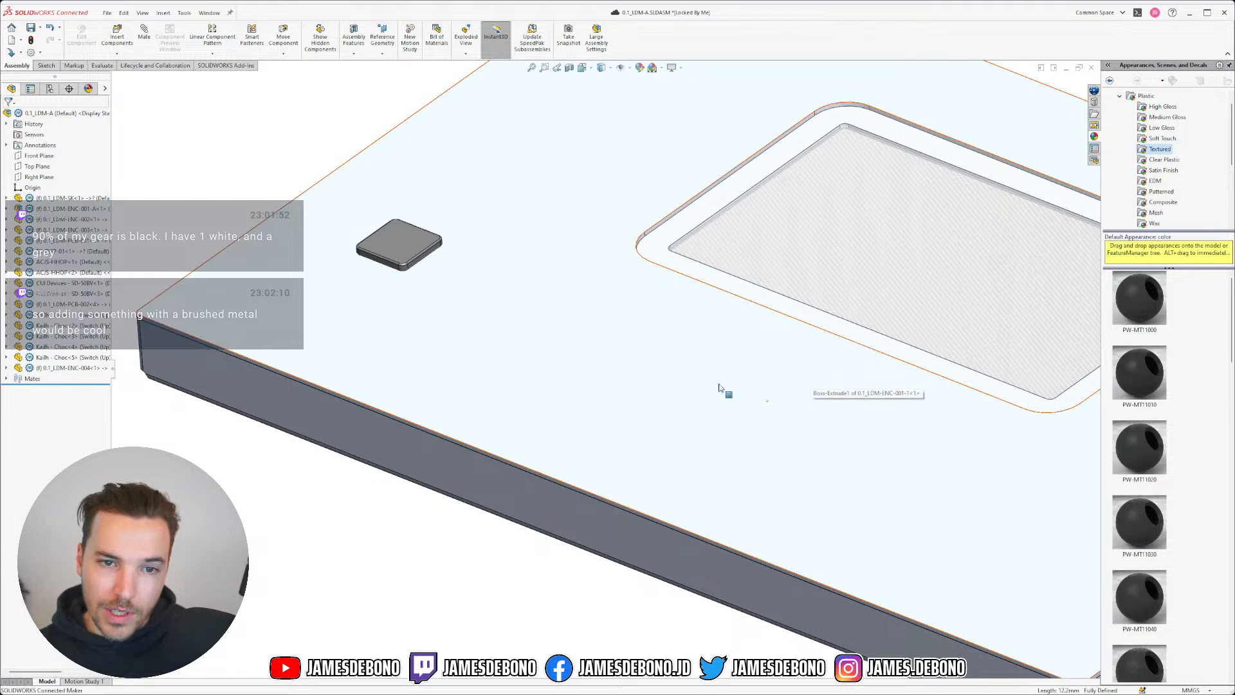
- Save the 0.1_LDM-A assembly together with all modified referenced documents
scroll(502, 424, "up", 5)
scroll(532, 388, "down", 2)
middle_click_drag(659, 357, 584, 394)
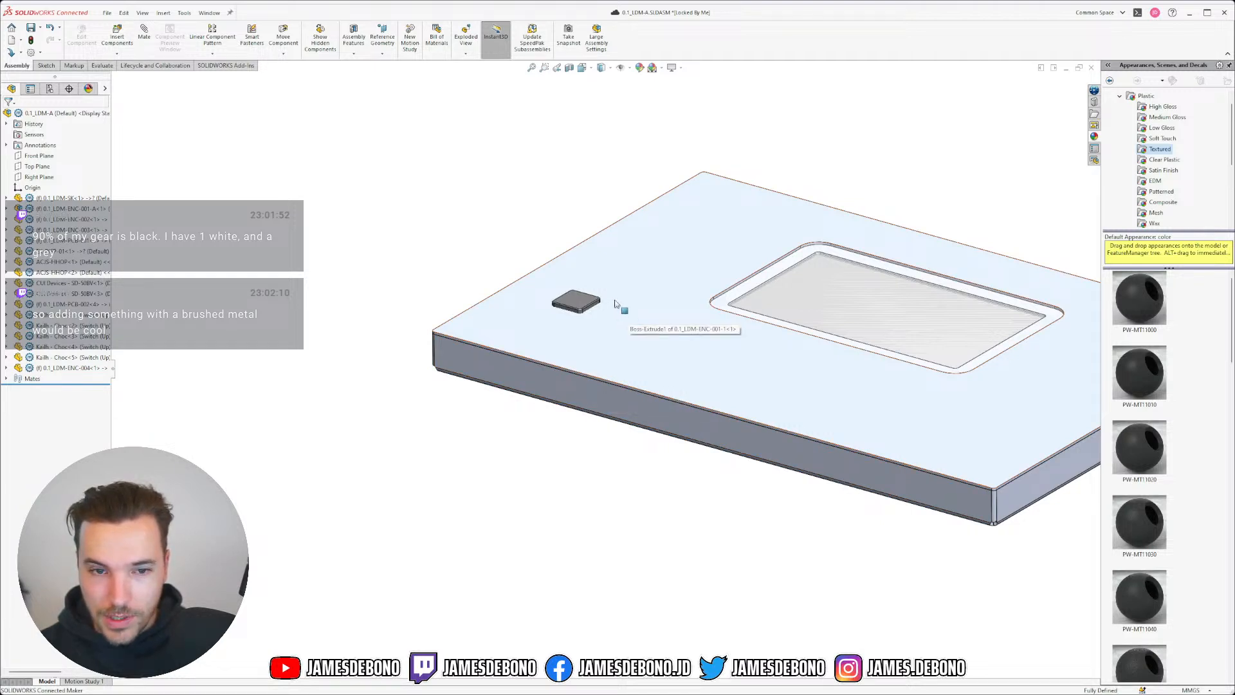
scroll(617, 309, "down", 3)
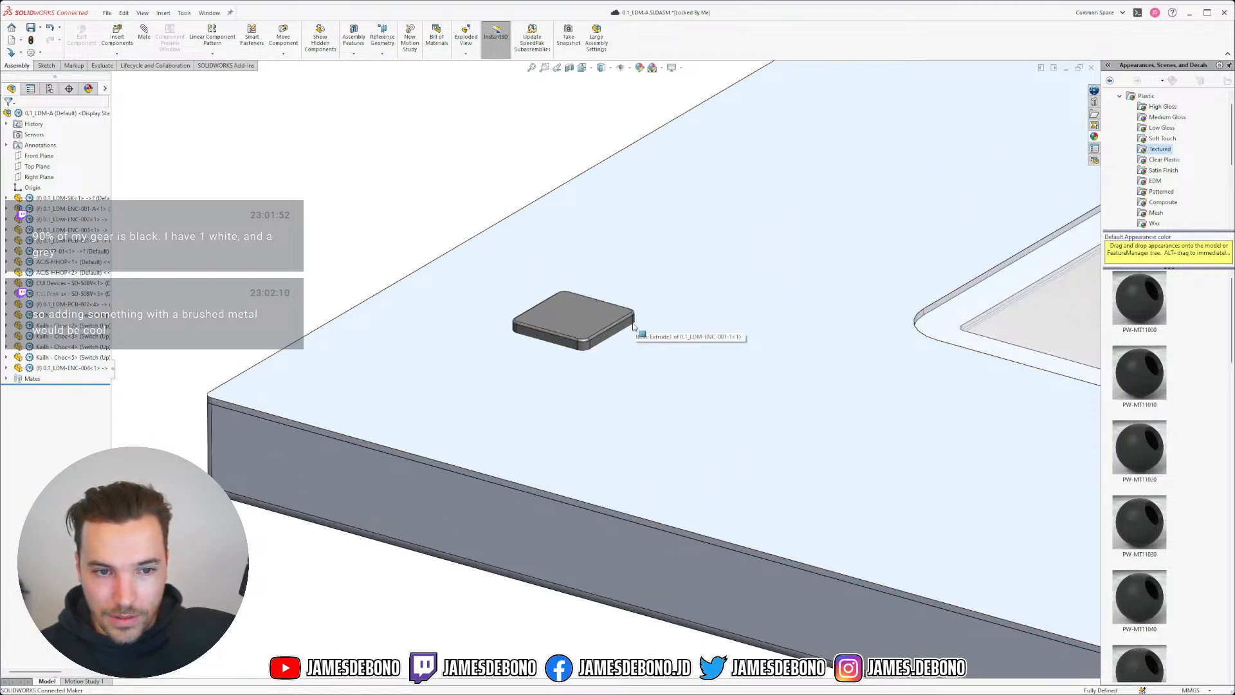
key("ctrl+s")
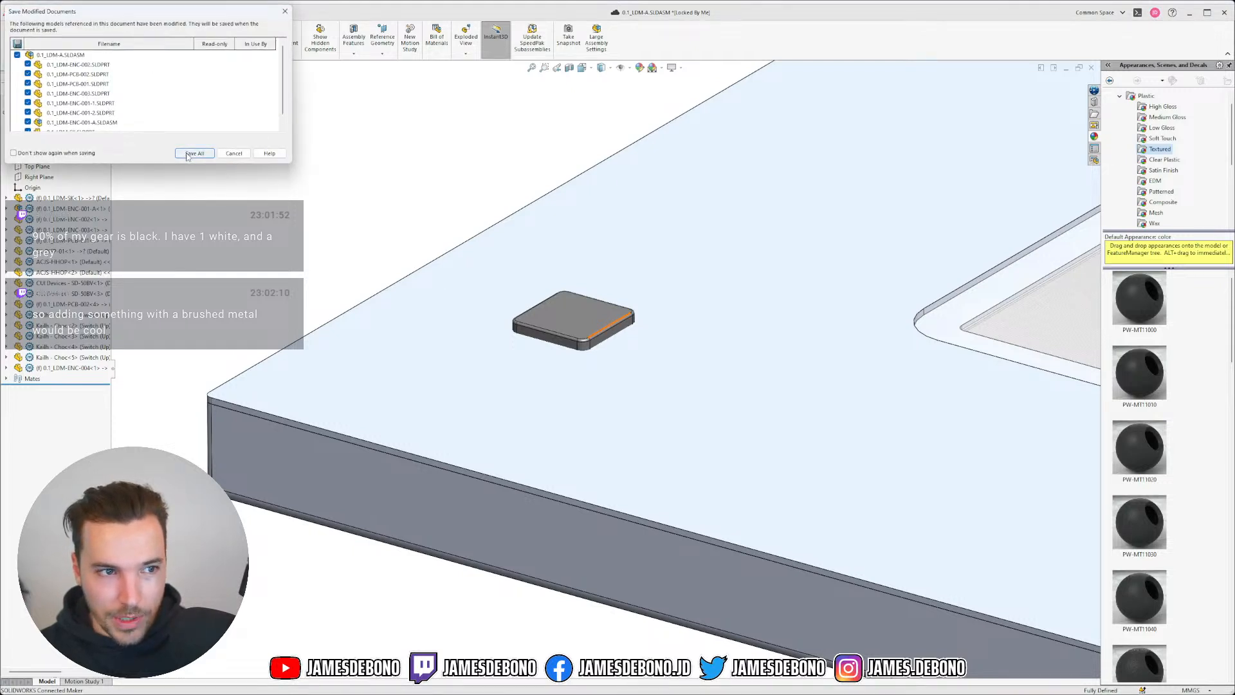
left_click(194, 153)
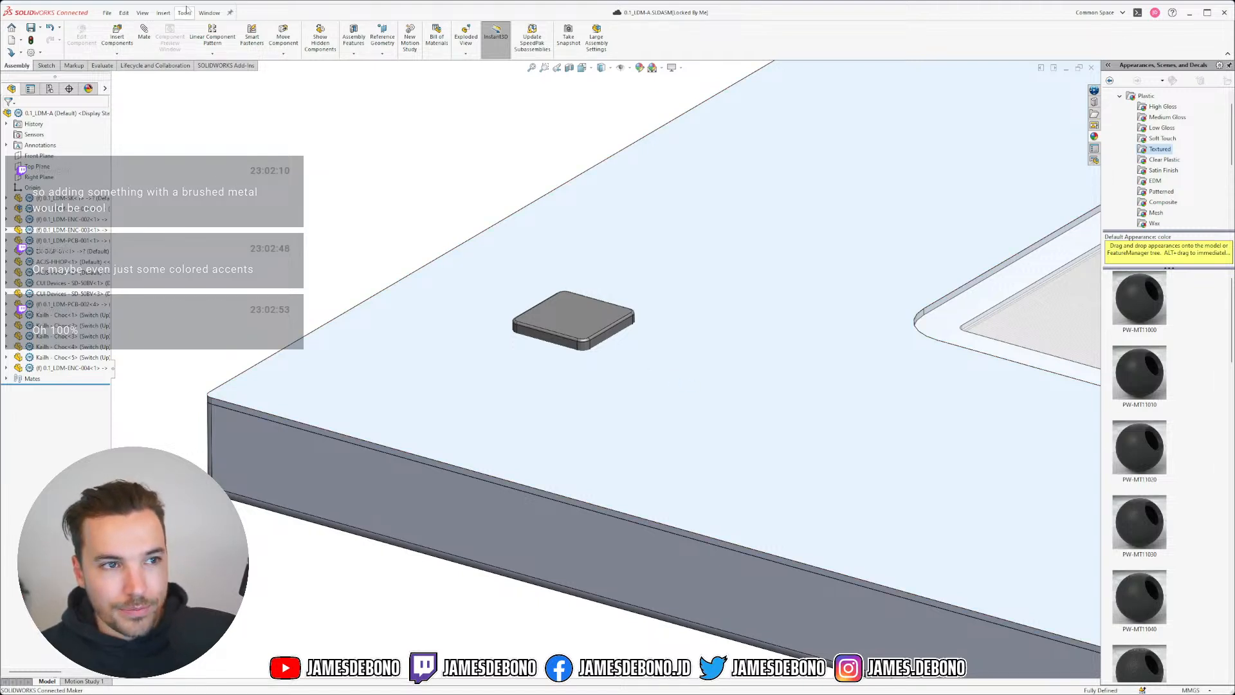
- Open the enclosure's top plate part 0.1_LDM-ENC-001-1 from the assembly in its own window
left_click(738, 400)
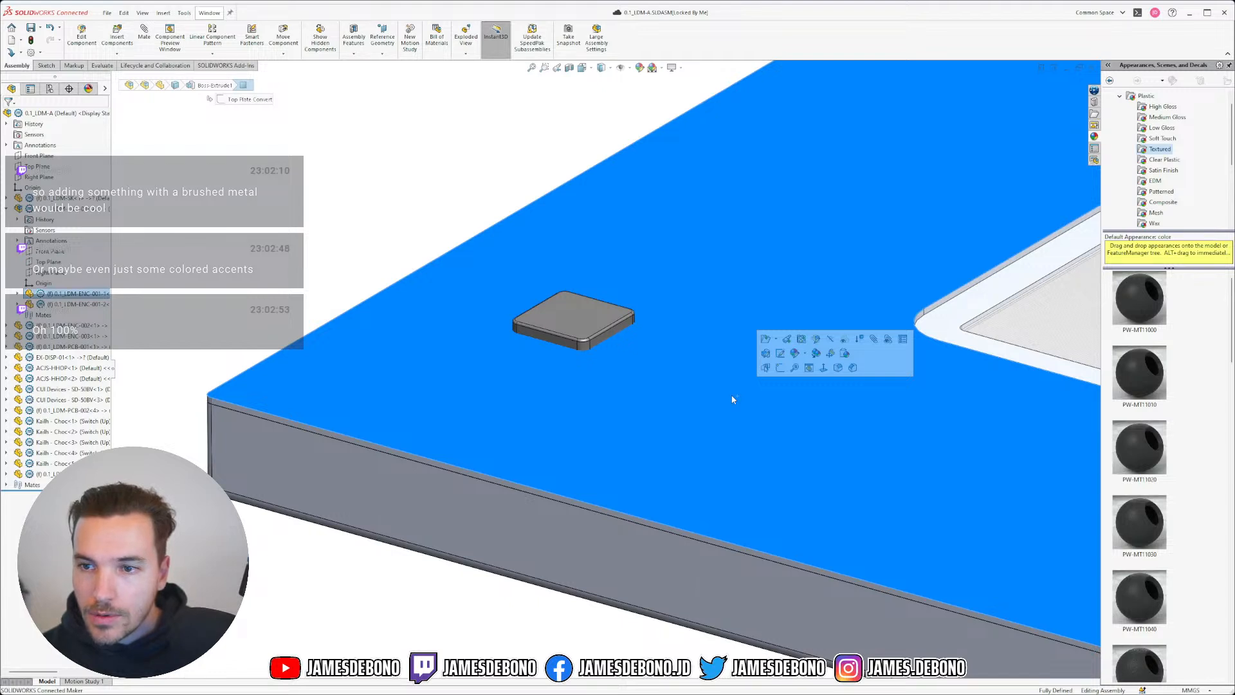
left_click(337, 215)
left_click(476, 361)
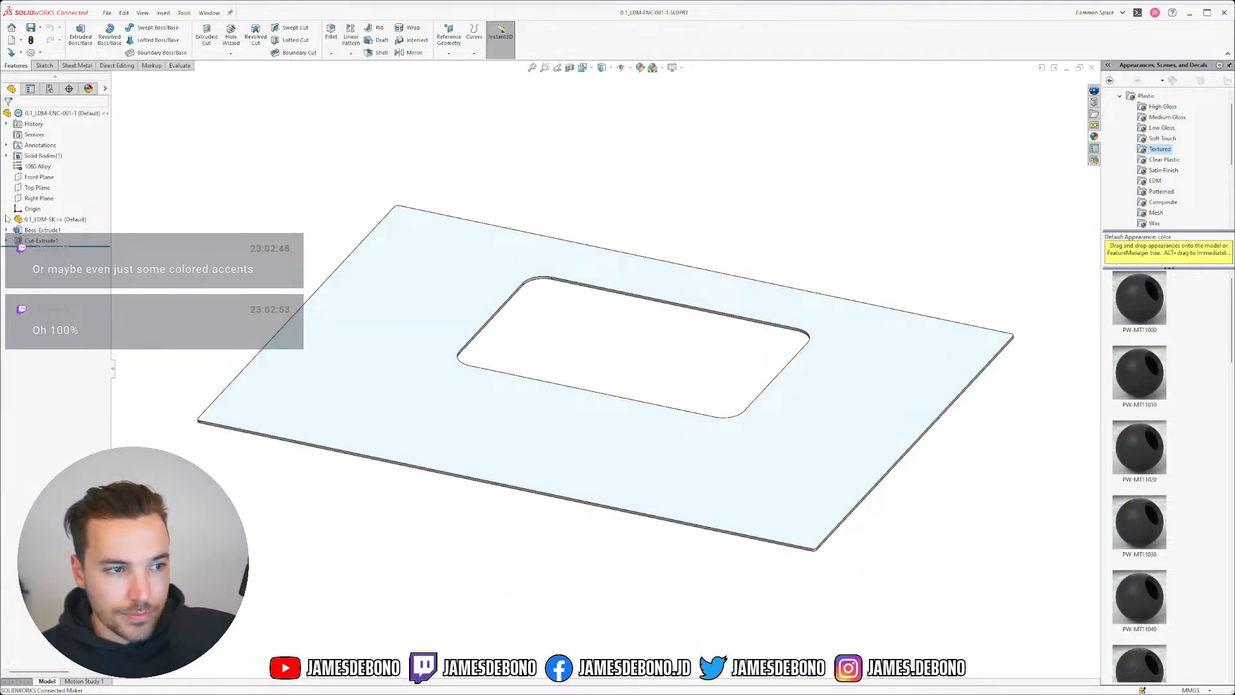
- Switch to the 0.1_LDM-SK part, open its Top Plate Holes sketch for editing and show the PCB Top sketch
left_click(209, 12)
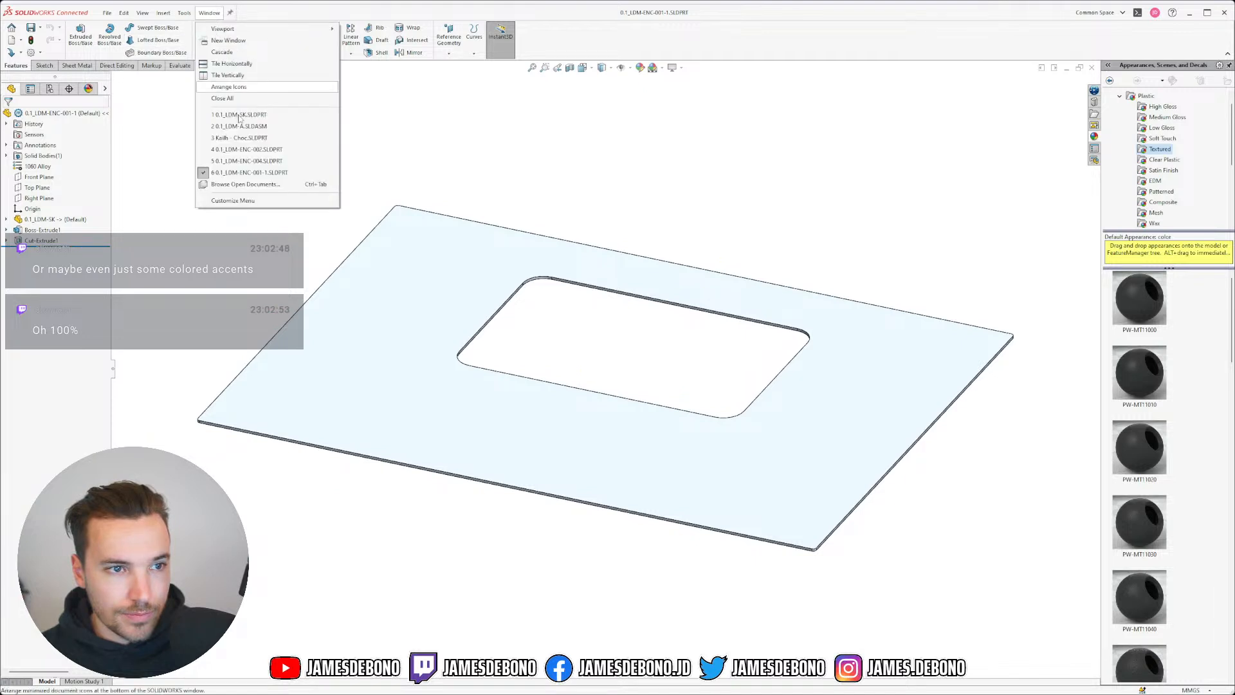
left_click(257, 115)
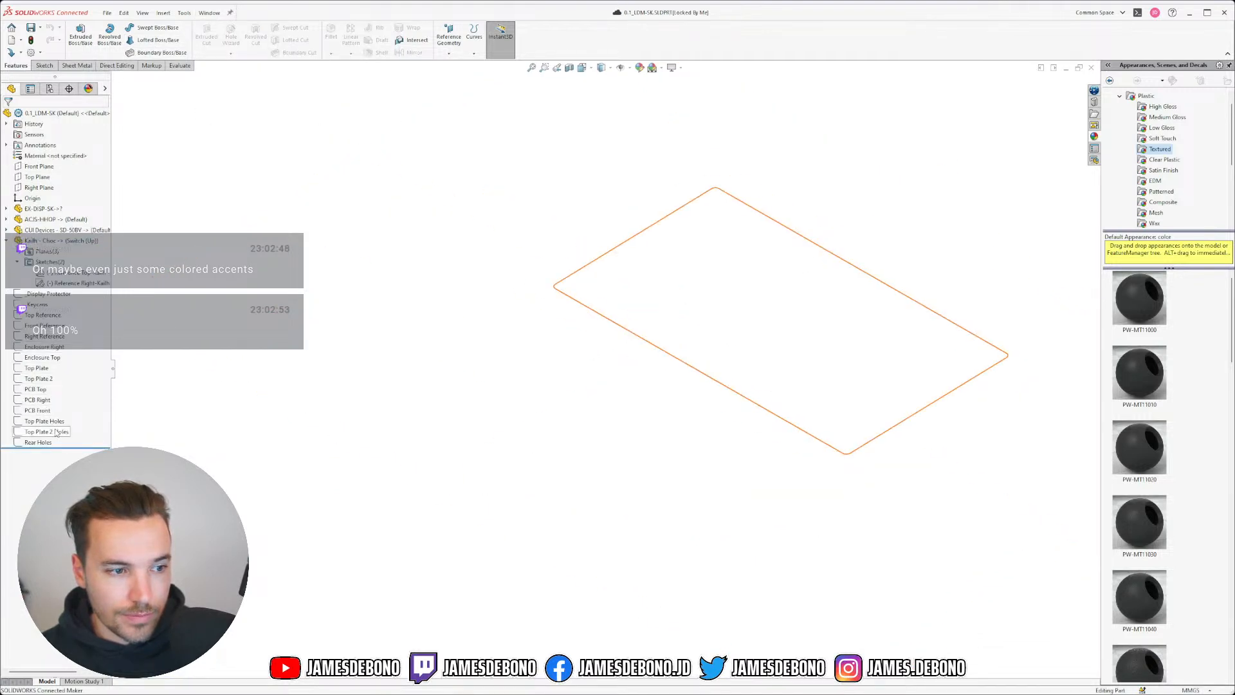
left_click(51, 421)
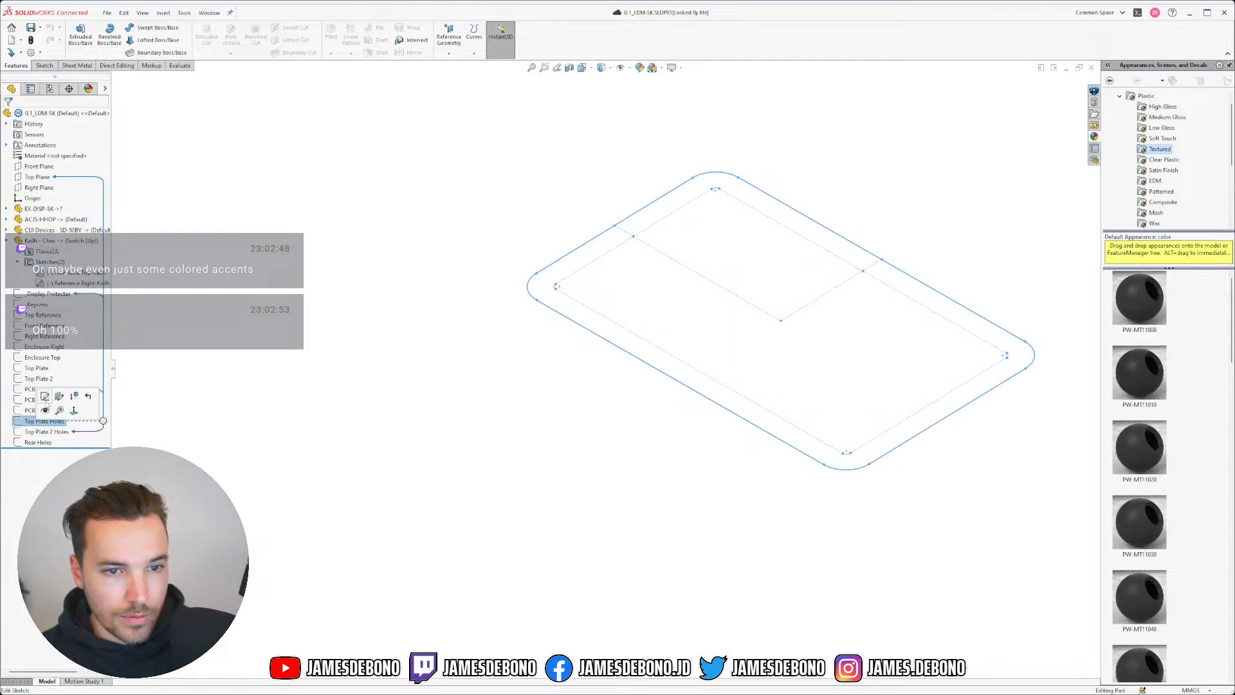
left_click(45, 396)
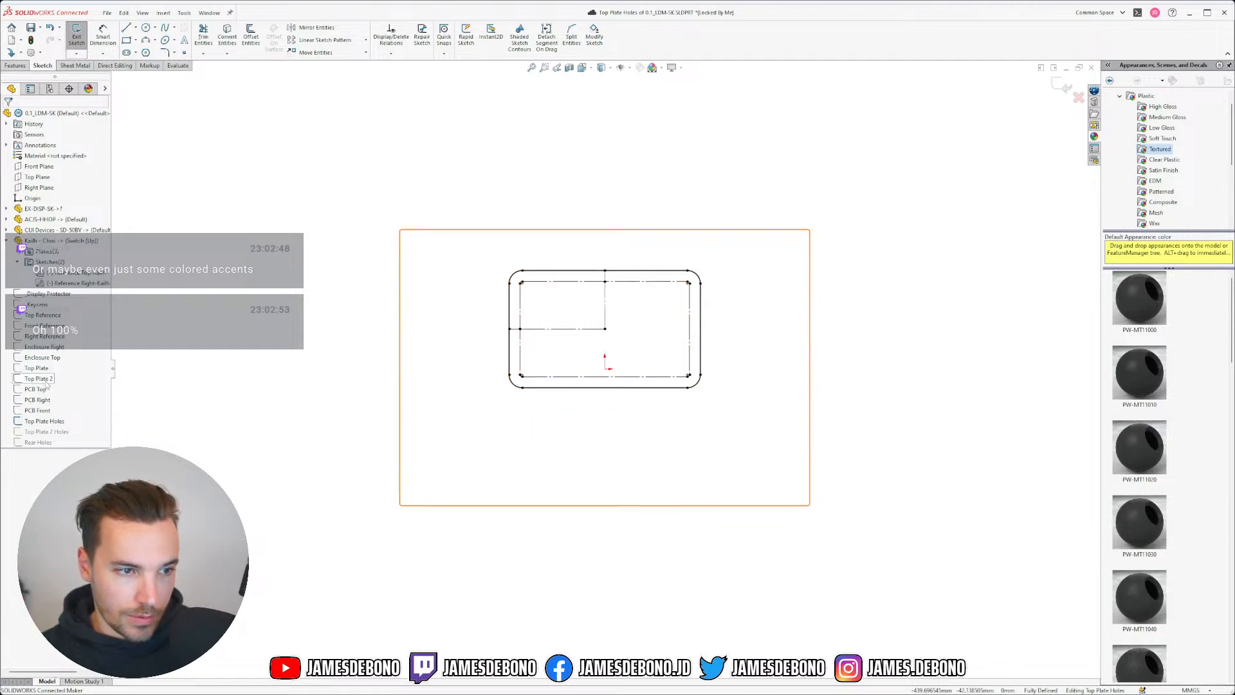
mouse_move(49, 390)
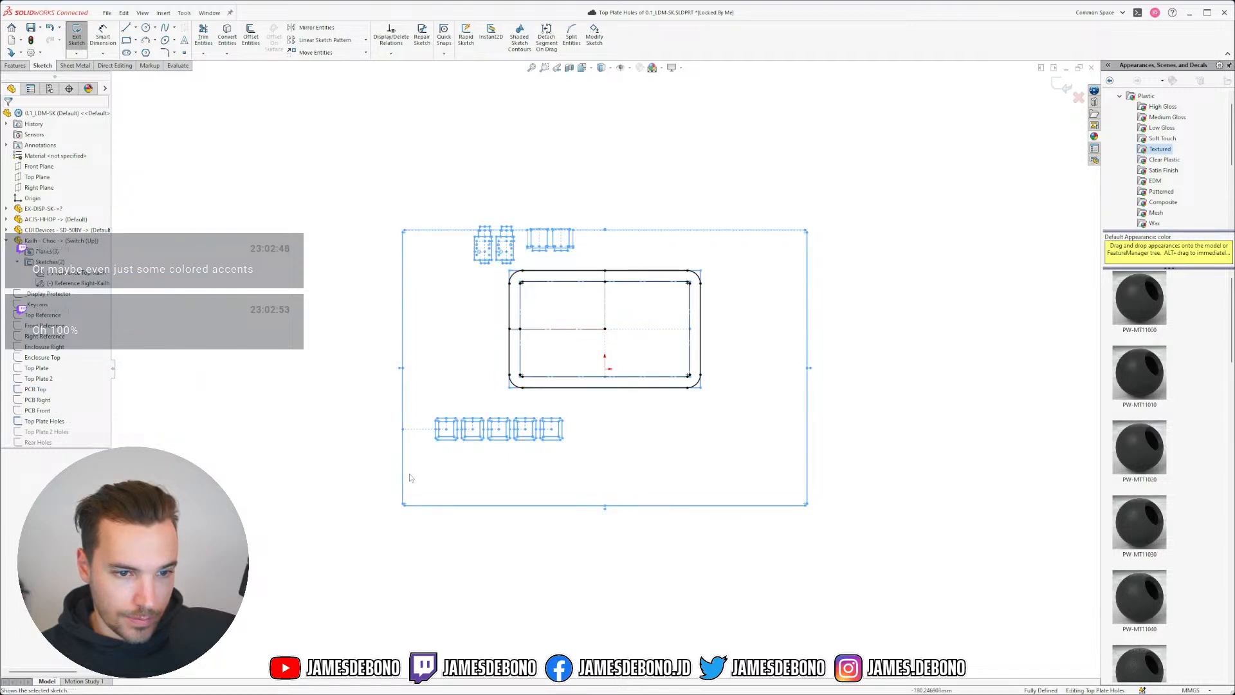
scroll(450, 470, "down", 5)
scroll(478, 382, "down", 4)
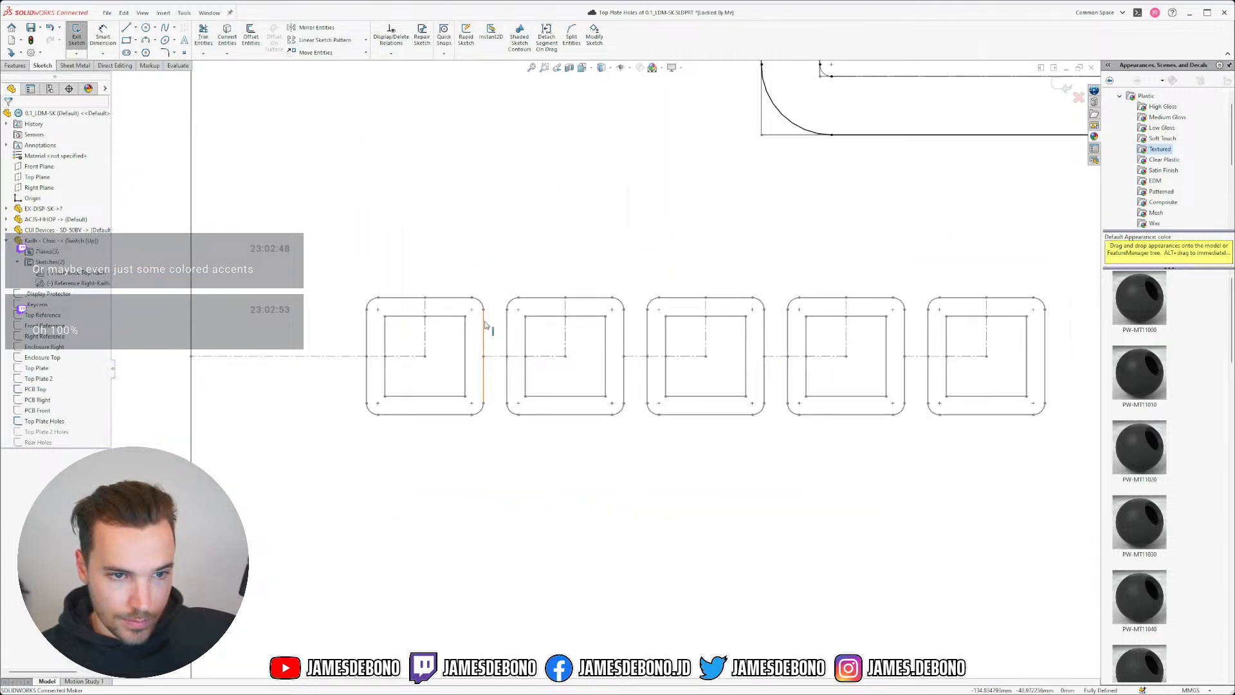
left_click(250, 37)
left_click(450, 297)
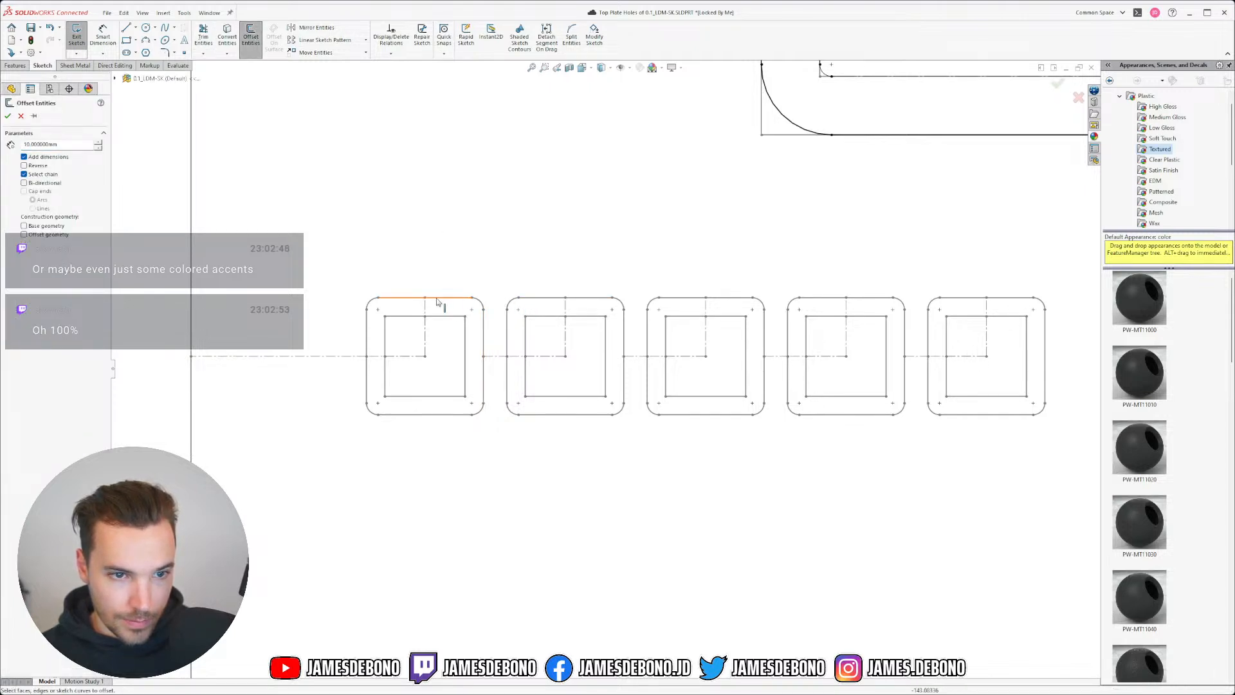
left_click(22, 117)
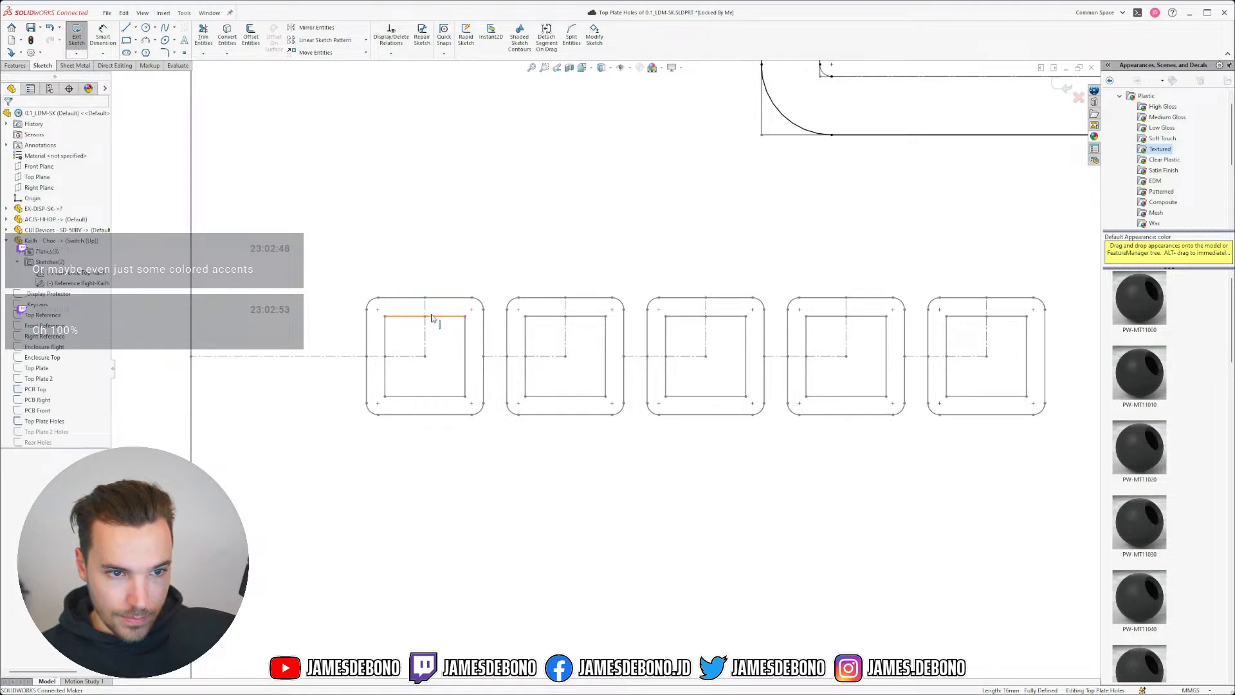
left_click(249, 37)
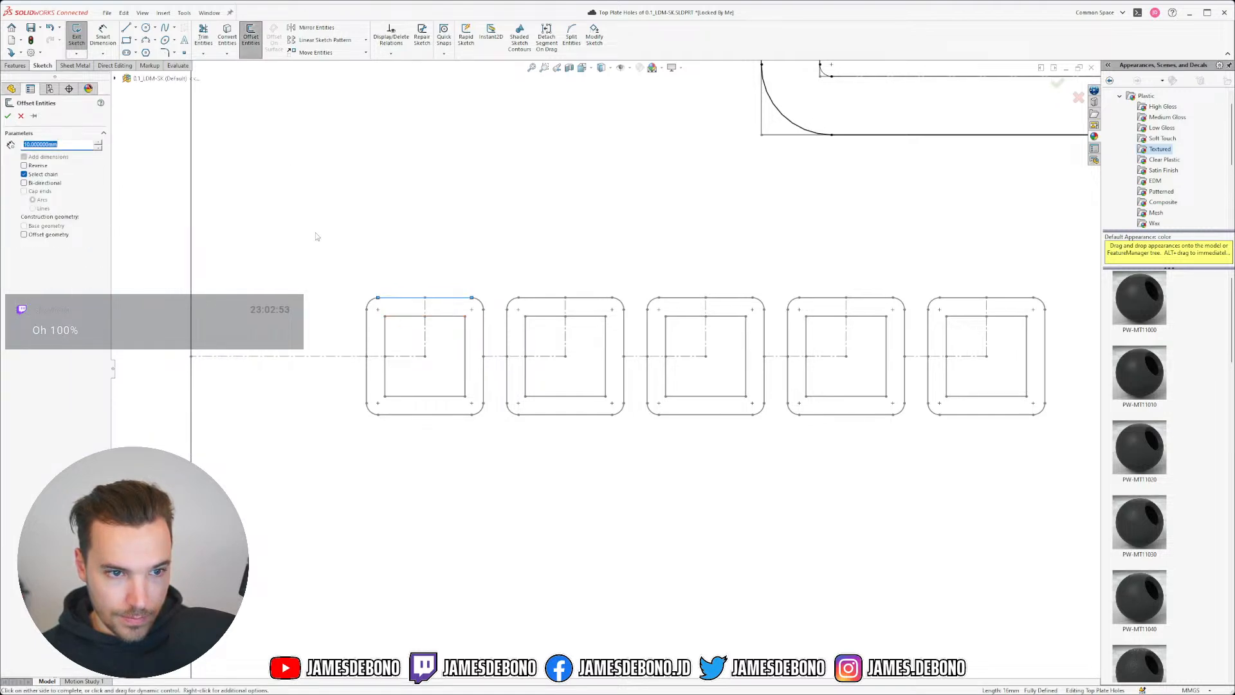
left_click(321, 243)
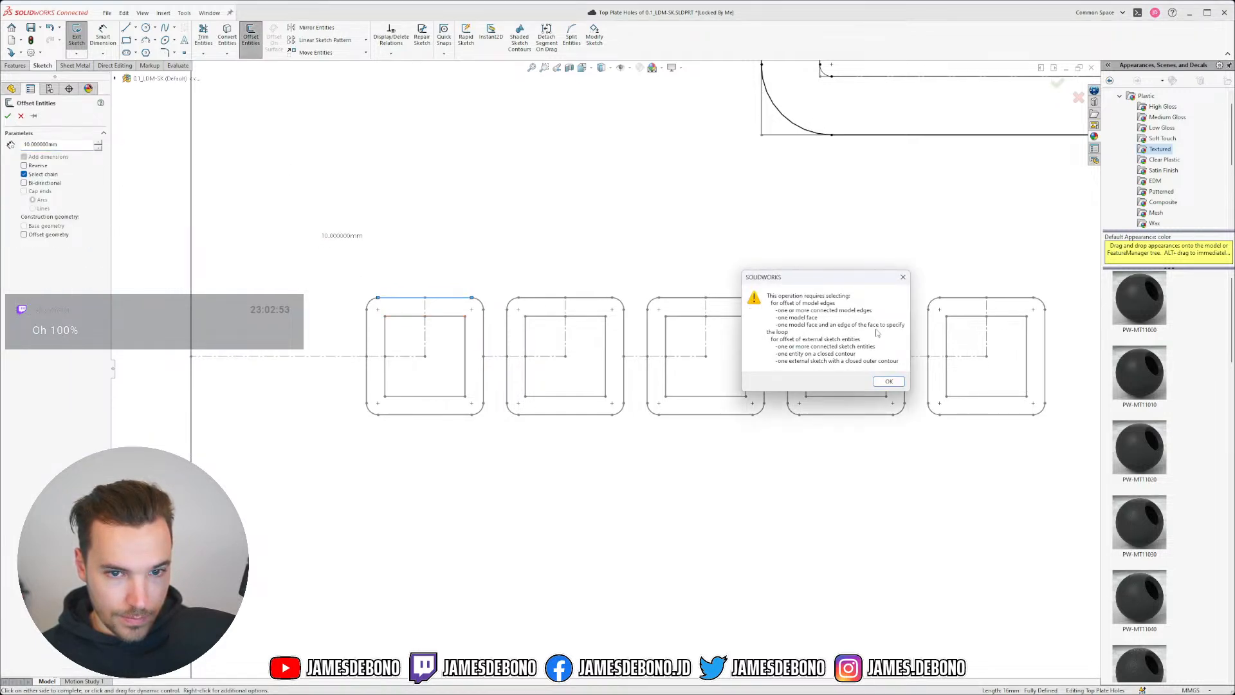
left_click(902, 279)
left_click(21, 116)
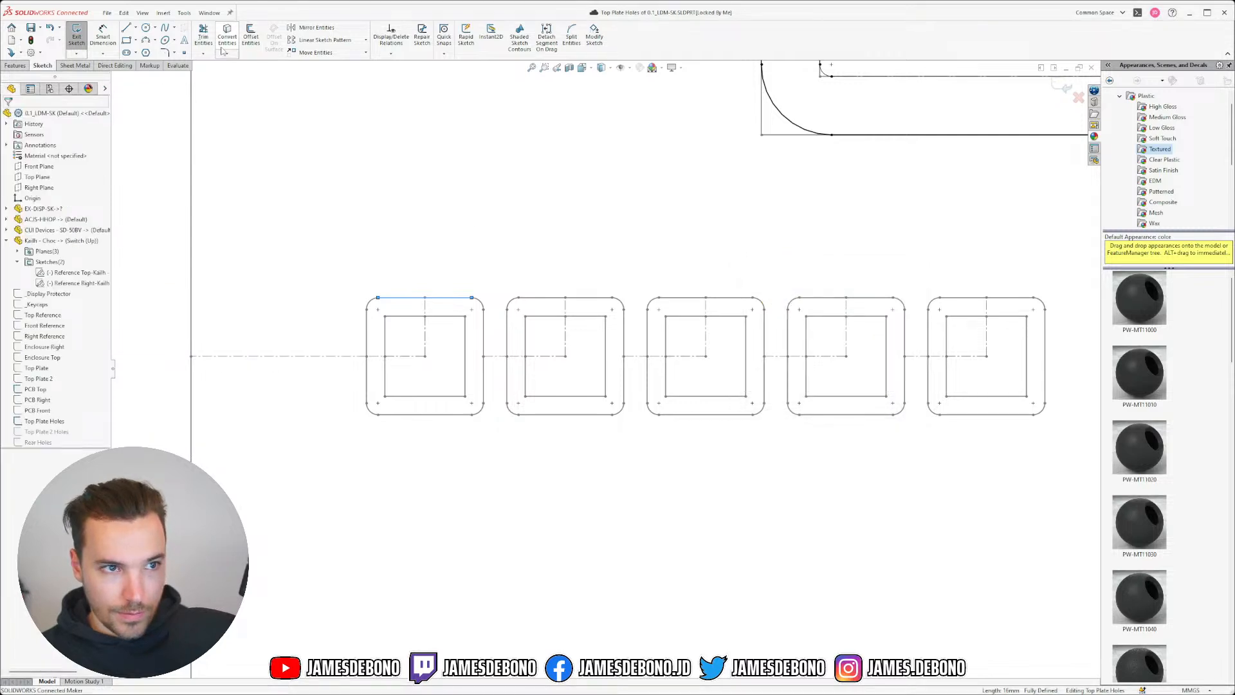
- Convert the rounded outer outlines of all five keys from the PCB Top sketch into the Top Plate Holes sketch
left_click(227, 37)
left_click(459, 298)
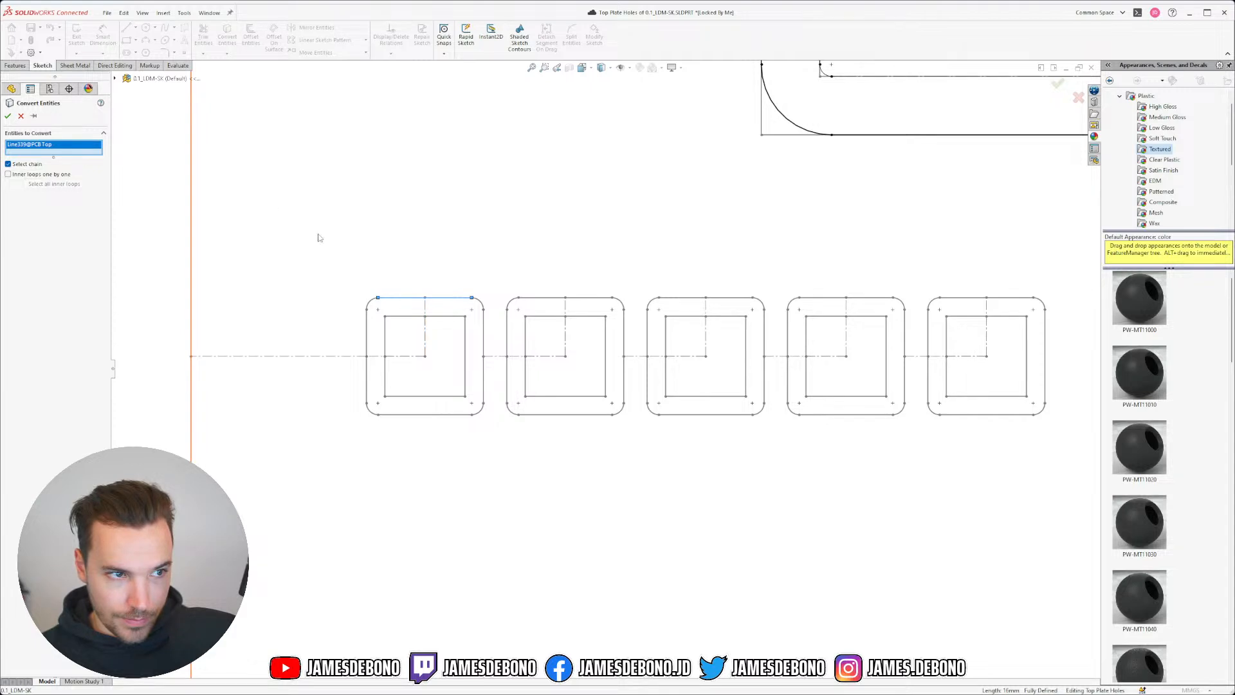
left_click(8, 117)
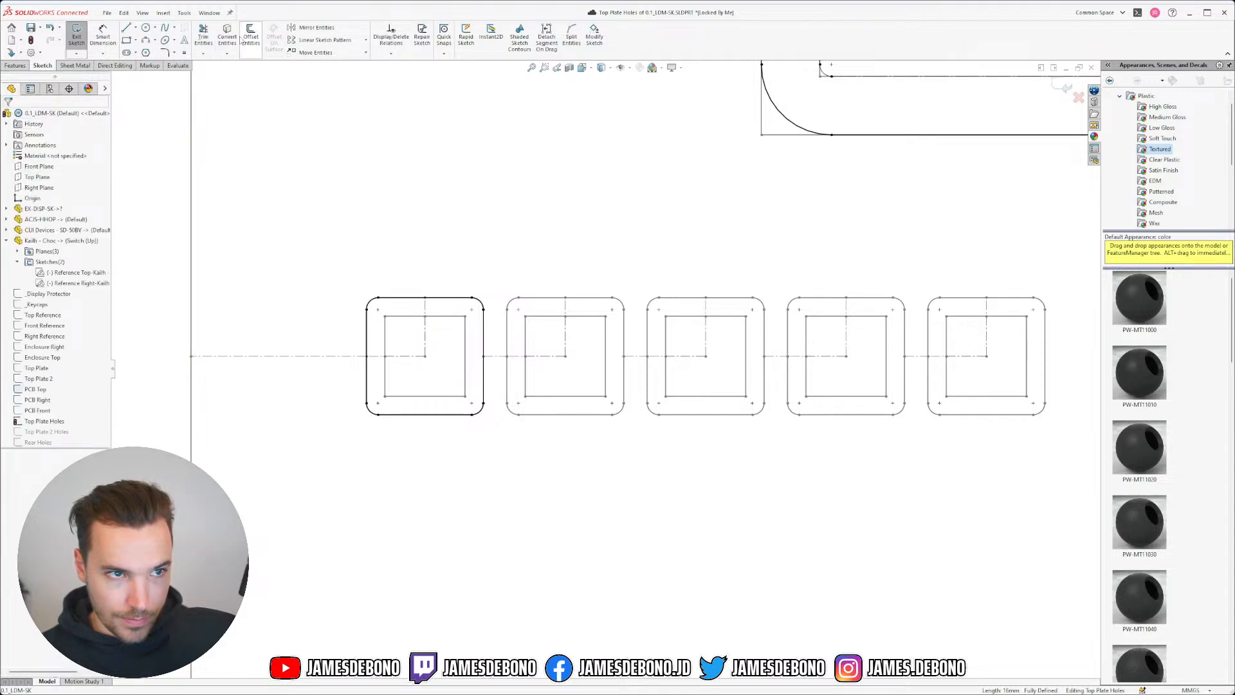
key("Return")
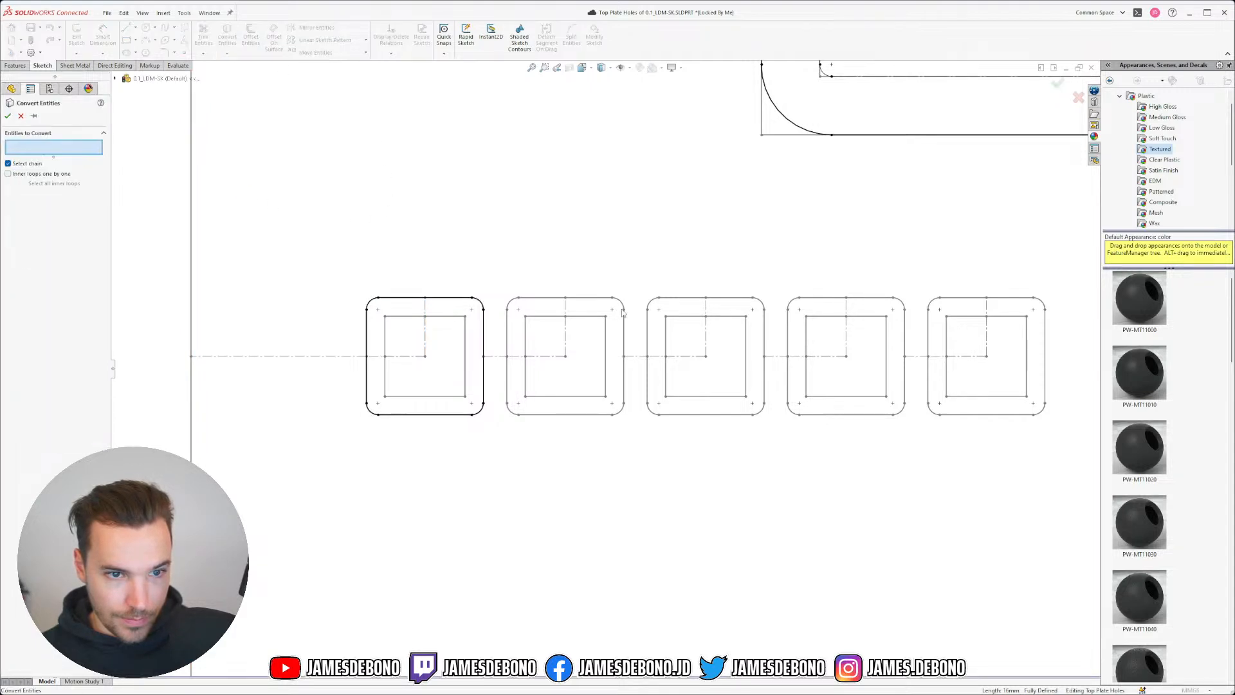
left_click(584, 299)
left_click(683, 300)
left_click(823, 303)
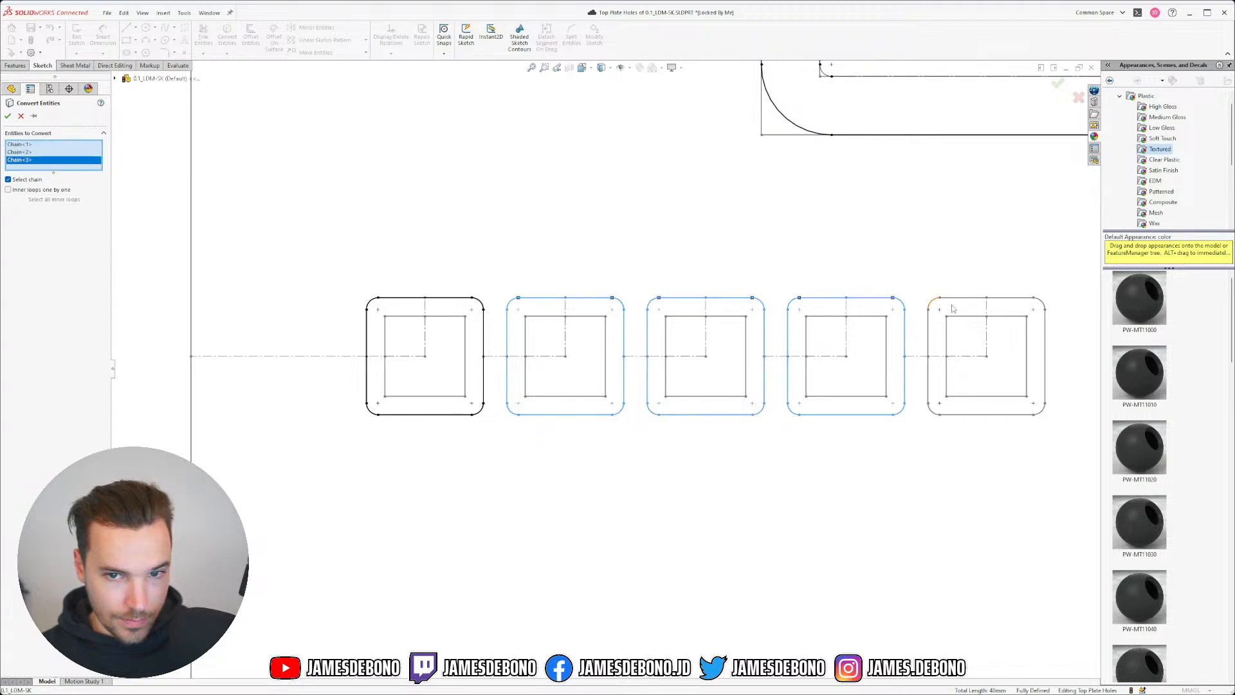
left_click(966, 303)
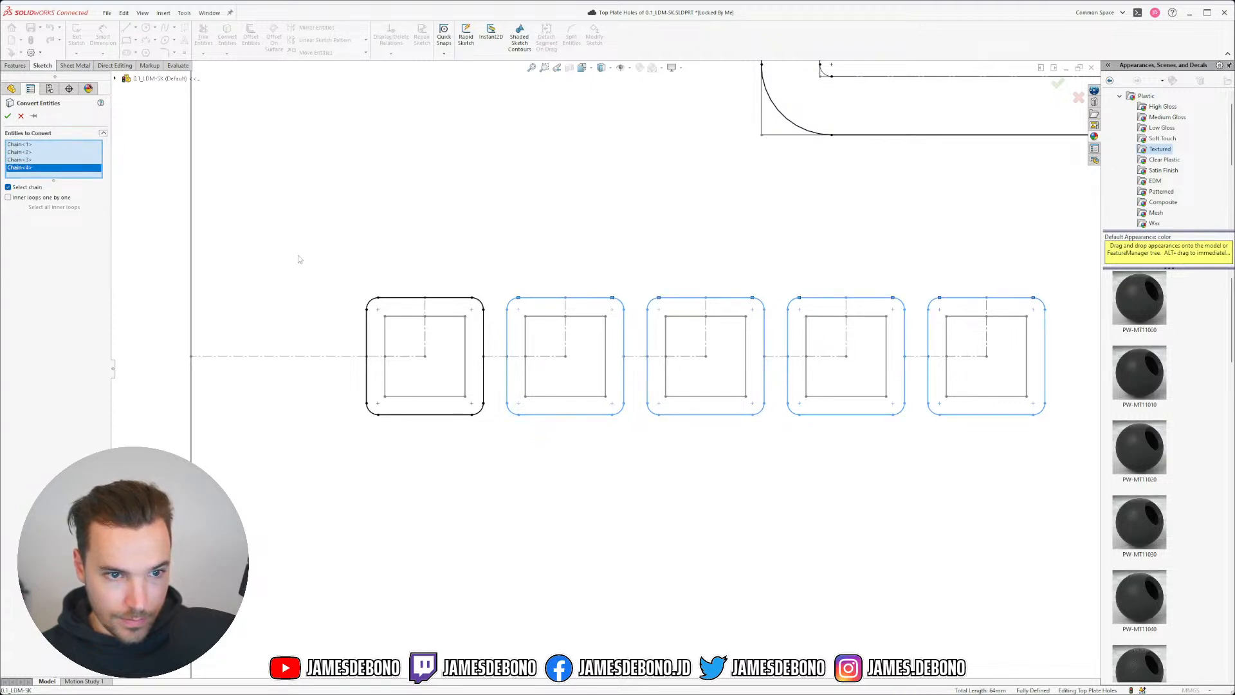
left_click(7, 116)
- Hide the PCB Top sketch and turn the five converted key outlines into construction geometry
scroll(627, 386, "up", 4)
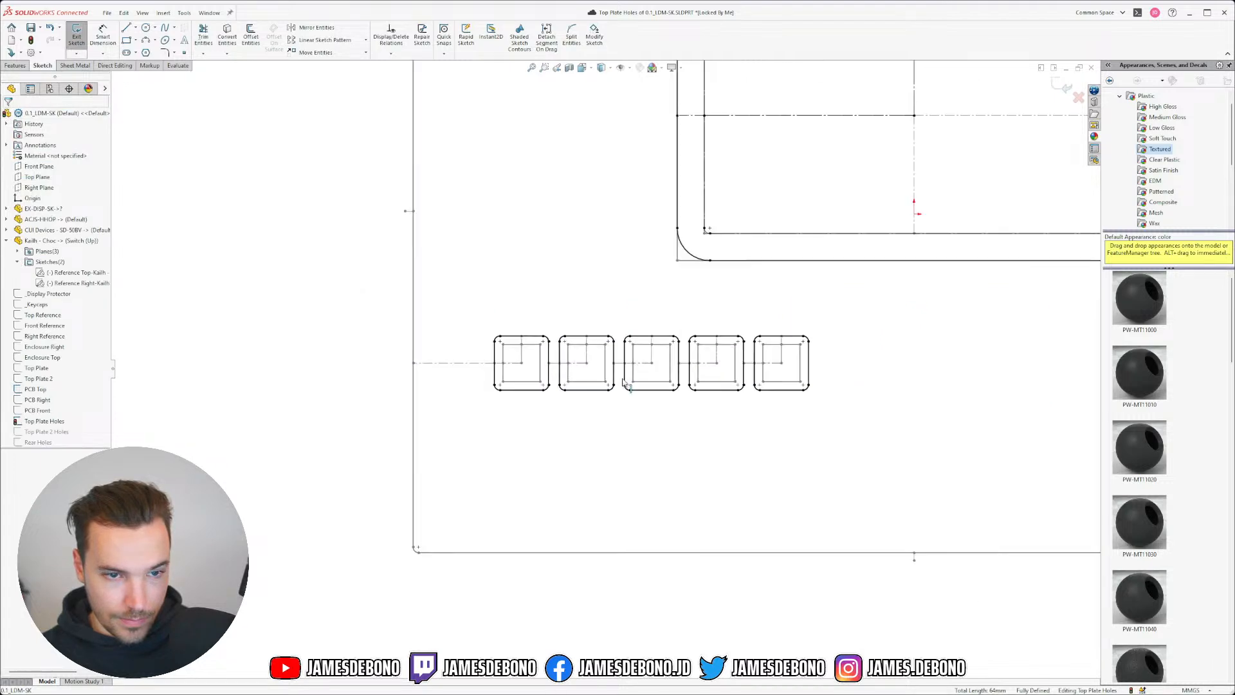
scroll(406, 348, "down", 2)
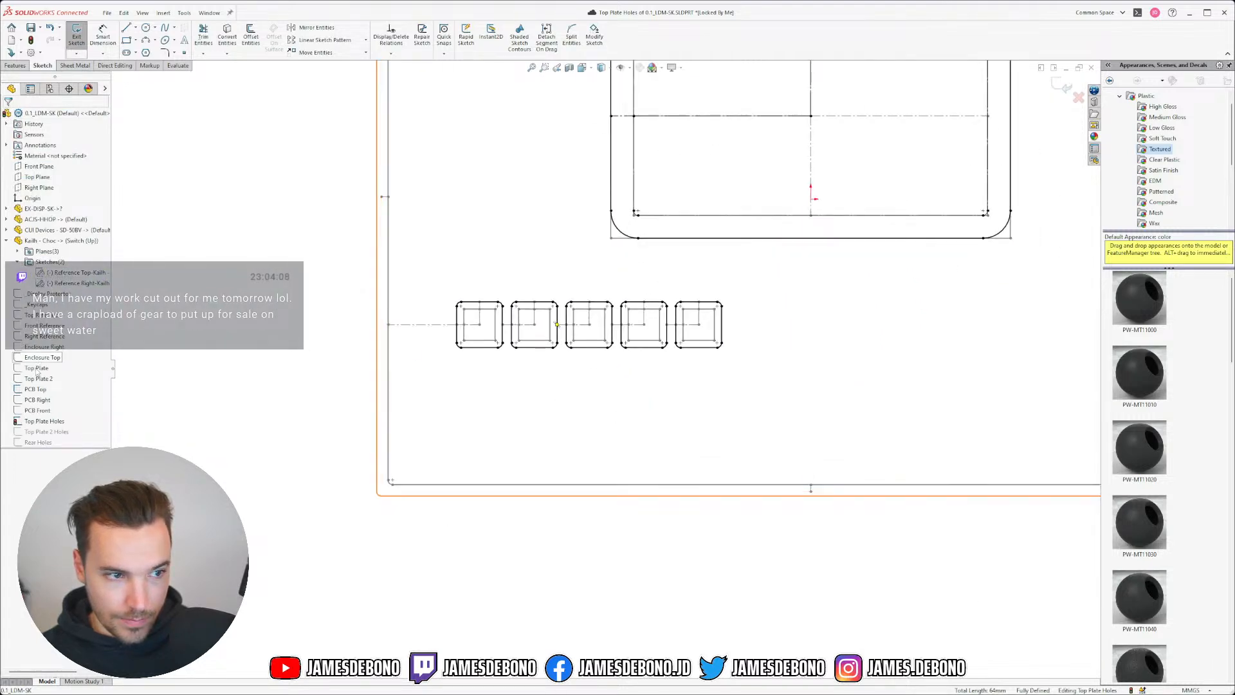
left_click(39, 389)
left_click(44, 373)
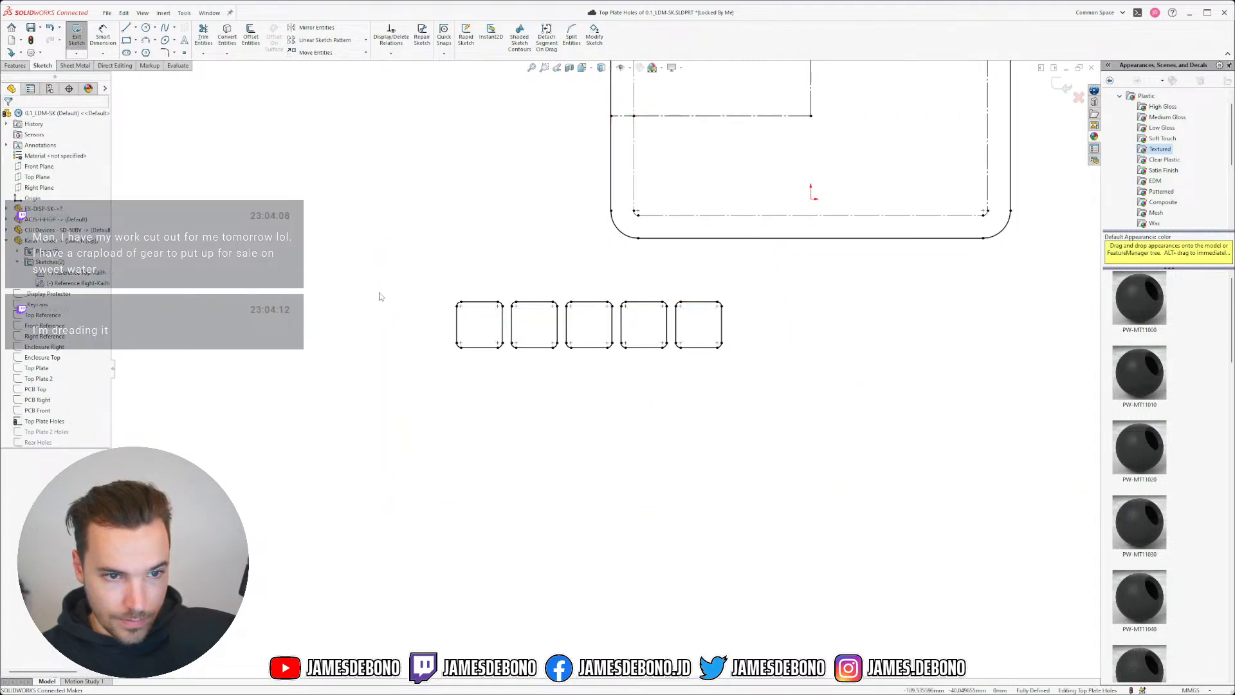
left_click_drag(378, 291, 774, 403)
left_click(831, 319)
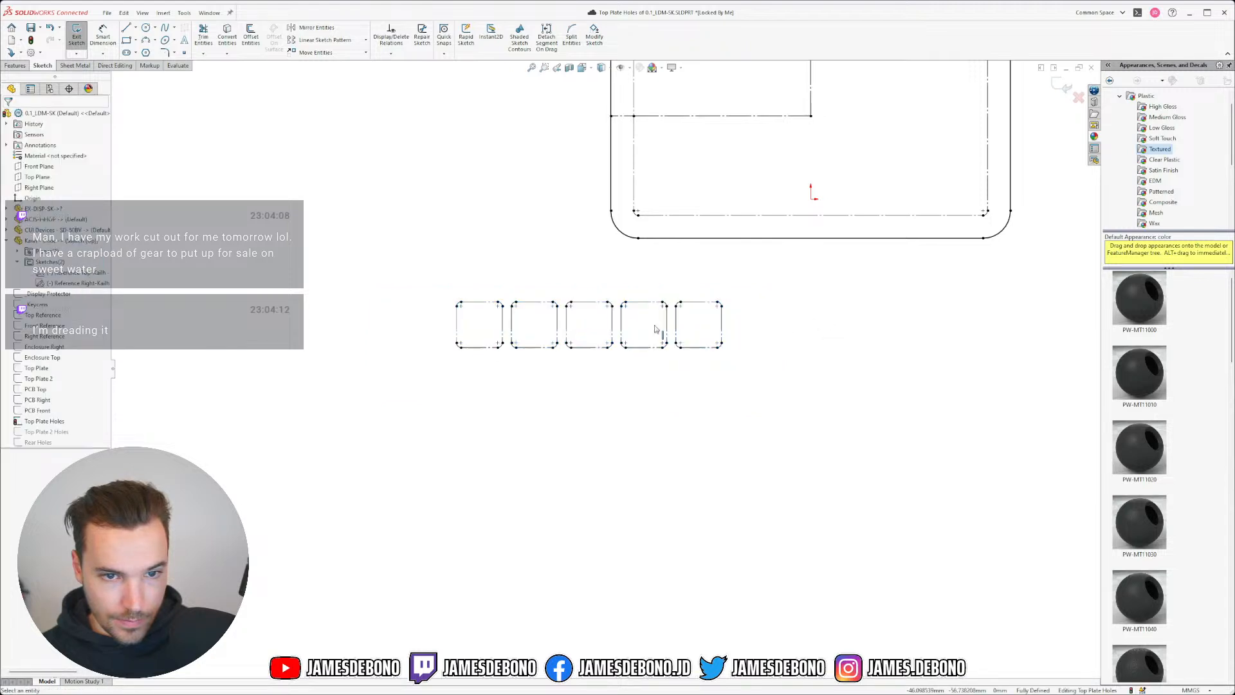
- Offset the five key outlines outward by 0.5 mm and place the offset dimension above the first key
left_click_drag(410, 266, 776, 408)
left_click(251, 37)
scroll(574, 370, "down", 3)
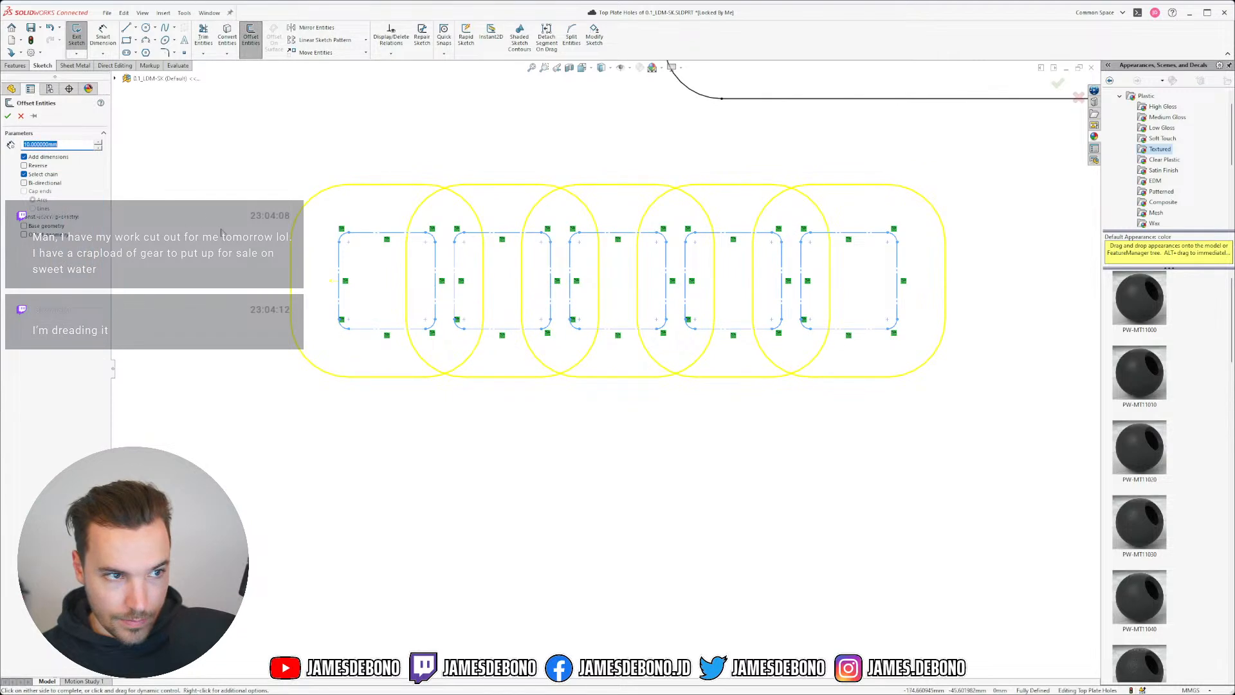
type("0.5")
key("Return")
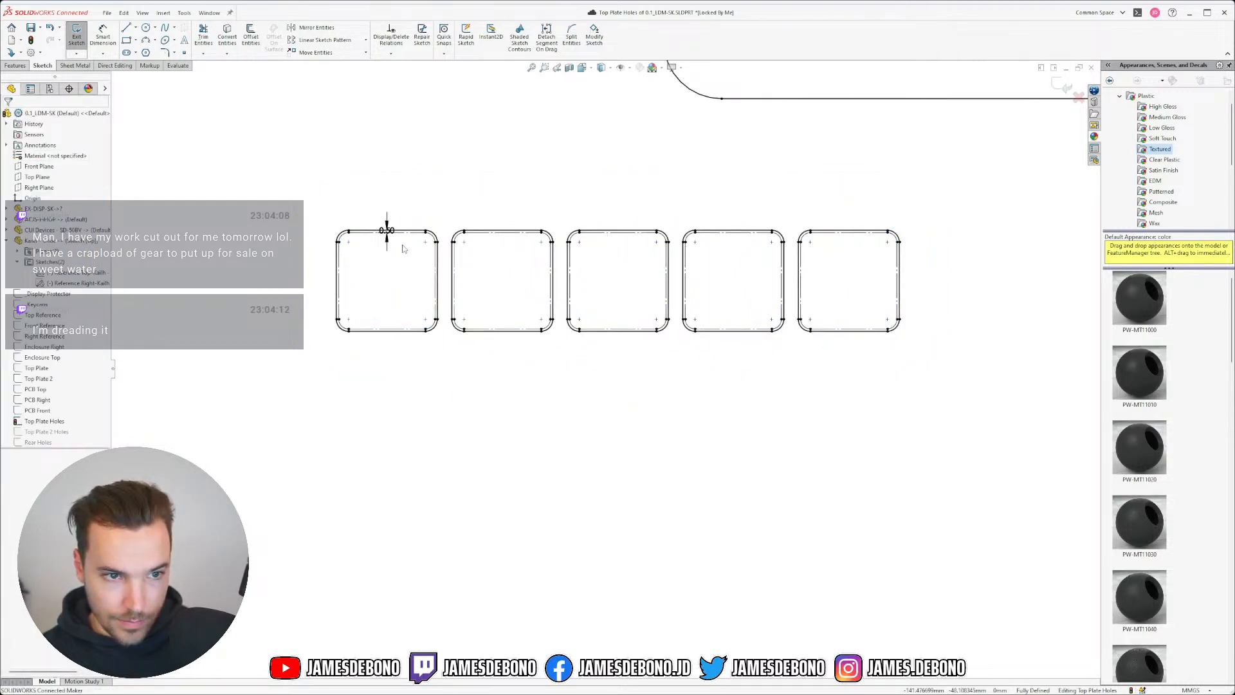
left_click_drag(374, 205, 391, 202)
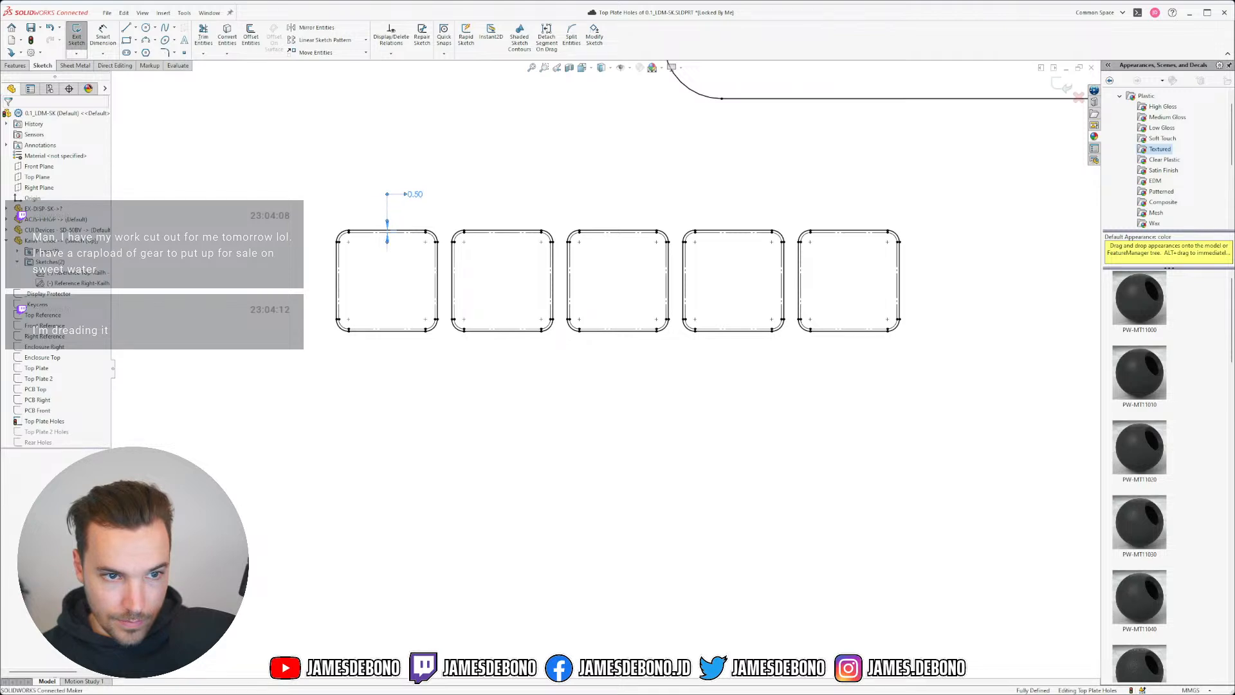
left_click(454, 390)
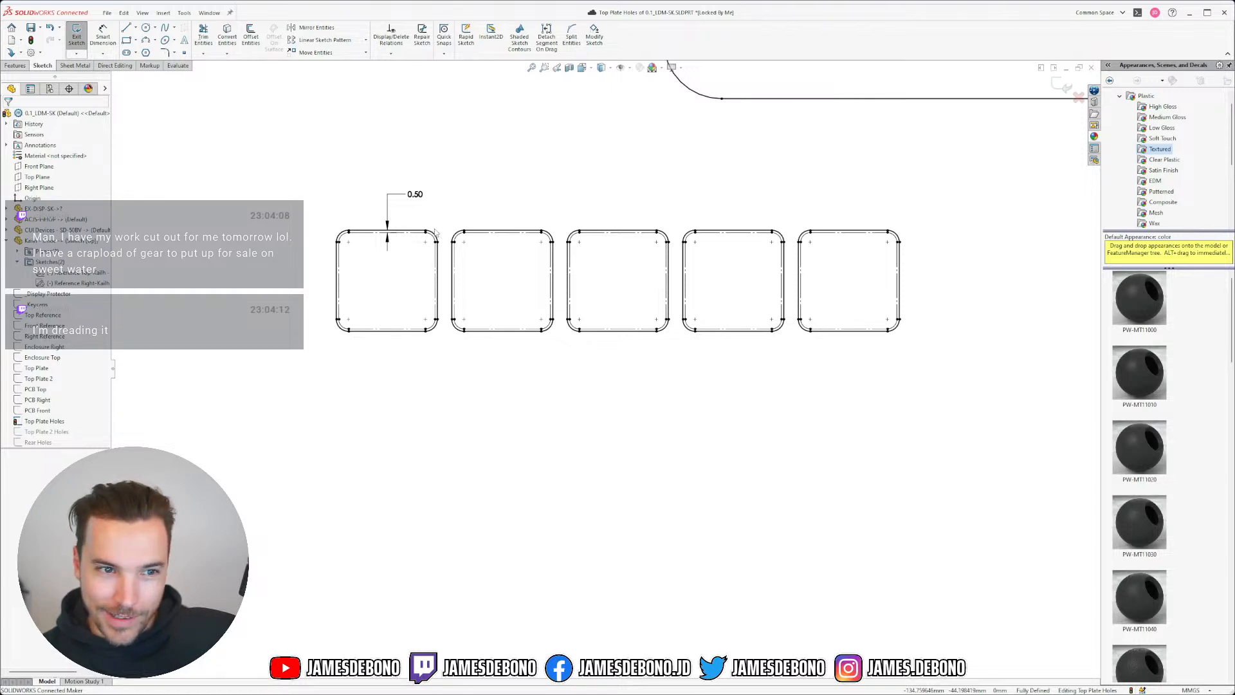
- Exit the Top Plate Holes sketch, keeping the changes, and save the 0.1_LDM-SK part
scroll(415, 269, "down", 2)
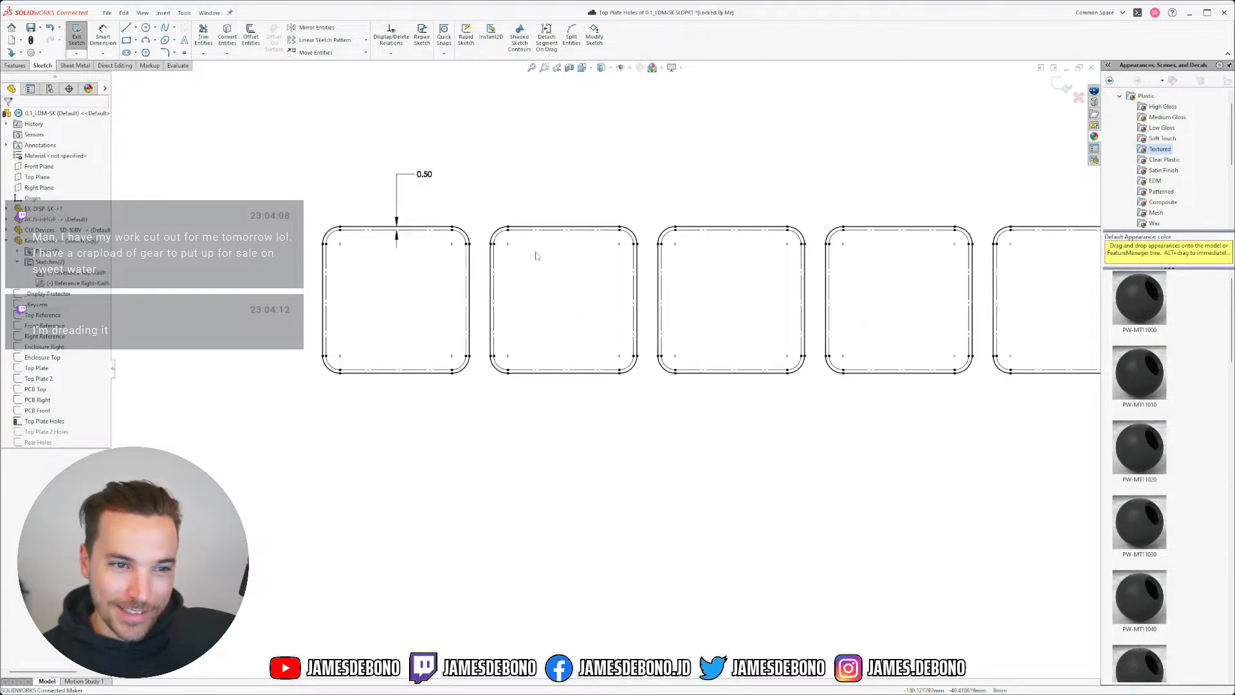
scroll(703, 276, "up", 3)
scroll(703, 276, "down", 2)
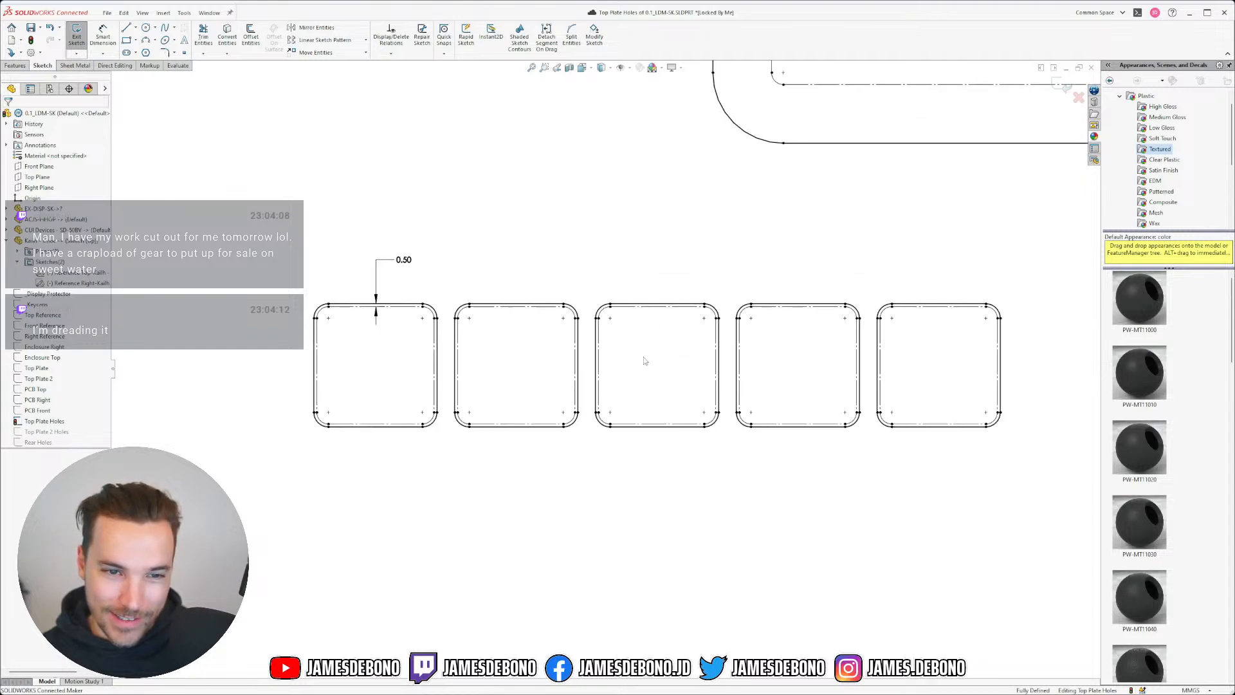
left_click(1063, 85)
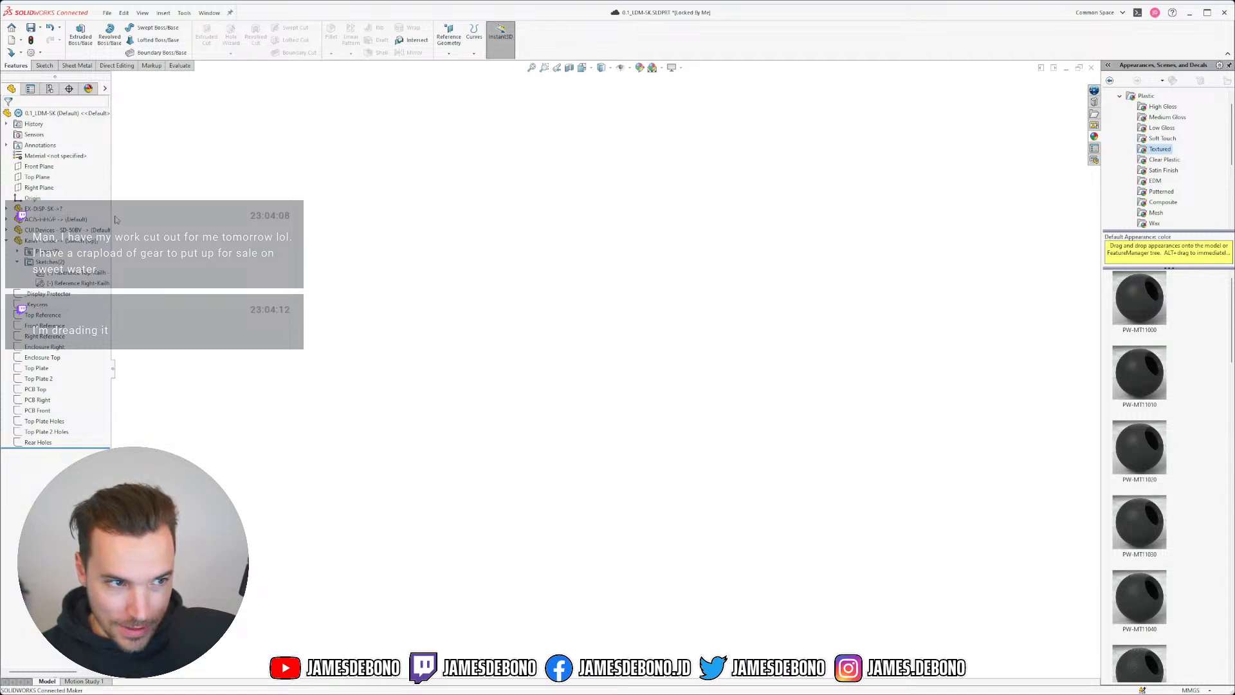
left_click(17, 261)
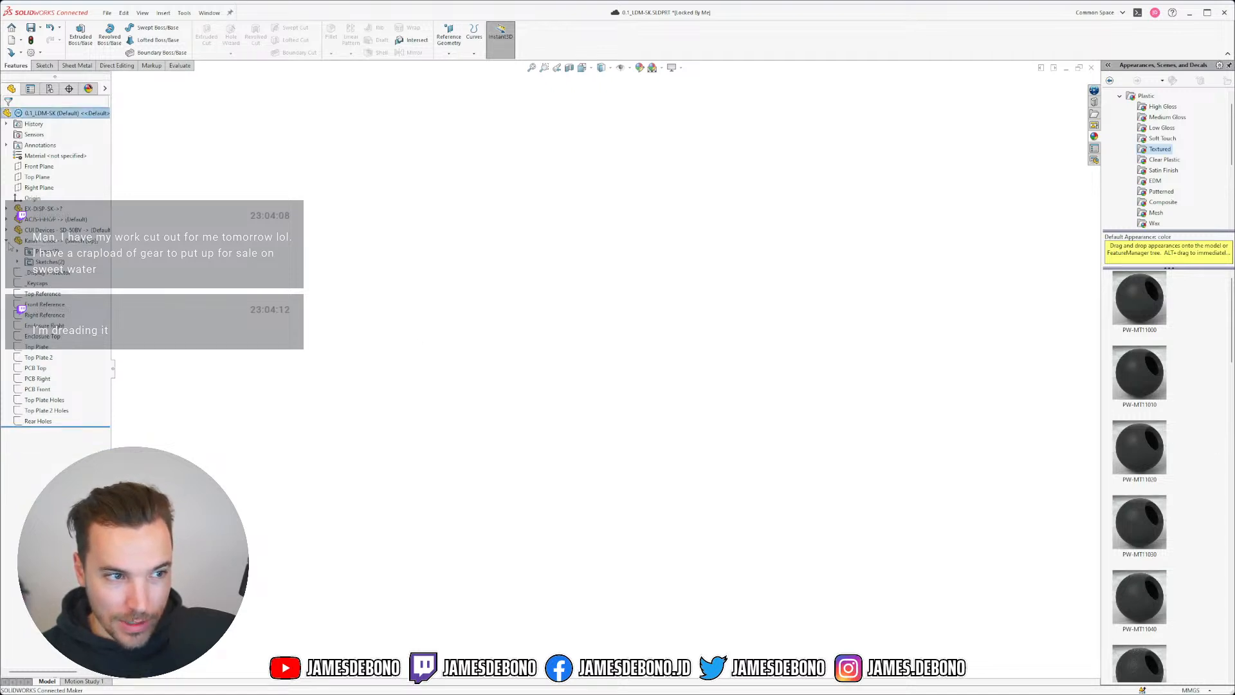
left_click(8, 242)
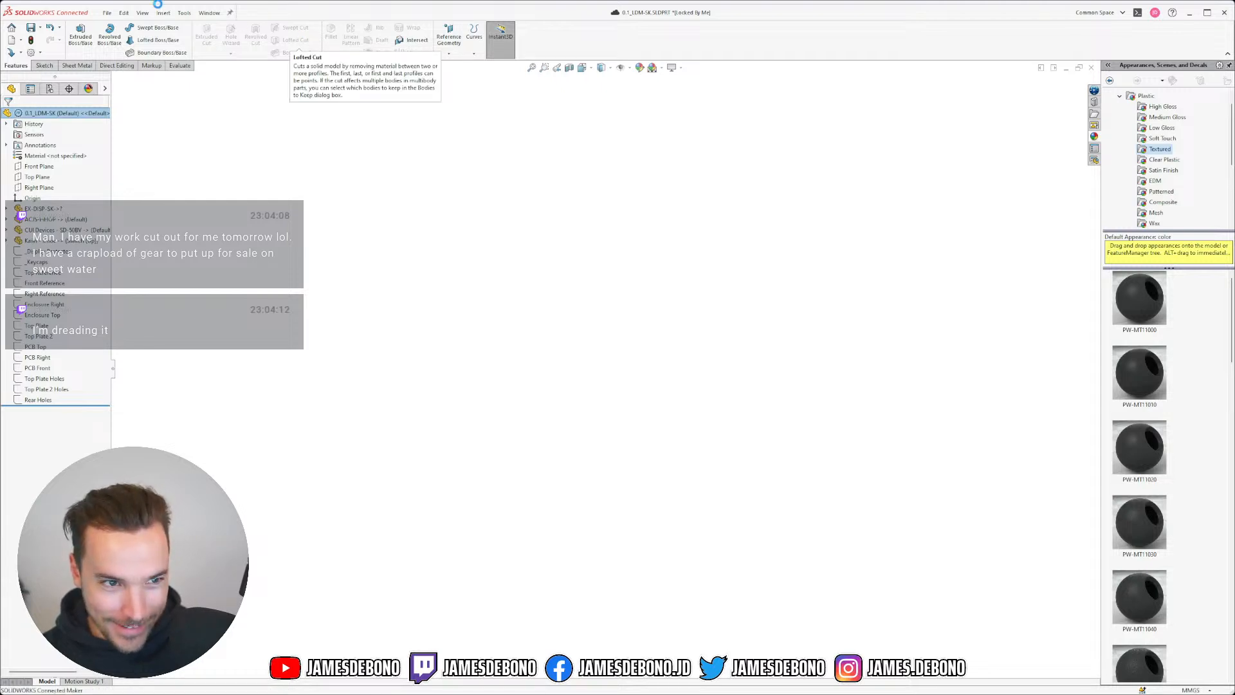
- Switch to the top plate part 0.1_LDM-ENC-001-1 and open the sketch of Cut-Extrude1 for editing
left_click(204, 15)
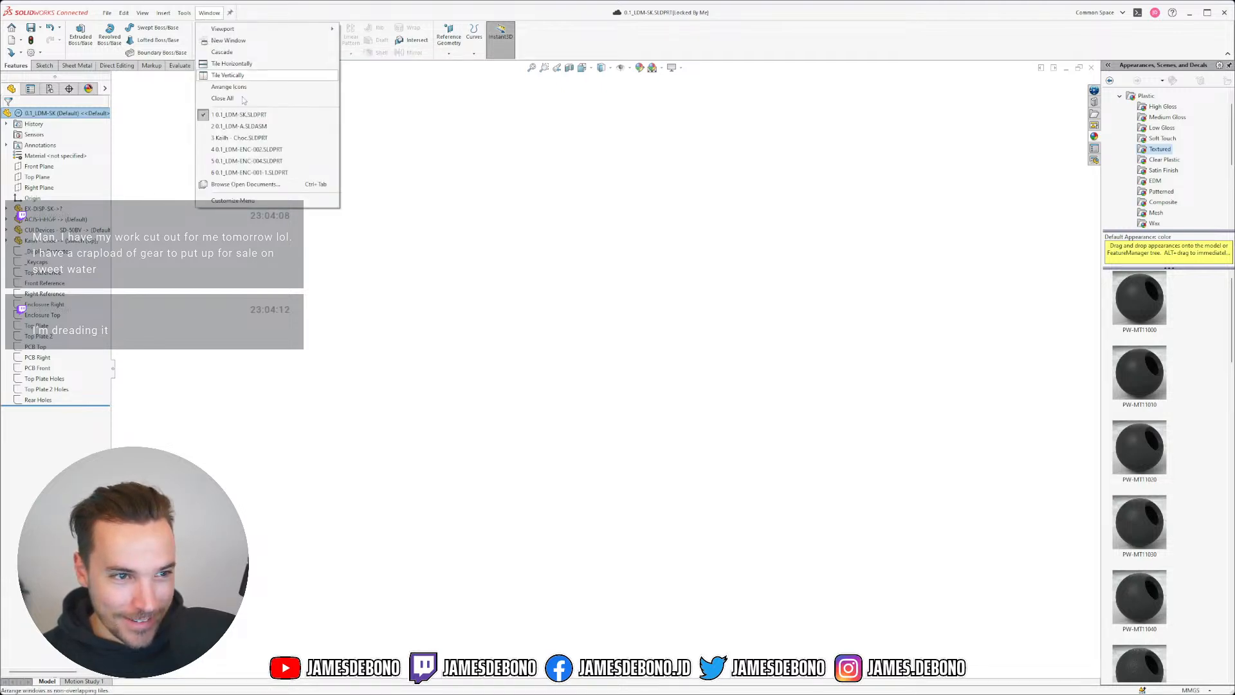
left_click(277, 172)
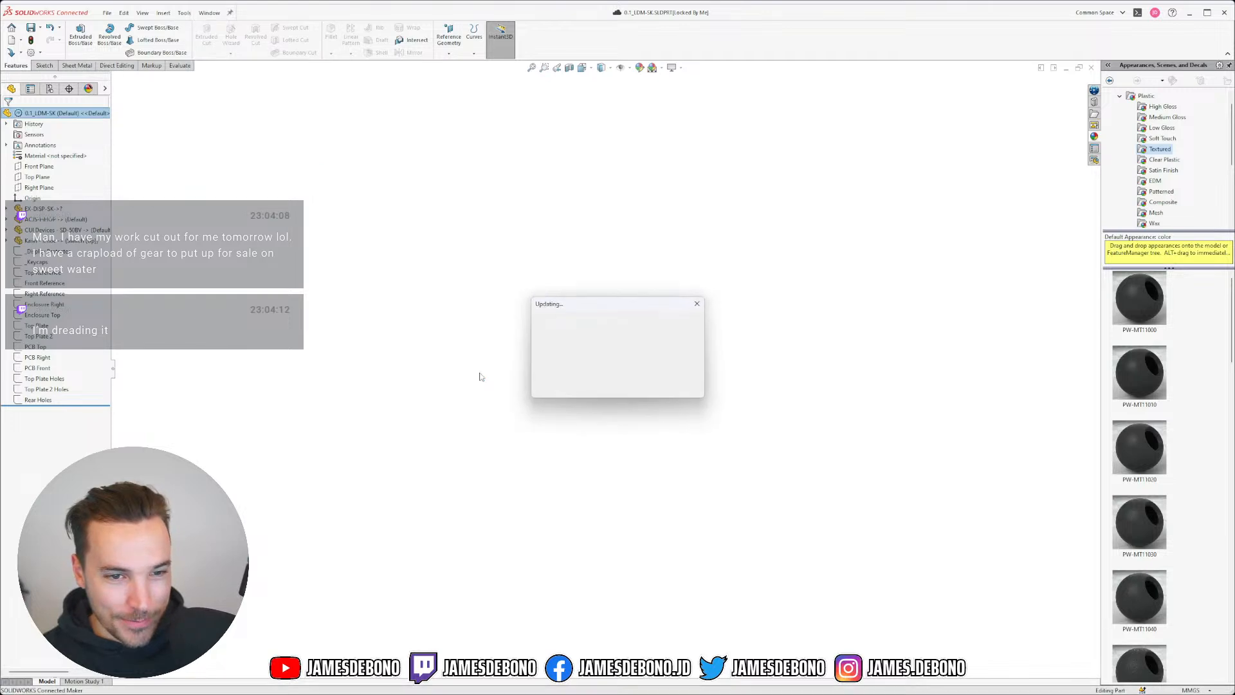
left_click(8, 240)
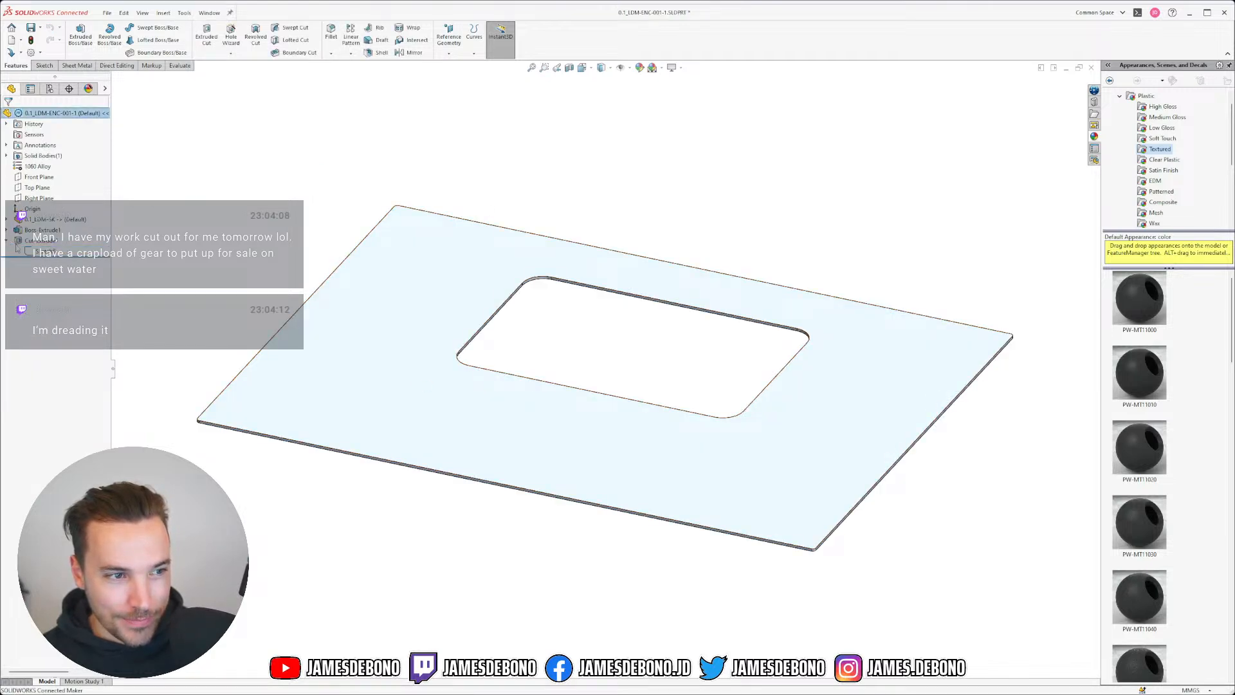
left_click(39, 251)
left_click(47, 231)
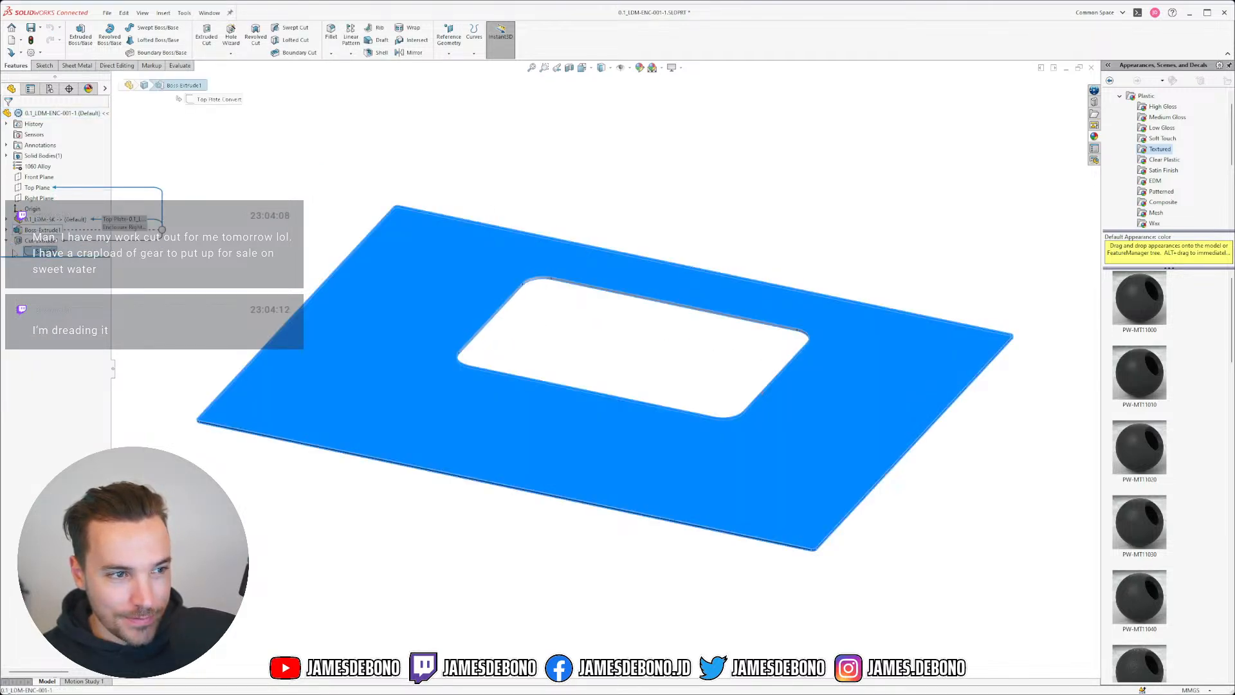
left_click(39, 251)
left_click(41, 225)
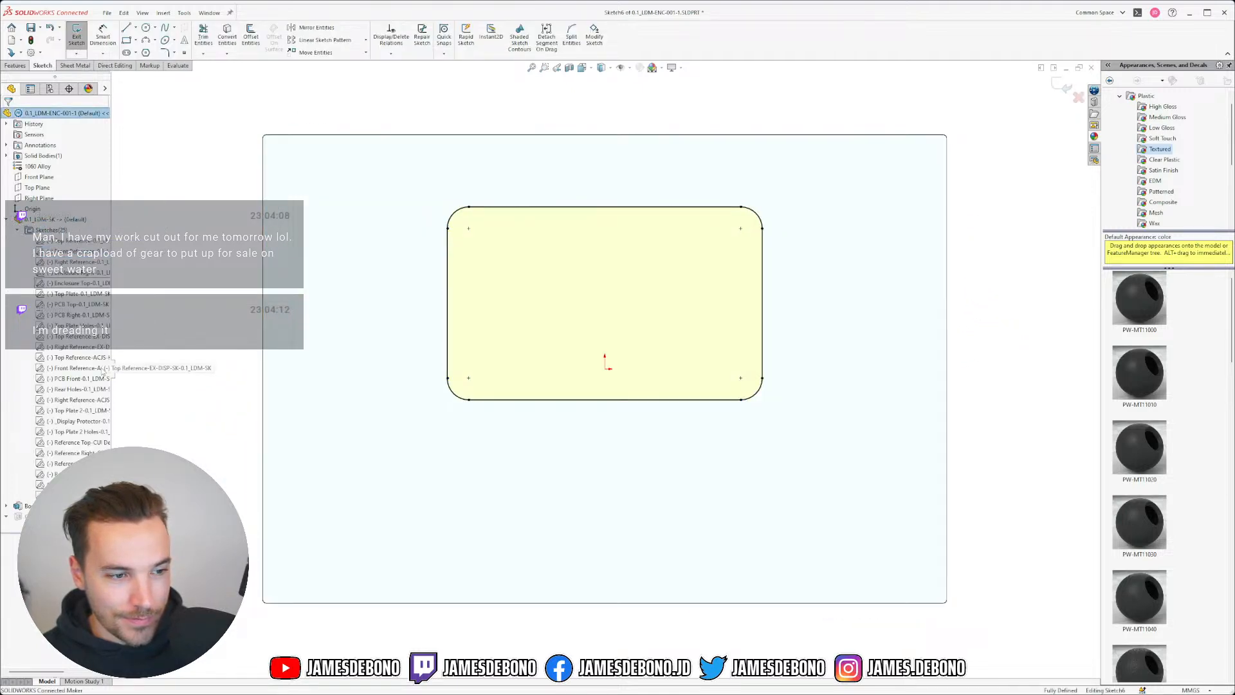
- Delete the existing display opening contour from the cut's sketch
mouse_move(391, 171)
left_mouse_down()
mouse_move(521, 281)
mouse_move(843, 436)
left_mouse_up()
key("Delete")
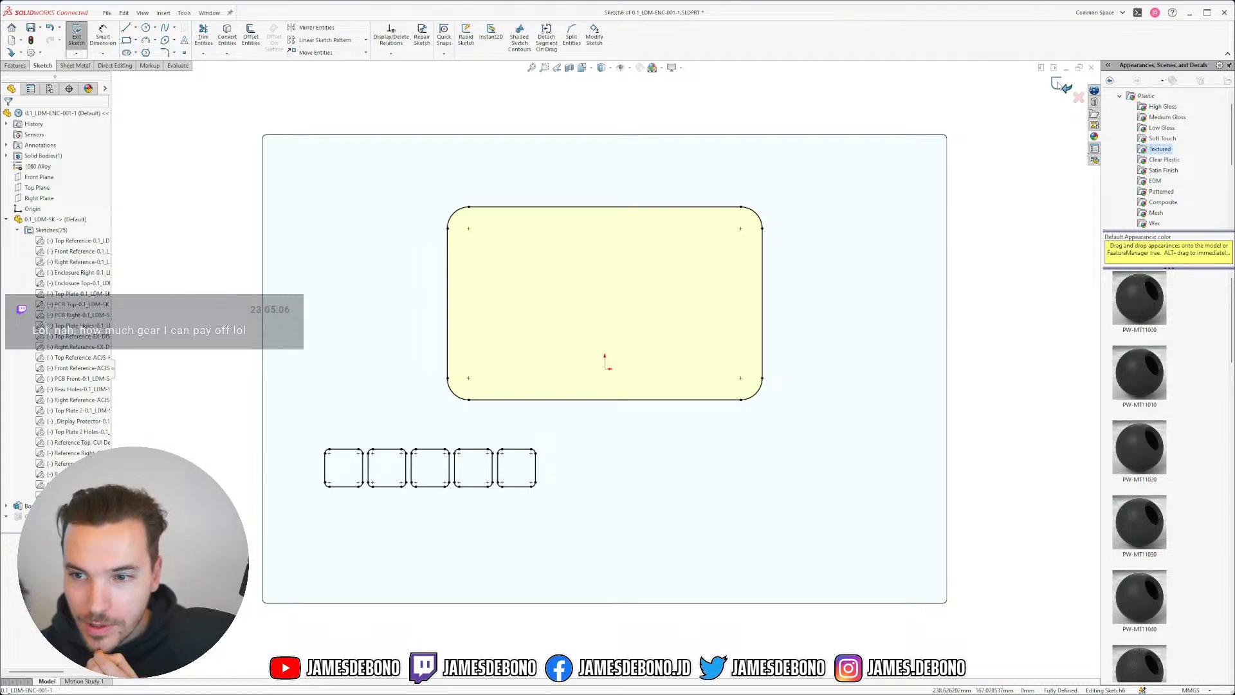
- Exit the Cut-Extrude1 sketch, applying the display and five keycap openings to the top plate, and close the part
left_click(1060, 85)
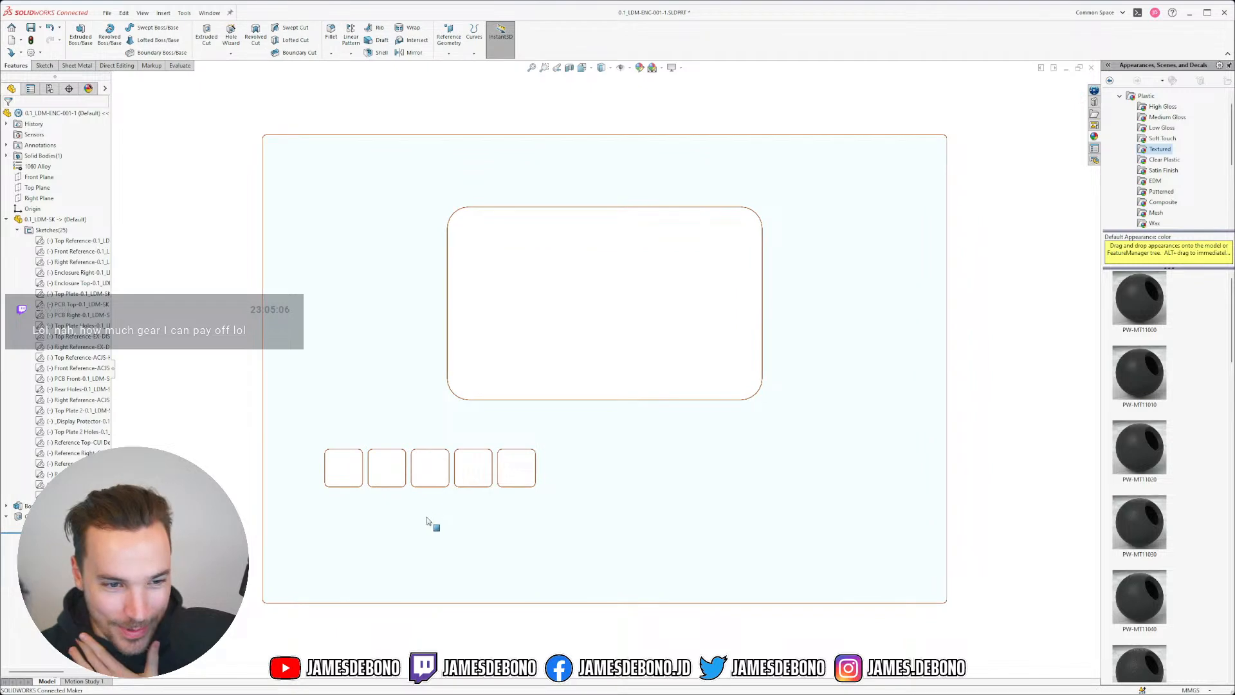
scroll(429, 518, "down", 3)
middle_click_drag(476, 500, 496, 427)
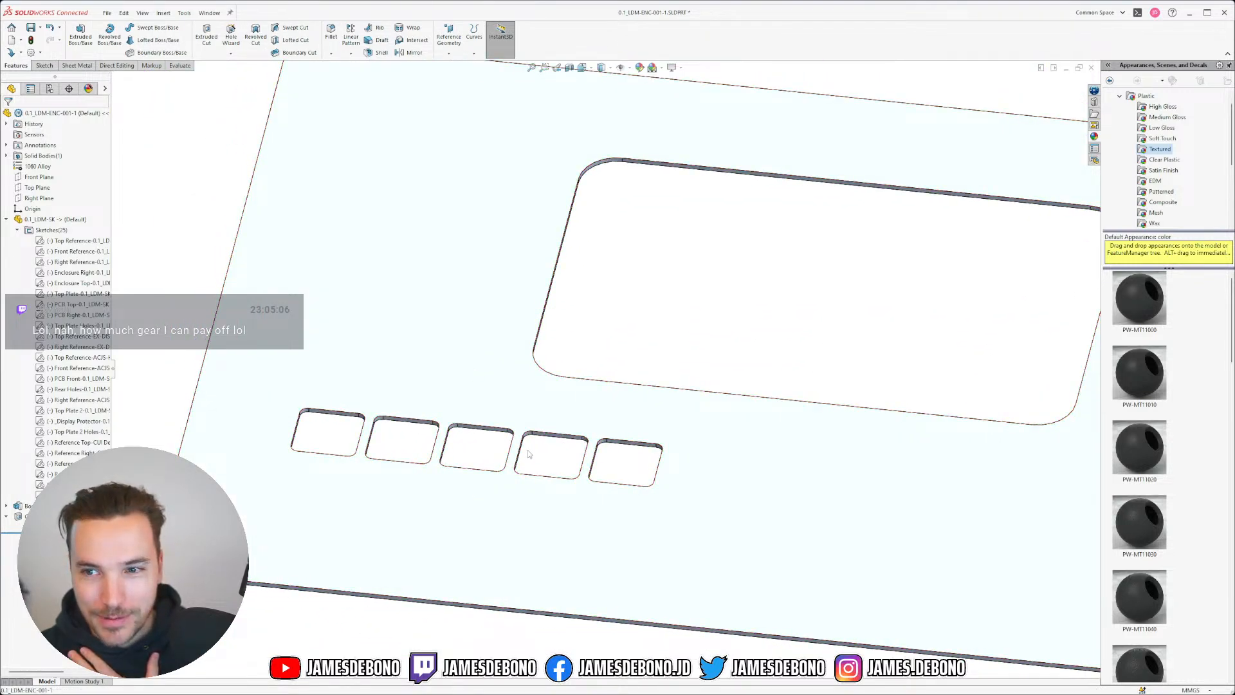
left_click(9, 517)
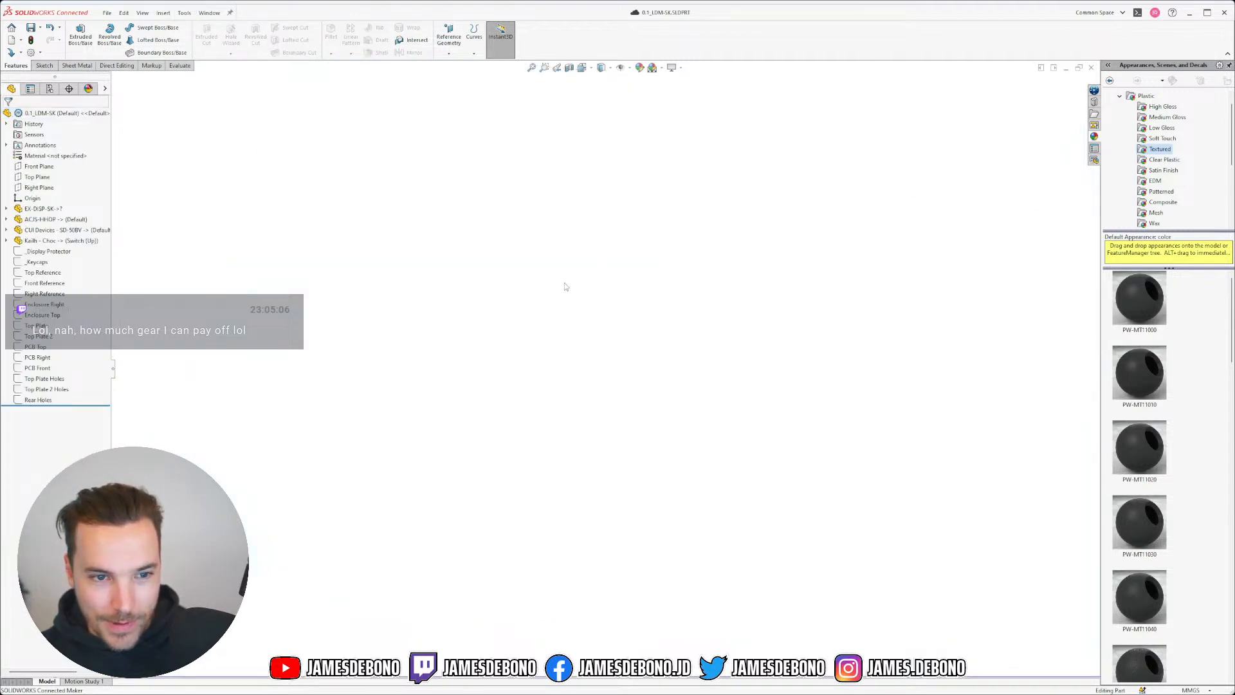
- Switch to the keycap part 0.1_LDM-ENC-004 and close it, saving its changes
left_click(207, 14)
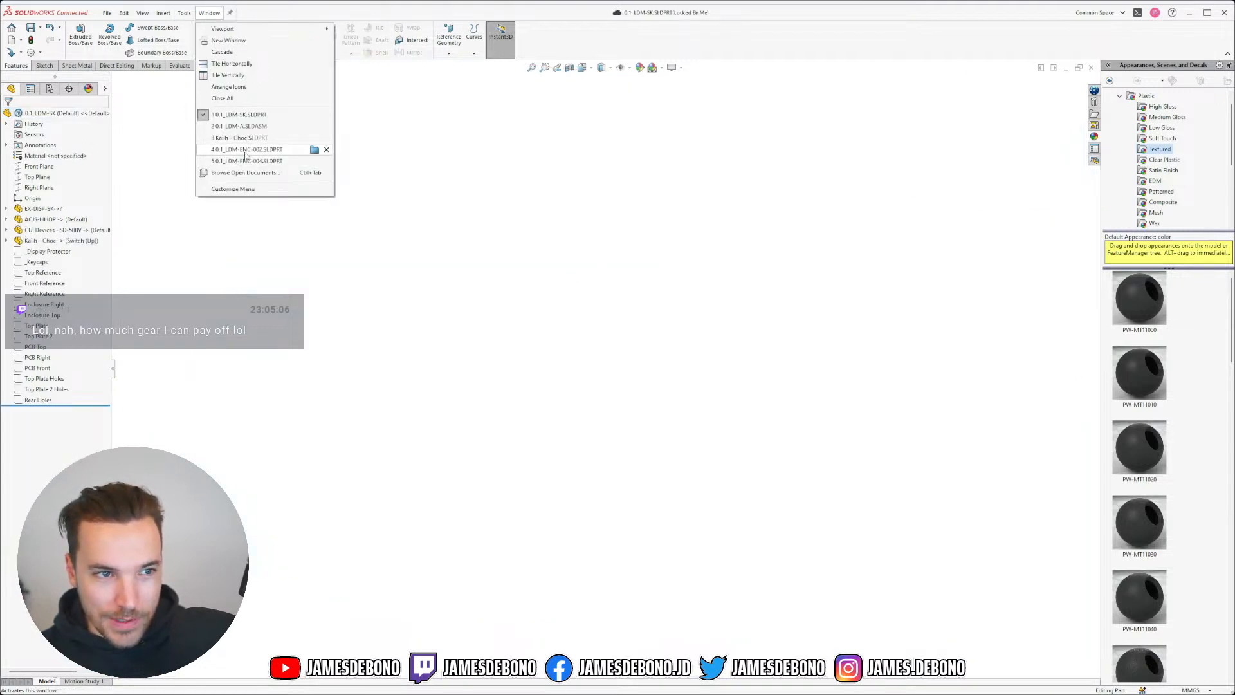
left_click(276, 162)
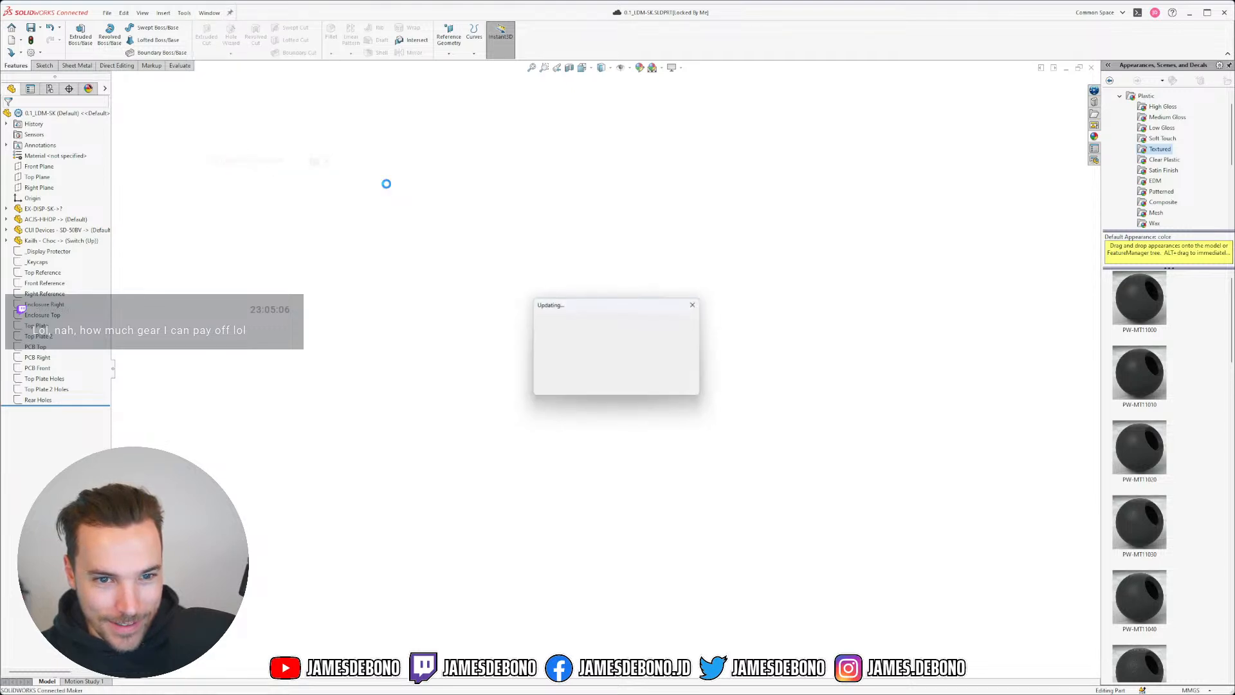
left_click(1091, 68)
left_click(814, 352)
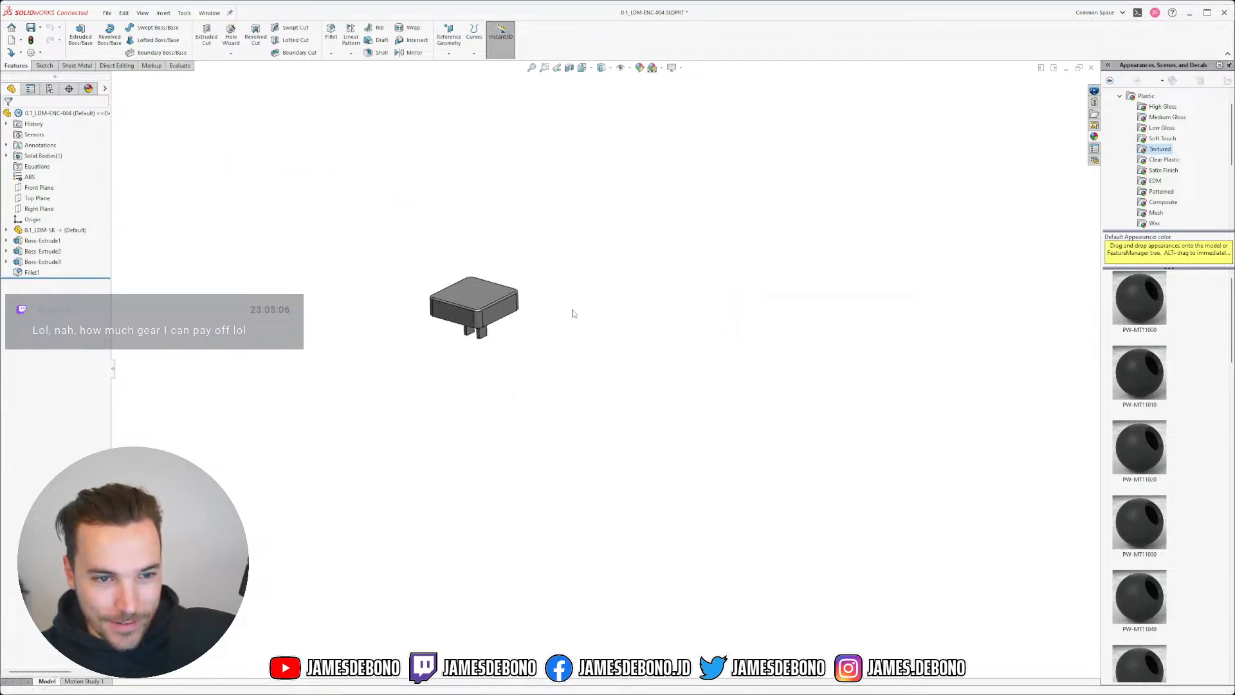
- Switch to the enclosure part 0.1_LDM-ENC-002 and close it, saving its changes
left_click(216, 13)
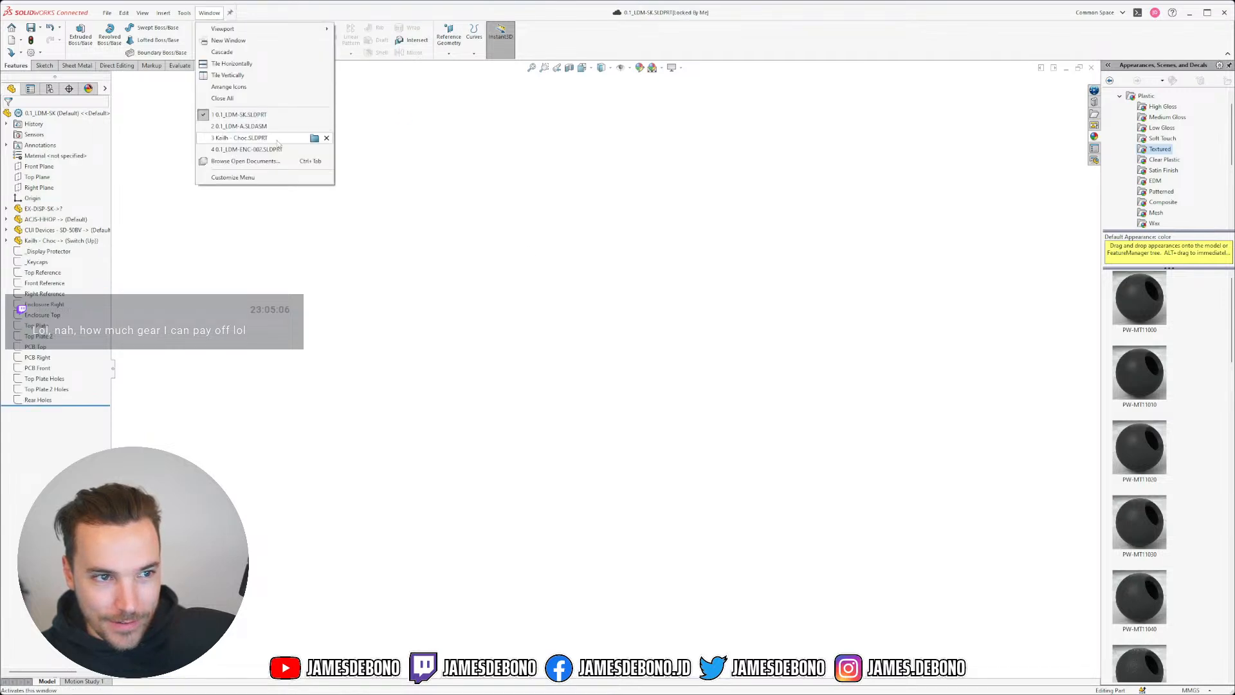
left_click(305, 147)
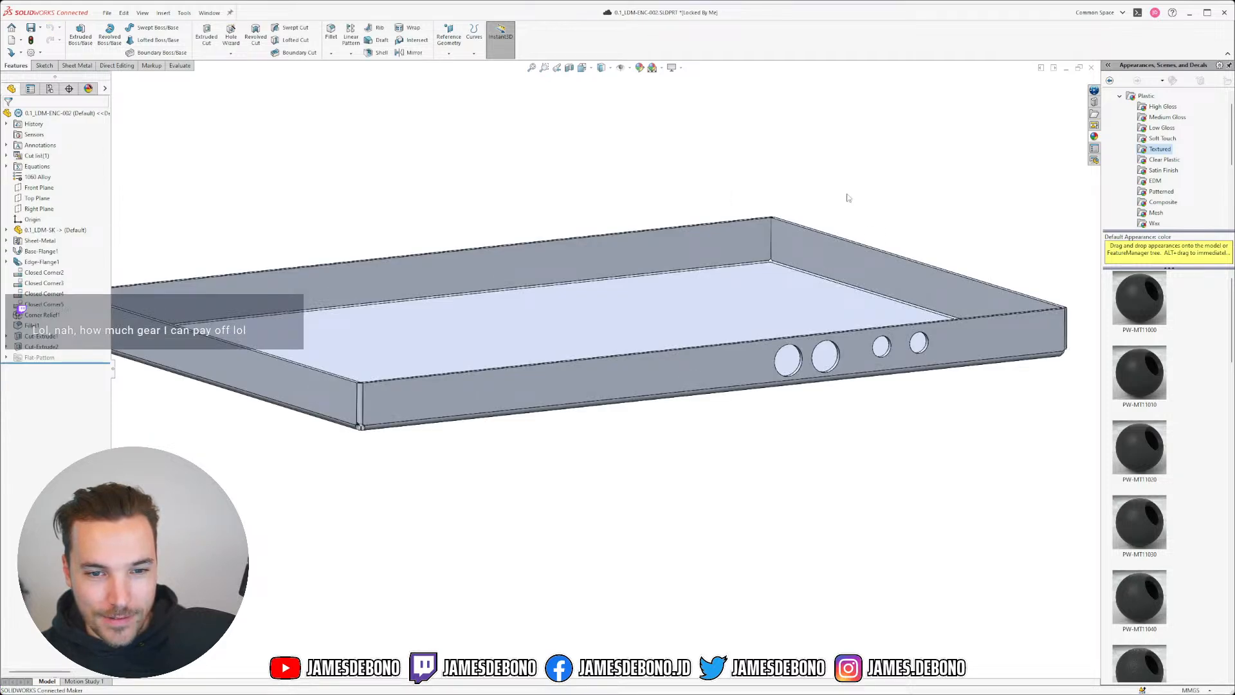
left_click(1092, 68)
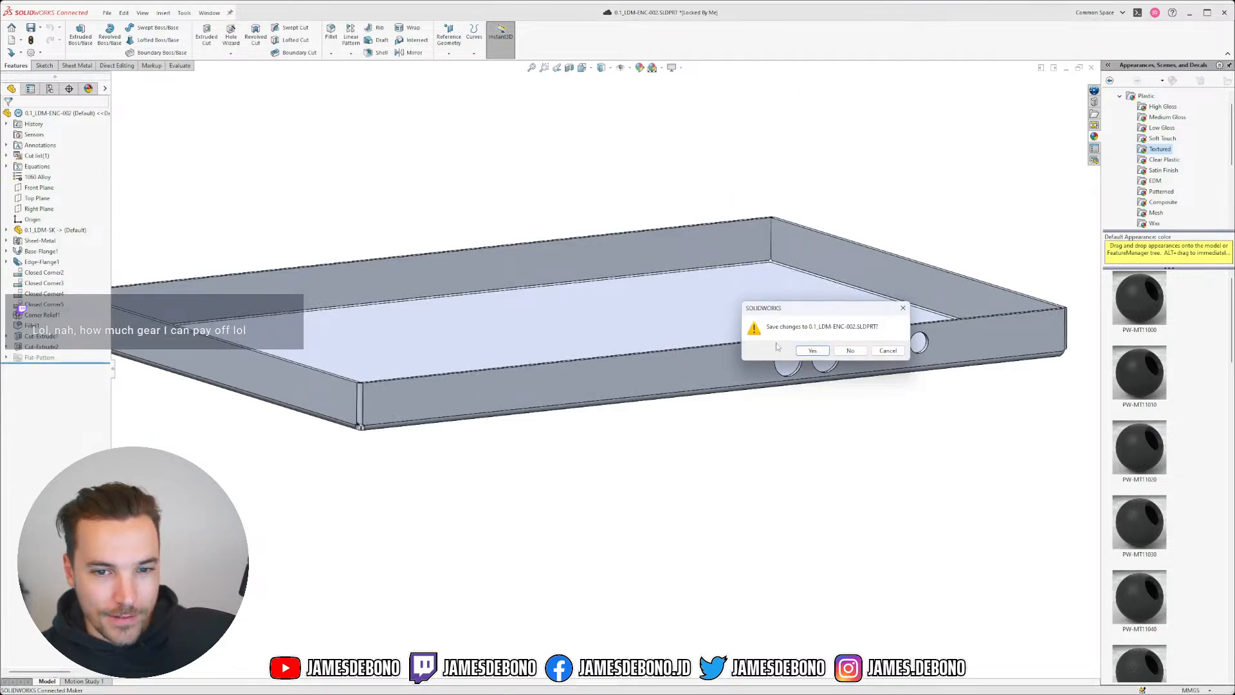
left_click(811, 351)
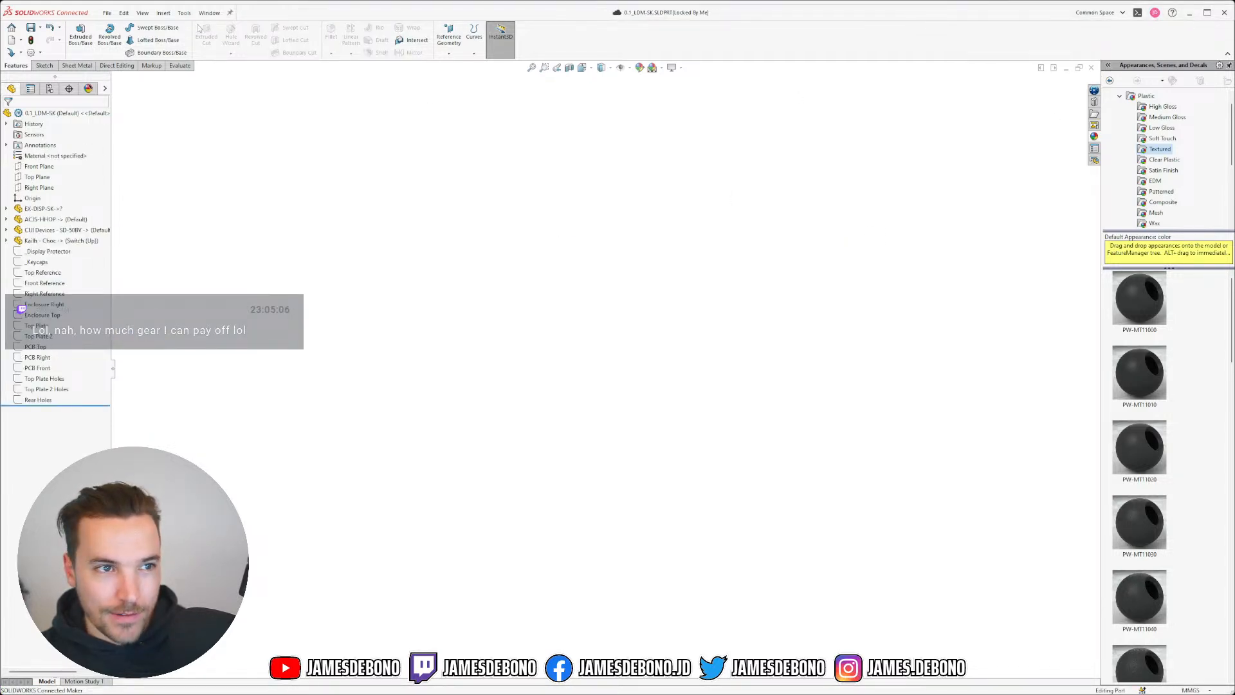
- Switch to the Kailh - Choc switch part and close it
left_click(218, 13)
left_click(251, 138)
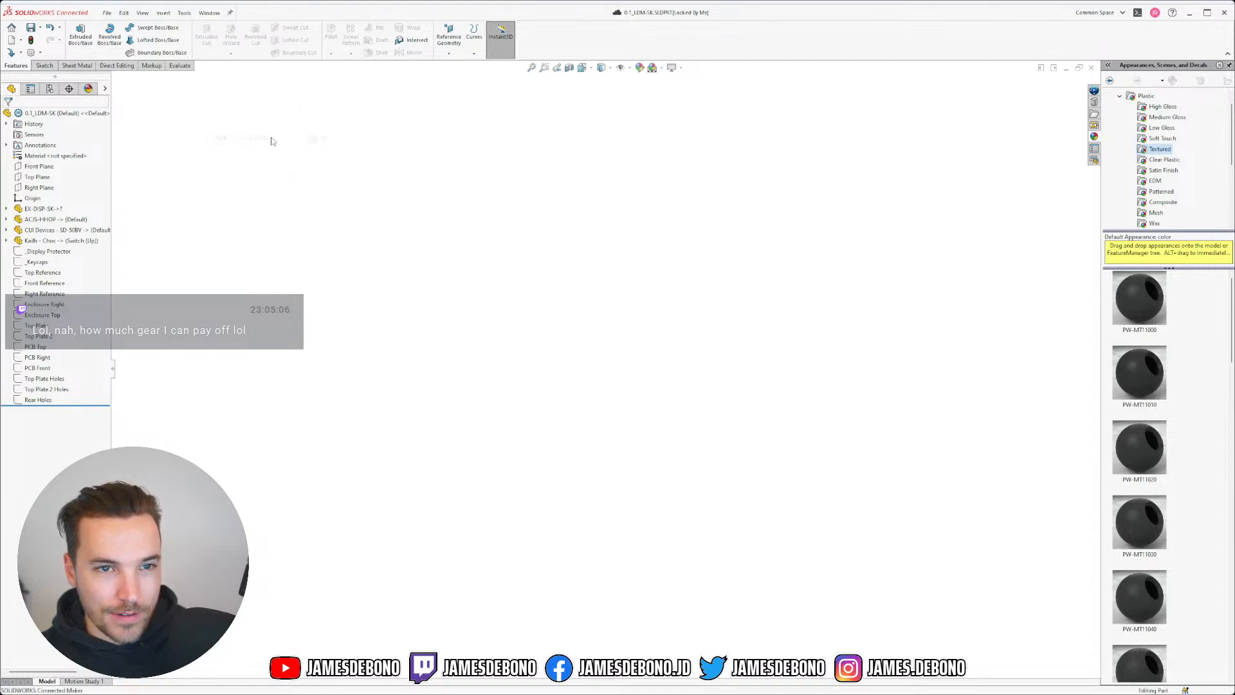
left_click(1092, 68)
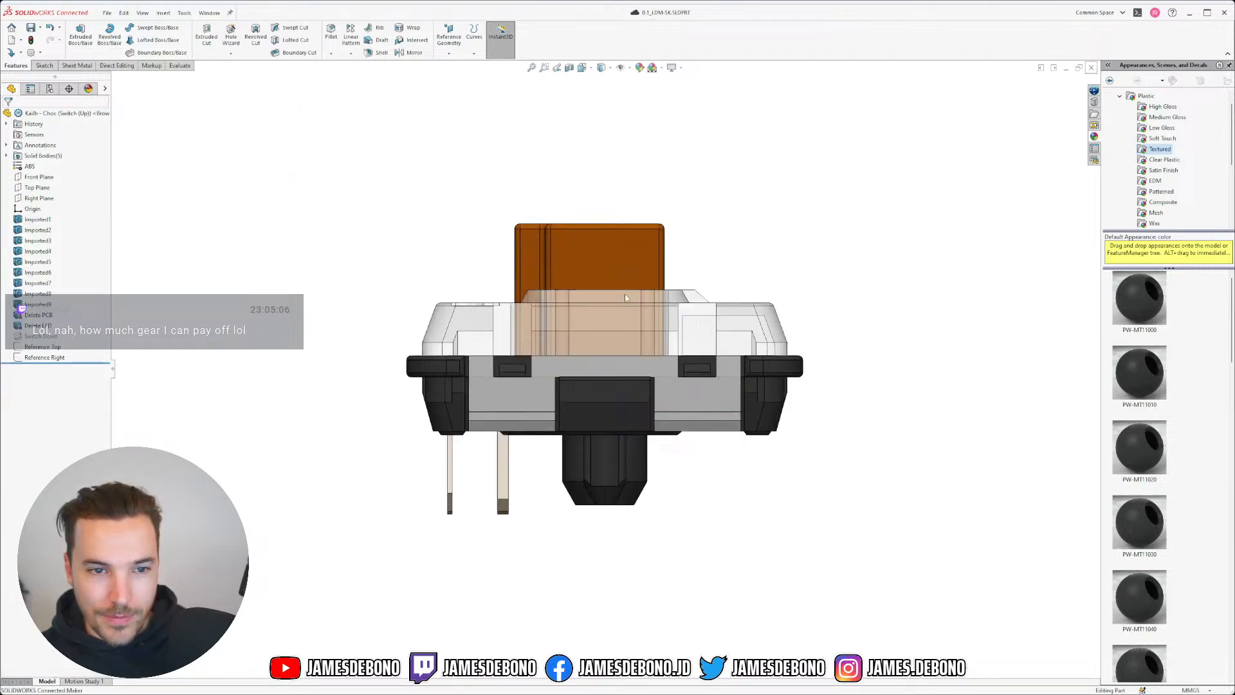
- Switch to the 0.1_LDM-A assembly and rebuild it with the changed models
left_click(212, 13)
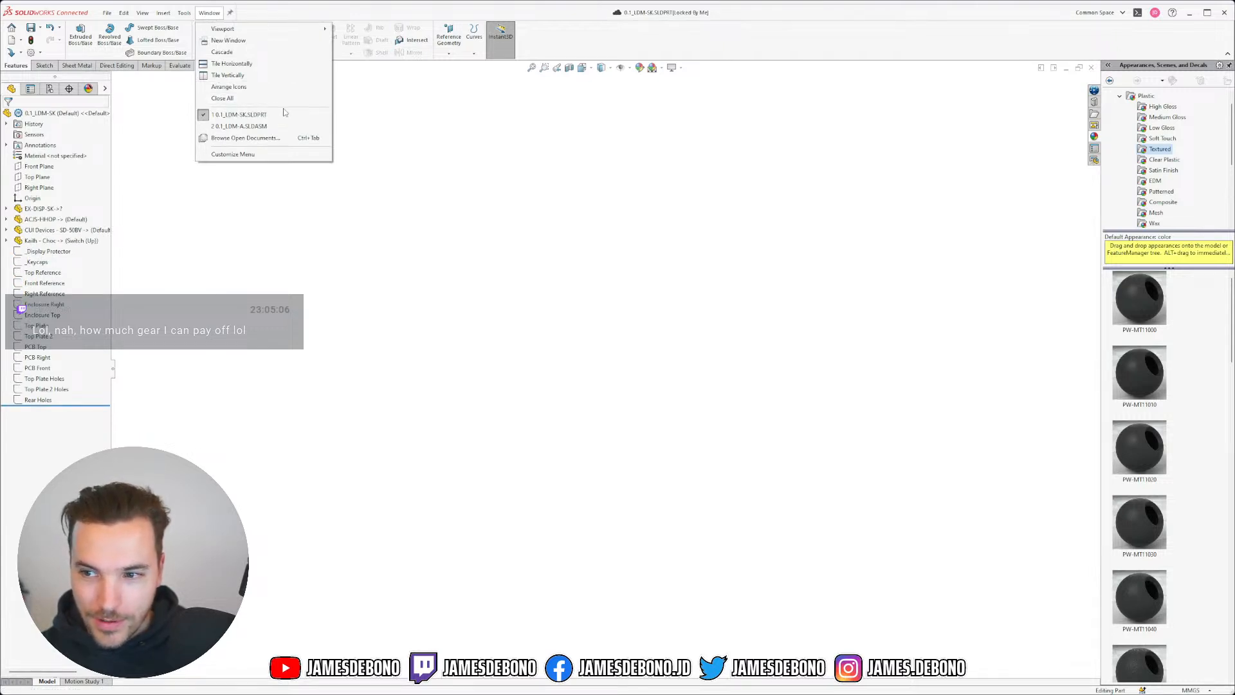
mouse_move(285, 112)
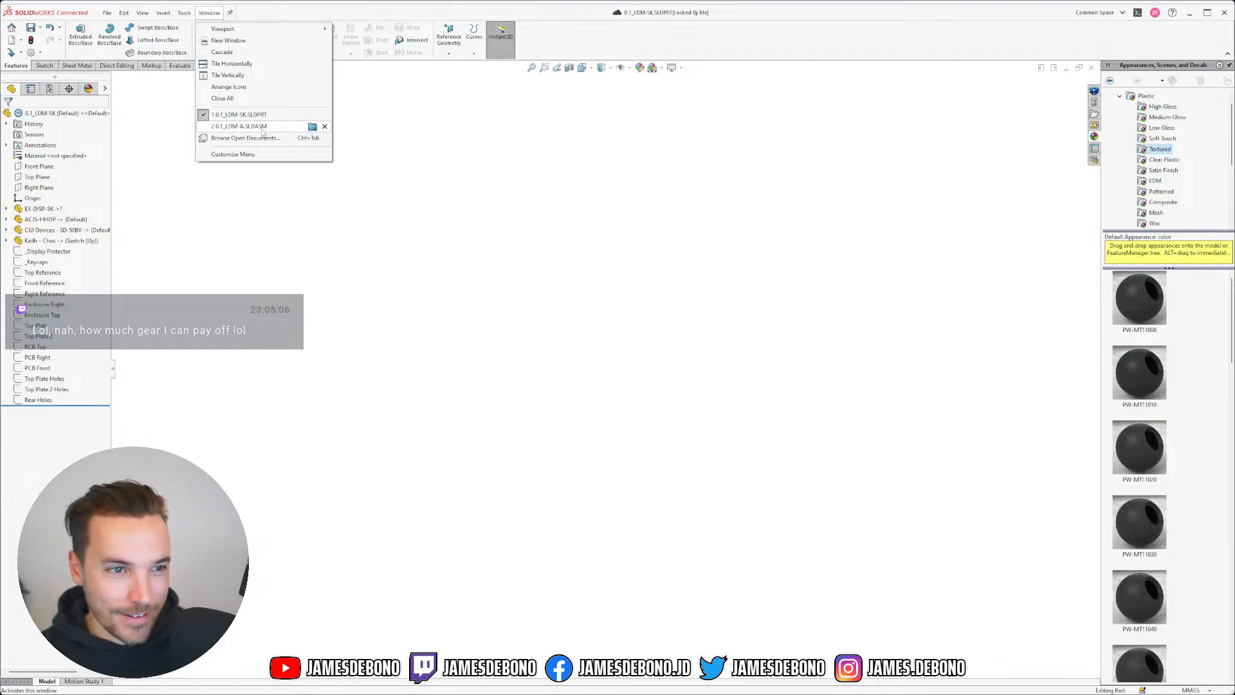
left_click(262, 128)
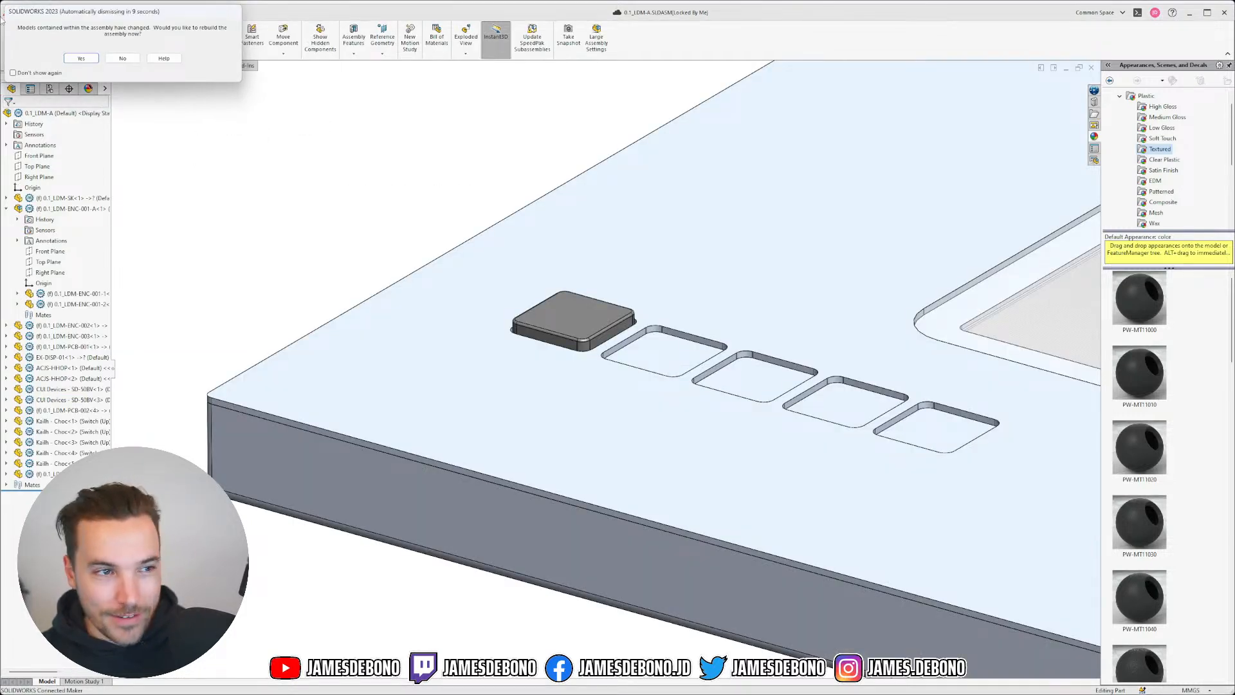
left_click(81, 59)
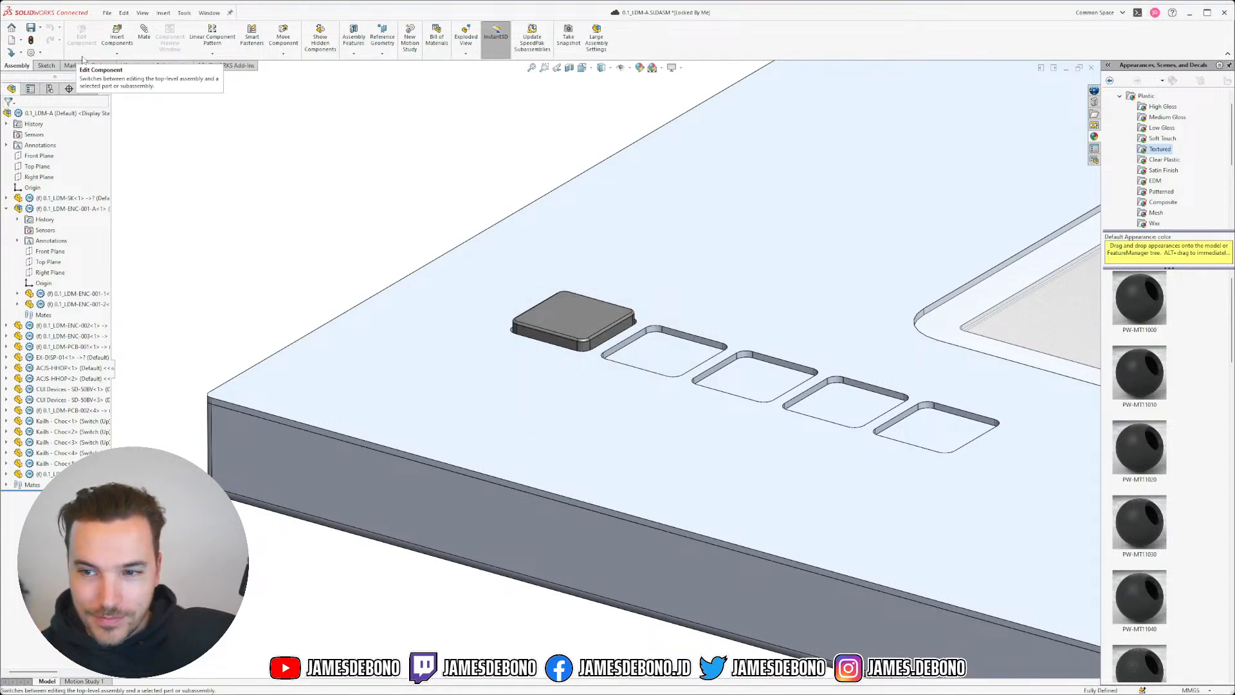
- Open the second top plate part 0.1_LDM-ENC-001-2 from the assembly and show its Top Plate Holes reference sketch
left_click(662, 348)
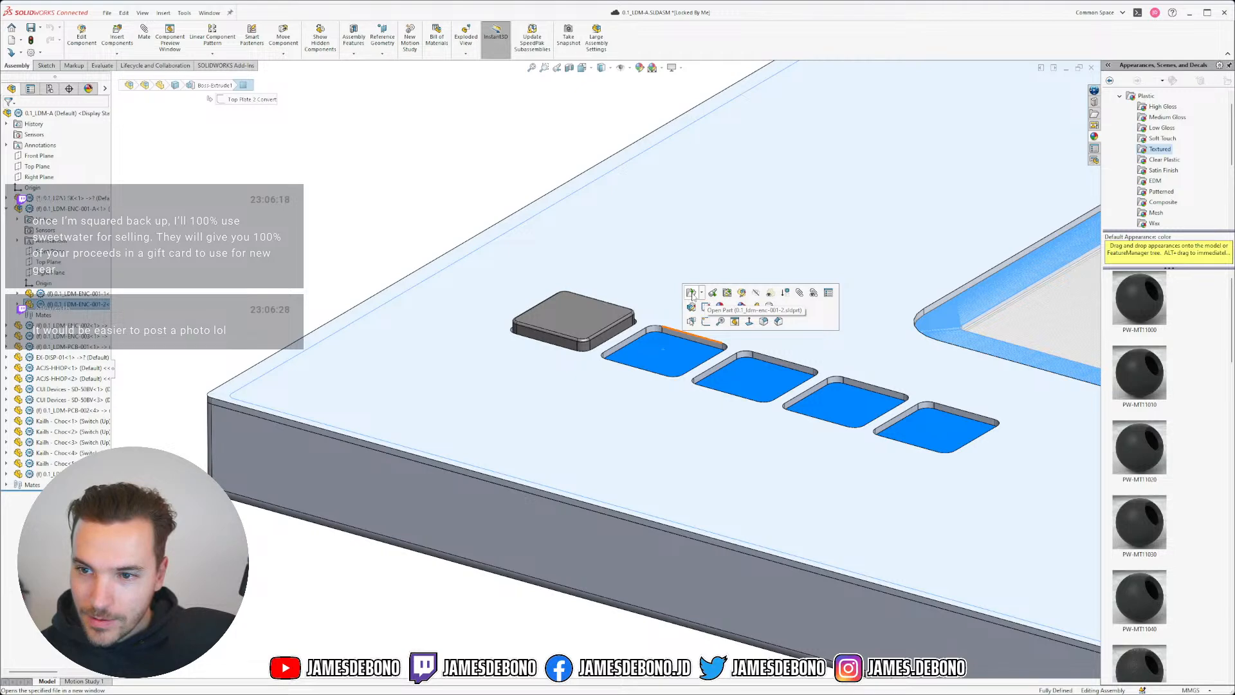
left_click(690, 294)
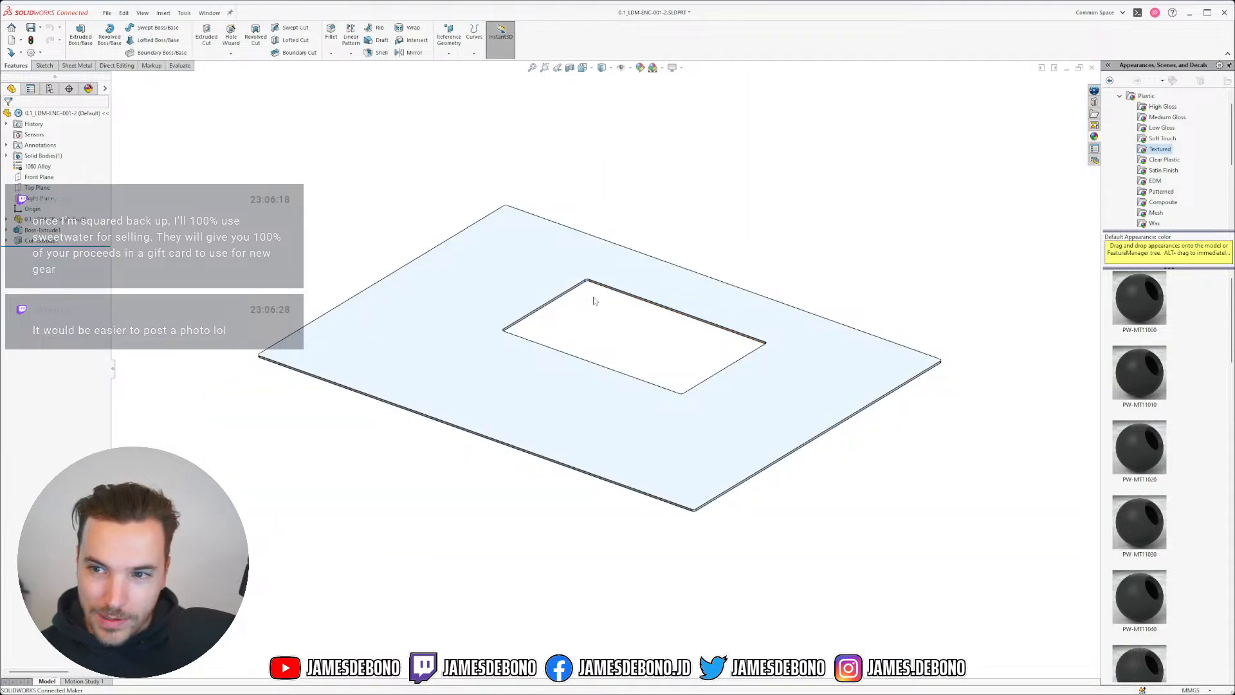
left_click(7, 219)
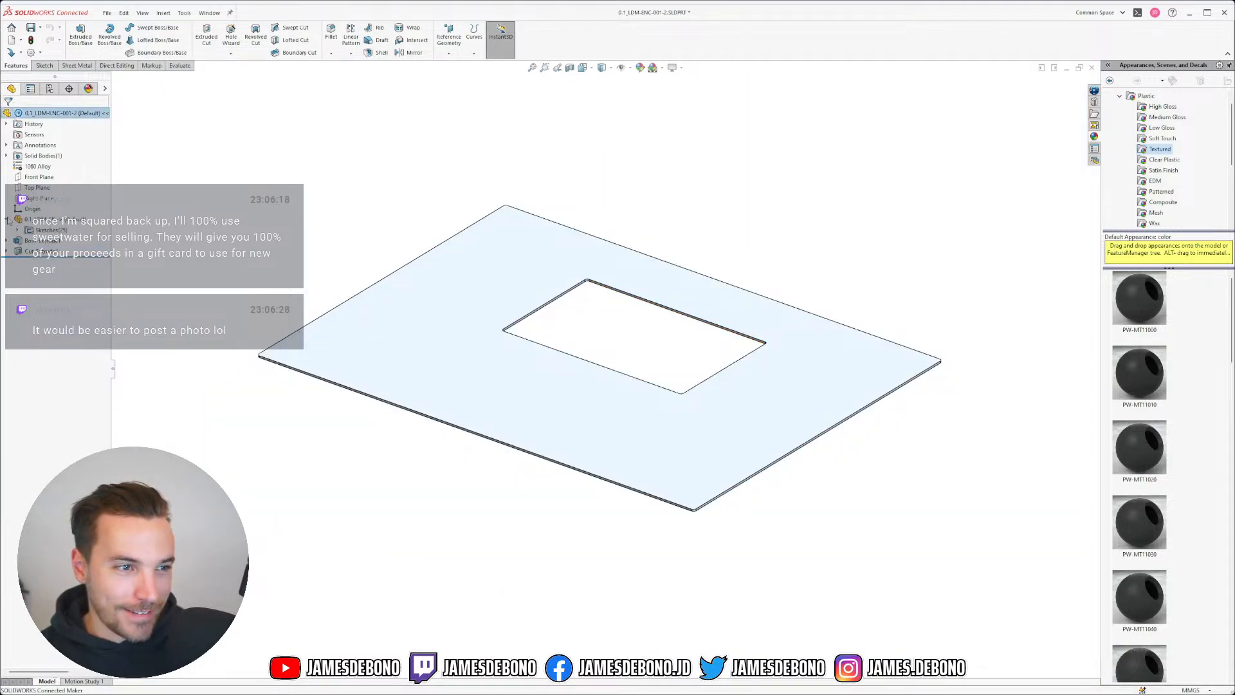
left_click(17, 229)
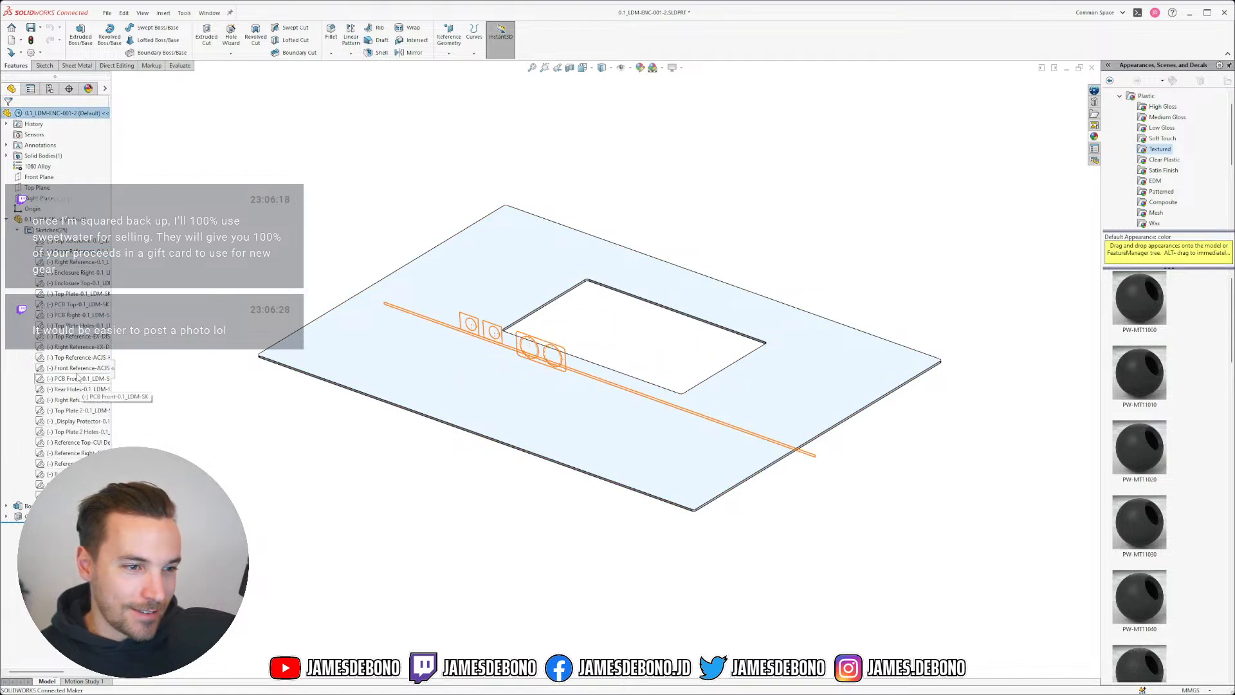
left_click(89, 326)
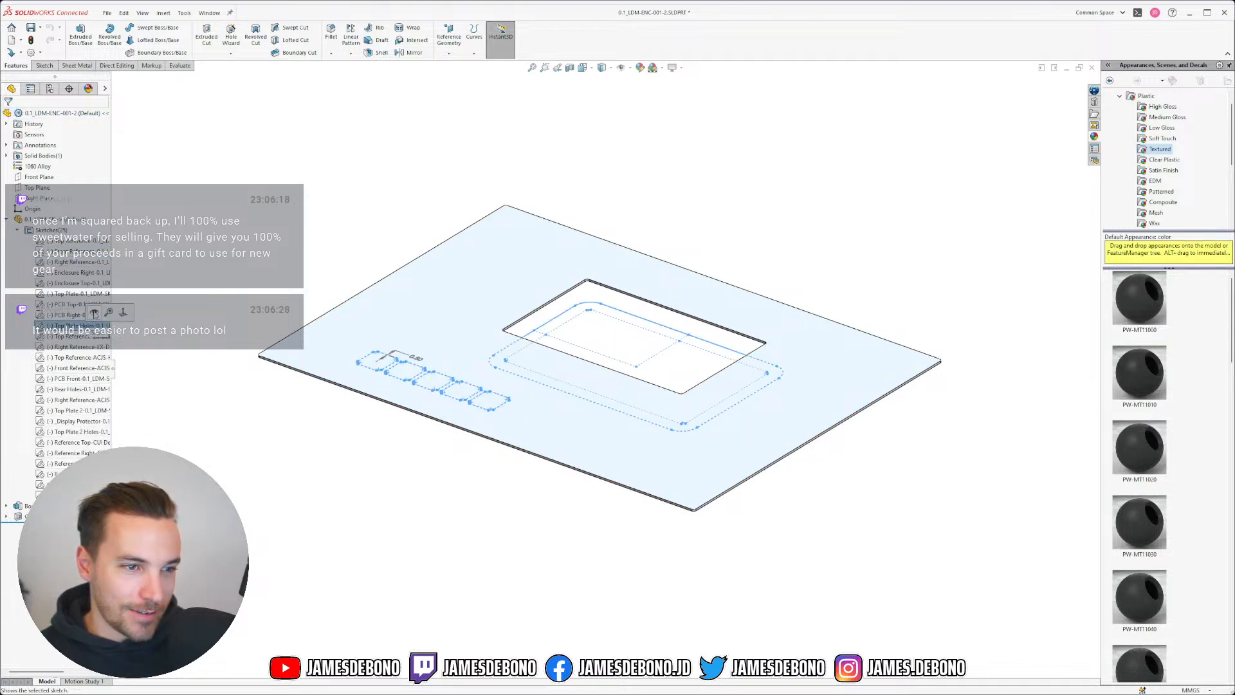
left_click(93, 316)
left_click(17, 230)
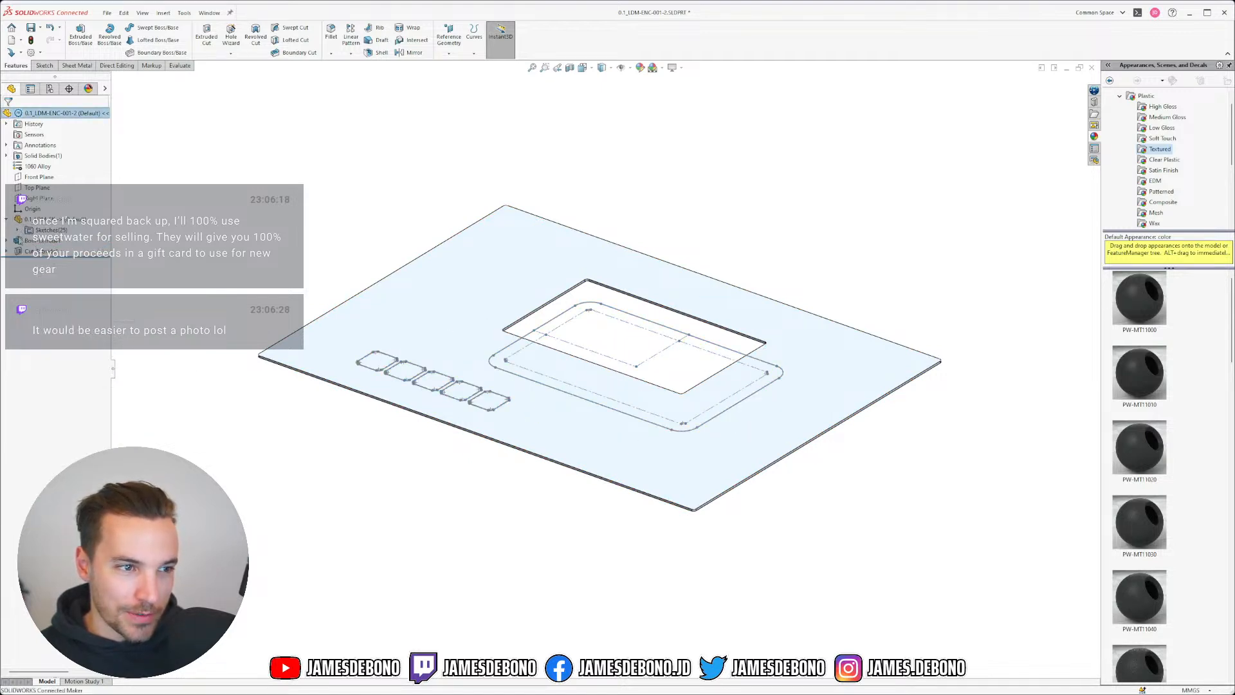
- Edit the sketch of Cut-Extrude1, convert the five outer key outlines from Top Plate Holes into it, and exit the sketch
left_click(6, 252)
left_click(45, 262)
left_click(91, 217)
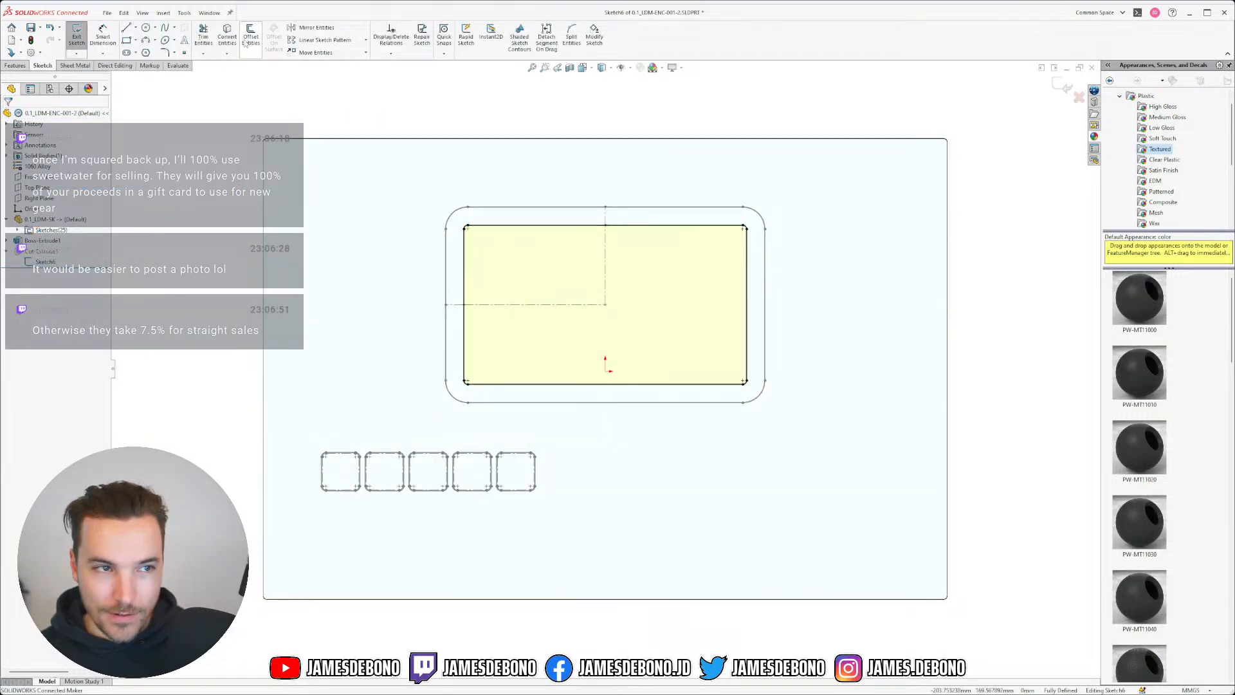
left_click(227, 37)
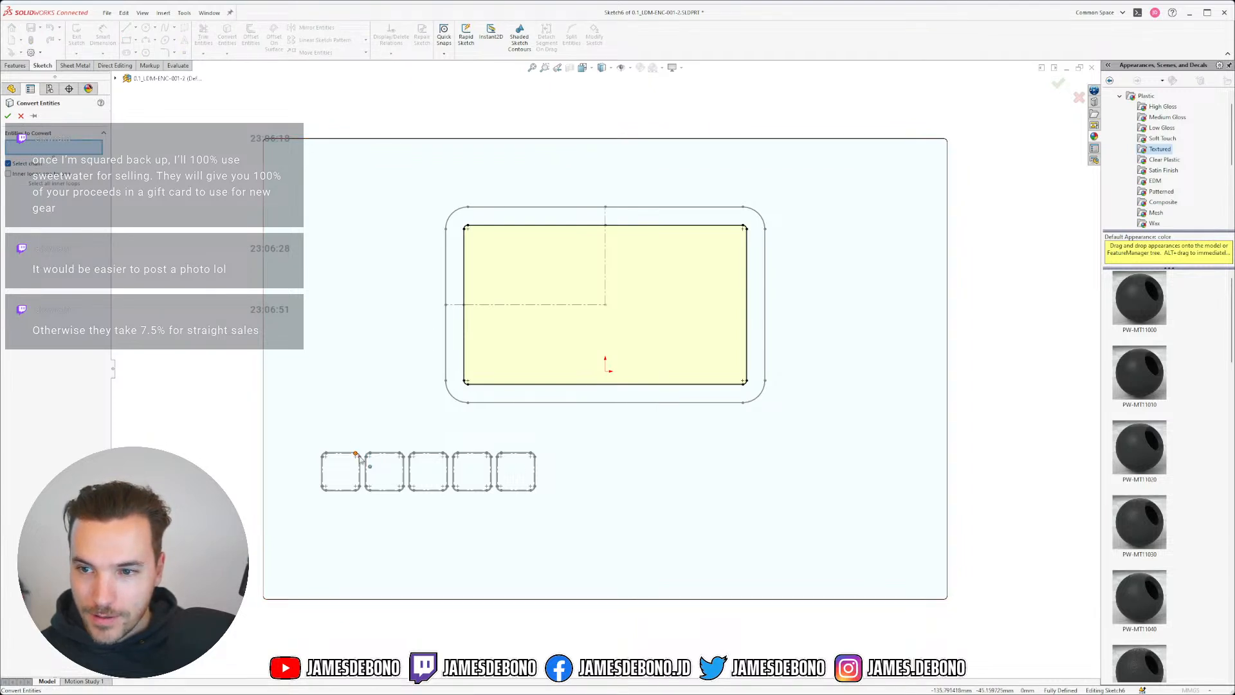
scroll(353, 450, "down", 4)
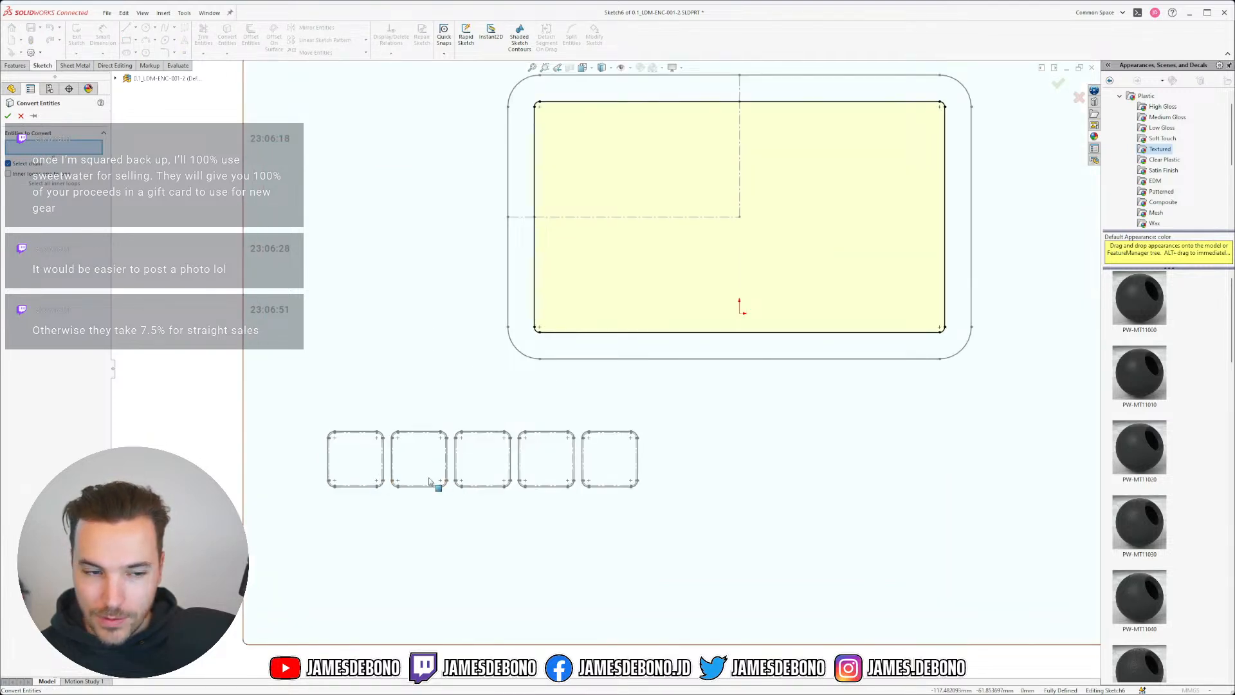
scroll(432, 483, "down", 2)
left_click(356, 400)
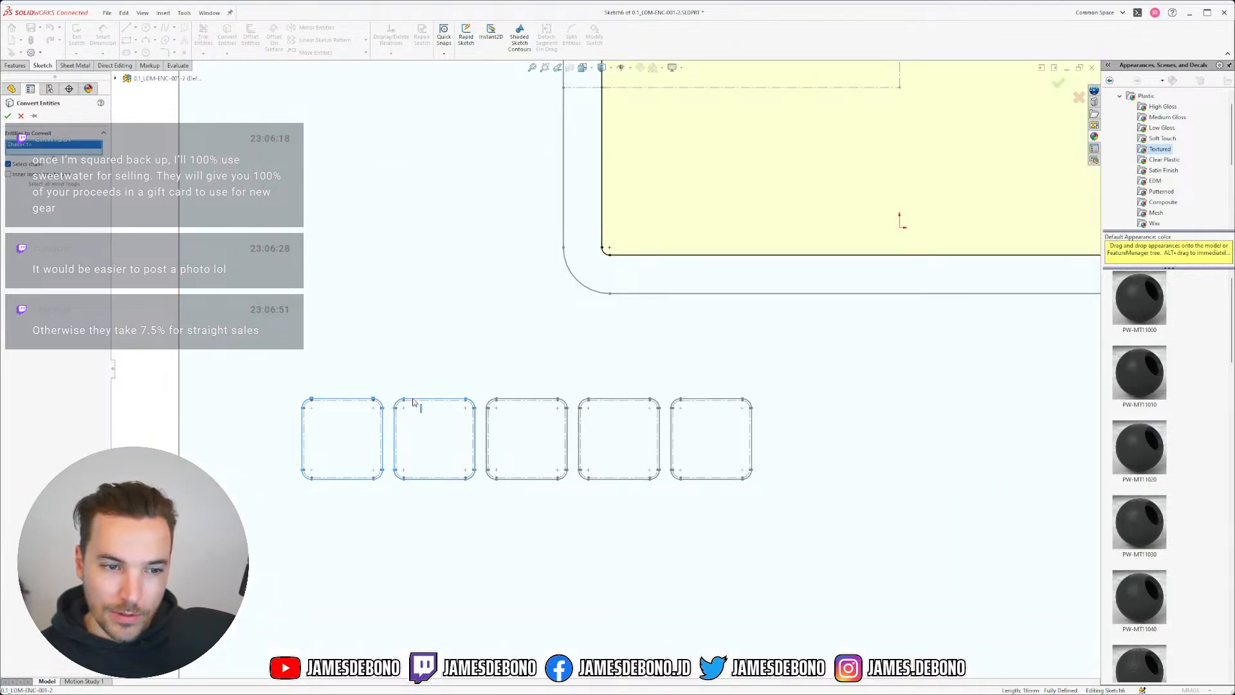
left_click(413, 400)
left_click(524, 401)
left_click(617, 400)
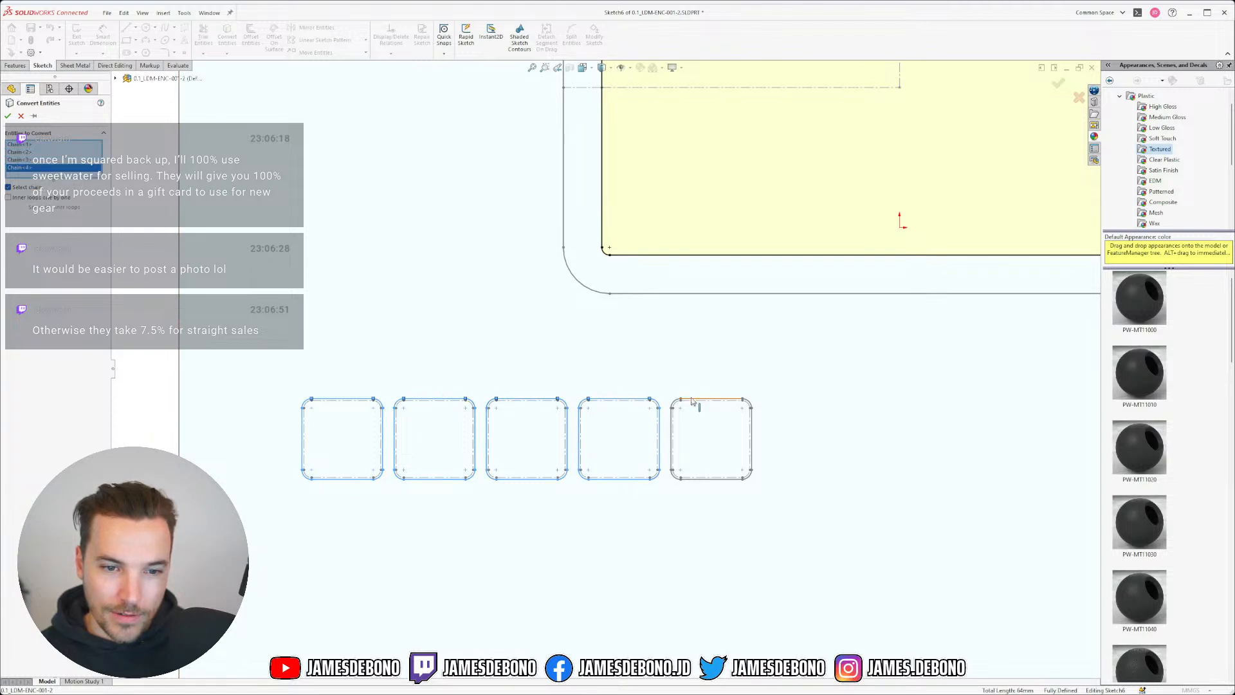
left_click(696, 400)
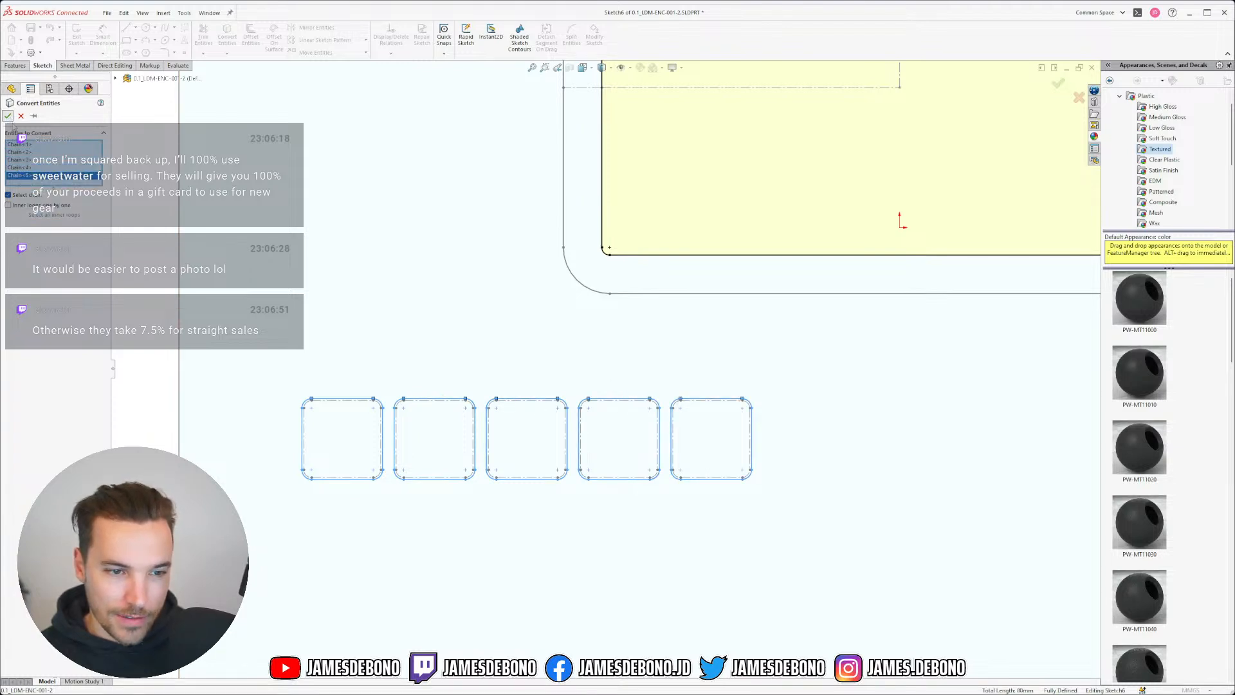
left_click(8, 115)
left_click(1058, 83)
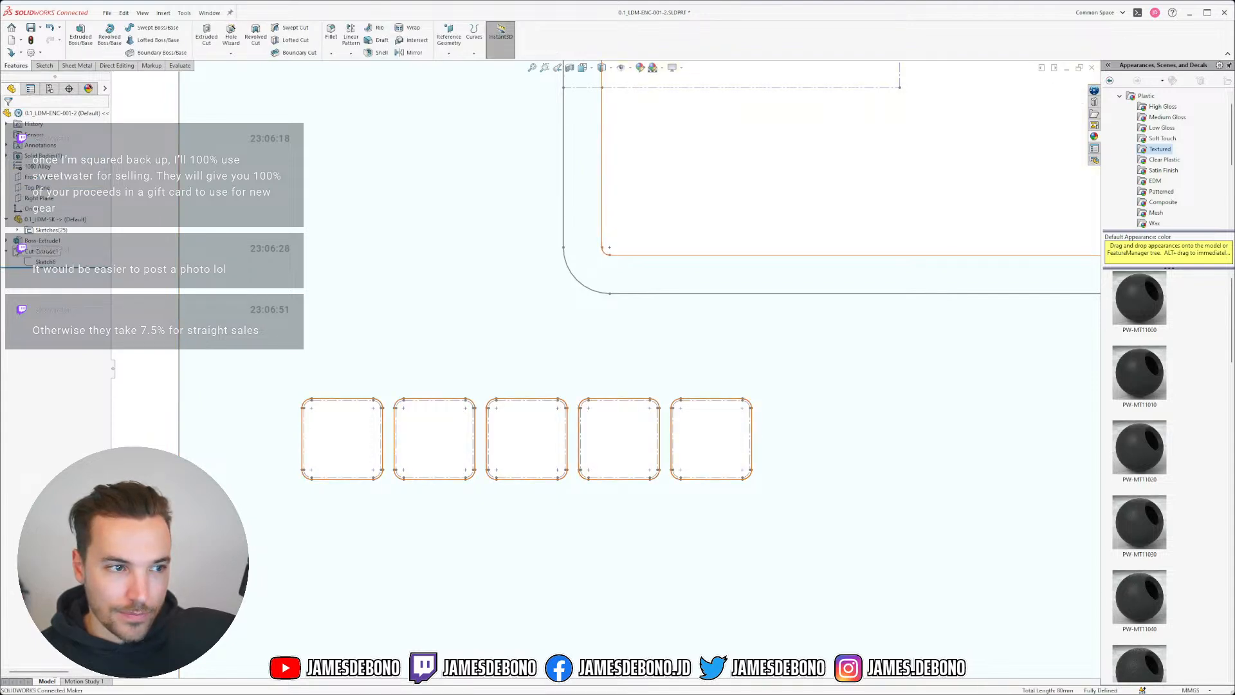
- Hide the Top Plate Holes reference sketch in the second top plate part
left_click(7, 251)
scroll(724, 441, "up", 6)
middle_click_drag(724, 440, 691, 310)
left_click(690, 303)
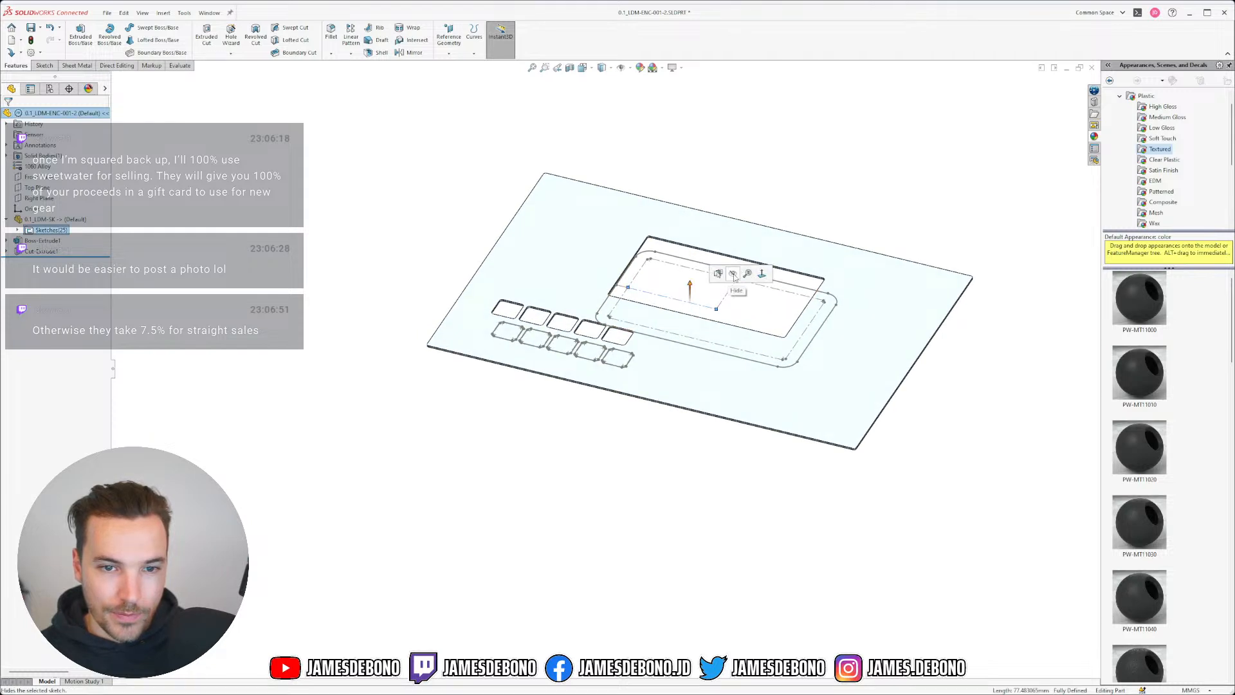
left_click(727, 275)
left_click(645, 472)
- Return to the 0.1_LDM-A assembly and rebuild it with the updated second top plate part
scroll(674, 318, "down", 3)
scroll(674, 320, "up", 3)
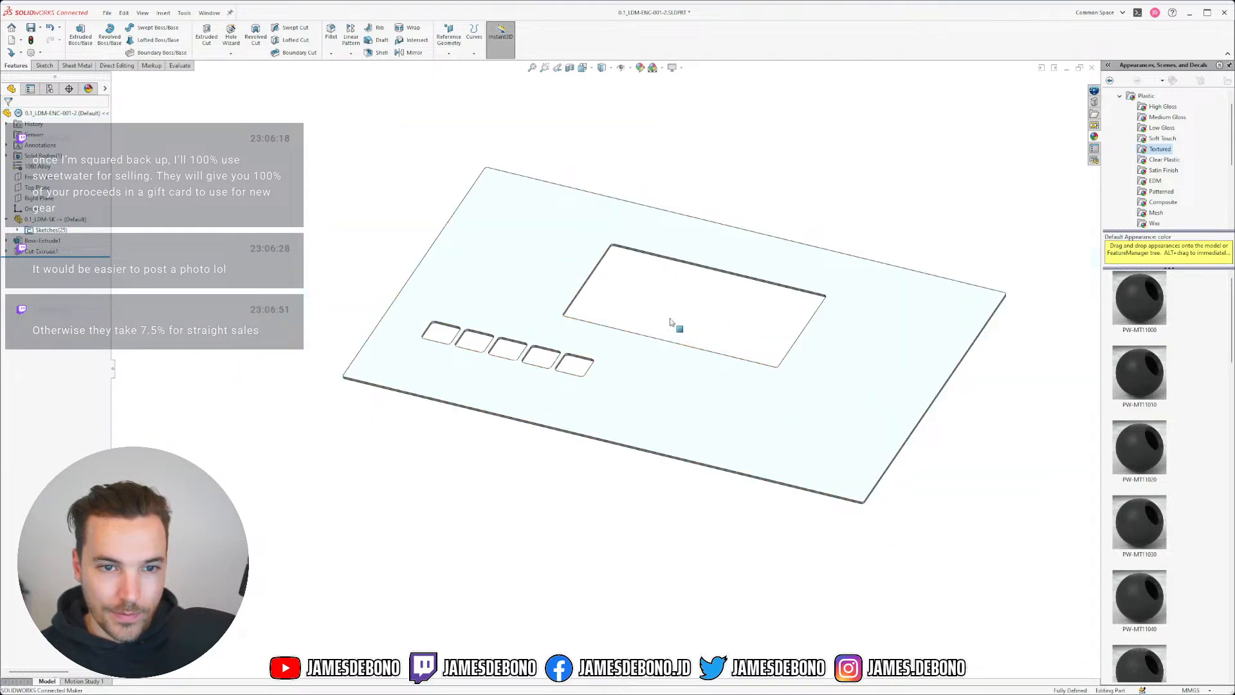
middle_click_drag(697, 334, 643, 342)
scroll(622, 408, "up", 2)
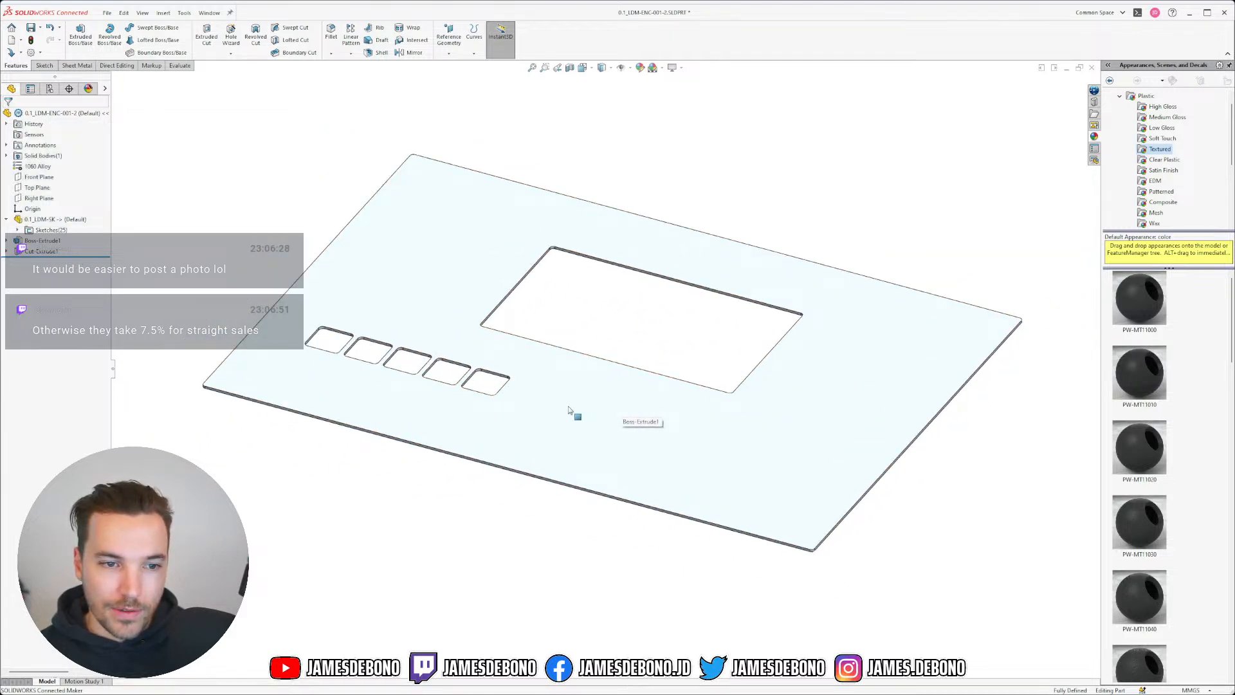
scroll(558, 394, "down", 2)
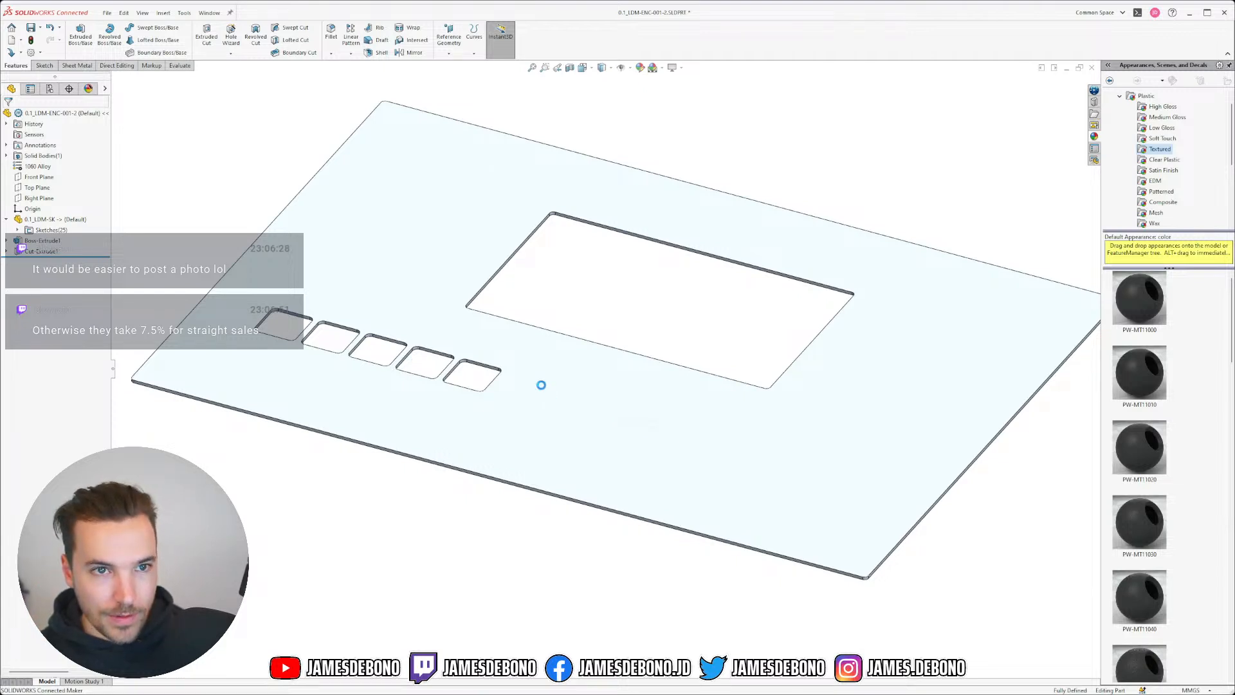
left_click(209, 13)
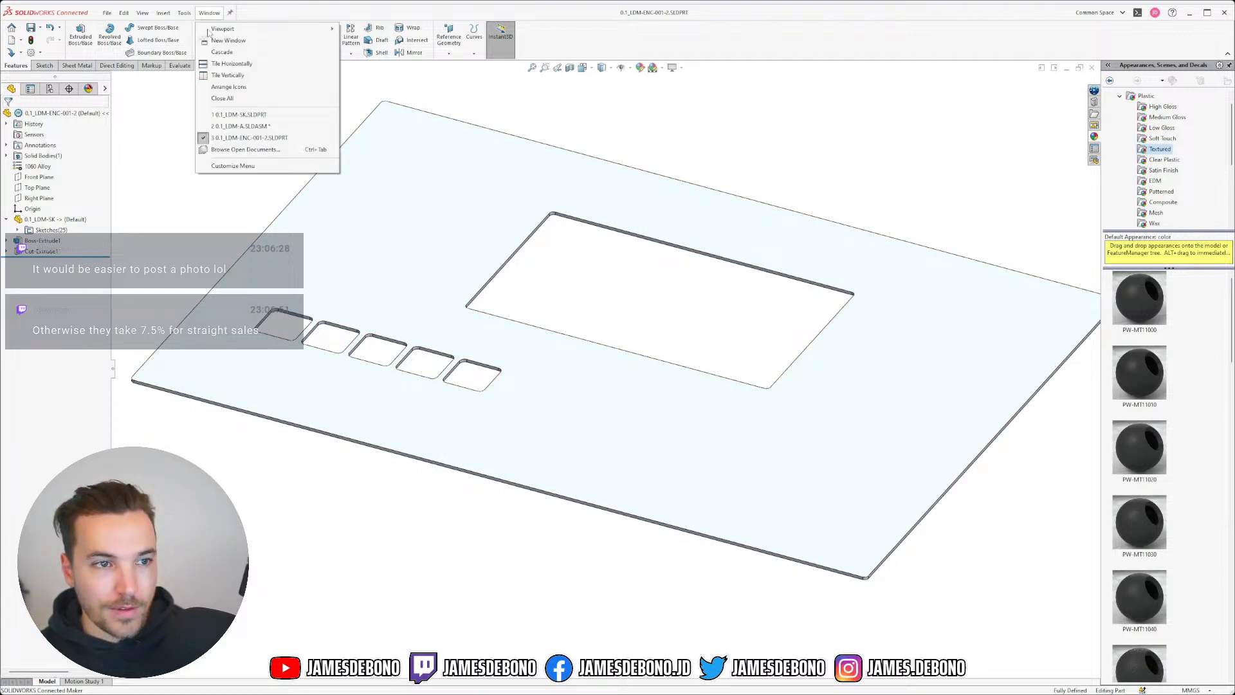
left_click(261, 128)
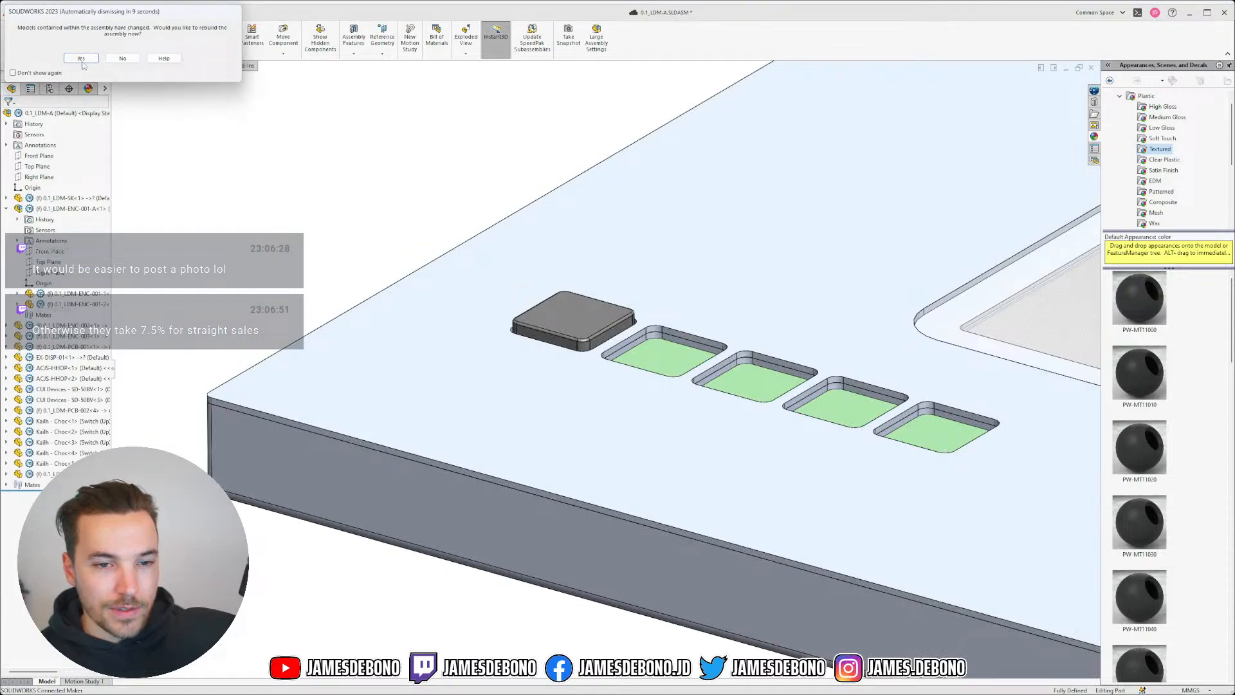
left_click(82, 58)
- Examine the five key openings and the keycap clearance in the rebuilt assembly
middle_click_drag(667, 353, 669, 416)
scroll(830, 455, "up", 6)
scroll(832, 459, "down", 1)
scroll(633, 418, "down", 1)
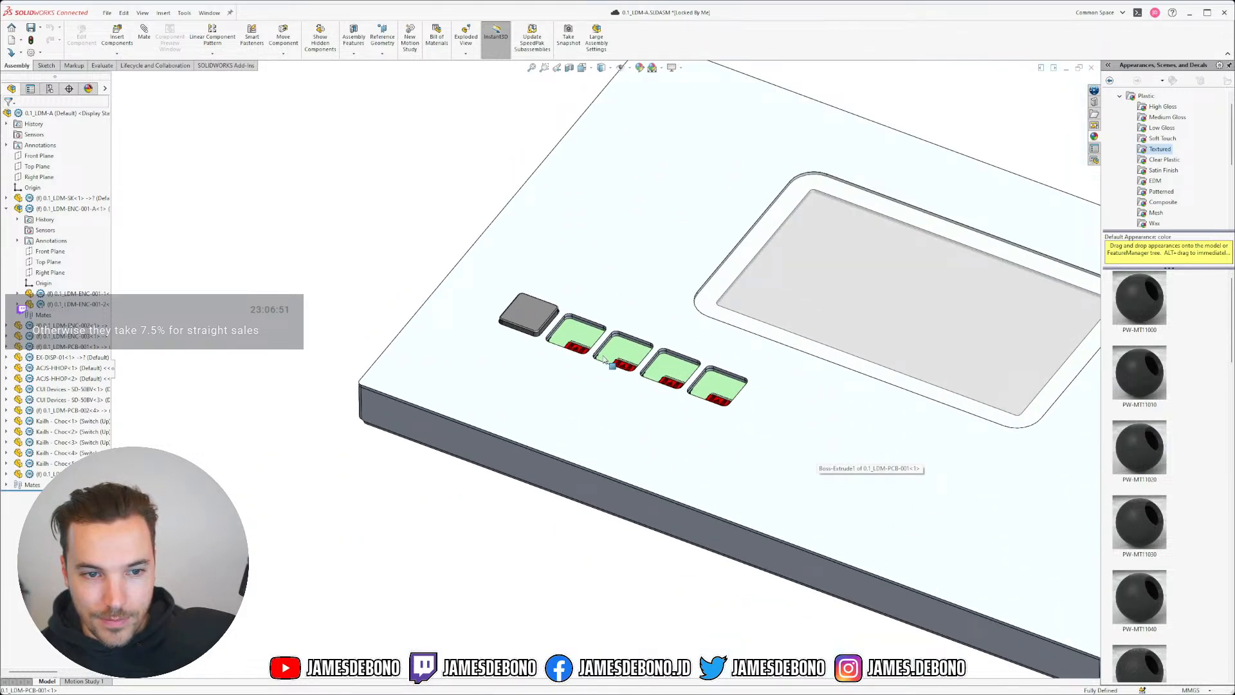
scroll(606, 371, "up", 4)
scroll(616, 377, "down", 2)
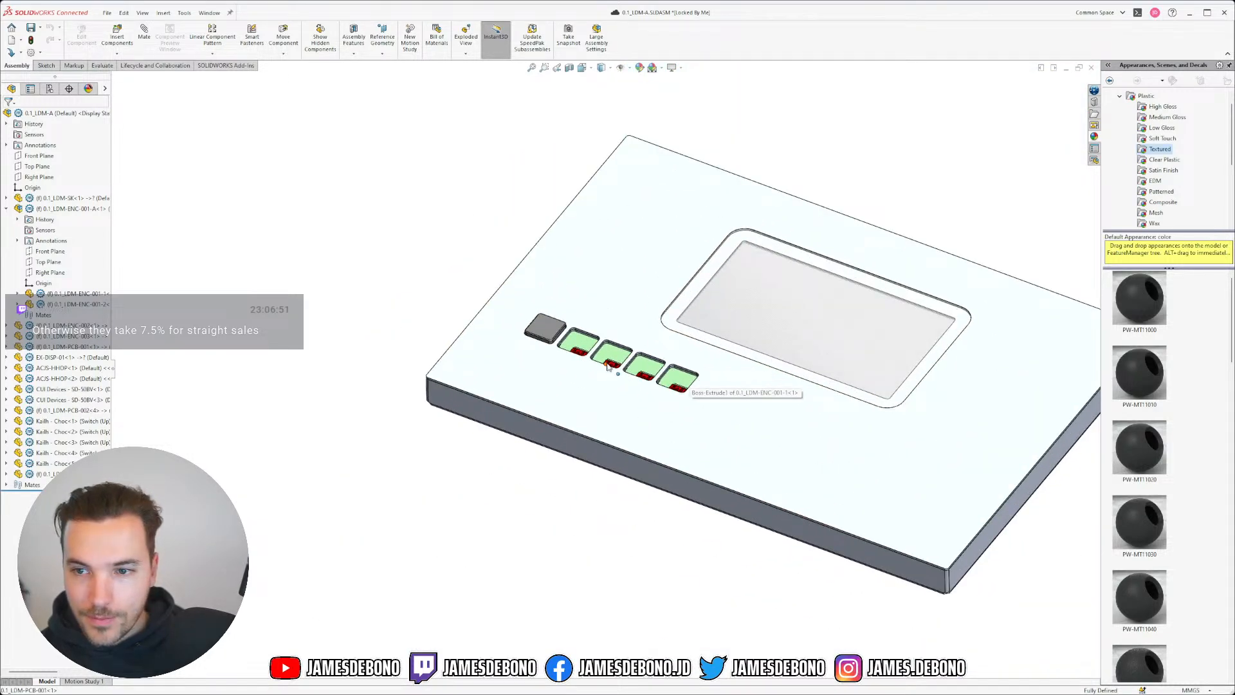
scroll(579, 344, "down", 3)
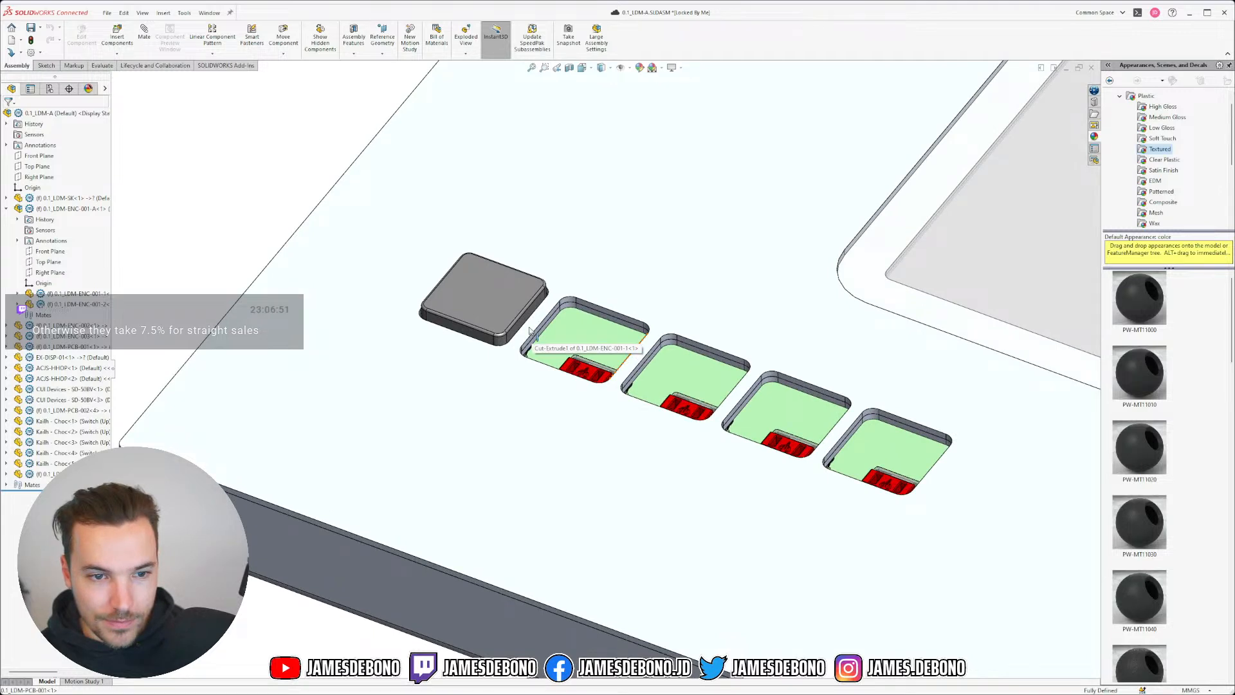
left_click(496, 310)
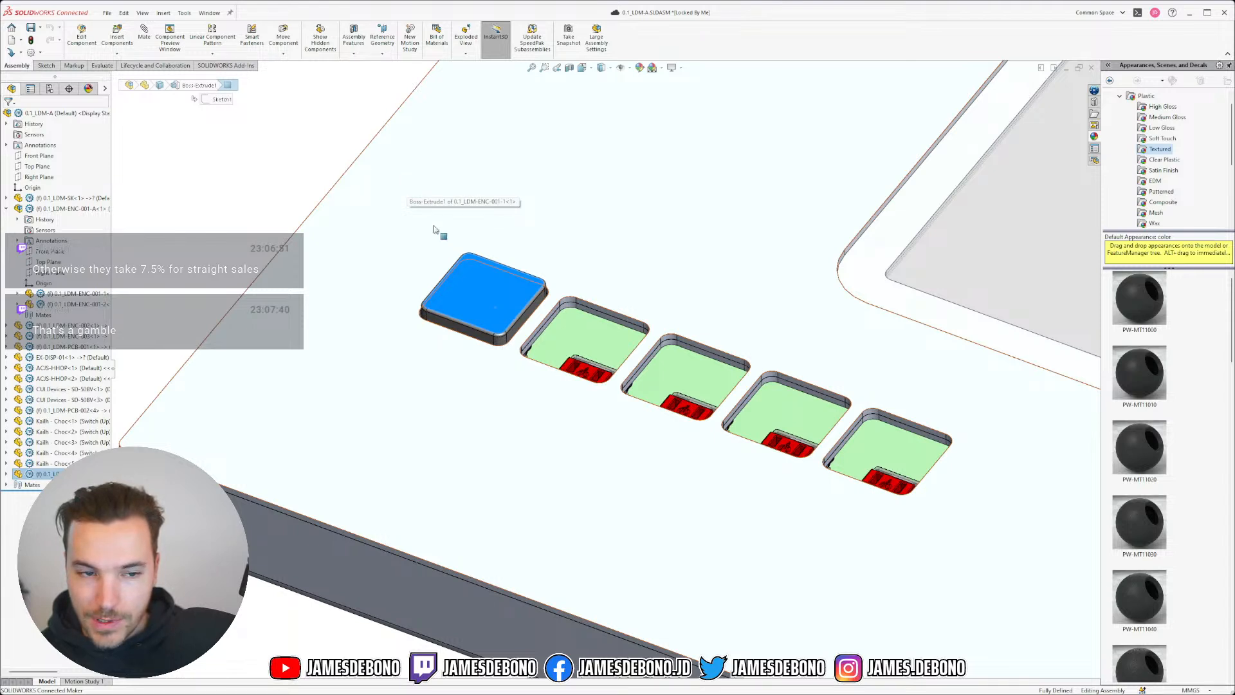
left_click(117, 36)
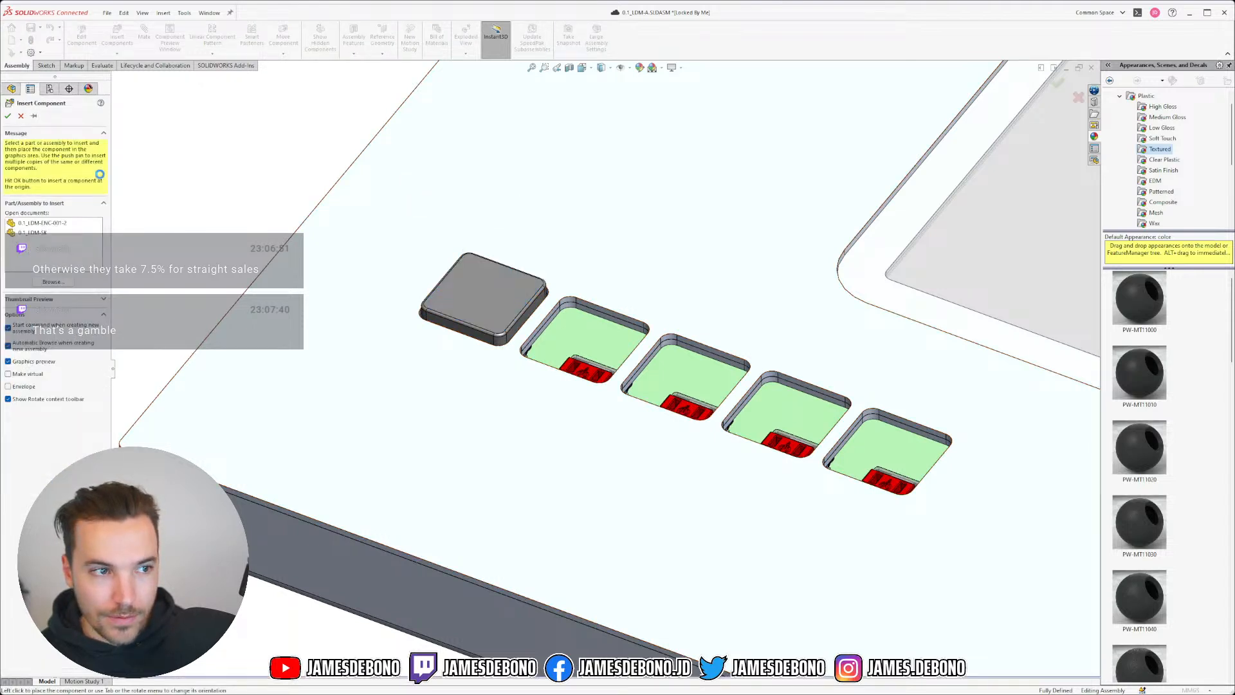
left_click(55, 224)
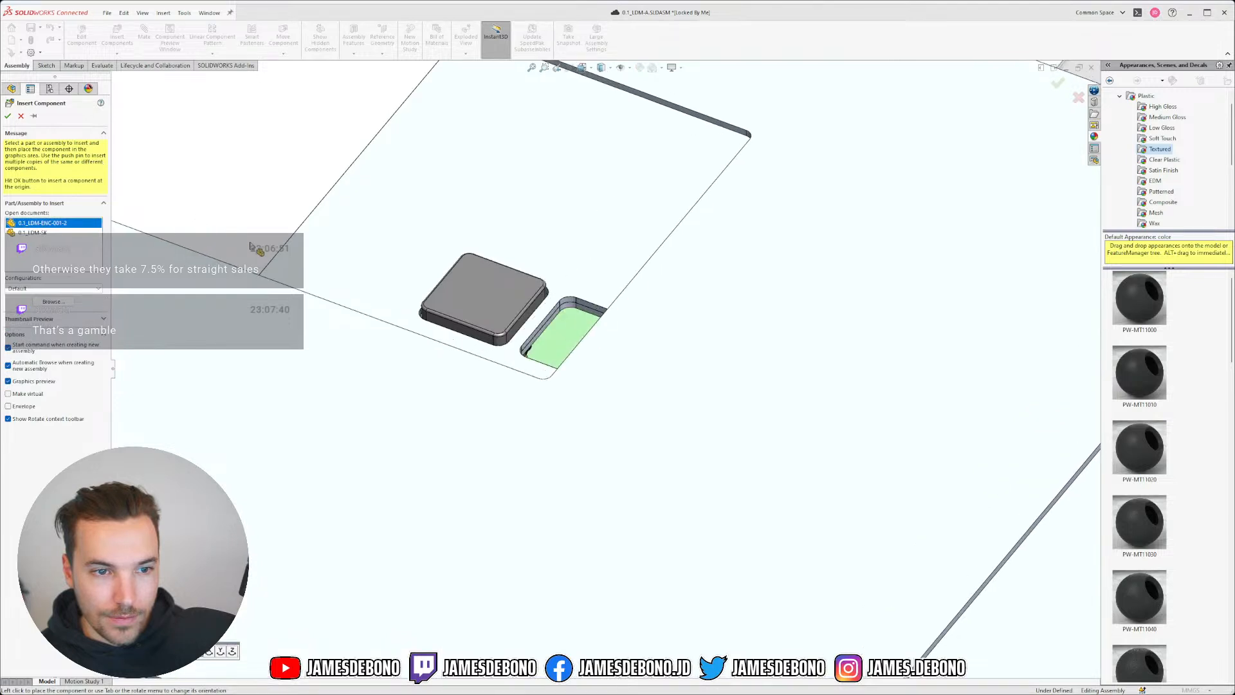
left_click(21, 116)
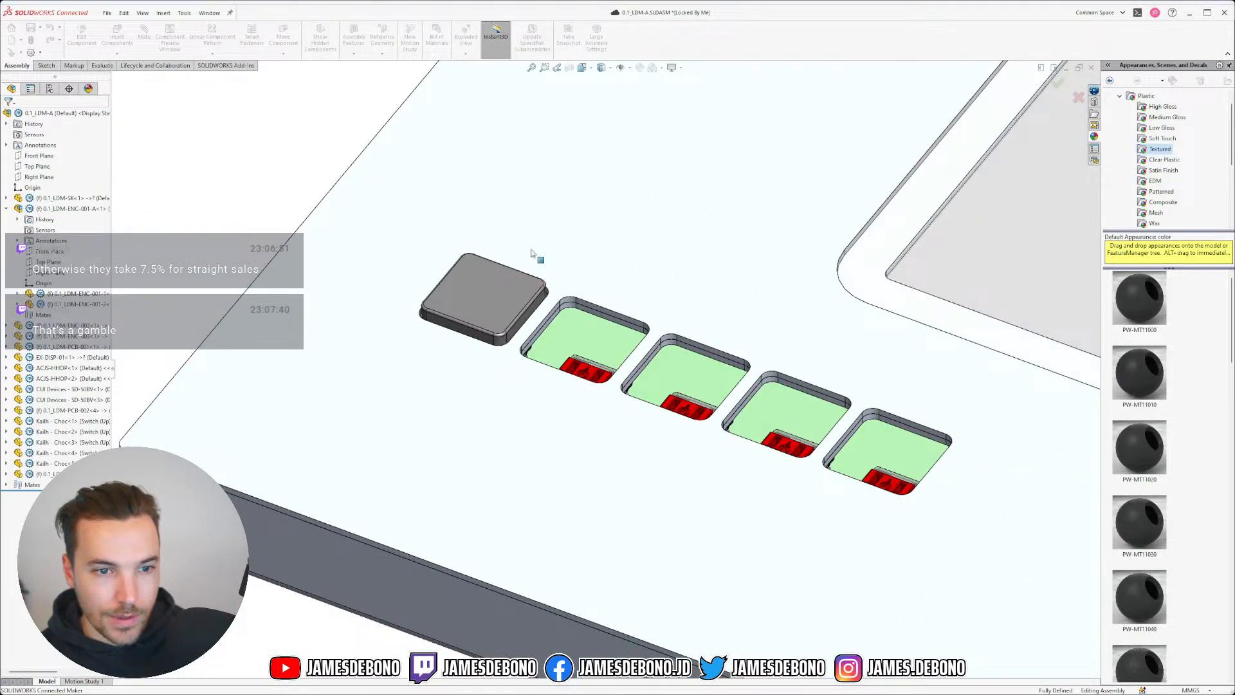
- Open the keycap part 0.1_LDM-ENC-004 from the assembly and return to the 0.1_LDM-A assembly window
left_click(486, 295)
left_click(514, 238)
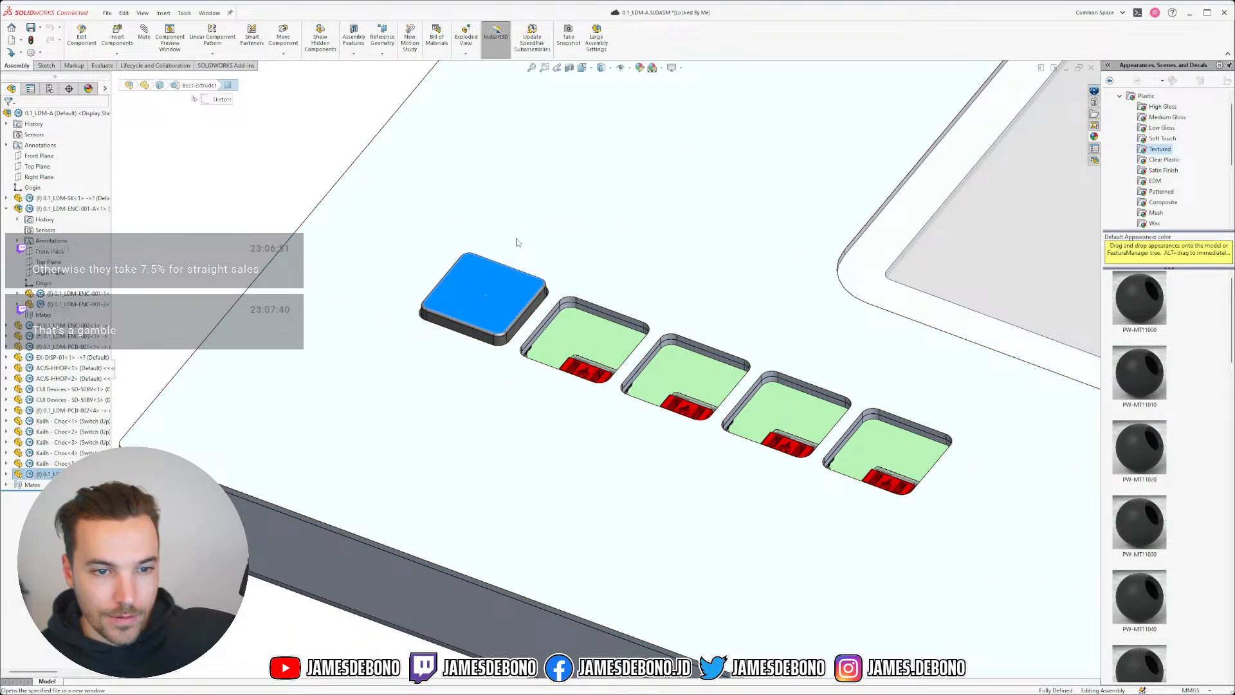
left_click(209, 12)
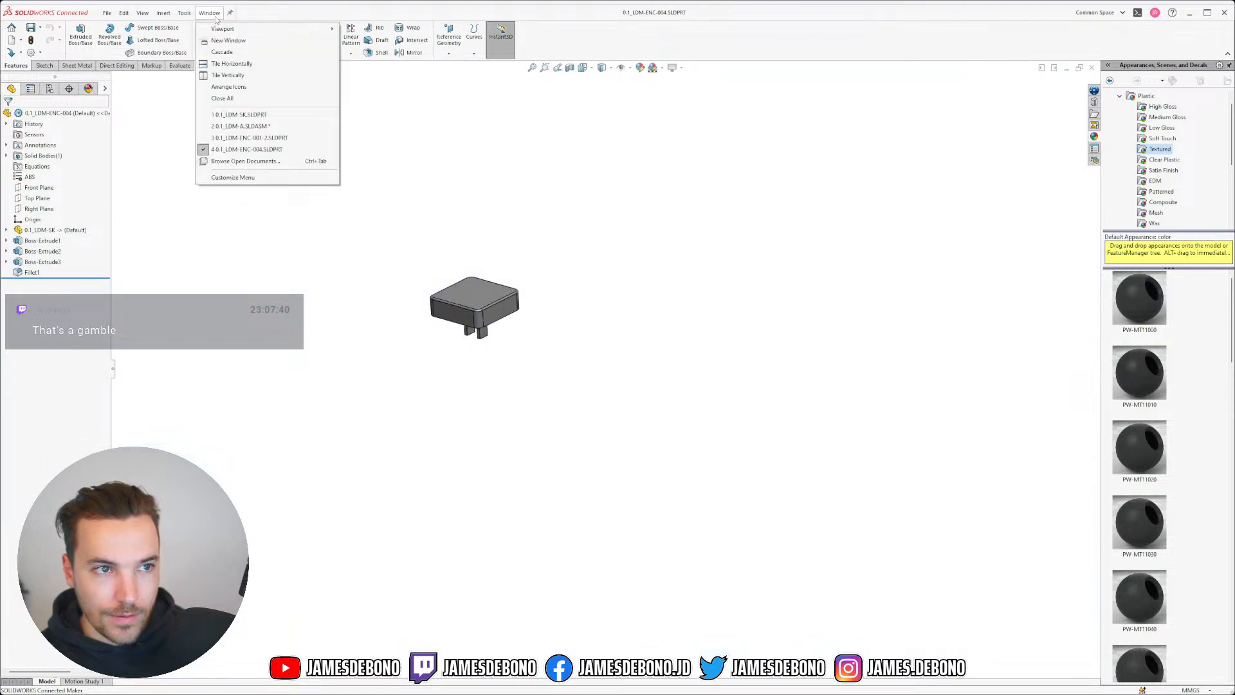
left_click(251, 127)
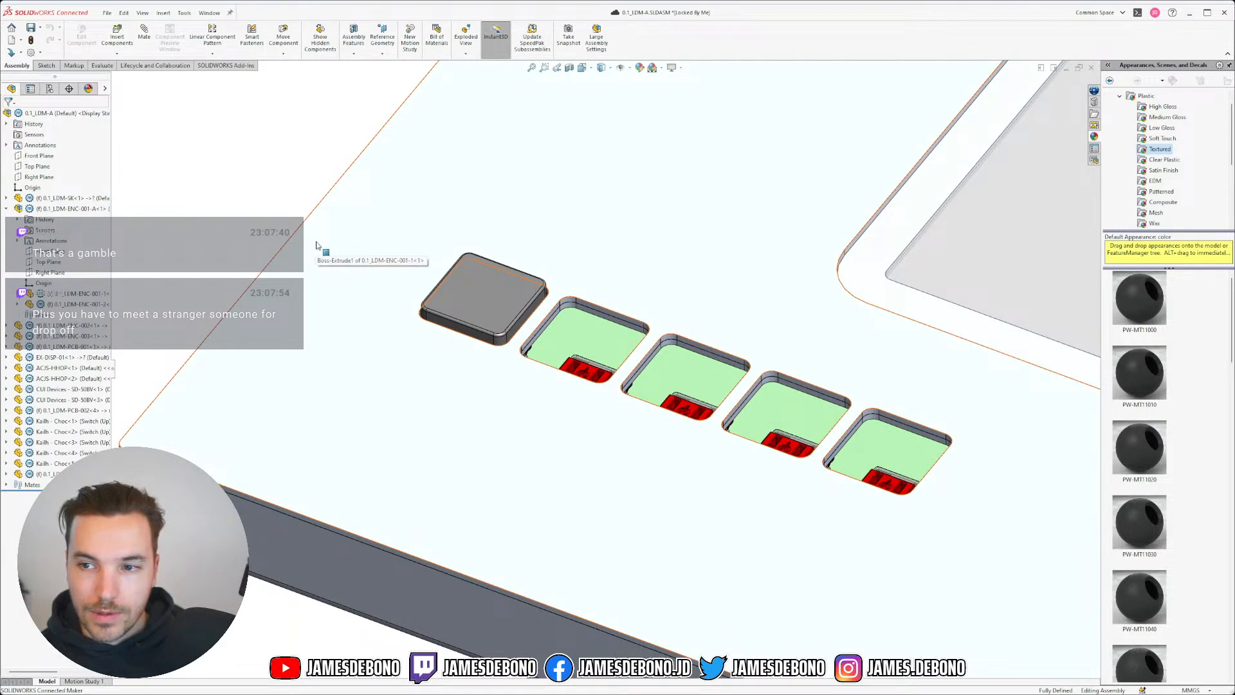
- Hide both top plate parts in the assembly to expose the five key switches
left_click(316, 355)
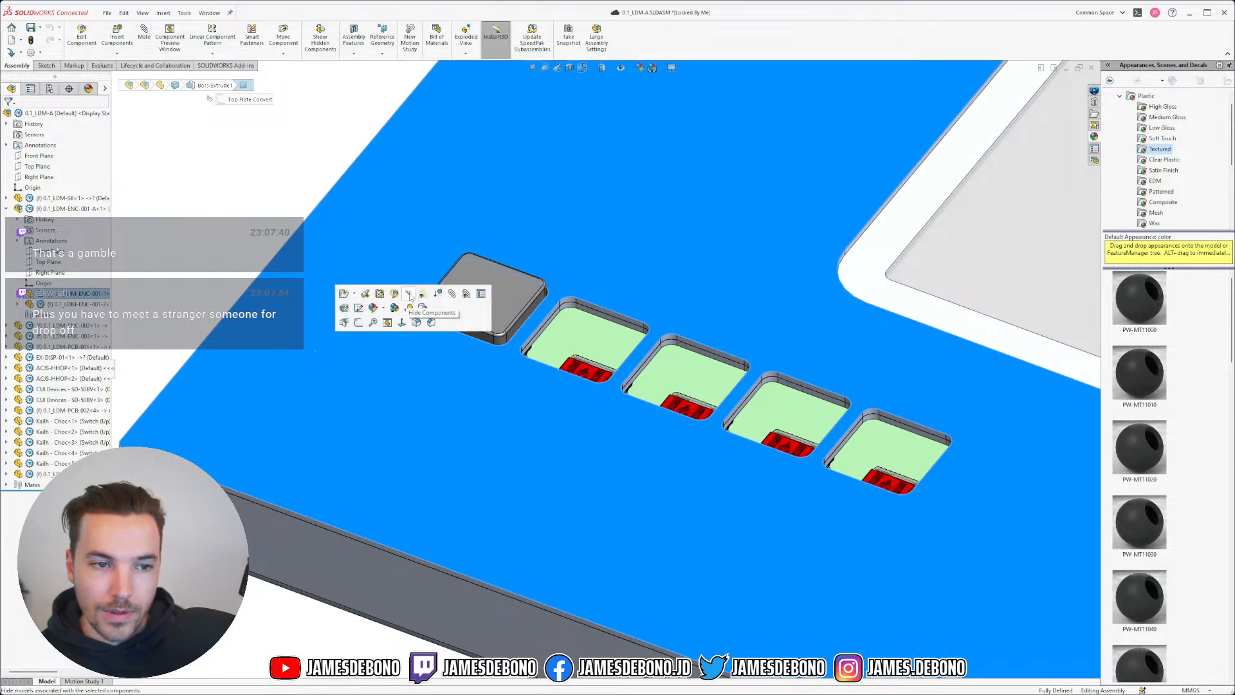
left_click(411, 296)
left_click(329, 376)
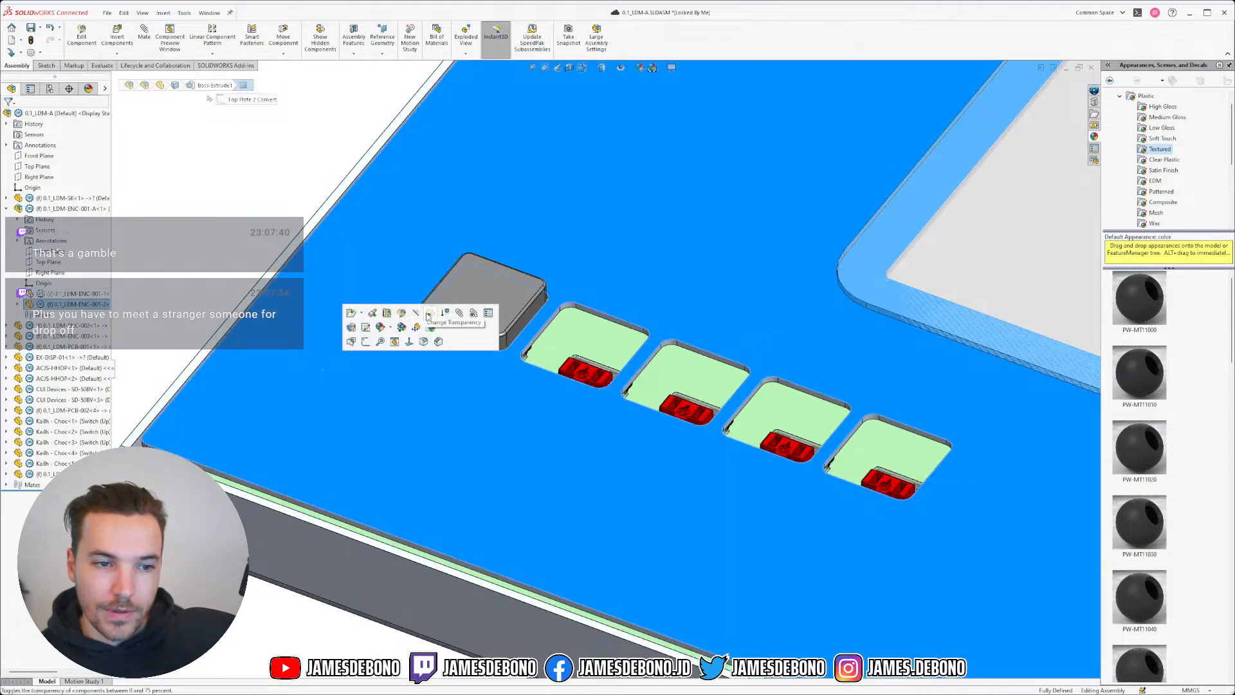
left_click(428, 315)
middle_click_drag(447, 419, 832, 456)
scroll(839, 450, "down", 3)
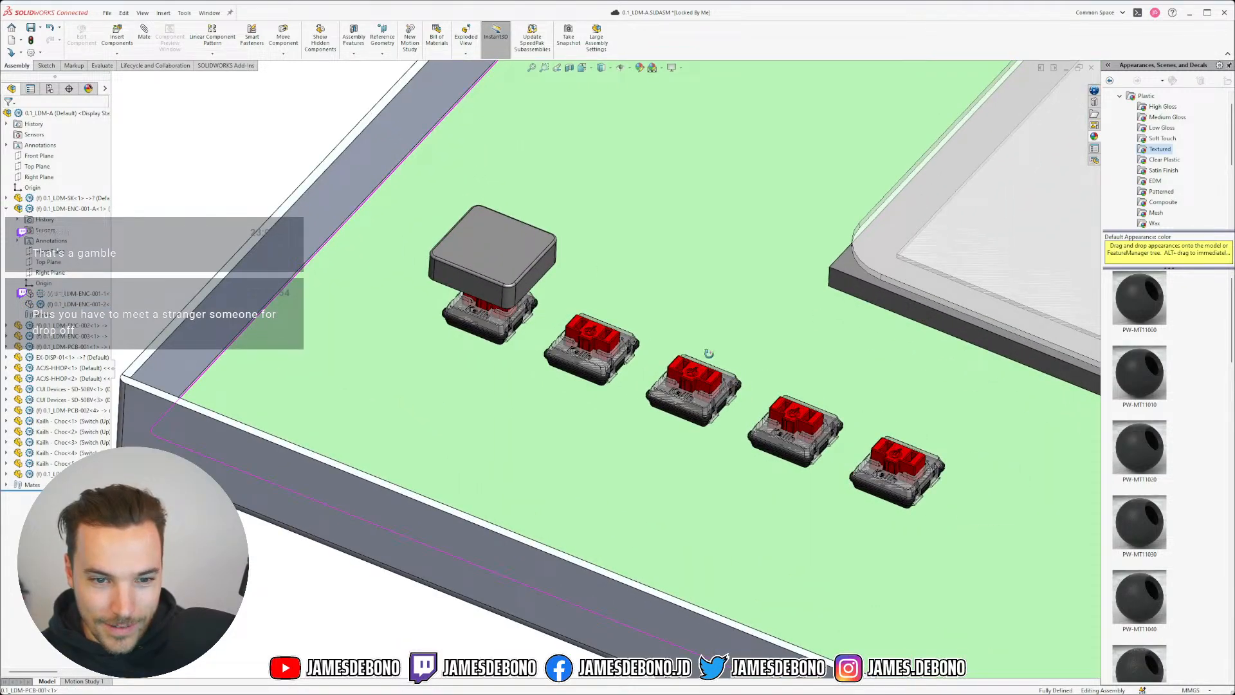
- Insert a second keycap component 0.1_LDM-ENC-004 and place it outside the enclosure beside the existing keycap
left_click(131, 41)
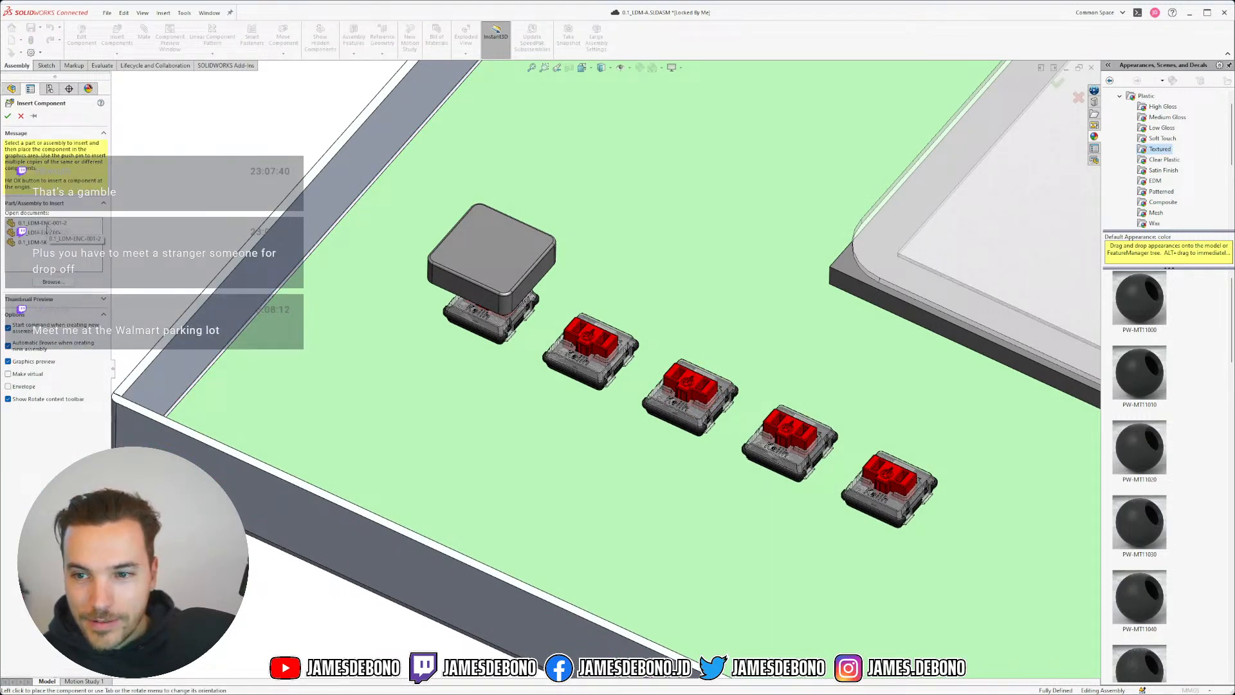
left_click(47, 231)
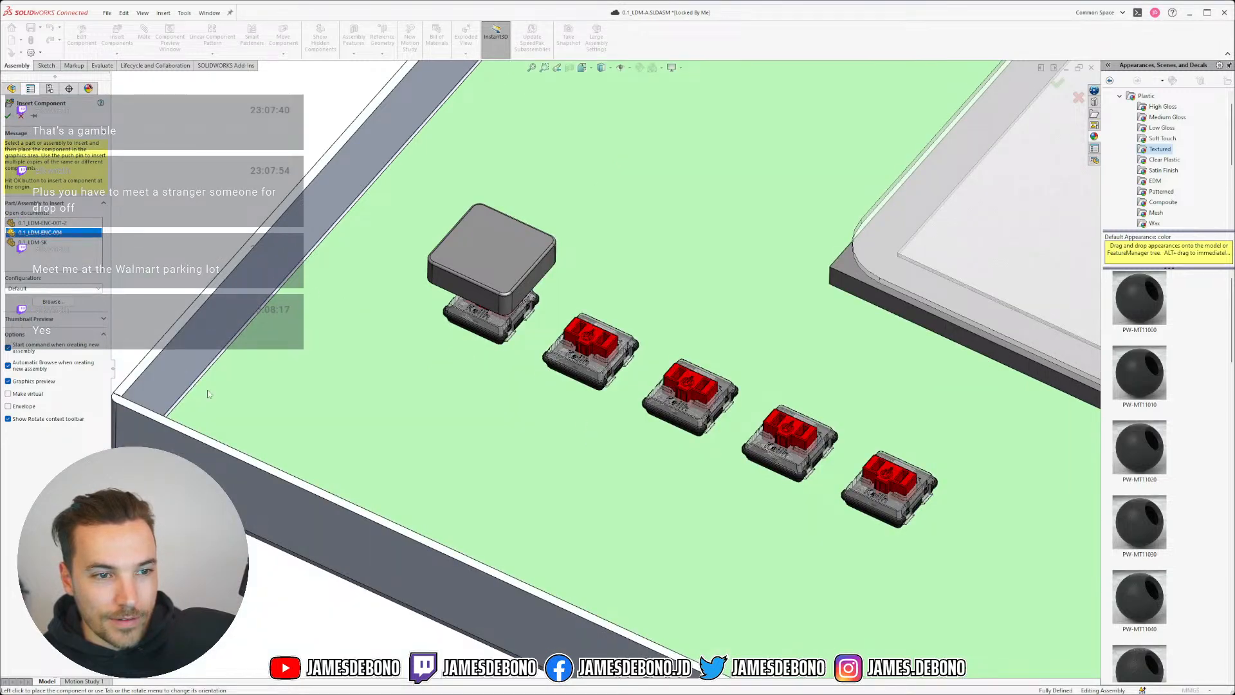
scroll(373, 304, "up", 4)
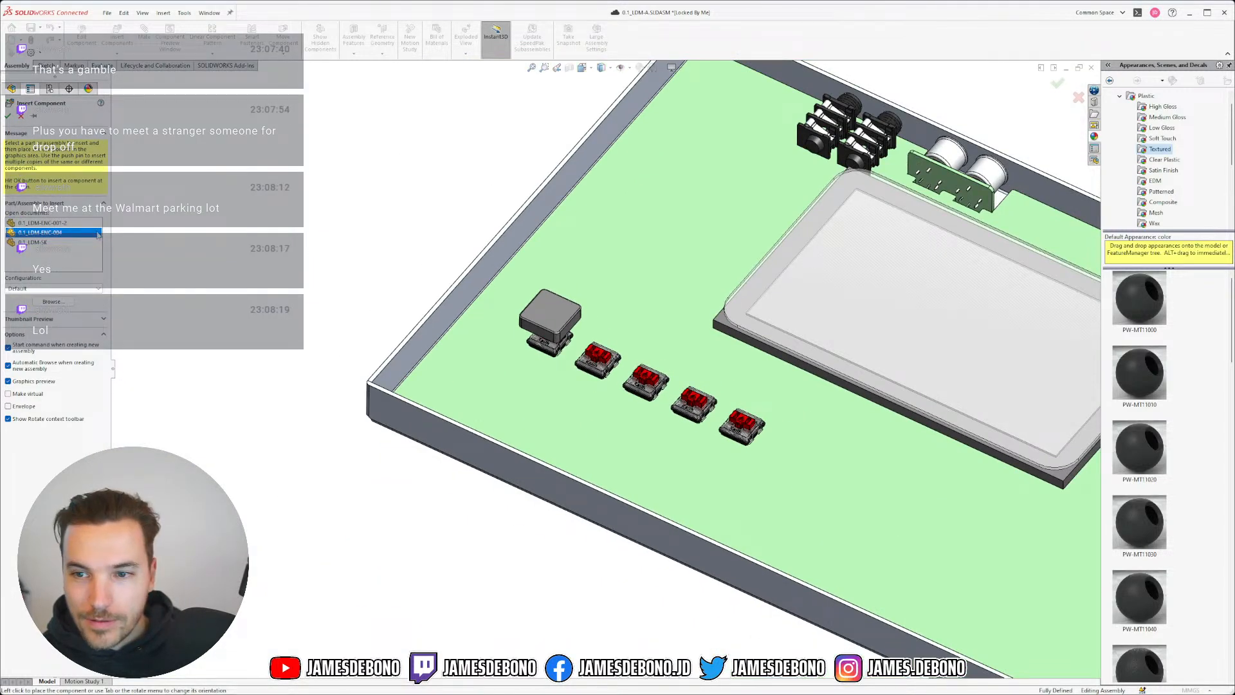
left_click(251, 162)
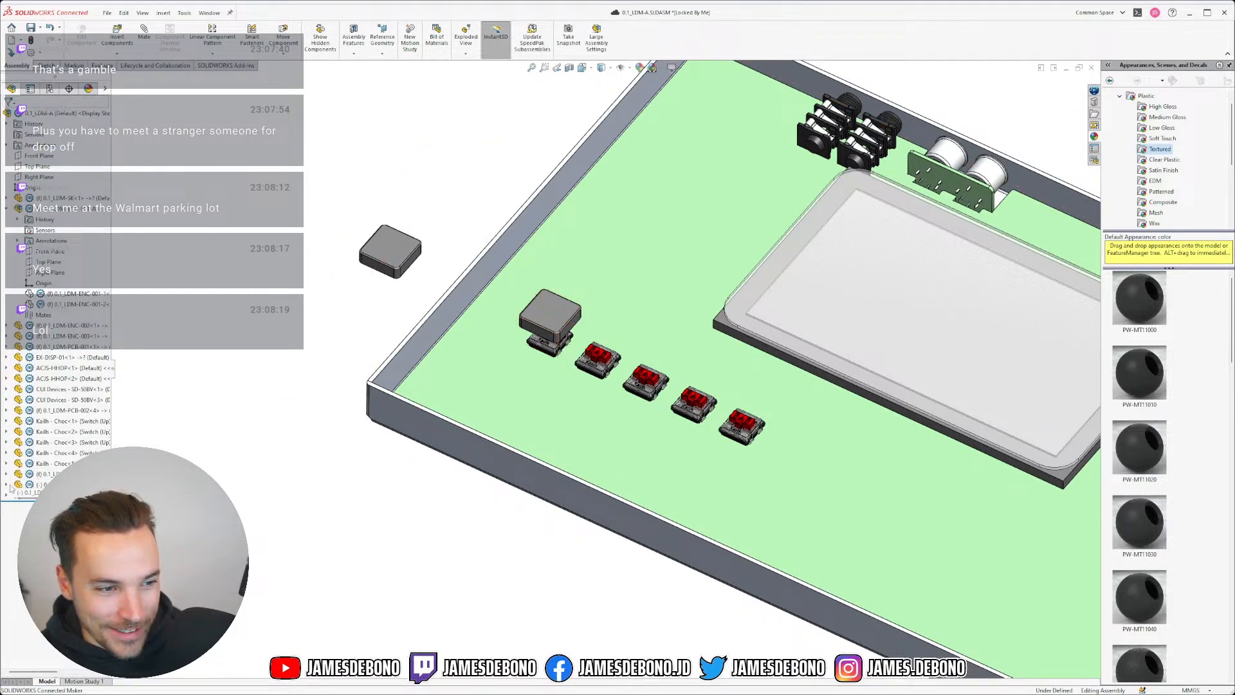
- Add a coincident mate between the new keycap's Top Plane and the Top Plane of the 0.1_LDM-ENC-001-A subassembly
left_click(6, 484)
left_click(51, 561)
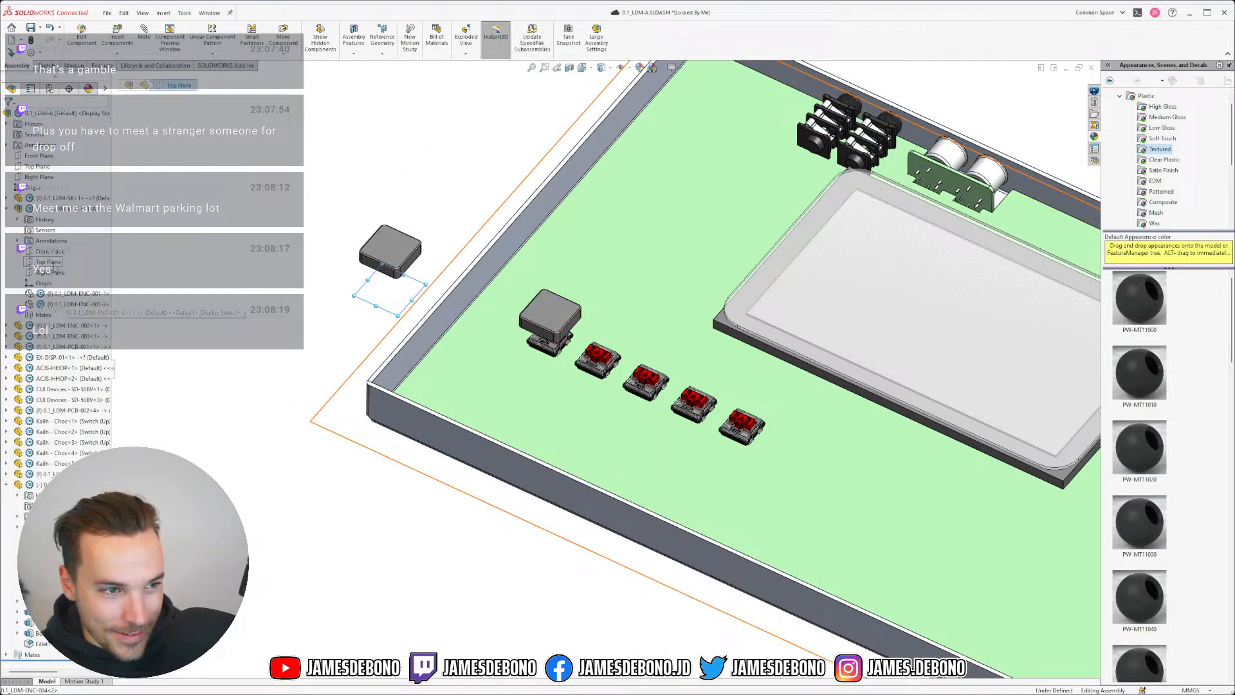
left_click(49, 262, "ctrl")
left_click(147, 39)
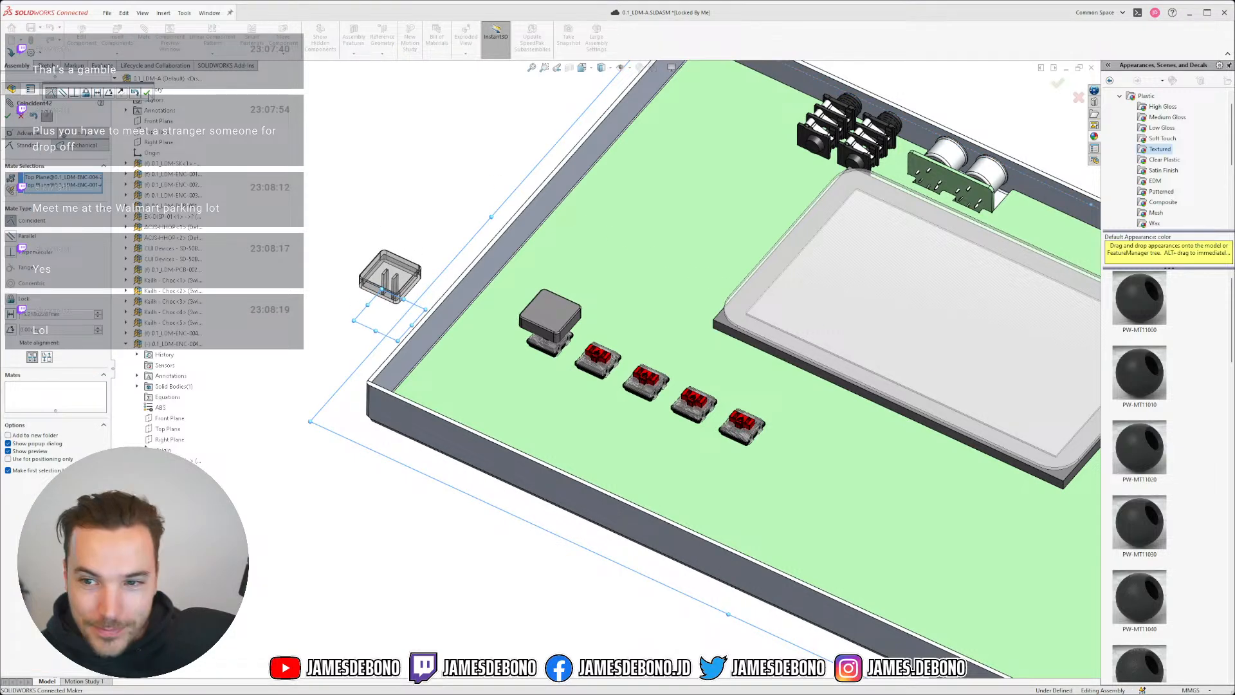
left_click(147, 92)
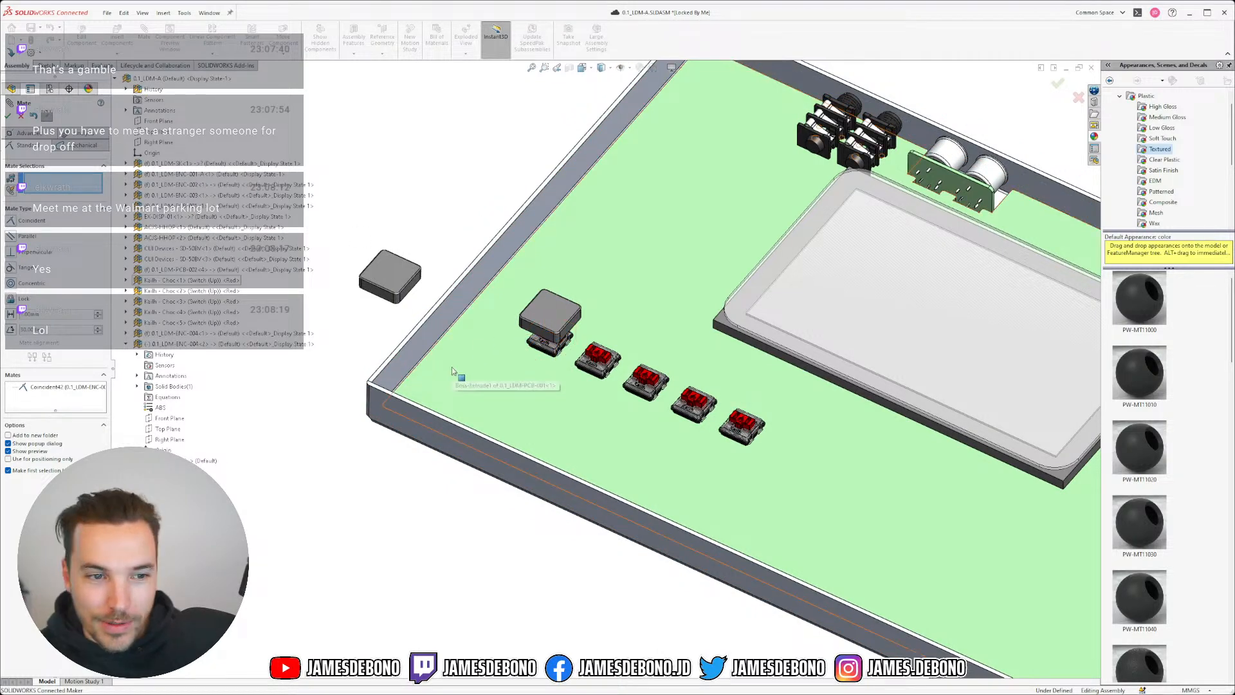
middle_click_drag(451, 367, 420, 326)
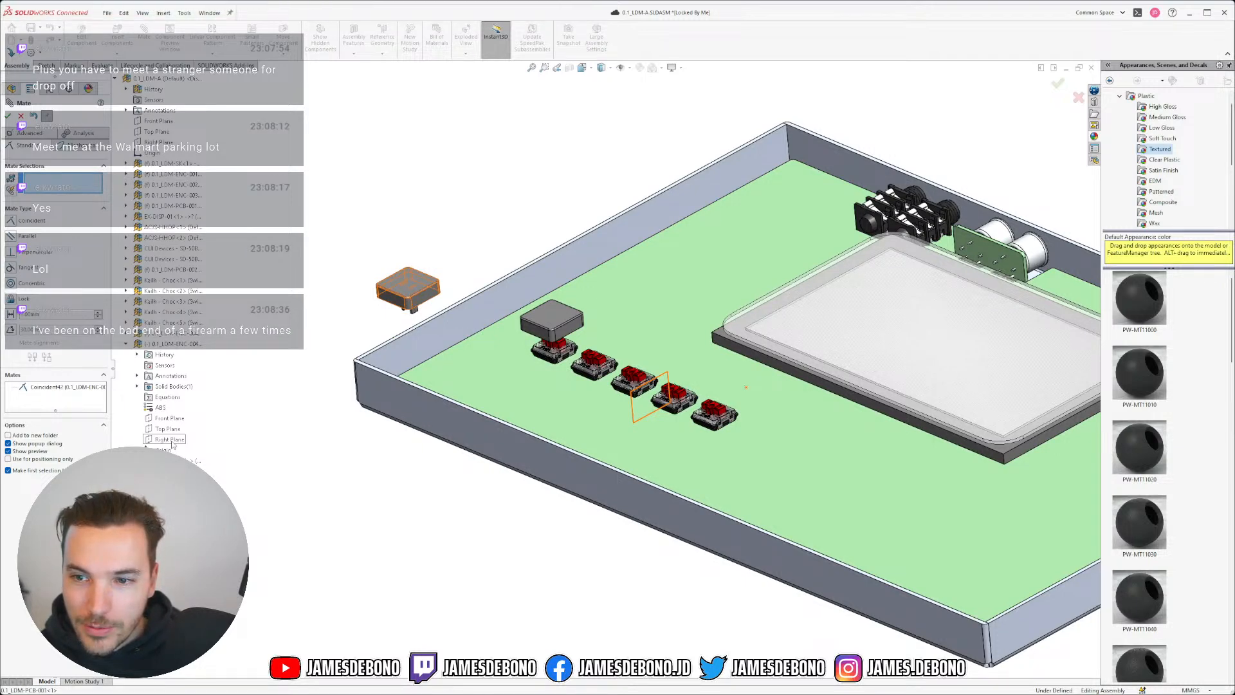
left_click(171, 442)
scroll(418, 375, "down", 2)
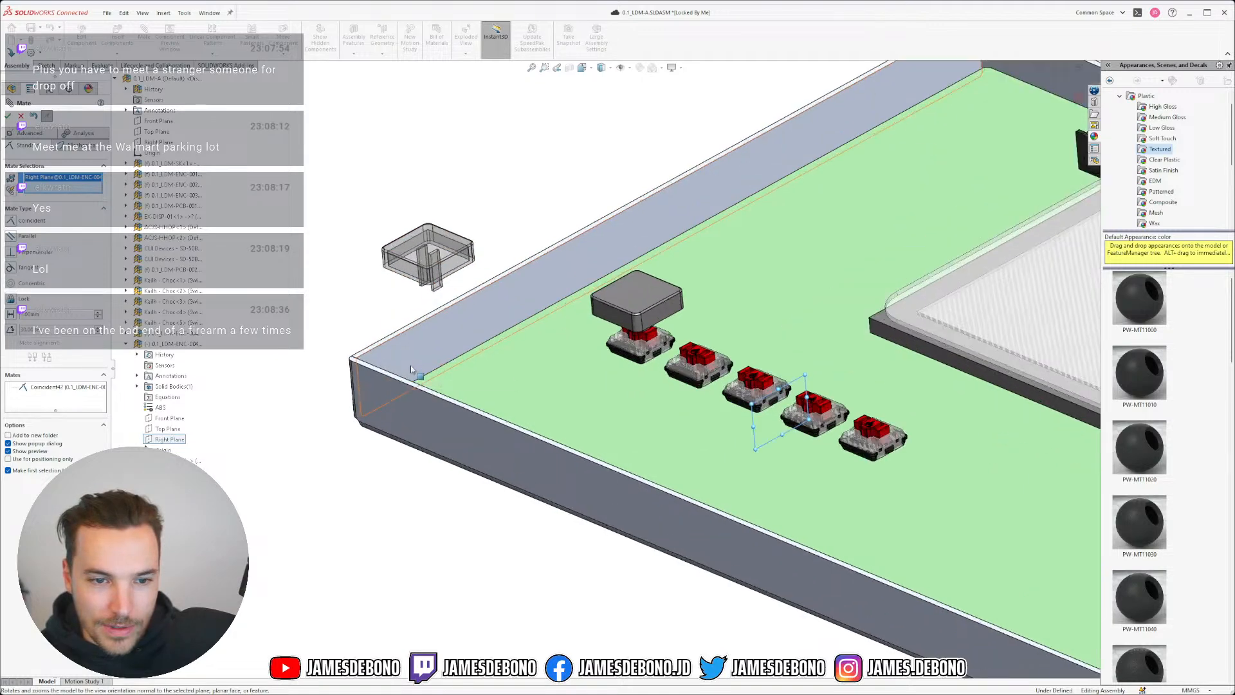
middle_click_drag(483, 356, 507, 374)
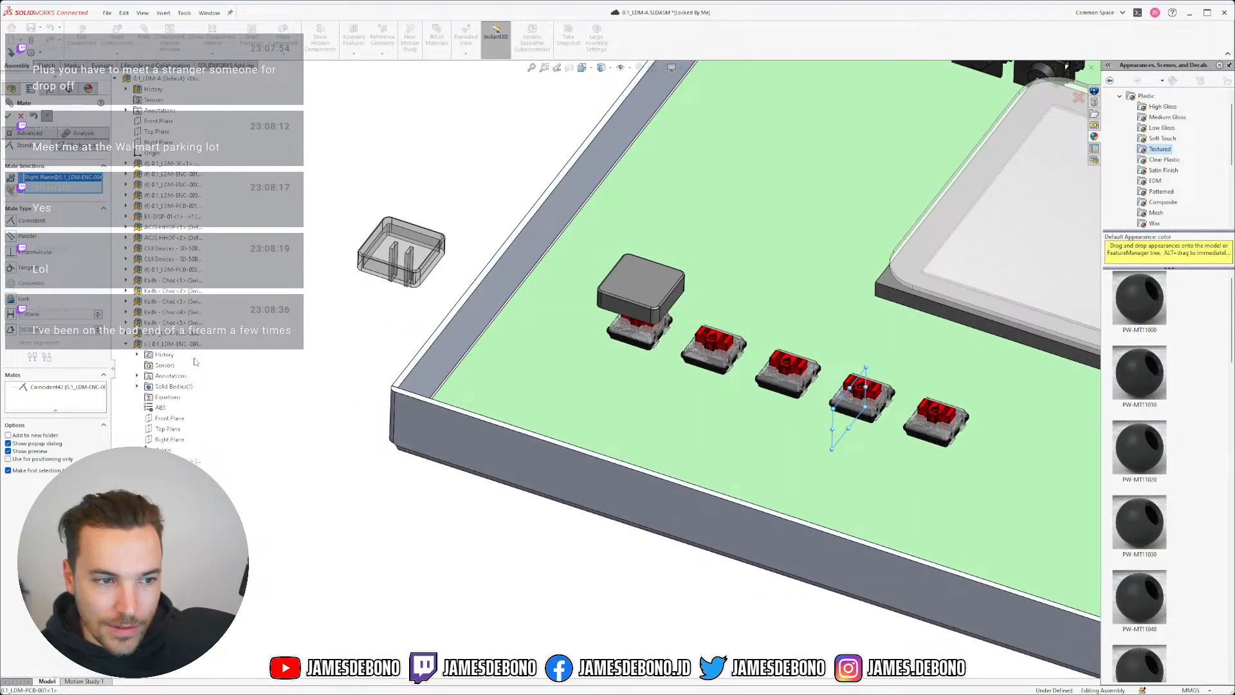
middle_click_drag(599, 405, 588, 366)
scroll(583, 375, "down", 3)
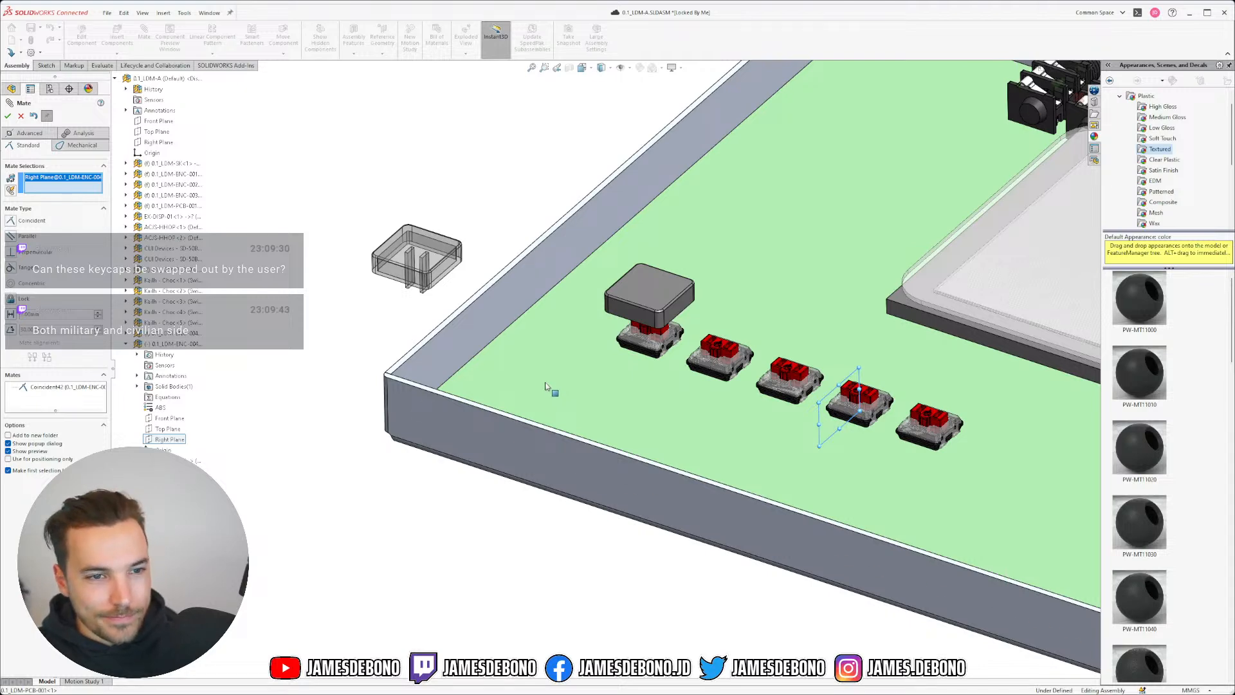
middle_click_drag(450, 320, 424, 309)
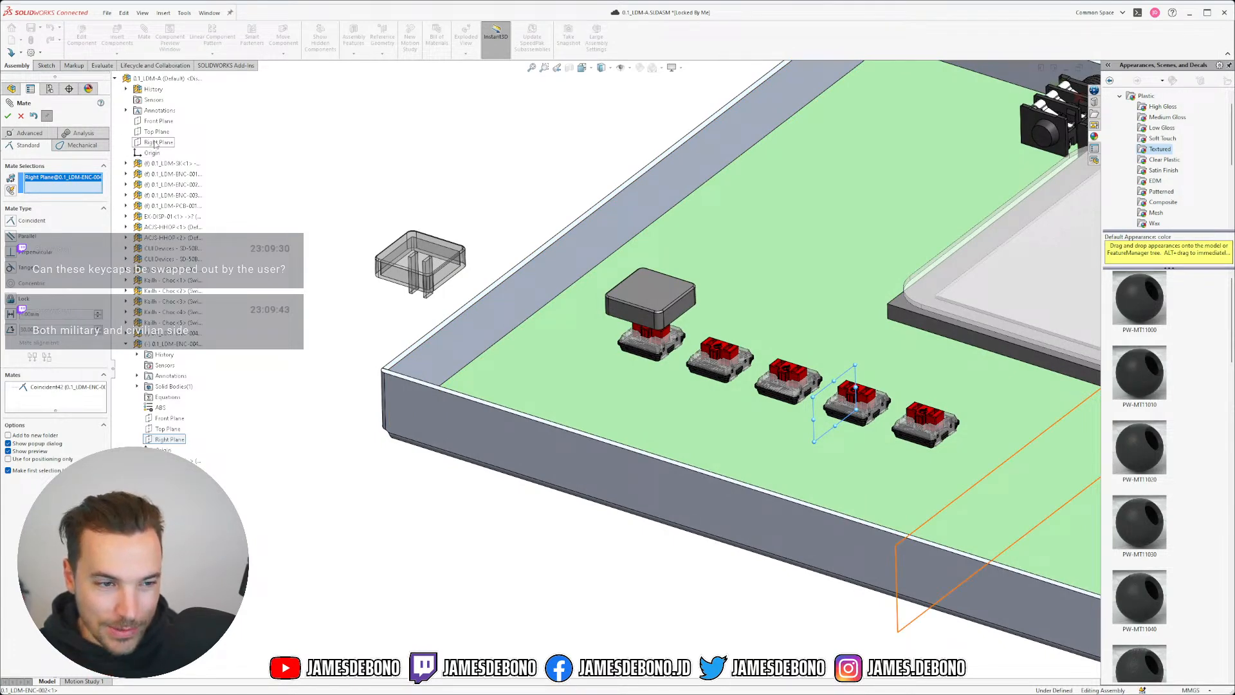
right_click(63, 186)
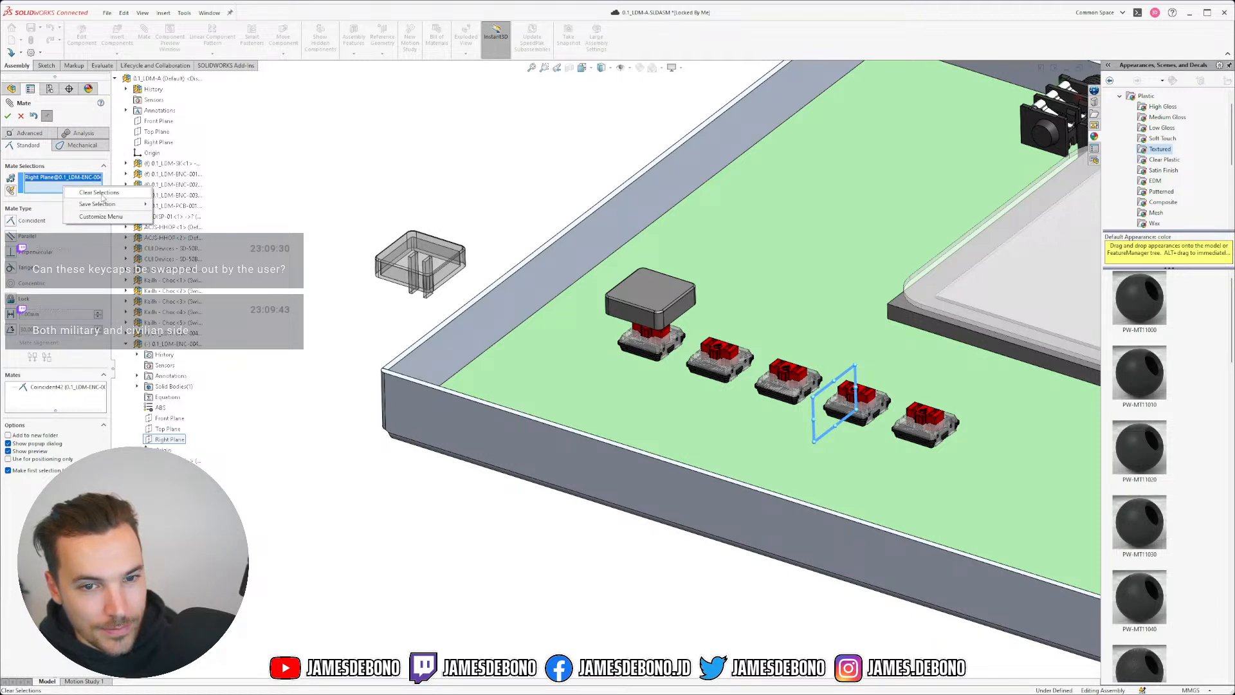
left_click(101, 195)
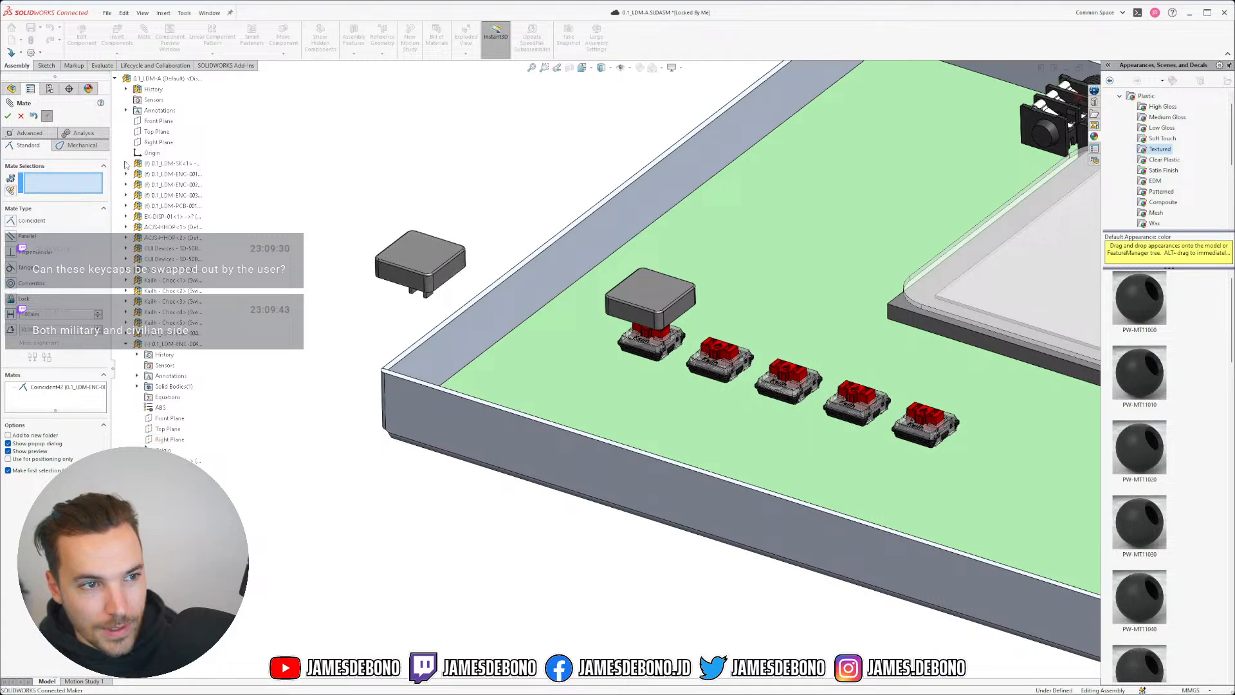
- Show the 0.1_LDM-SK reference sketch that contains the five key outlines while the Mate command stays open
left_click(126, 163)
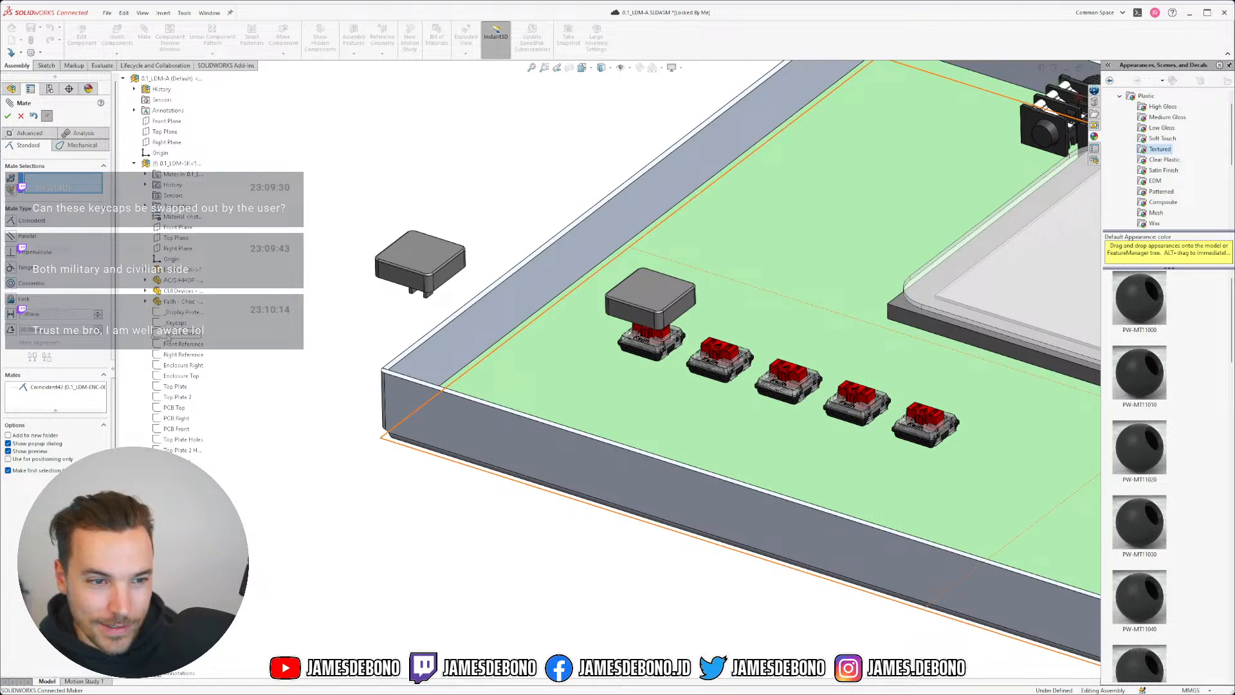
right_click(186, 407)
left_click(202, 430)
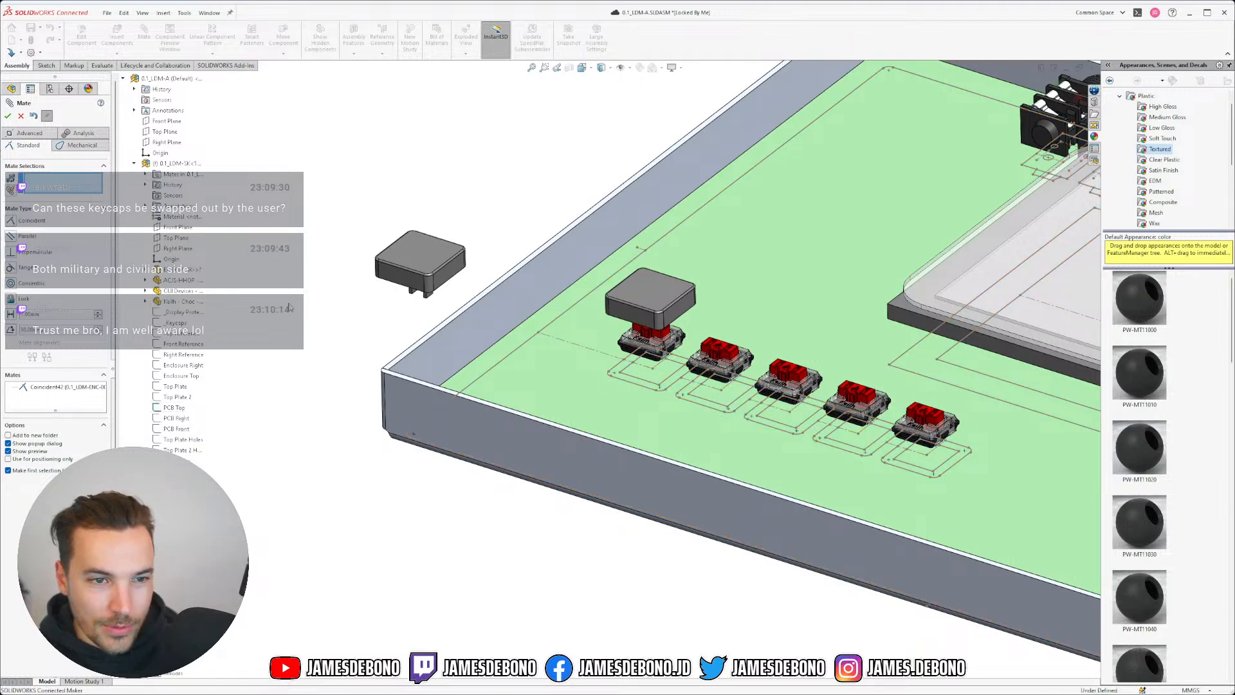
scroll(538, 361, "down", 3)
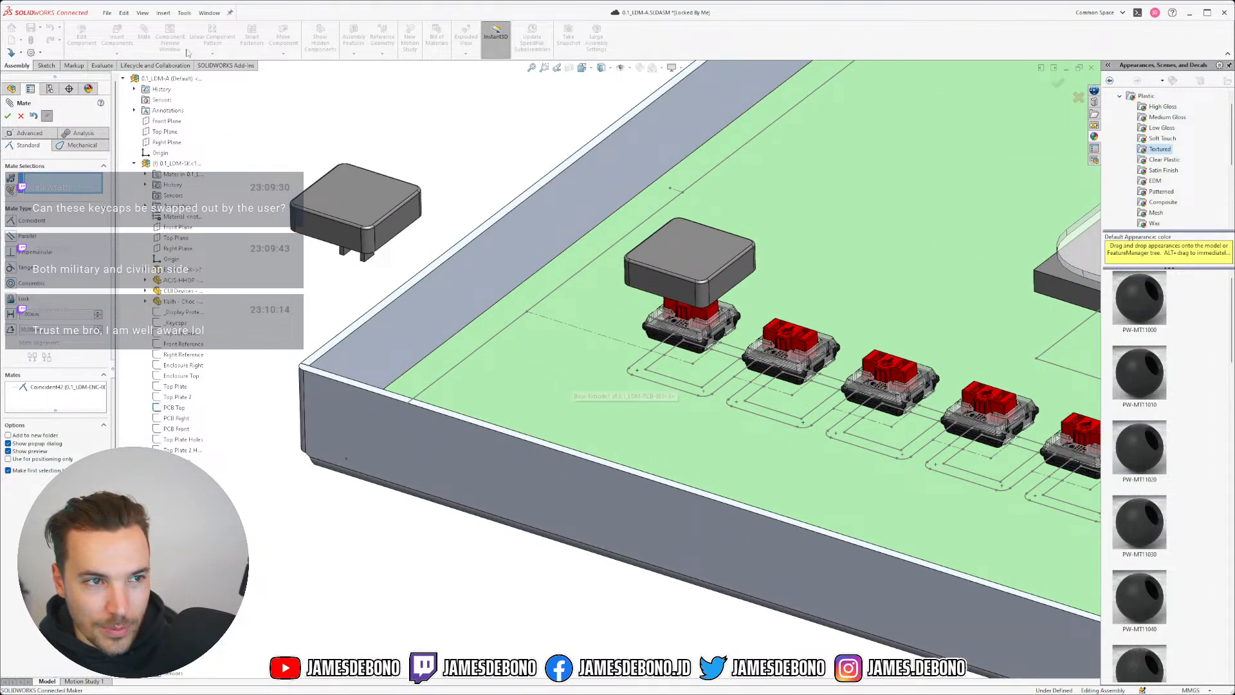
- Add a coincident mate between the new keycap's right side face and the right corner point of the second key outline
left_click(386, 235)
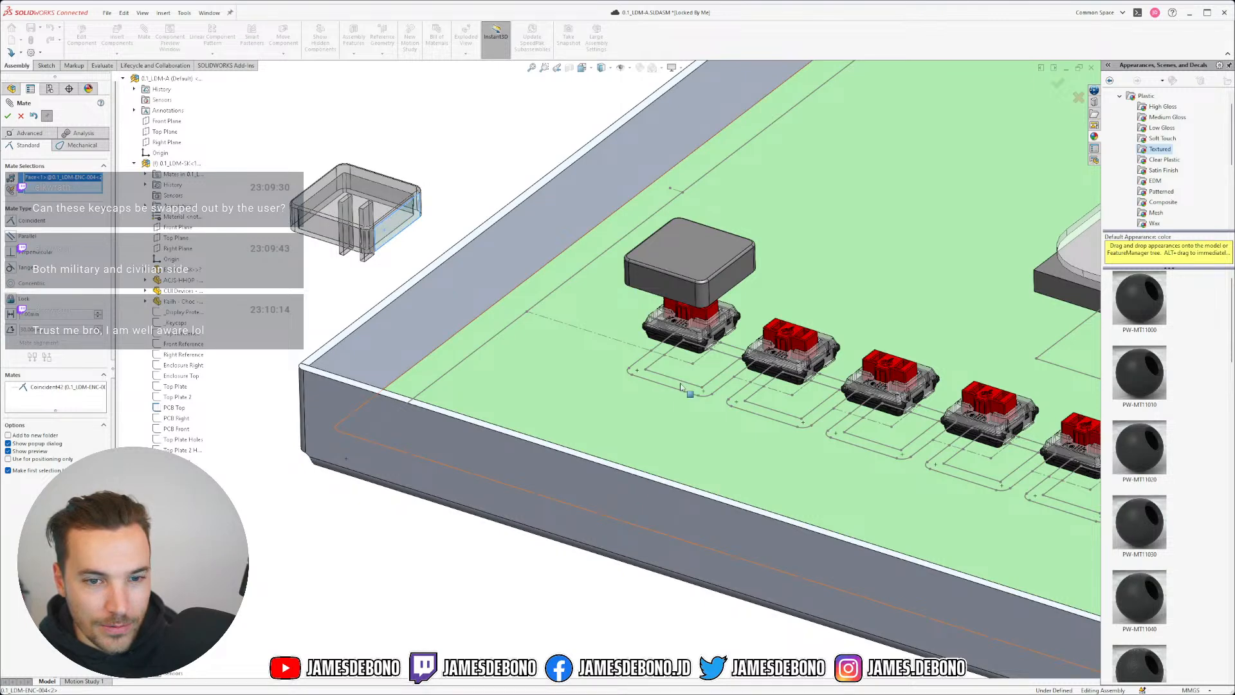
scroll(706, 397, "down", 2)
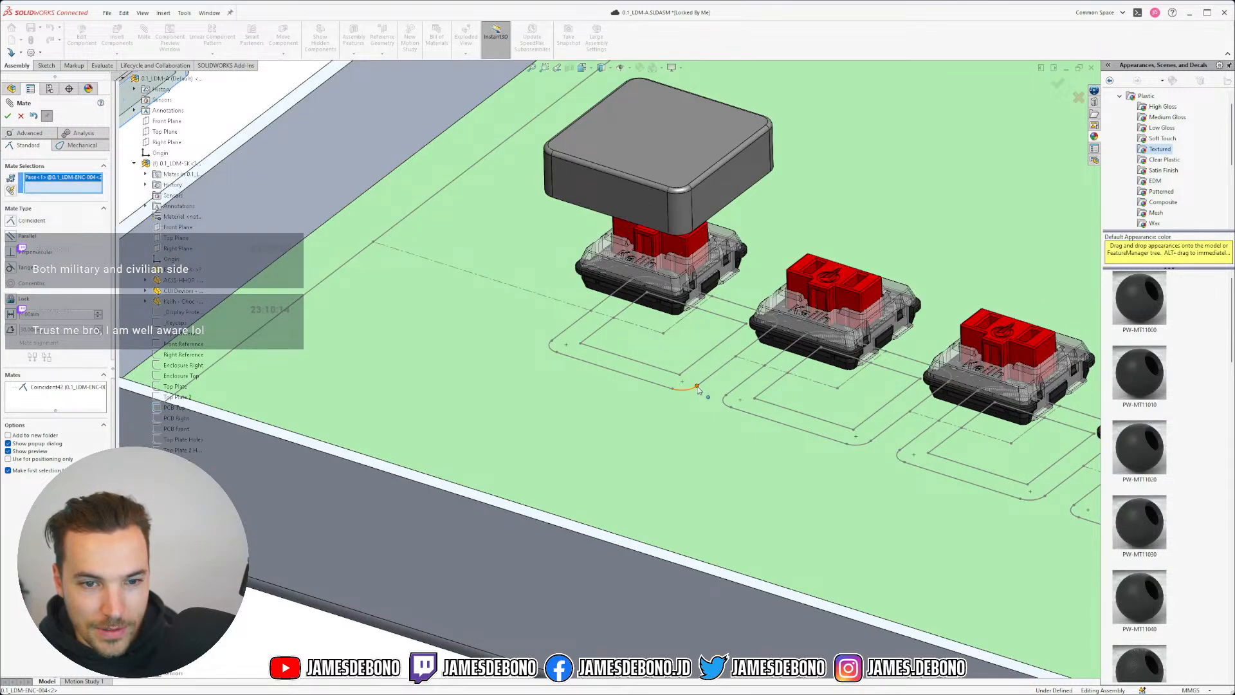
left_click(697, 389)
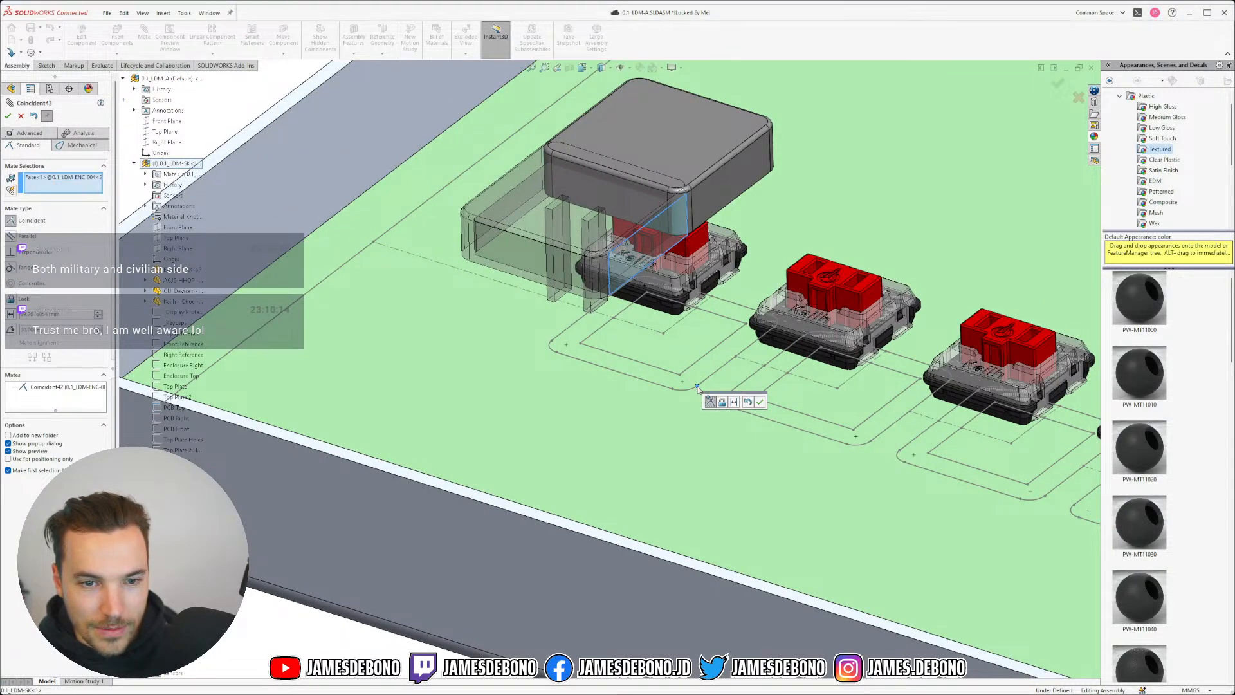
left_click(698, 388)
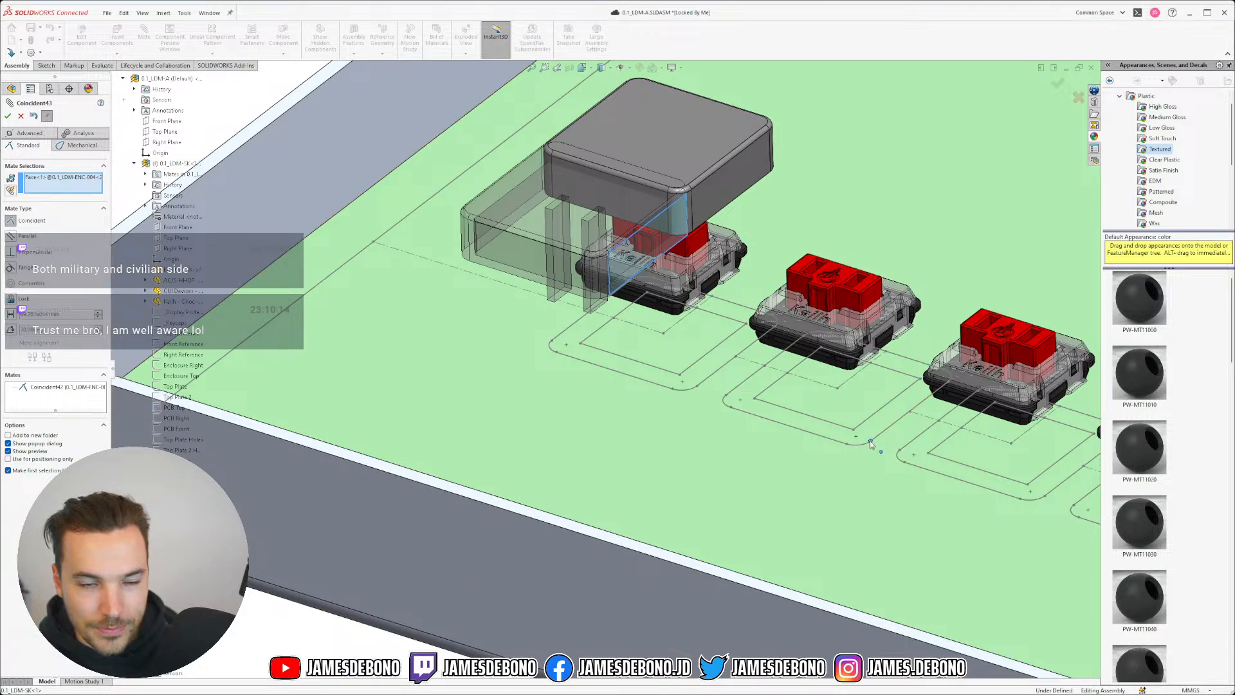
left_click(871, 442)
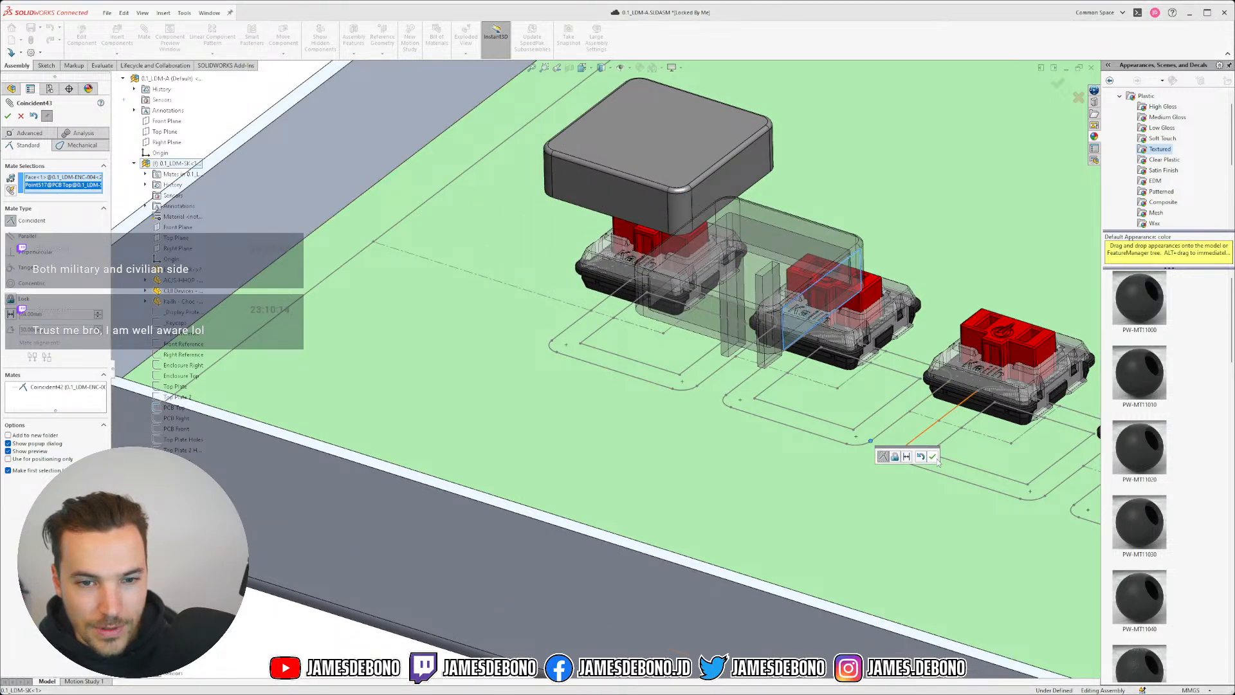
left_click(932, 456)
- Add a coincident mate between the new keycap's front face and the front corner point of the second key outline
left_click(742, 320)
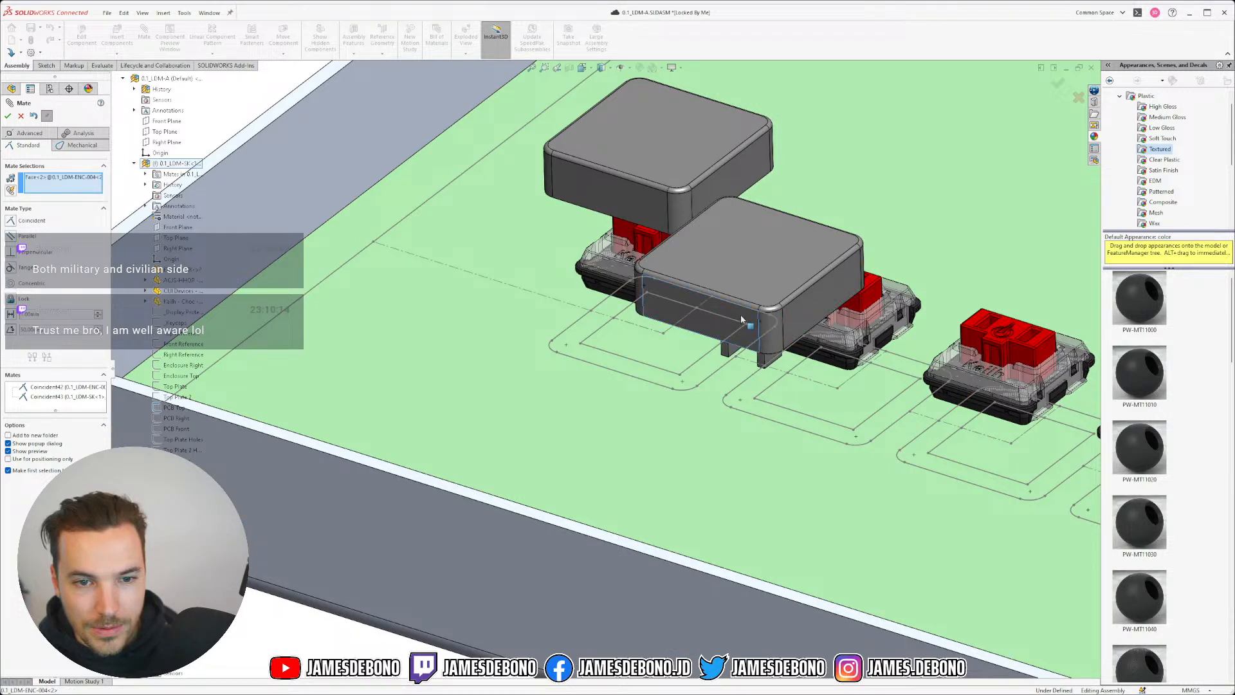
left_click(847, 443)
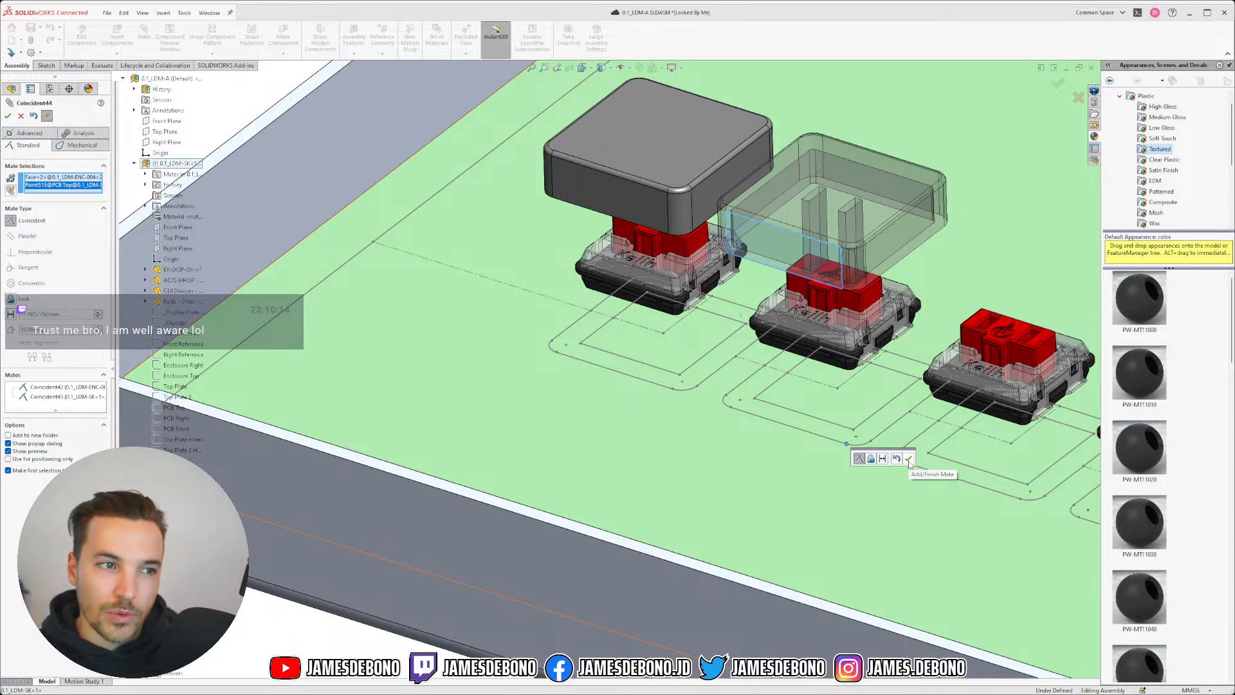
left_click(908, 460)
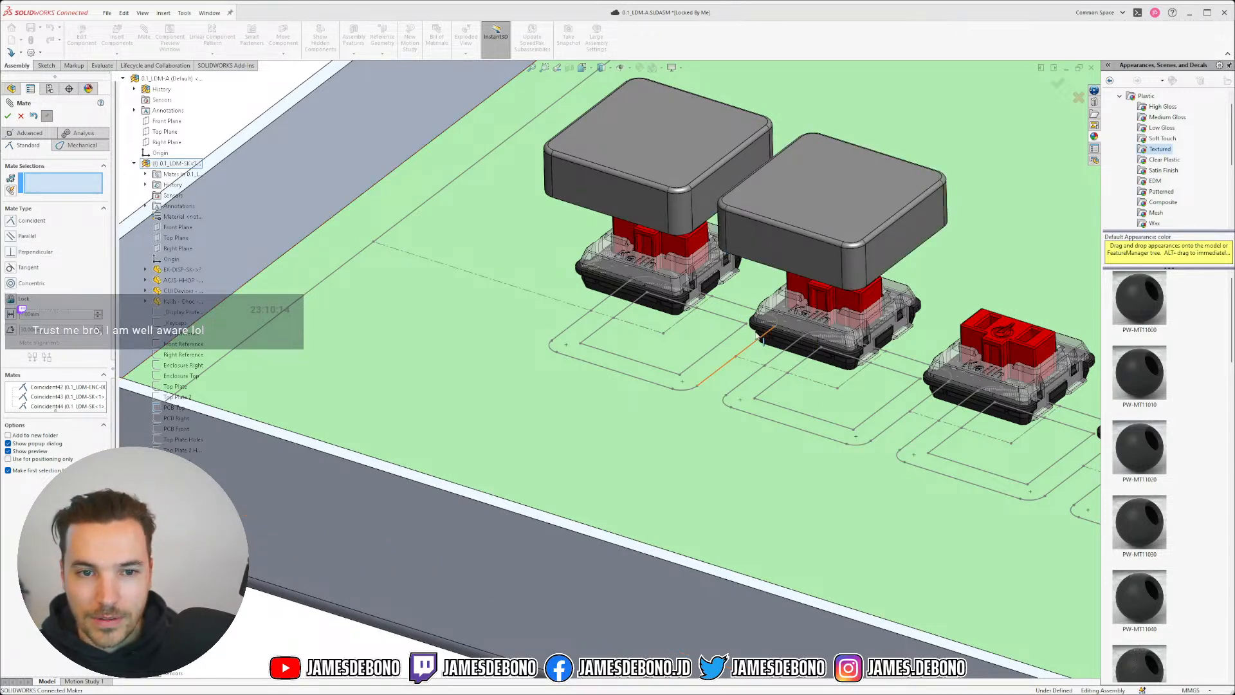
- Add a parallel mate between the new keycap's side face and the assembly's Right Plane, and finish mating
scroll(765, 336, "up", 3)
scroll(701, 325, "down", 3)
mouse_move(702, 324)
left_mouse_down()
mouse_move(673, 324)
mouse_move(720, 332)
left_mouse_up()
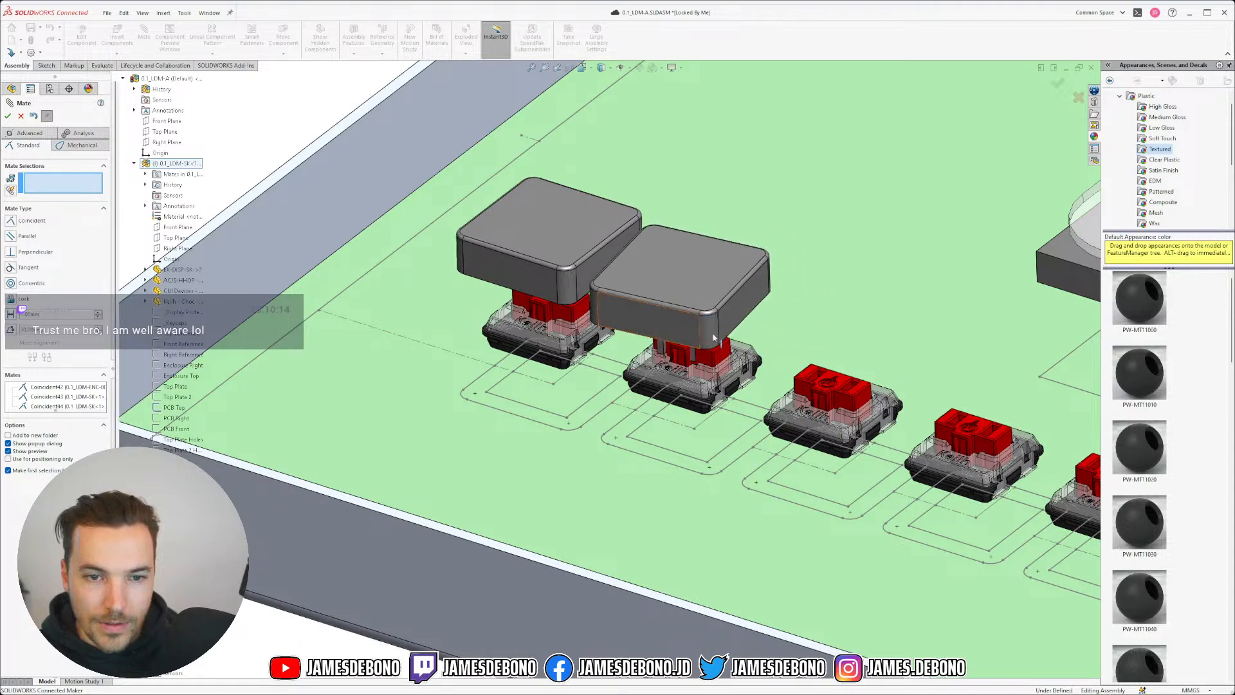
left_click(739, 317)
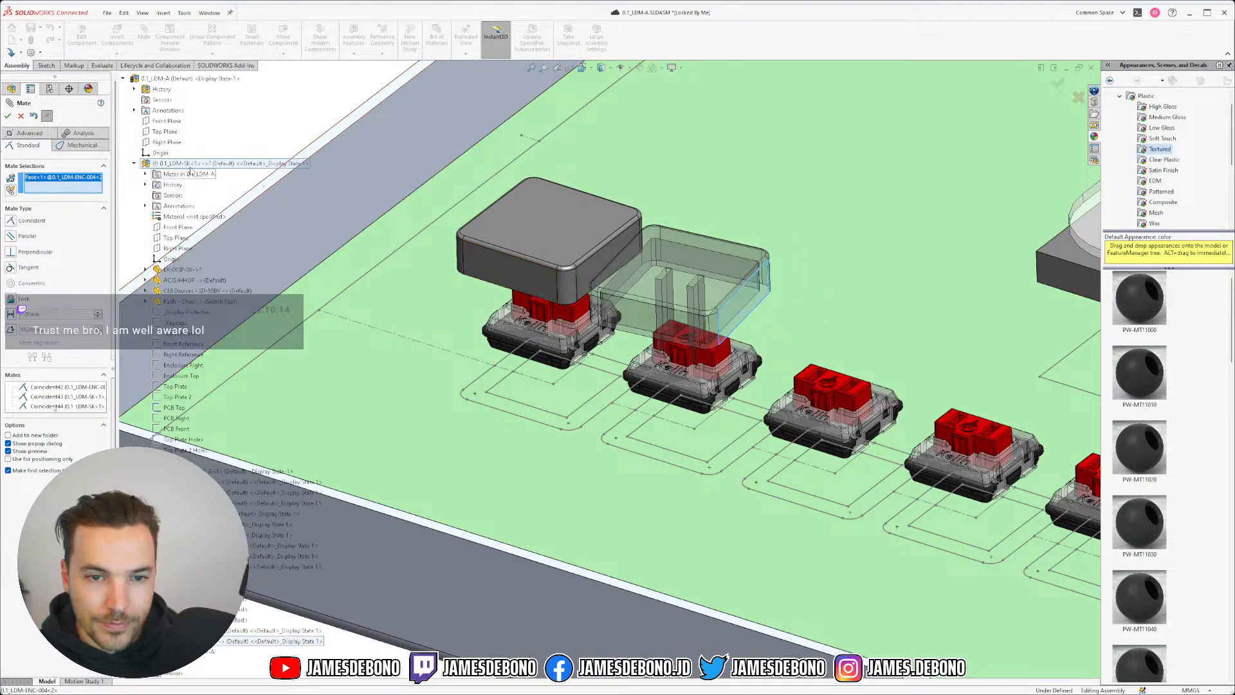
left_click(175, 143)
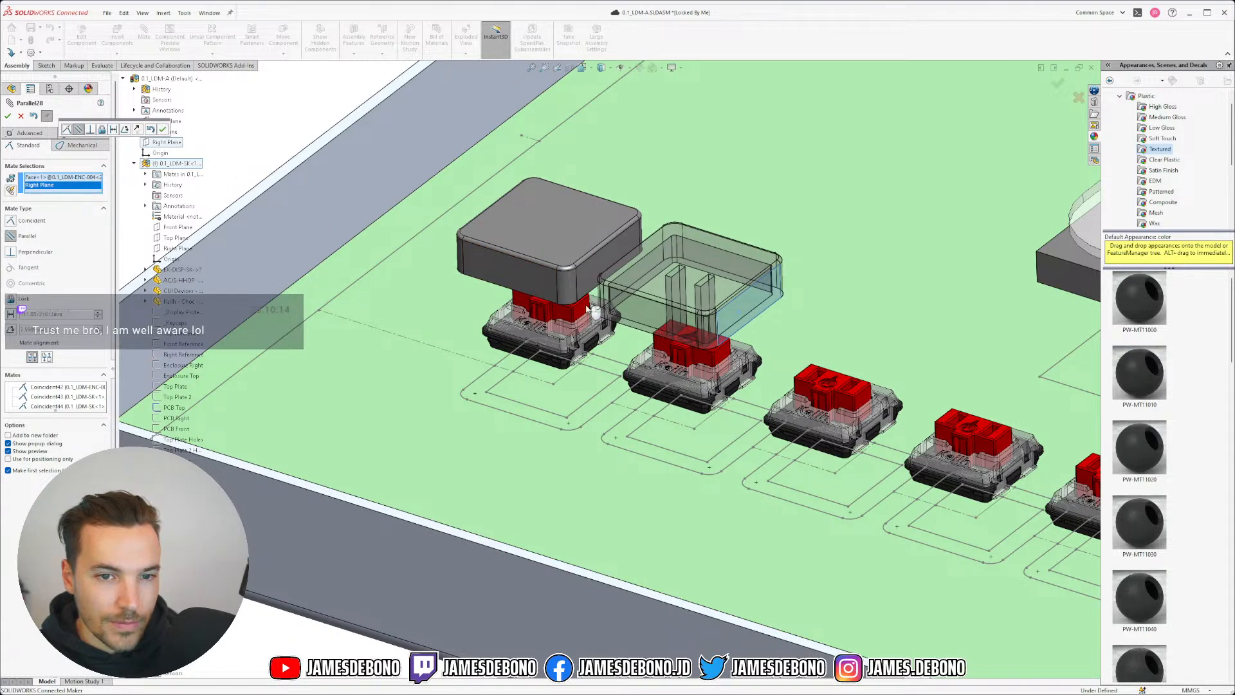
left_click(163, 130)
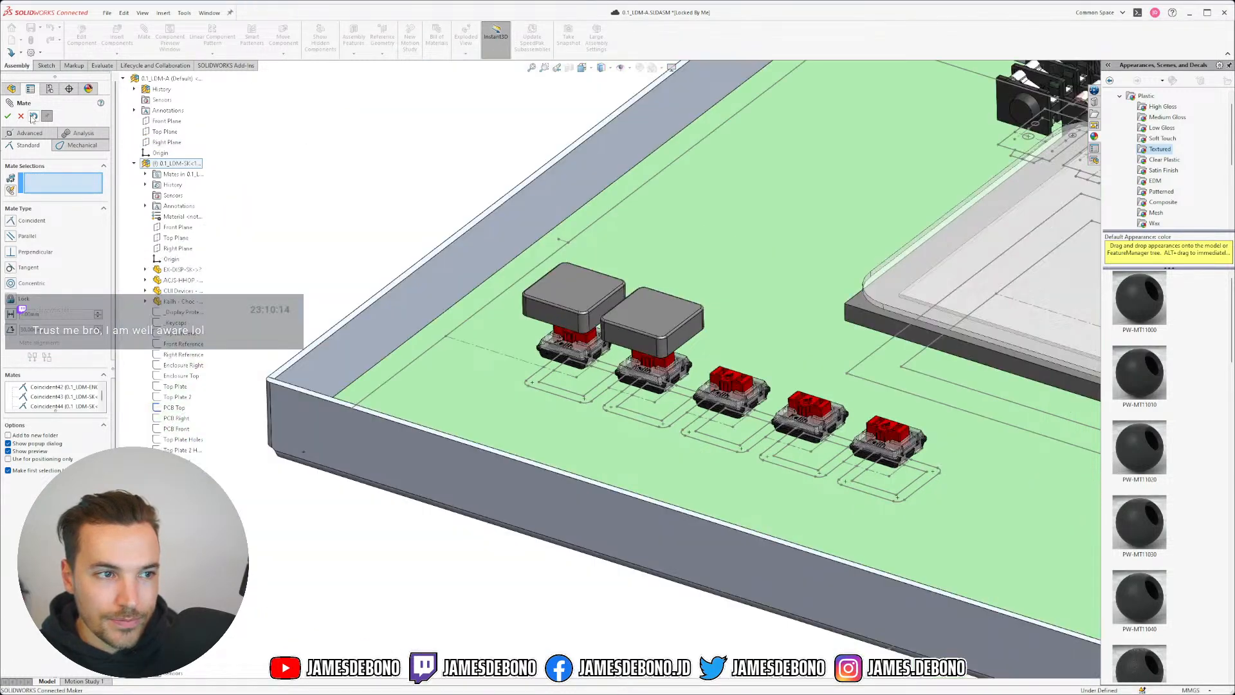
left_click(9, 117)
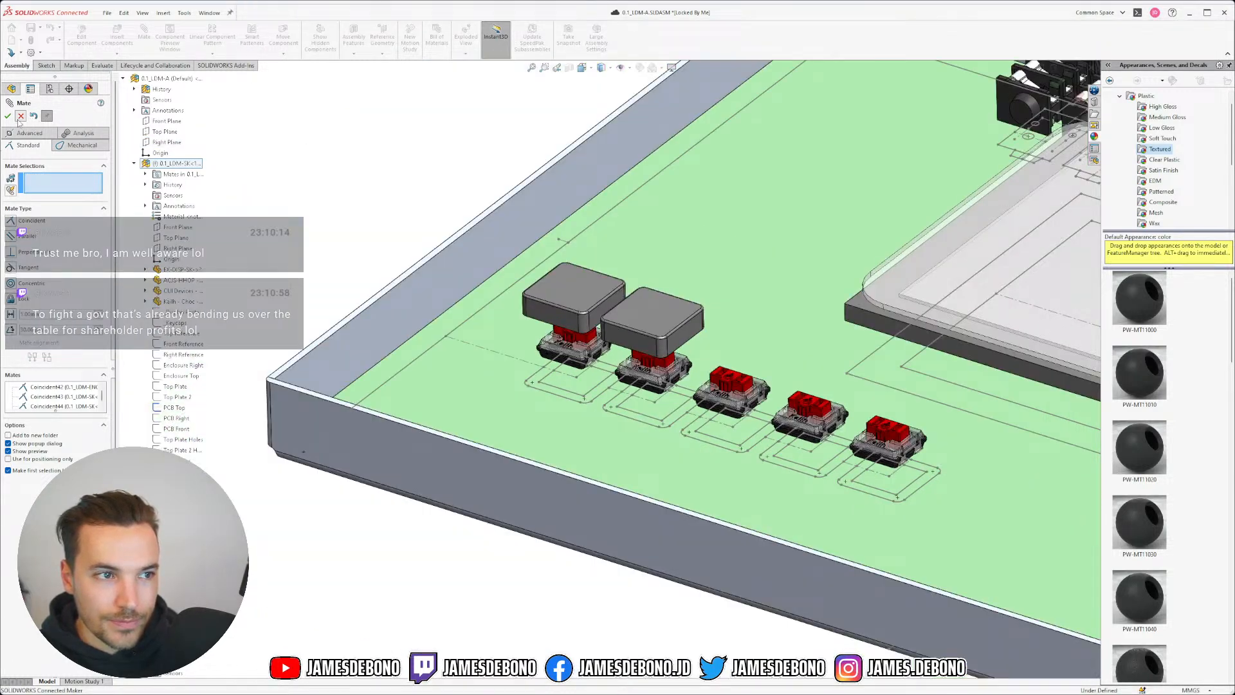
- Clear the edge selection and collapse the expanded 0.1_LDM-SK, 0.1_LDM-ENC-001-A and keycap components in the tree
left_click(656, 348)
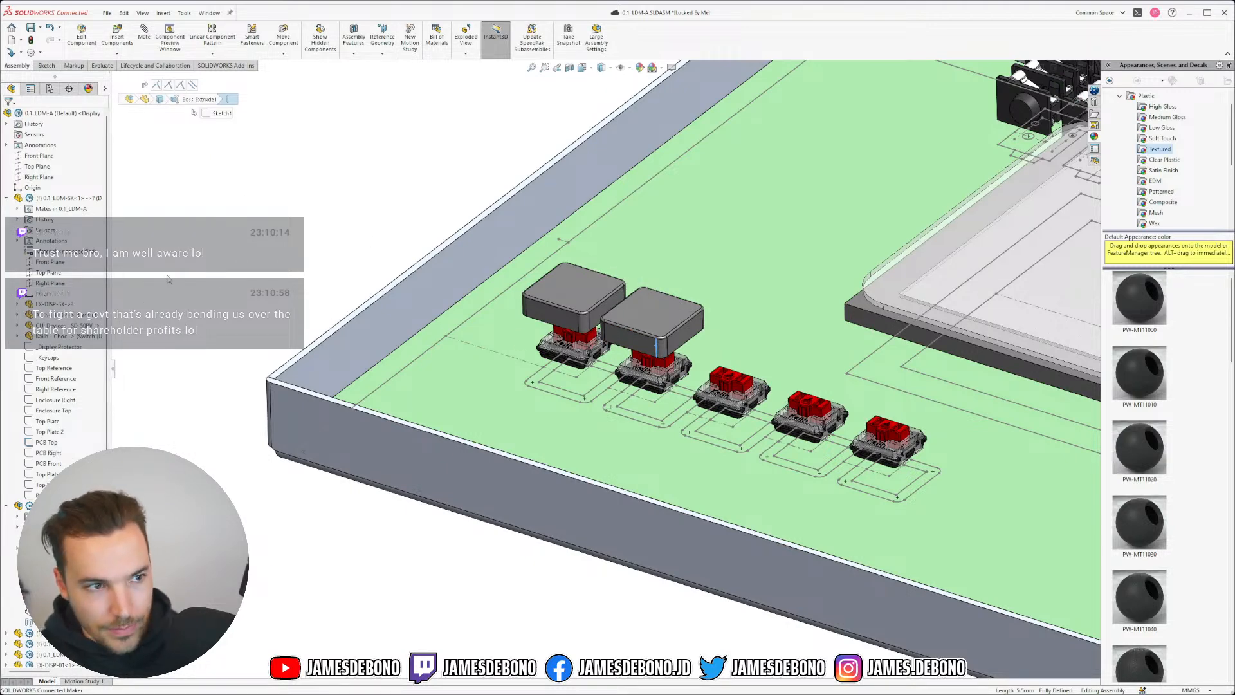
left_click(184, 256)
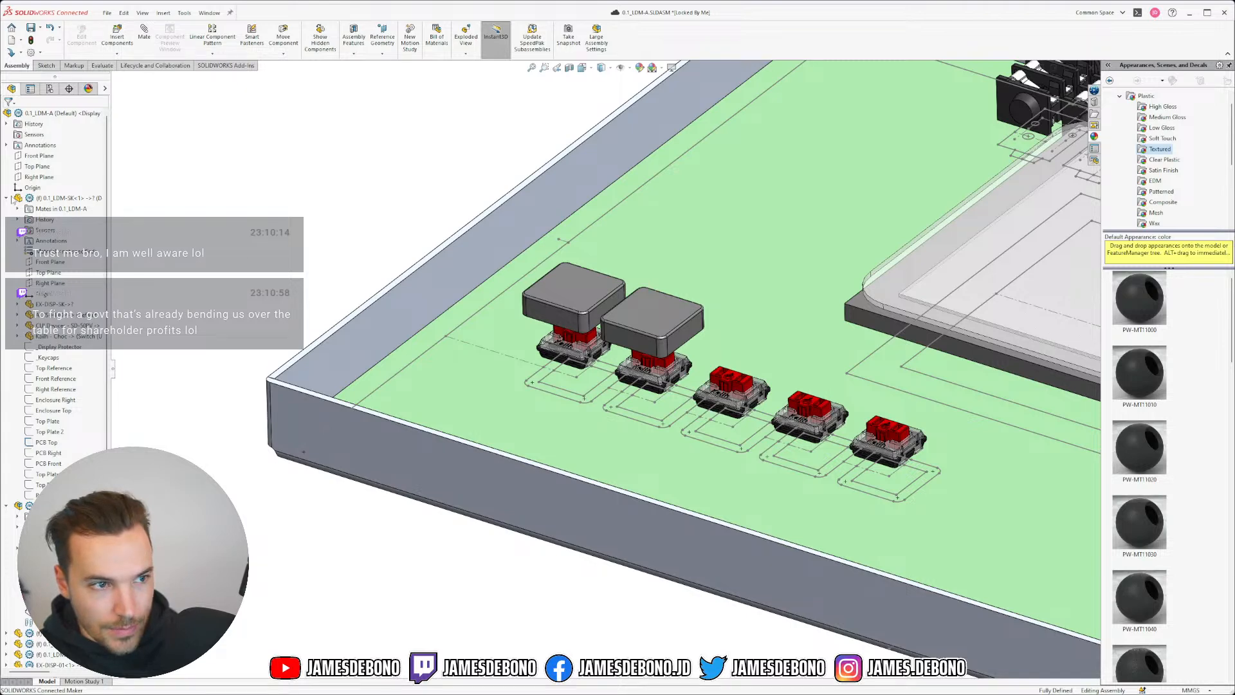
left_click(7, 198)
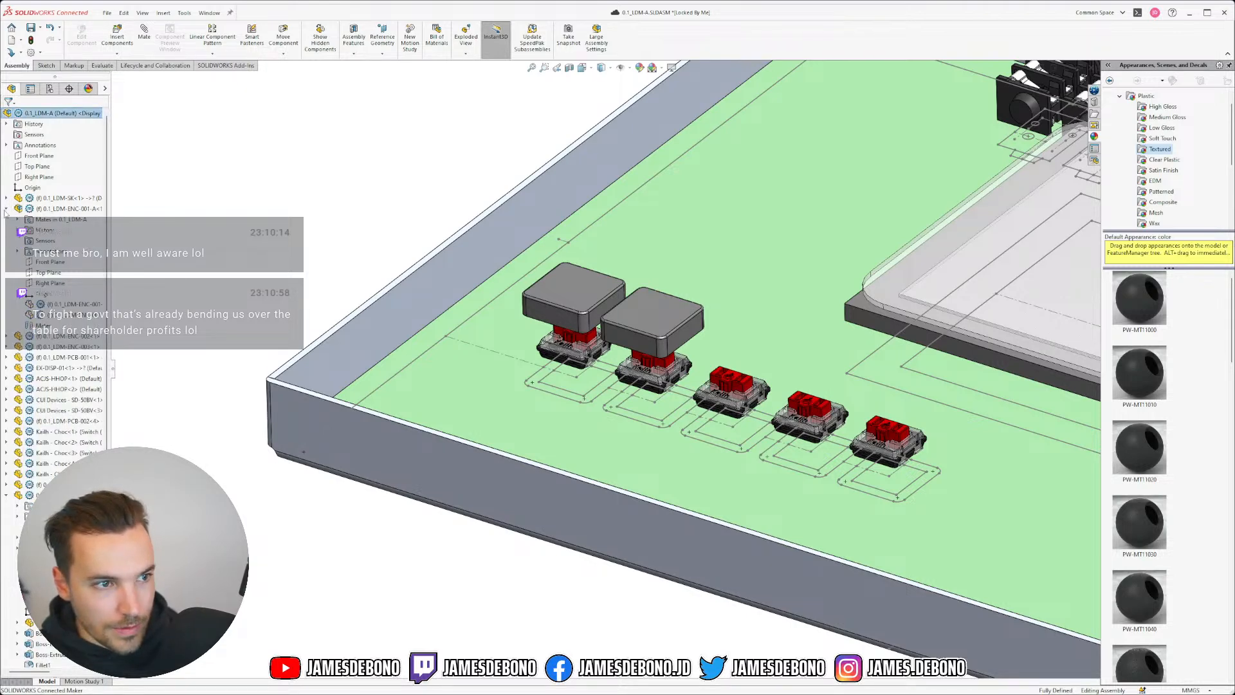
left_click(7, 209)
left_click(6, 379)
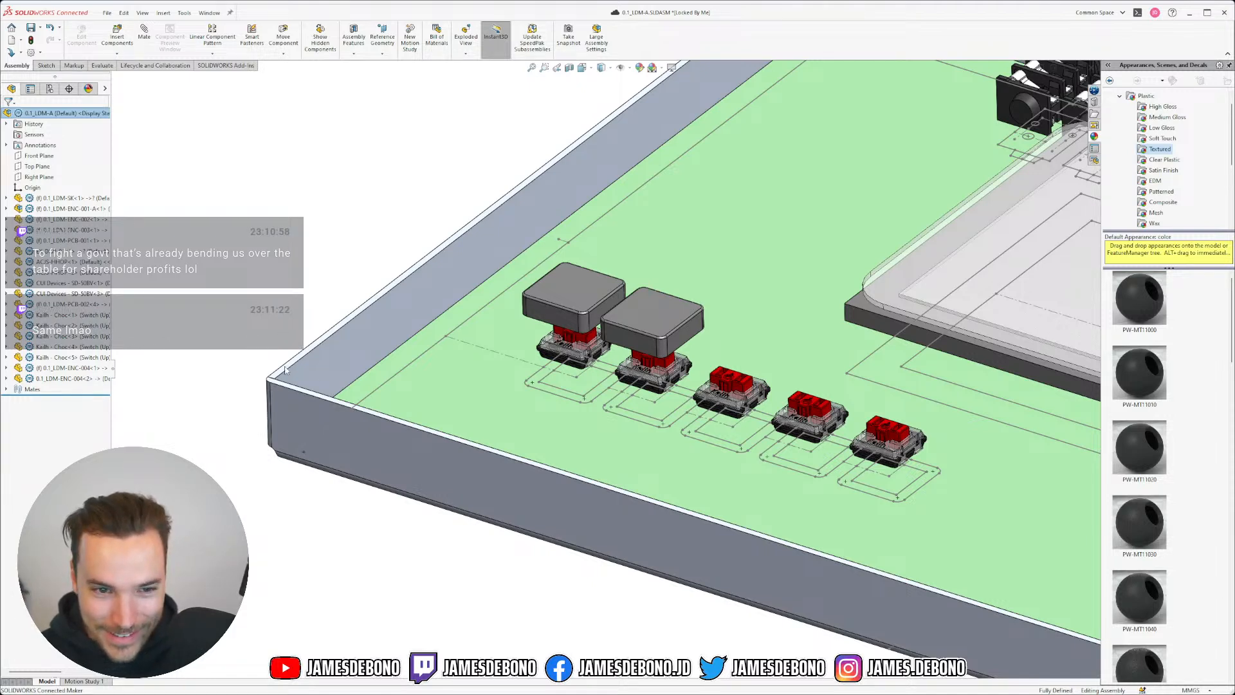
- Start Copy with Mates for the second 0.1_LDM-ENC-004 keycap, repeating its Top Plane coincident and Right Plane parallel references
left_click(64, 378)
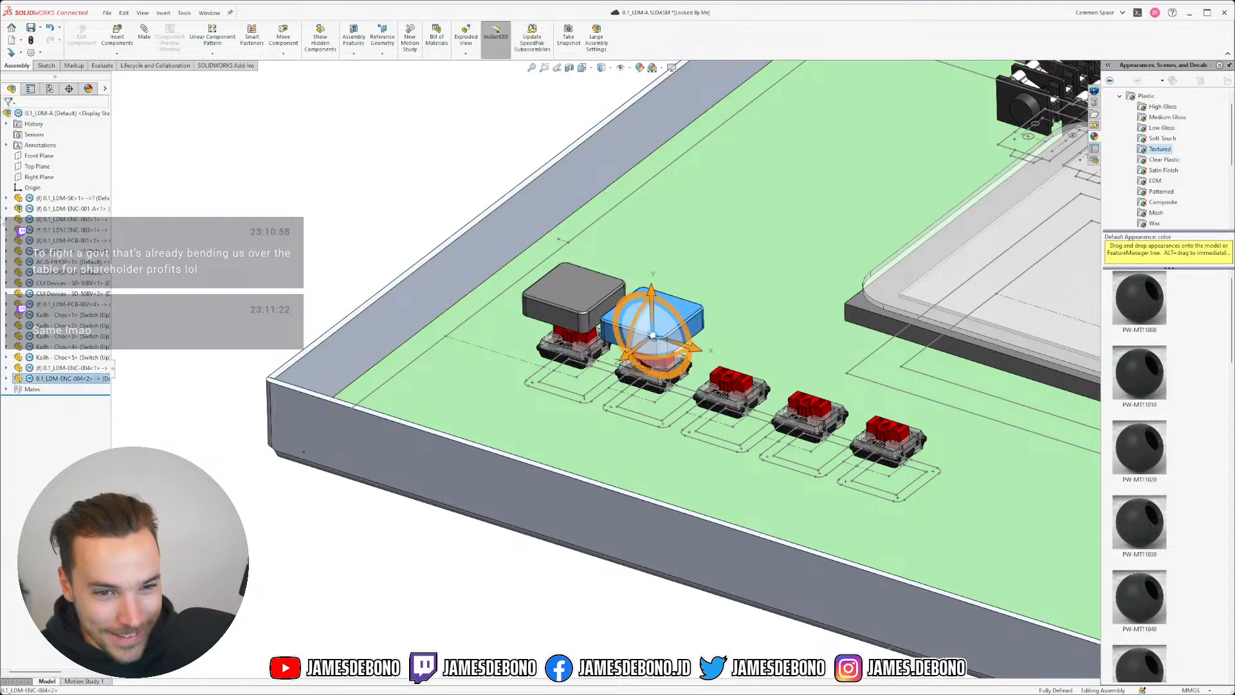
left_click(116, 53)
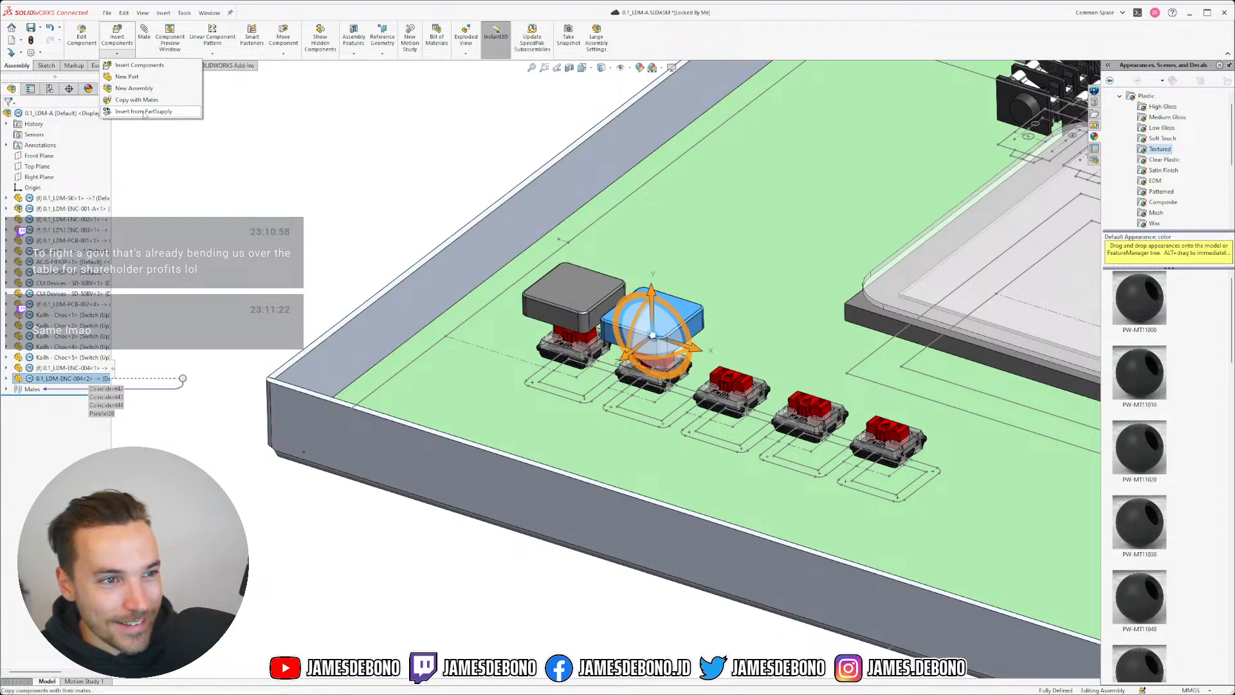
left_click(137, 99)
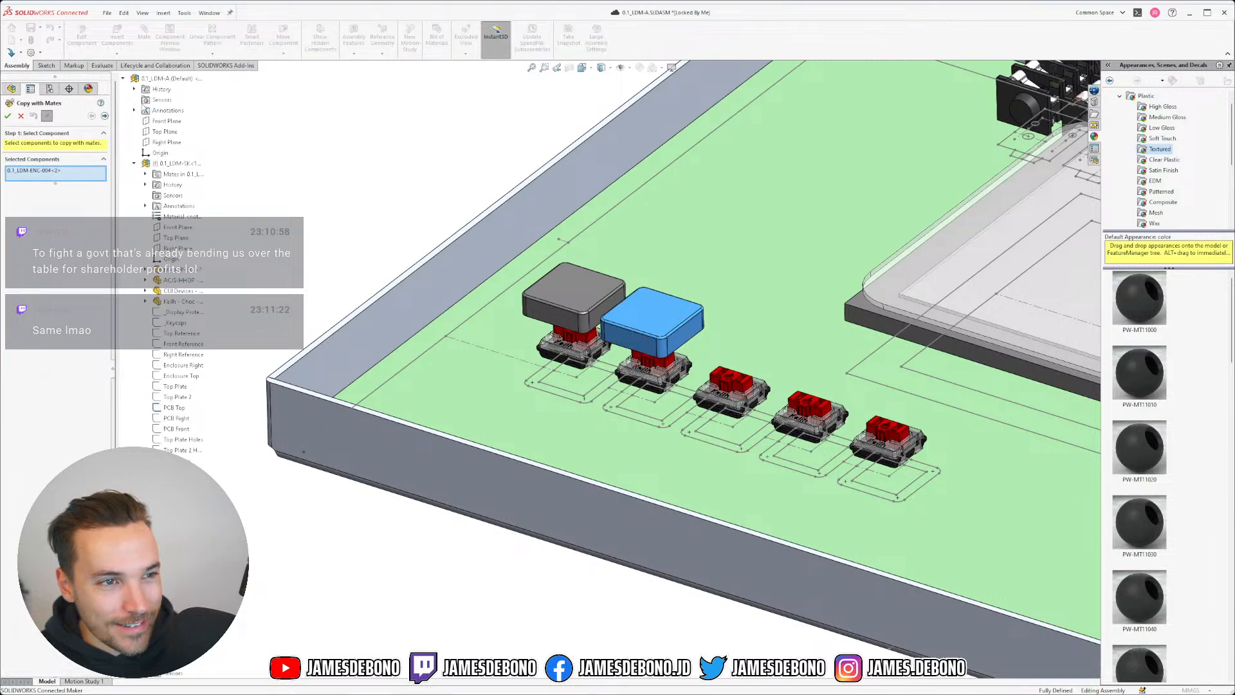
left_click(104, 116)
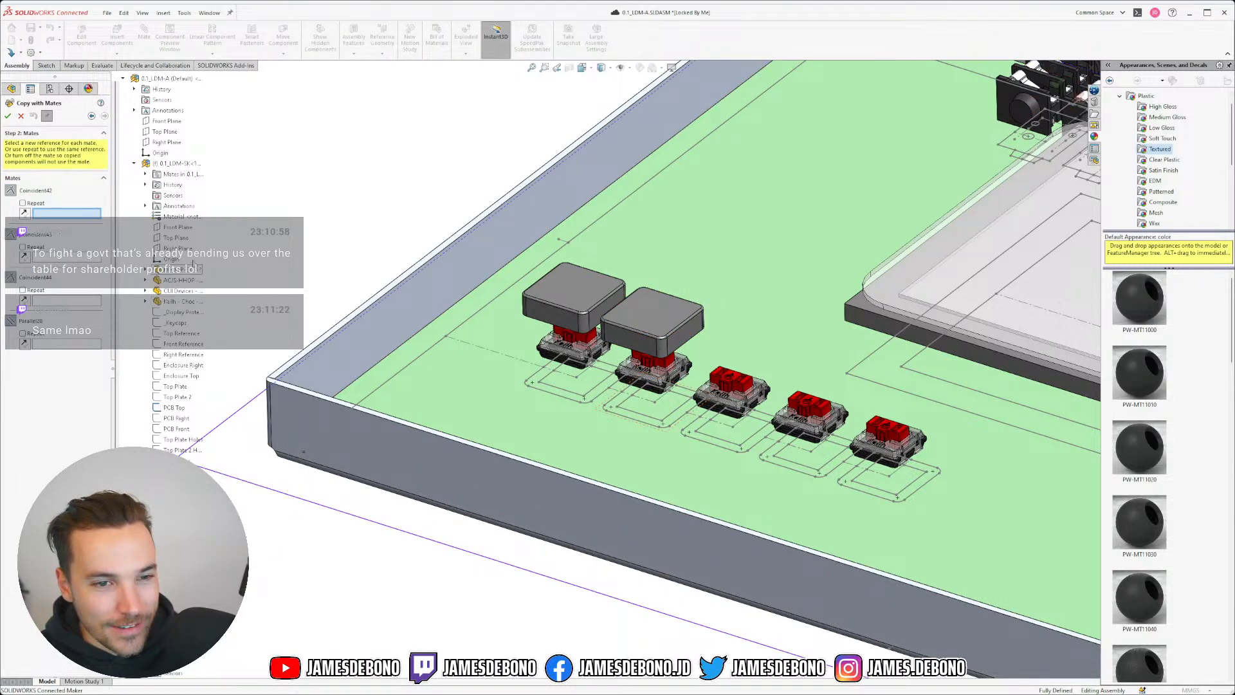
left_click(22, 203)
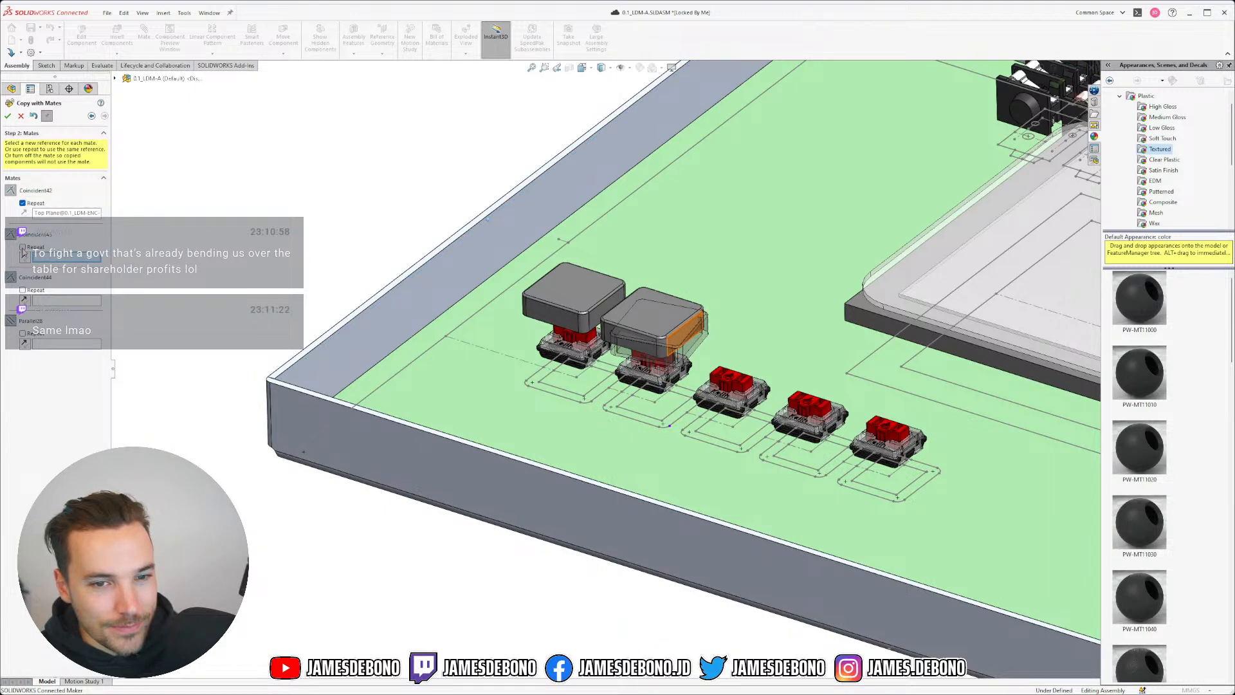
left_click(22, 333)
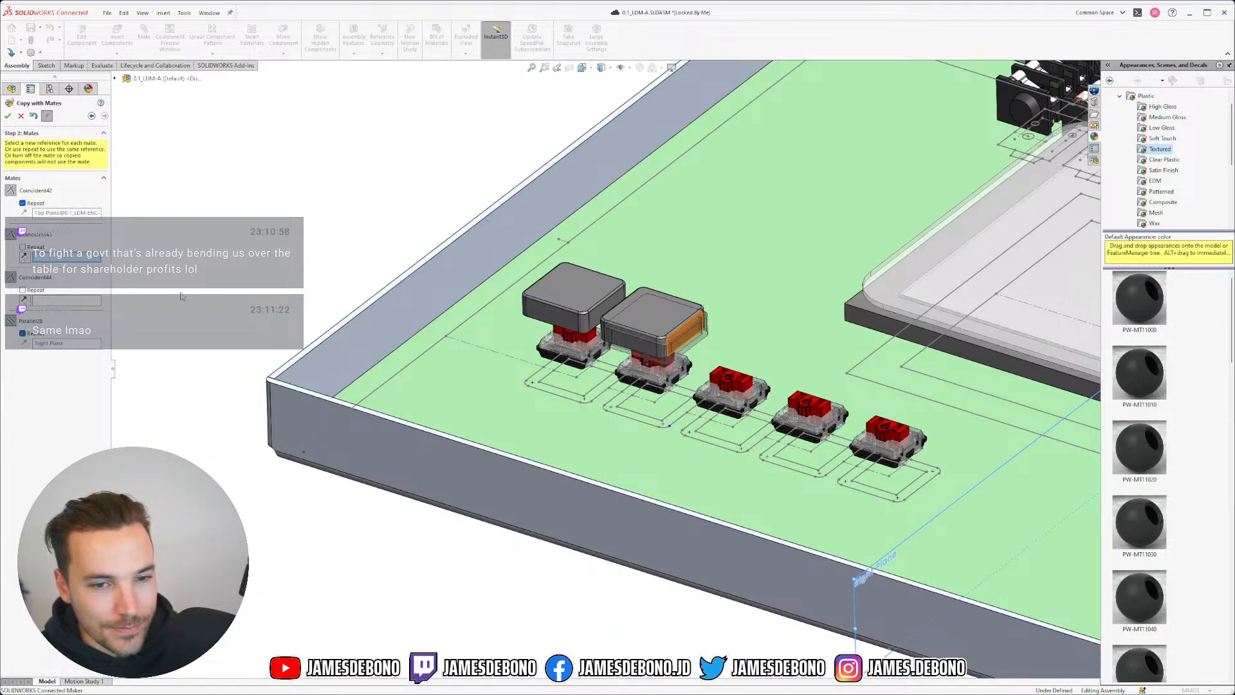
- Place keycap copies over the third and fourth switches, using each key outline's two front-right corner points as coincident references
scroll(743, 463, "down", 3)
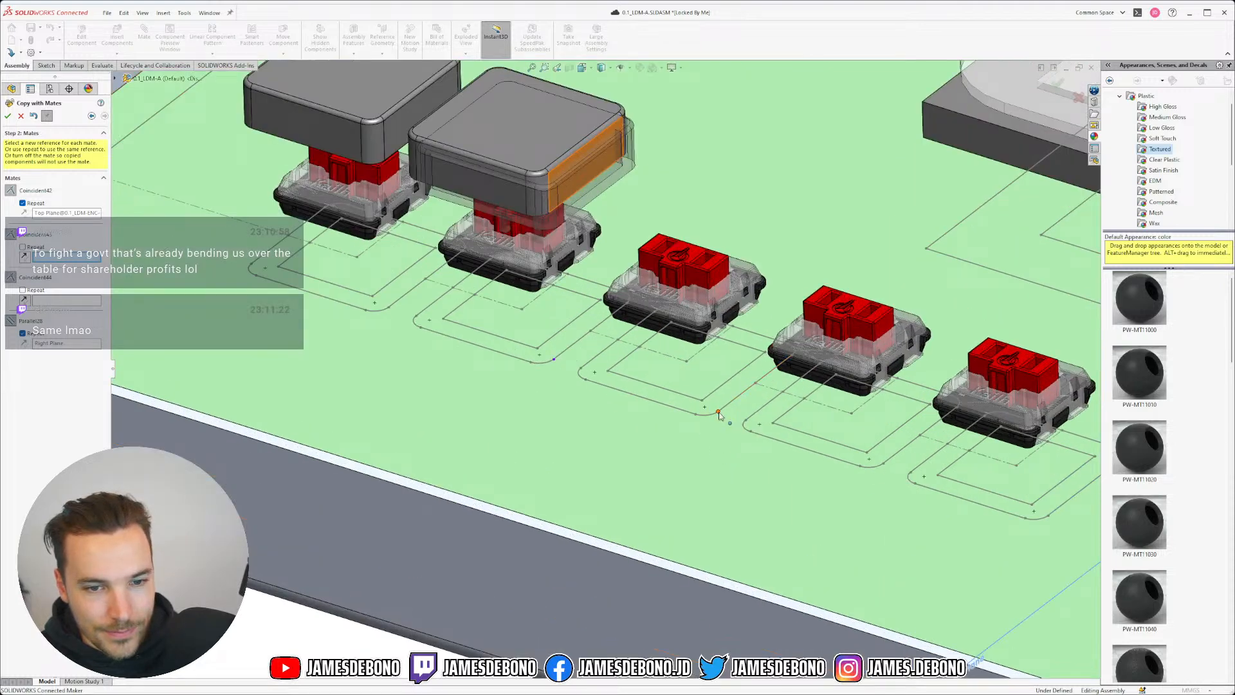
left_click(719, 412)
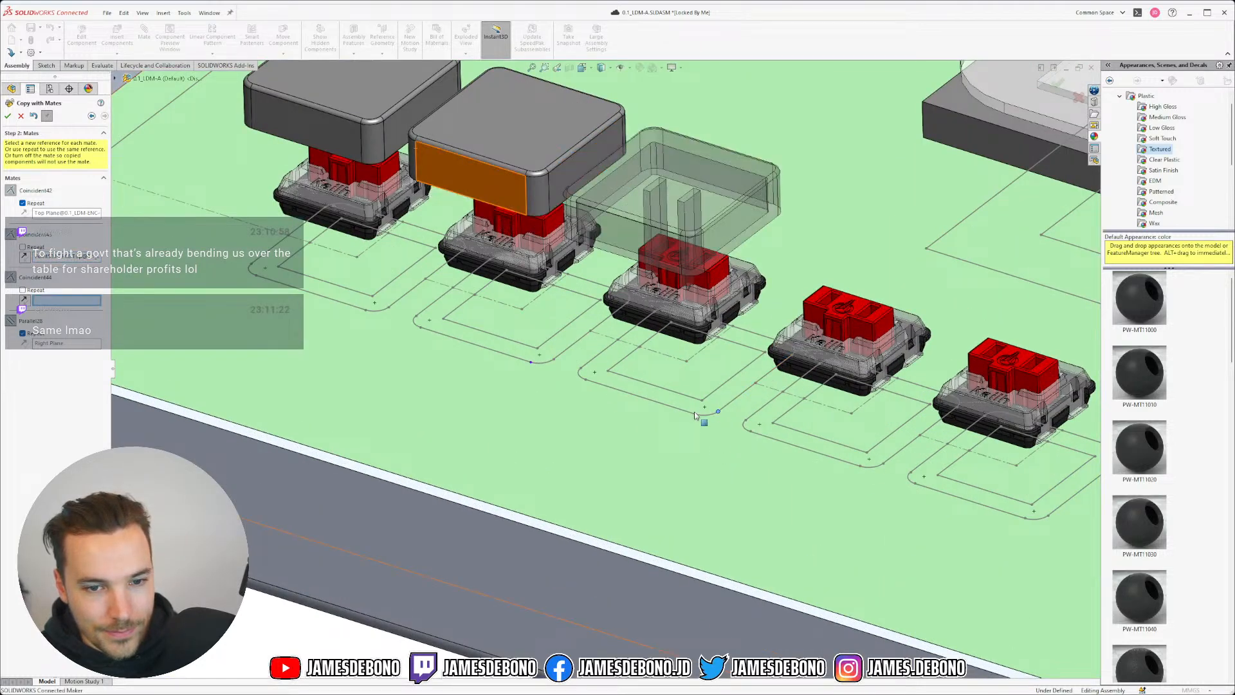
left_click(696, 416)
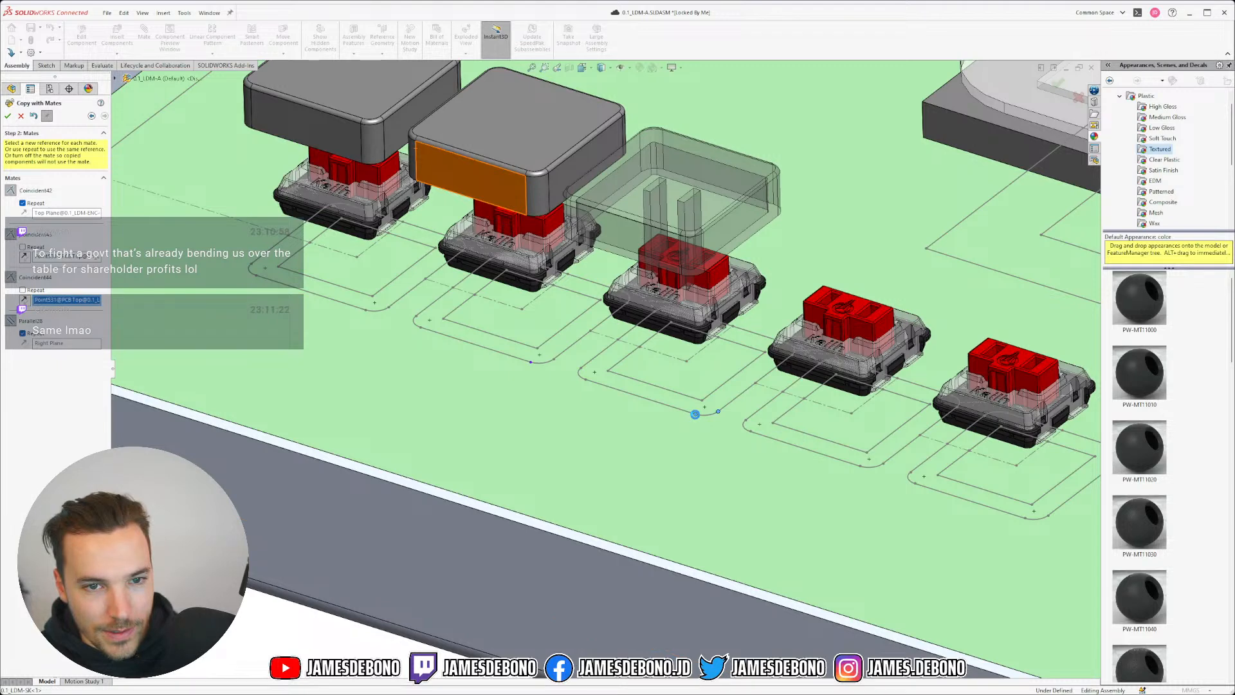
left_click(8, 117)
left_click(885, 464)
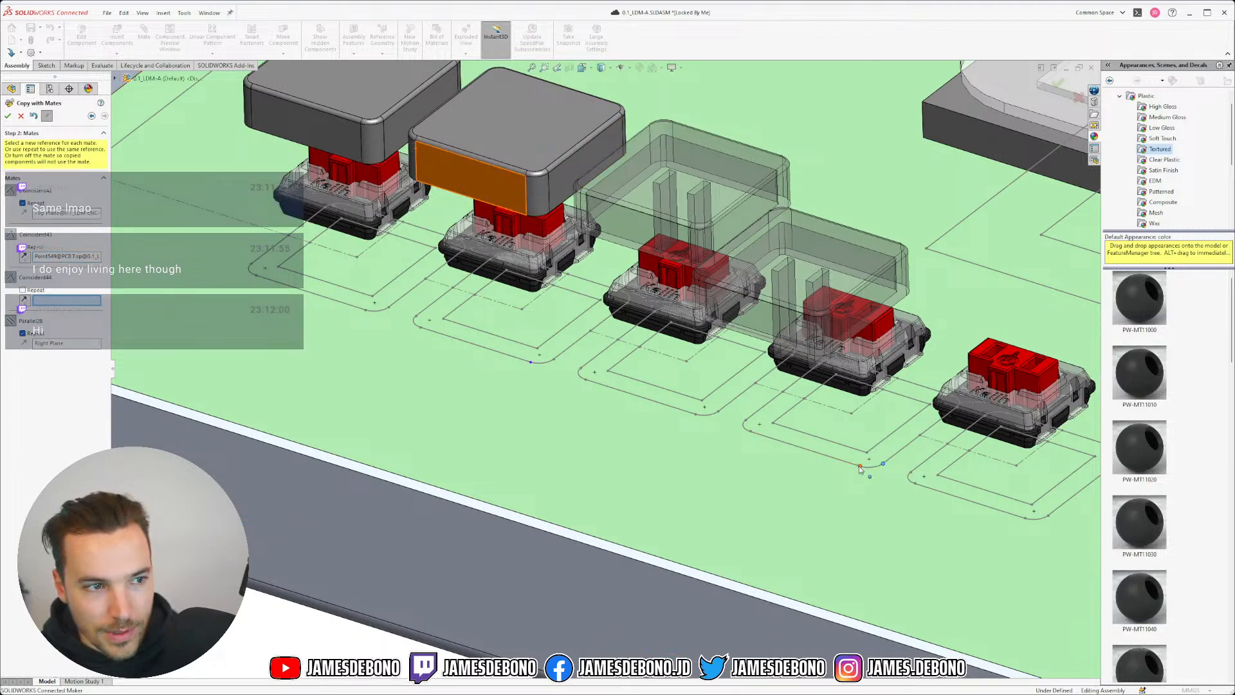
left_click(858, 464)
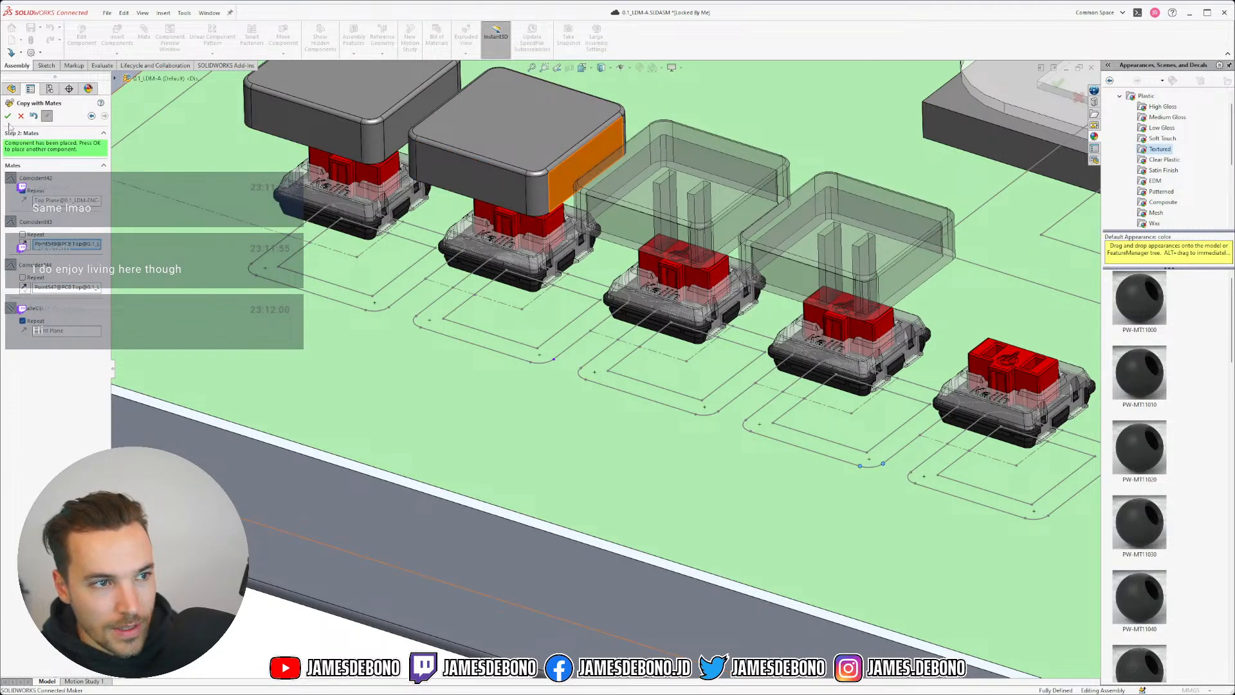
- Place a keycap copy over the fifth switch using its outline's two front-right corner points, and finish Copy with Mates
scroll(836, 417, "up", 3)
scroll(842, 417, "down", 5)
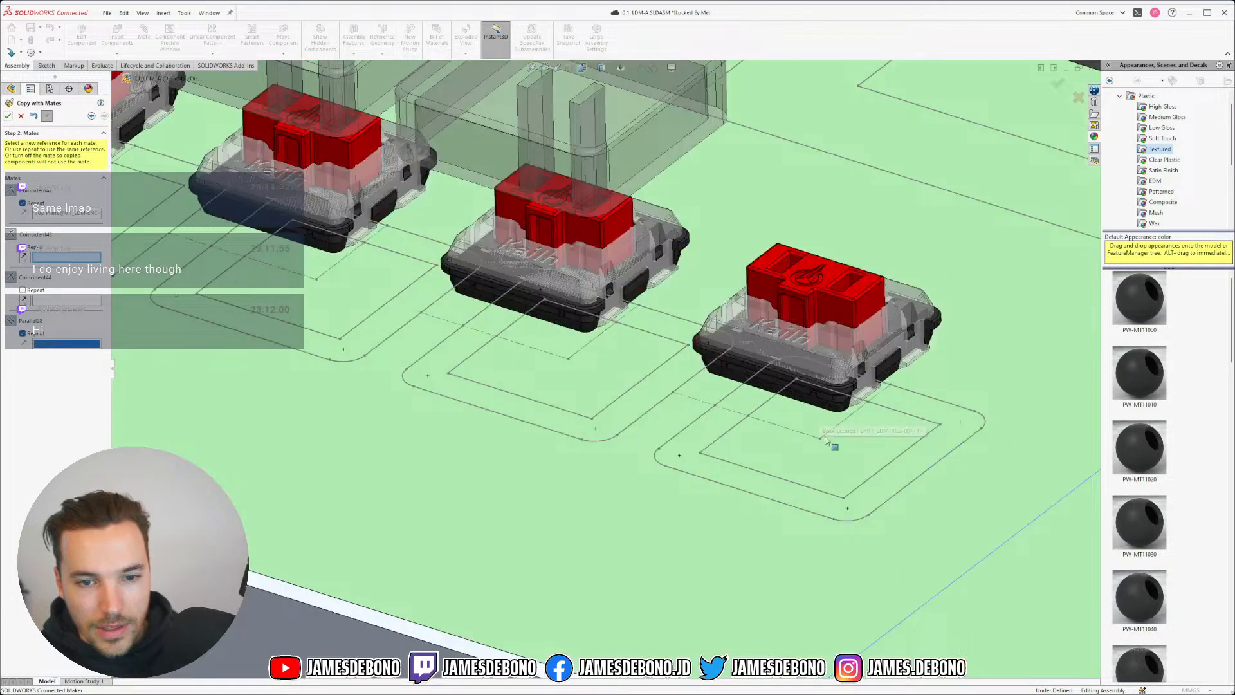
left_click(868, 514)
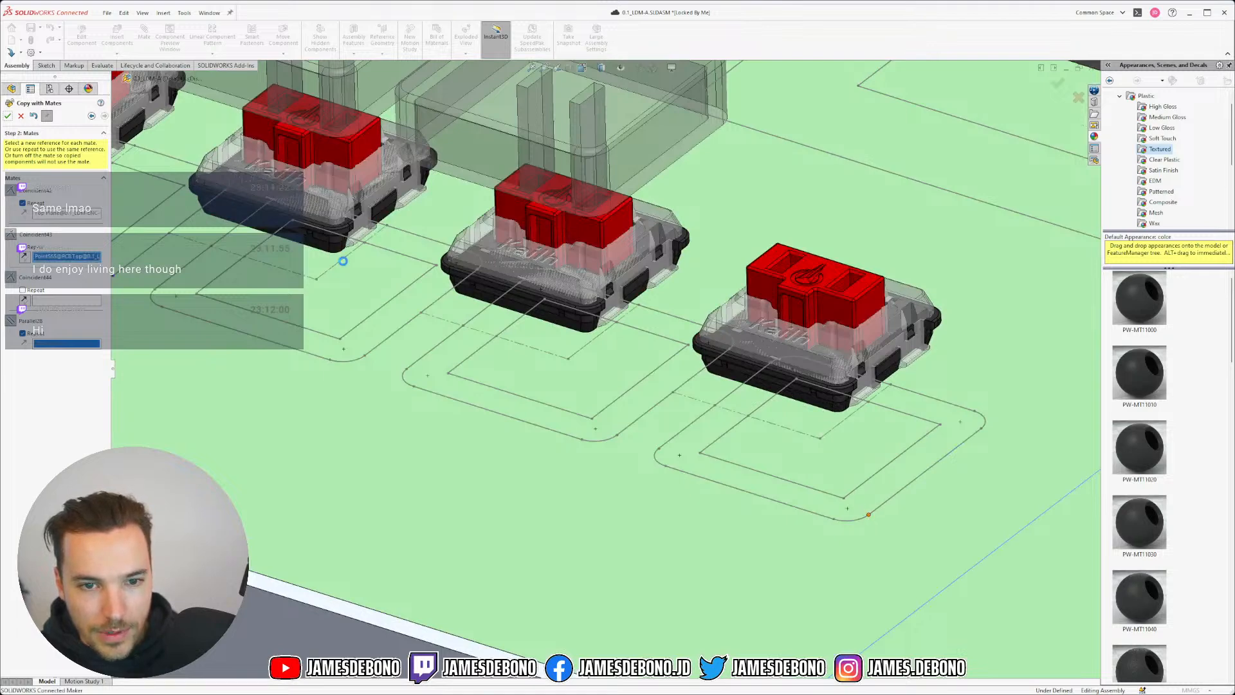
left_click(835, 519)
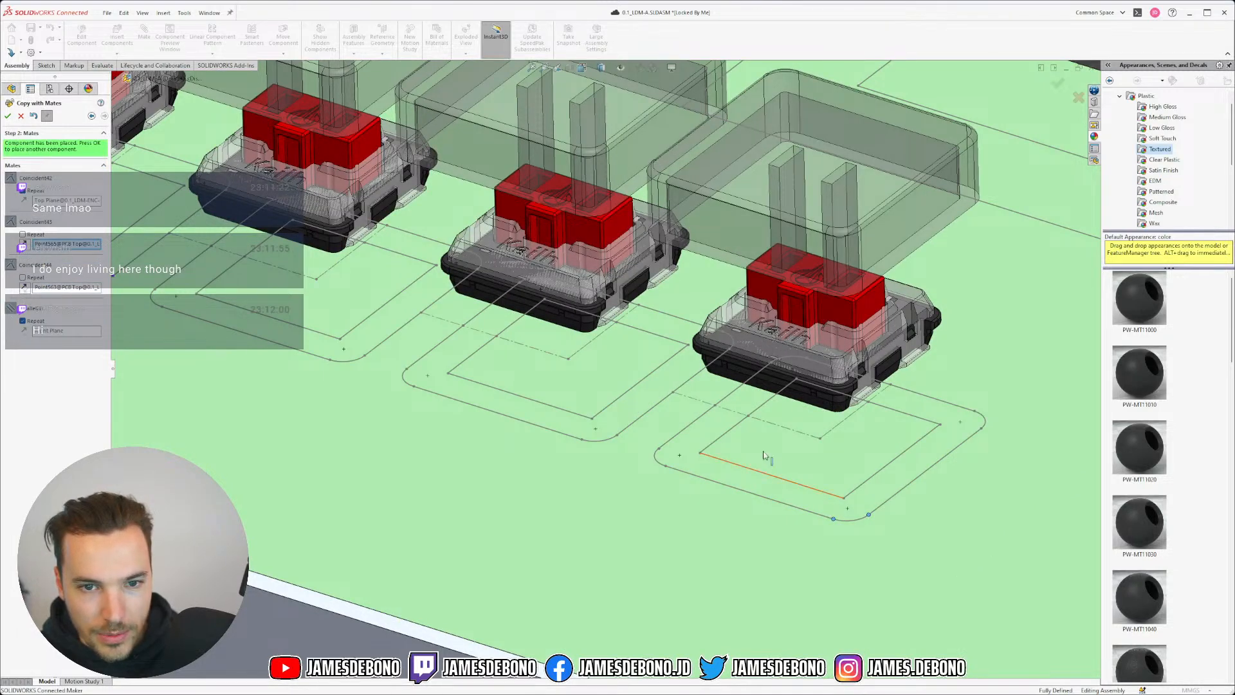
scroll(641, 362, "up", 8)
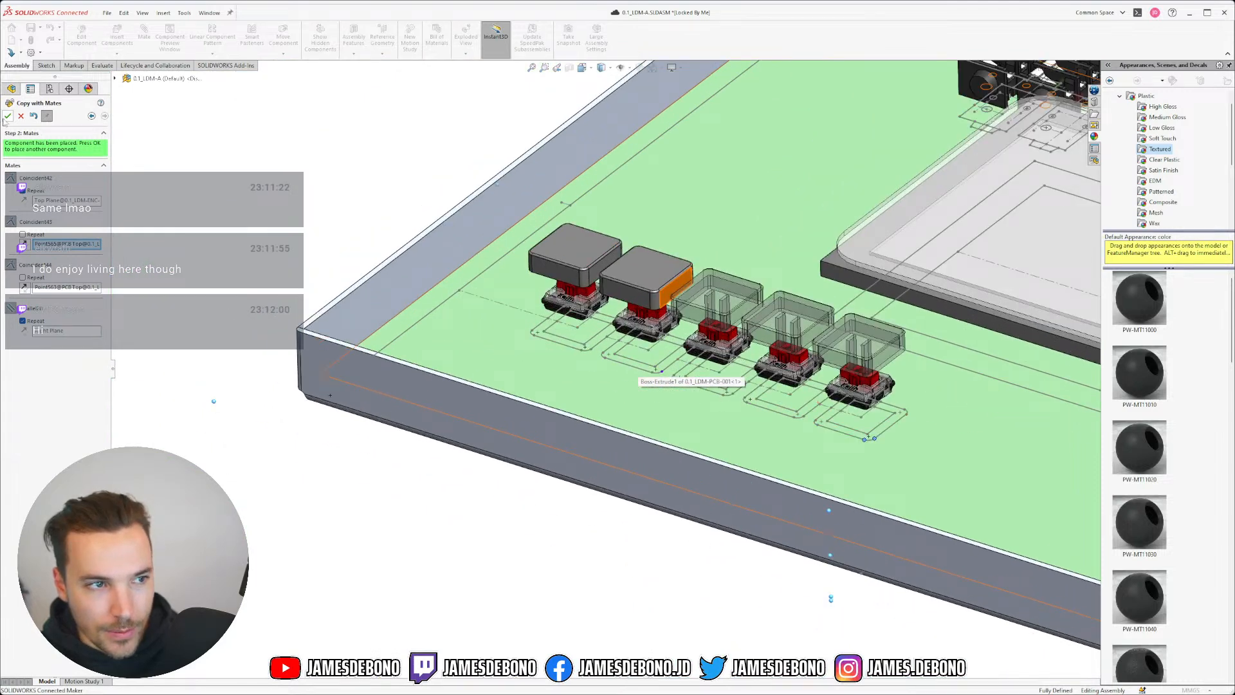
left_click(6, 116)
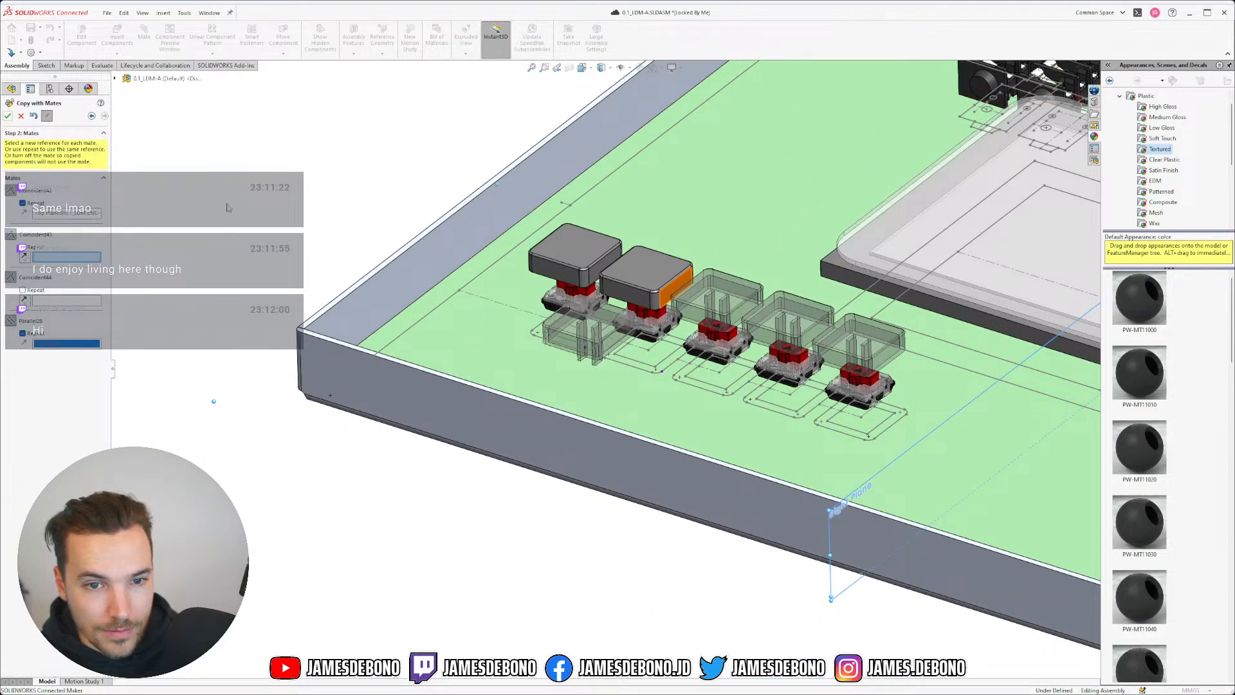
left_click(8, 116)
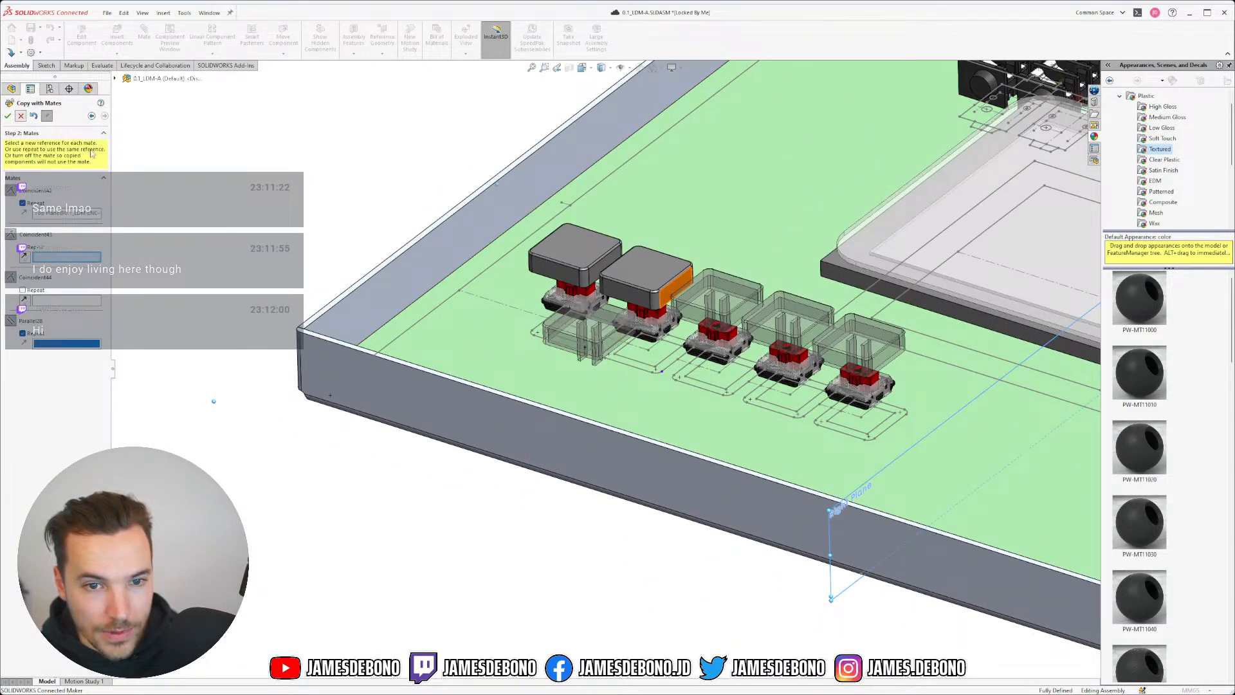
- Hide the PCB Top reference sketch that contains the key outlines
left_click(715, 390)
left_click(759, 364)
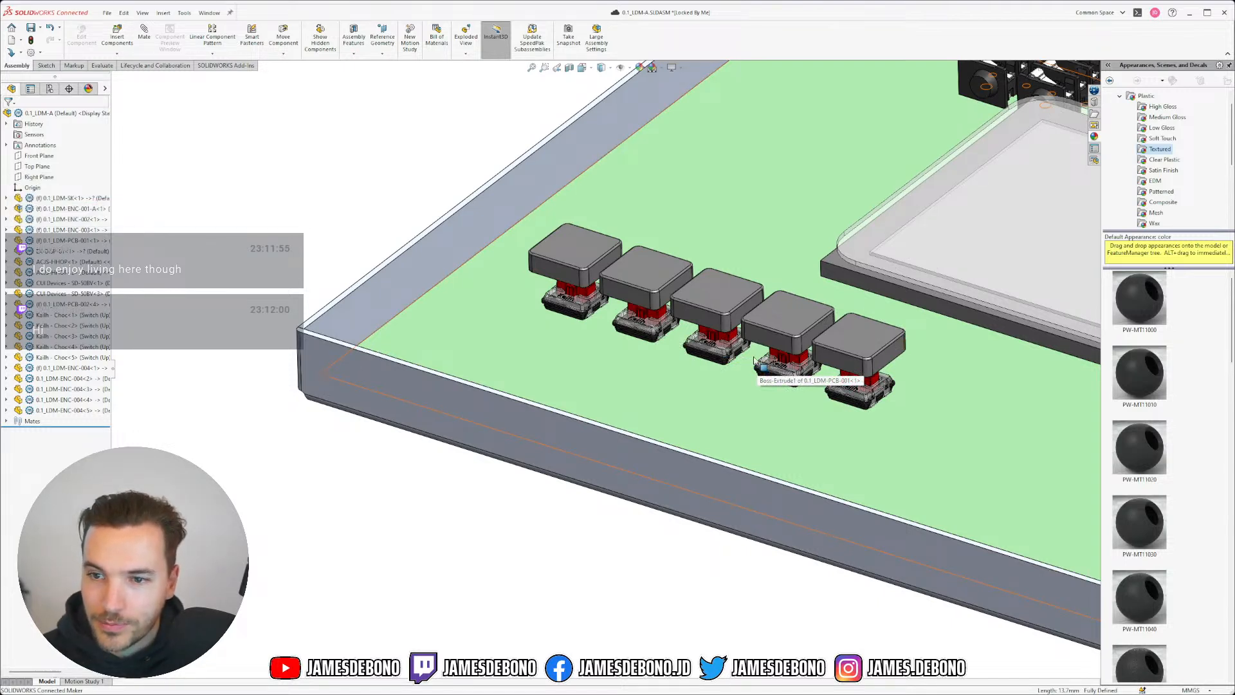
- Show the hidden top plates inside the 0.1_LDM-ENC-001-A subassembly
scroll(721, 393, "up", 5)
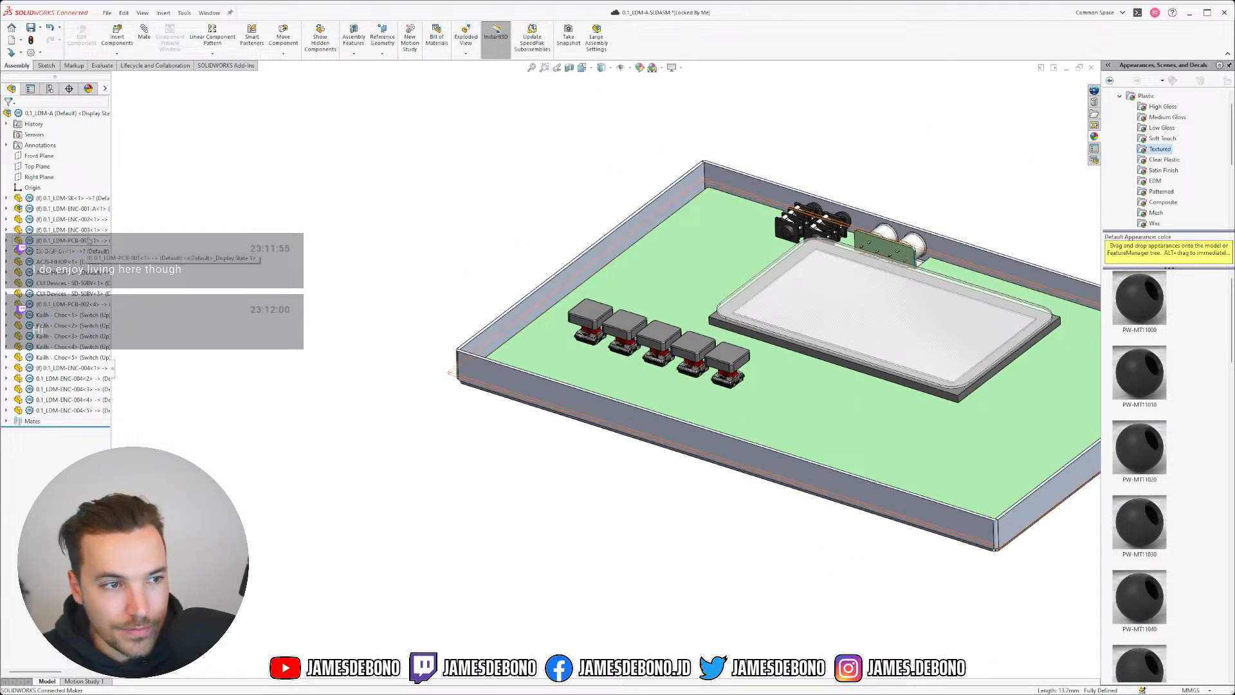
right_click(81, 208)
left_click(366, 261)
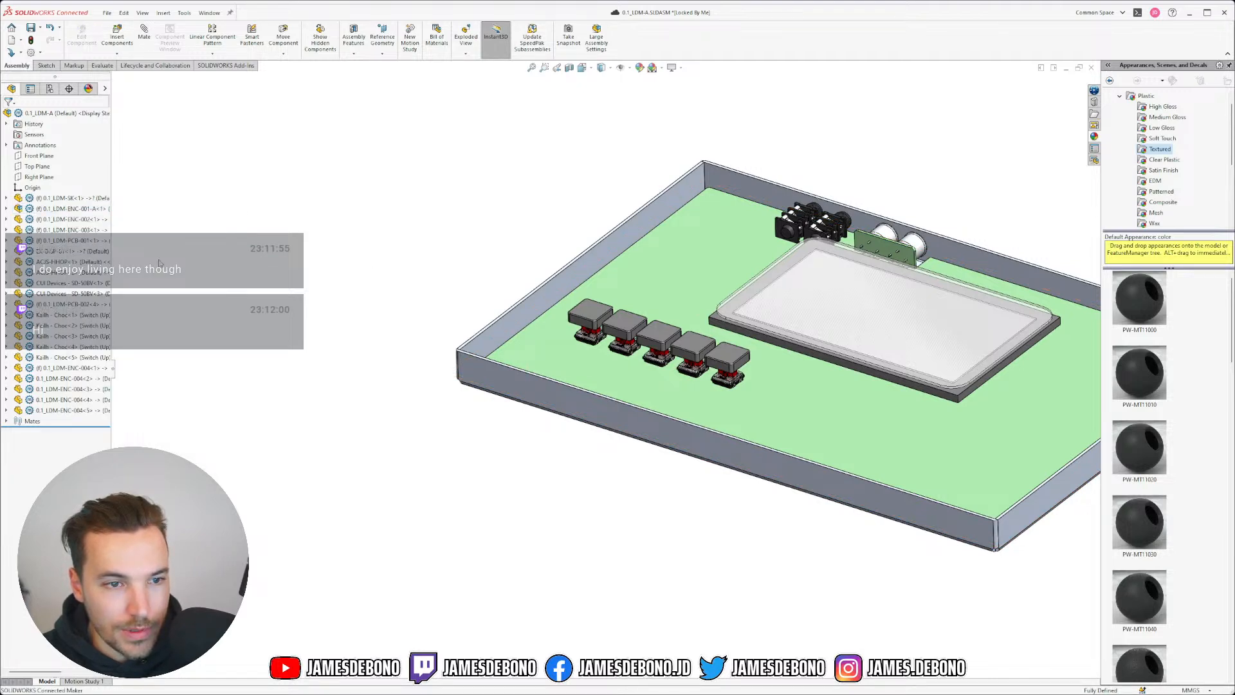
left_click(6, 208)
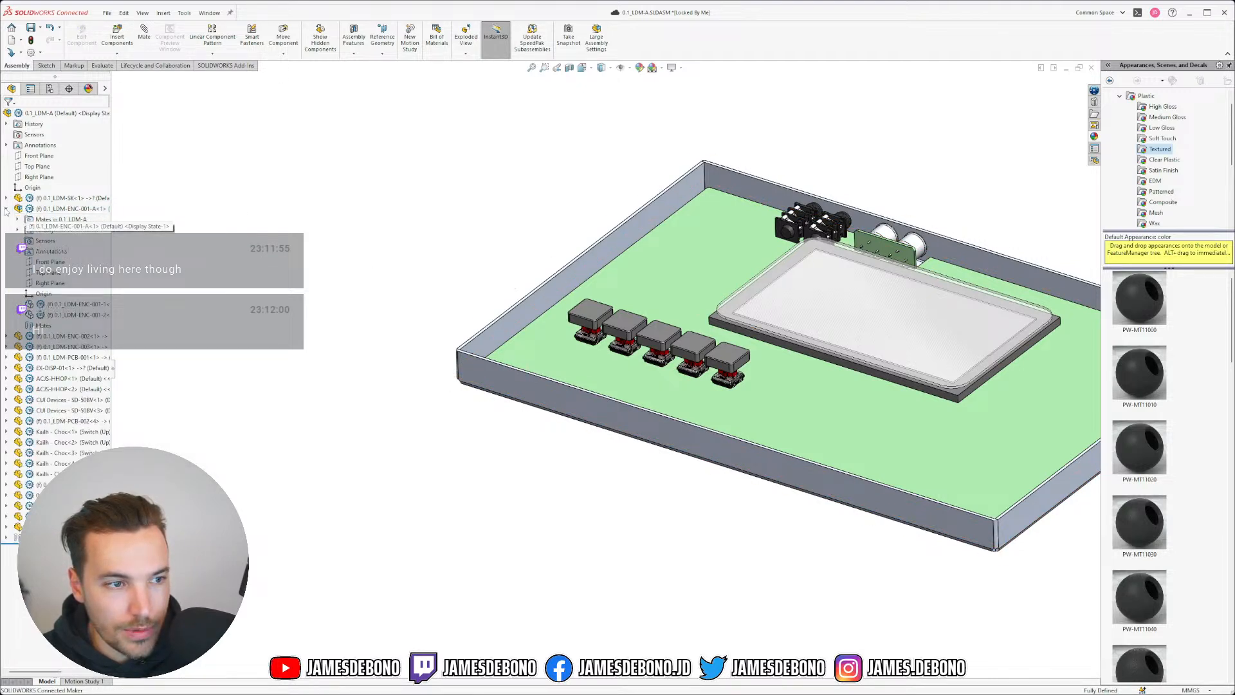
right_click(55, 312)
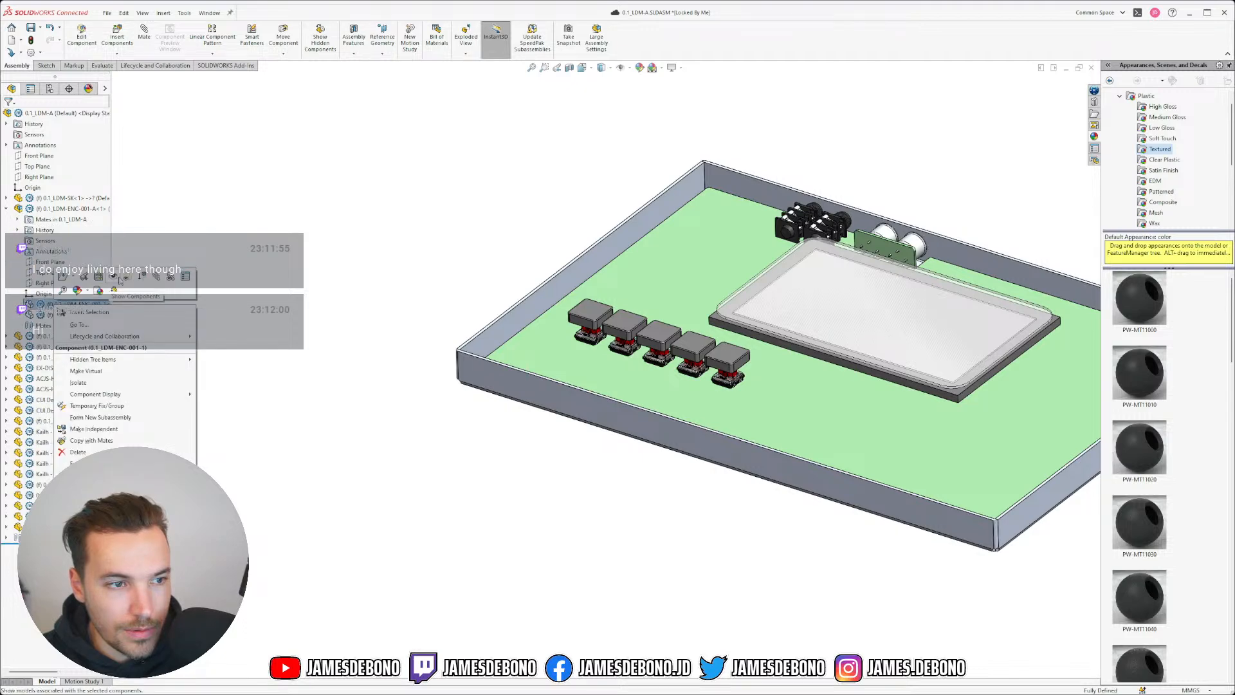
left_click(118, 288)
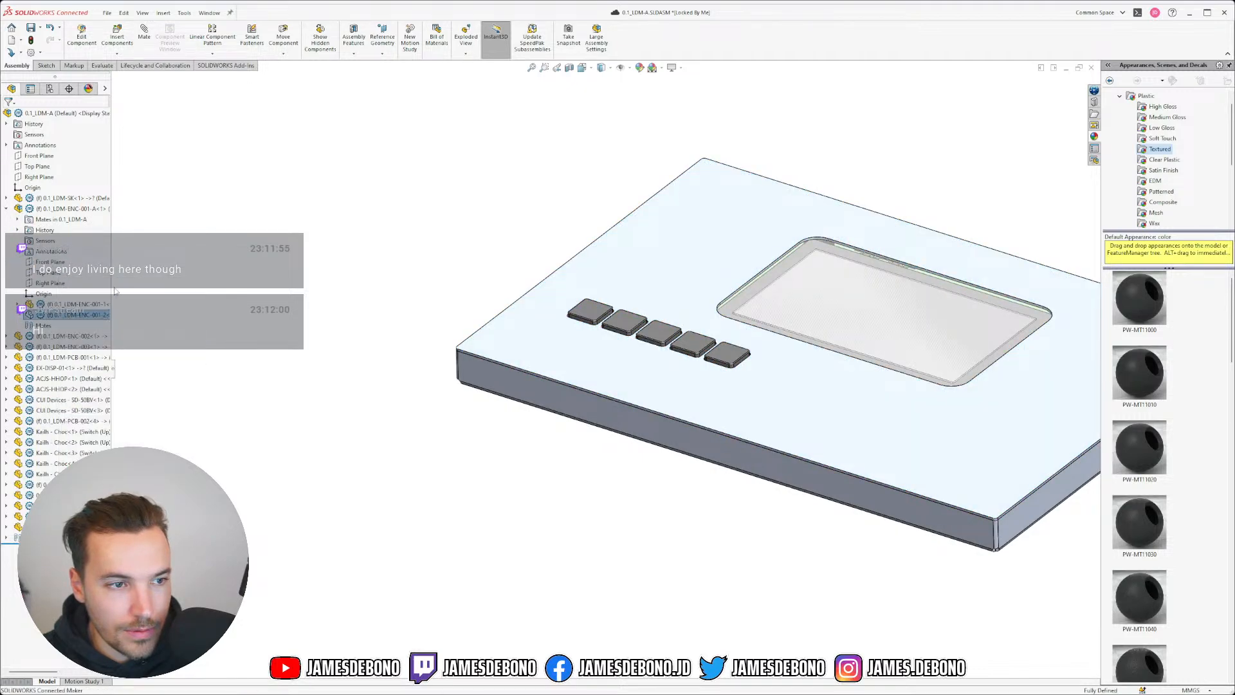
left_click(6, 209)
left_click(300, 261)
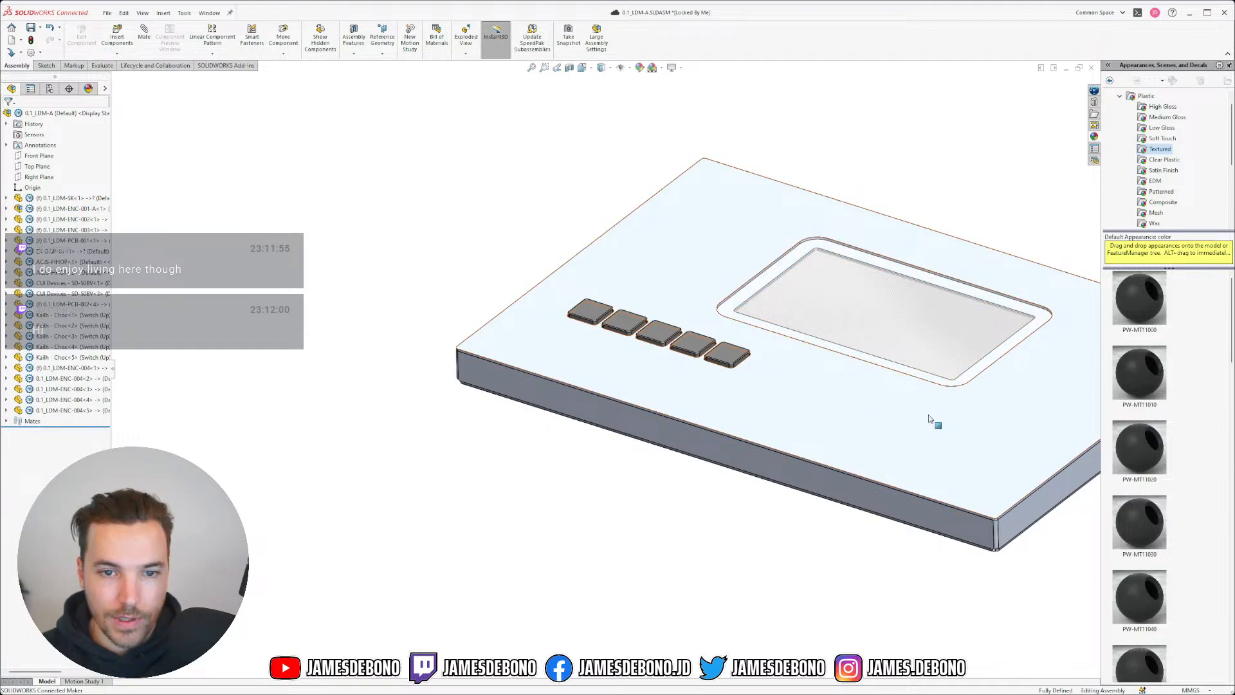
- Examine the closed enclosure from several angles, checking how the five keycaps sit in the top plate openings
scroll(896, 402, "down", 3)
scroll(747, 337, "up", 7)
scroll(700, 352, "down", 3)
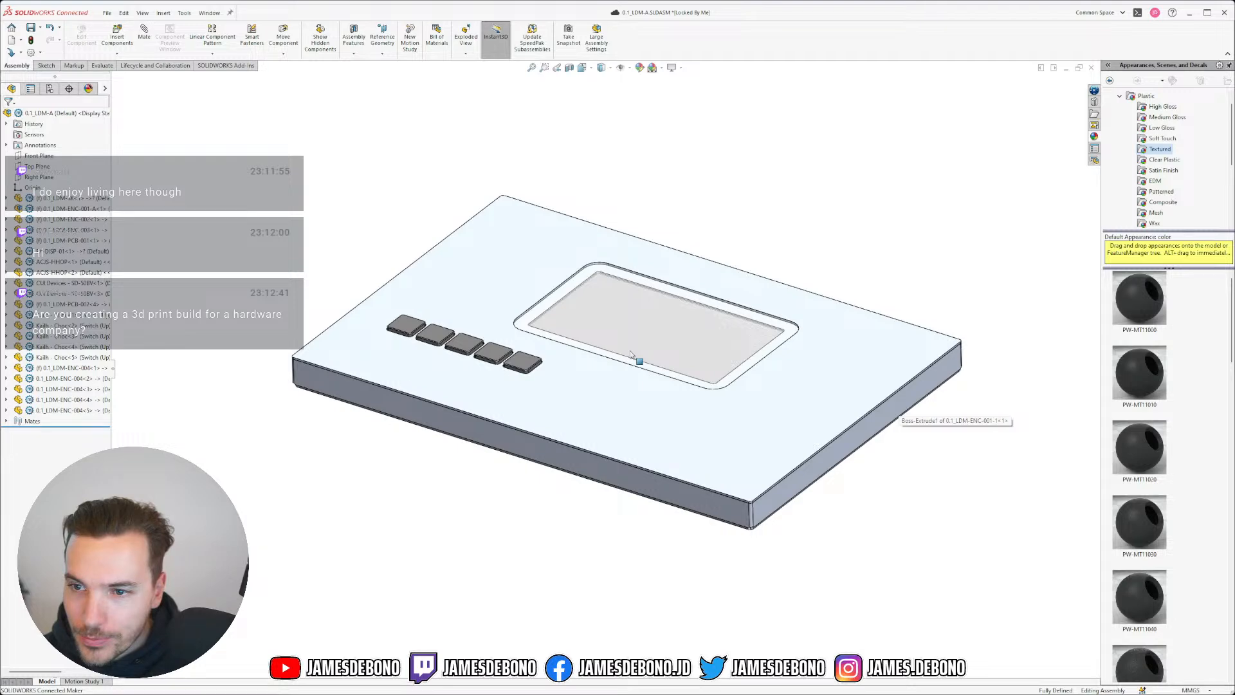
scroll(553, 360, "up", 1)
scroll(579, 353, "down", 3)
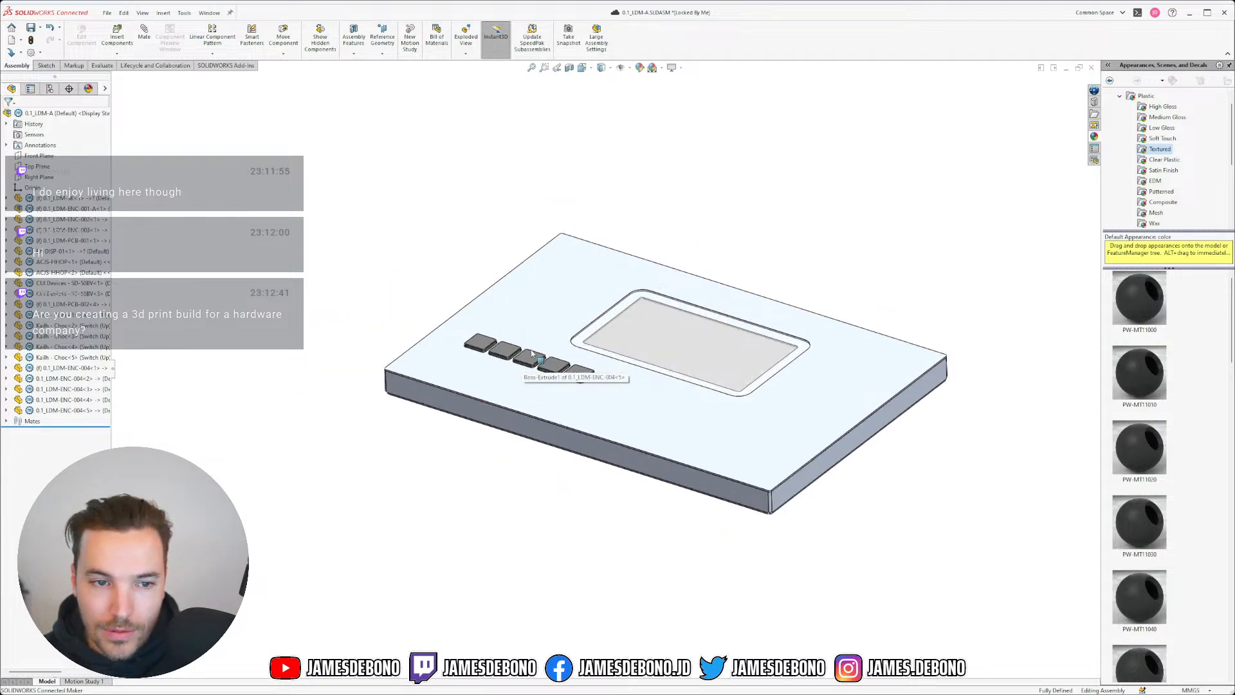
middle_click_drag(640, 422, 611, 339)
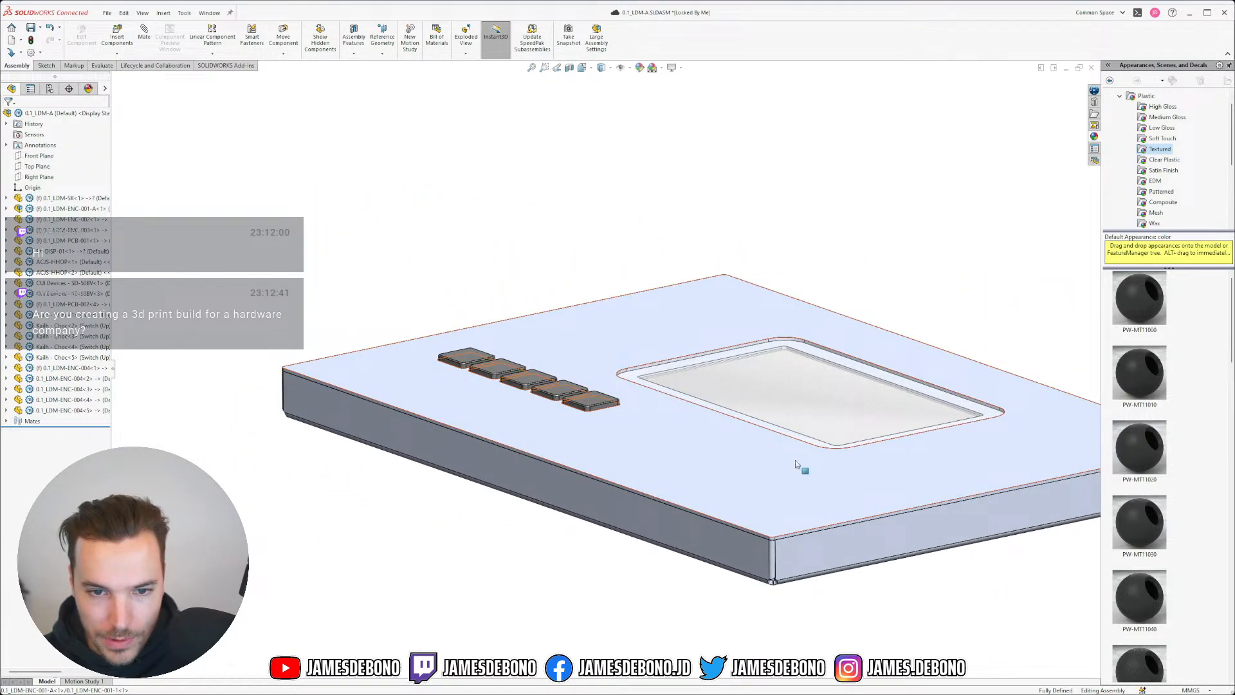
scroll(781, 496, "down", 3)
mouse_move(781, 497)
middle_mouse_down()
mouse_move(755, 435)
mouse_move(767, 502)
mouse_move(782, 473)
mouse_move(772, 505)
middle_mouse_up()
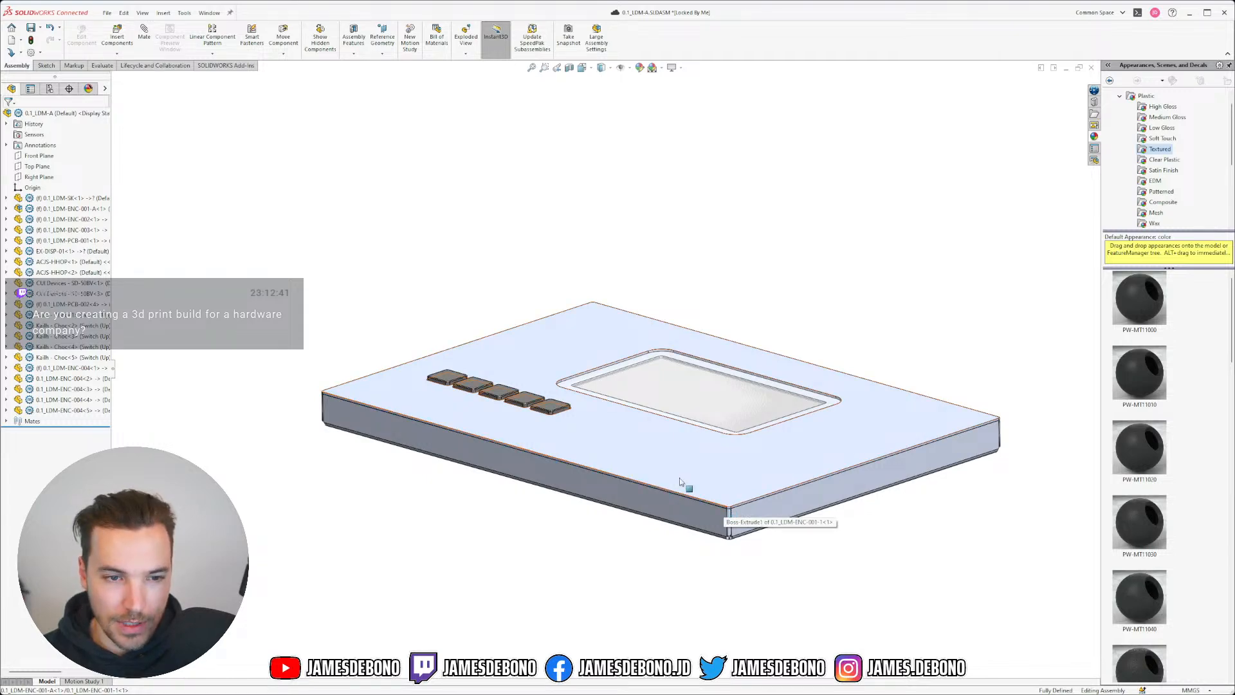
scroll(675, 486, "down", 2)
middle_click_drag(669, 484, 634, 469)
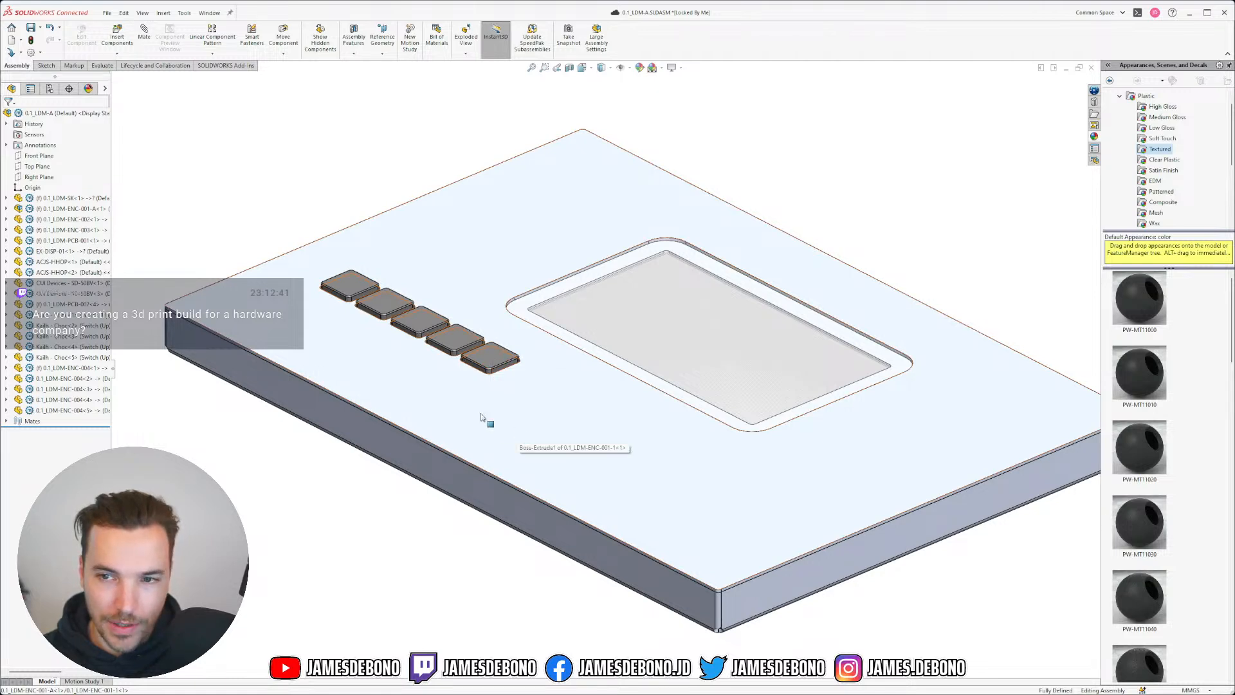
- Make the 0.1_LDM-ENC-001-A subassembly transparent and inspect the keycaps and switches beneath it
left_click(59, 208)
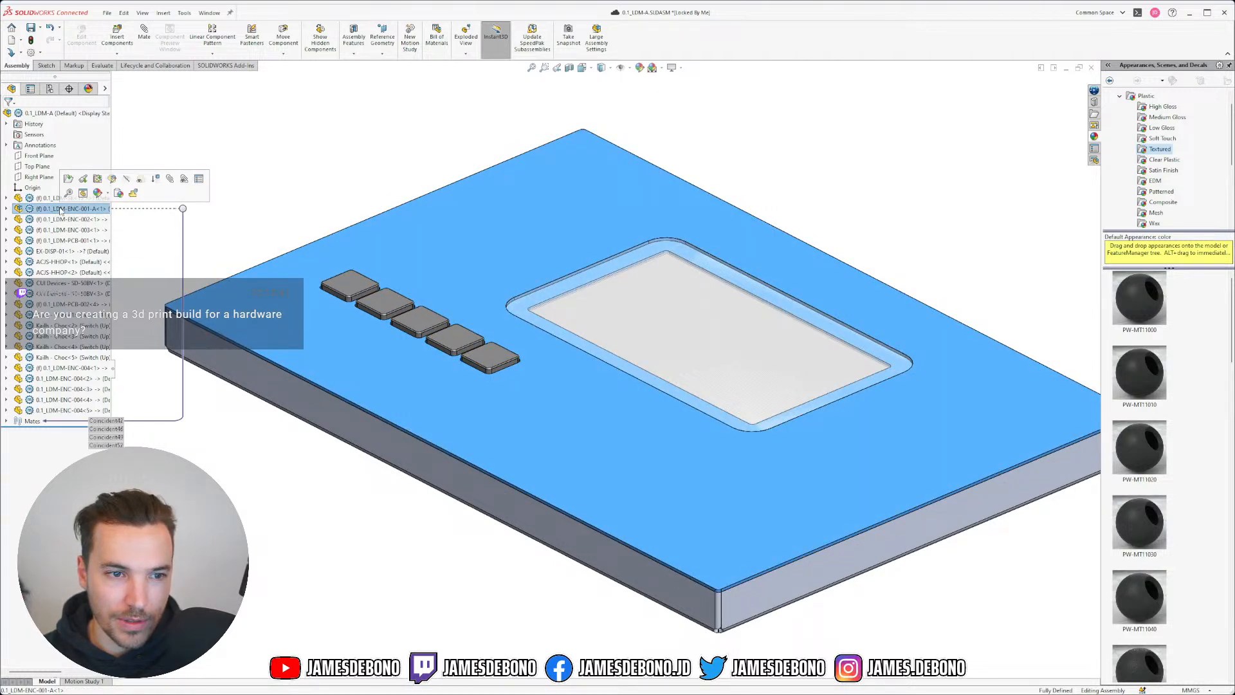
left_click(140, 180)
left_click(331, 173)
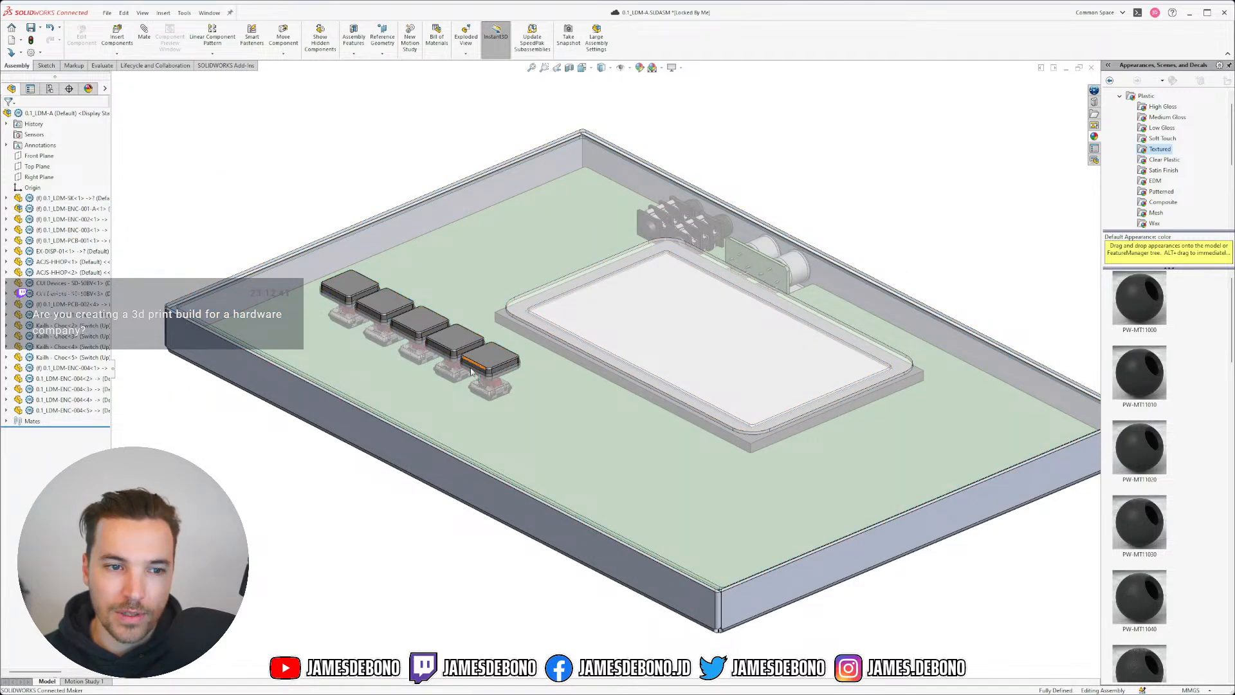
mouse_move(470, 371)
middle_mouse_down()
mouse_move(450, 295)
mouse_move(458, 361)
middle_mouse_up()
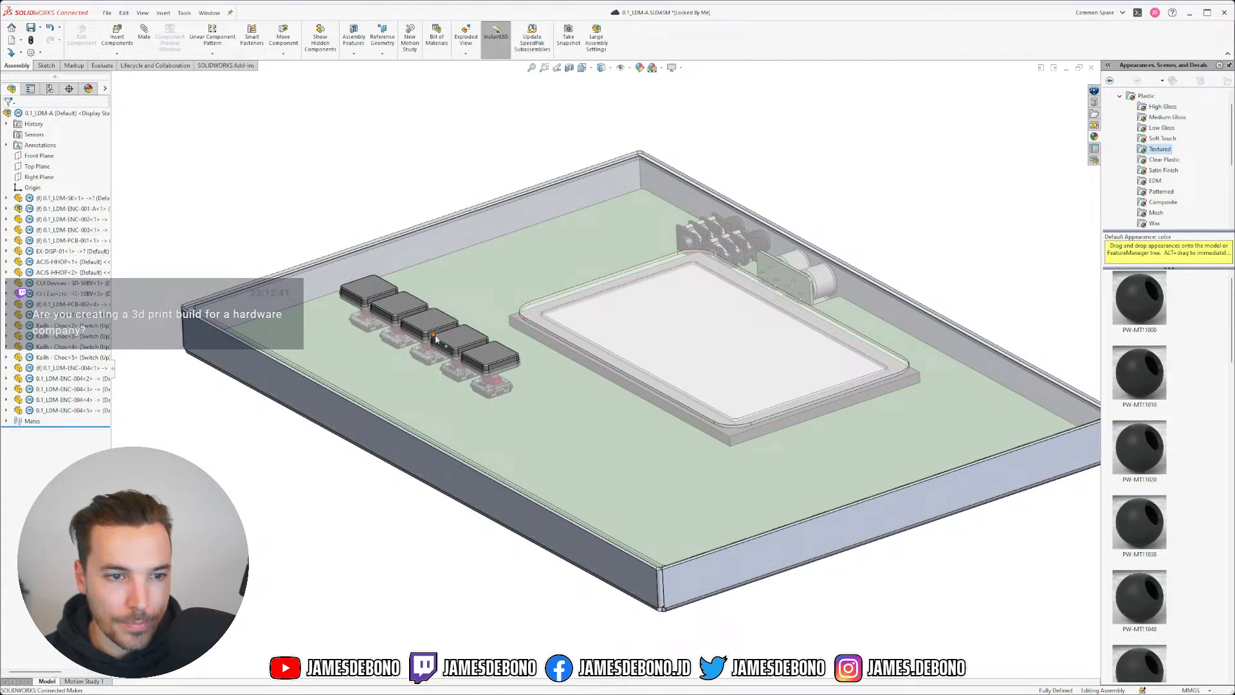
mouse_move(437, 335)
middle_mouse_down()
mouse_move(446, 283)
mouse_move(429, 343)
middle_mouse_up()
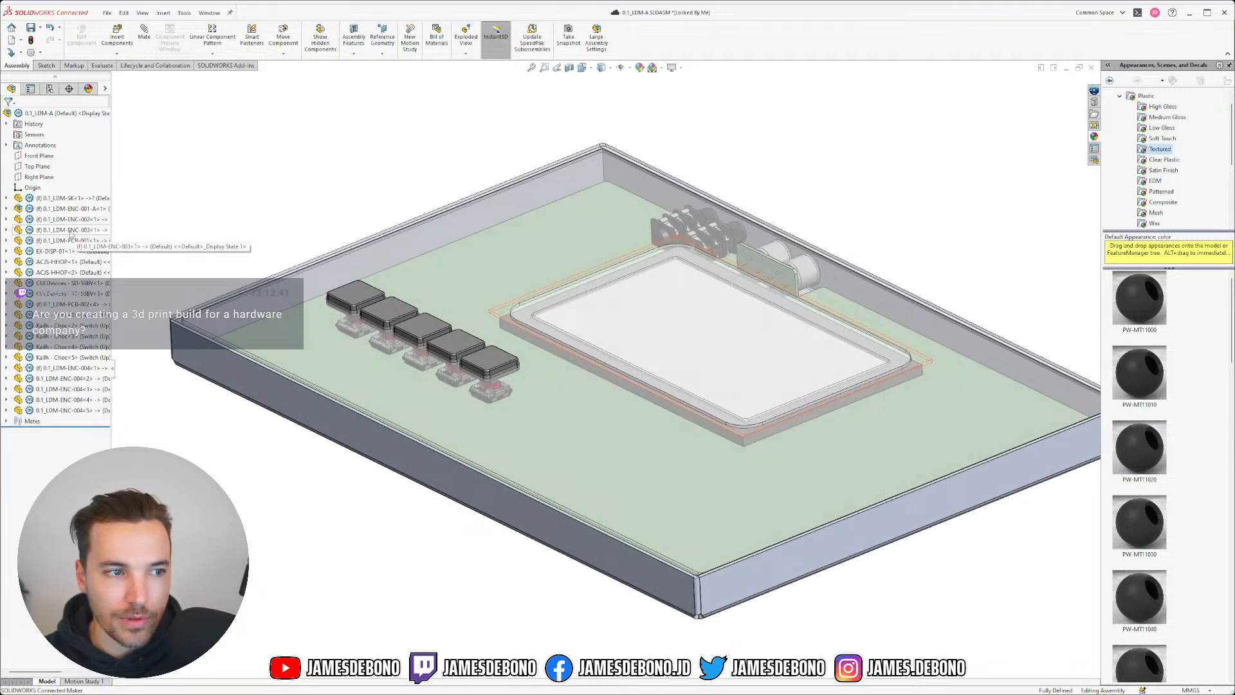
- Turn off the transparency of the 0.1_LDM-ENC-001-A subassembly
right_click(64, 208)
left_click(146, 180)
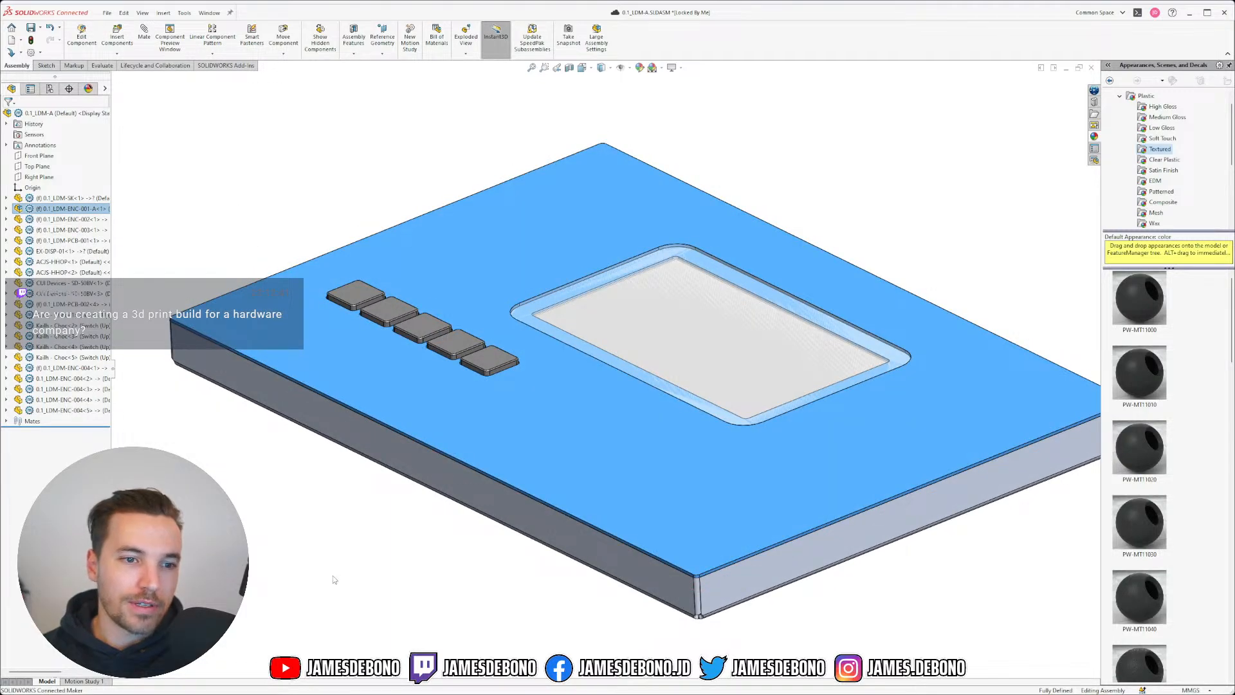
left_click(334, 579)
- Examine the gaps around the keycaps up close, and view the enclosure side with the connector openings
middle_click_drag(469, 383, 487, 486)
scroll(566, 353, "down", 6)
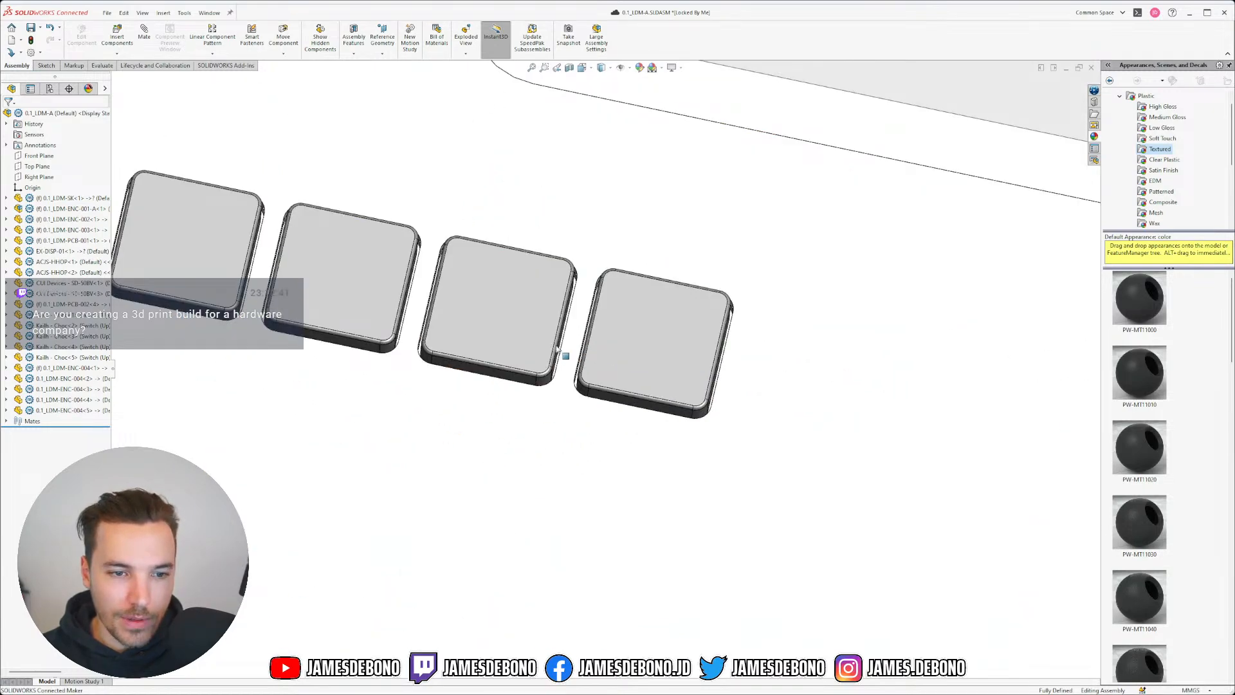
mouse_move(600, 347)
middle_mouse_down()
mouse_move(575, 463)
mouse_move(596, 281)
mouse_move(598, 309)
middle_mouse_up()
scroll(597, 335, "up", 4)
scroll(608, 389, "up", 5)
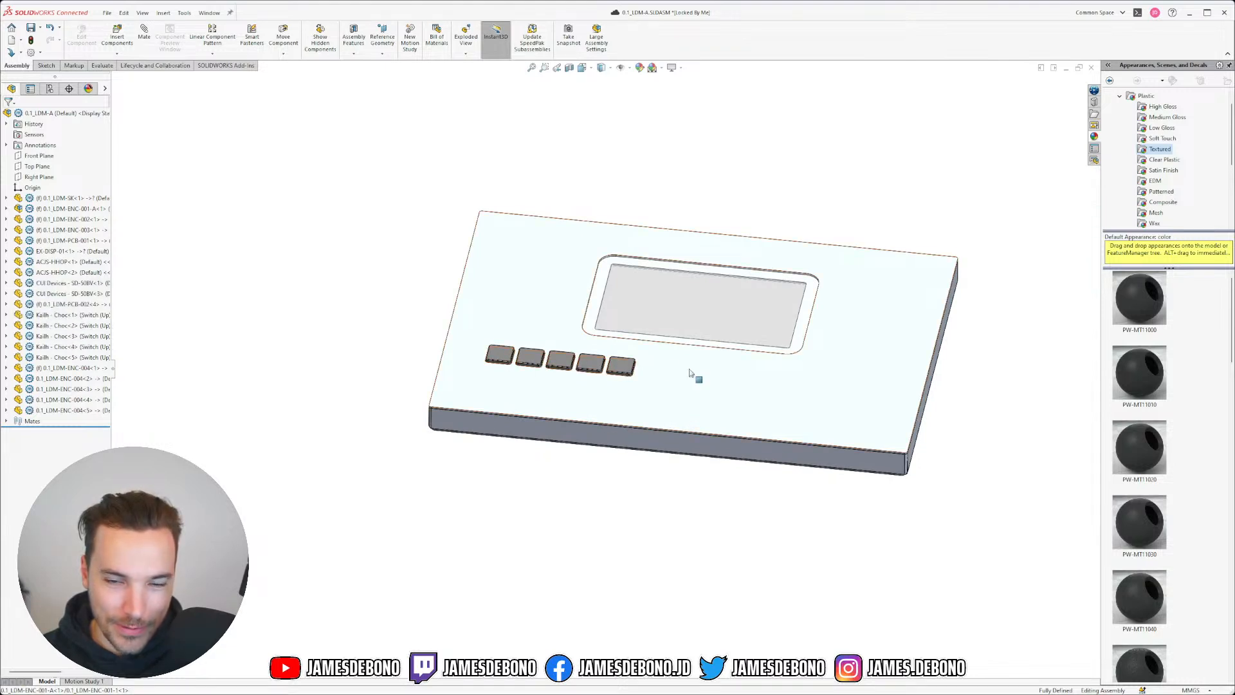
middle_click_drag(708, 373, 843, 403)
scroll(798, 341, "down", 3)
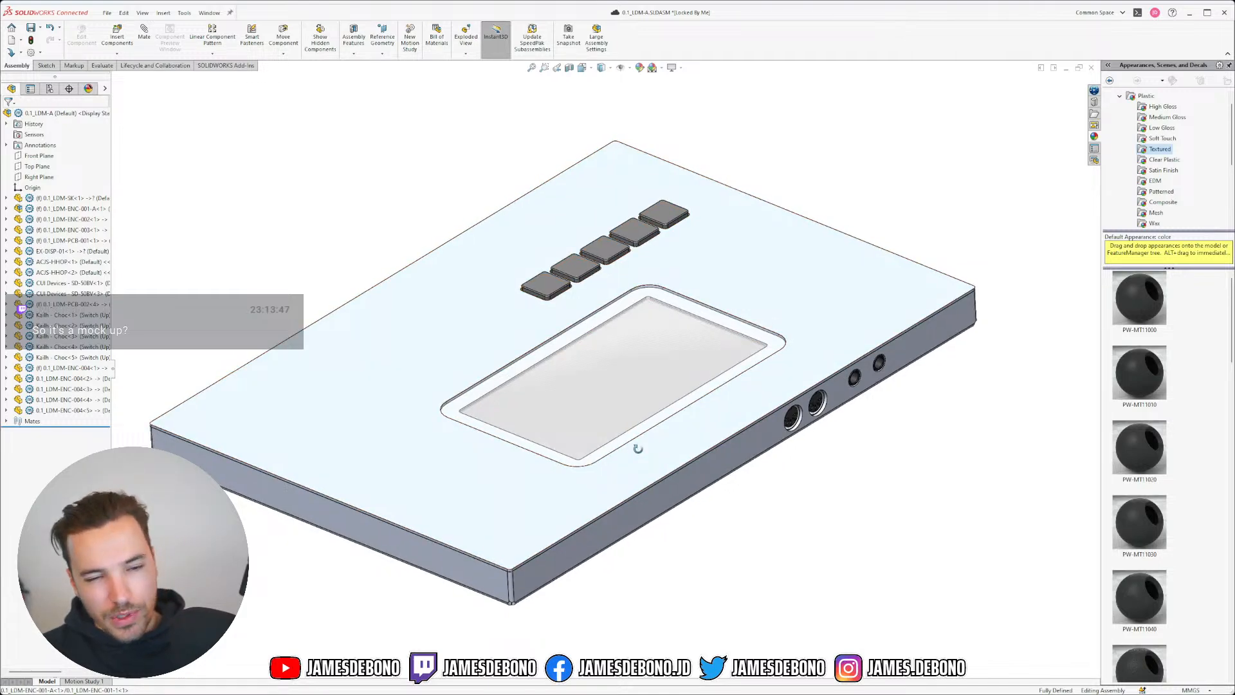
middle_click_drag(637, 446, 760, 348)
middle_click_drag(804, 390, 810, 420)
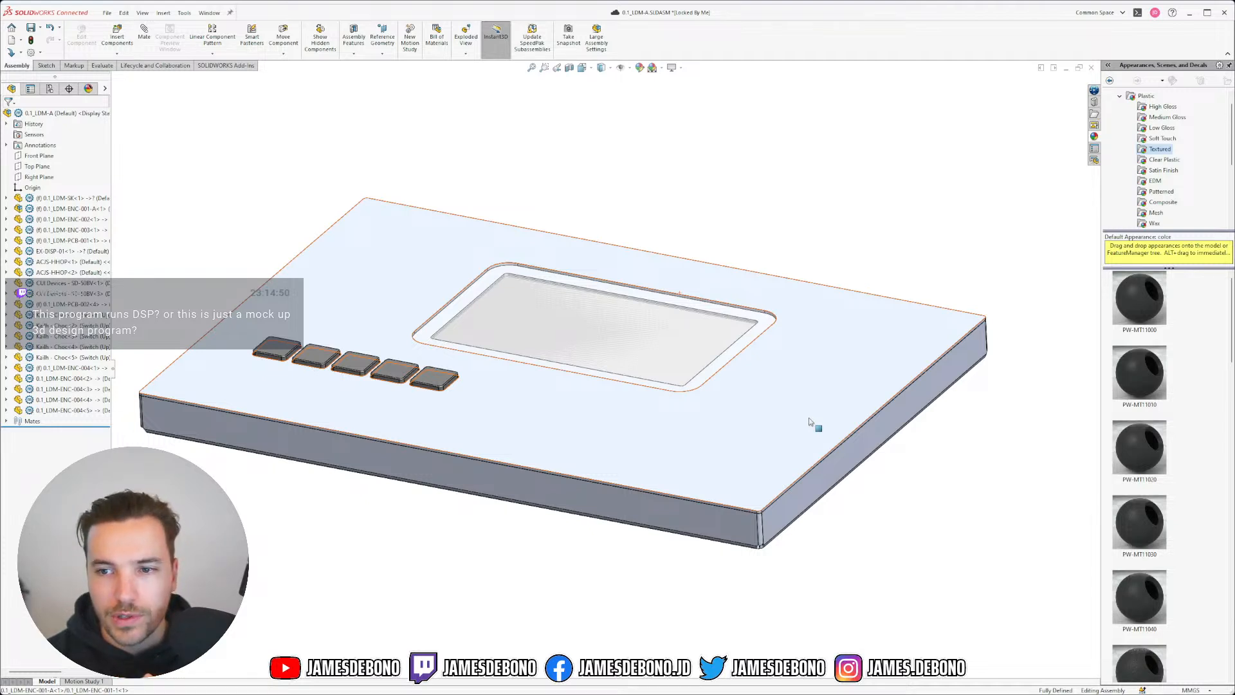
middle_click_drag(808, 418, 733, 444)
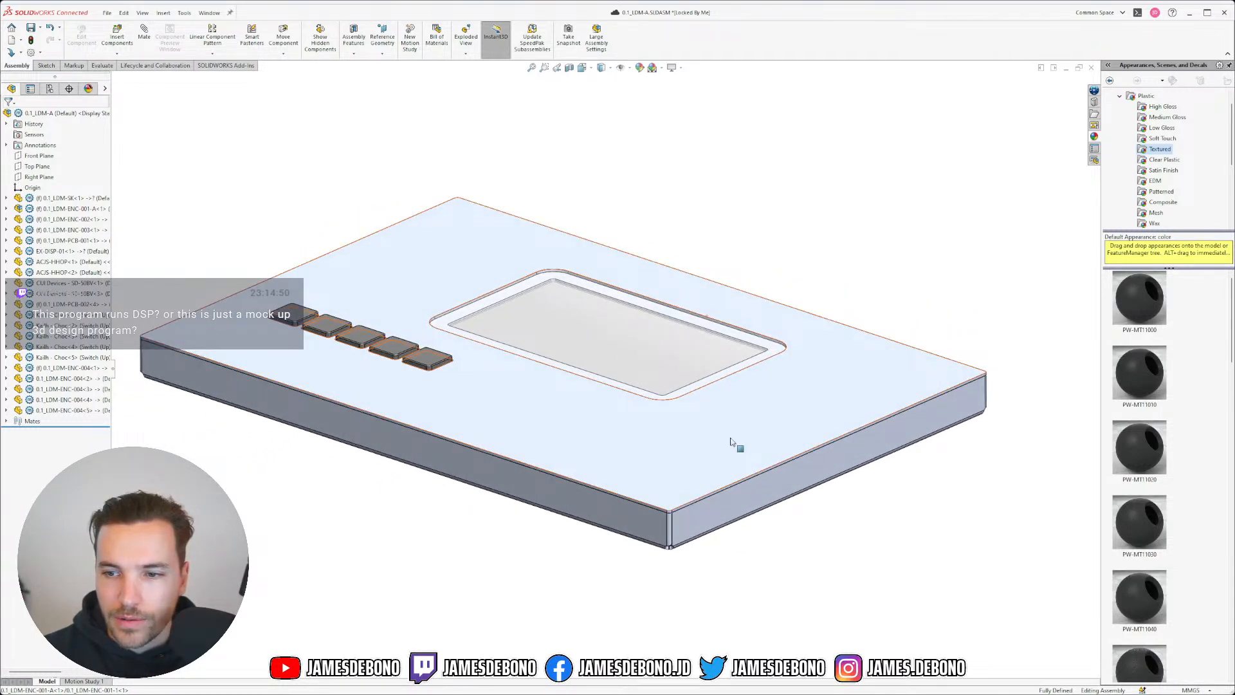
mouse_move(617, 380)
middle_mouse_down()
mouse_move(604, 298)
mouse_move(585, 345)
mouse_move(590, 328)
mouse_move(601, 380)
middle_mouse_up()
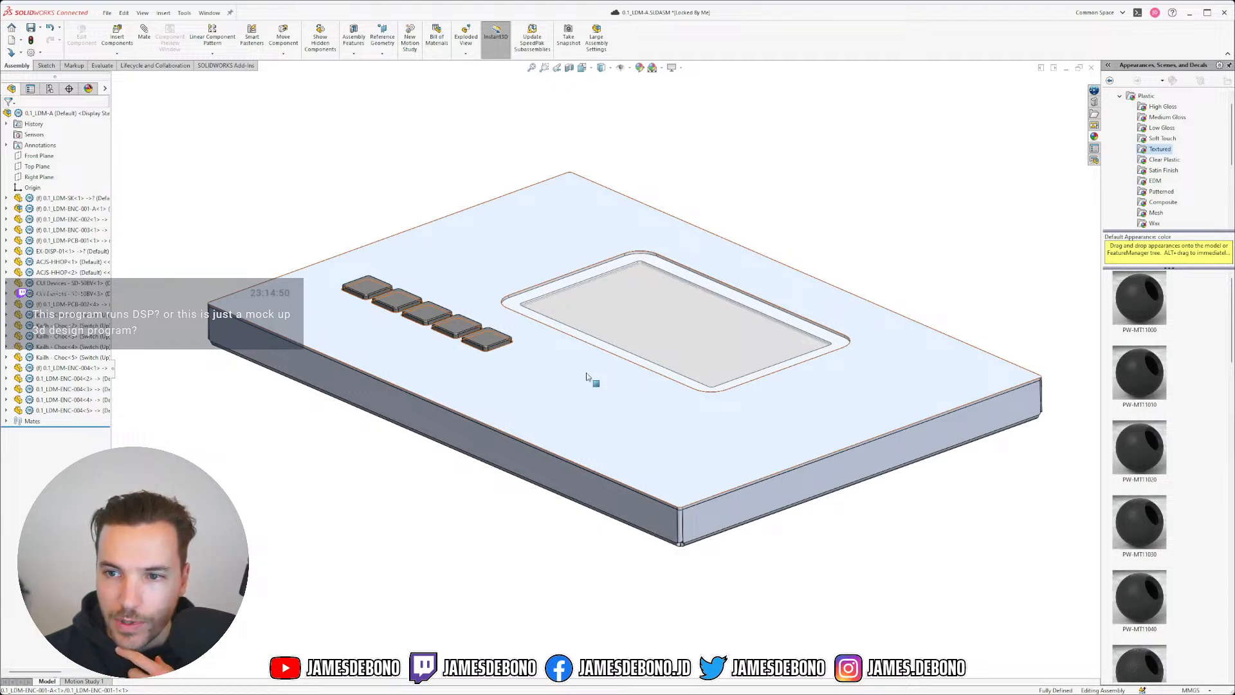
middle_click_drag(871, 523, 898, 422)
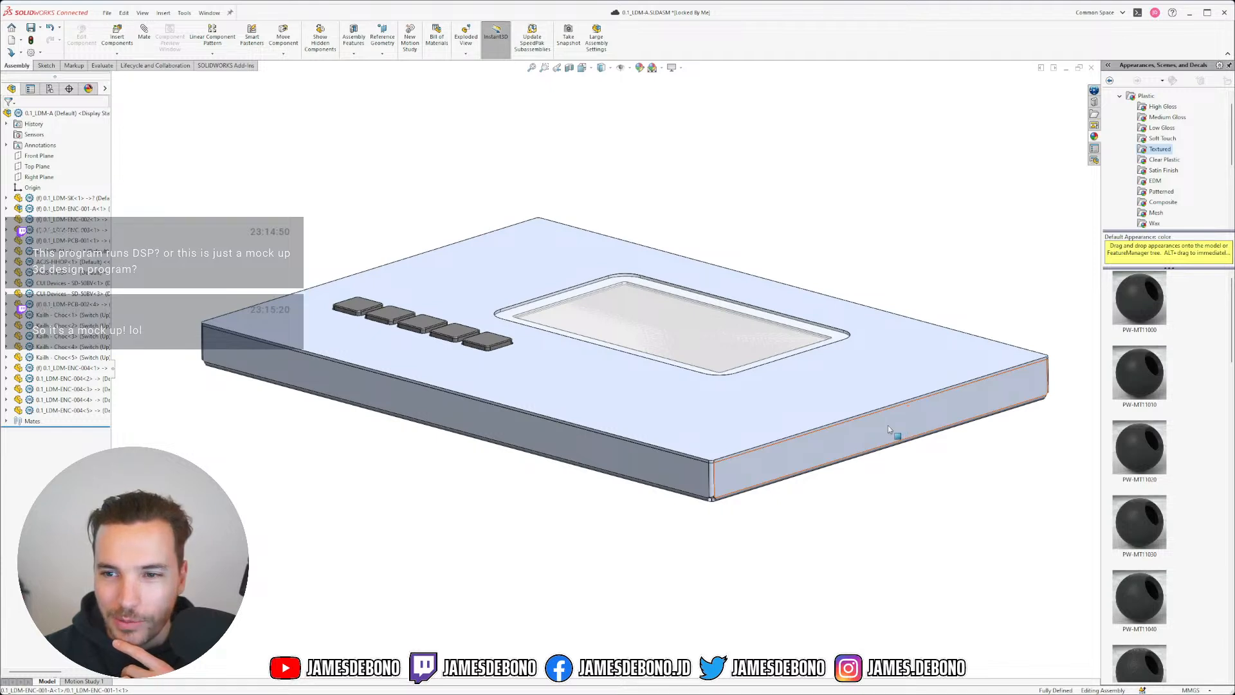
mouse_move(888, 428)
middle_mouse_down()
mouse_move(894, 457)
mouse_move(876, 408)
mouse_move(901, 463)
middle_mouse_up()
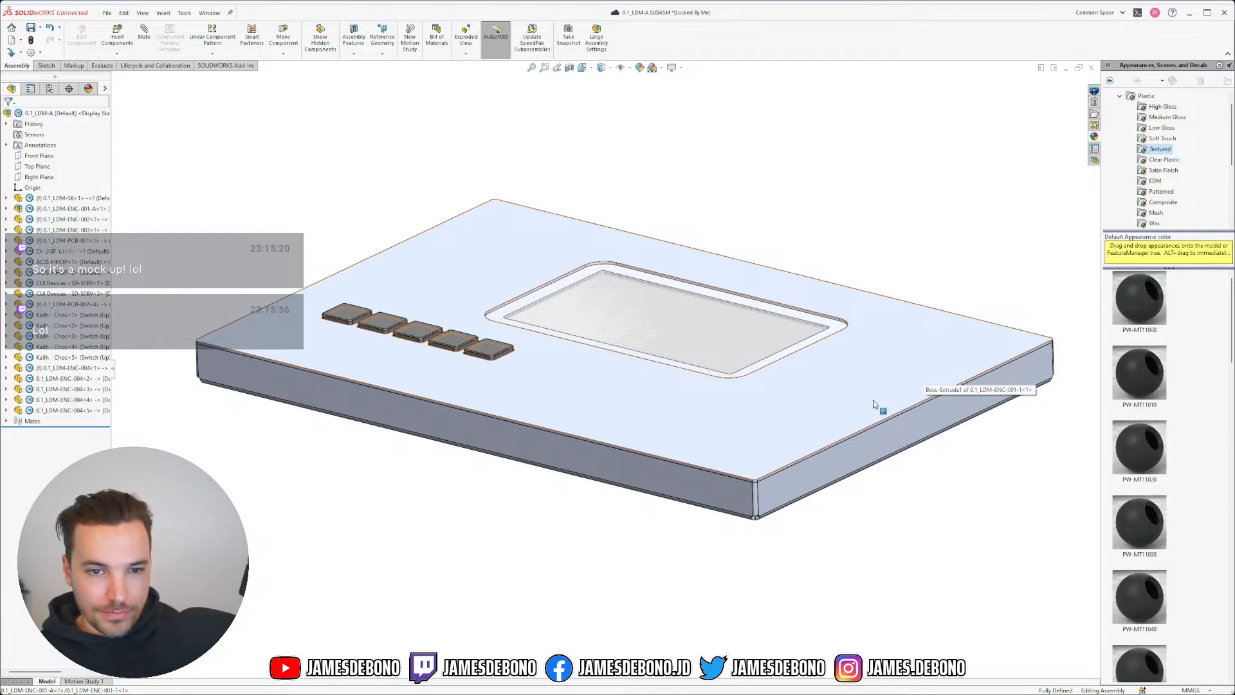
middle_click_drag(876, 405, 884, 367)
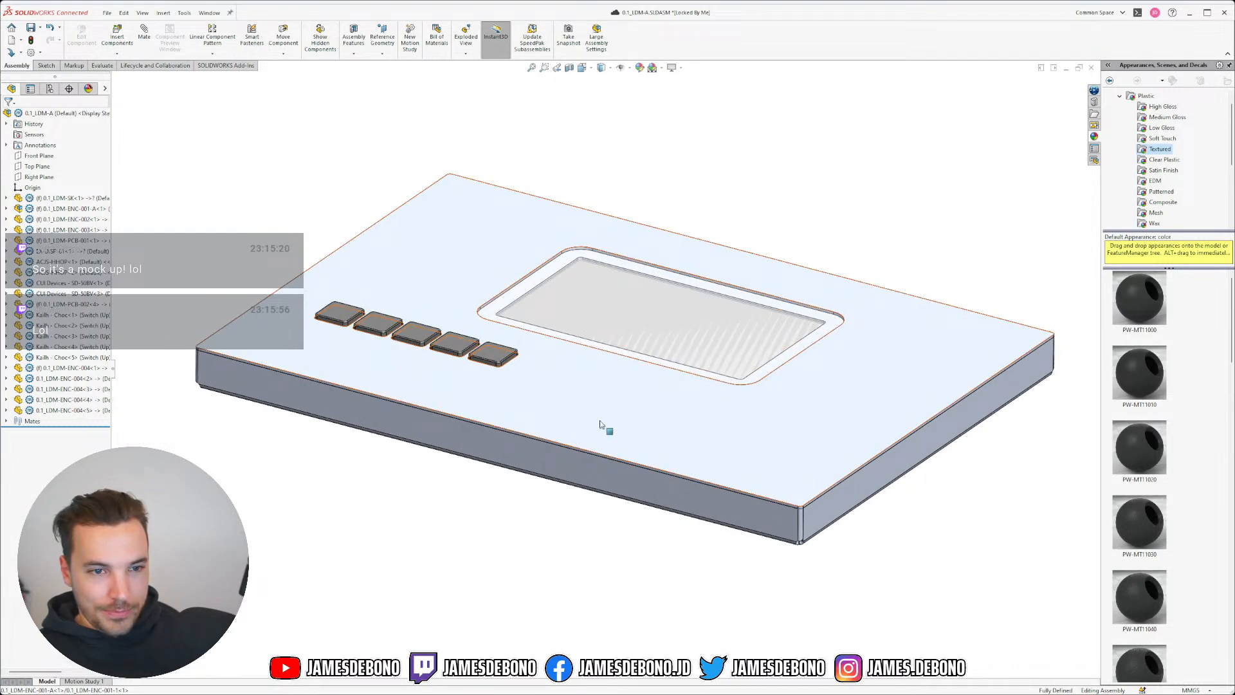
middle_click_drag(601, 427, 729, 464)
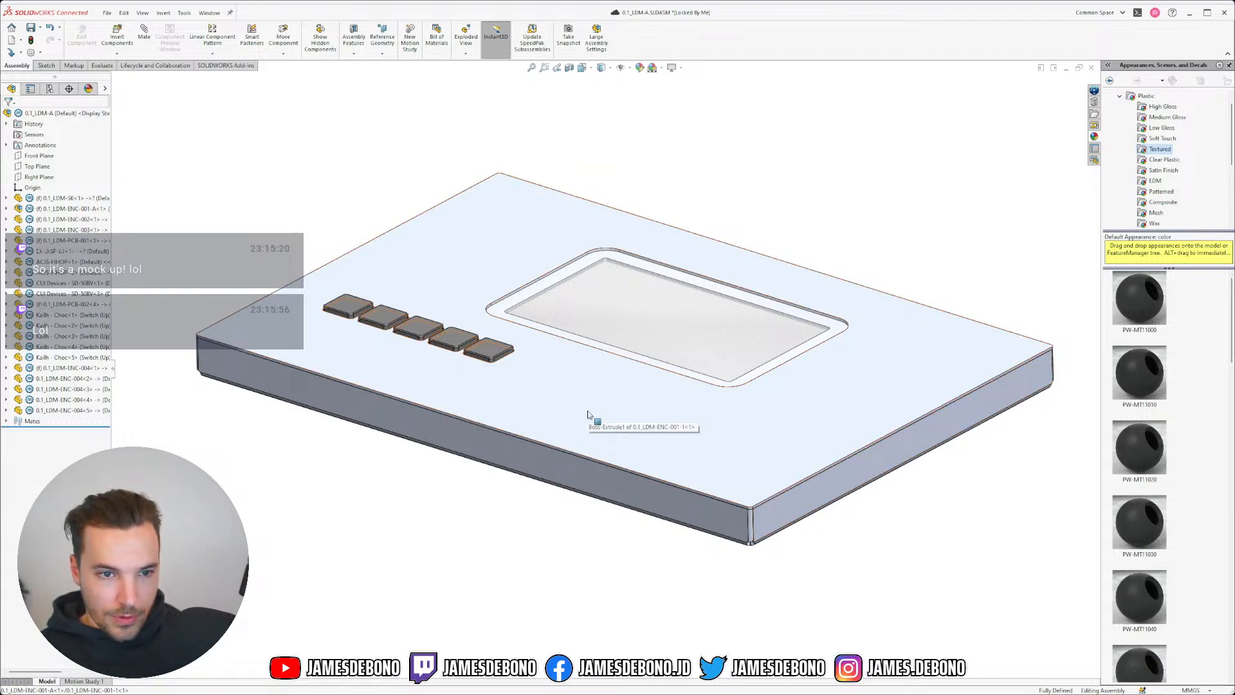
- Set the 0.1_LDM-ENC-001-A subassembly to transparent so the switches, display and connectors beneath it can be seen
right_click(48, 210)
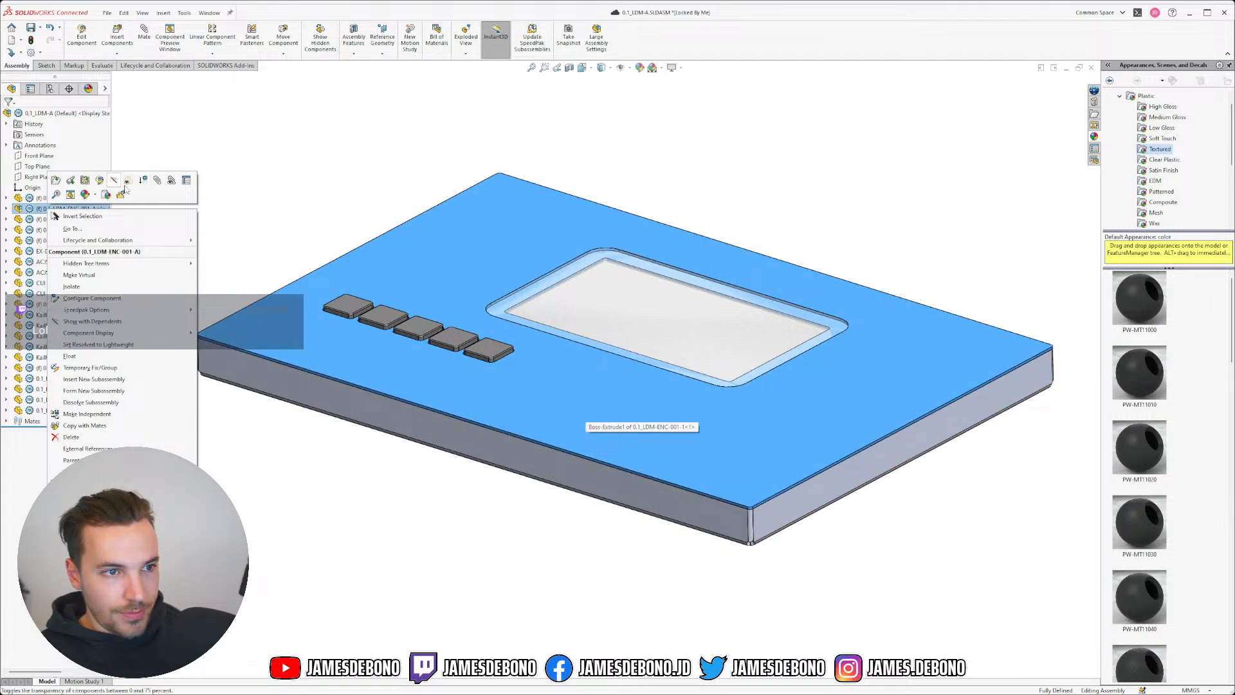
left_click(128, 186)
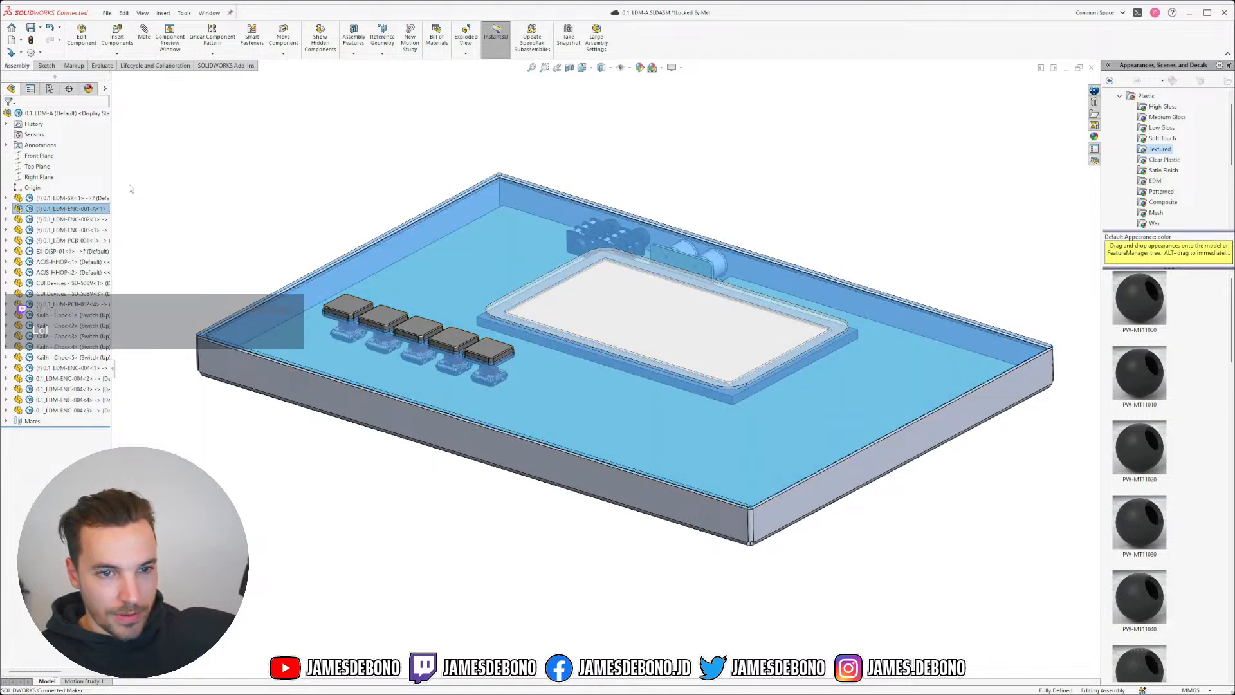
left_click(331, 131)
scroll(375, 349, "down", 3)
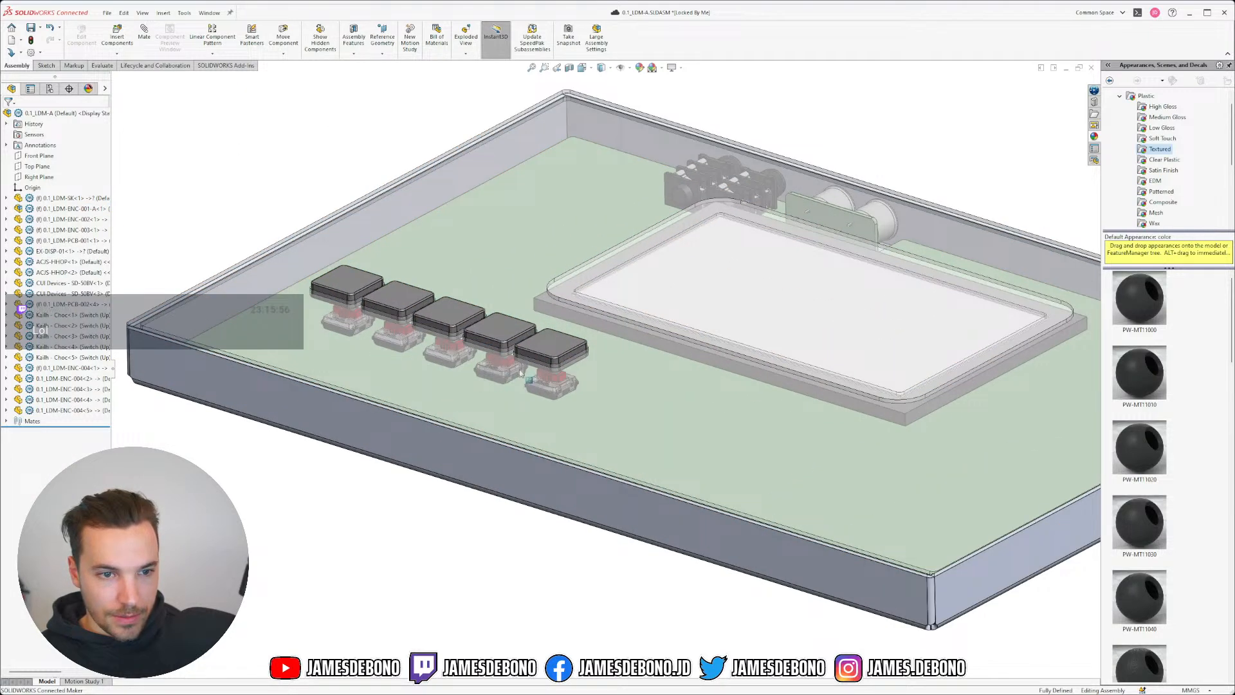
scroll(550, 366, "down", 2)
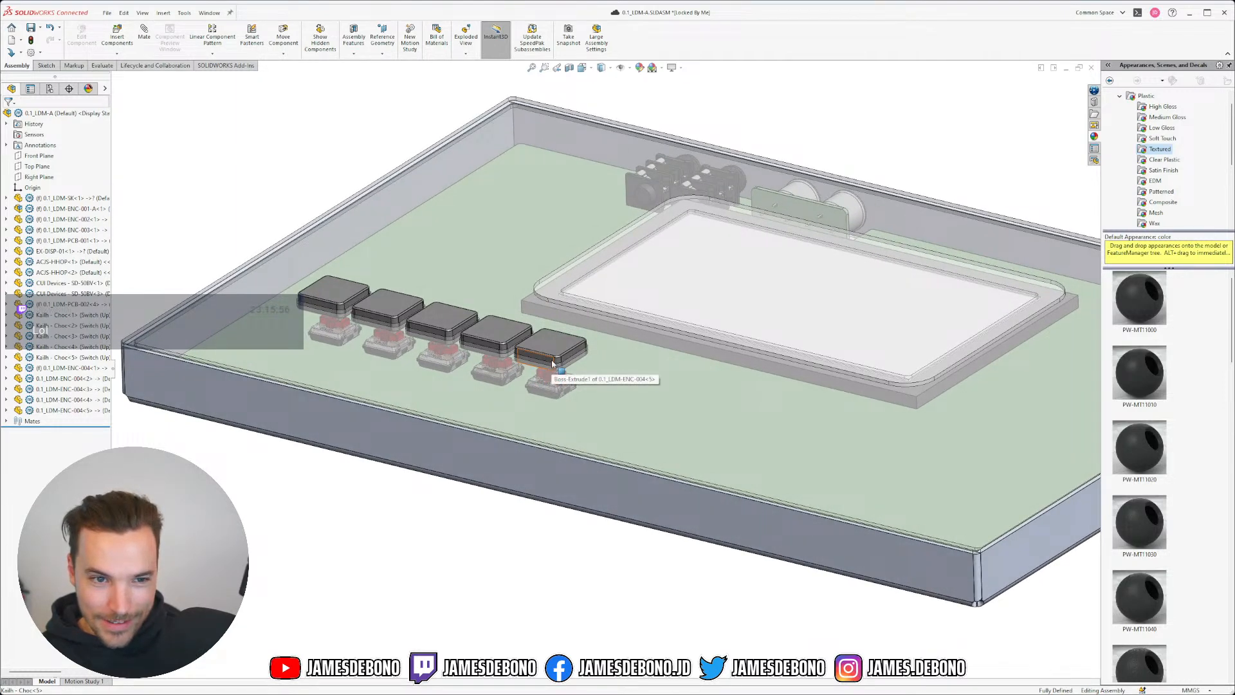
scroll(485, 338, "down", 3)
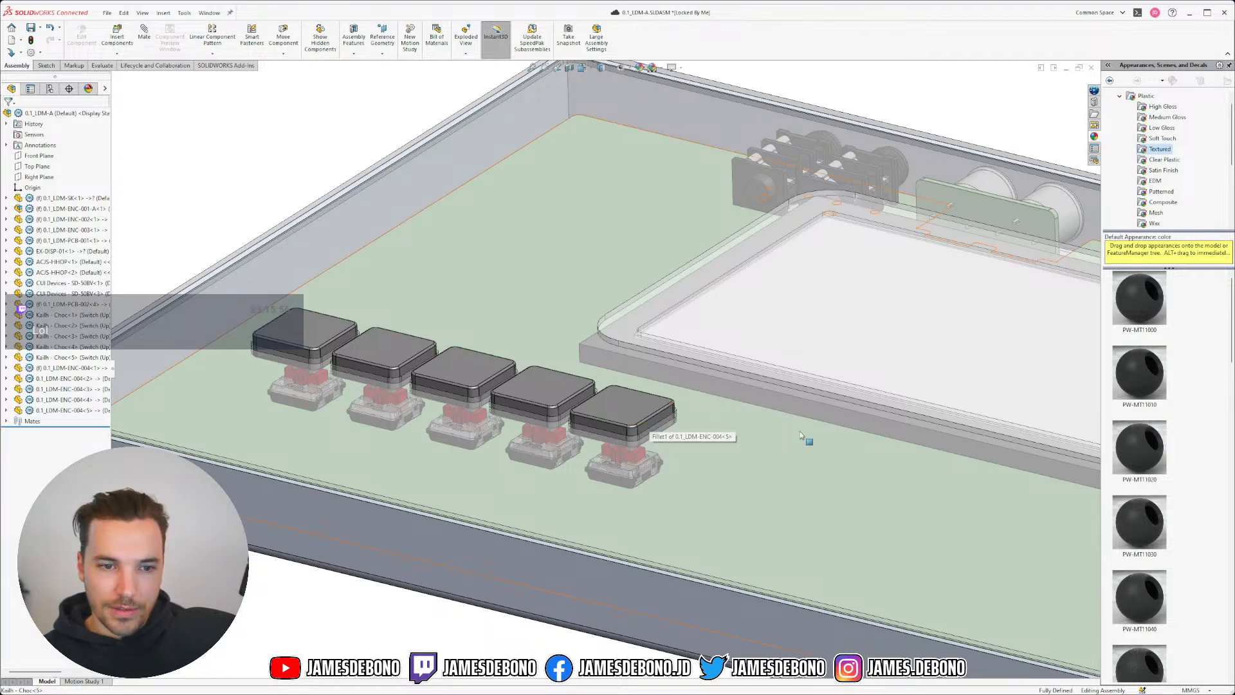
scroll(808, 433, "up", 5)
scroll(733, 433, "down", 4)
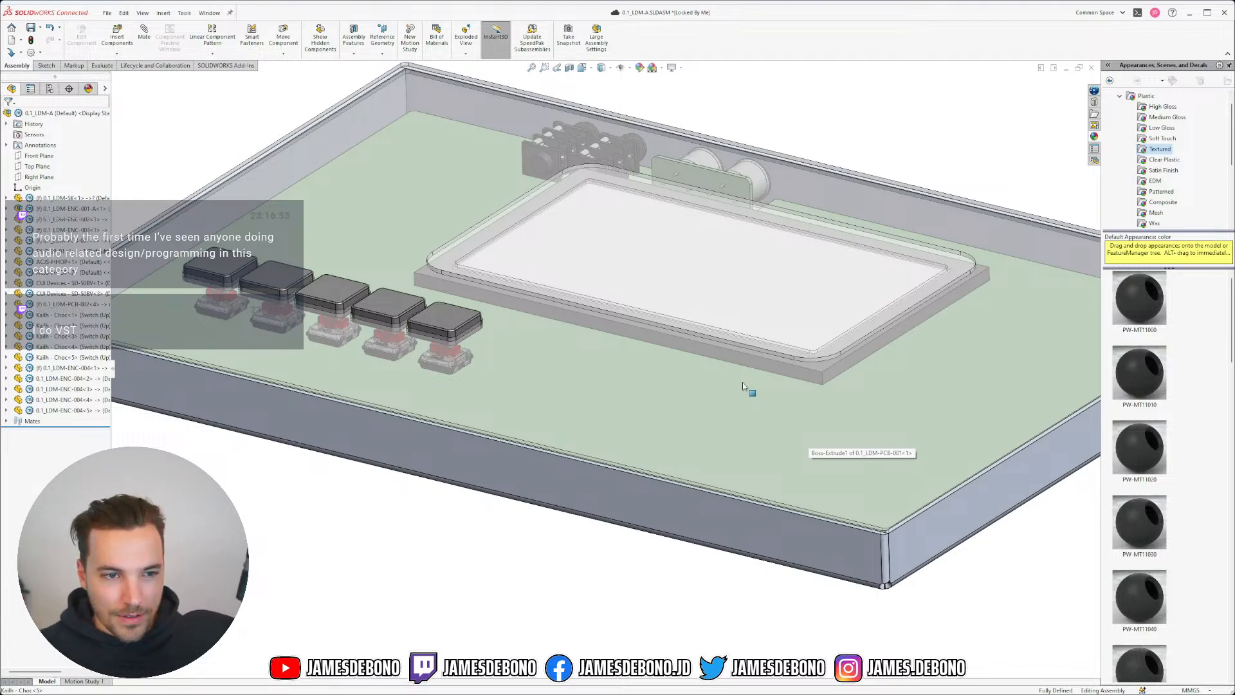
scroll(739, 384, "up", 4)
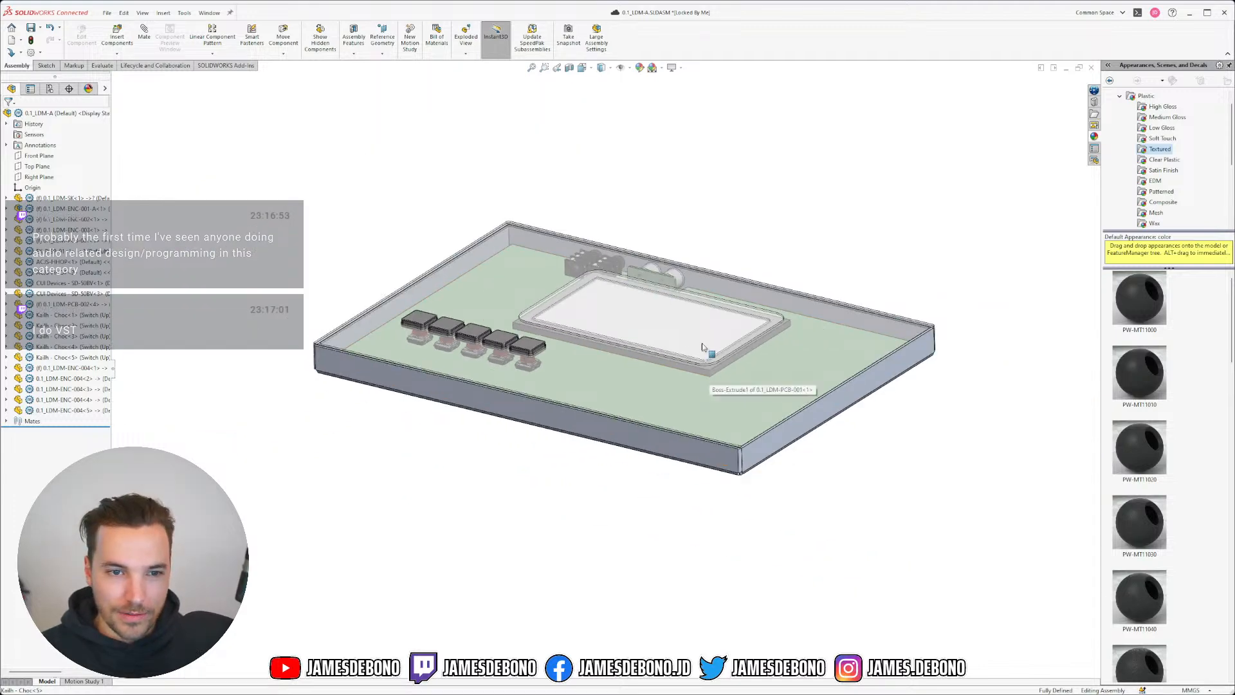
middle_click_drag(706, 349, 675, 353)
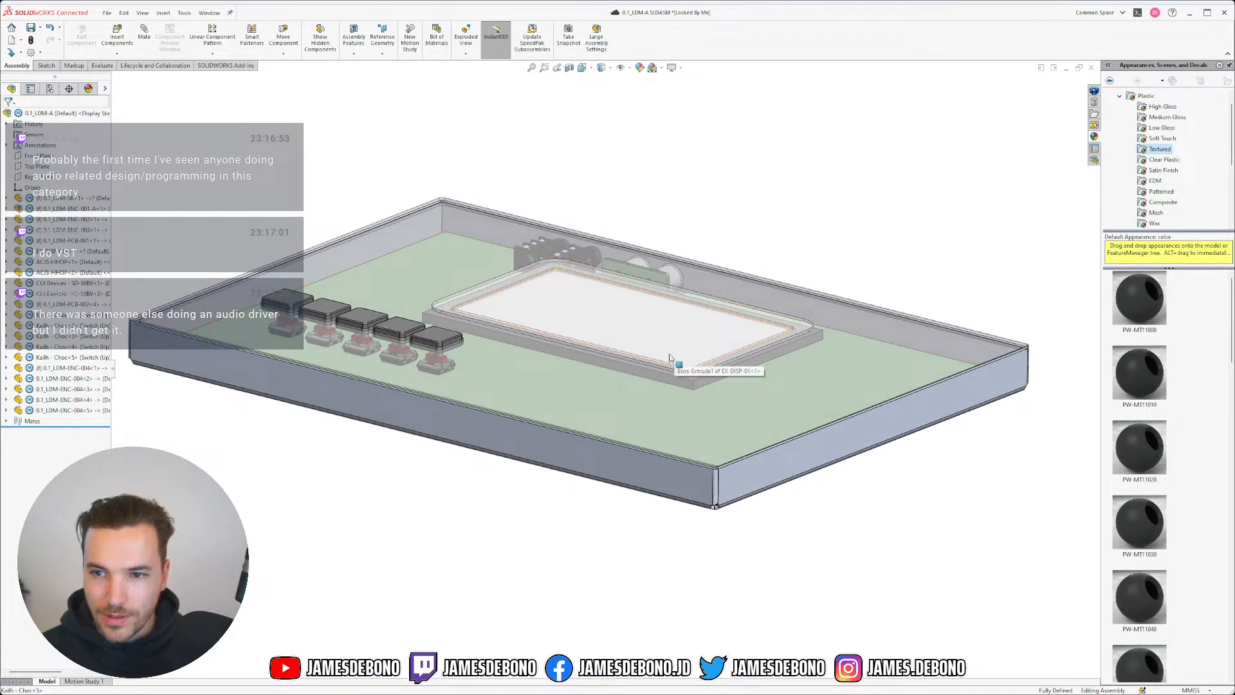
scroll(386, 326, "up", 1)
scroll(384, 326, "down", 1)
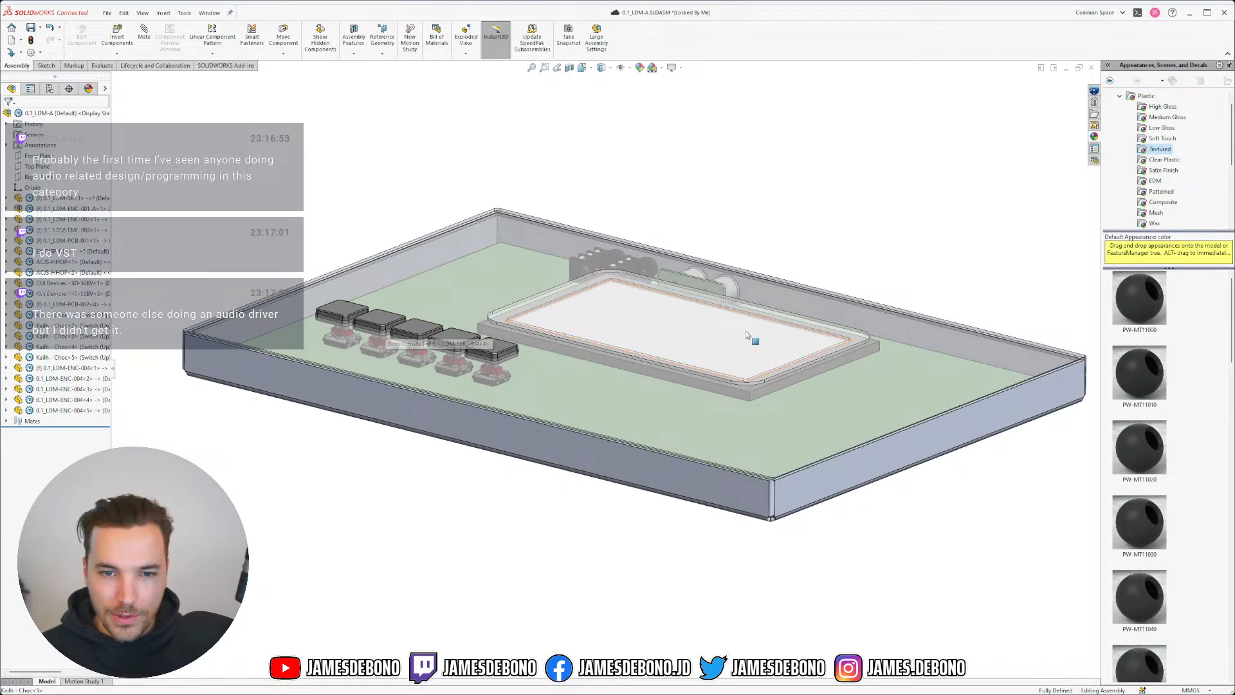
scroll(714, 331, "up", 1)
scroll(700, 328, "down", 1)
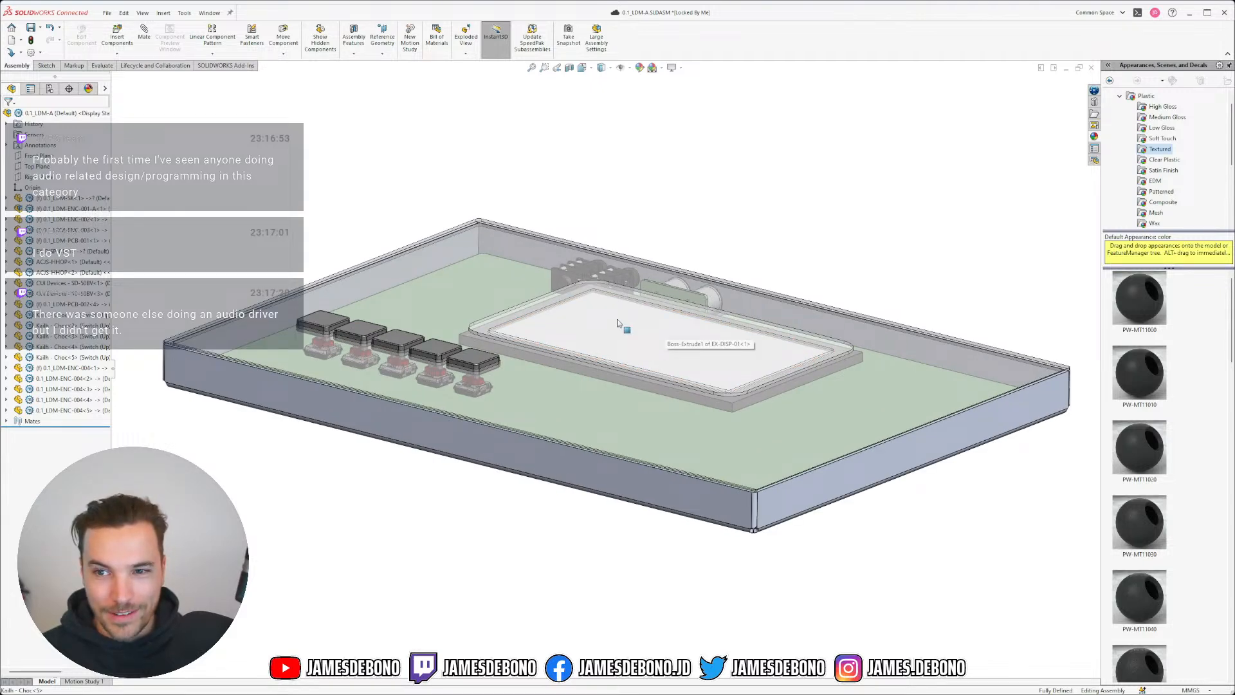
mouse_move(747, 378)
middle_mouse_down()
mouse_move(731, 464)
mouse_move(739, 349)
mouse_move(740, 390)
middle_mouse_up()
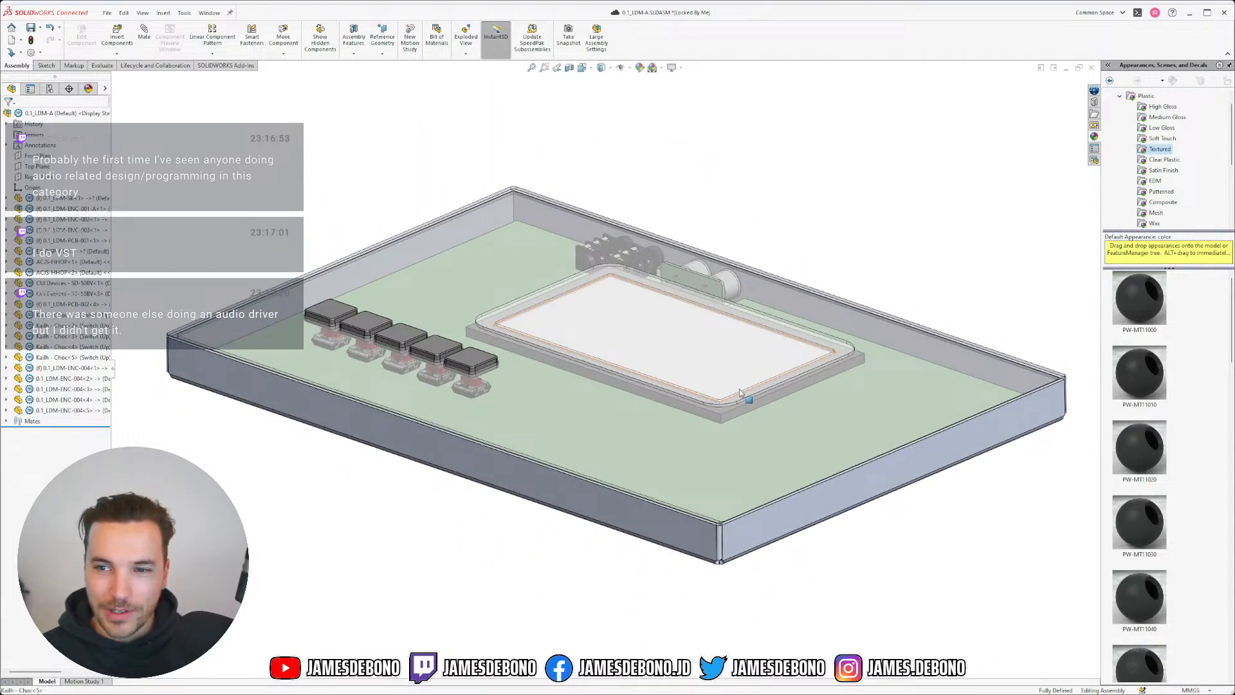
scroll(770, 385, "up", 1)
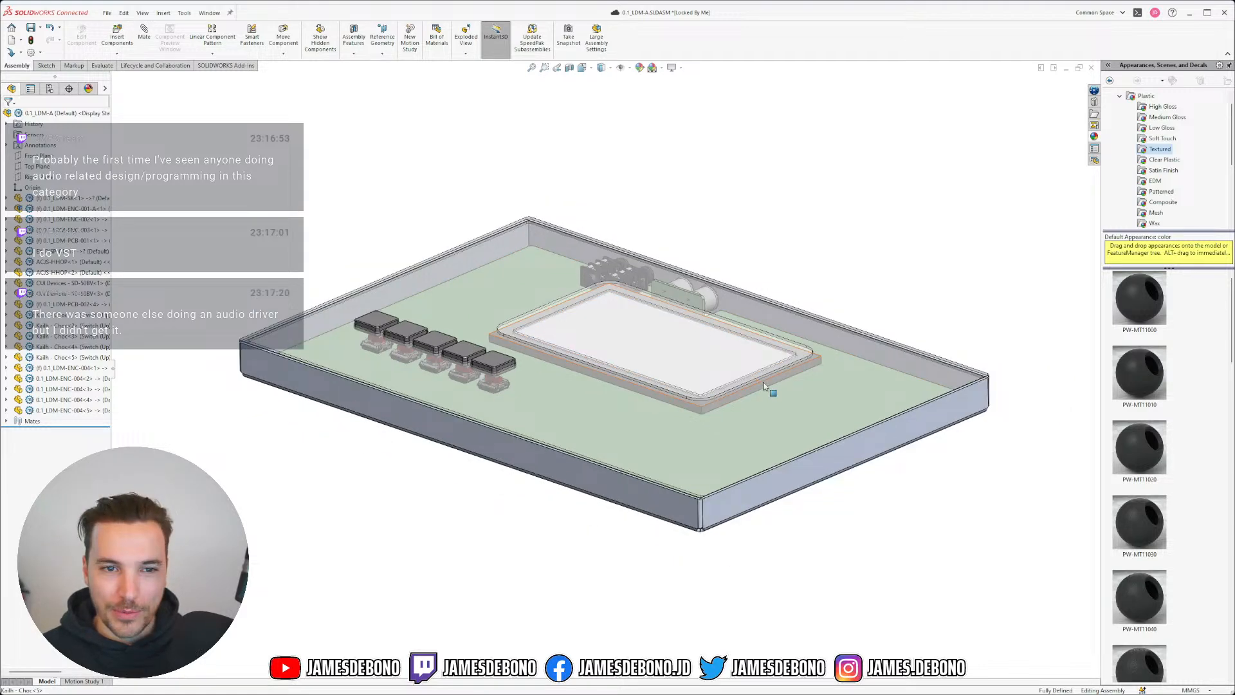
scroll(752, 384, "down", 2)
scroll(476, 381, "up", 1)
scroll(509, 365, "down", 1)
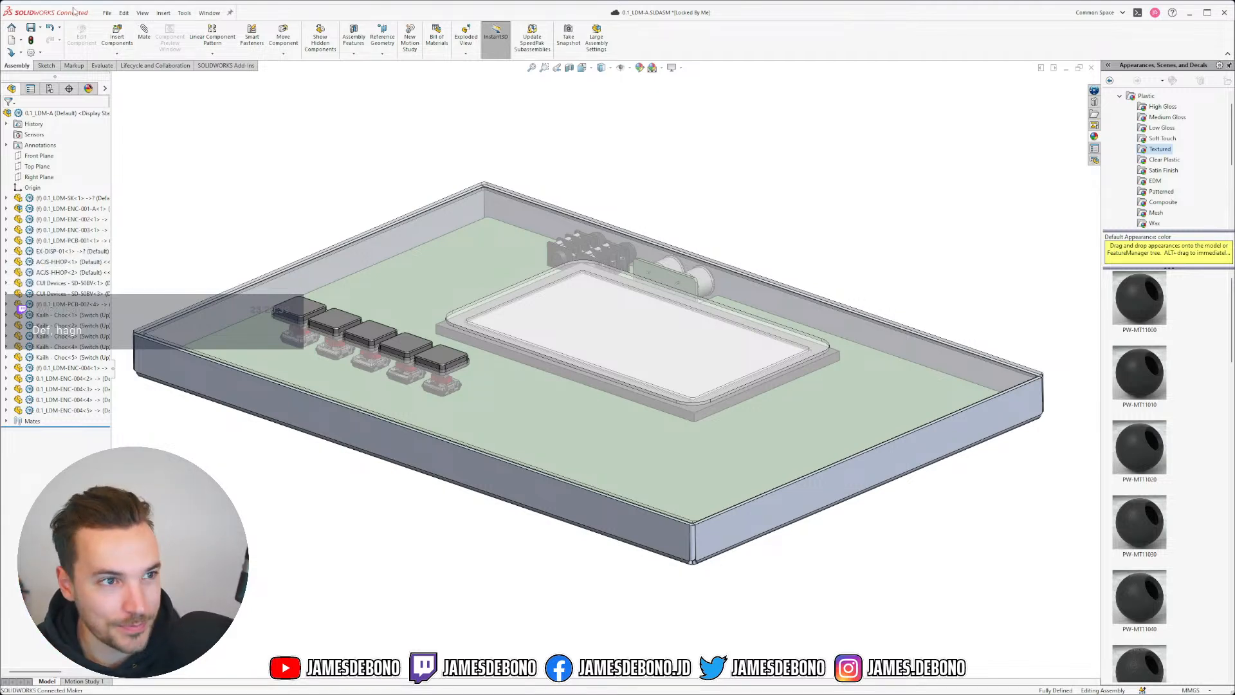
- Save the 0.1_LDM-A assembly
left_click(31, 29)
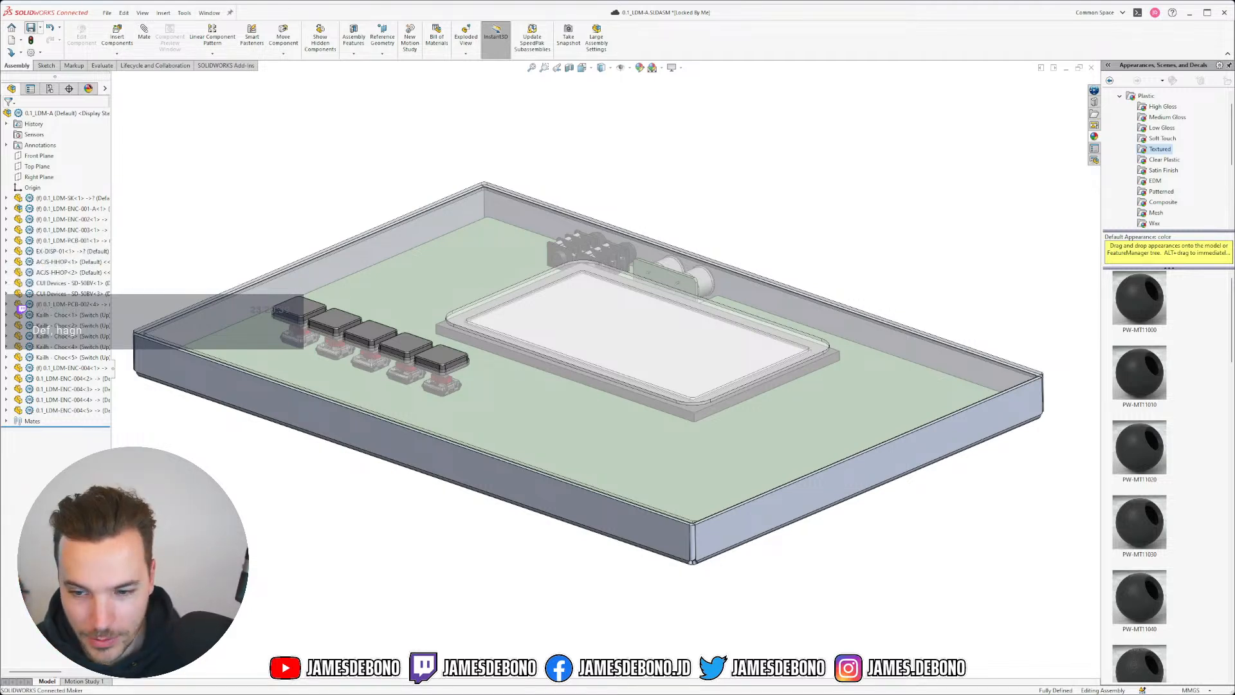